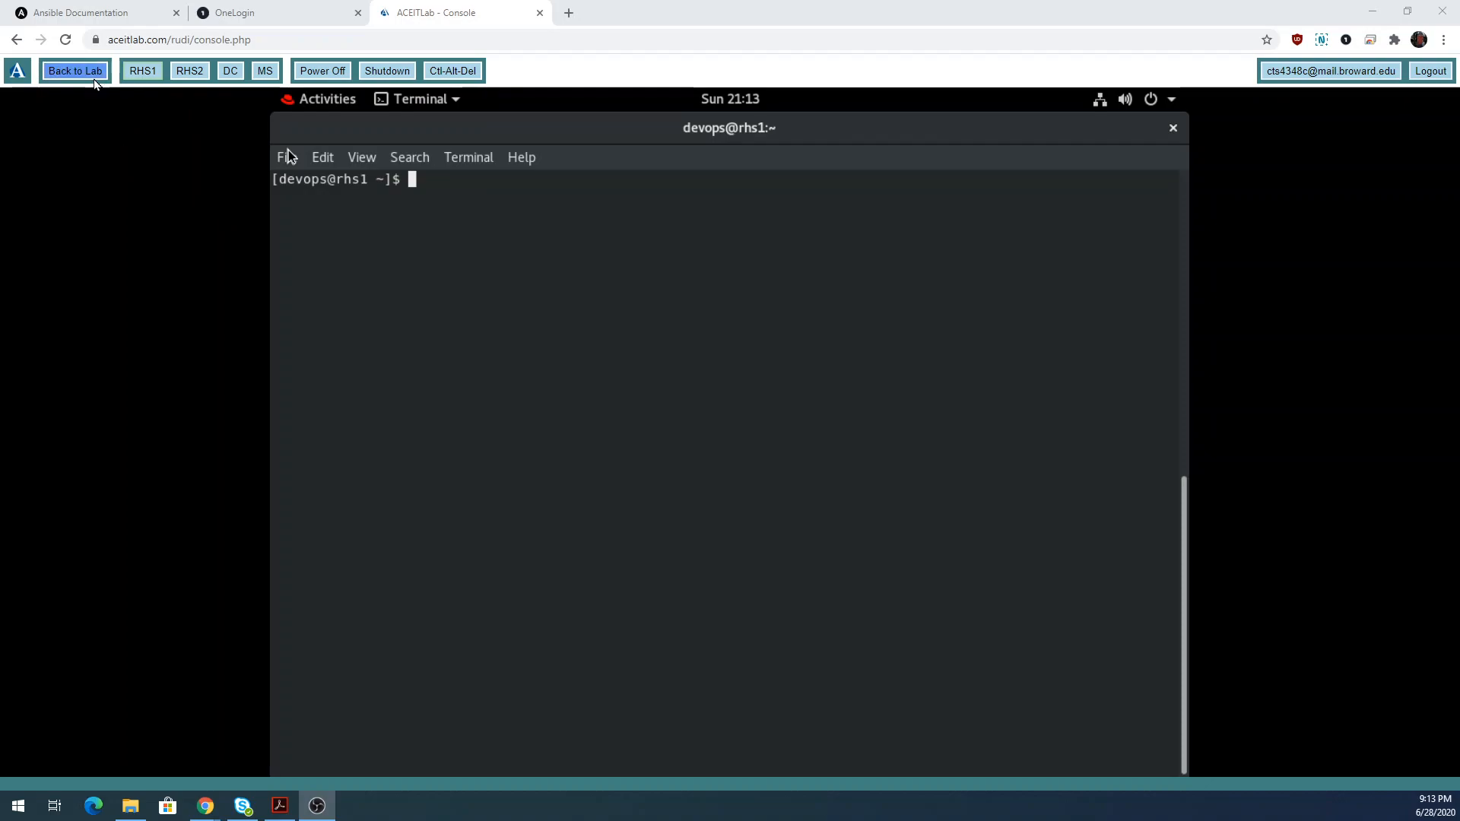
Reopen the RHS1 console from the lab page and exit its old terminal session.
{"action": "left_click", "coordinate": [87, 75]}
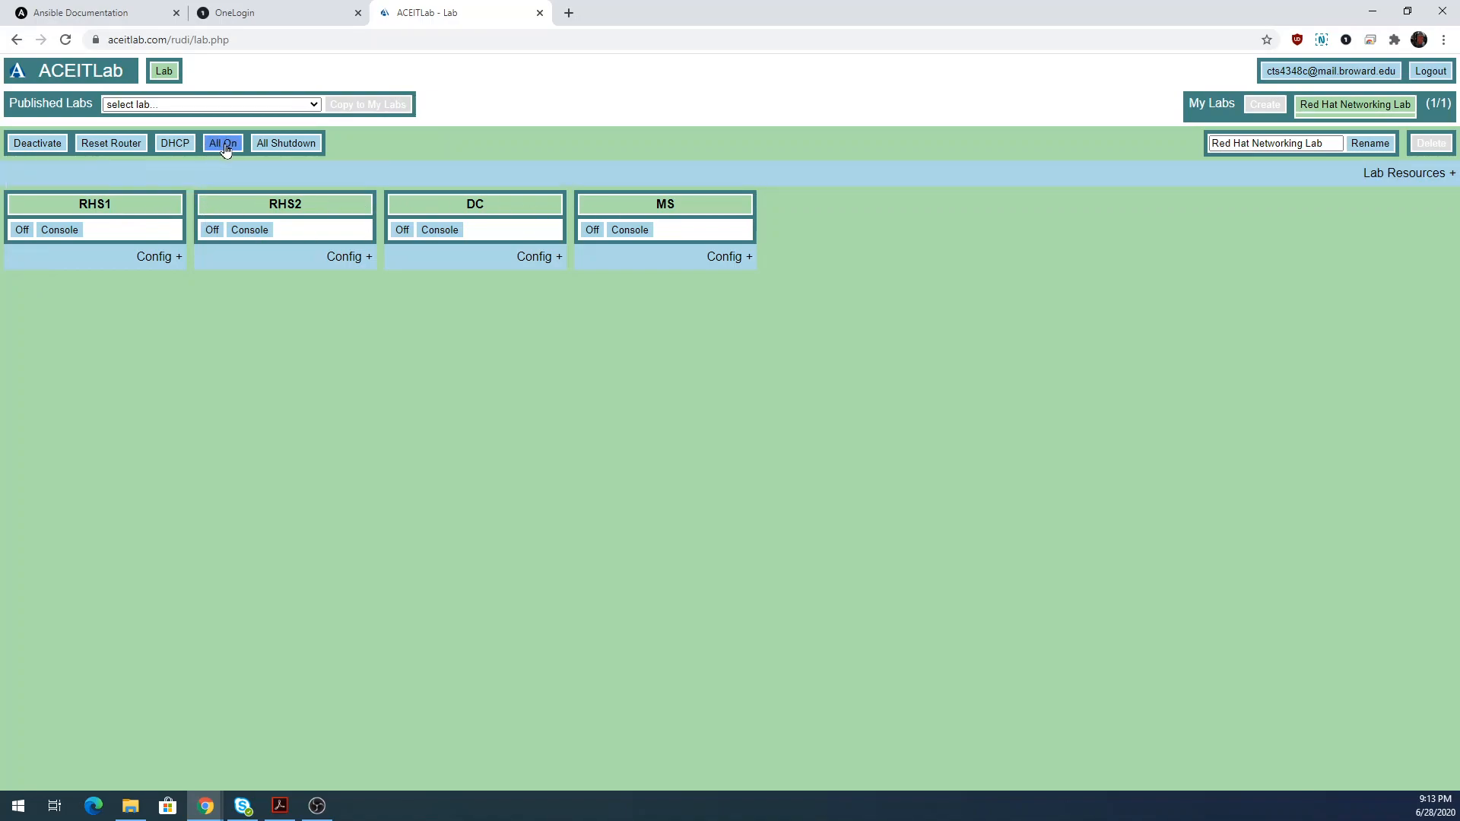
{"action": "left_click", "coordinate": [61, 230]}
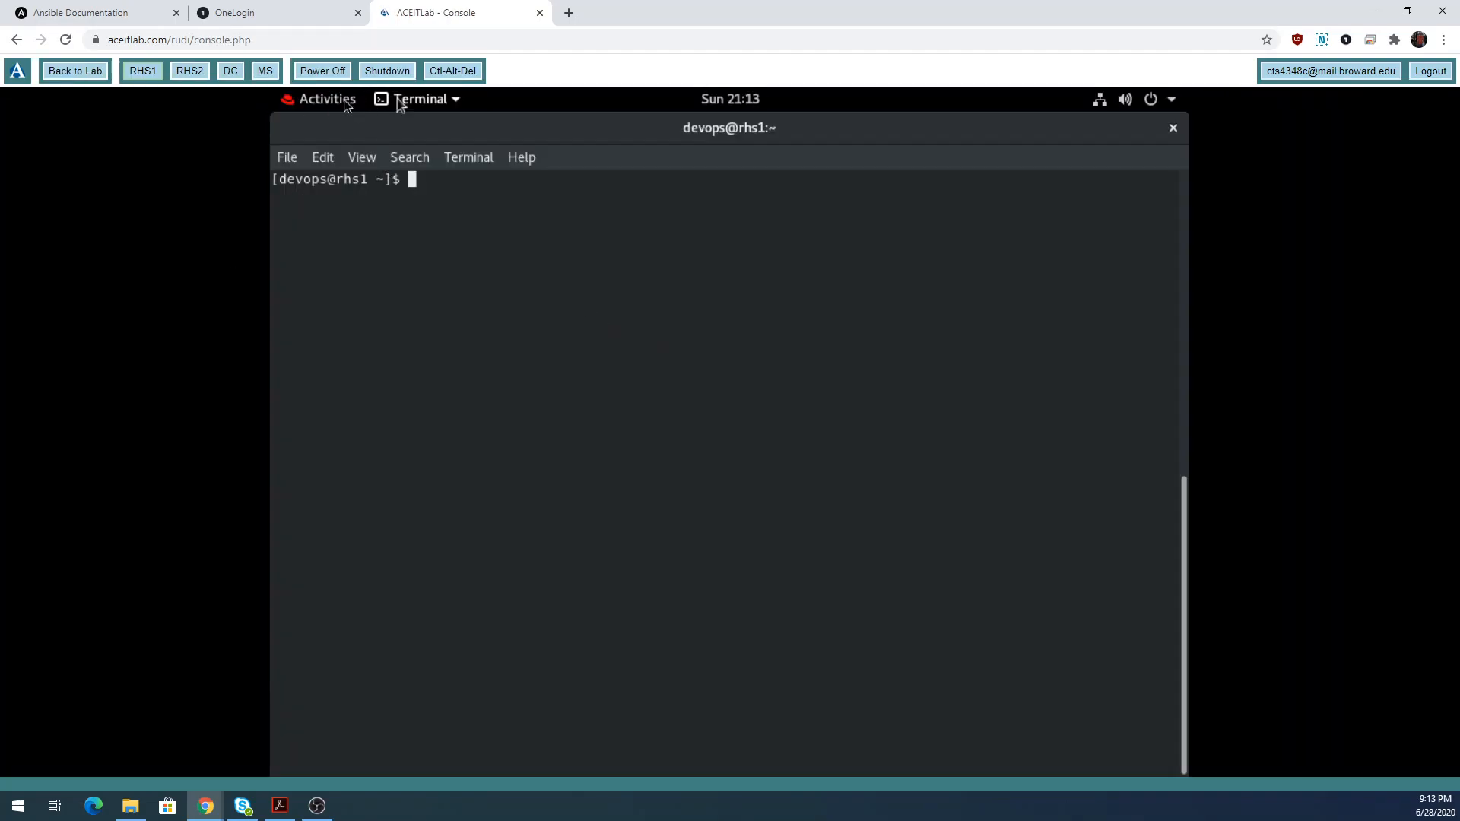
{"action": "left_click", "coordinate": [90, 73]}
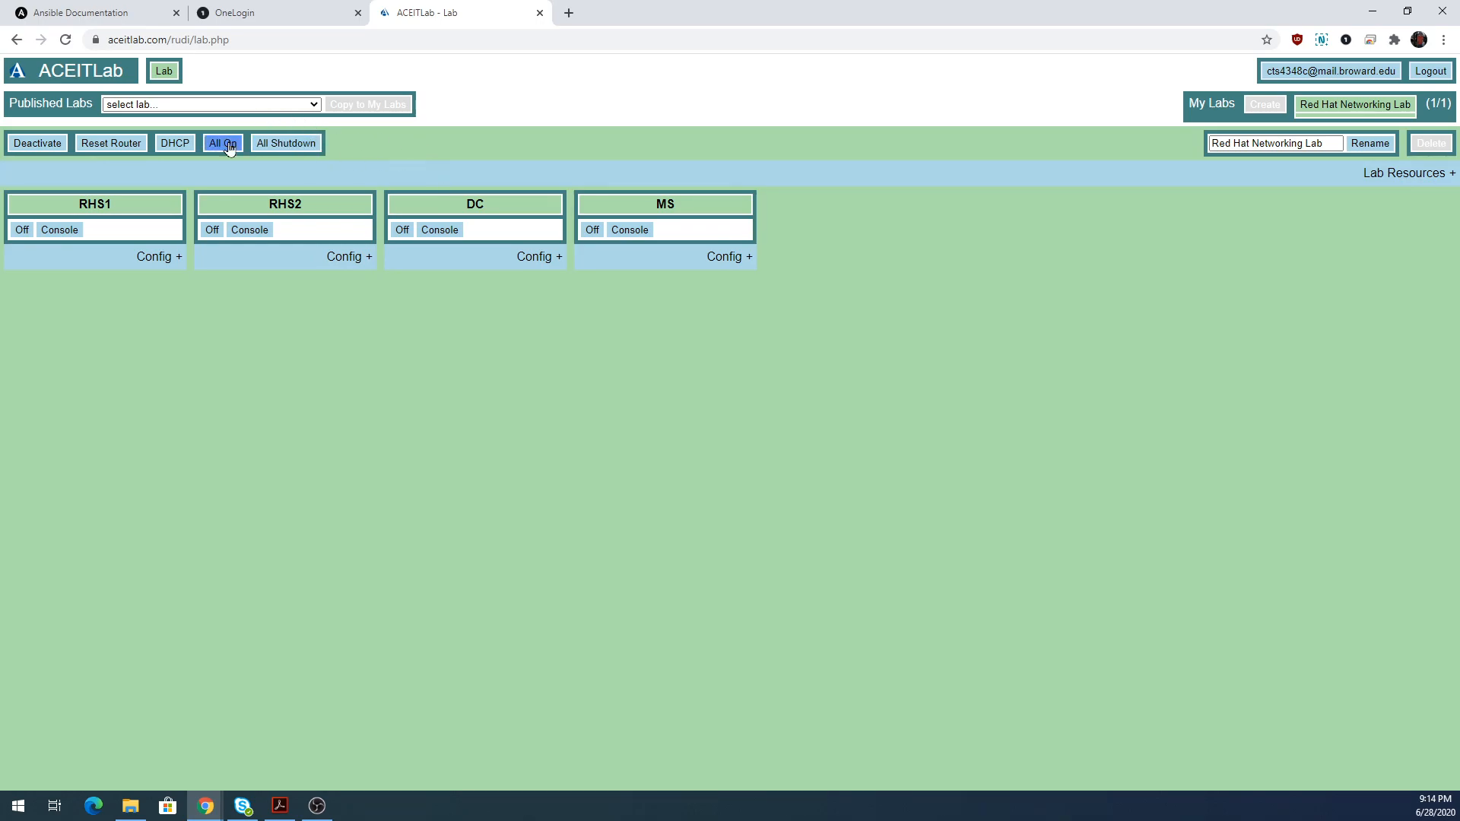
{"action": "left_click", "coordinate": [60, 230]}
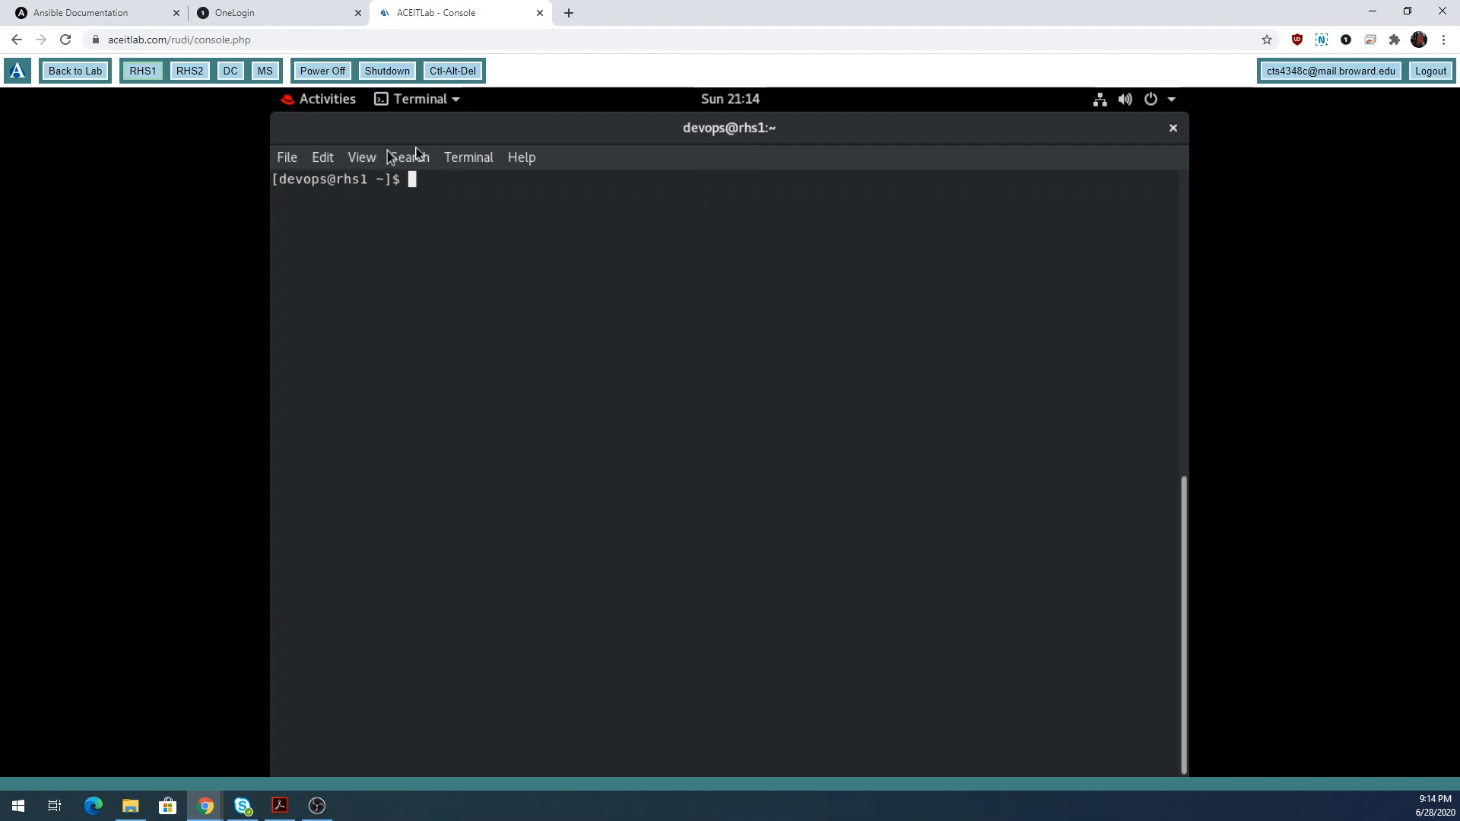
{"action": "type", "text": "exit"}
{"action": "key", "text": "Return"}
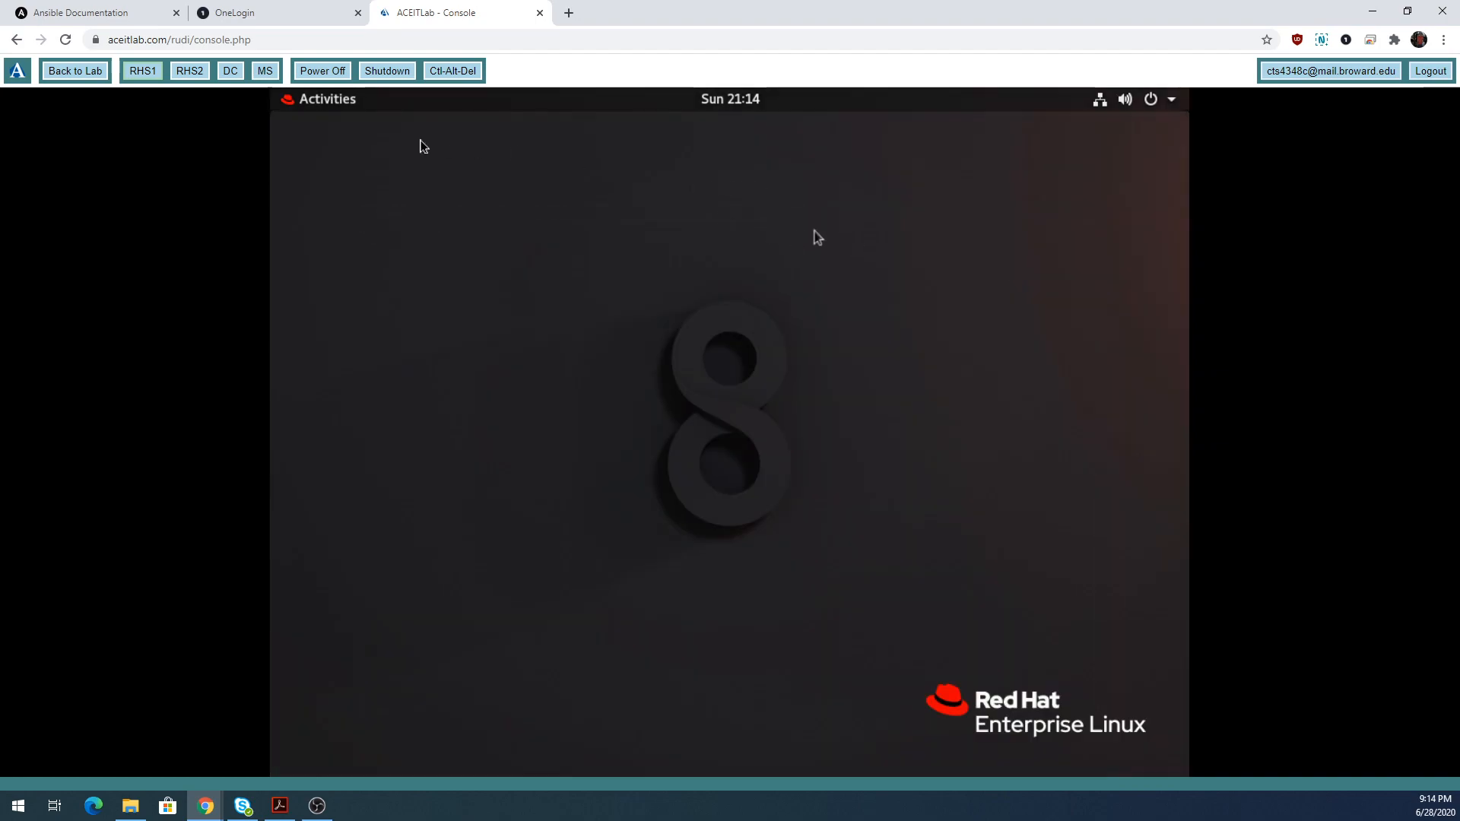
Launch a maximized terminal and run whoami to confirm the devops user.
{"action": "left_click", "coordinate": [342, 107]}
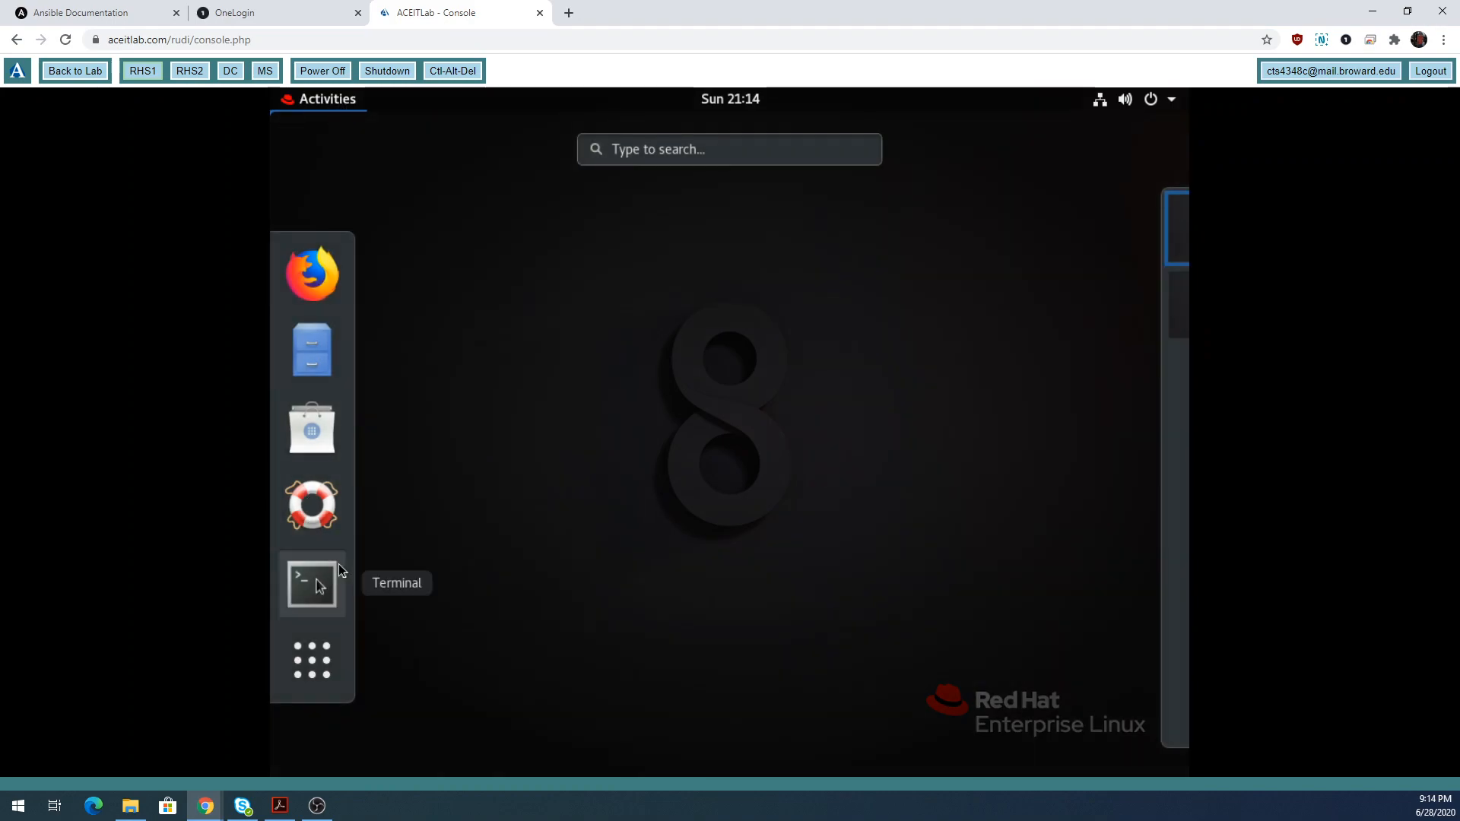
{"action": "left_click", "coordinate": [339, 567]}
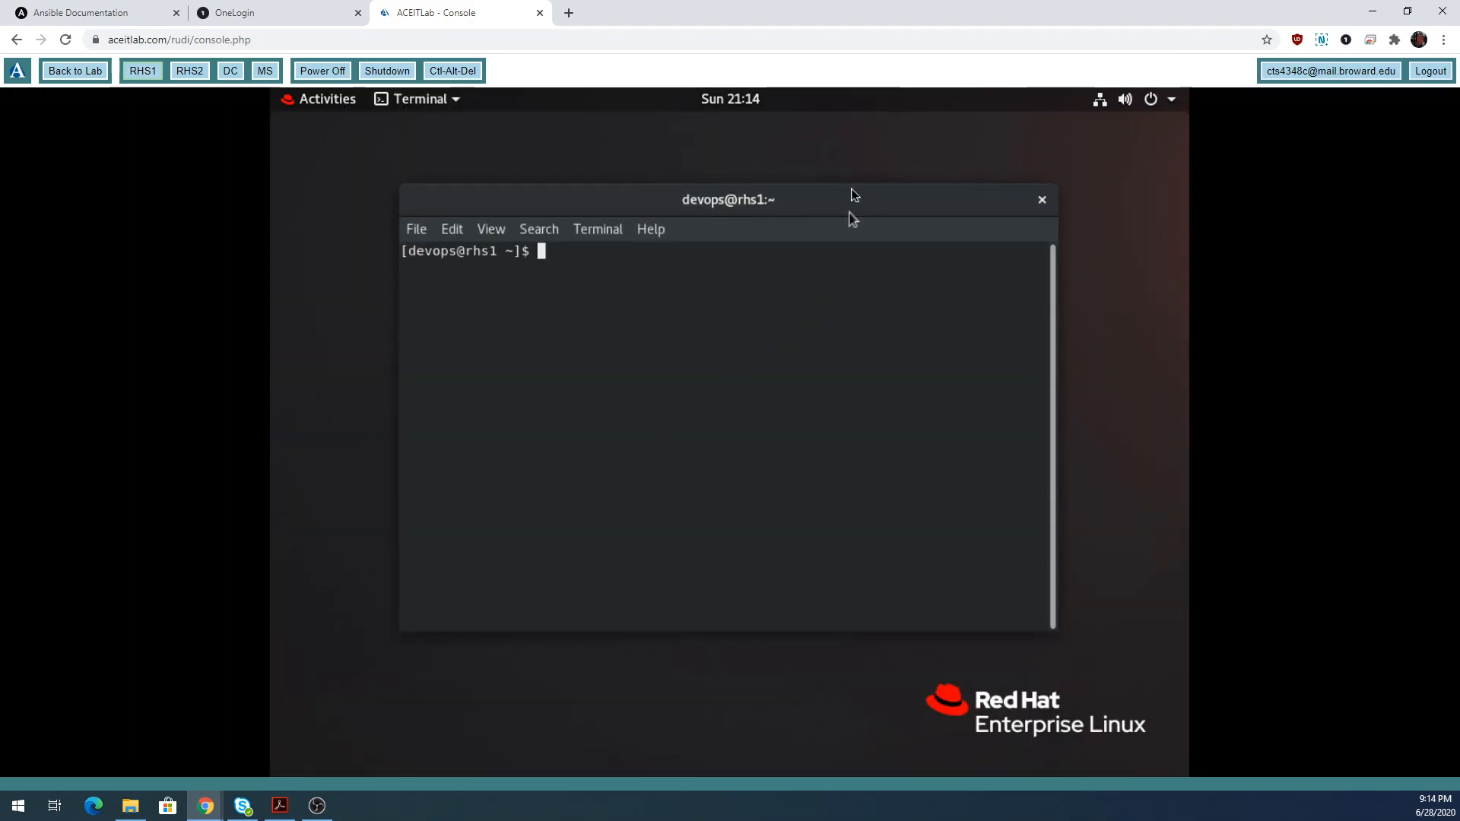
{"action": "double_click", "coordinate": [846, 201]}
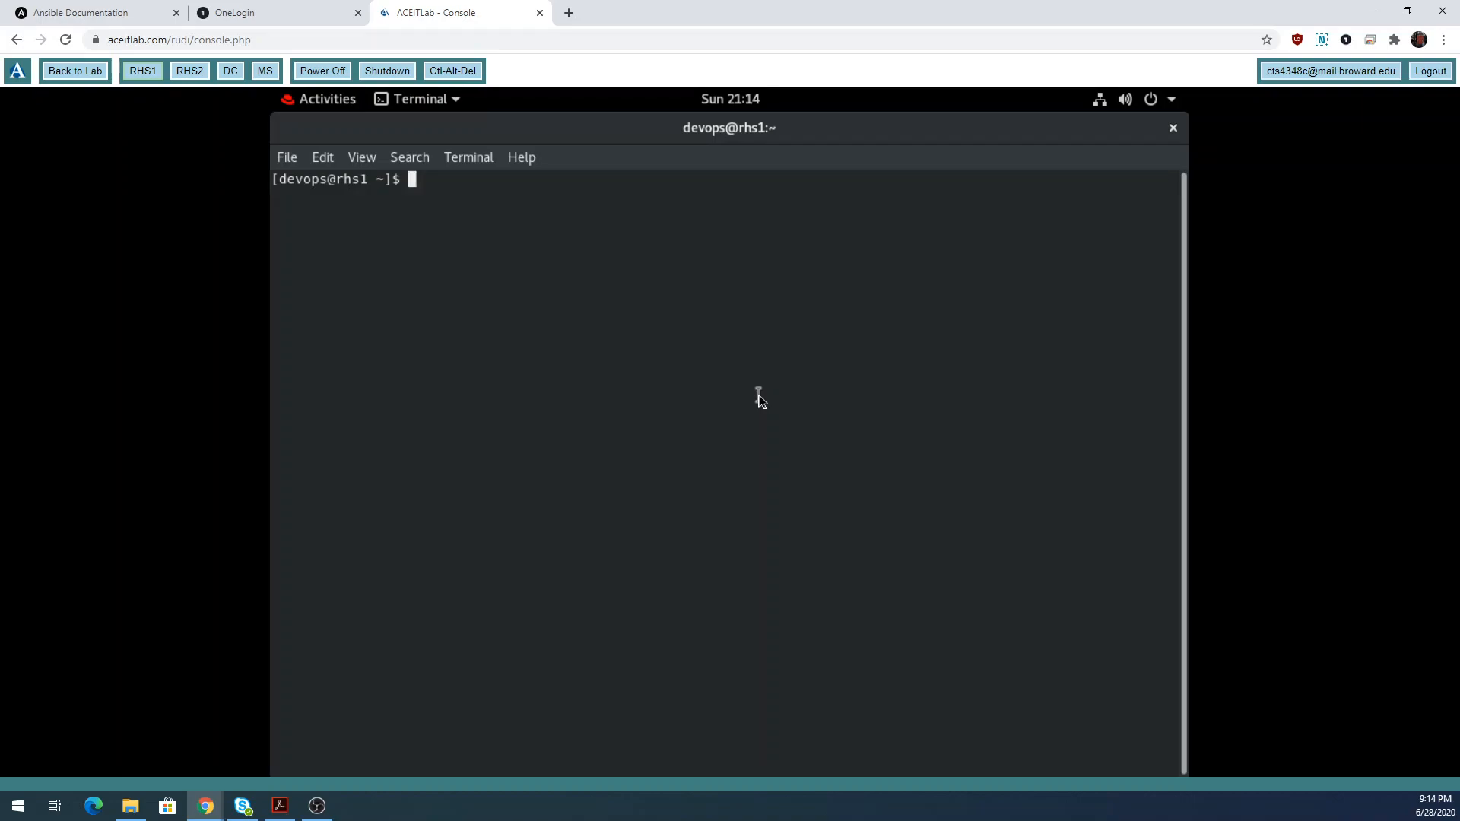
{"action": "type", "text": "whoami"}
{"action": "key", "text": "Return"}
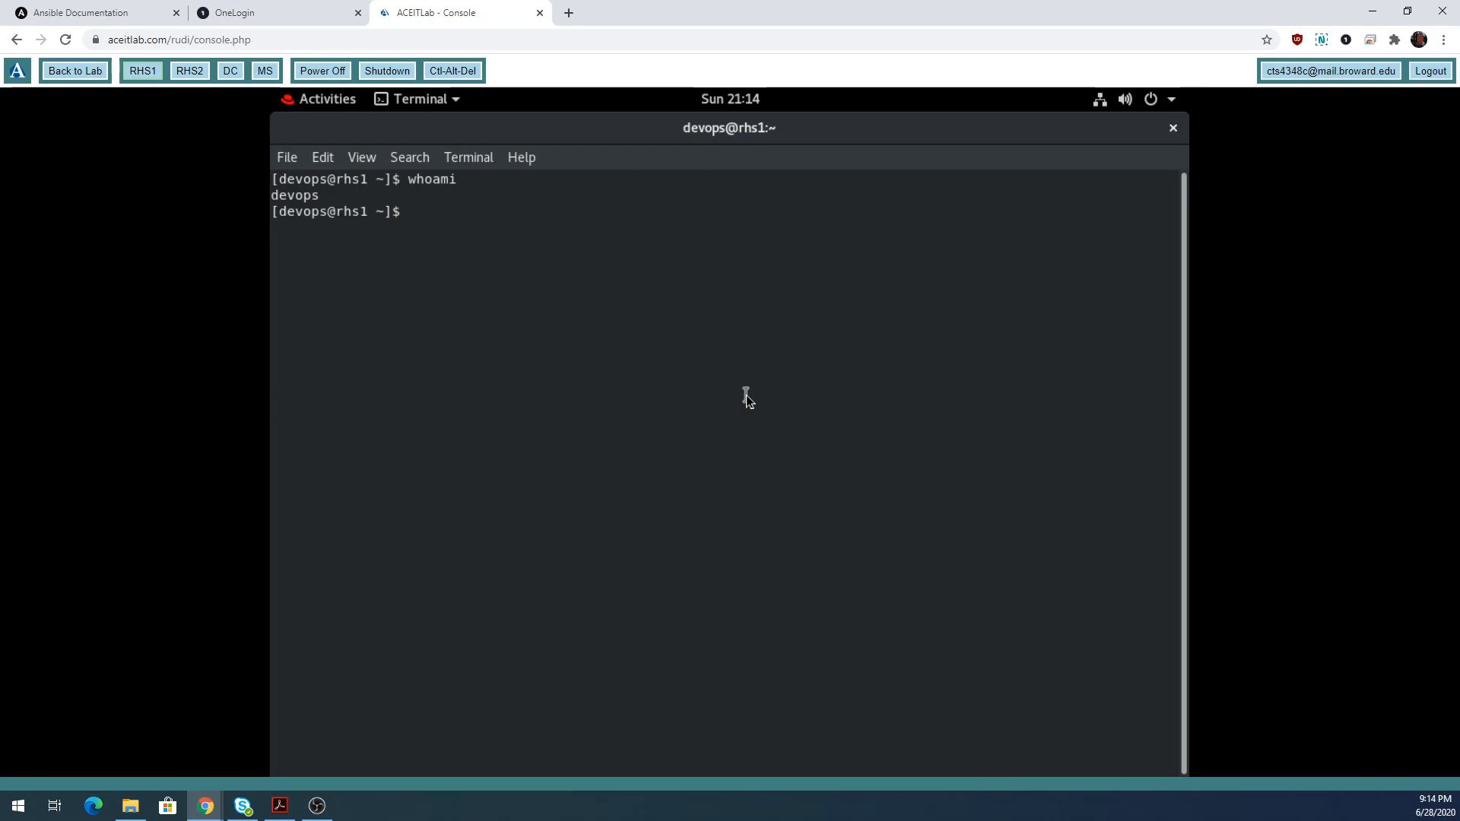
Run ansible --version and highlight the 2.9.10 version number.
{"action": "type", "text": "ansible --ver"}
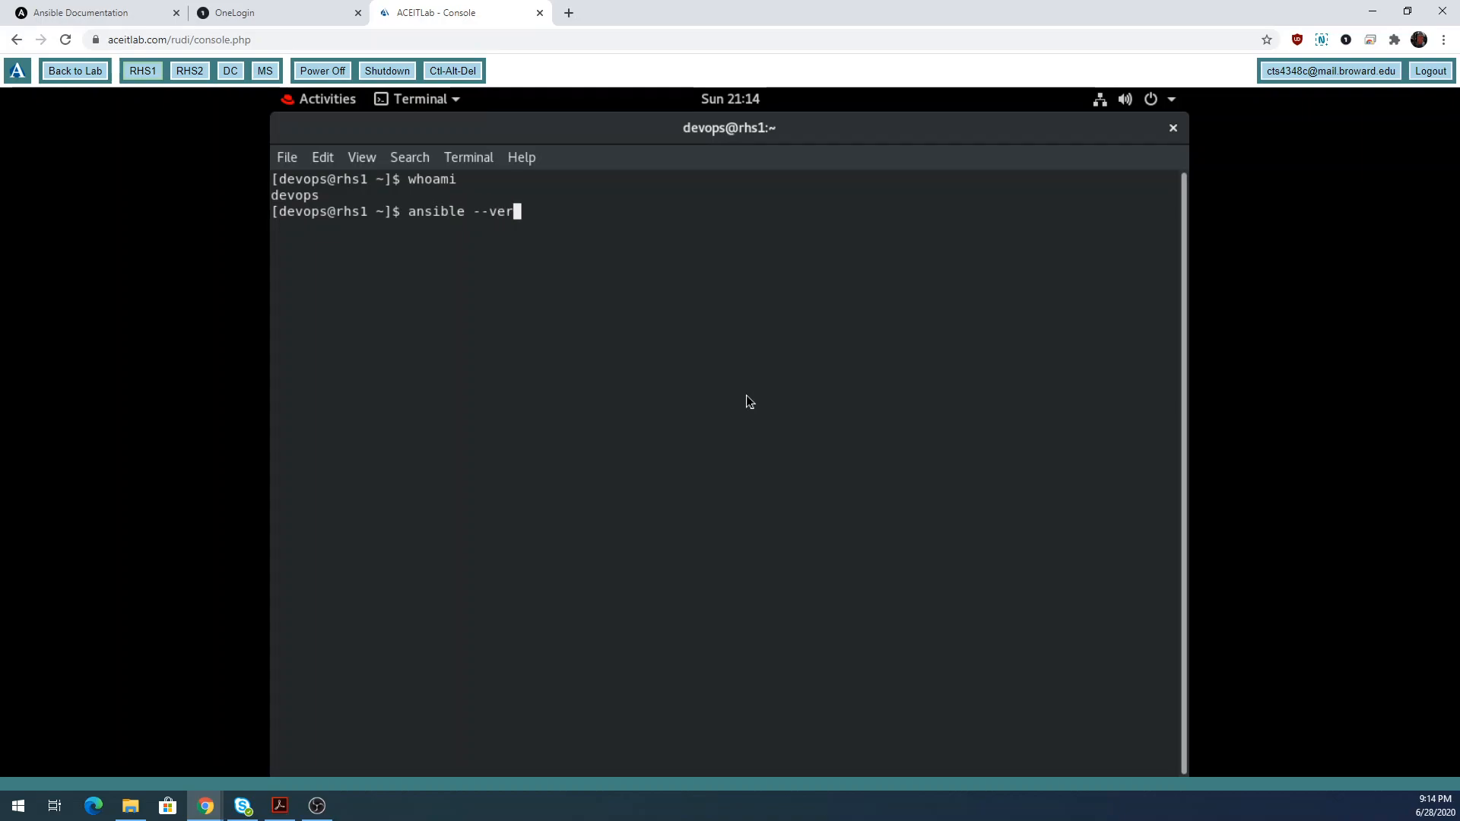
{"action": "type", "text": "sion"}
{"action": "key", "text": "Return"}
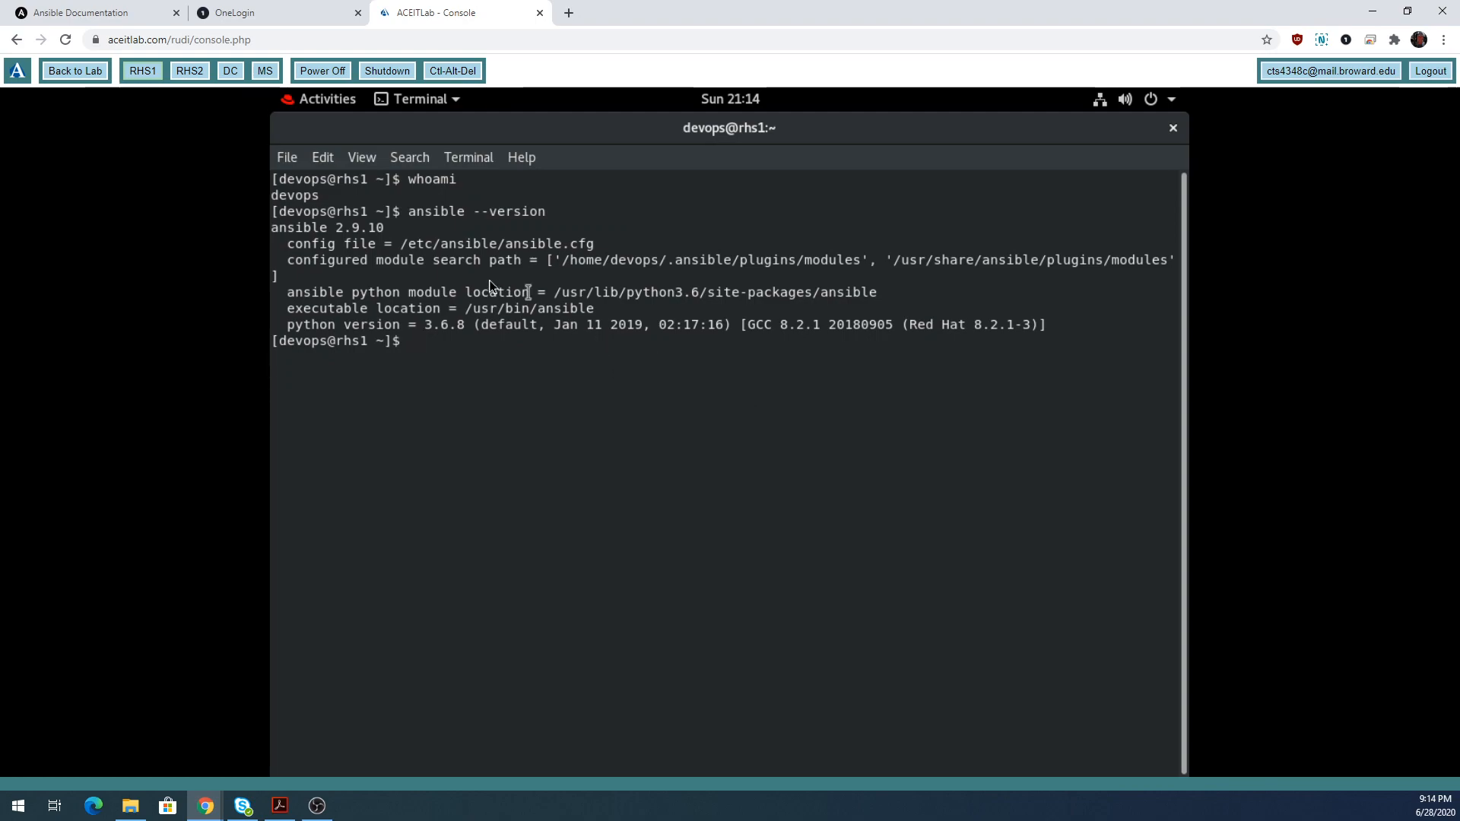
{"action": "left_click_drag", "start_coordinate": [272, 228], "coordinate": [391, 229]}
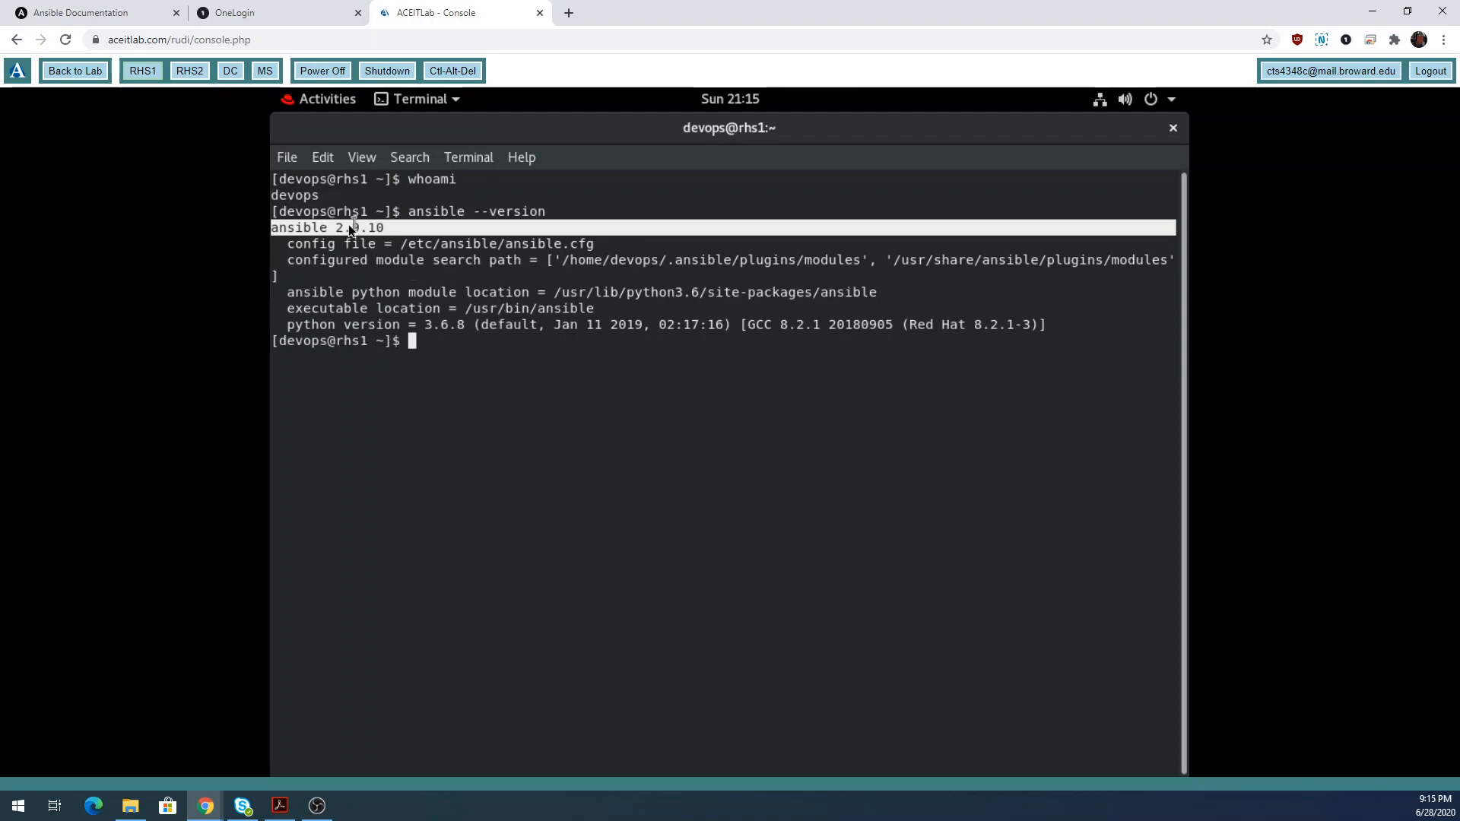
{"action": "left_click_drag", "start_coordinate": [335, 226], "coordinate": [385, 226]}
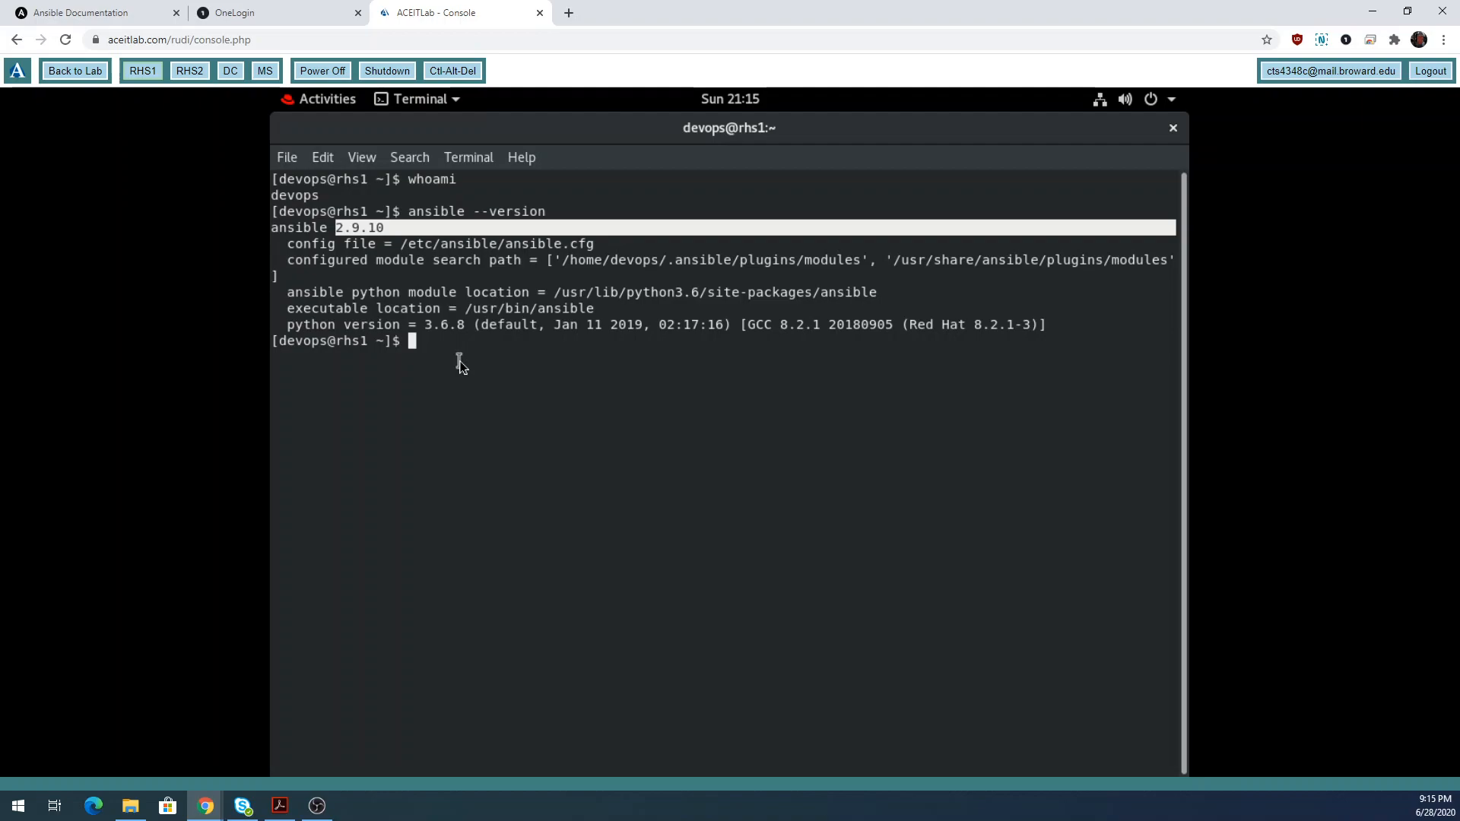
Run ansible localhost -m setup, pointing out localhost as the target host.
{"action": "type", "text": "ansible localhost"}
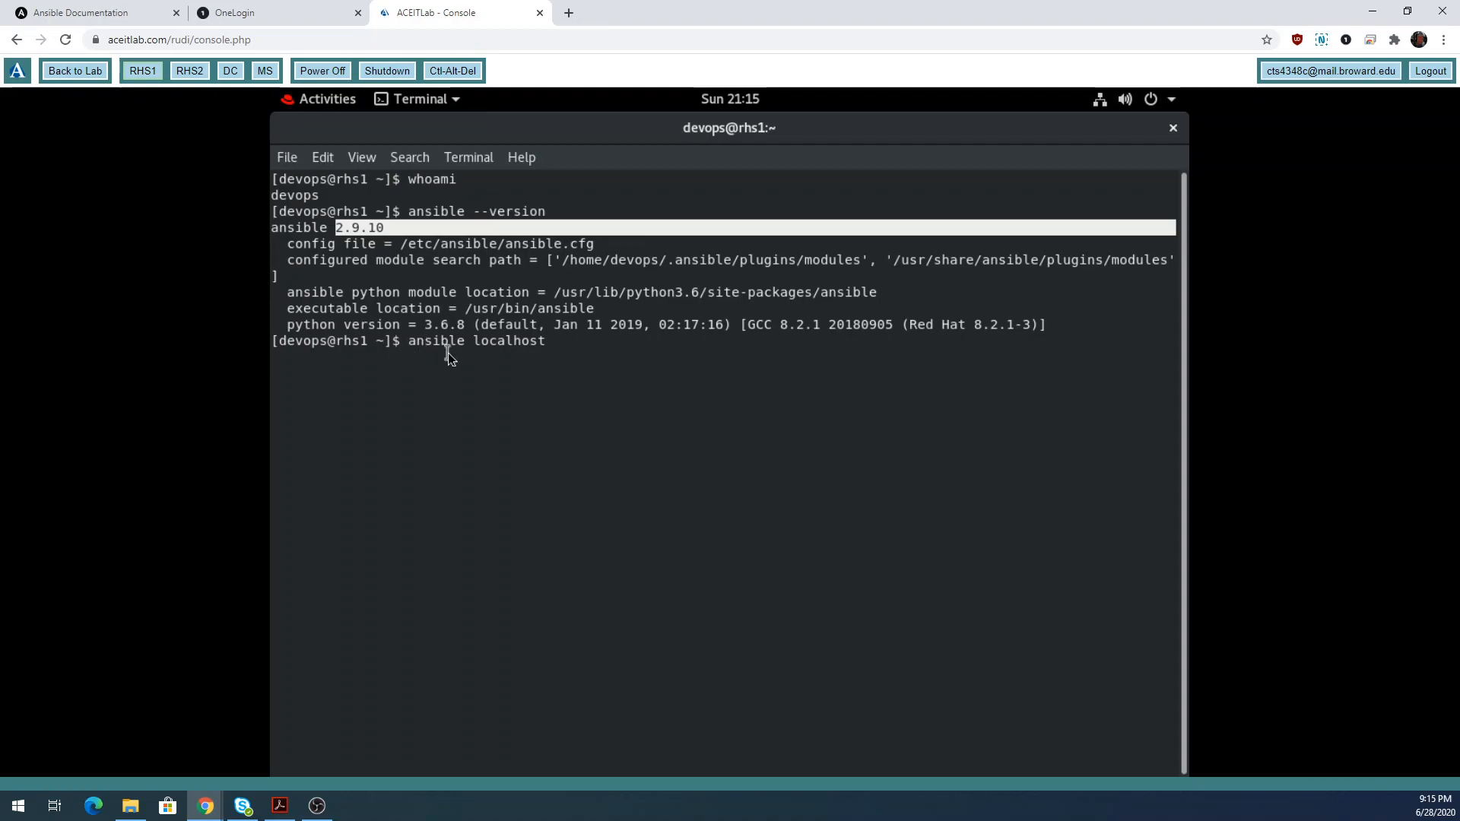
{"action": "type", "text": "-m"}
{"action": "type", "text": "setup"}
{"action": "left_click_drag", "start_coordinate": [473, 341], "coordinate": [543, 341]}
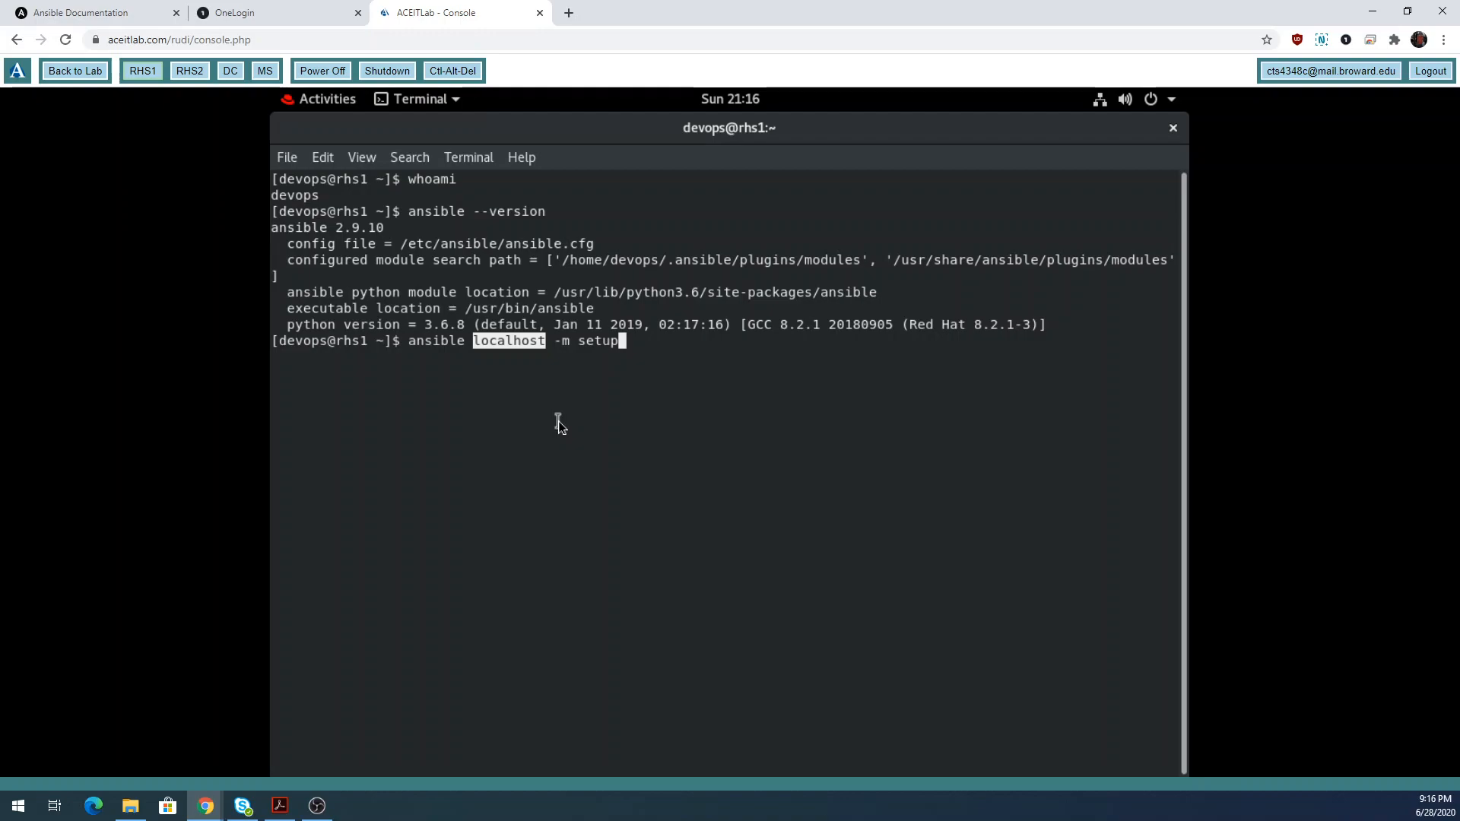
{"action": "key", "text": "Return"}
Redirect the setup command's output into setup.txt and open it with code setup.txt.
{"action": "type", "text": "json"}
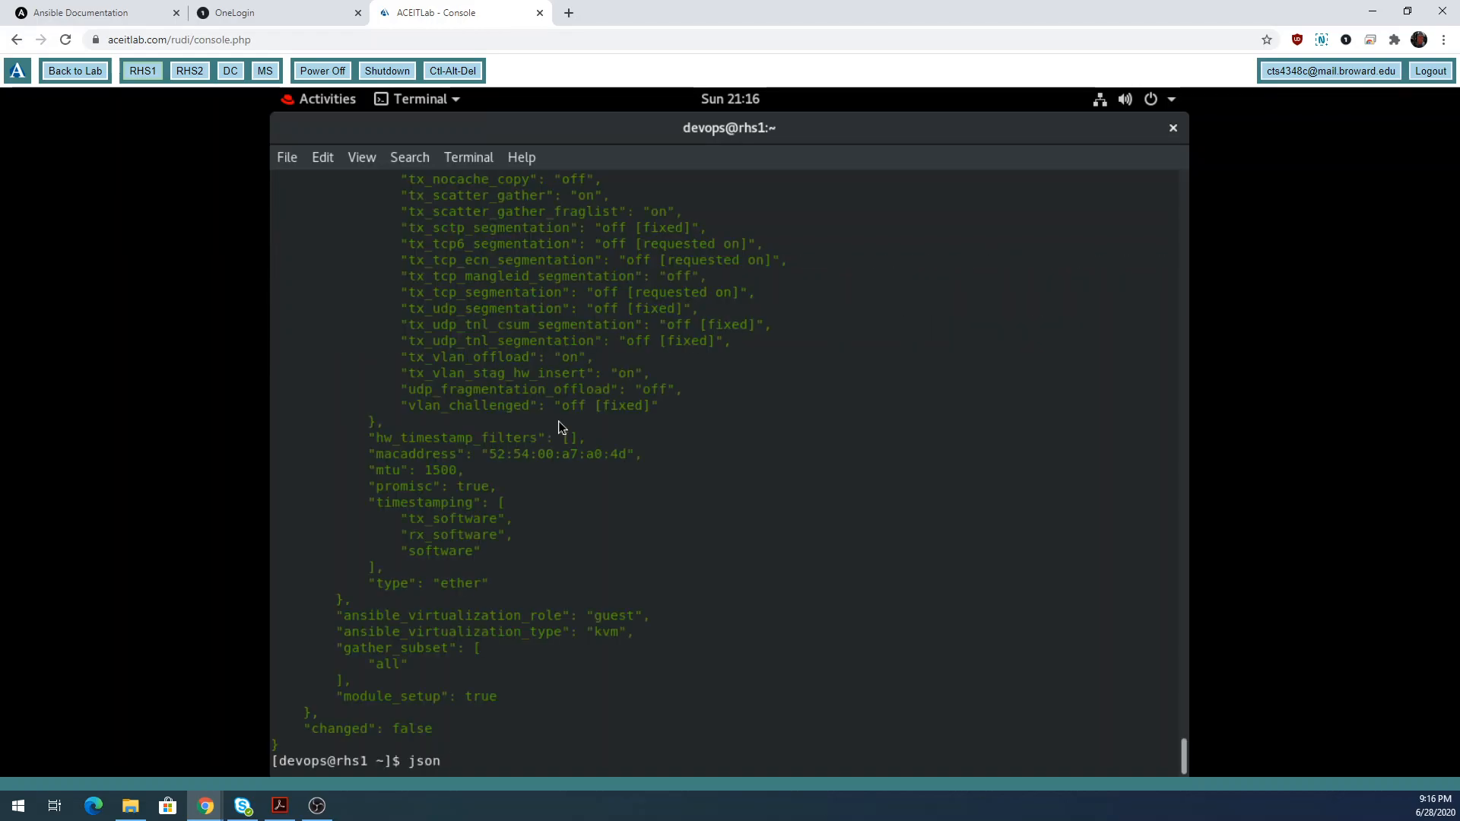
{"action": "key", "text": "BackSpace"}
{"action": "key", "text": "BackSpace"}
{"action": "key", "text": "BackSpace"}
{"action": "key", "text": "BackSpace"}
{"action": "key", "text": "Up"}
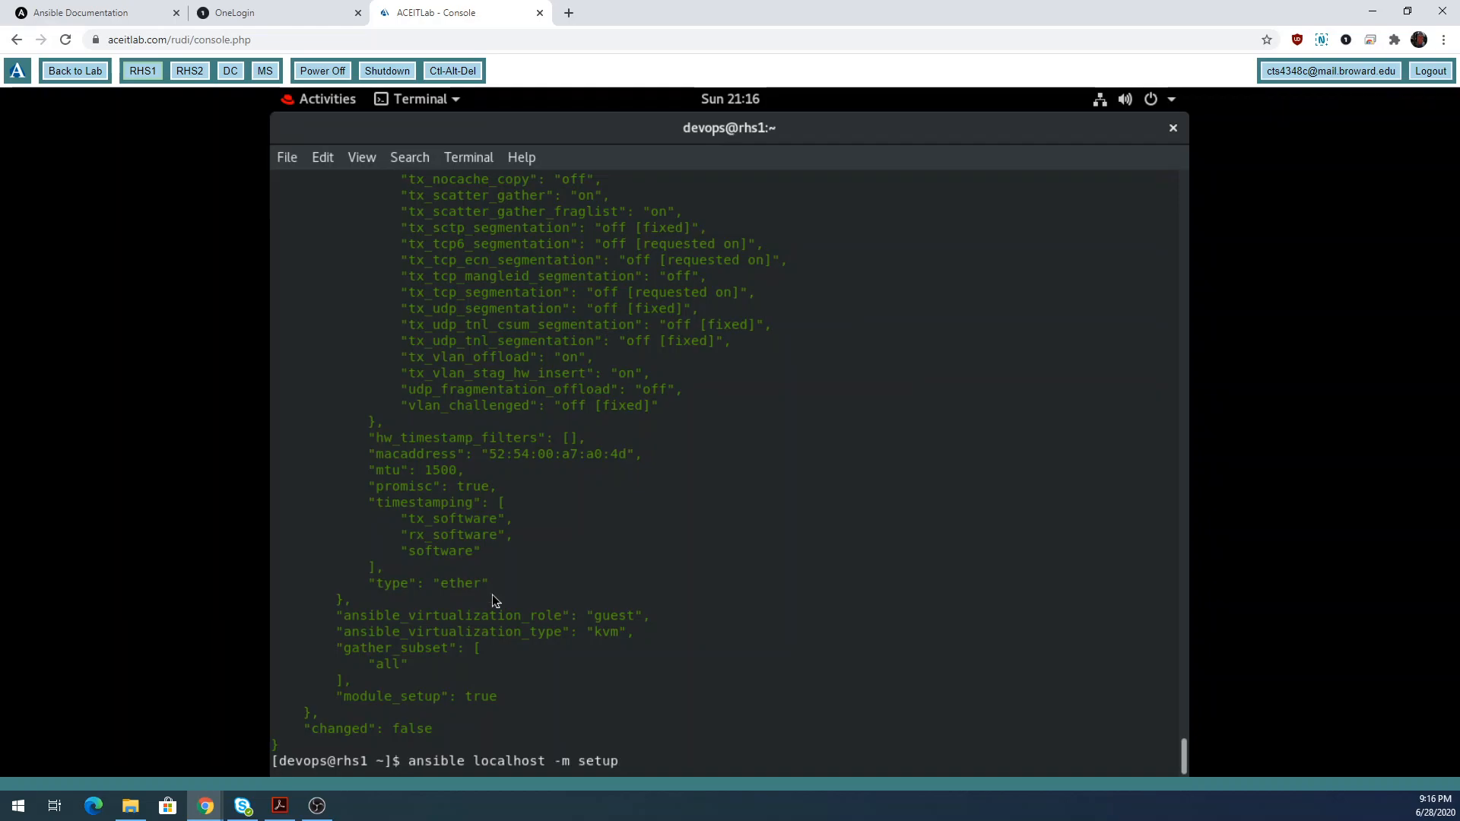
{"action": "type", "text": "> setup.tx"}
{"action": "type", "text": "t"}
{"action": "key", "text": "Return"}
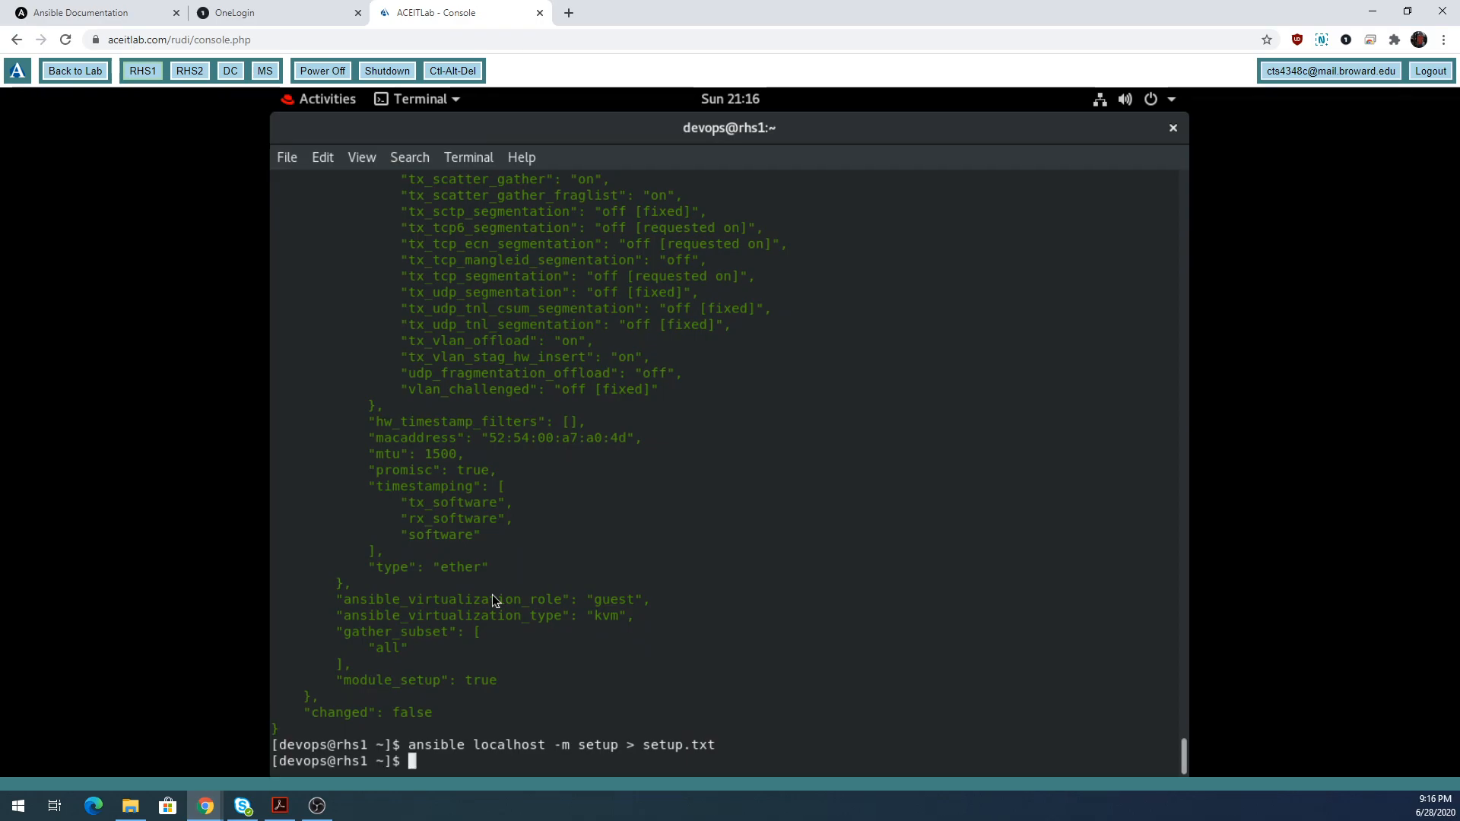
{"action": "type", "text": "code setup.txt"}
{"action": "key", "text": "Return"}
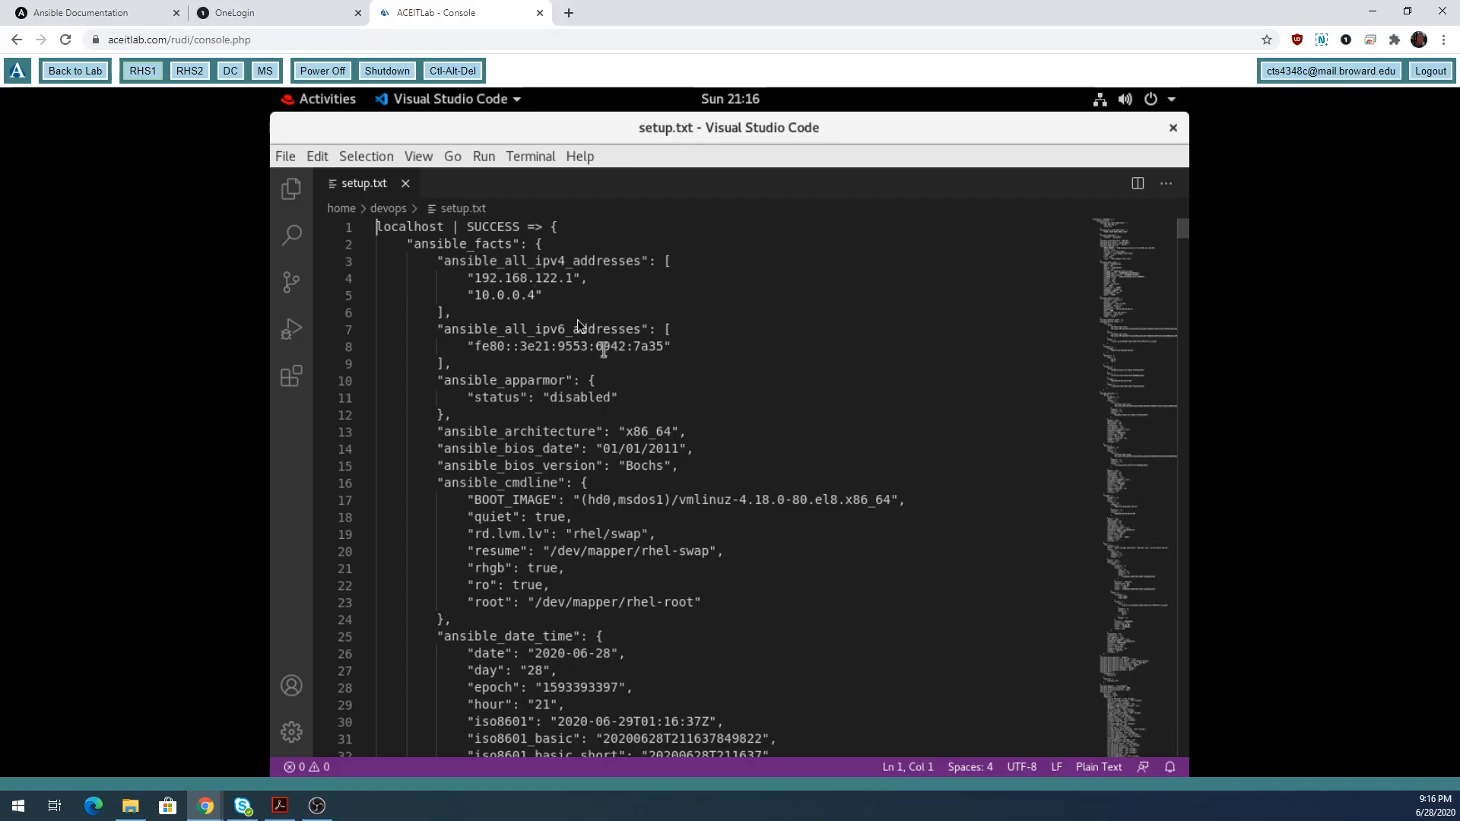
Highlight IPv4 addresses 192.168.122.1 and 10.0.0.4 and the IPv6 address, then scroll to ansible_date_time.
{"action": "left_click_drag", "start_coordinate": [588, 280], "coordinate": [459, 279]}
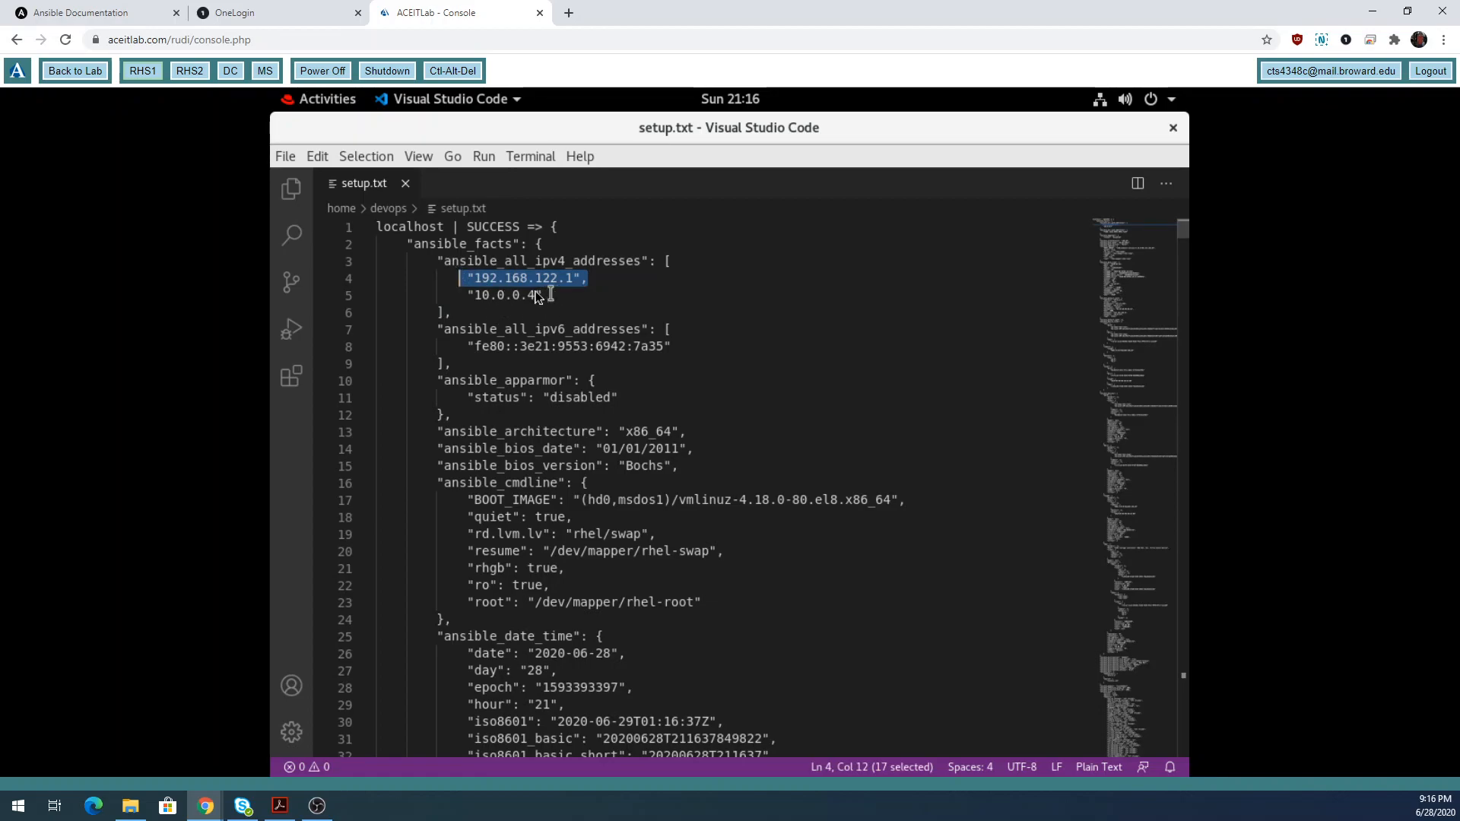
{"action": "left_click_drag", "start_coordinate": [552, 298], "coordinate": [467, 295]}
{"action": "left_click_drag", "start_coordinate": [674, 347], "coordinate": [474, 347]}
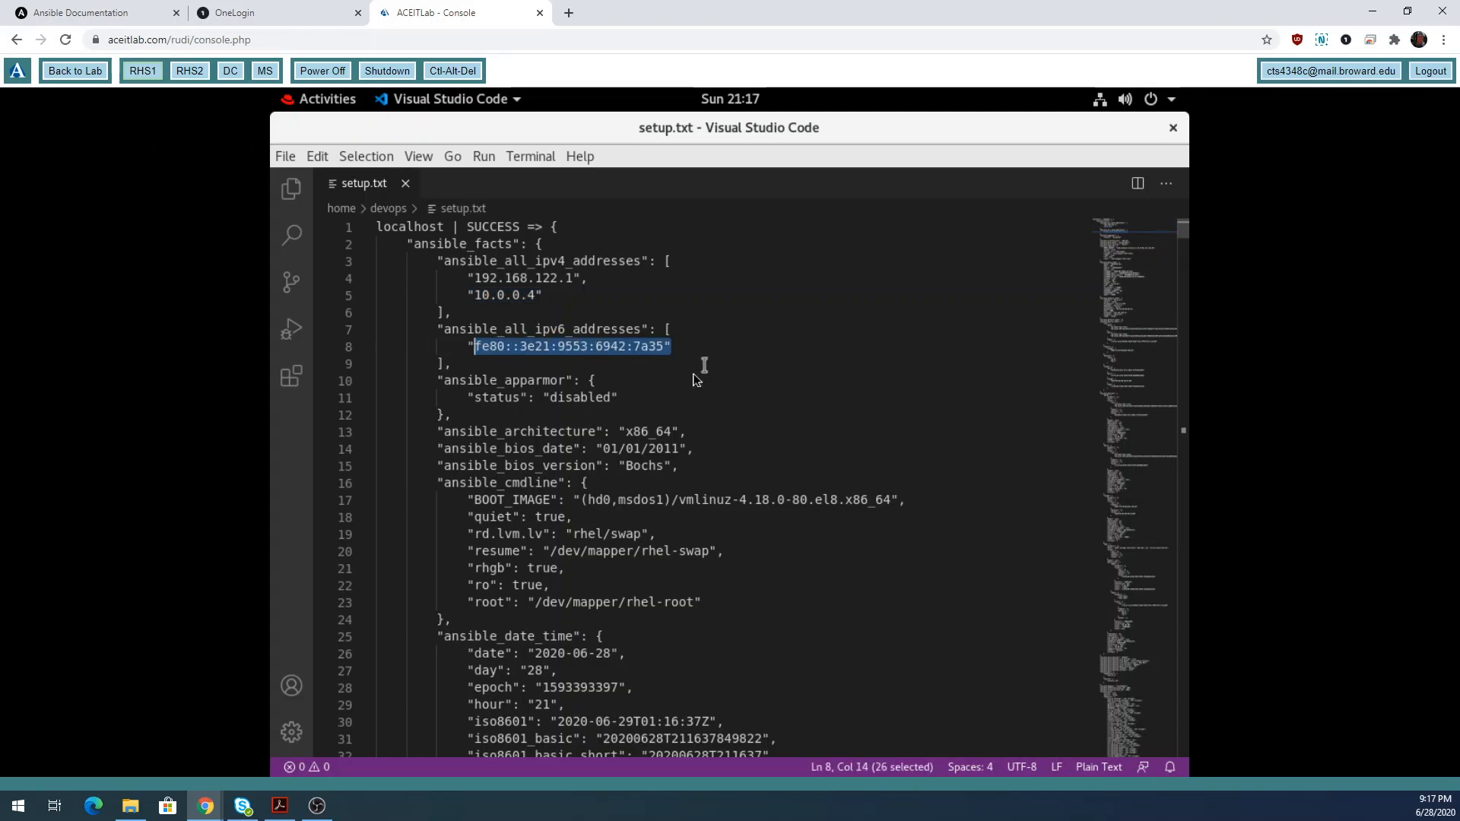
{"action": "scroll", "coordinate": [652, 414], "scroll_direction": "down", "scroll_amount": 1}
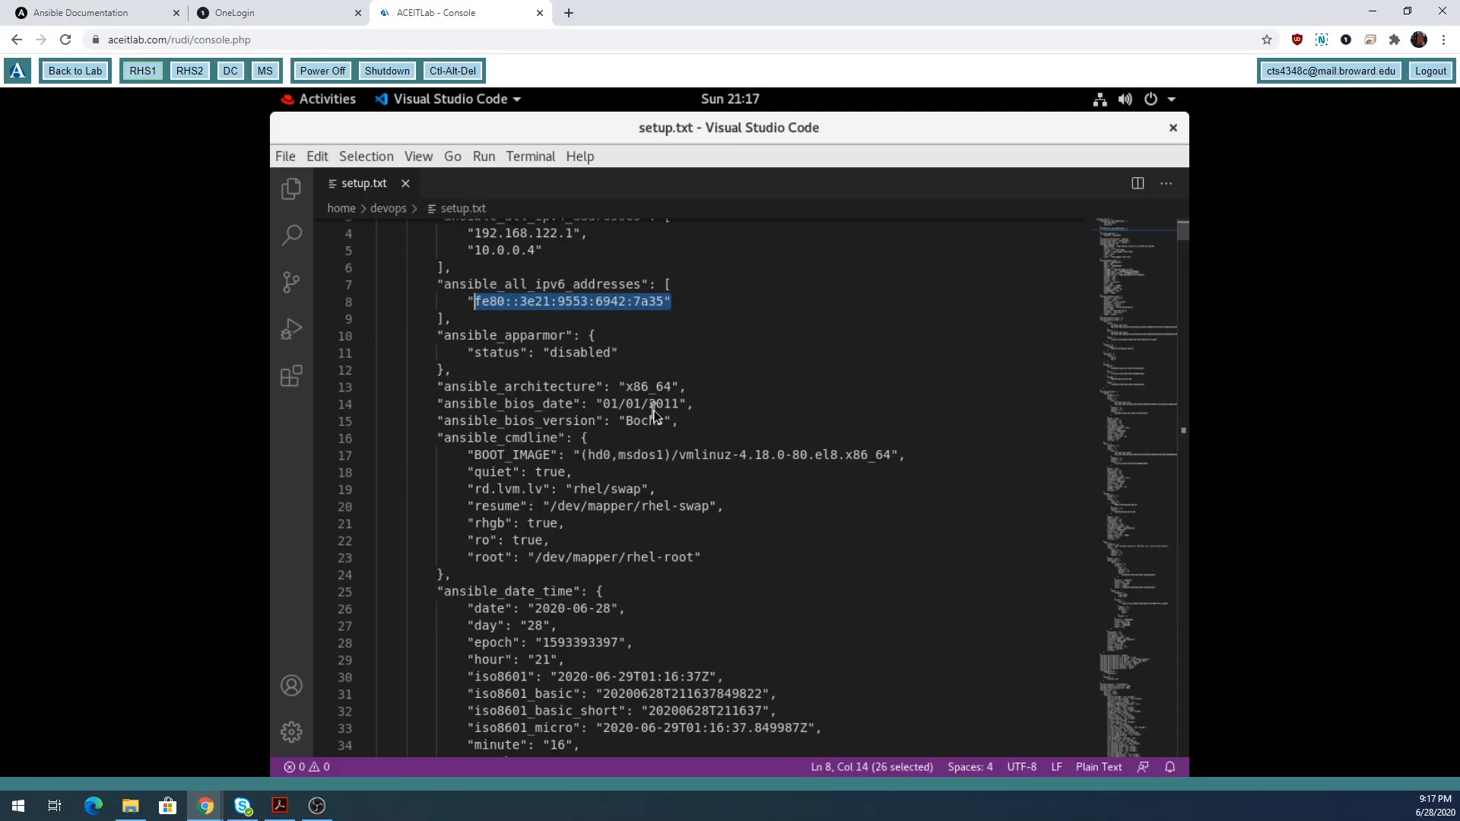
{"action": "scroll", "coordinate": [652, 414], "scroll_direction": "down", "scroll_amount": 3}
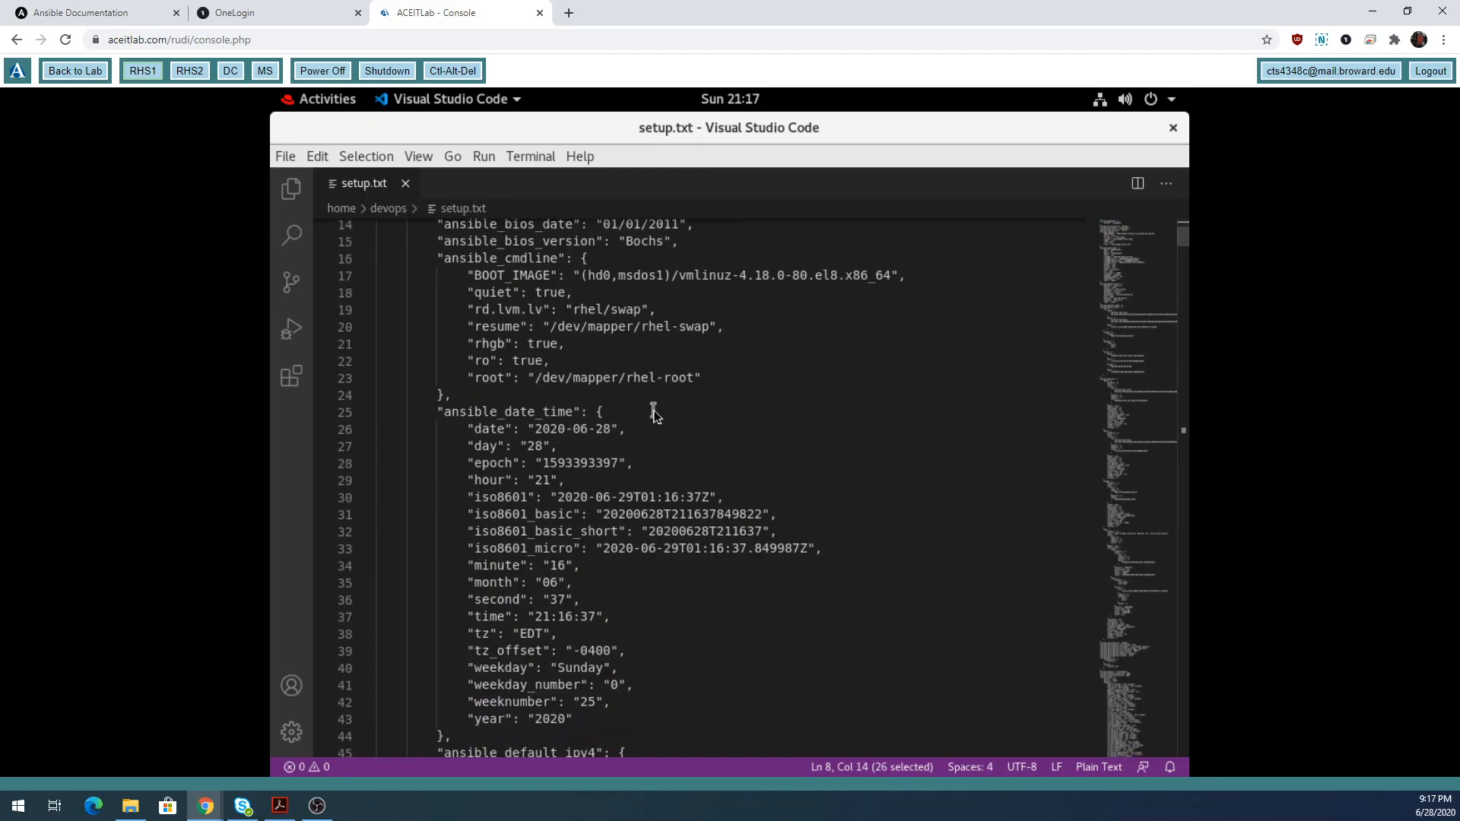
{"action": "scroll", "coordinate": [654, 414], "scroll_direction": "down", "scroll_amount": 1}
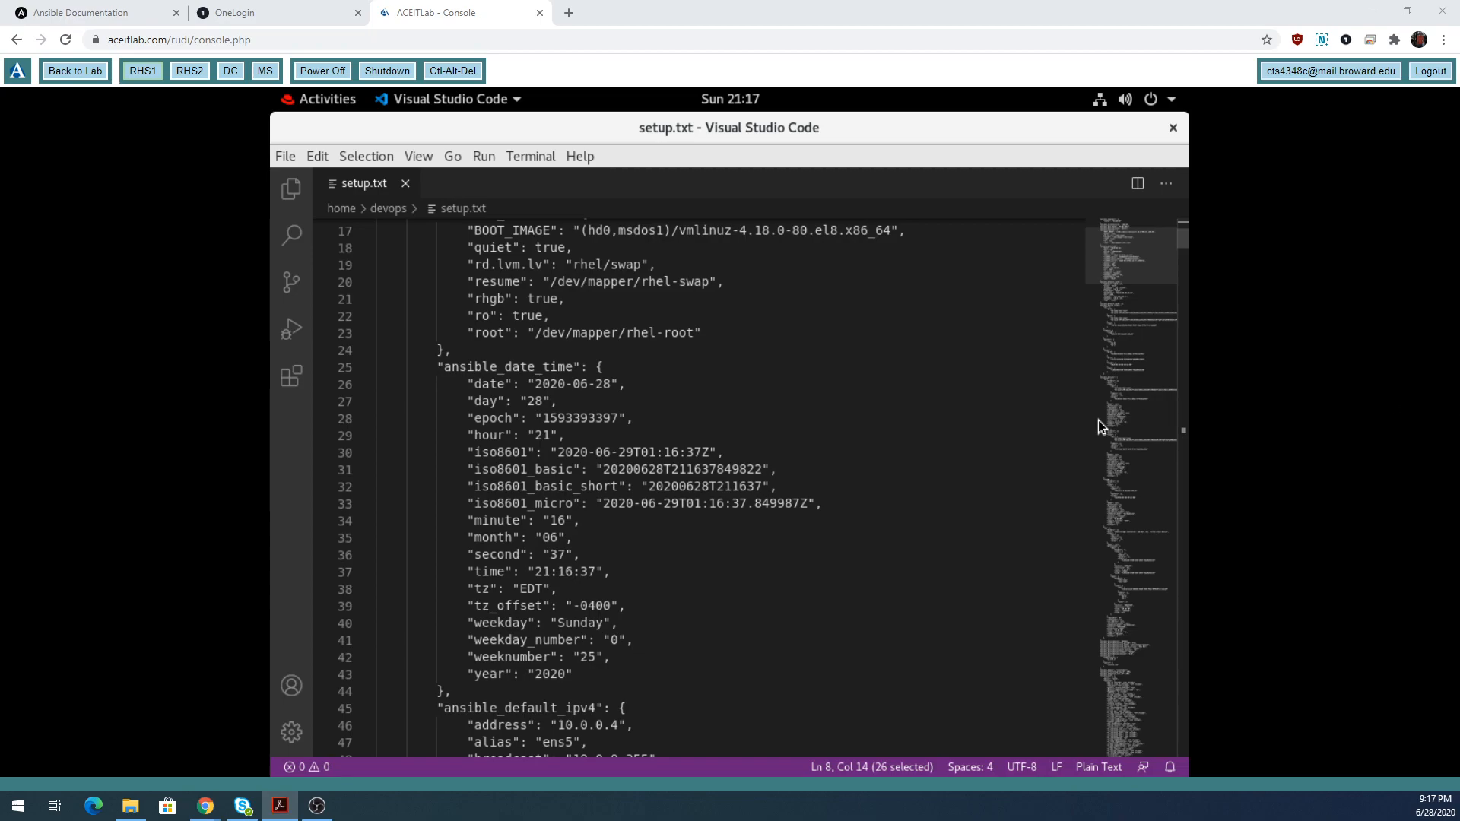
Search setup.txt for ansible_python_version.
{"action": "left_click", "coordinate": [728, 417]}
{"action": "key", "text": "ctrl+f"}
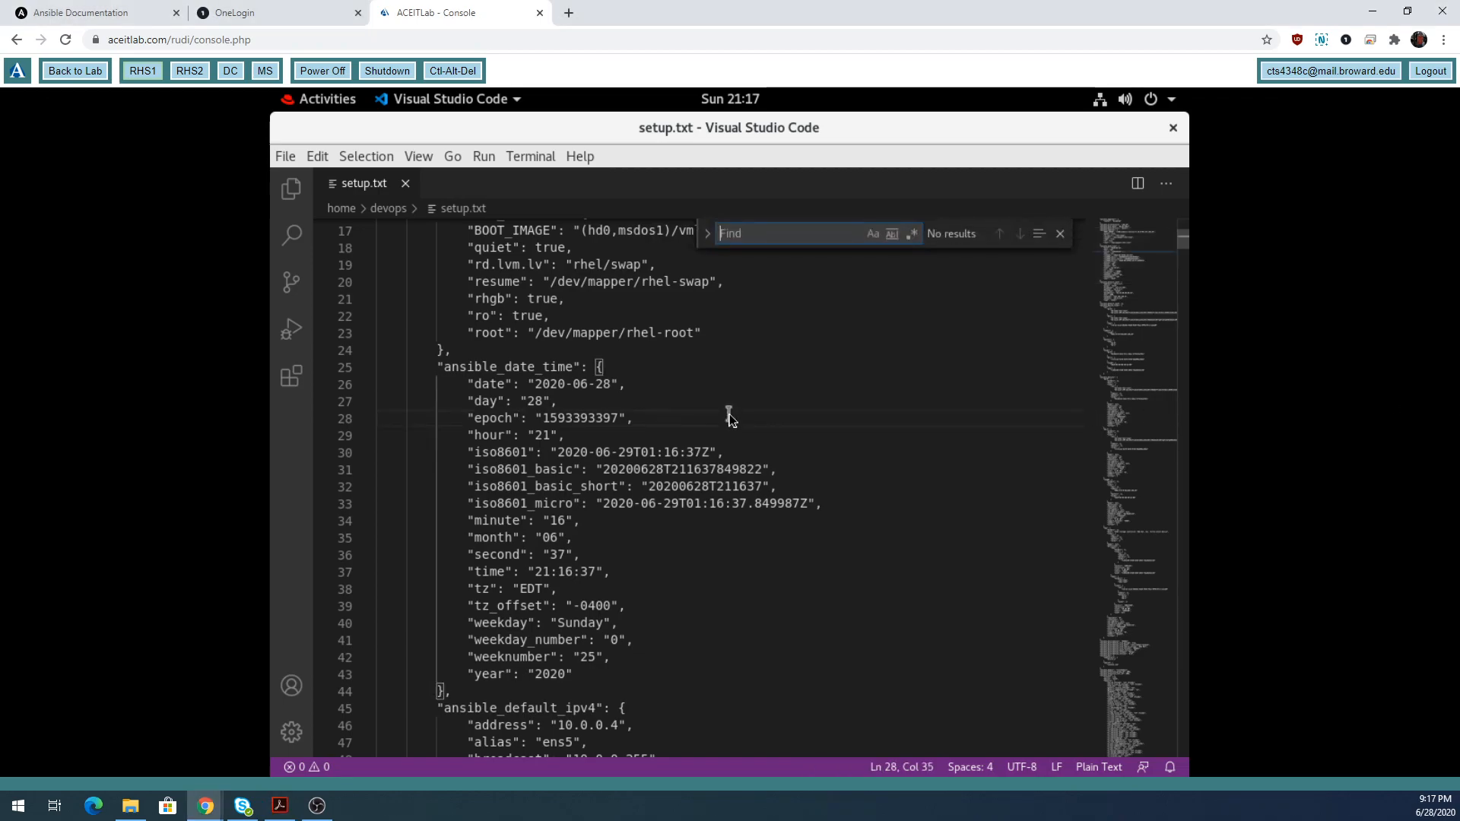
{"action": "type", "text": "ansib"}
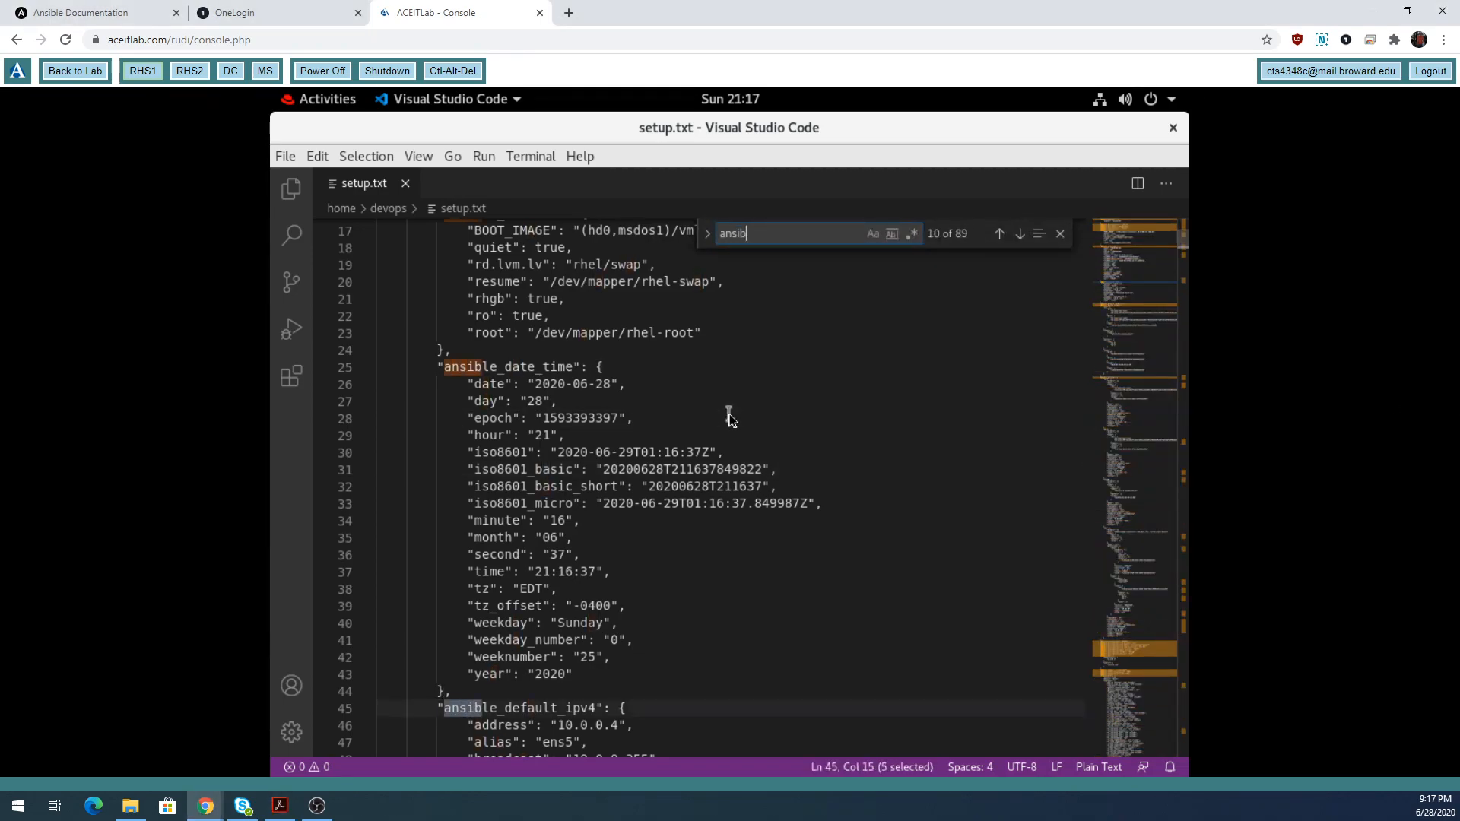
{"action": "type", "text": "le_python"}
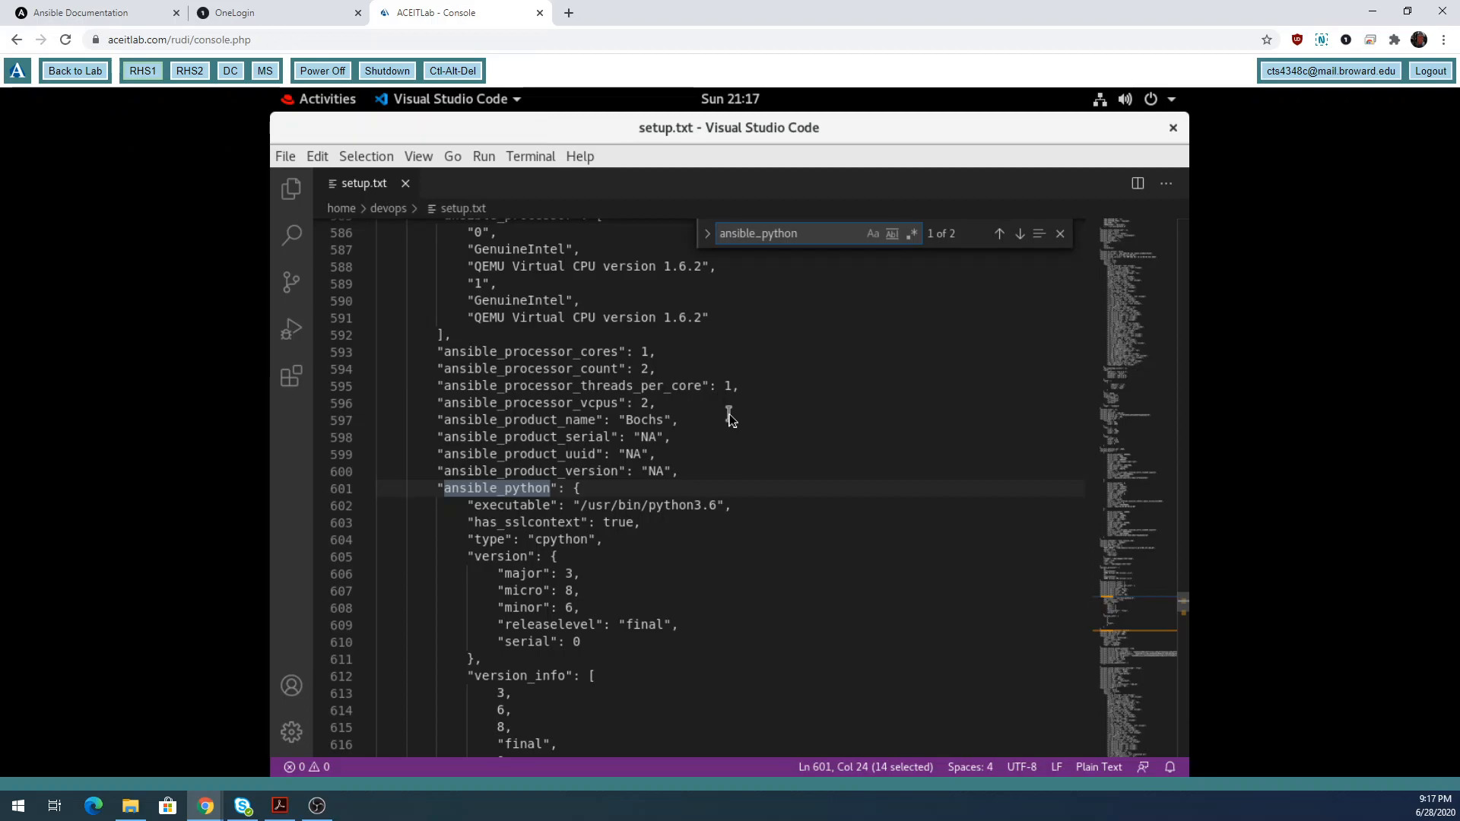
{"action": "type", "text": "_"}
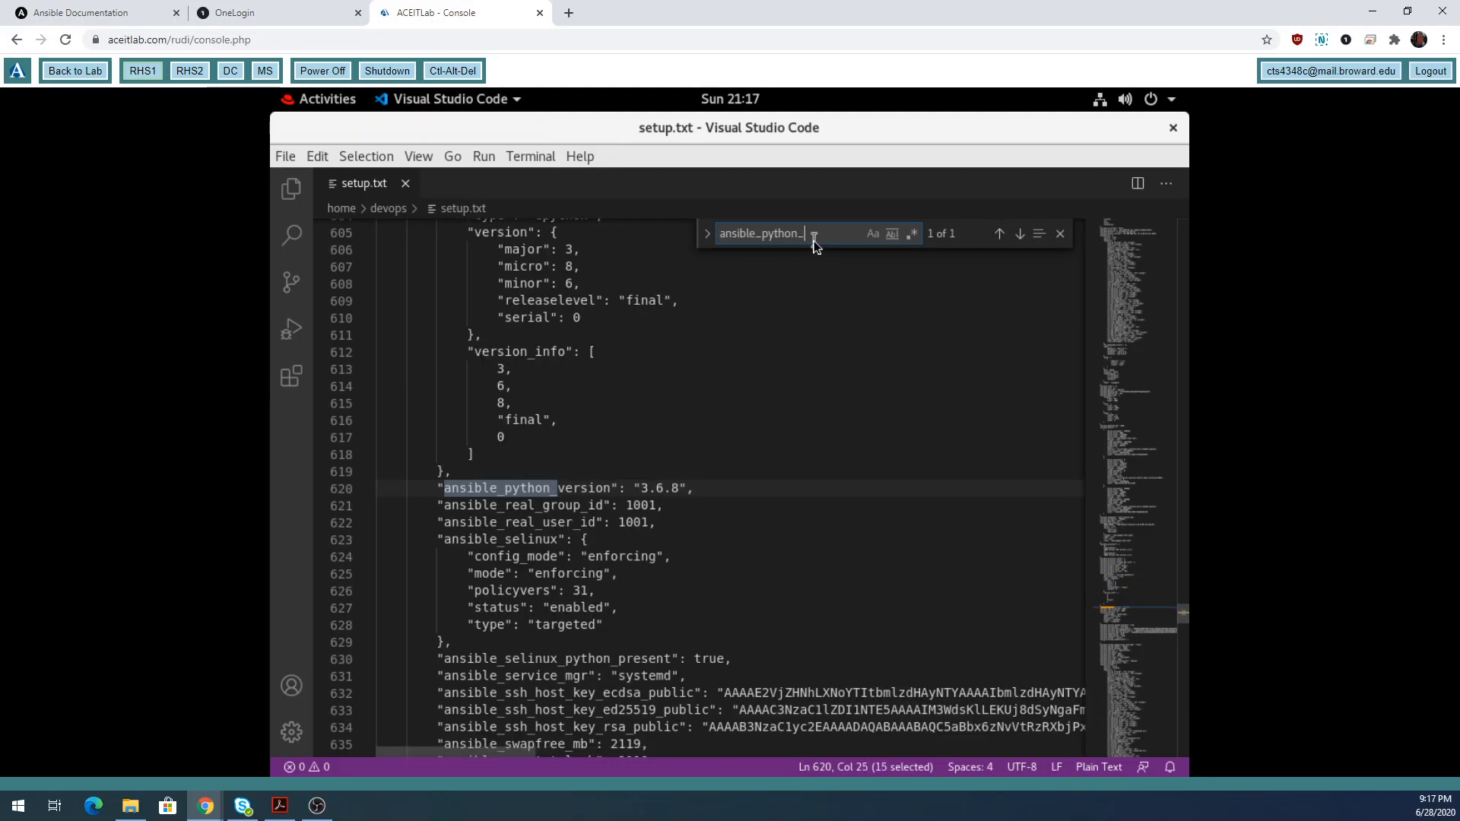
{"action": "type", "text": "version"}
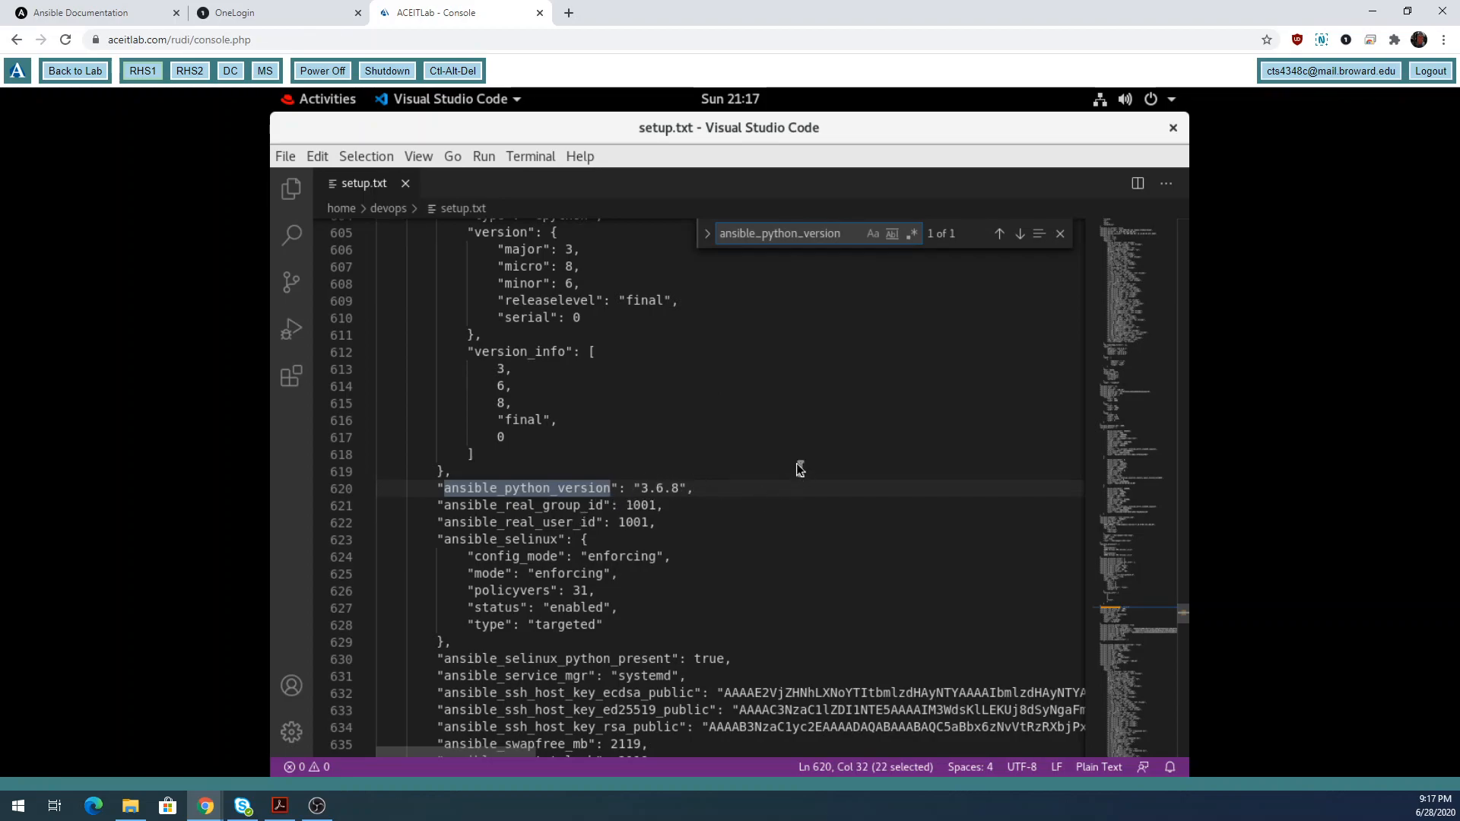
Scroll down past the ansible_virbr0 features to its IPv4 block with 192.168.122.1.
{"action": "scroll", "coordinate": [651, 573], "scroll_direction": "down", "scroll_amount": 1}
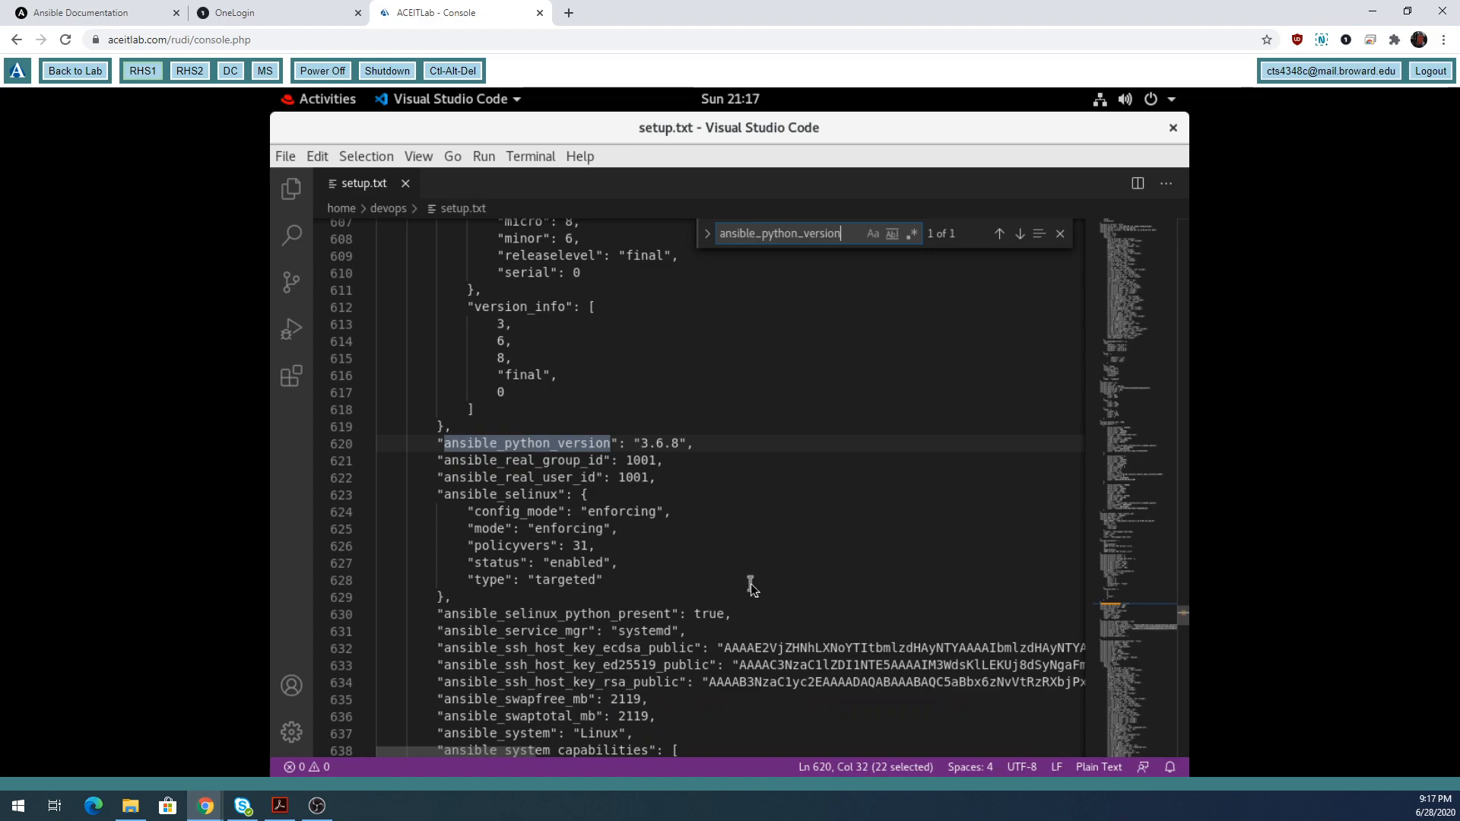
{"action": "scroll", "coordinate": [751, 583], "scroll_direction": "down", "scroll_amount": 1}
{"action": "scroll", "coordinate": [750, 583], "scroll_direction": "down", "scroll_amount": 4}
{"action": "scroll", "coordinate": [751, 582], "scroll_direction": "down", "scroll_amount": 2}
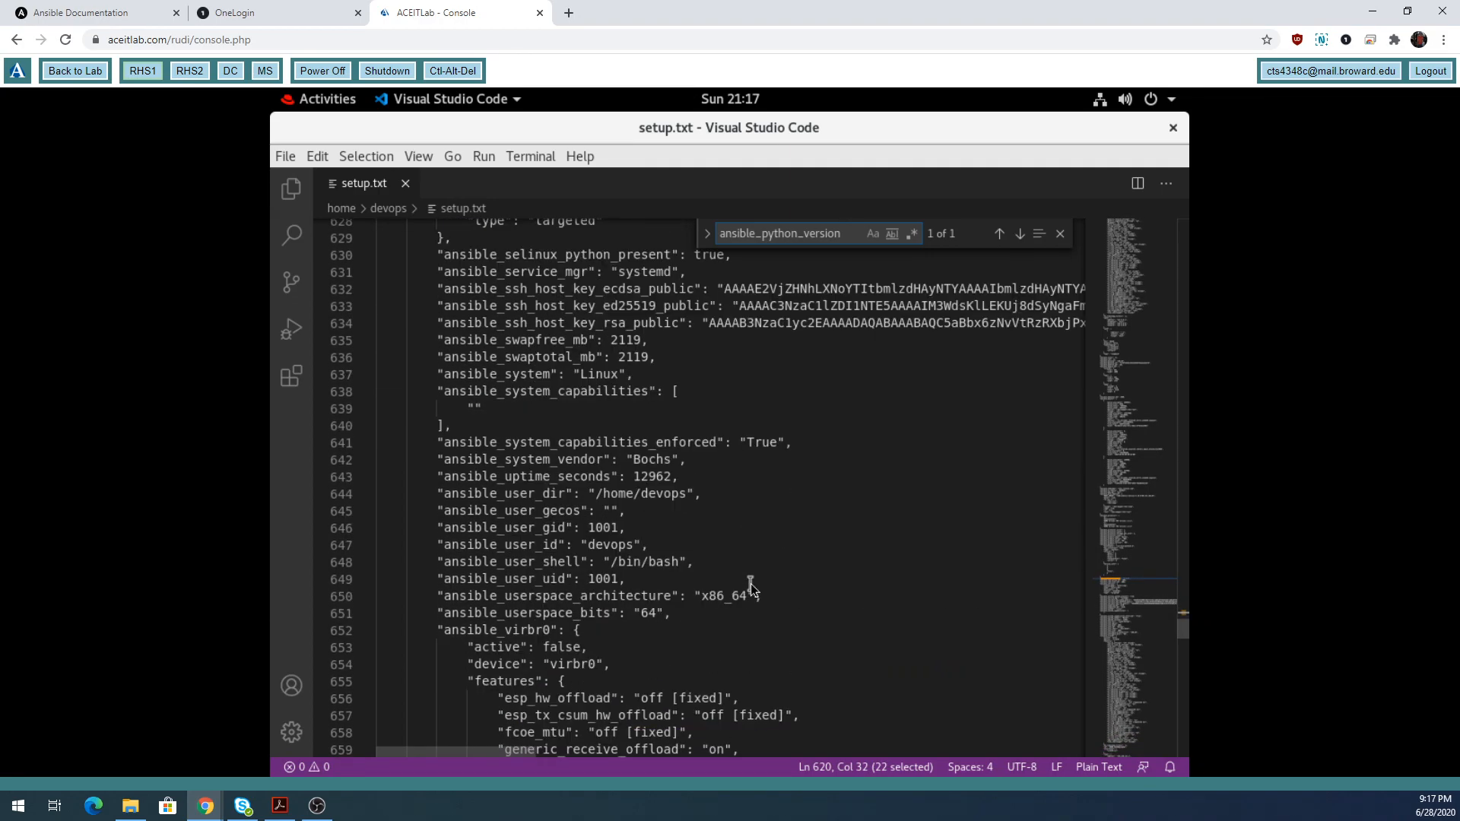
{"action": "scroll", "coordinate": [751, 586], "scroll_direction": "down", "scroll_amount": 4}
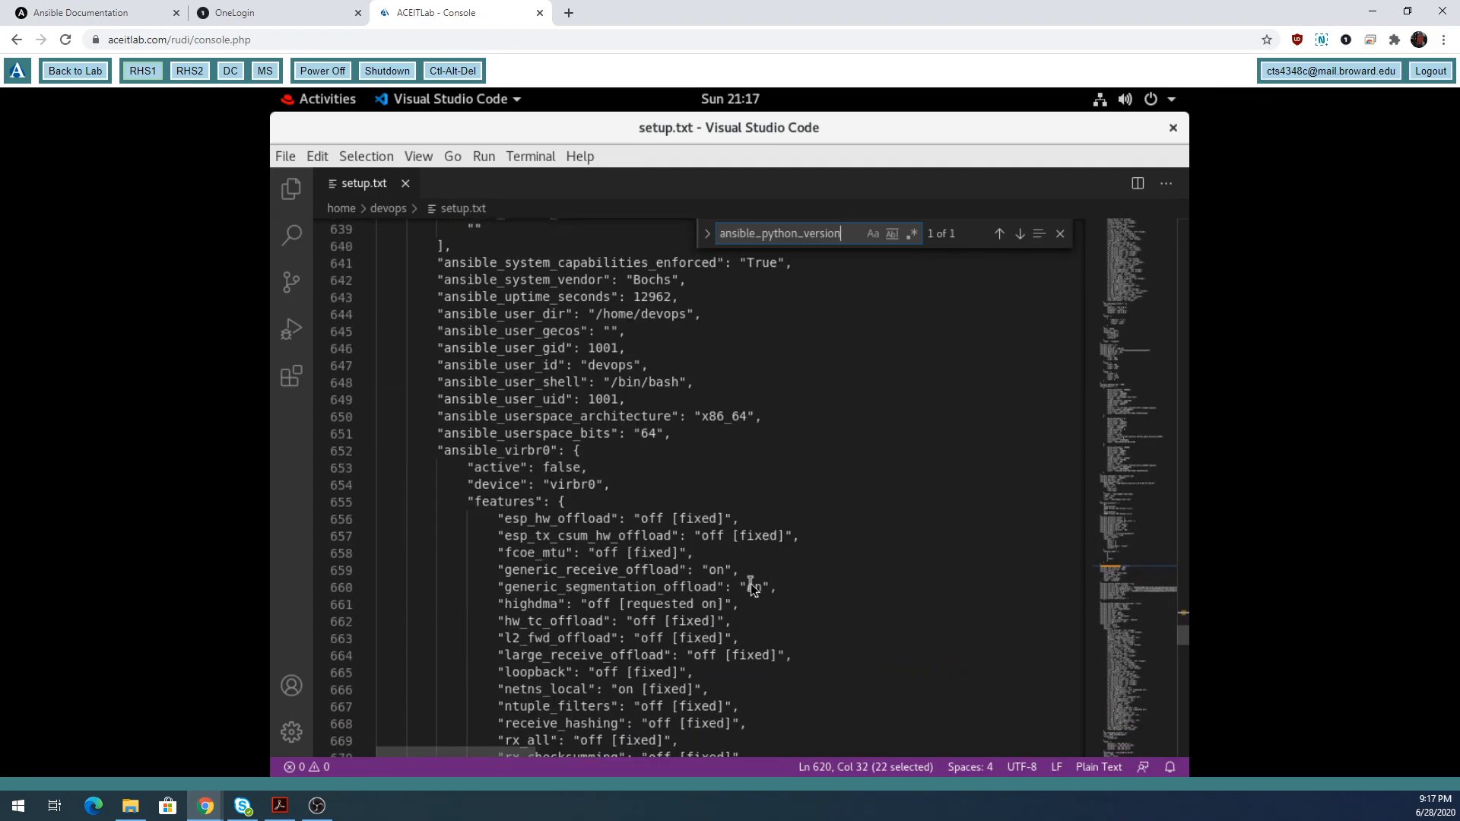
{"action": "scroll", "coordinate": [750, 586], "scroll_direction": "down", "scroll_amount": 3}
{"action": "scroll", "coordinate": [750, 583], "scroll_direction": "down", "scroll_amount": 2}
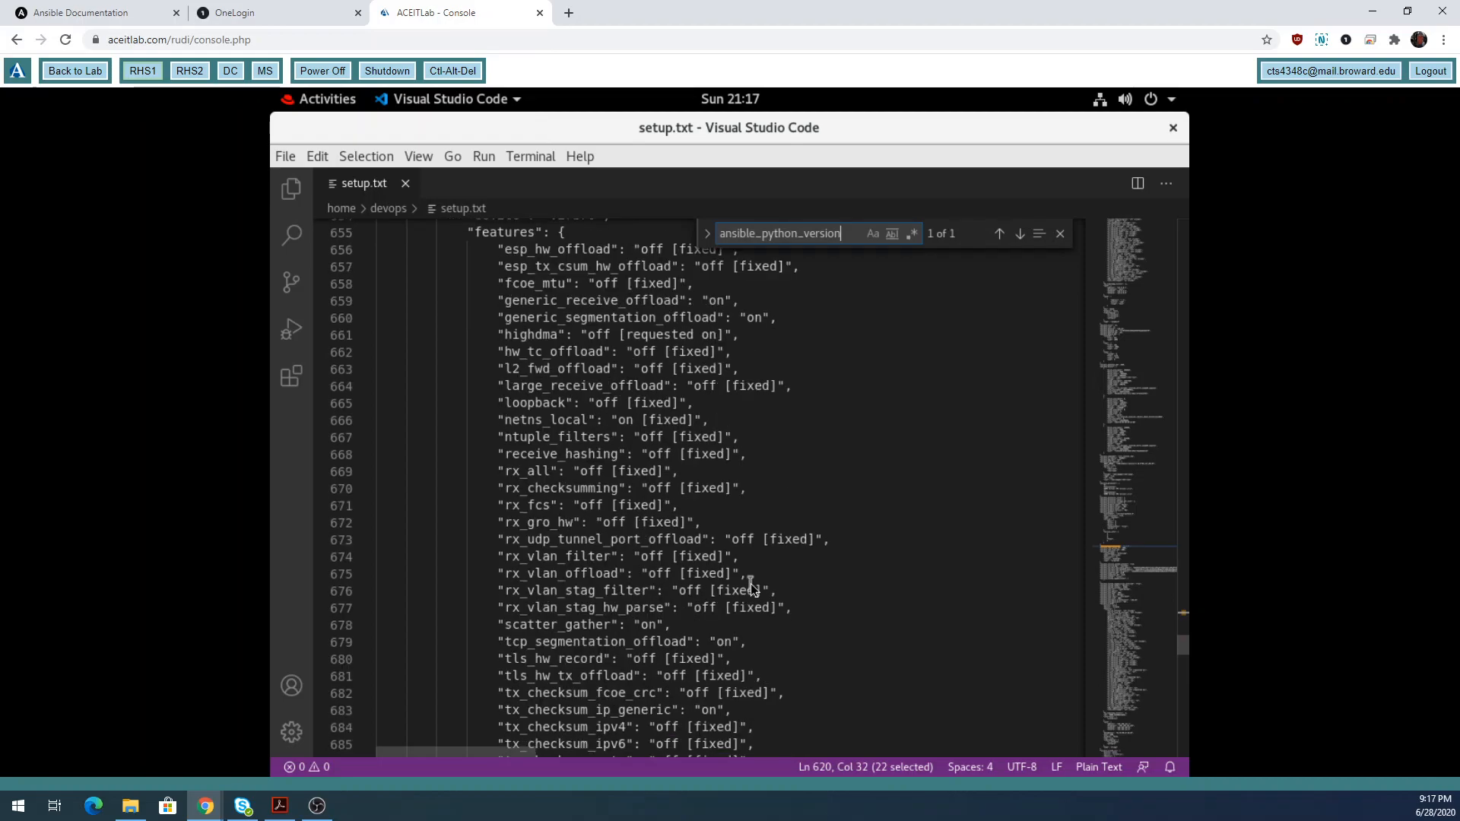
{"action": "scroll", "coordinate": [592, 467], "scroll_direction": "up", "scroll_amount": 1}
{"action": "scroll", "coordinate": [592, 467], "scroll_direction": "up", "scroll_amount": 4}
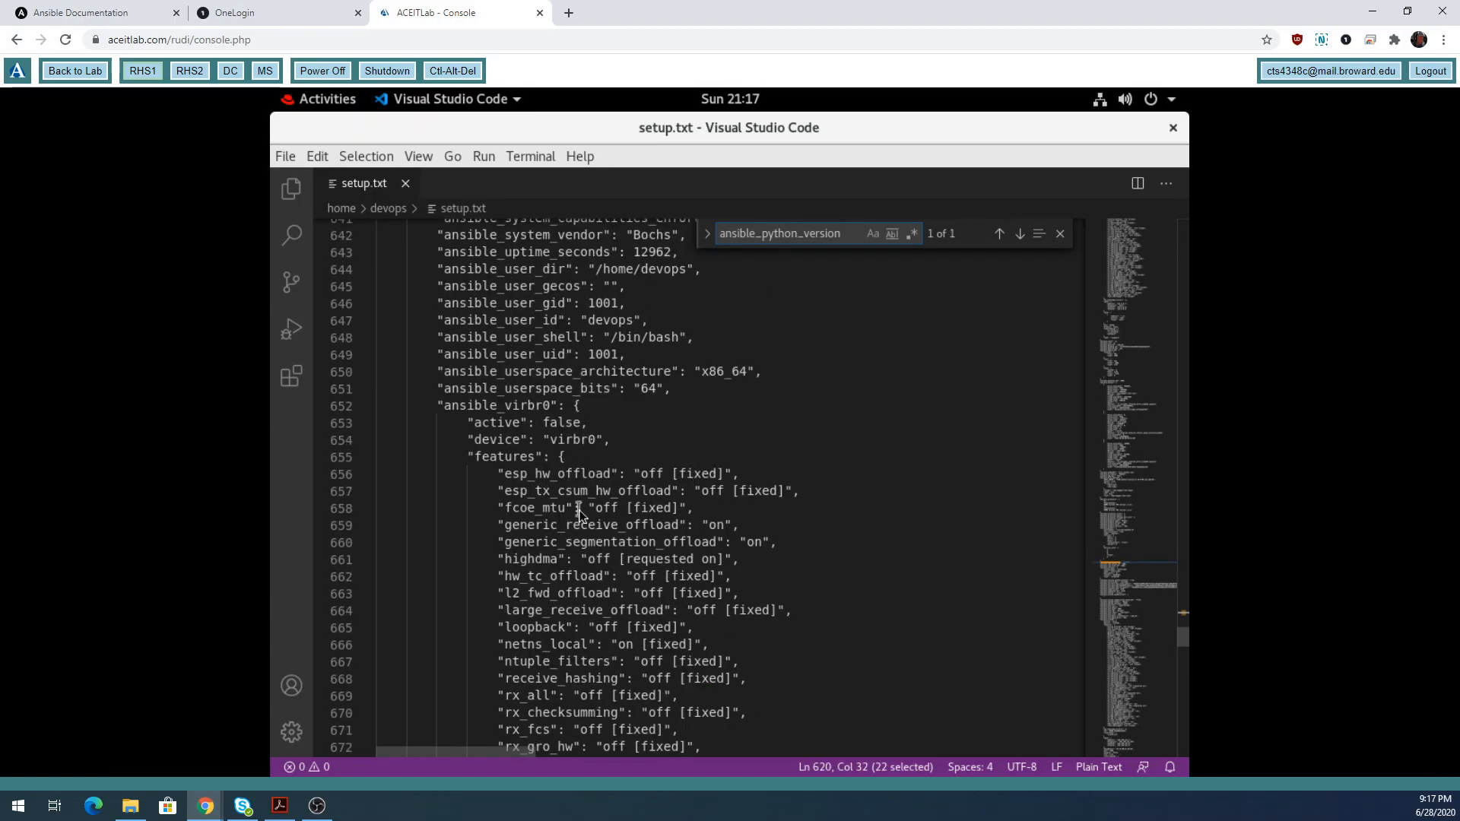
{"action": "scroll", "coordinate": [582, 514], "scroll_direction": "down", "scroll_amount": 1}
{"action": "scroll", "coordinate": [582, 514], "scroll_direction": "down", "scroll_amount": 8}
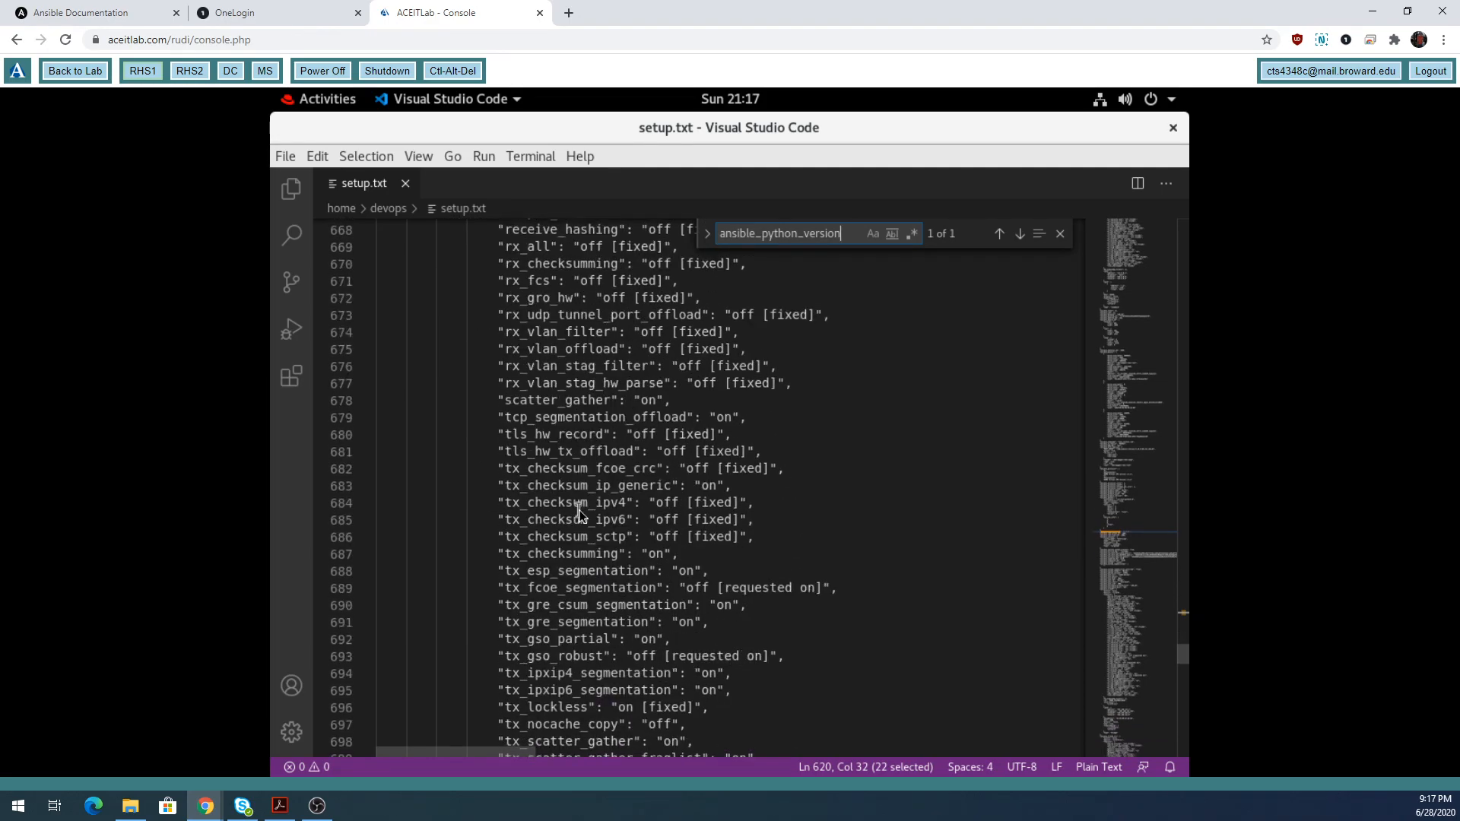
{"action": "scroll", "coordinate": [582, 514], "scroll_direction": "down", "scroll_amount": 4}
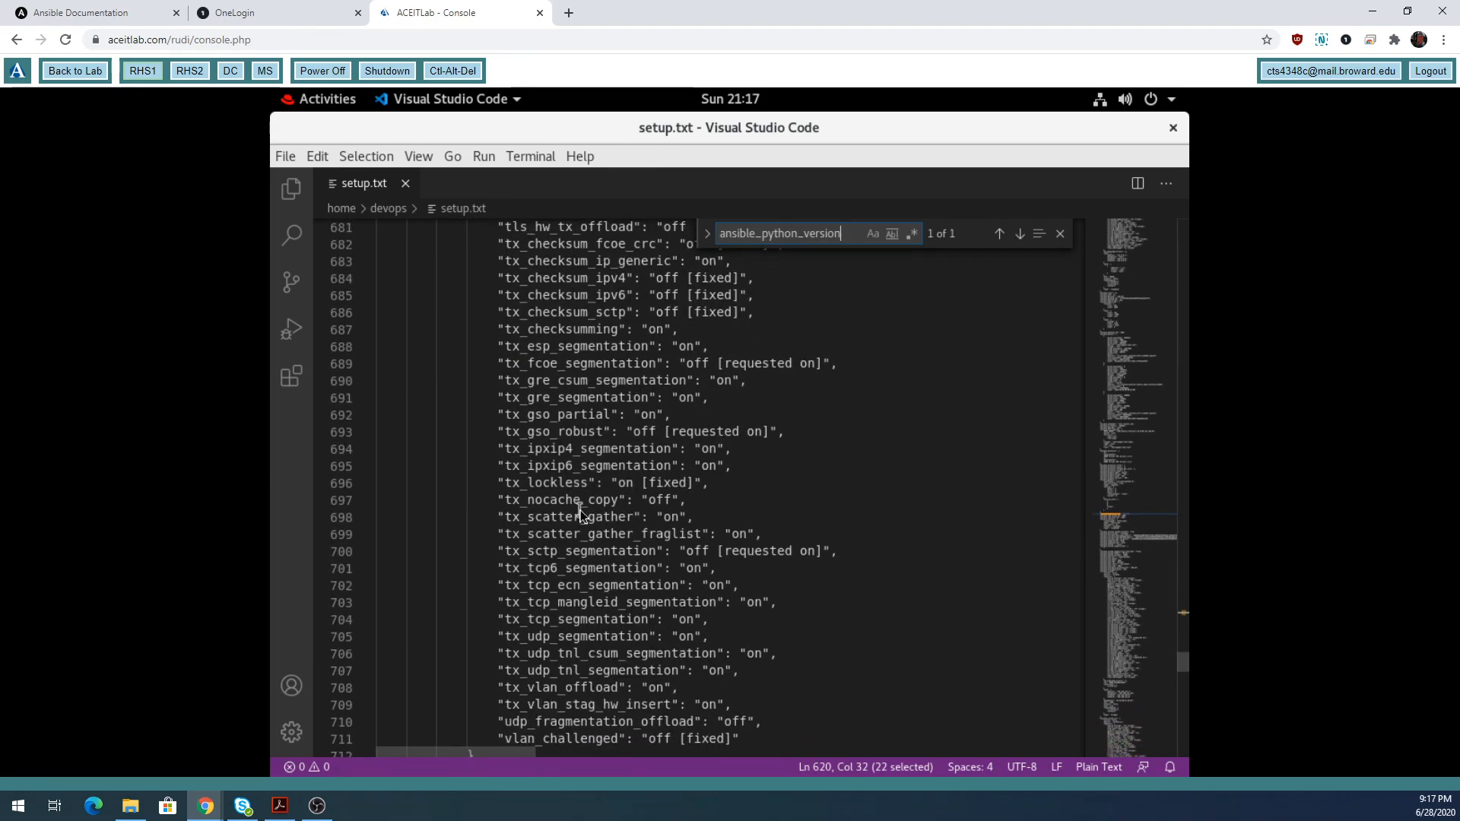
{"action": "scroll", "coordinate": [582, 514], "scroll_direction": "down", "scroll_amount": 4}
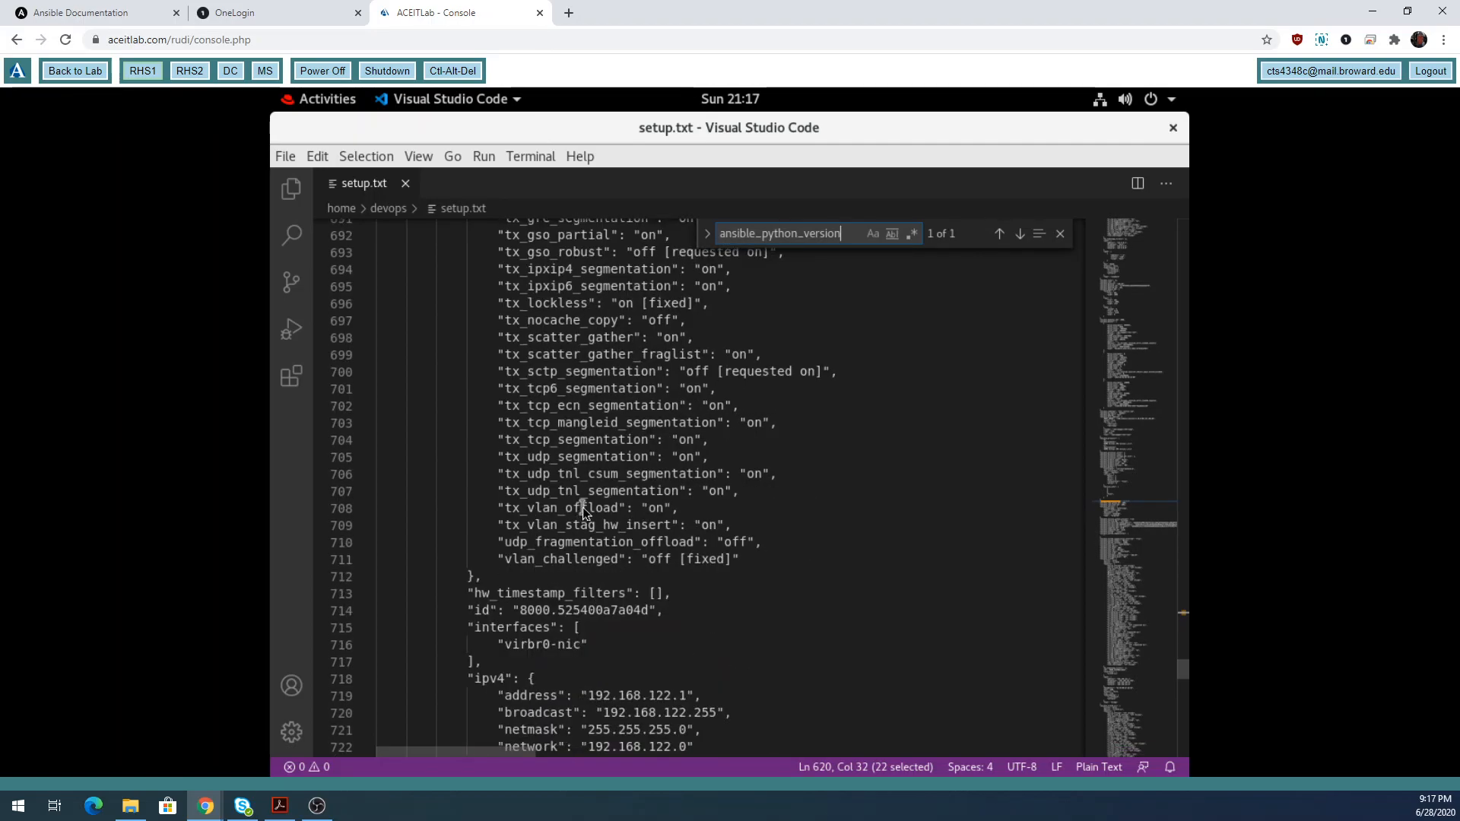
{"action": "scroll", "coordinate": [583, 514], "scroll_direction": "down", "scroll_amount": 2}
{"action": "scroll", "coordinate": [582, 513], "scroll_direction": "down", "scroll_amount": 1}
{"action": "scroll", "coordinate": [584, 513], "scroll_direction": "down", "scroll_amount": 3}
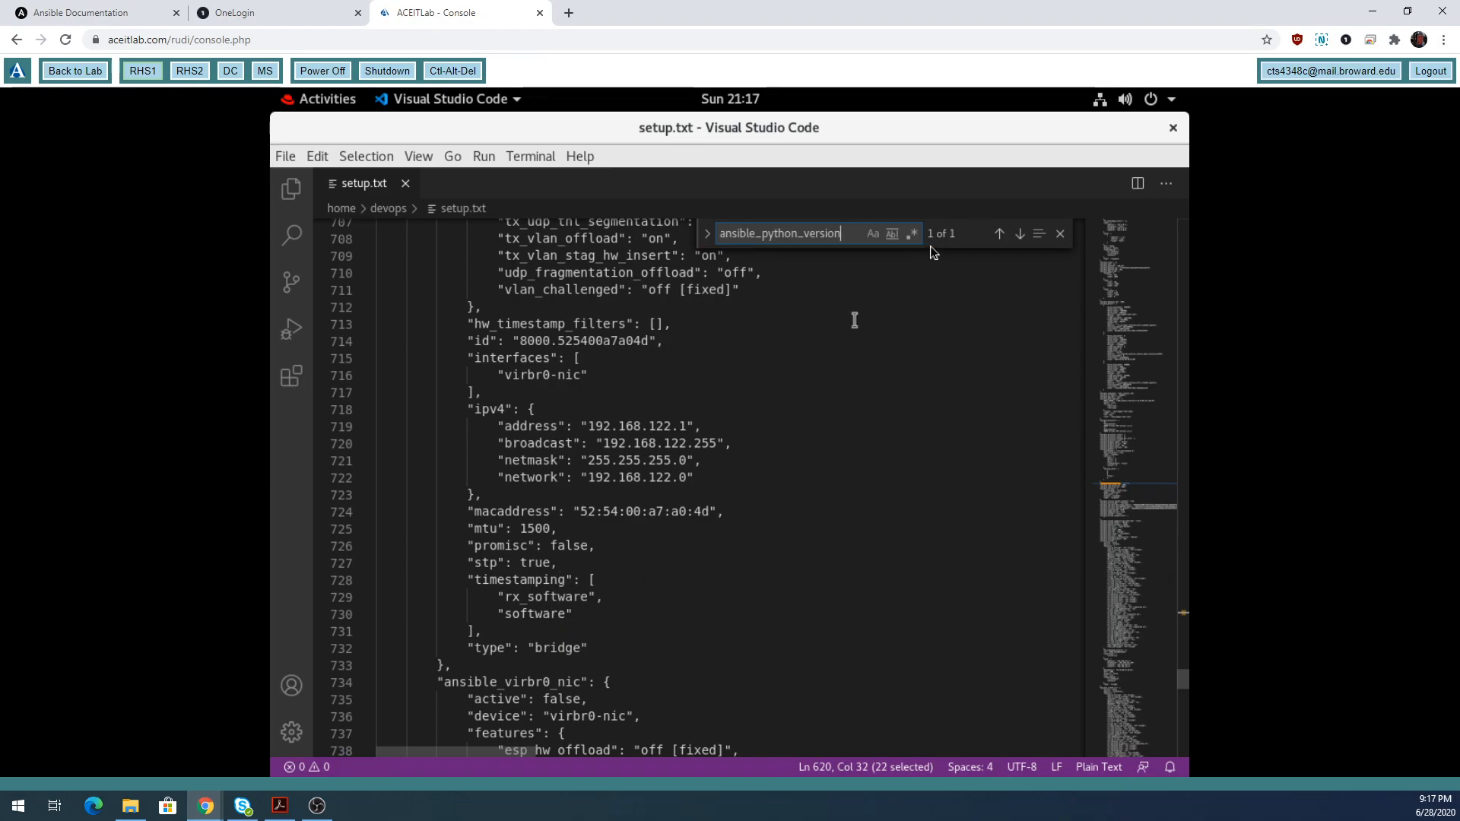
Close the Find widget searching for ansible_python_version.
{"action": "left_click", "coordinate": [1058, 236]}
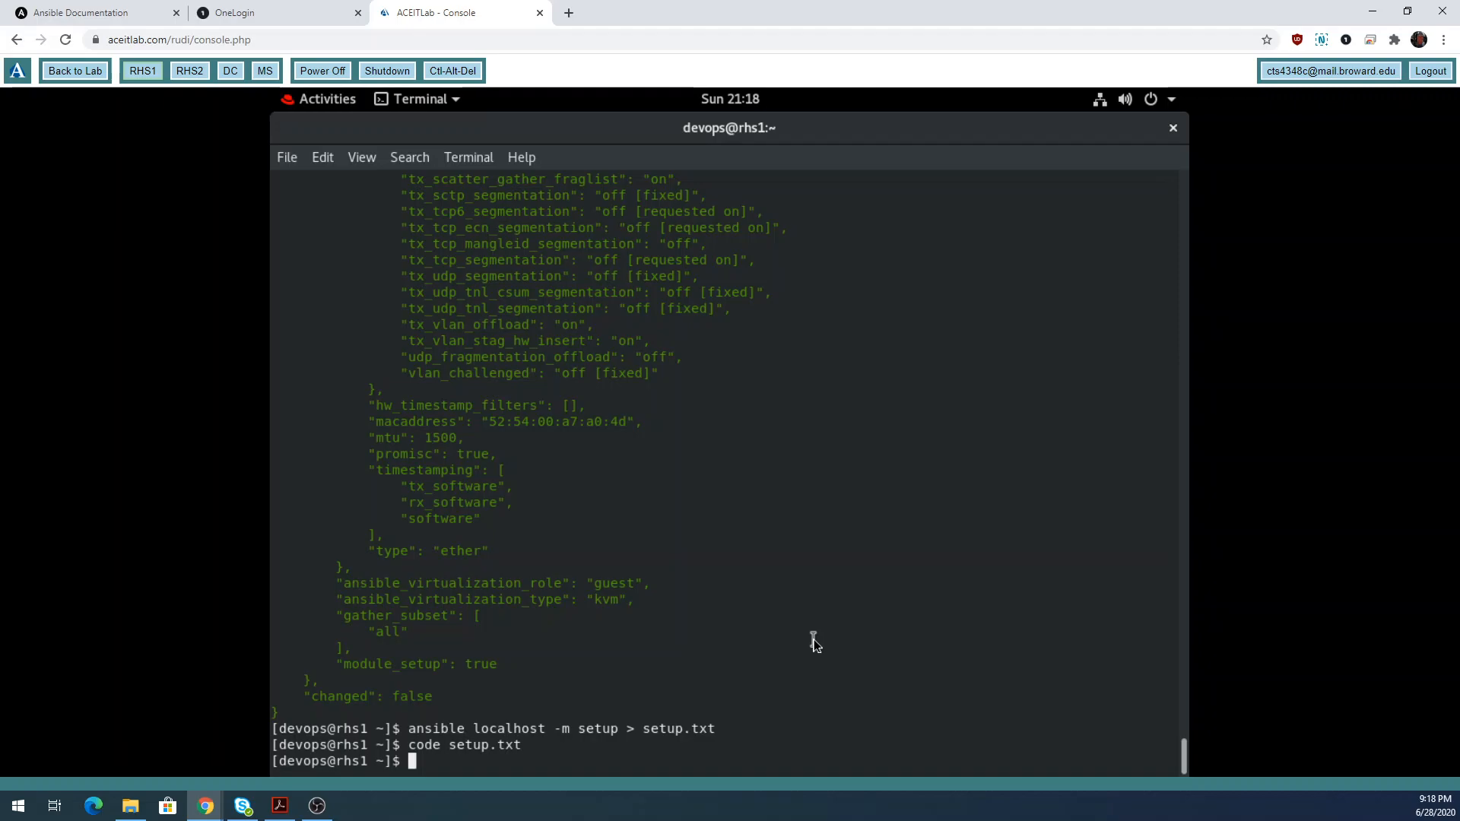
Print /etc/ansible/hosts with cat and scroll through its webservers and dbservers examples.
{"action": "type", "text": "cat /etc/ansible/"}
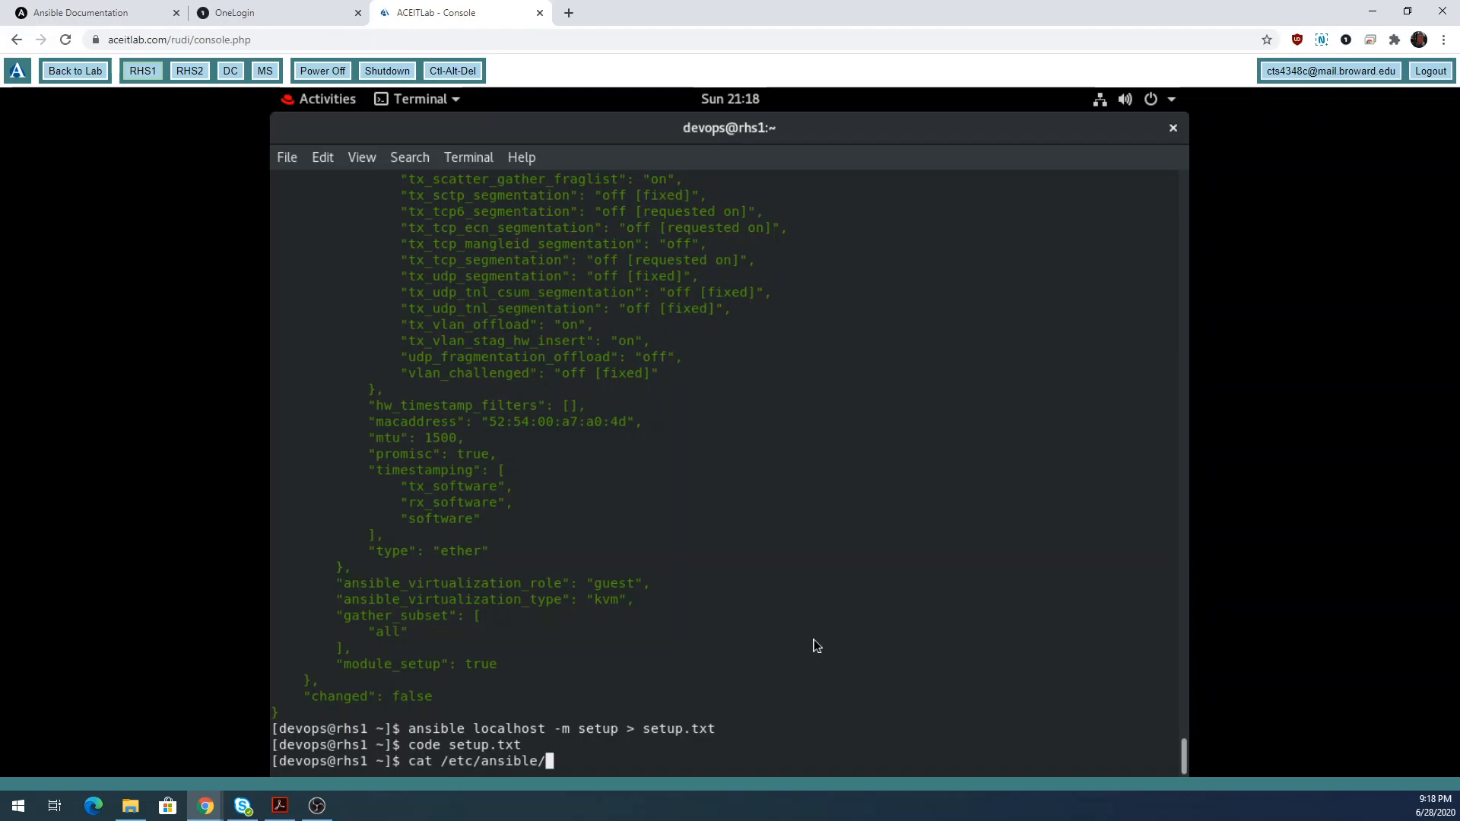
{"action": "type", "text": "hosts"}
{"action": "key", "text": "Return"}
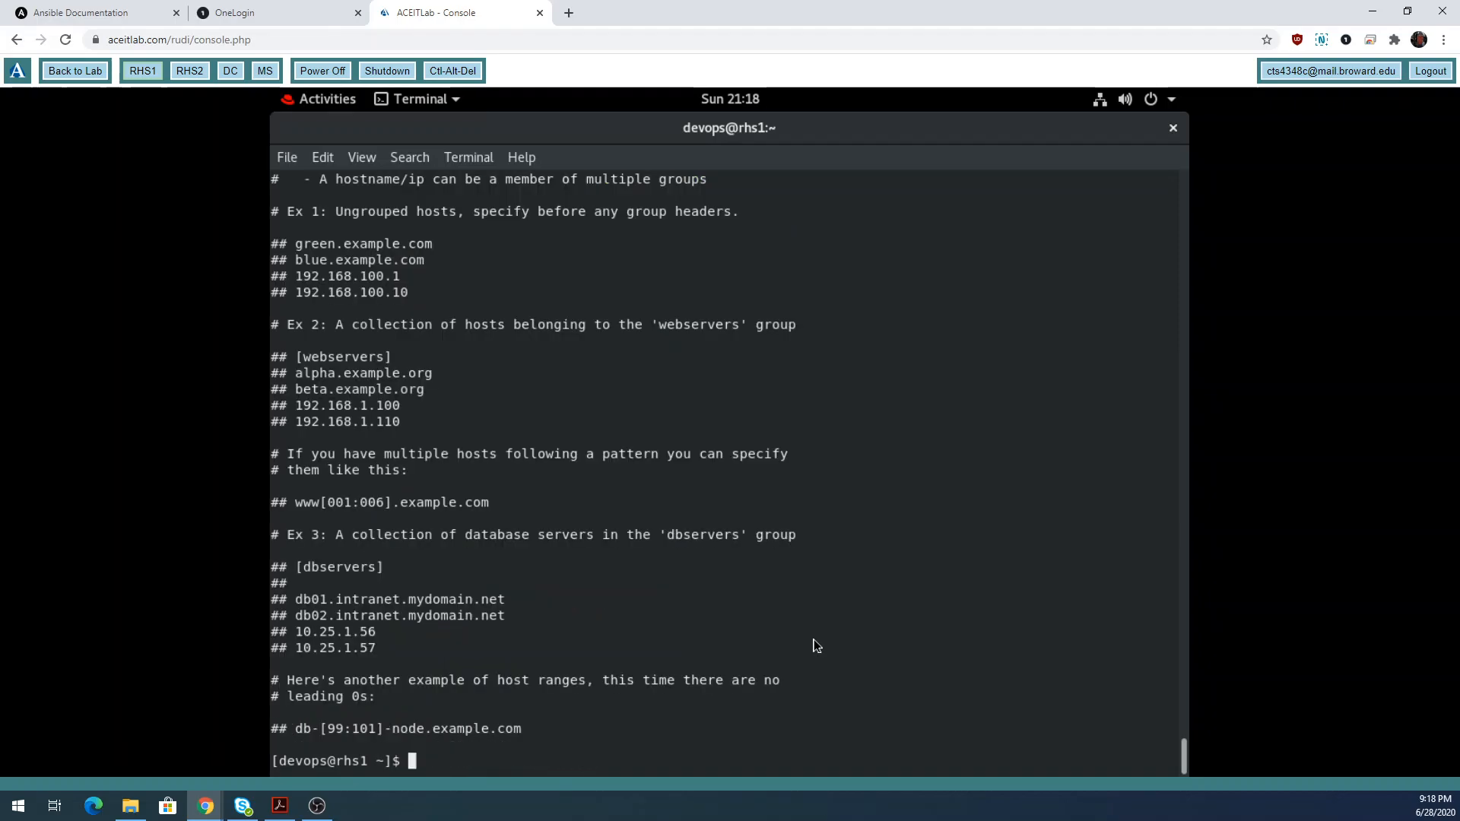
{"action": "scroll", "coordinate": [563, 575], "scroll_direction": "up", "scroll_amount": 6}
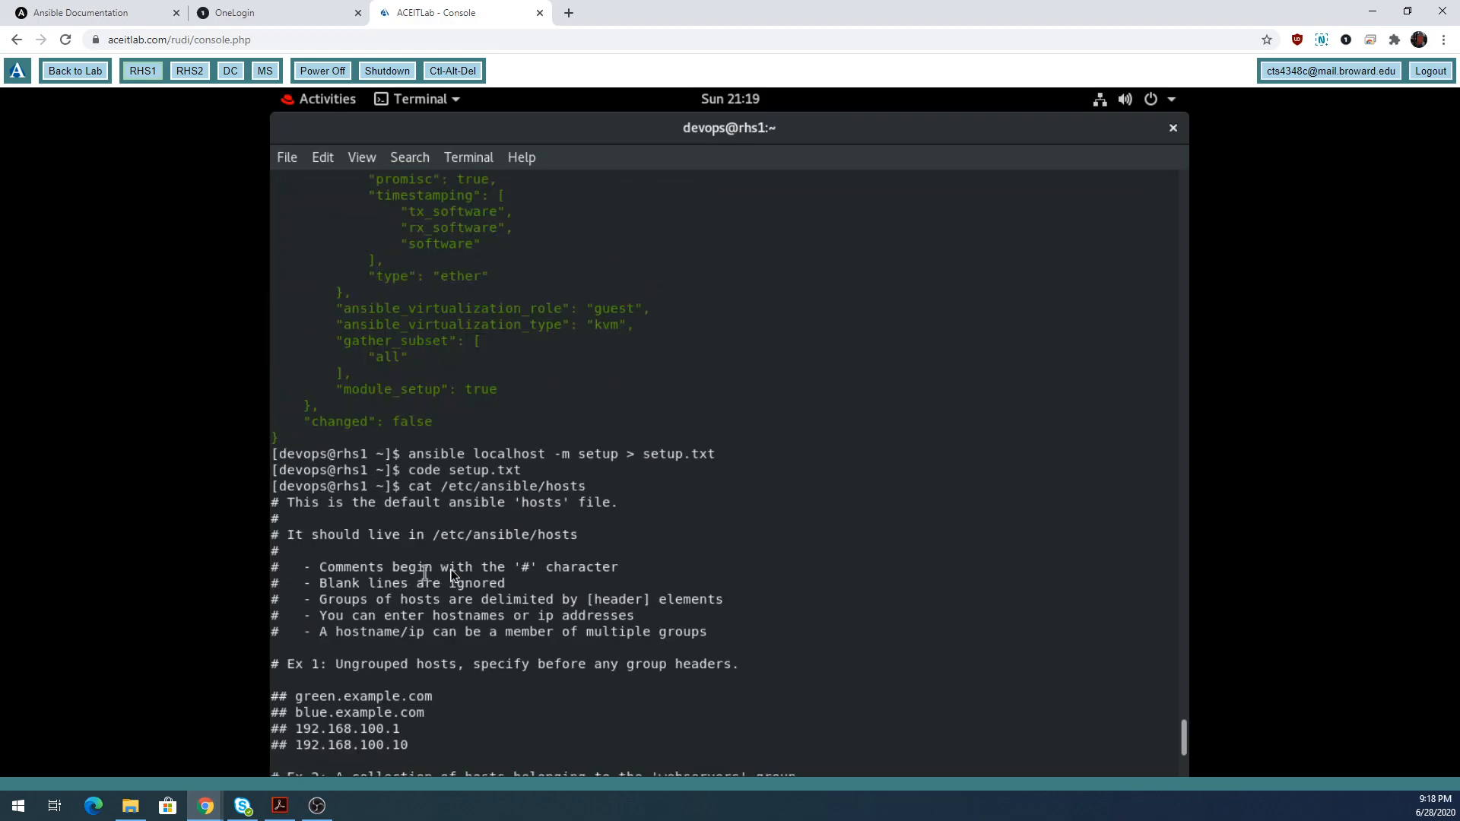
{"action": "scroll", "coordinate": [452, 568], "scroll_direction": "down", "scroll_amount": 3}
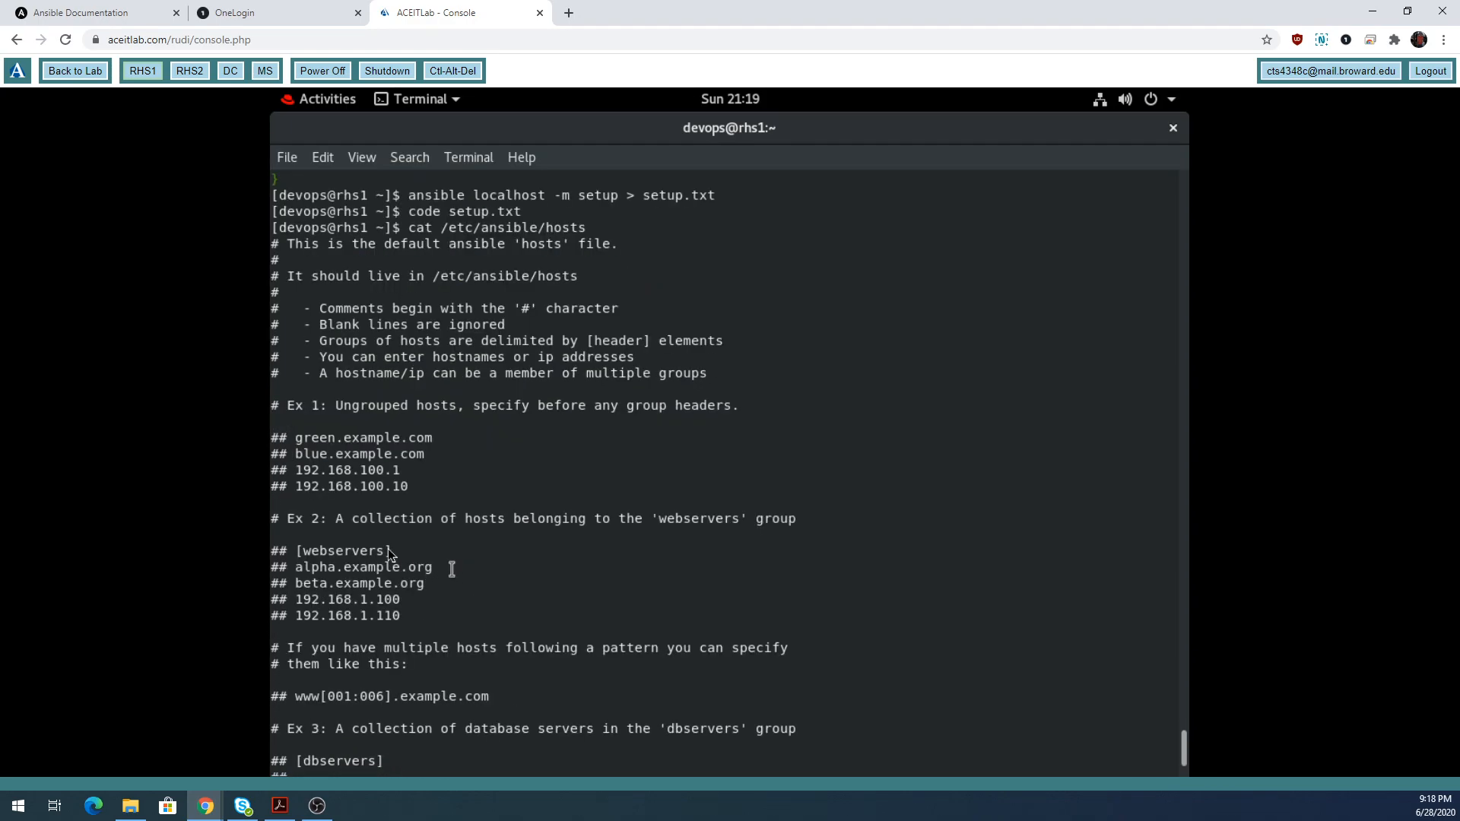
{"action": "triple_click", "coordinate": [264, 260]}
{"action": "scroll", "coordinate": [312, 532], "scroll_direction": "down", "scroll_amount": 4}
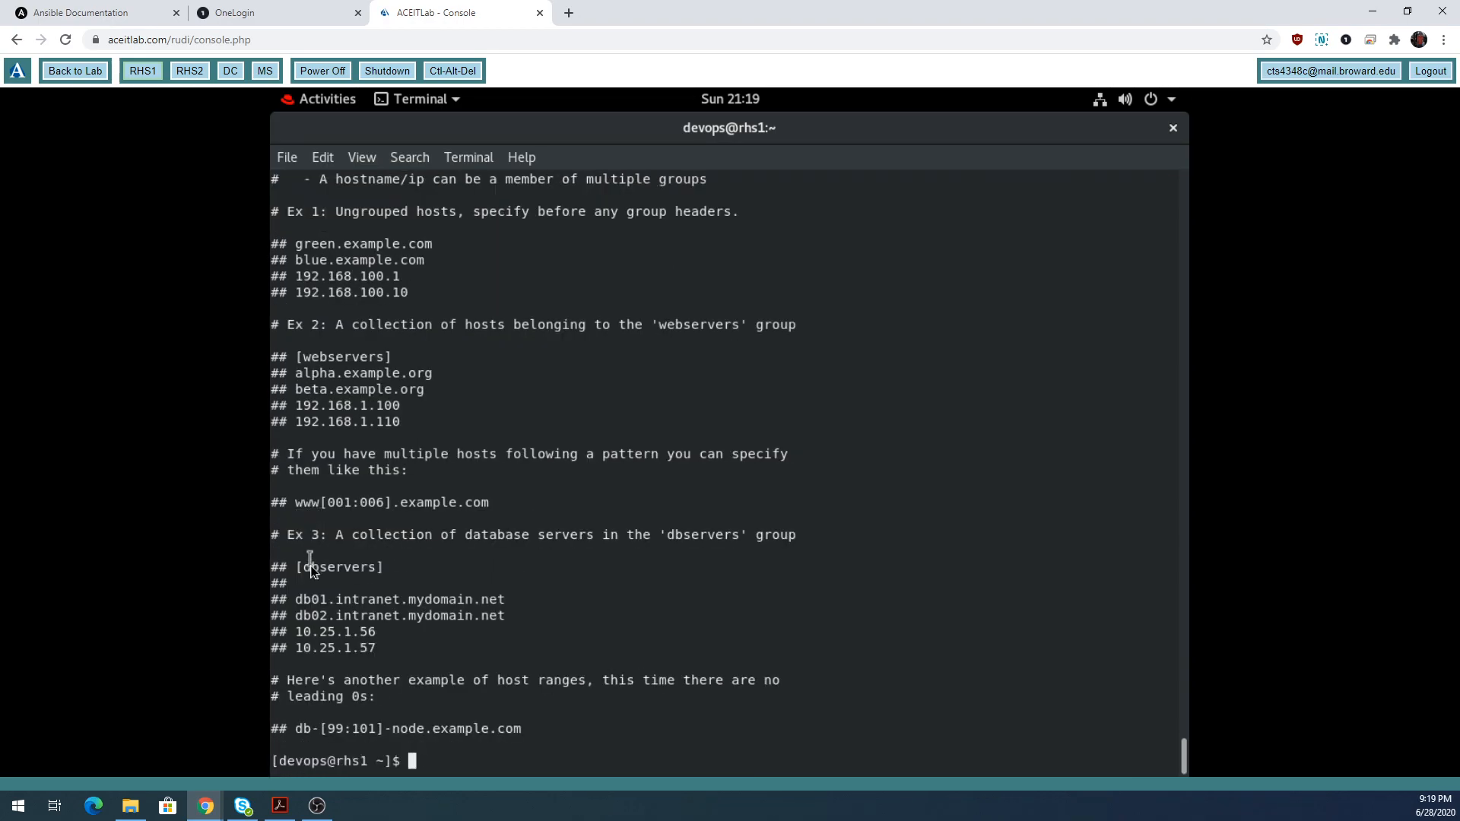
{"action": "scroll", "coordinate": [312, 566], "scroll_direction": "up", "scroll_amount": 2}
{"action": "scroll", "coordinate": [318, 624], "scroll_direction": "down", "scroll_amount": 2}
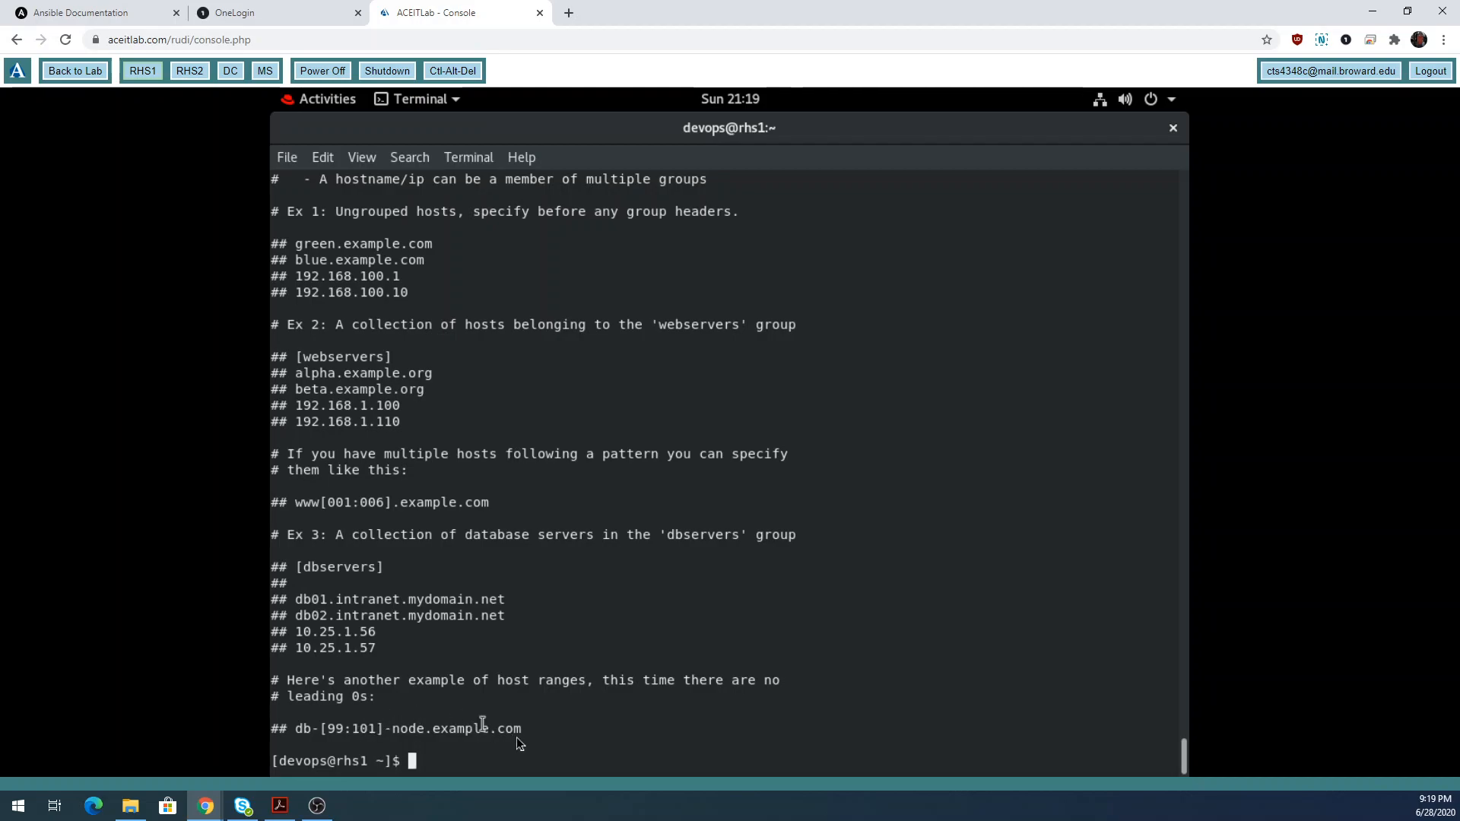
{"action": "scroll", "coordinate": [457, 707], "scroll_direction": "up", "scroll_amount": 3}
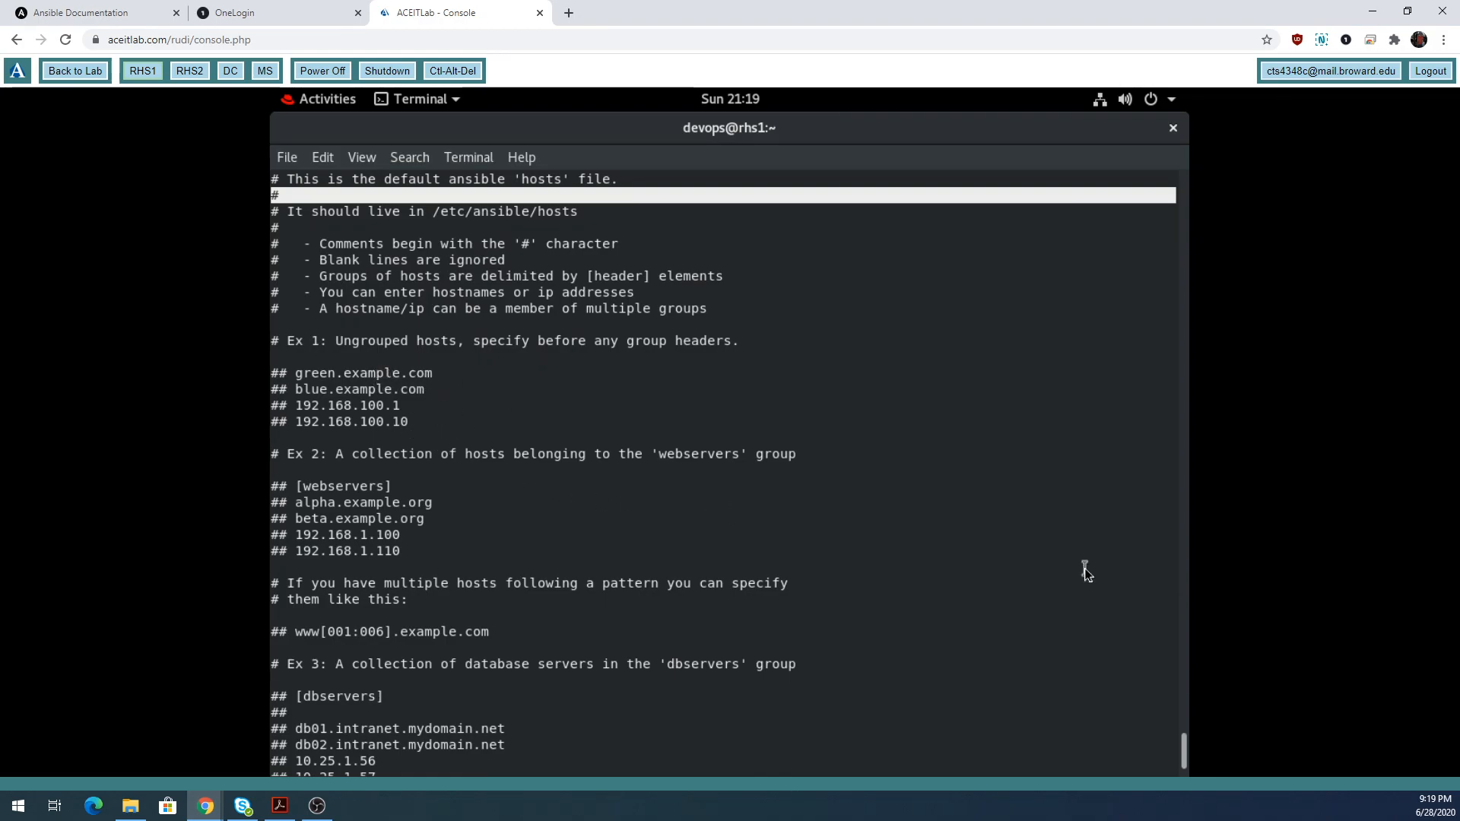
{"action": "scroll", "coordinate": [632, 525], "scroll_direction": "down", "scroll_amount": 3}
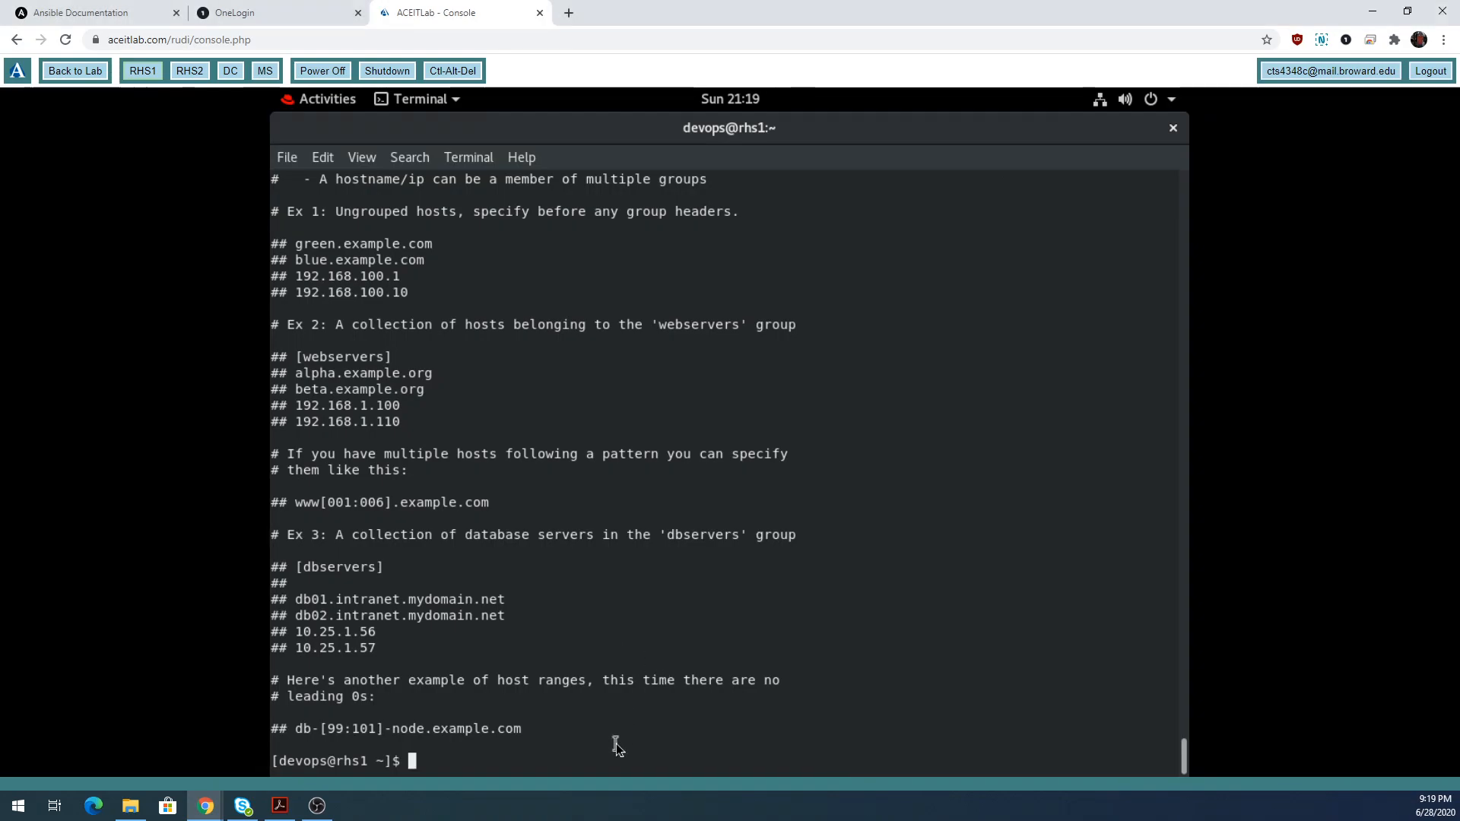
Run ls -l in the home directory and highlight the 33889-byte setup.txt entry.
{"action": "type", "text": "ls"}
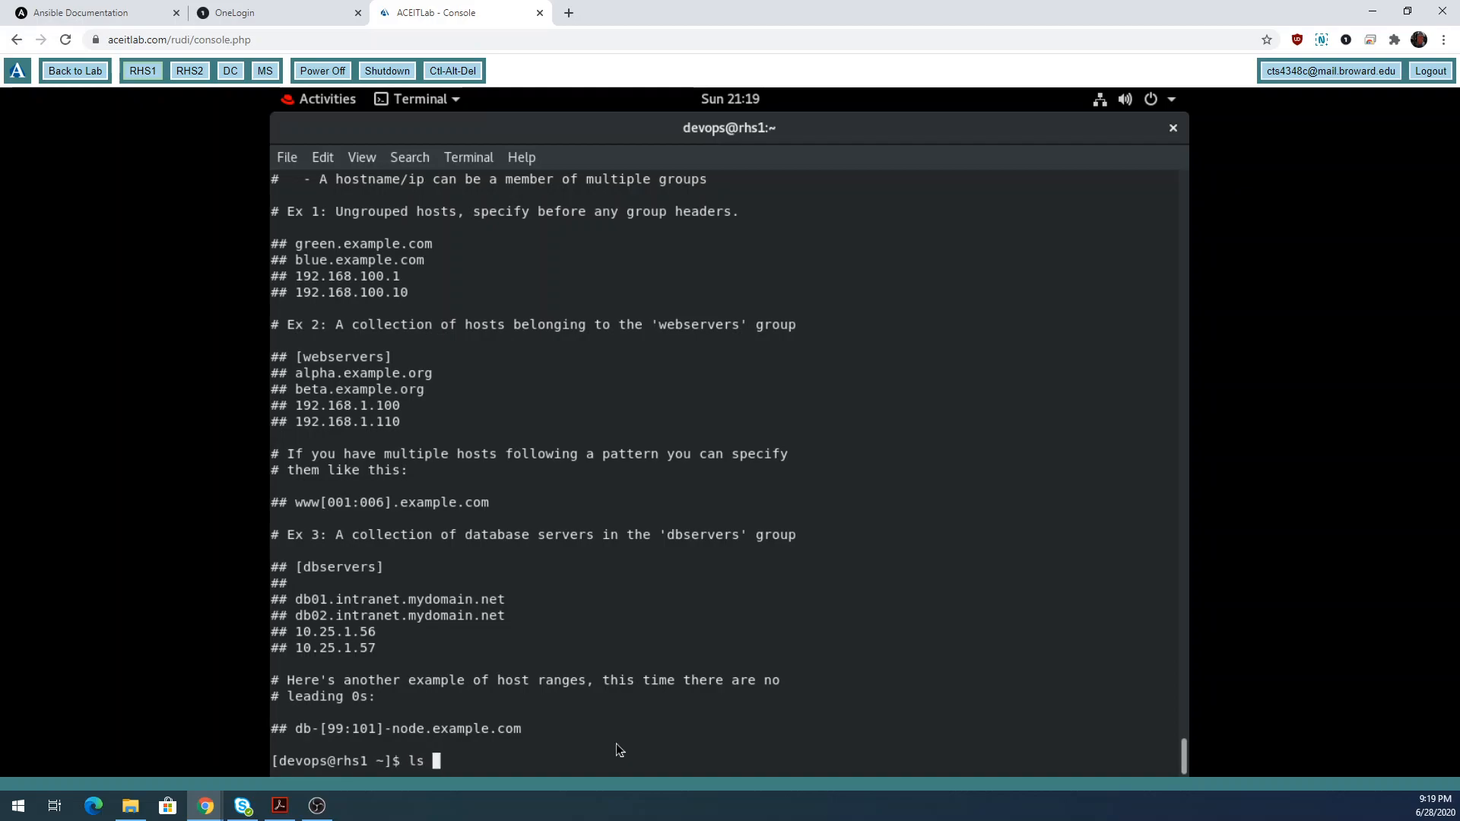
{"action": "type", "text": " -l"}
{"action": "key", "text": "Return"}
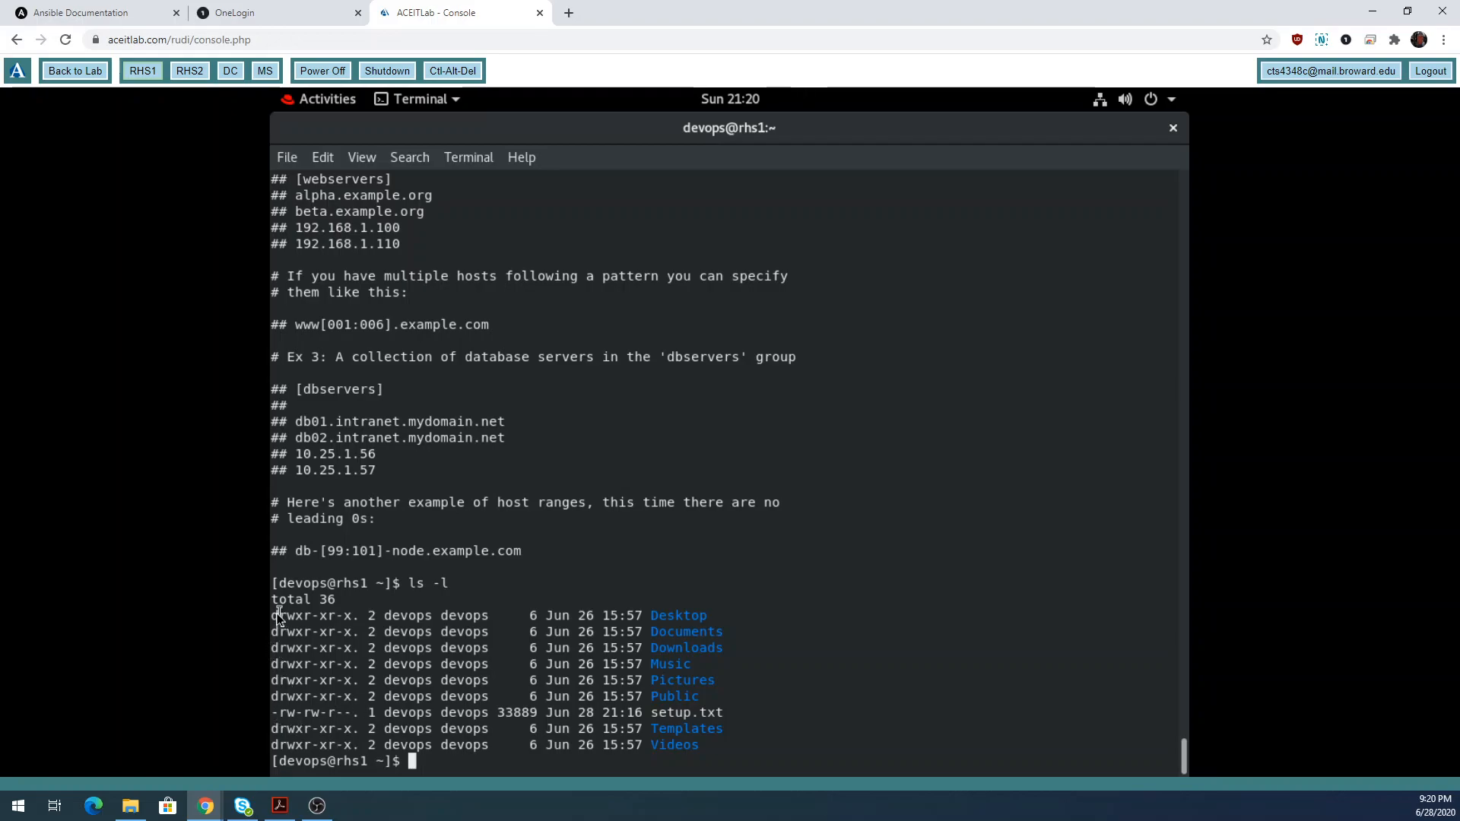
{"action": "left_click_drag", "start_coordinate": [728, 712], "coordinate": [275, 708]}
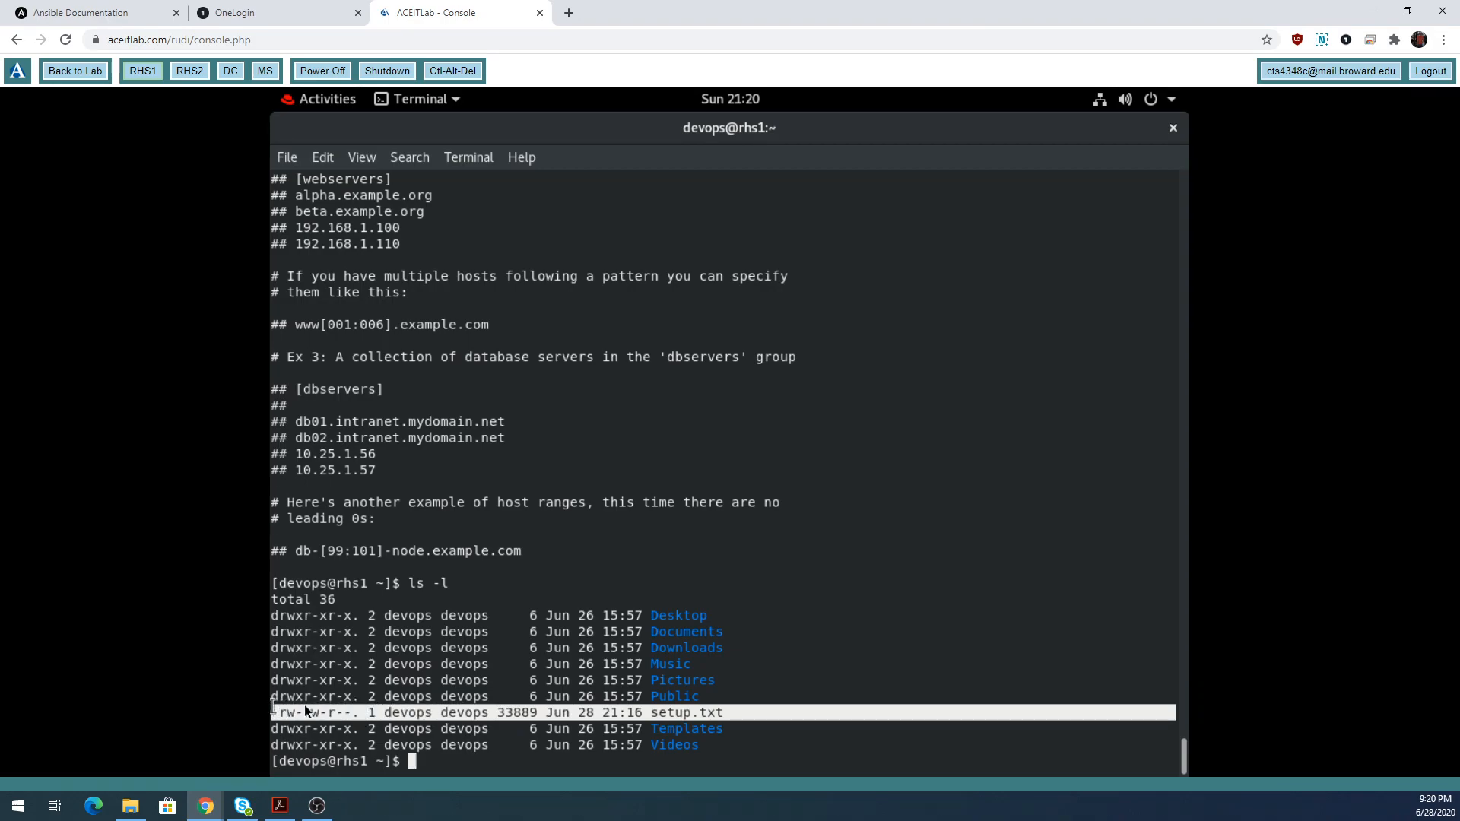
{"action": "left_click", "coordinate": [558, 652]}
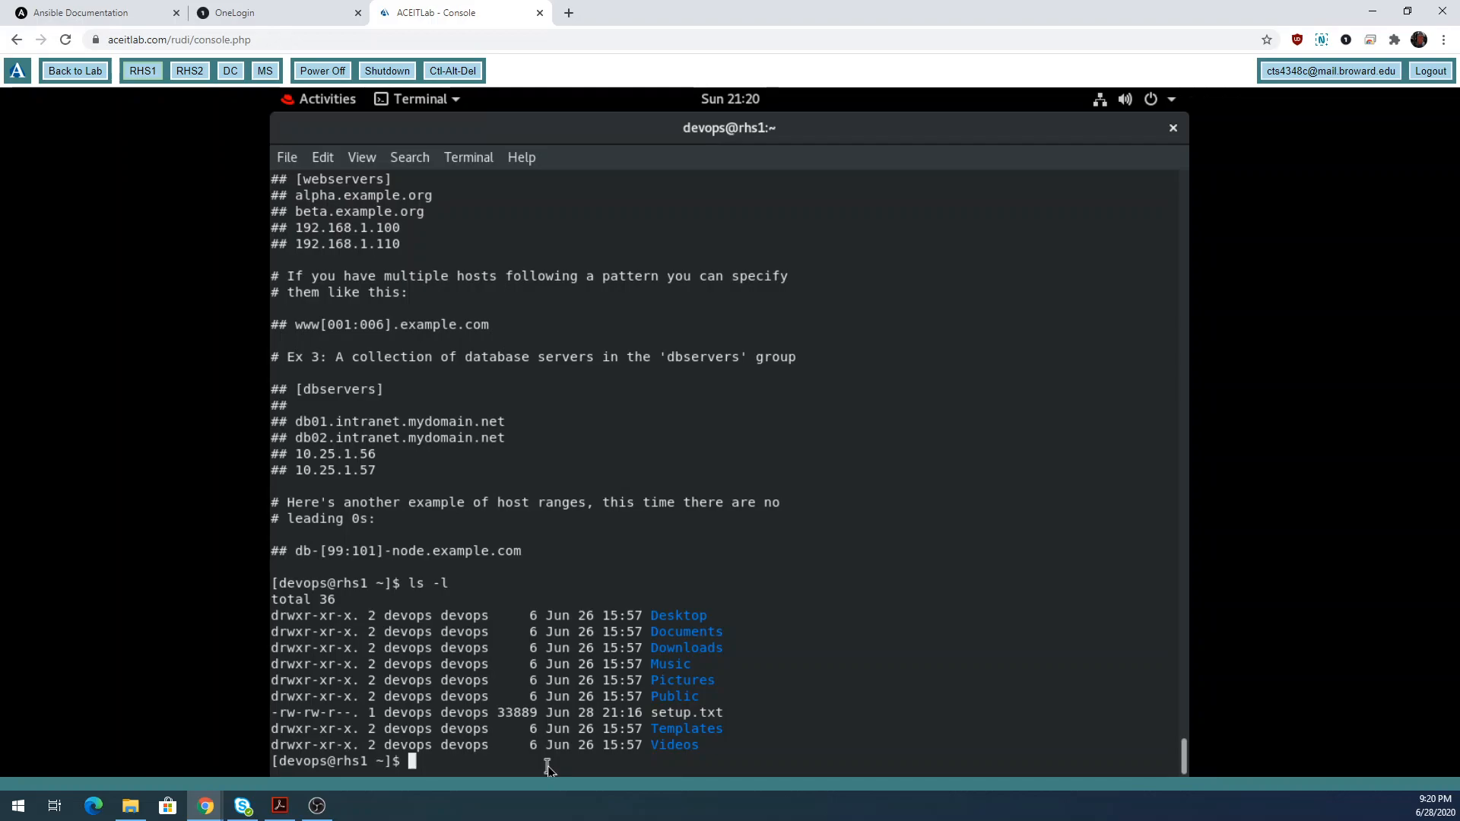
Run mkdir -p ansible_working/group_vars and highlight its -p, ansible_working and group_vars parts.
{"action": "type", "text": "mkdir -p"}
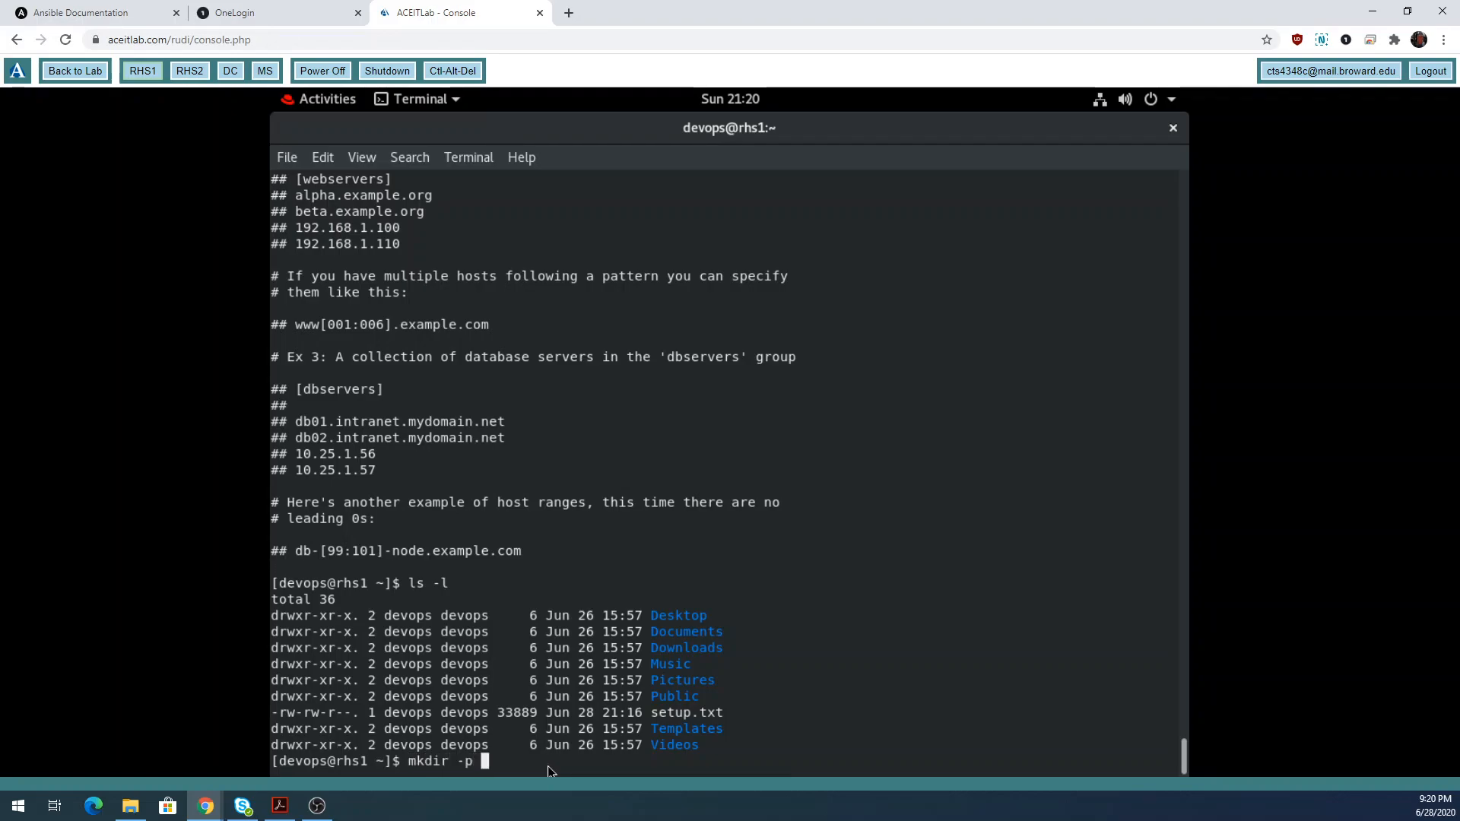
{"action": "type", "text": " ansible_working/"}
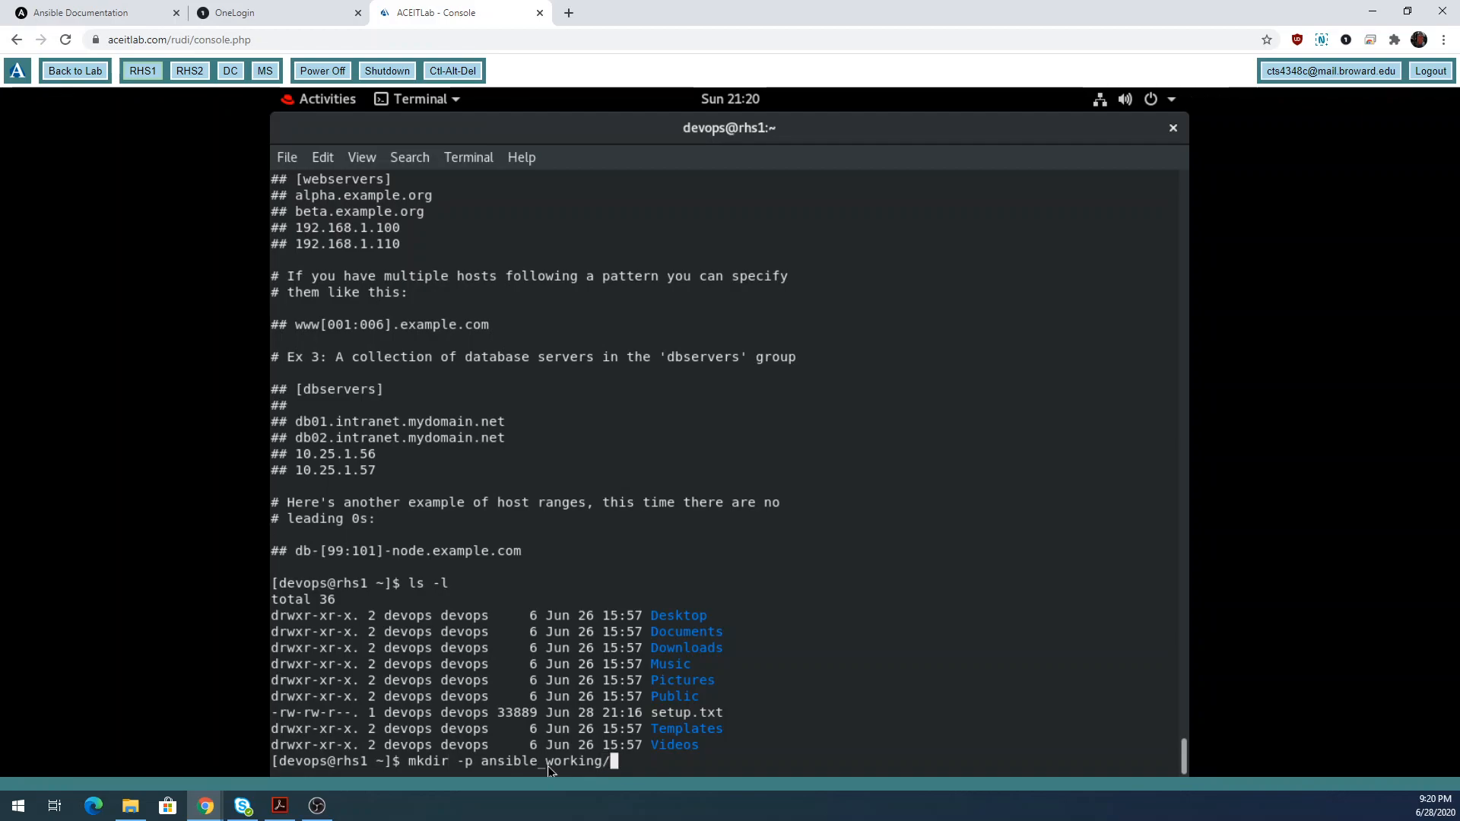
{"action": "type", "text": "group"}
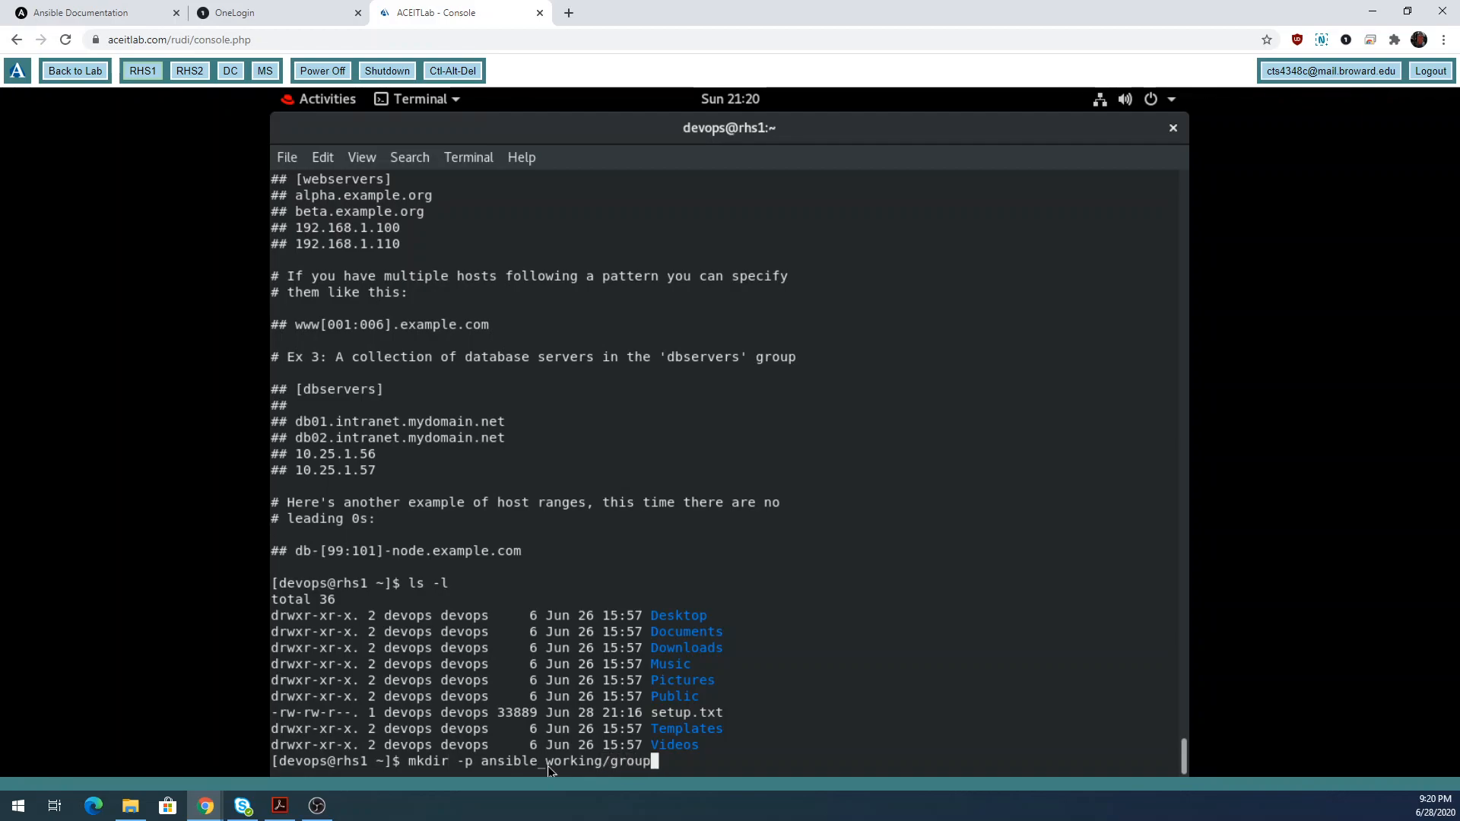
{"action": "type", "text": "_vars"}
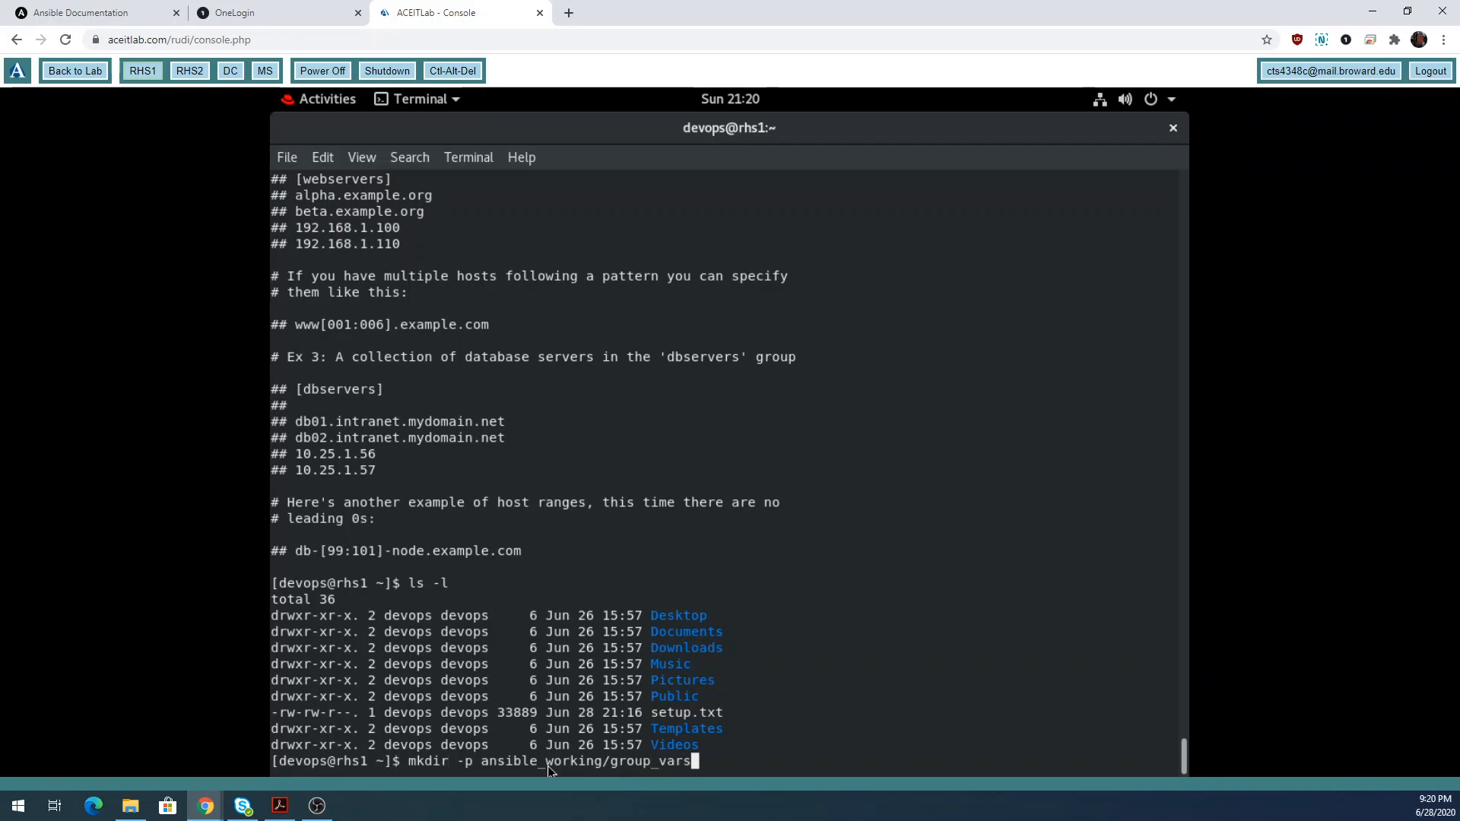
{"action": "key", "text": "Return"}
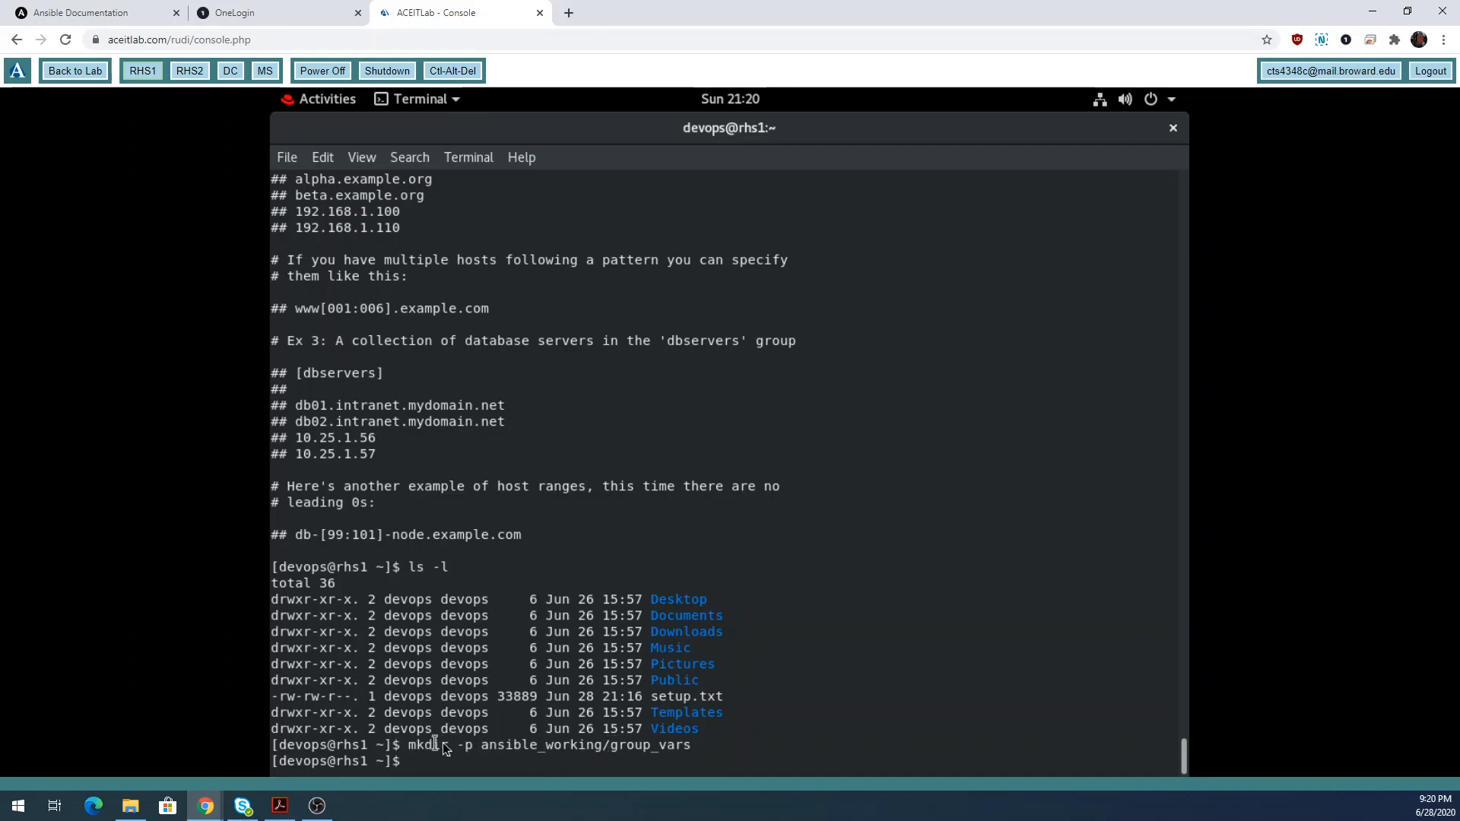
{"action": "left_click_drag", "start_coordinate": [613, 745], "coordinate": [691, 745]}
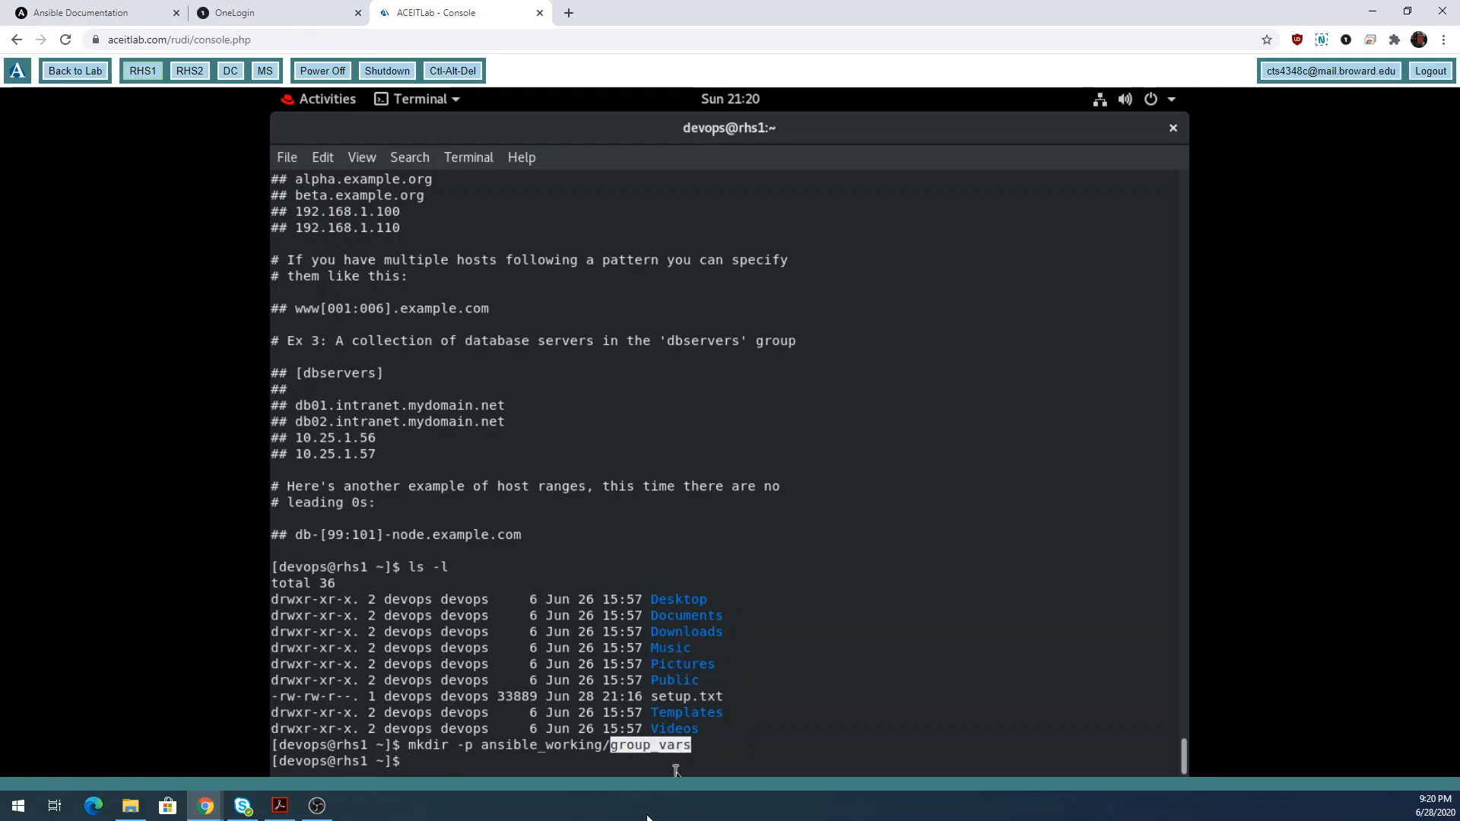
{"action": "left_click_drag", "start_coordinate": [481, 745], "coordinate": [601, 748]}
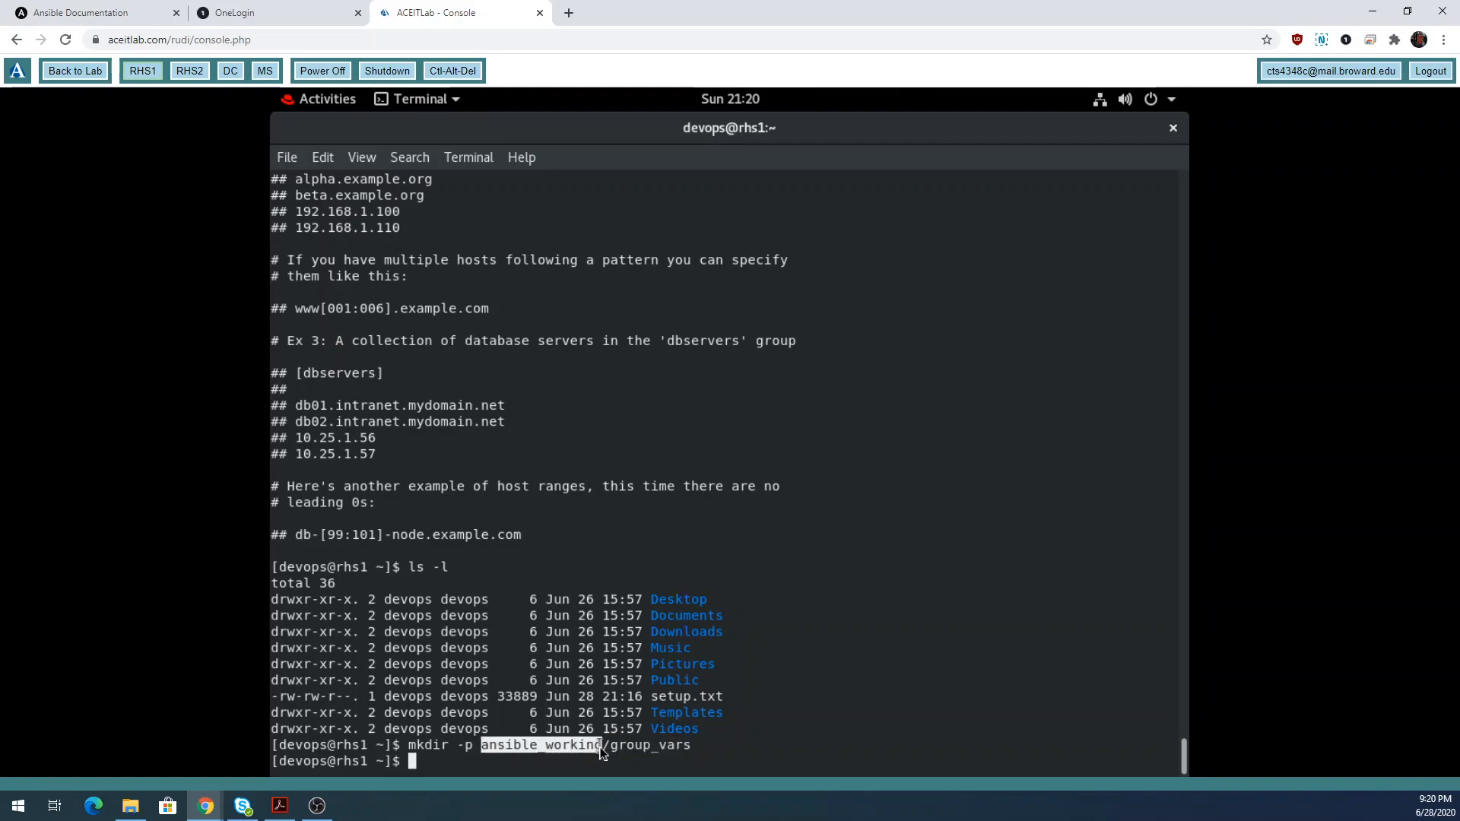
{"action": "left_click_drag", "start_coordinate": [458, 746], "coordinate": [477, 747]}
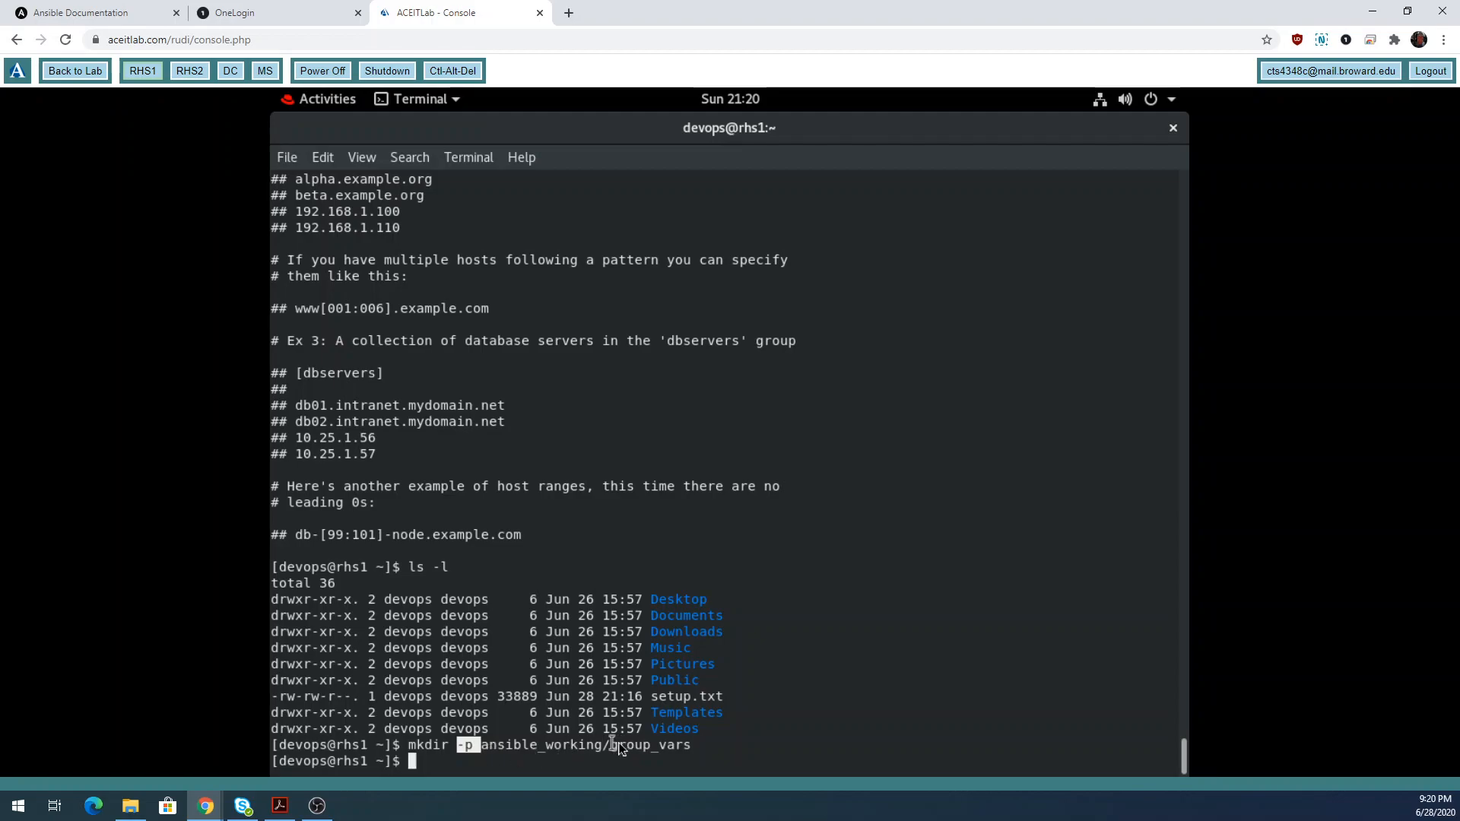
{"action": "left_click_drag", "start_coordinate": [612, 746], "coordinate": [692, 745]}
{"action": "left_click_drag", "start_coordinate": [483, 745], "coordinate": [603, 745]}
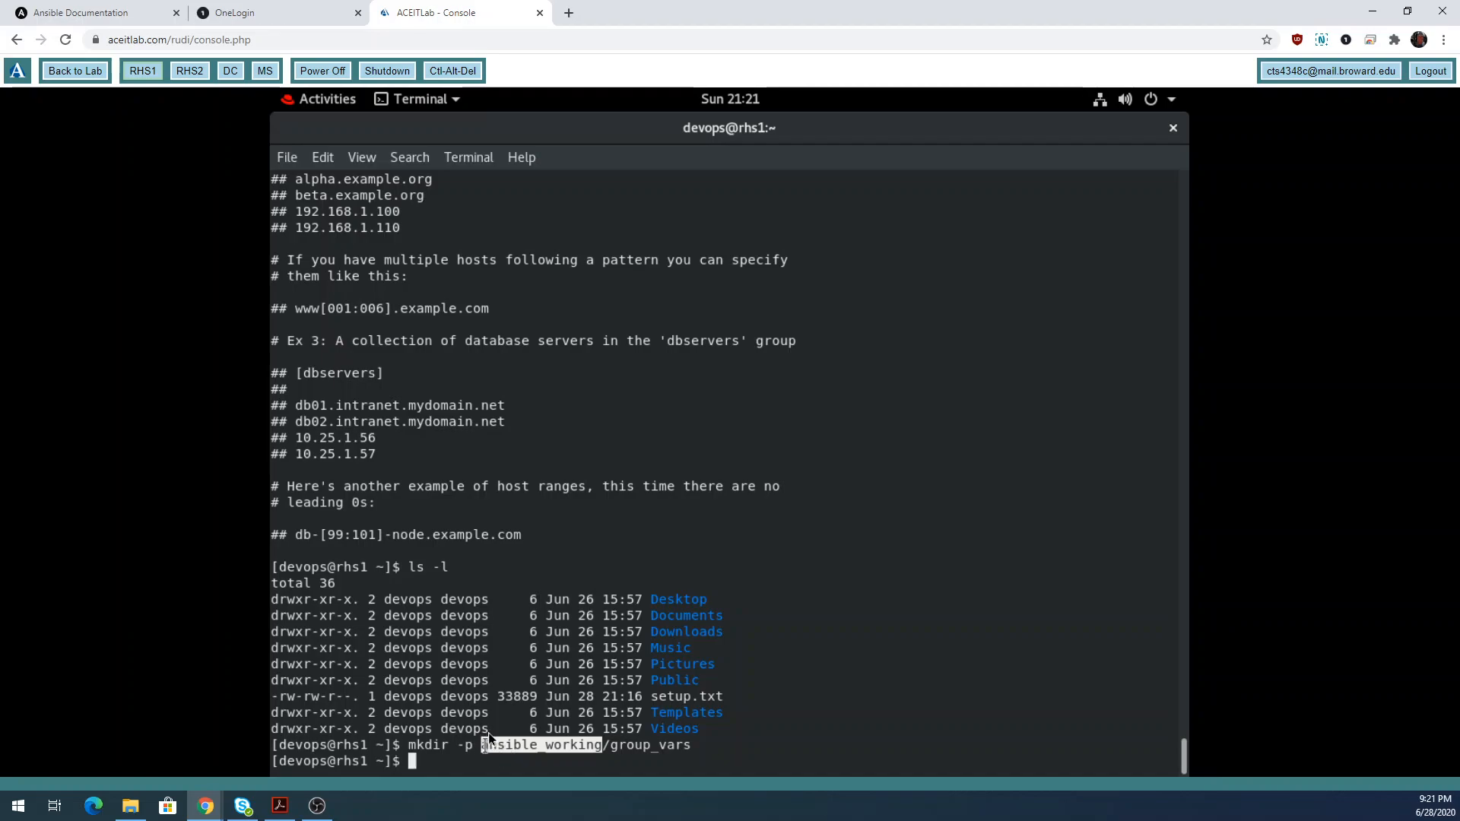
{"action": "left_click_drag", "start_coordinate": [484, 745], "coordinate": [696, 750]}
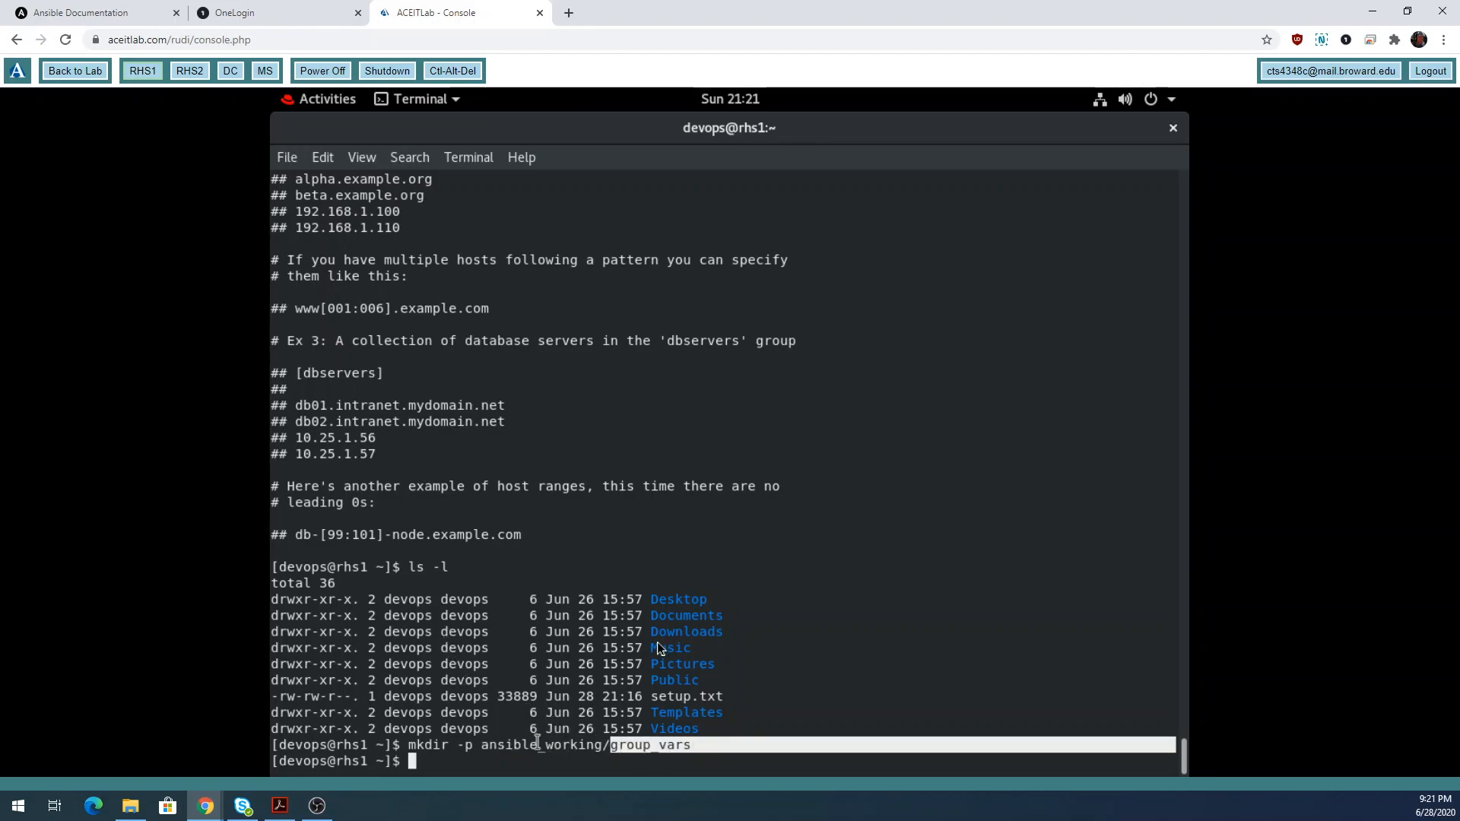
List the home directory with ls -l and highlight the ansible_working entry.
{"action": "type", "text": "ls -l"}
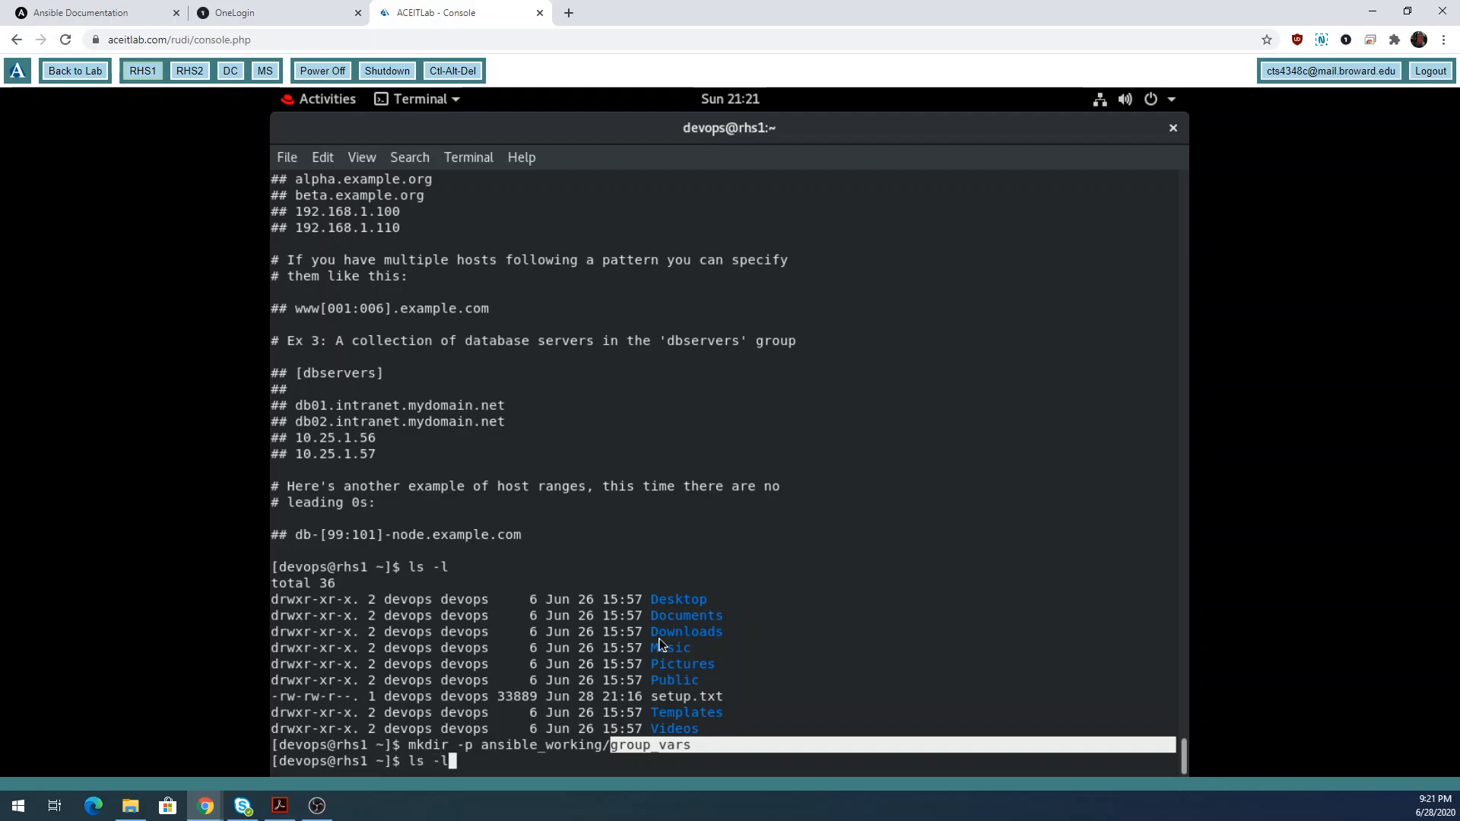
{"action": "key", "text": "Return"}
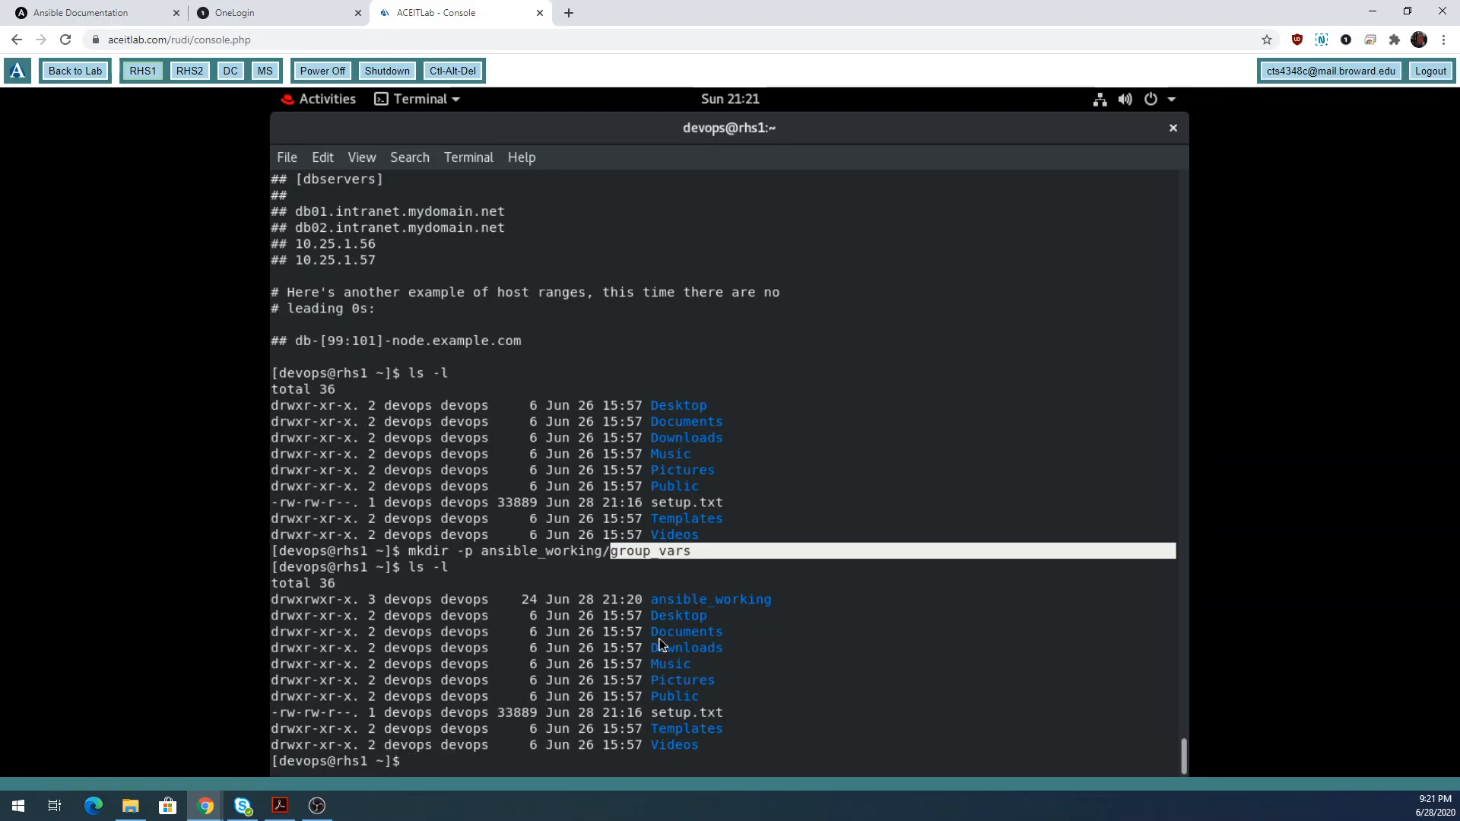
{"action": "left_click", "coordinate": [756, 605]}
{"action": "left_click_drag", "start_coordinate": [756, 604], "coordinate": [655, 601]}
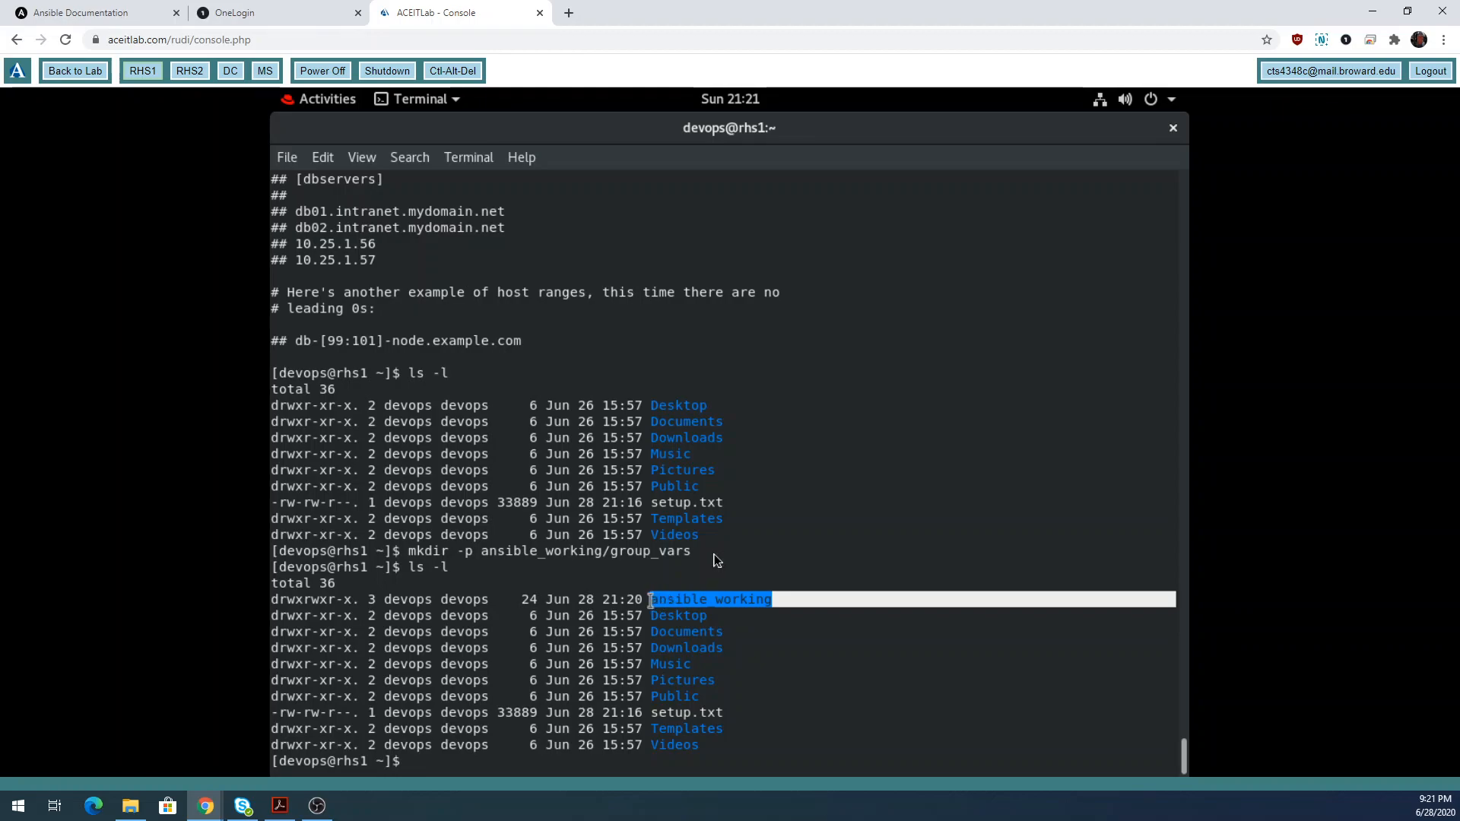
Show the tree of ansible_working/, highlighting the group_vars folder inside it.
{"action": "type", "text": "tree an"}
{"action": "key", "text": "Tab"}
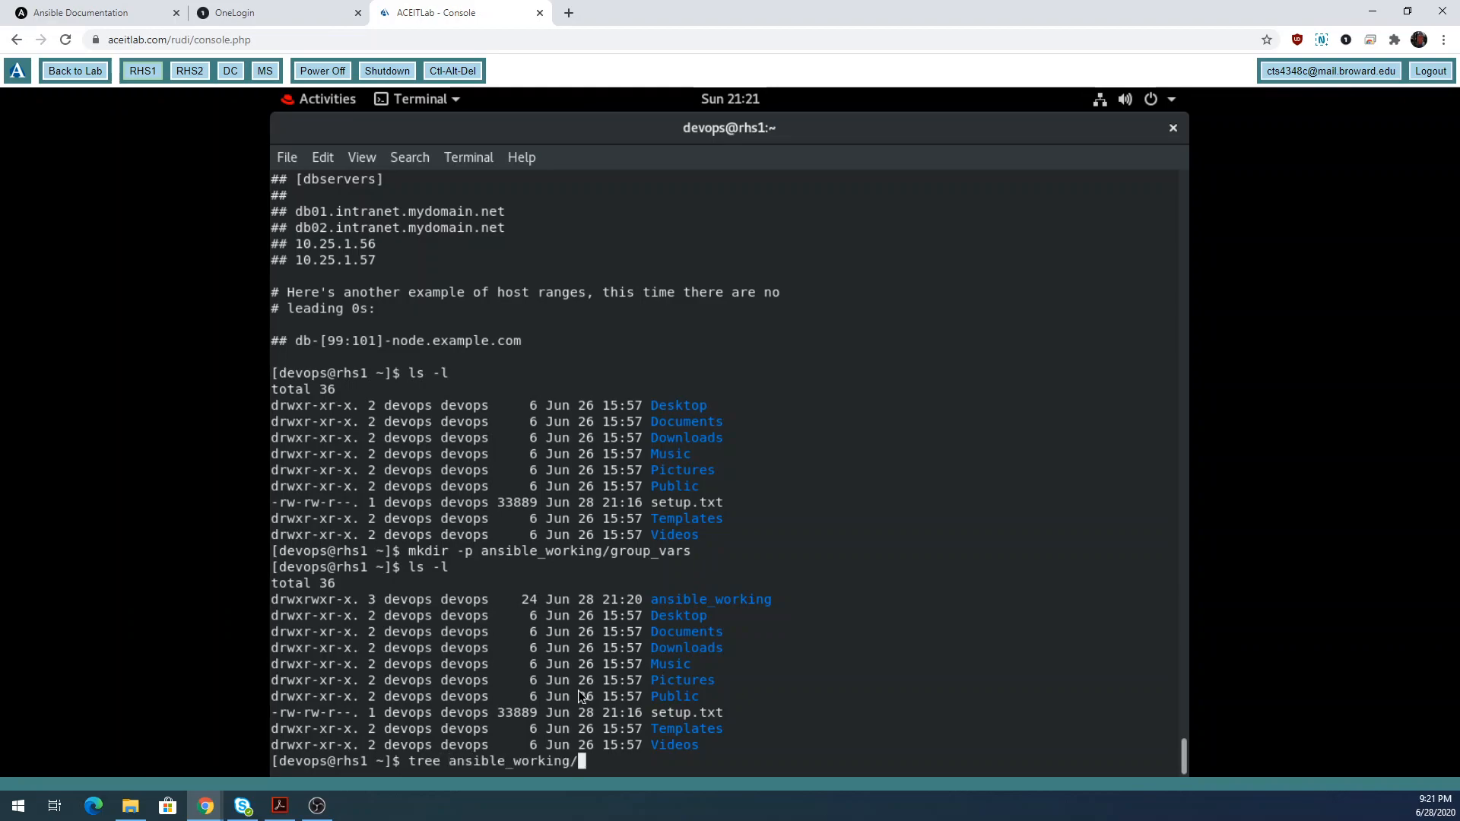
{"action": "key", "text": "Return"}
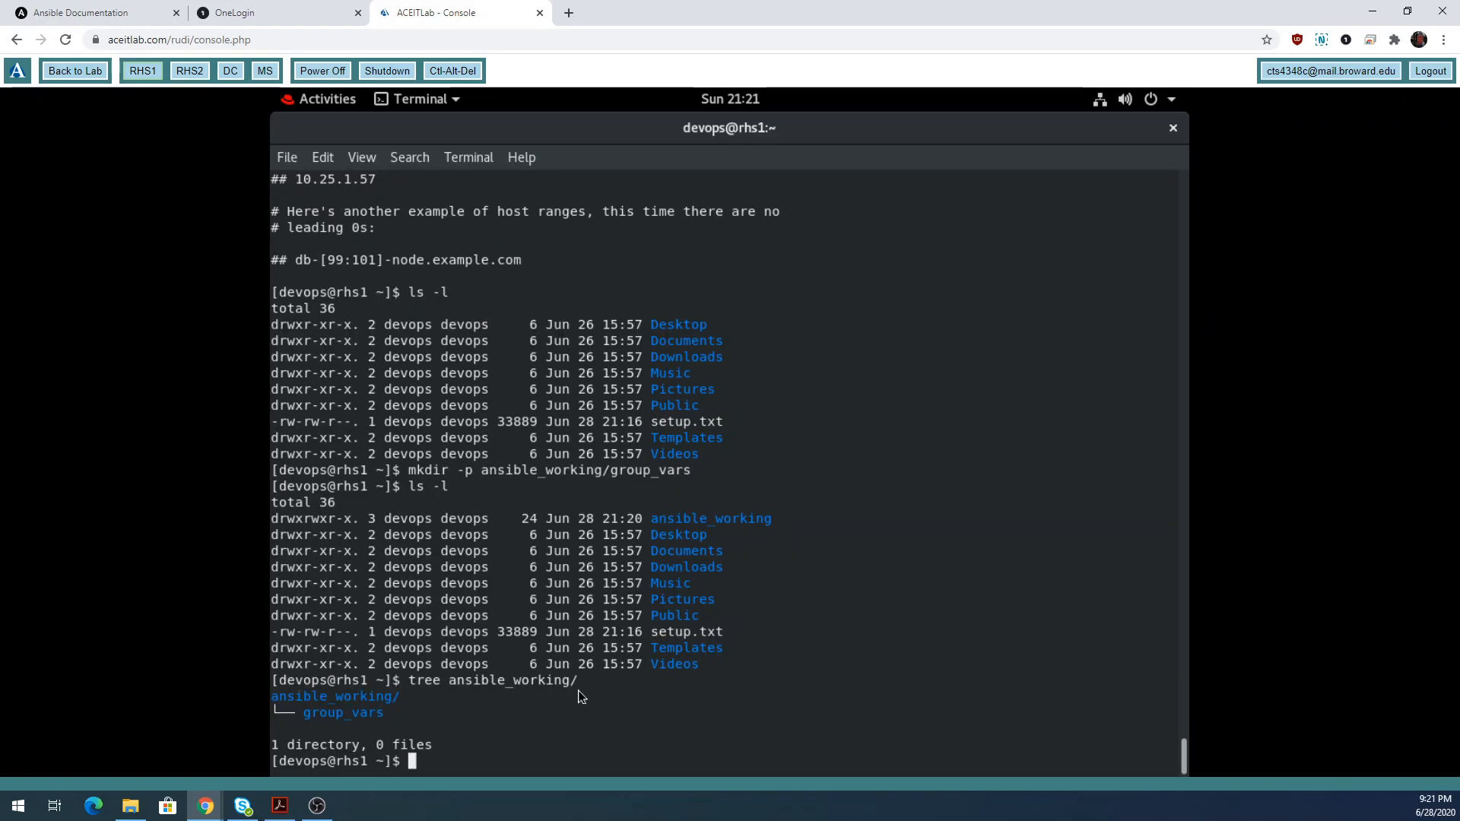
{"action": "left_click_drag", "start_coordinate": [273, 700], "coordinate": [398, 703]}
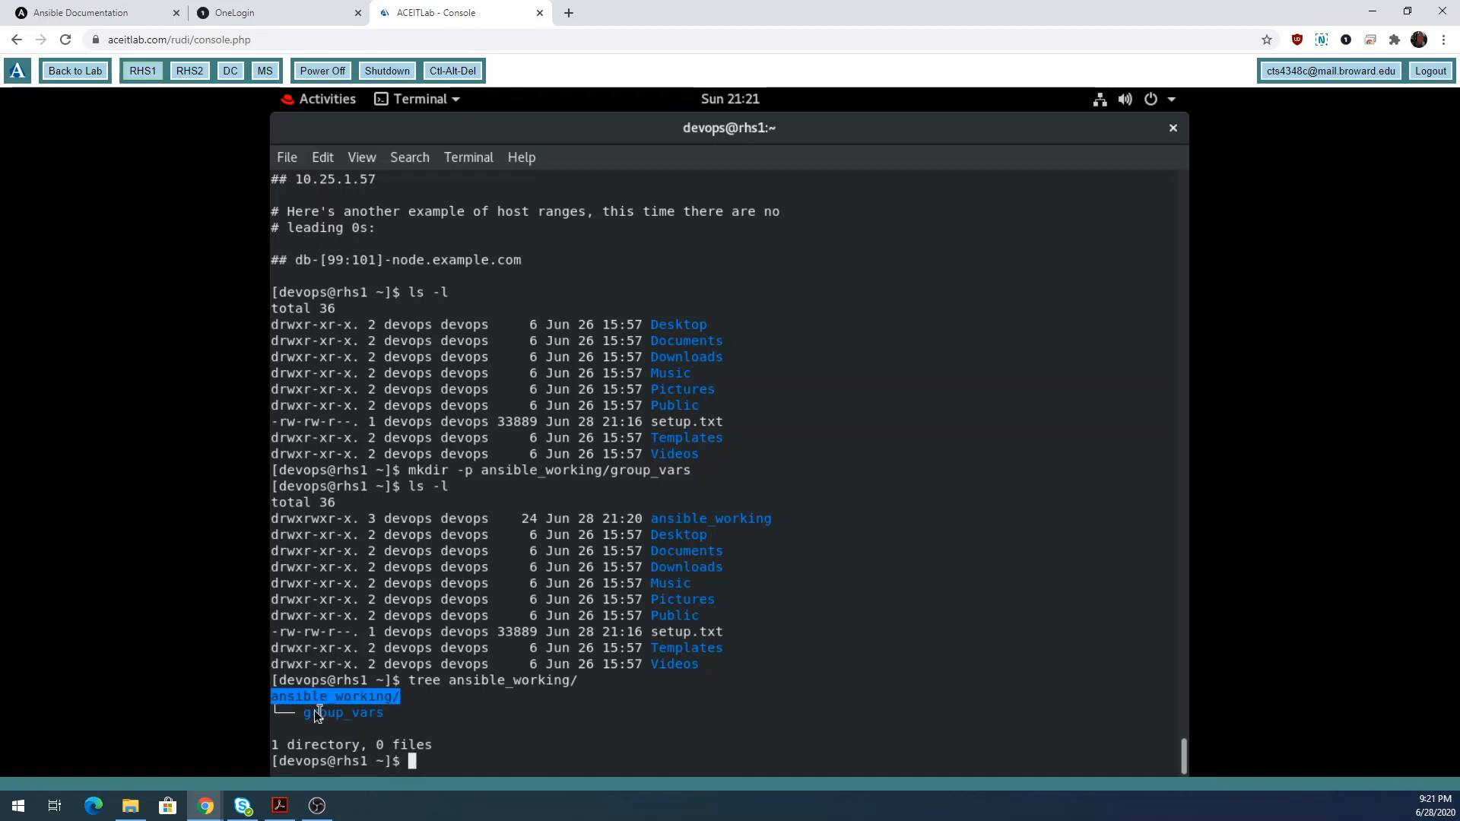
{"action": "left_click_drag", "start_coordinate": [304, 713], "coordinate": [385, 713]}
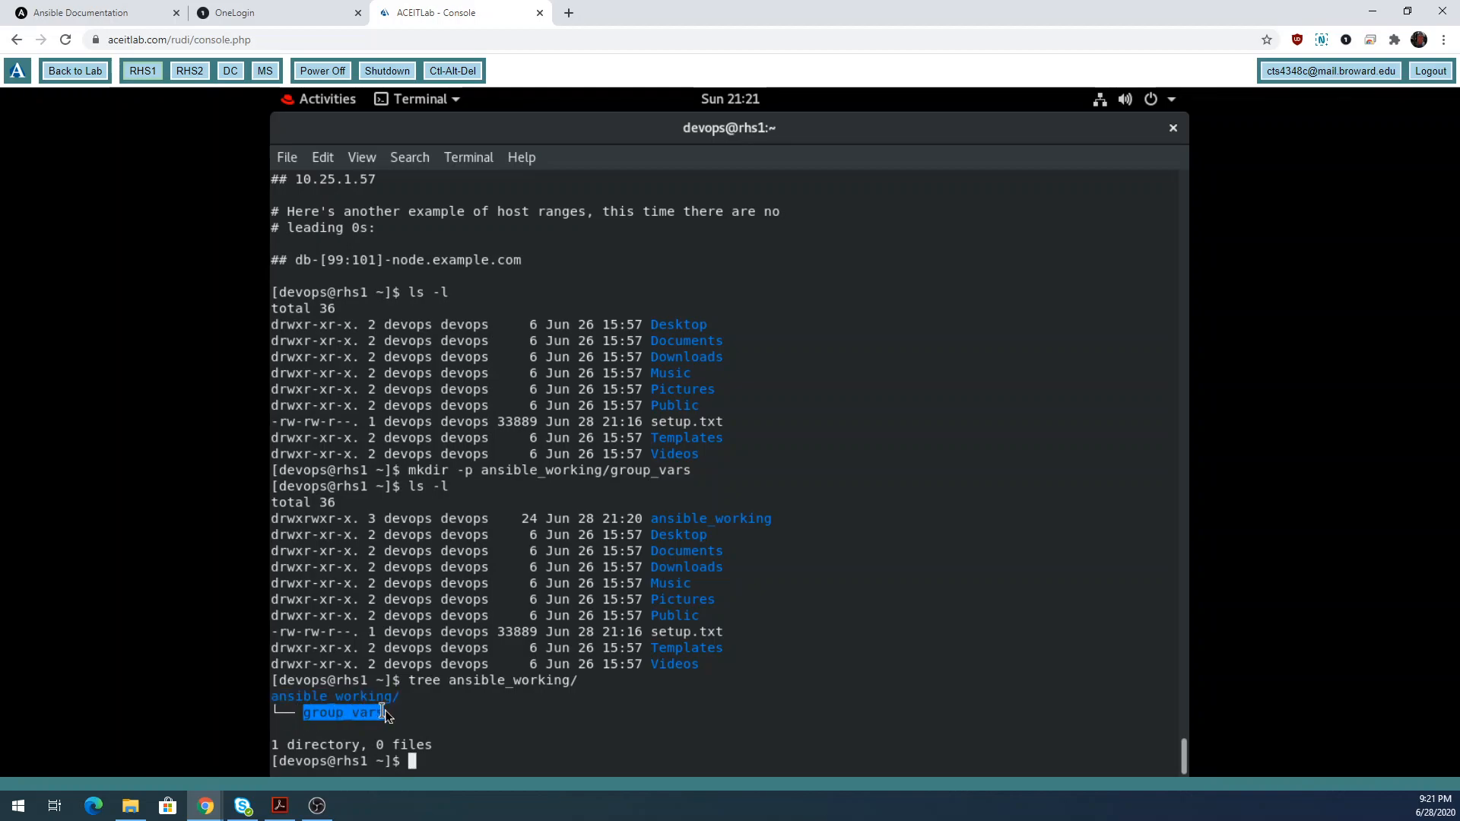
{"action": "left_click", "coordinate": [523, 736]}
Show the tree of /home/devops, highlighting ansible_working and its group_vars subfolder.
{"action": "type", "text": "tree /h"}
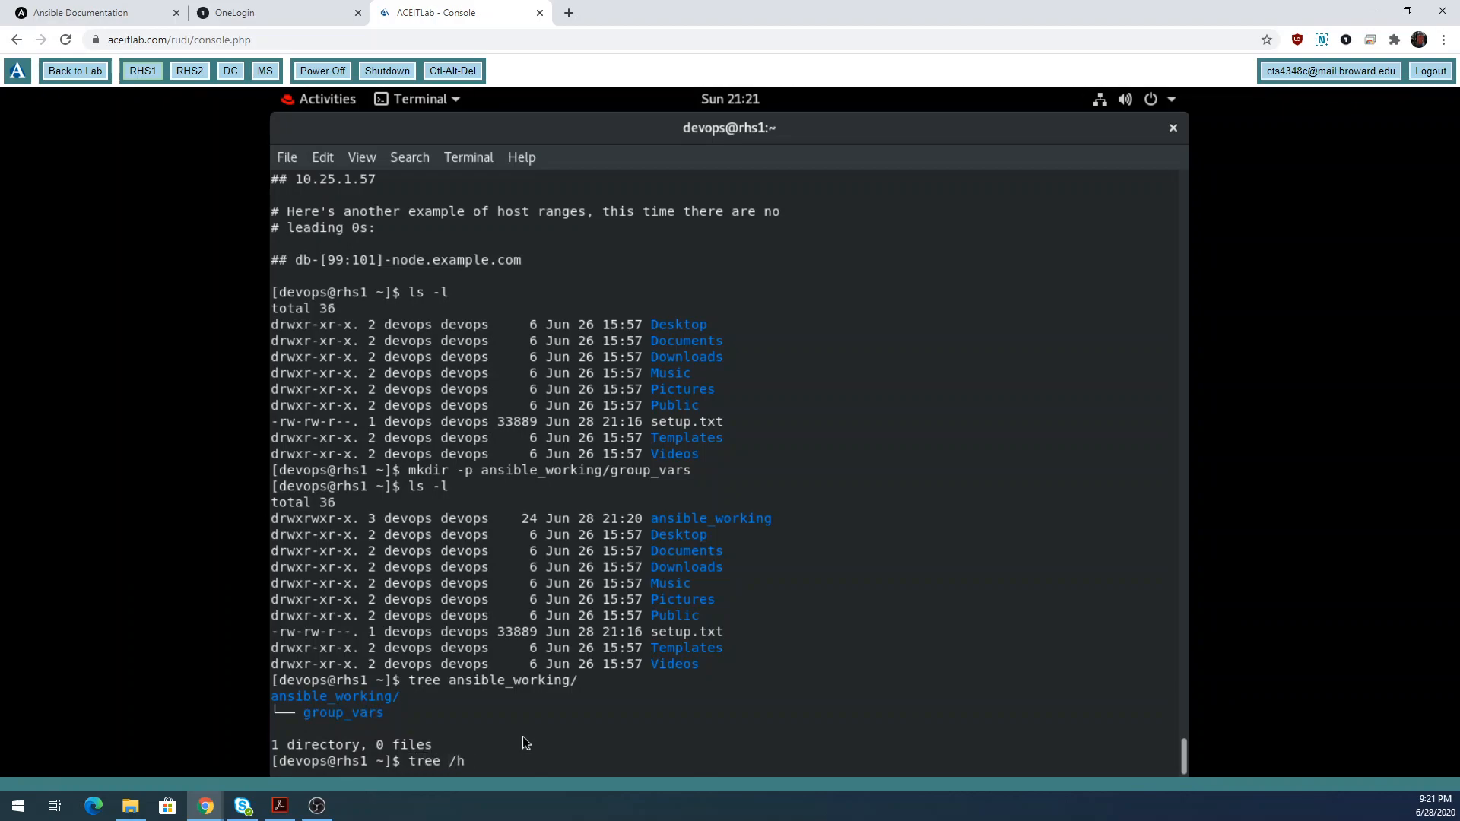
{"action": "type", "text": "root"}
{"action": "key", "text": "BackSpace"}
{"action": "key", "text": "BackSpace"}
{"action": "key", "text": "BackSpace"}
{"action": "key", "text": "BackSpace"}
{"action": "type", "text": "home"}
{"action": "key", "text": "Return"}
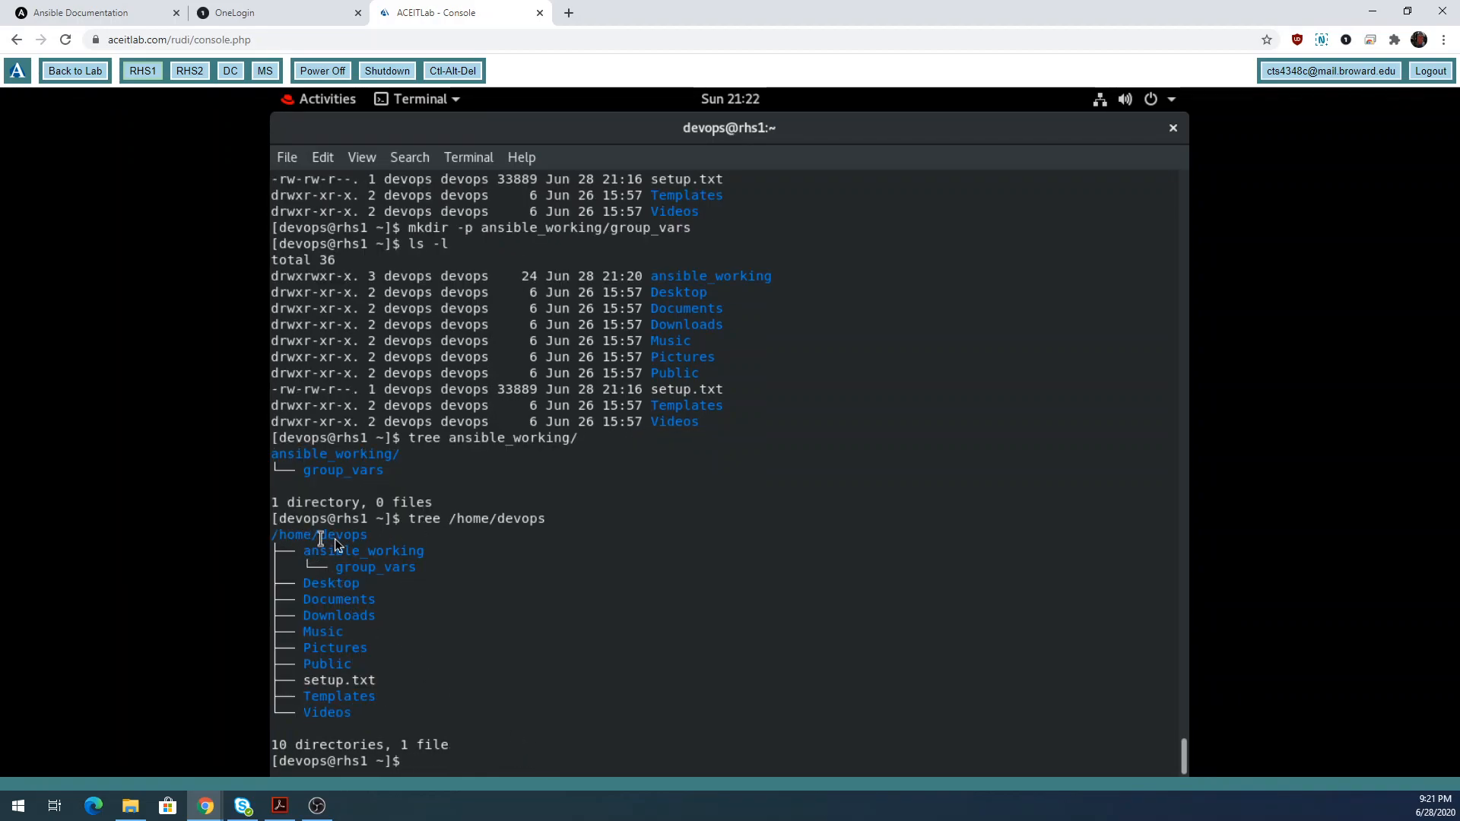
{"action": "left_click_drag", "start_coordinate": [318, 536], "coordinate": [424, 553]}
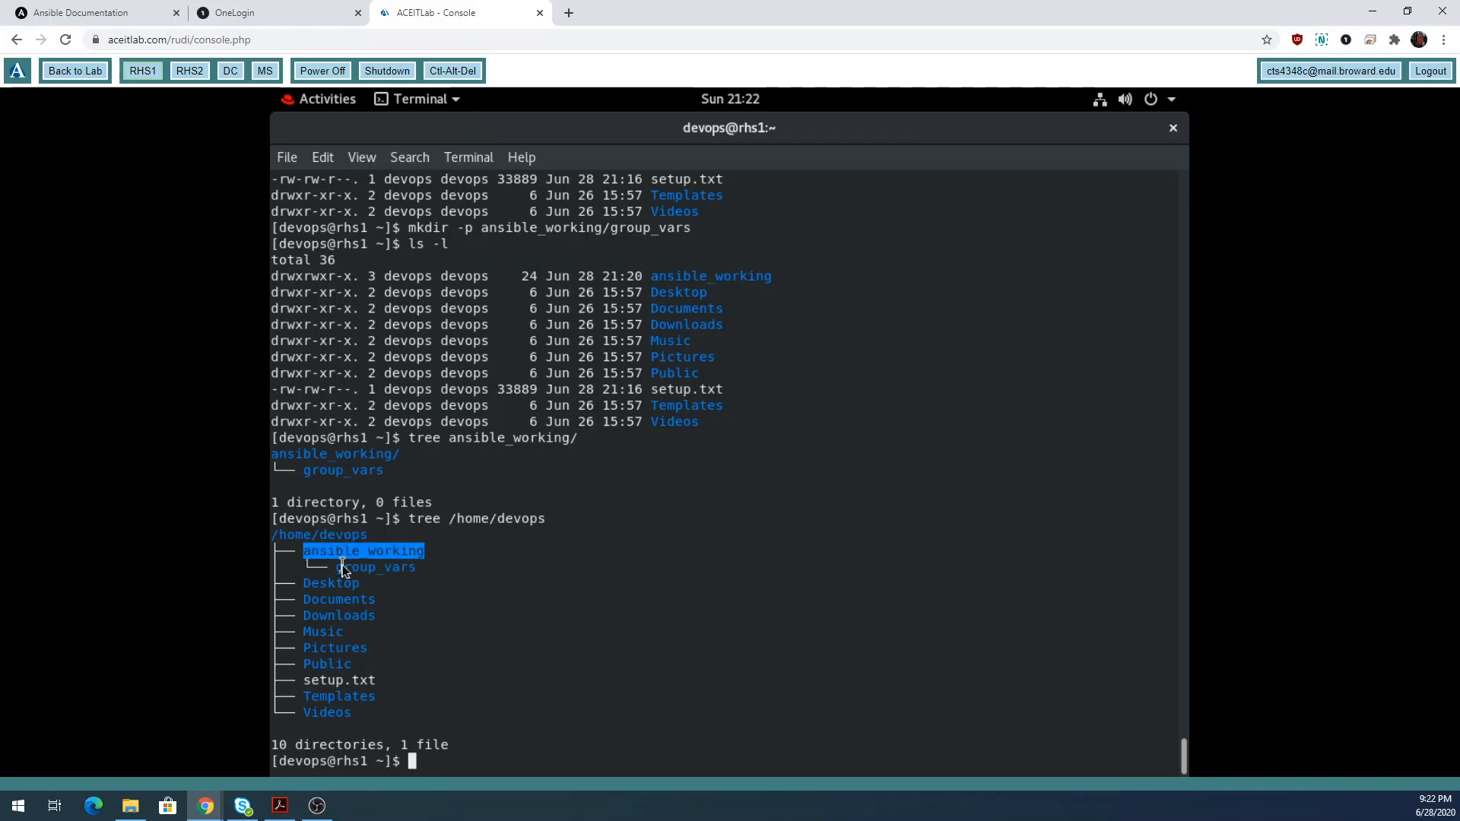
{"action": "left_click_drag", "start_coordinate": [337, 568], "coordinate": [424, 567]}
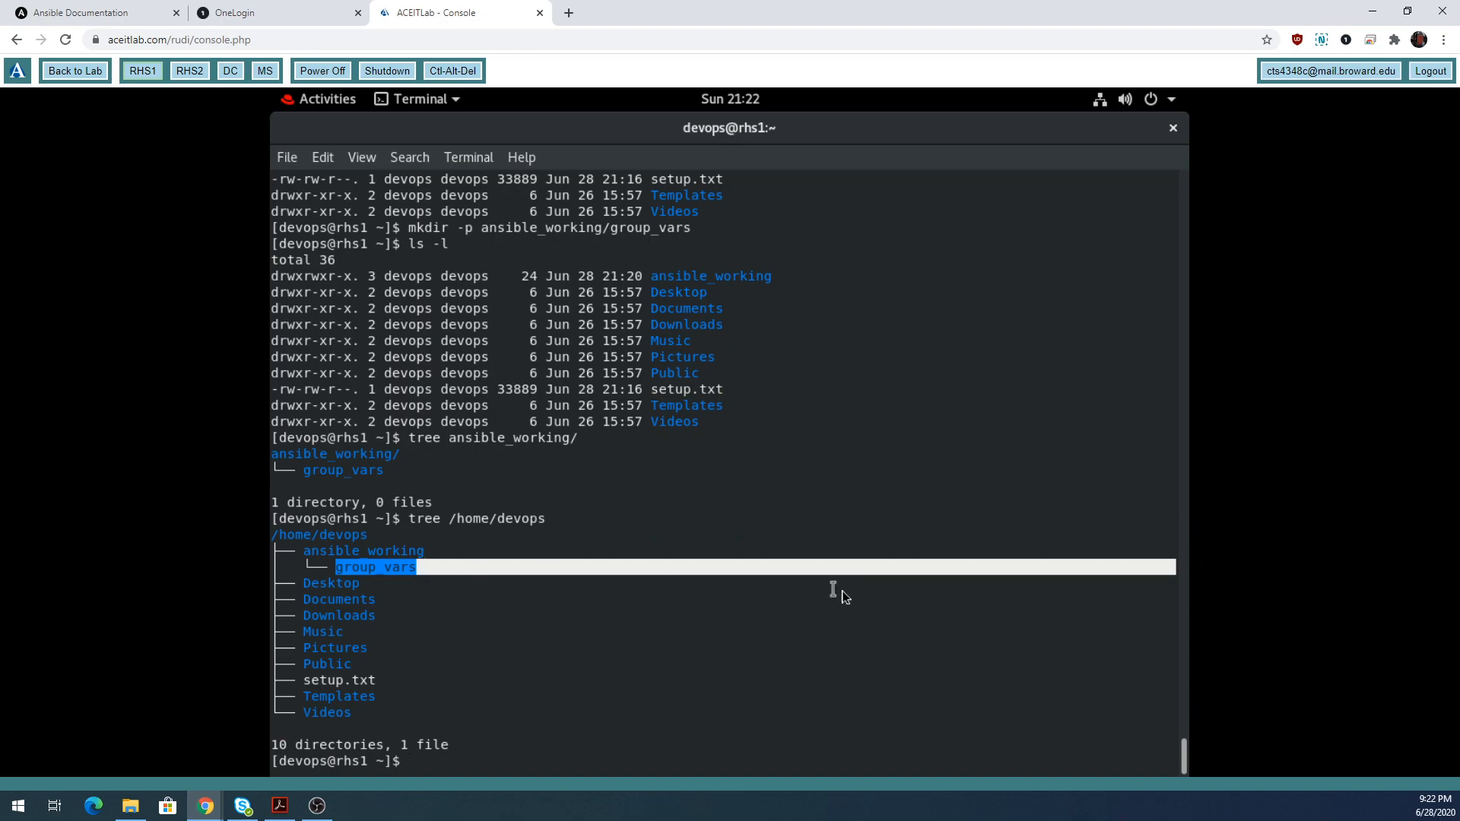
{"action": "left_click", "coordinate": [792, 659]}
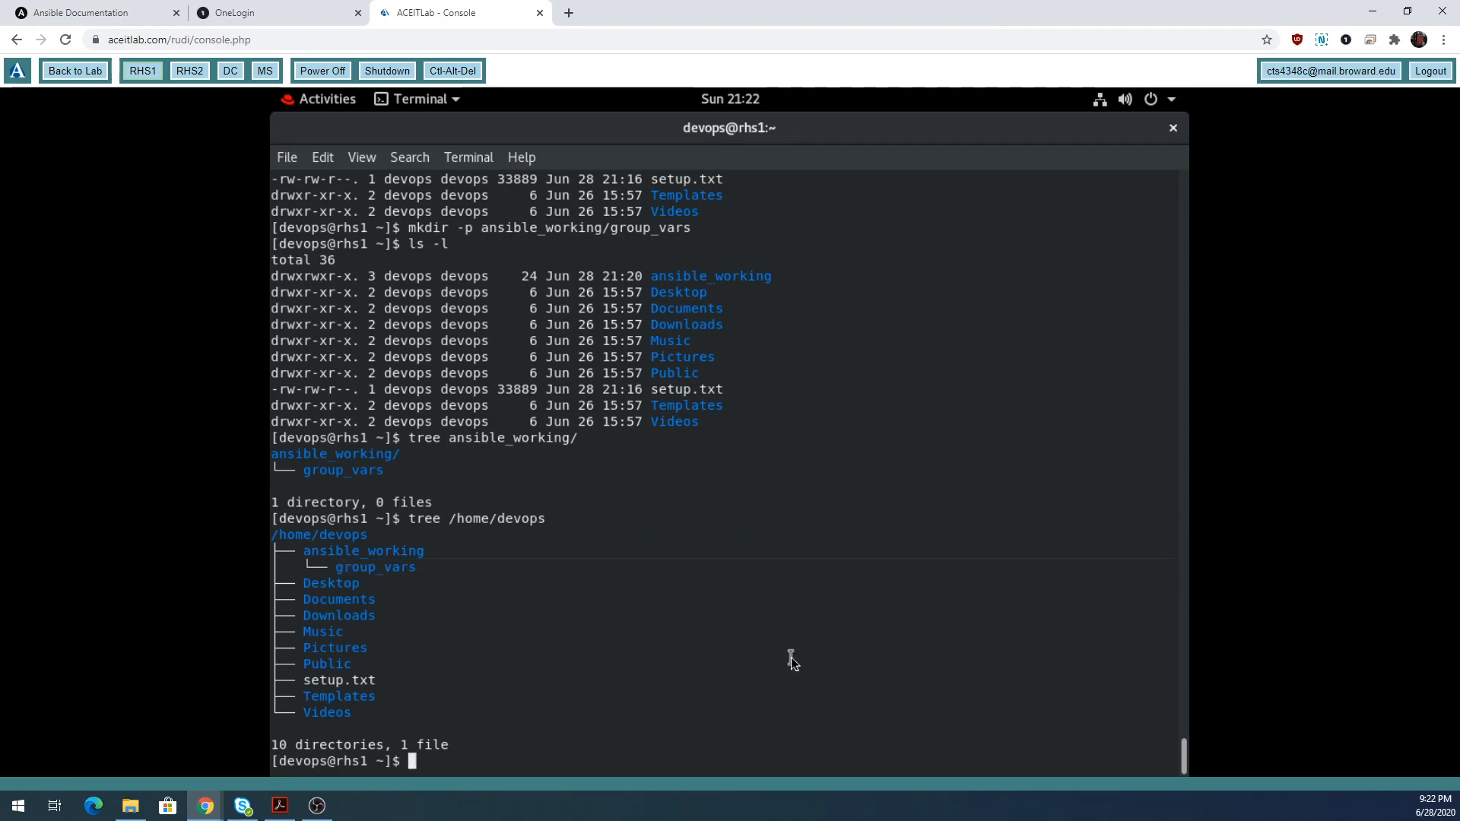
Launch Visual Studio Code with 'code' from the terminal and bring up the Welcome page.
{"action": "type", "text": "code"}
{"action": "key", "text": "Return"}
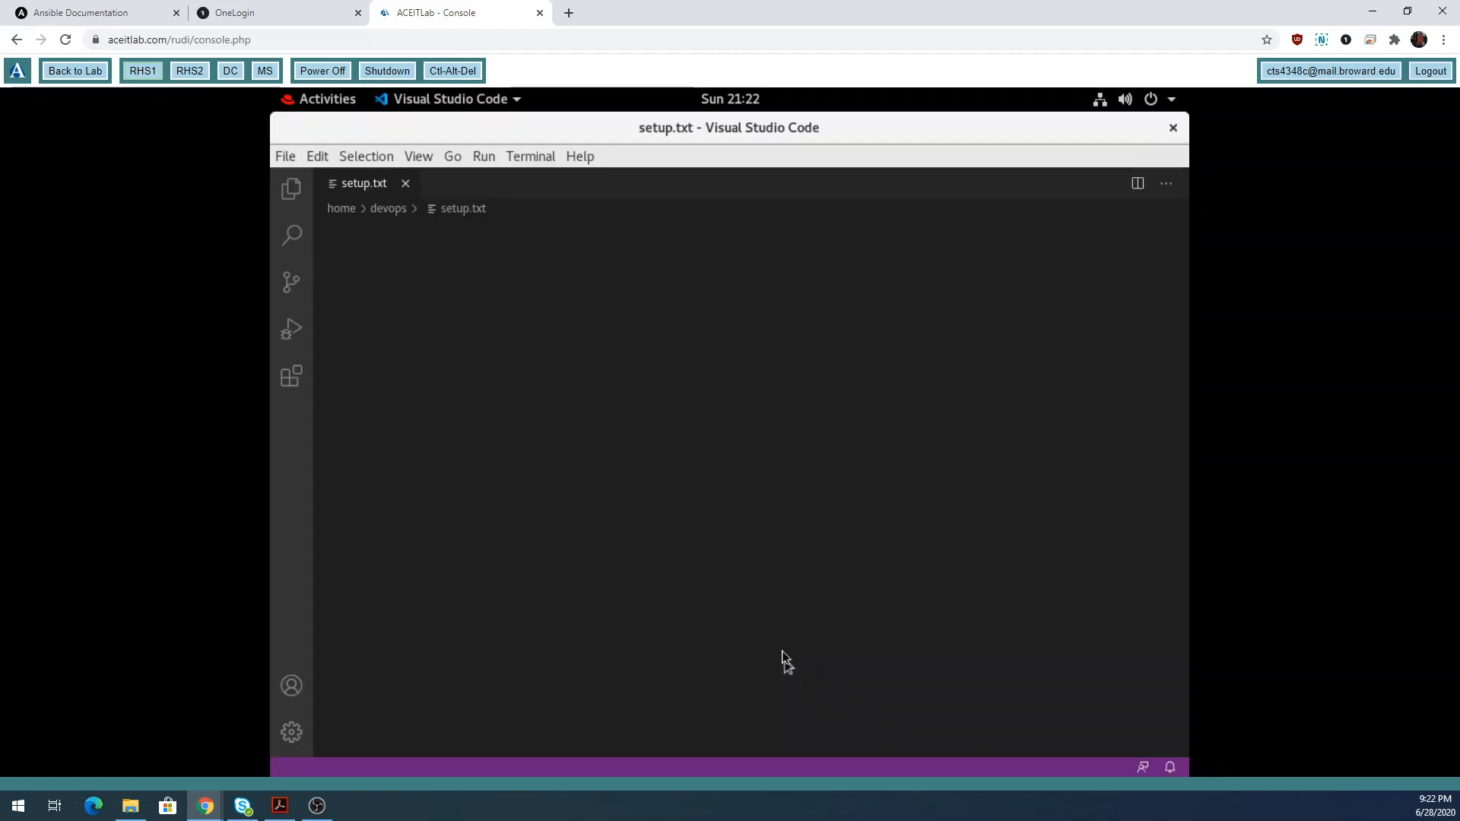
{"action": "left_click", "coordinate": [287, 157]}
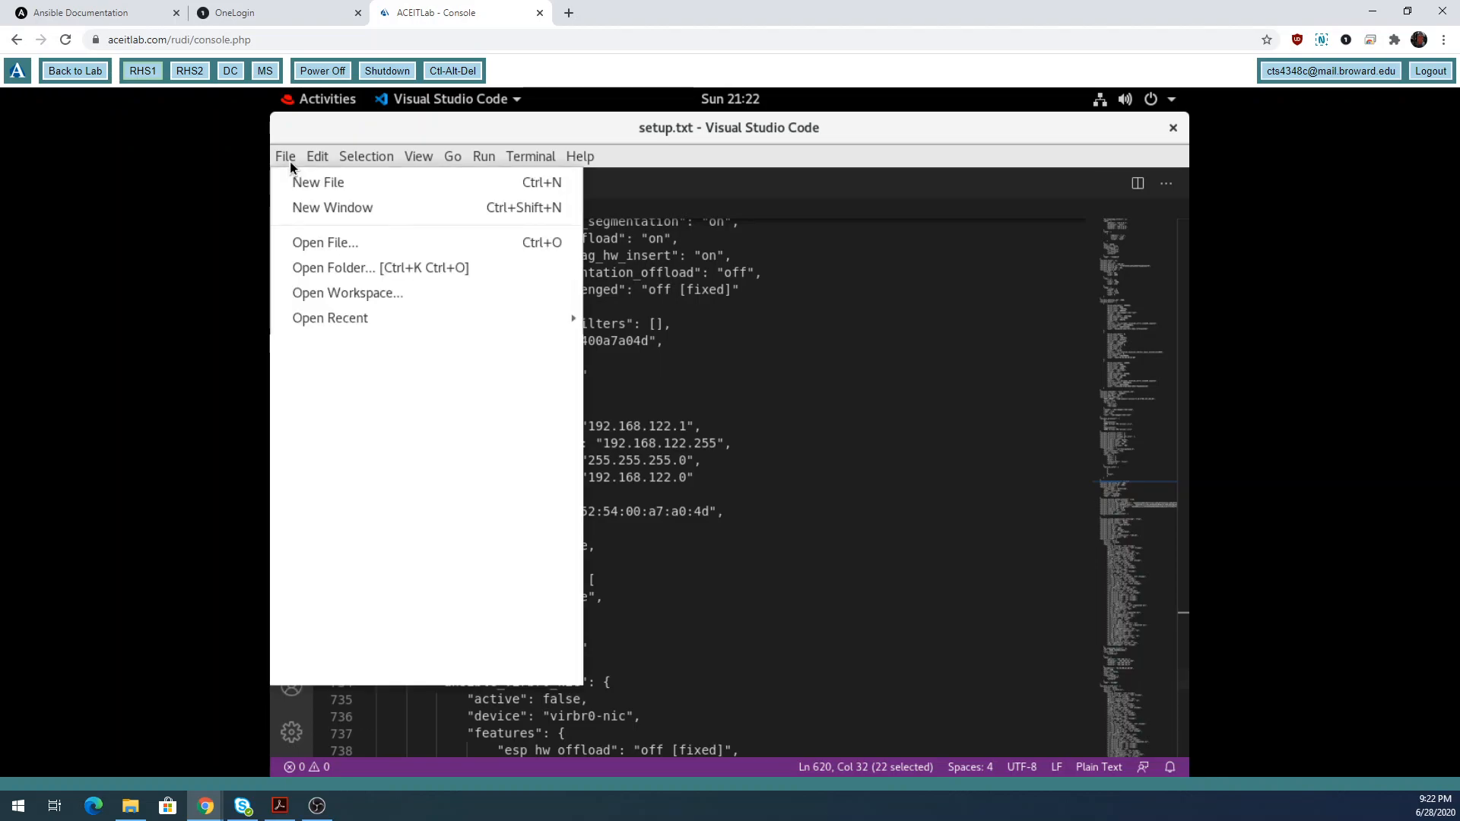
{"action": "mouse_move", "coordinate": [580, 156]}
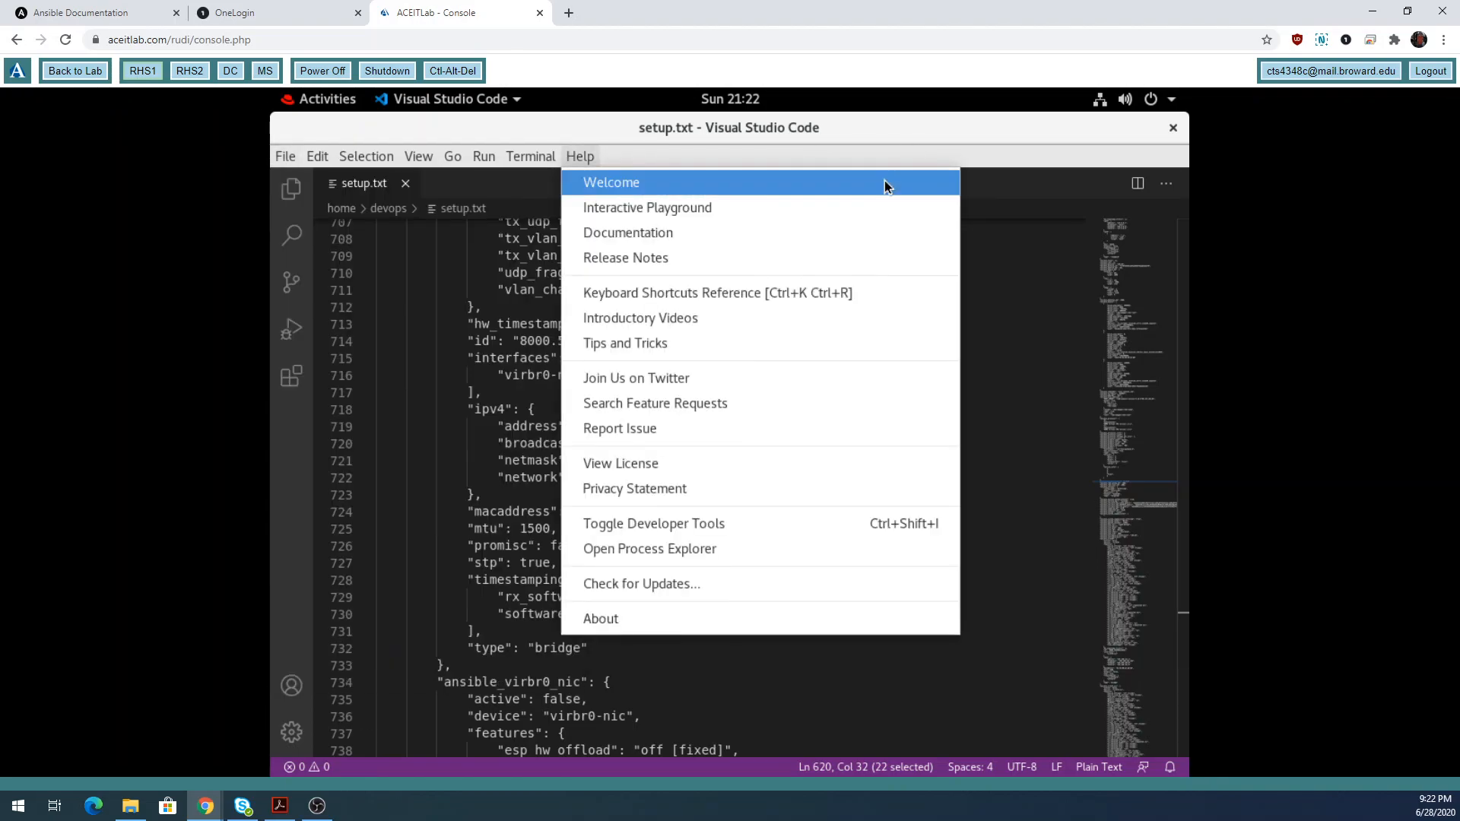
{"action": "left_click", "coordinate": [884, 183]}
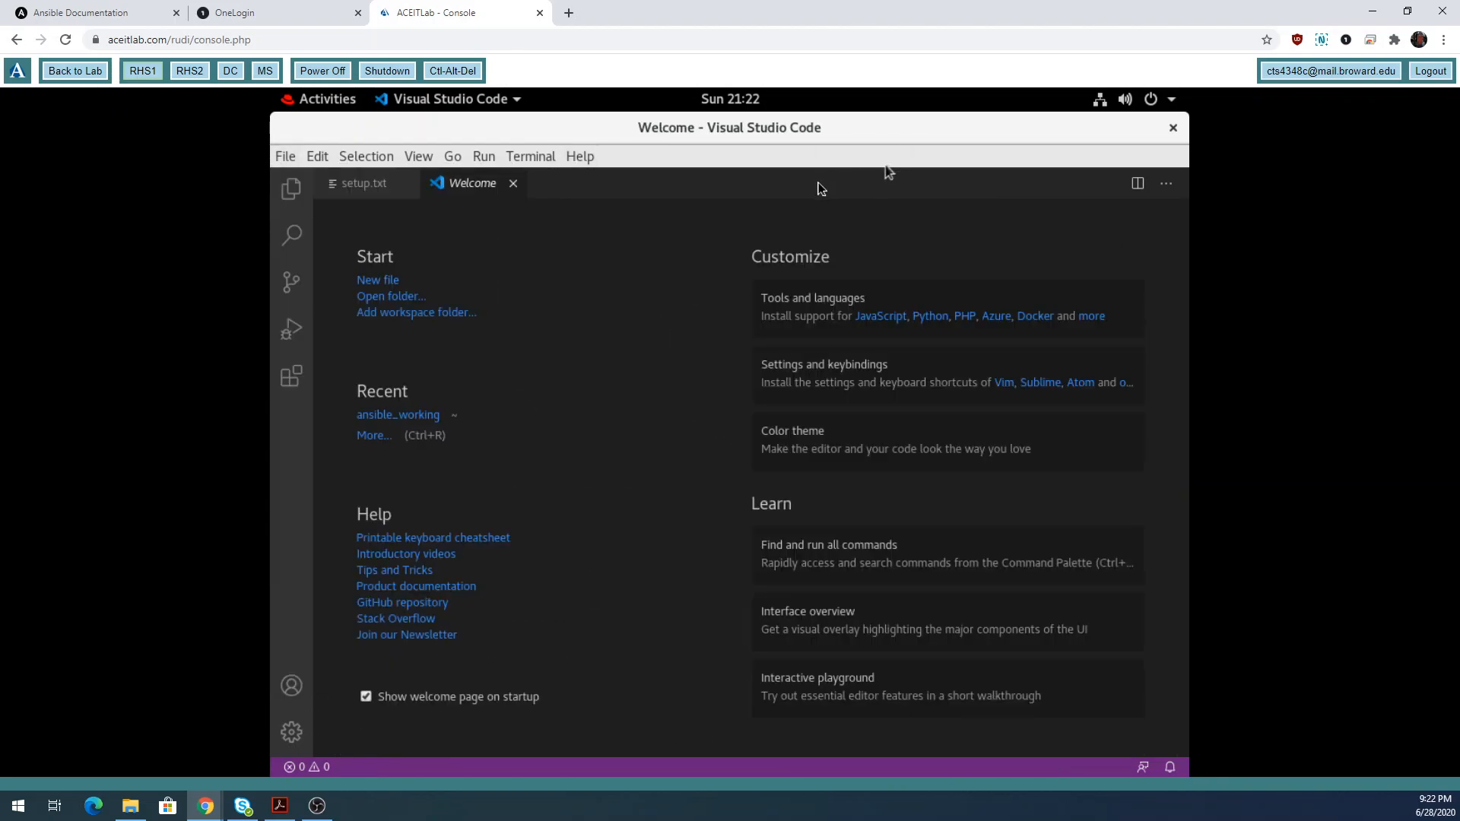
Close the Welcome and setup.txt tabs so no files remain open.
{"action": "left_click", "coordinate": [514, 185]}
{"action": "left_click", "coordinate": [406, 183]}
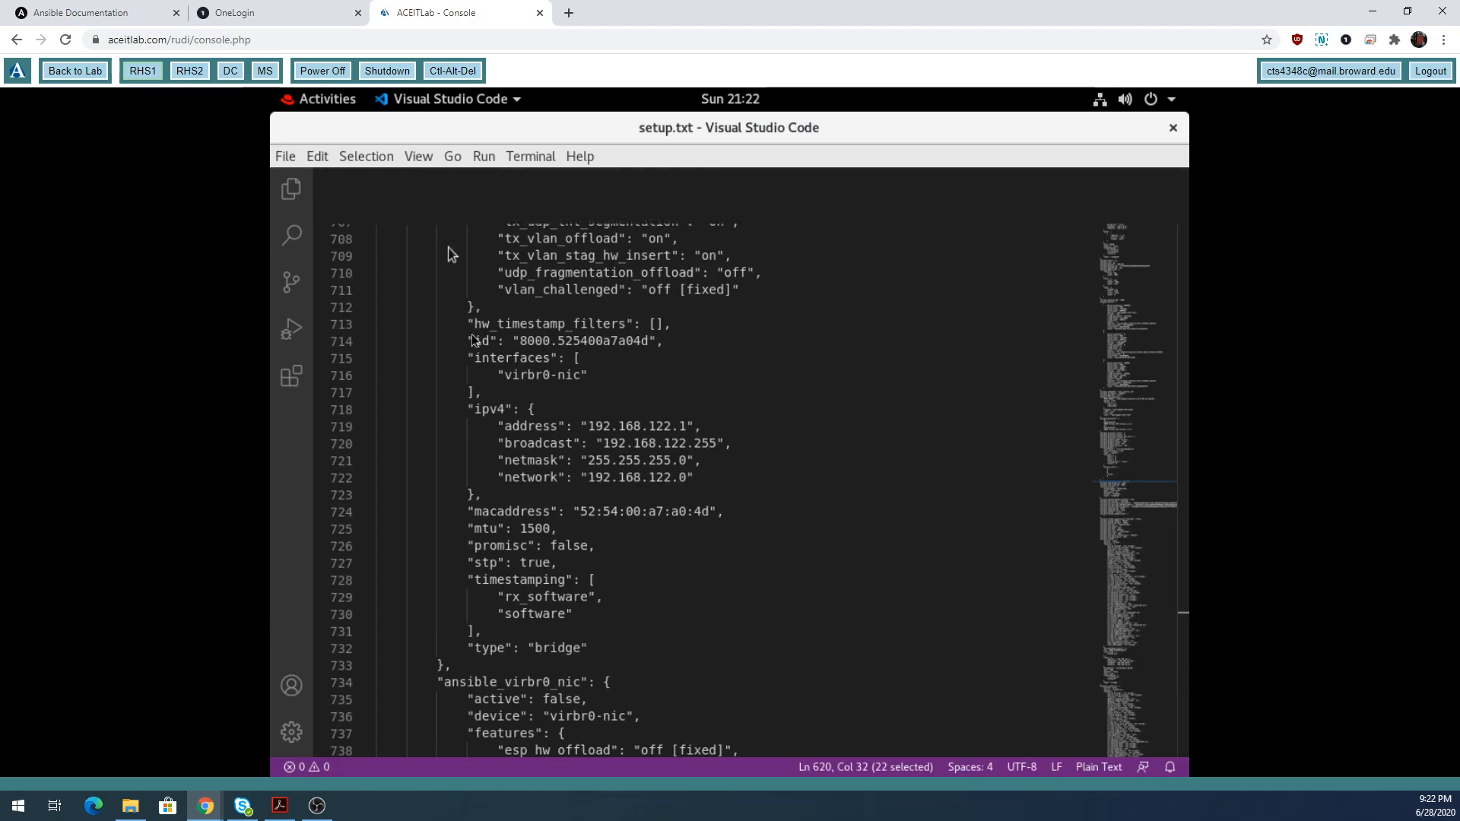
{"action": "left_click", "coordinate": [285, 156]}
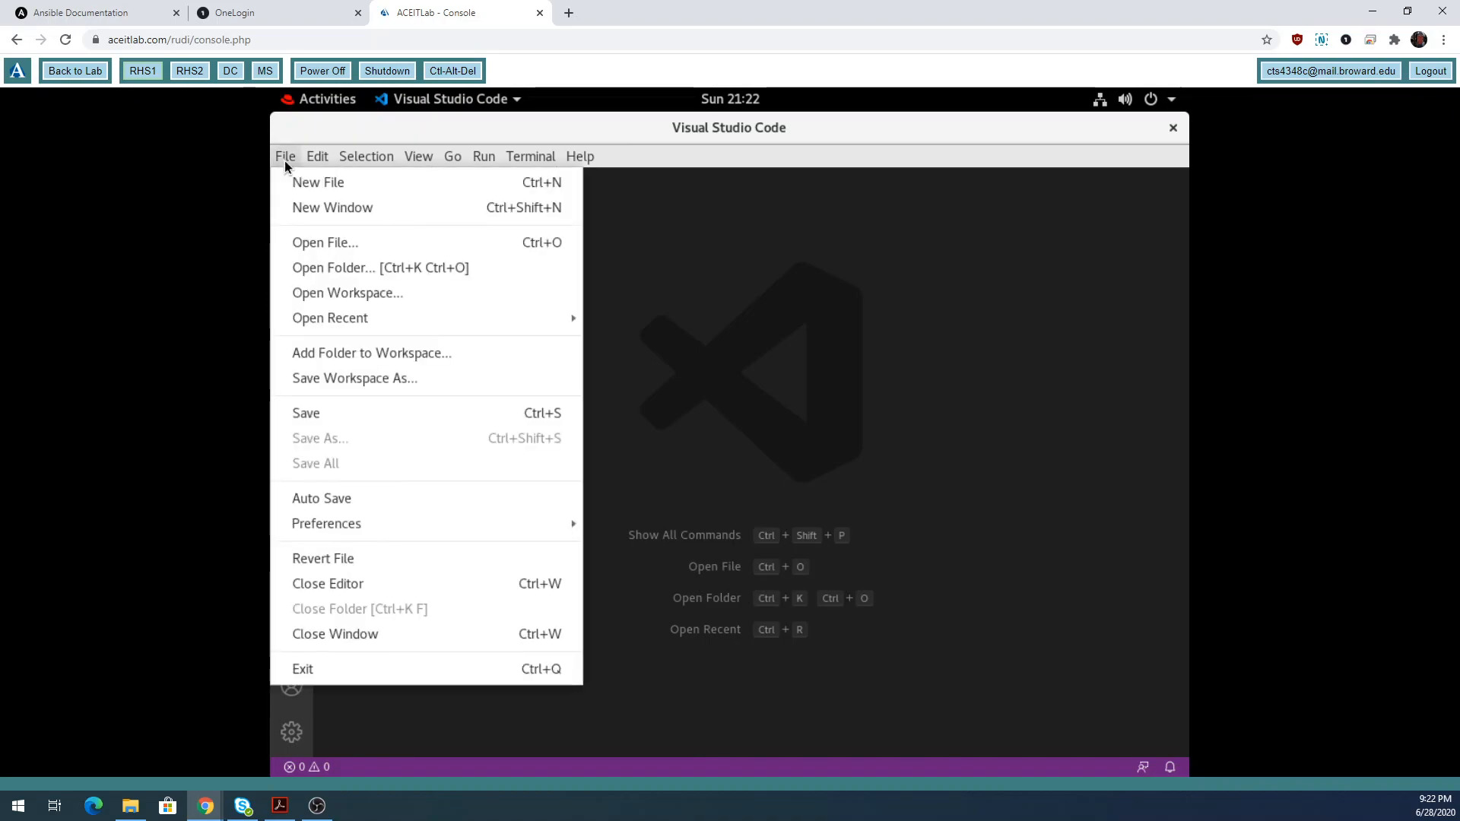
Open ansible_working as the workspace, close the Welcome tab, and check group_vars in Explorer.
{"action": "left_click", "coordinate": [331, 271]}
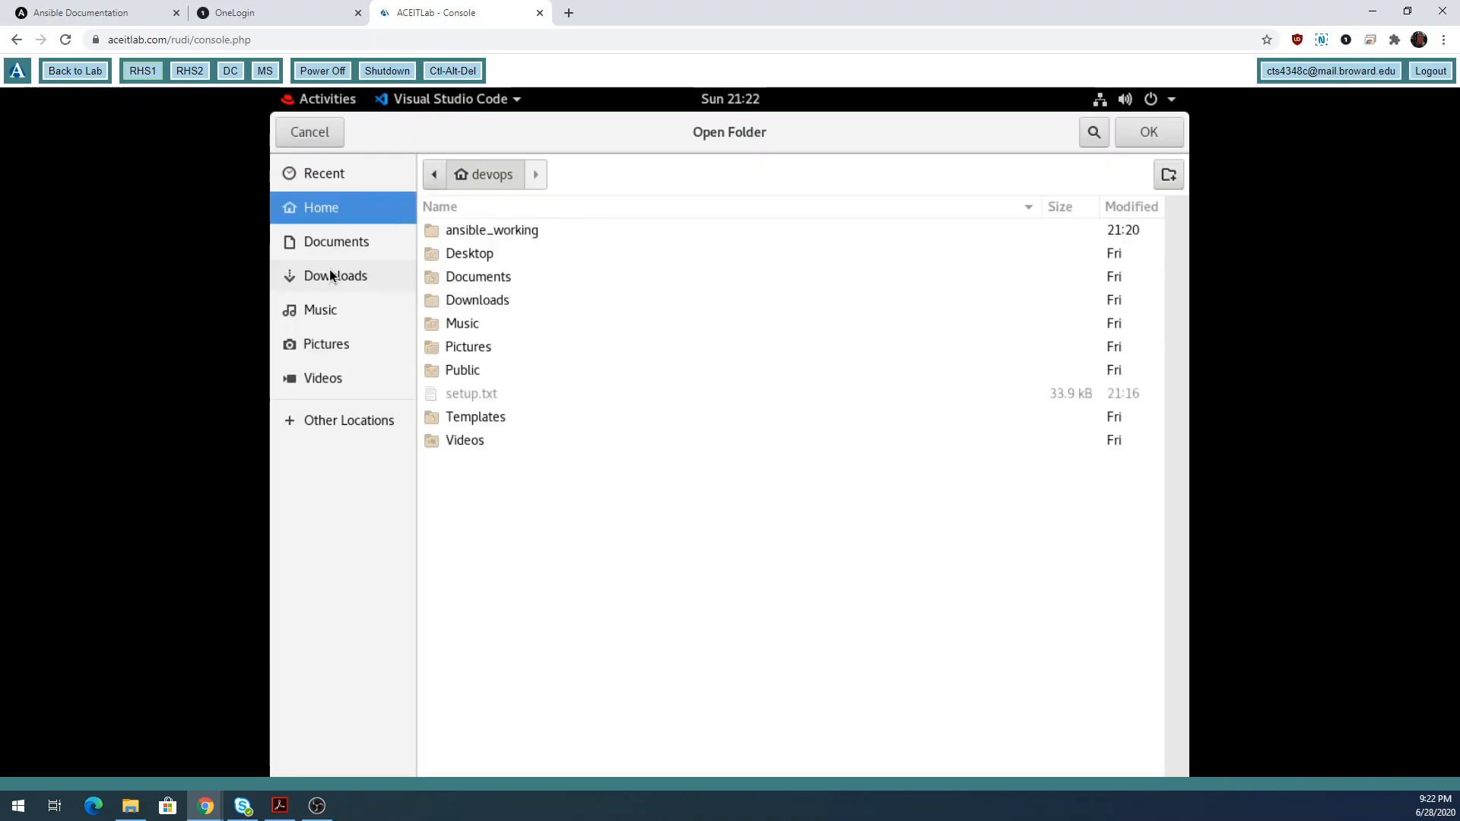
{"action": "left_click", "coordinate": [486, 232]}
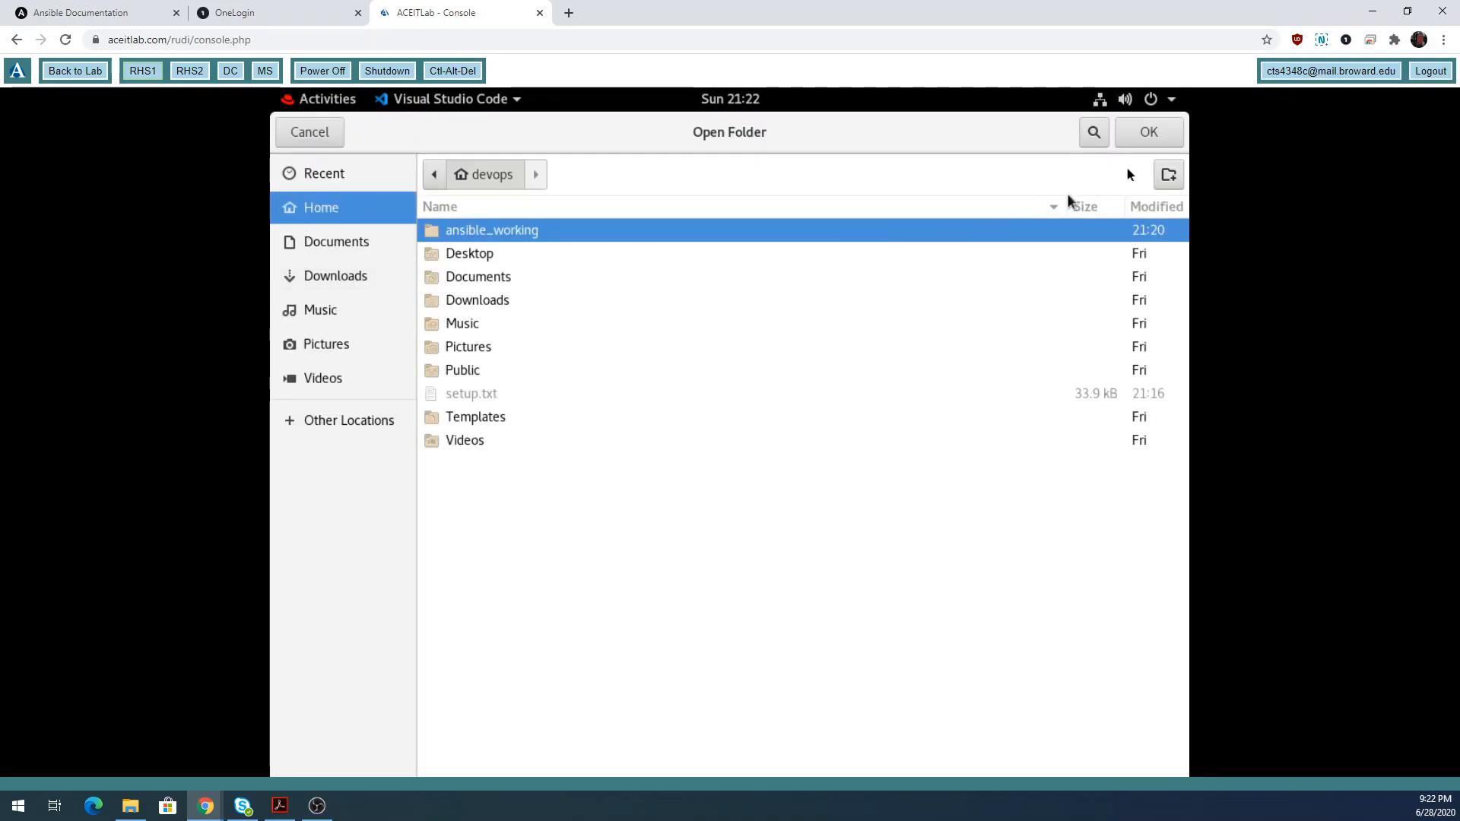
{"action": "left_click", "coordinate": [1150, 139]}
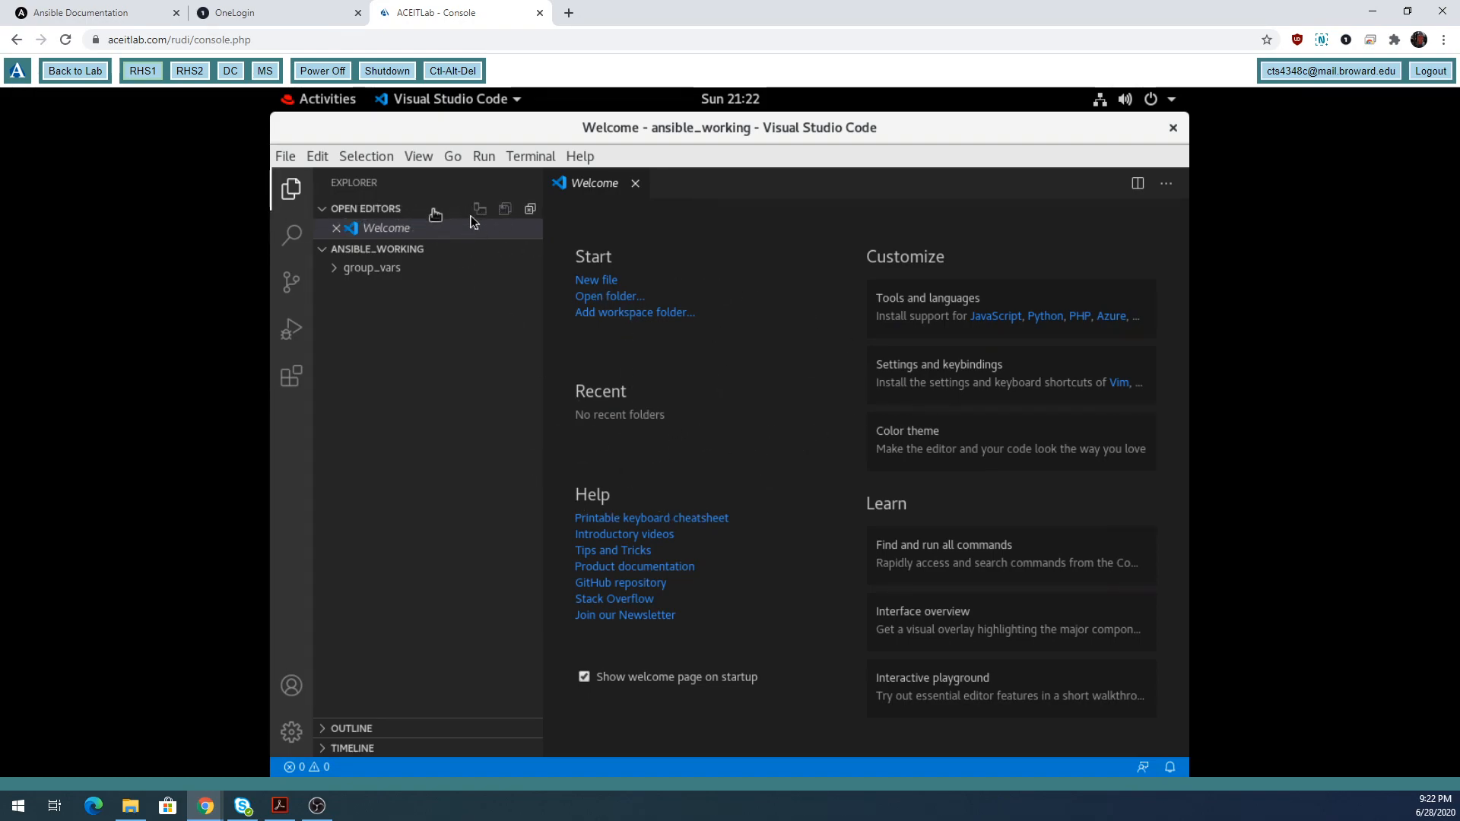
{"action": "left_click", "coordinate": [290, 197]}
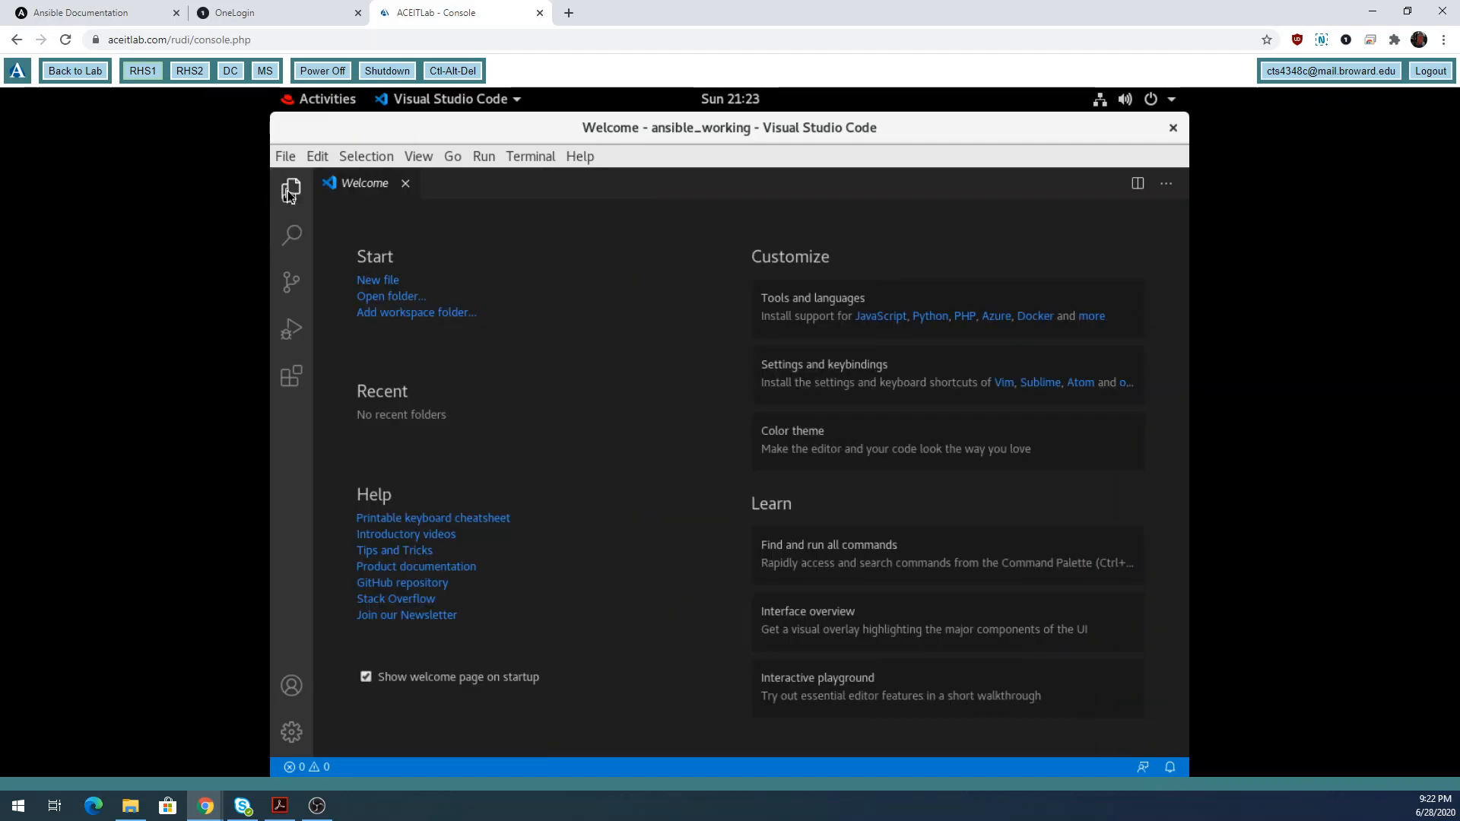
{"action": "left_click", "coordinate": [290, 196]}
{"action": "left_click", "coordinate": [289, 197]}
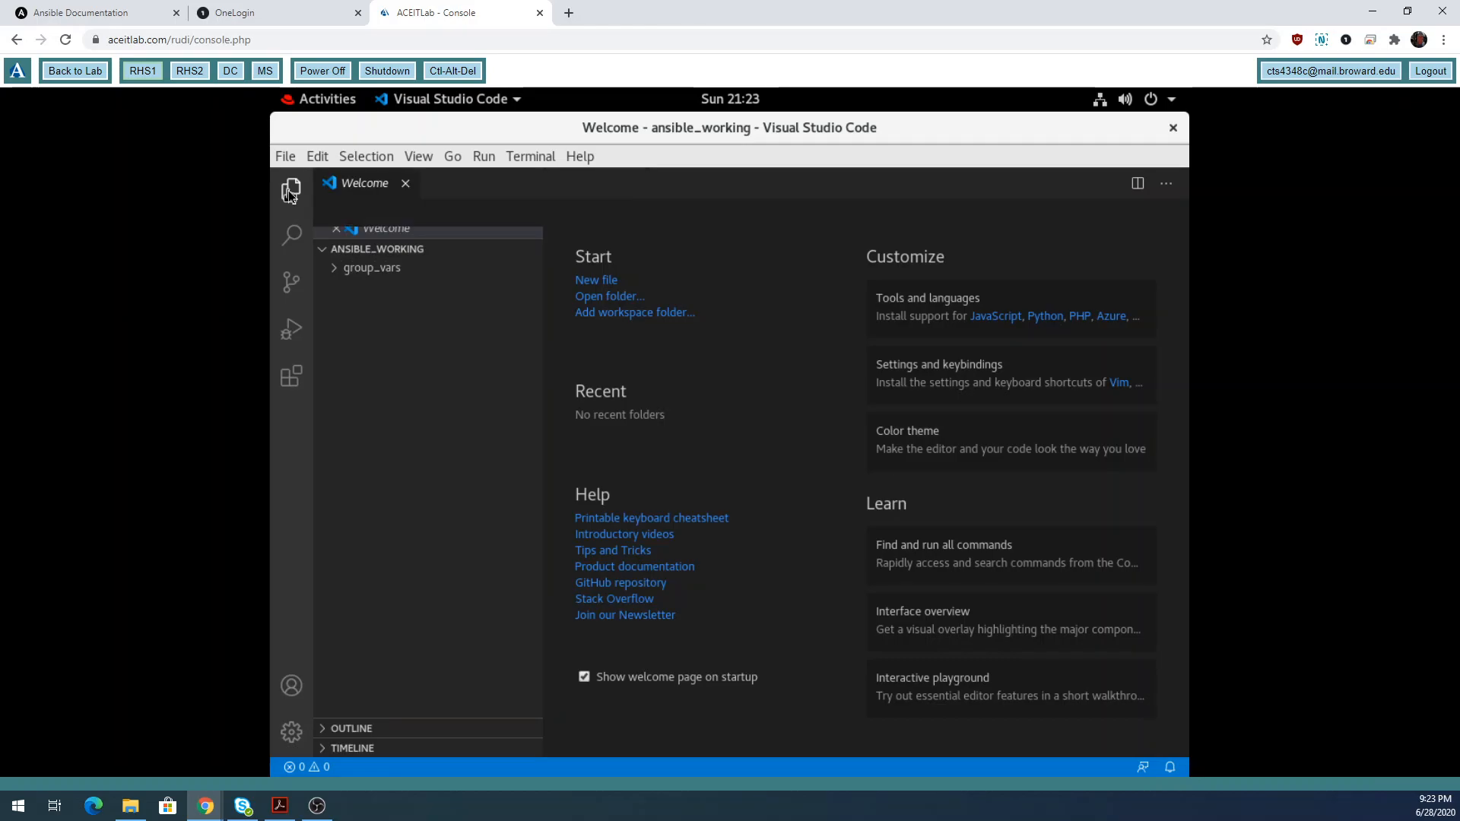
{"action": "left_click", "coordinate": [406, 184]}
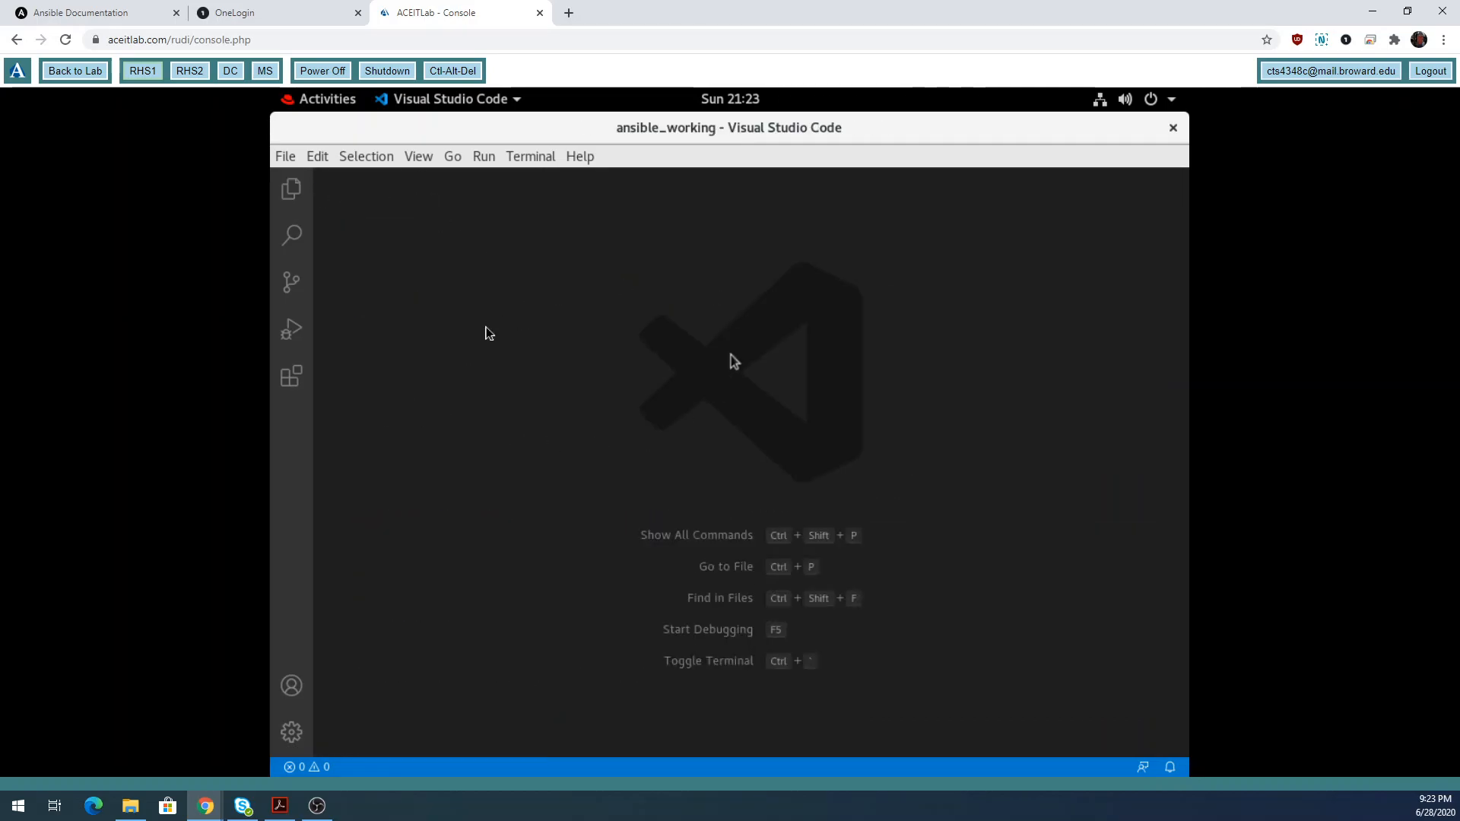
{"action": "left_click", "coordinate": [292, 190]}
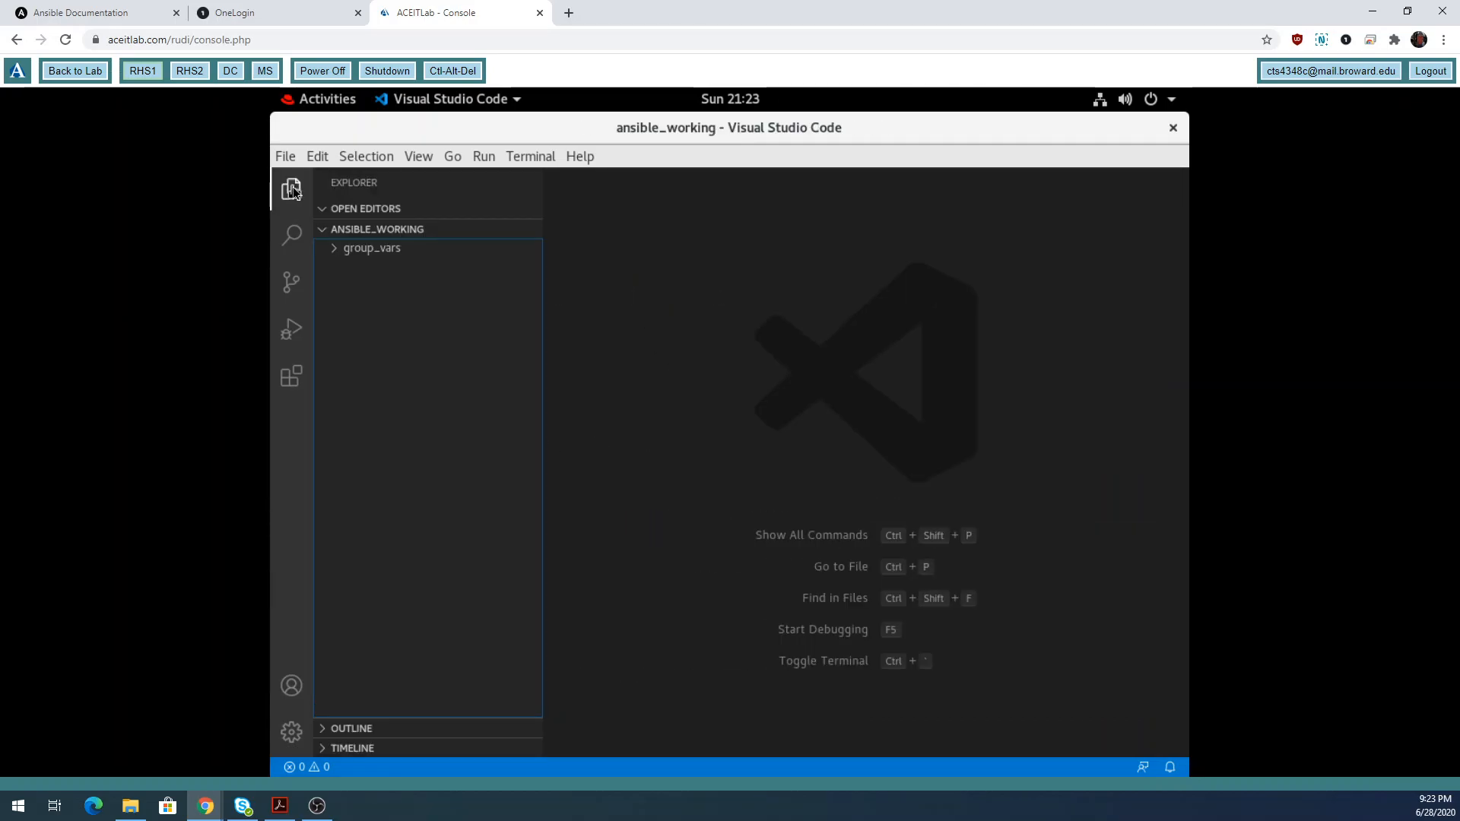
{"action": "left_click", "coordinate": [293, 190]}
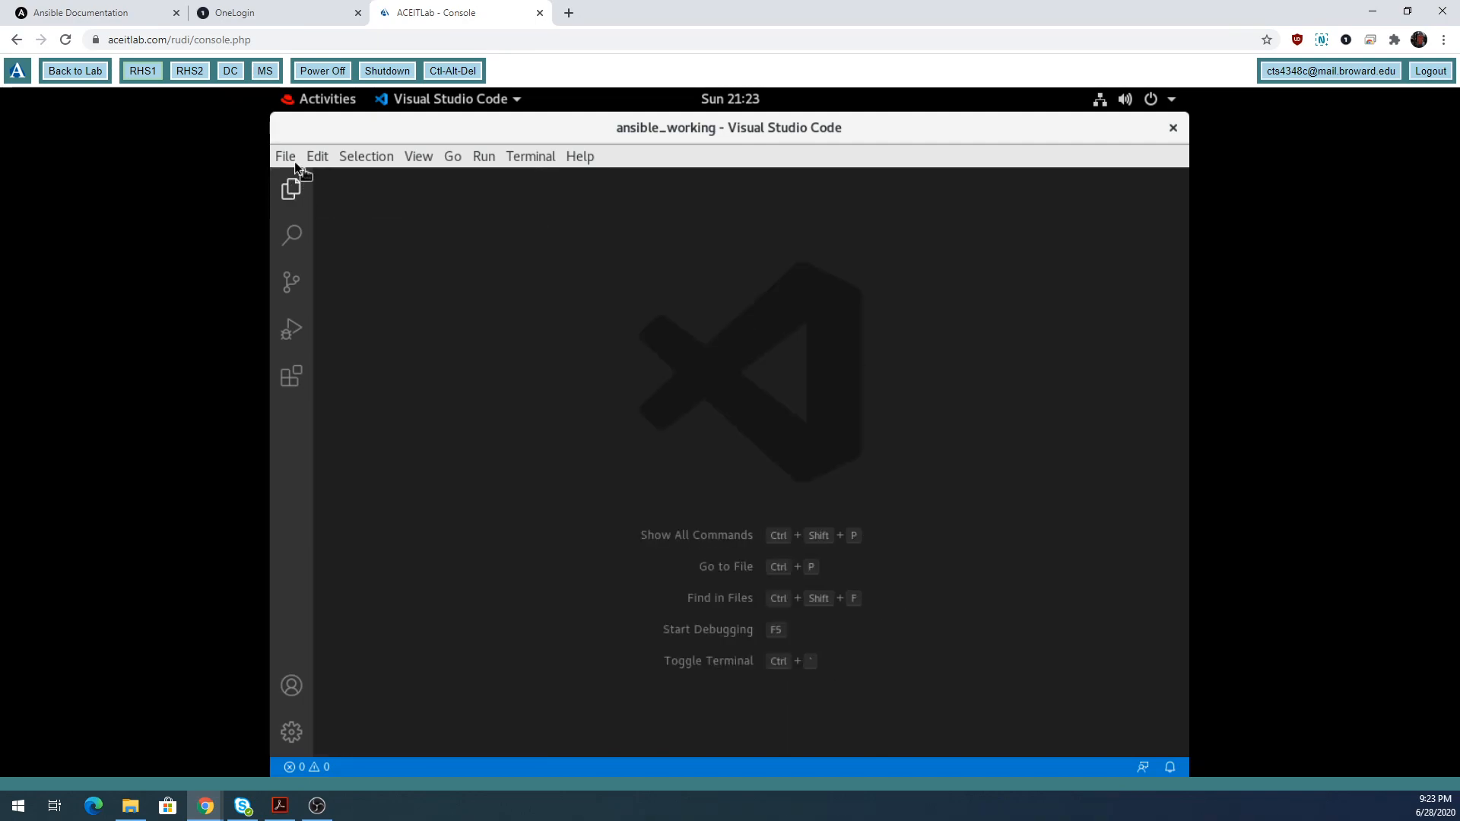
Create a new untitled file listing rhs1.contoso.com and rhs2.contoso.com on separate lines.
{"action": "left_click", "coordinate": [294, 162]}
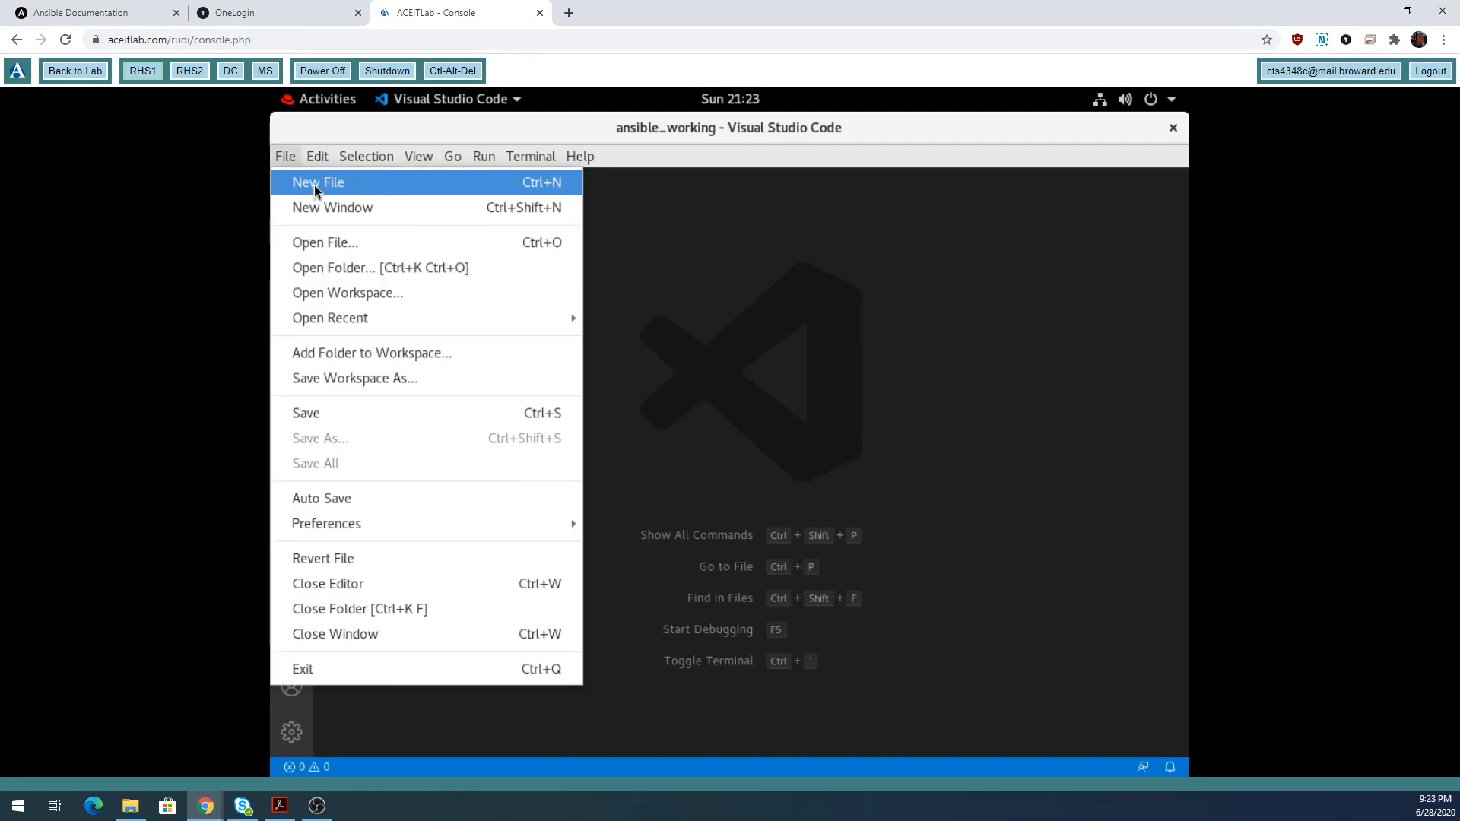
{"action": "left_click", "coordinate": [317, 186]}
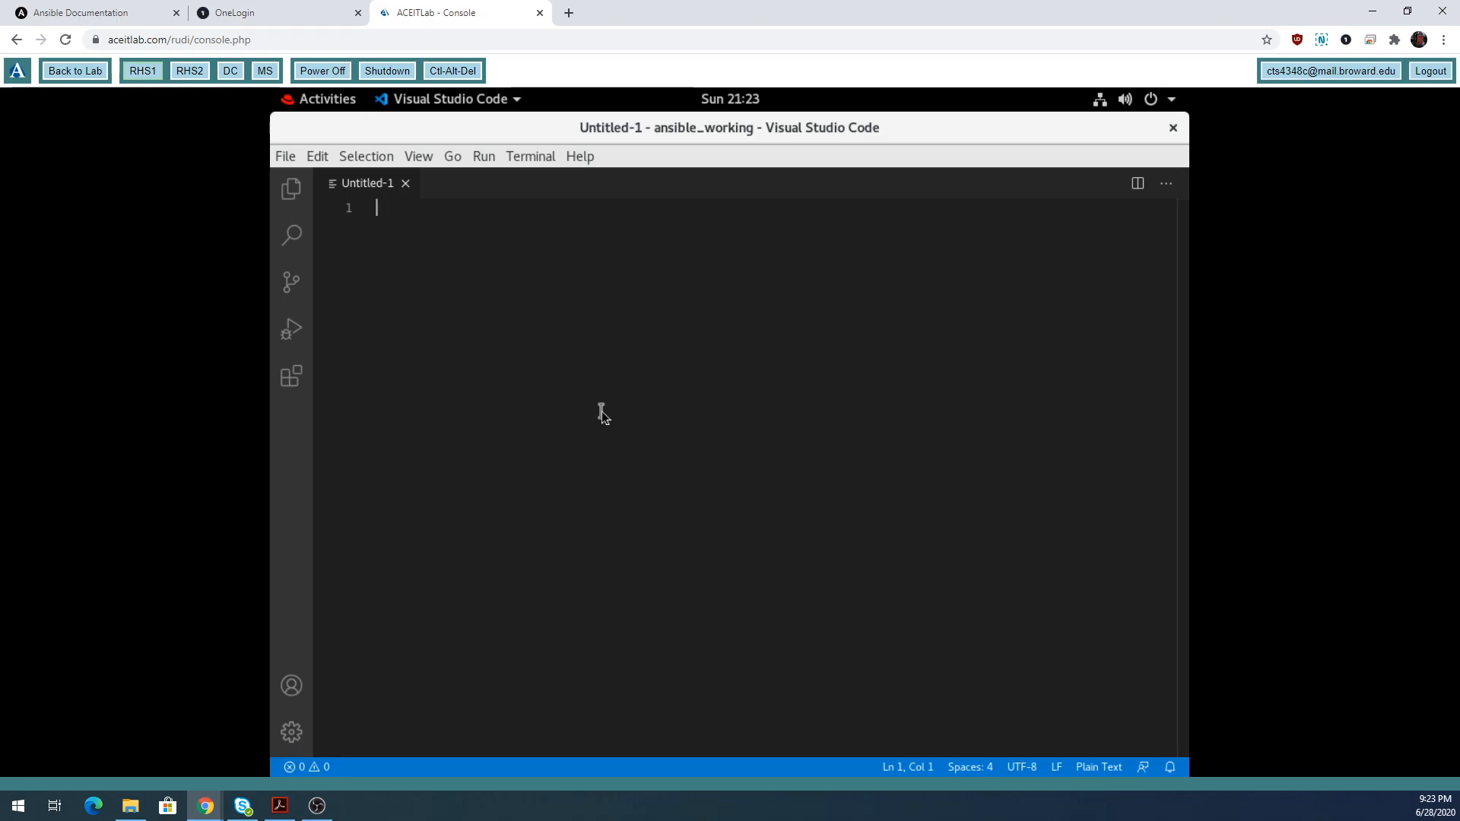
{"action": "type", "text": "rhs1.contoso.com"}
{"action": "key", "text": "Return"}
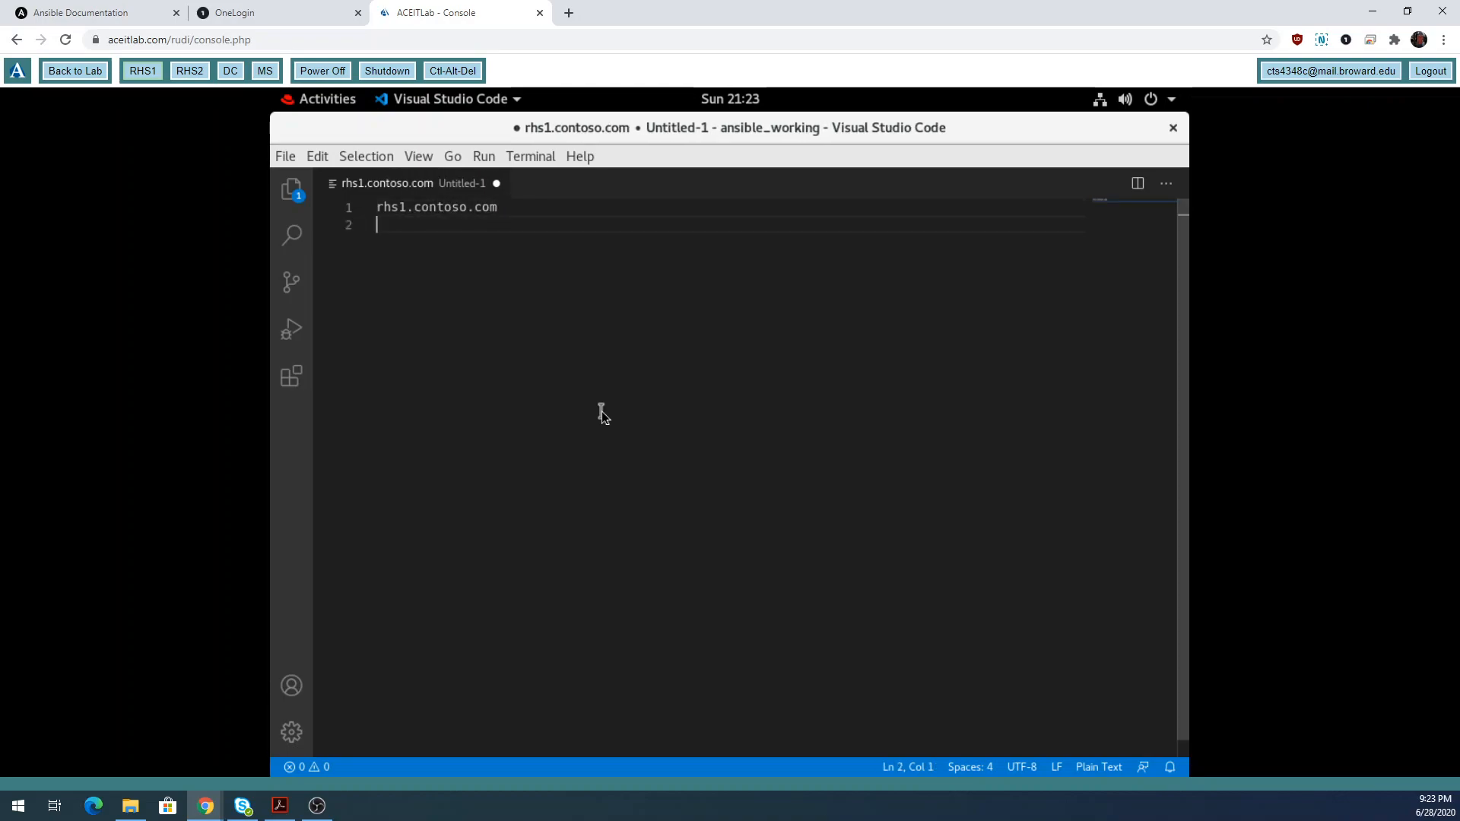
{"action": "type", "text": "rhs2.contoso.com"}
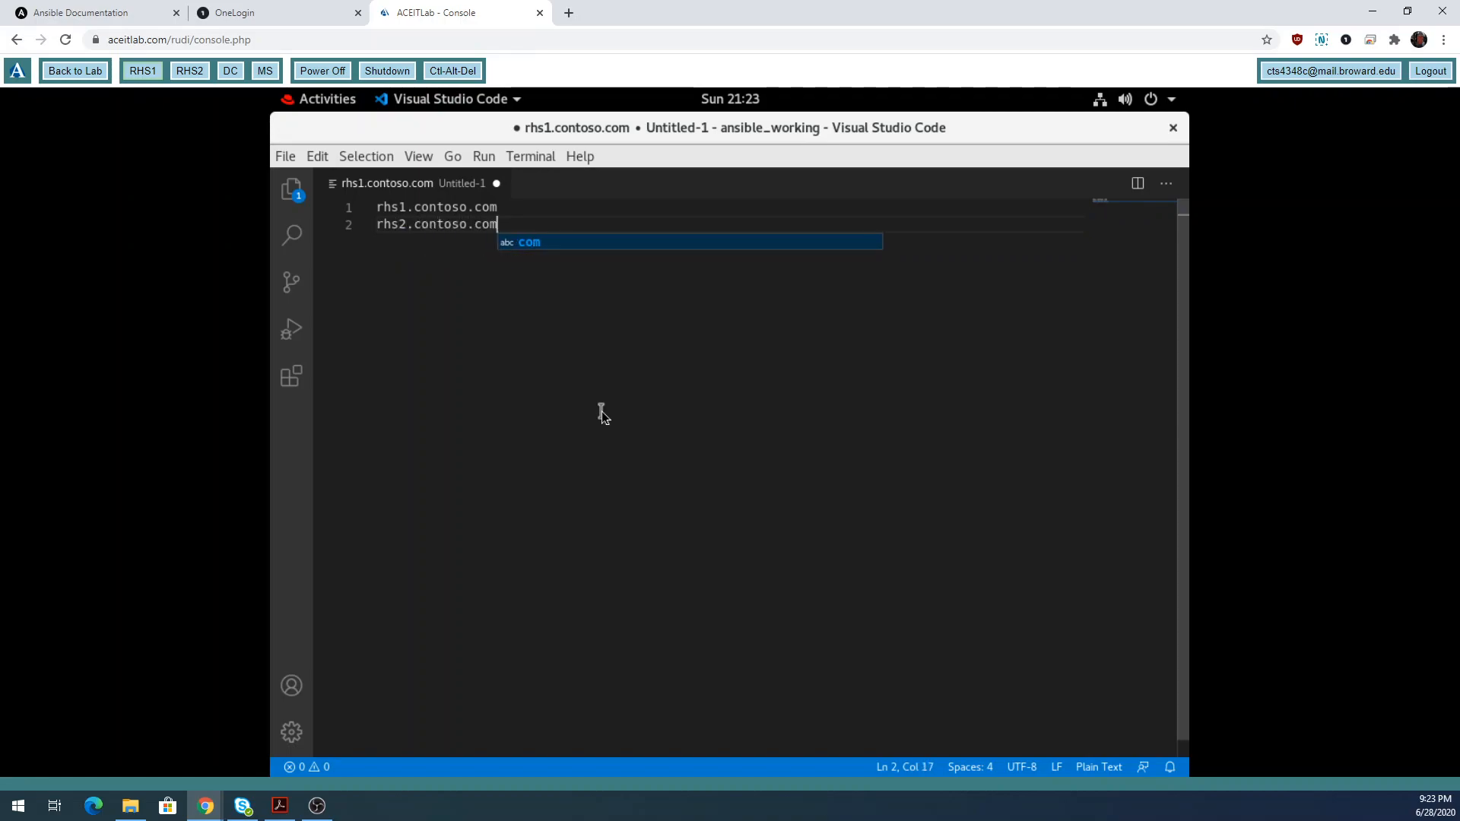
{"action": "key", "text": "Escape"}
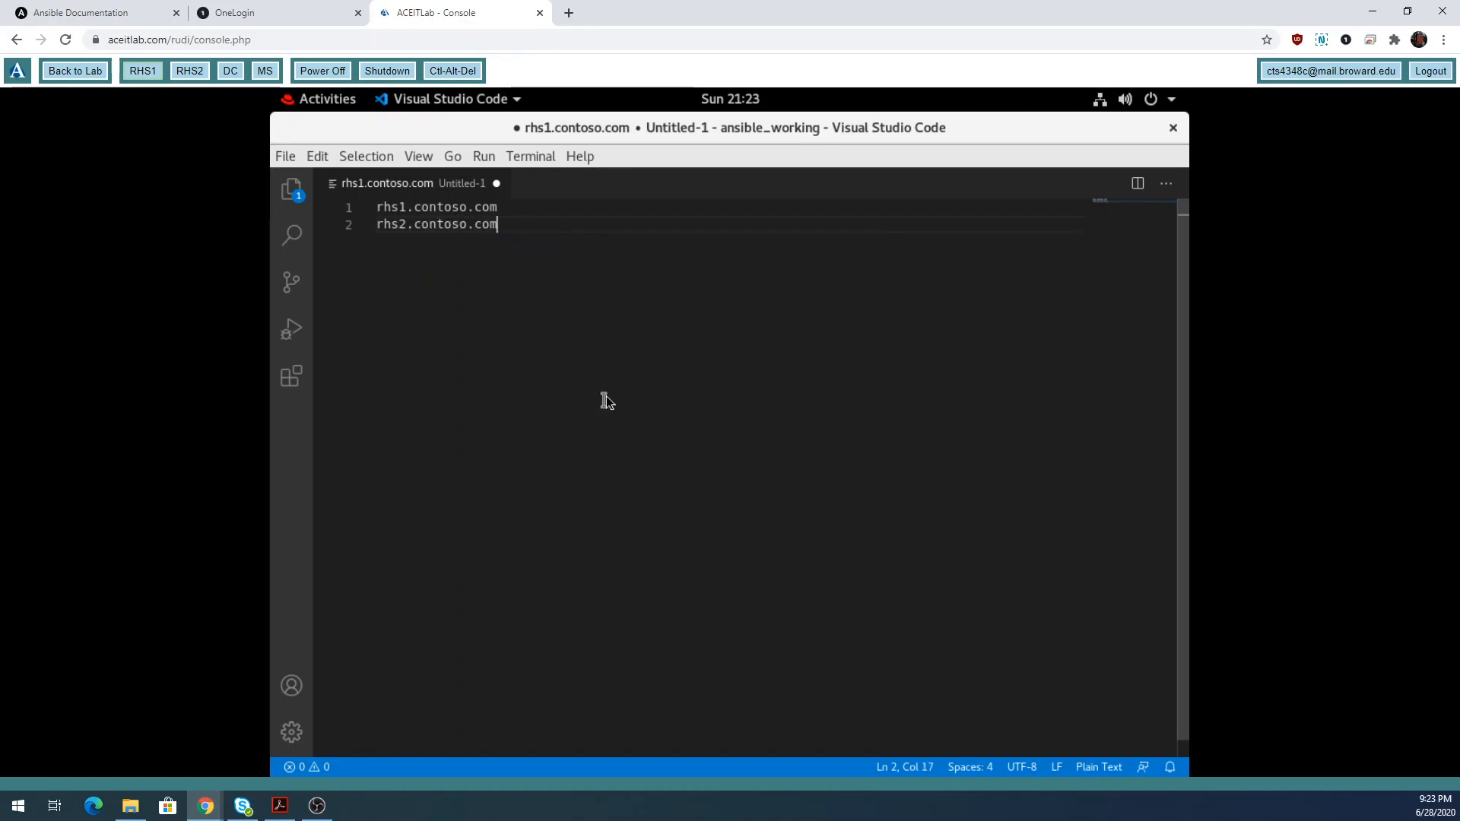
{"action": "left_click_drag", "start_coordinate": [377, 207], "coordinate": [499, 209]}
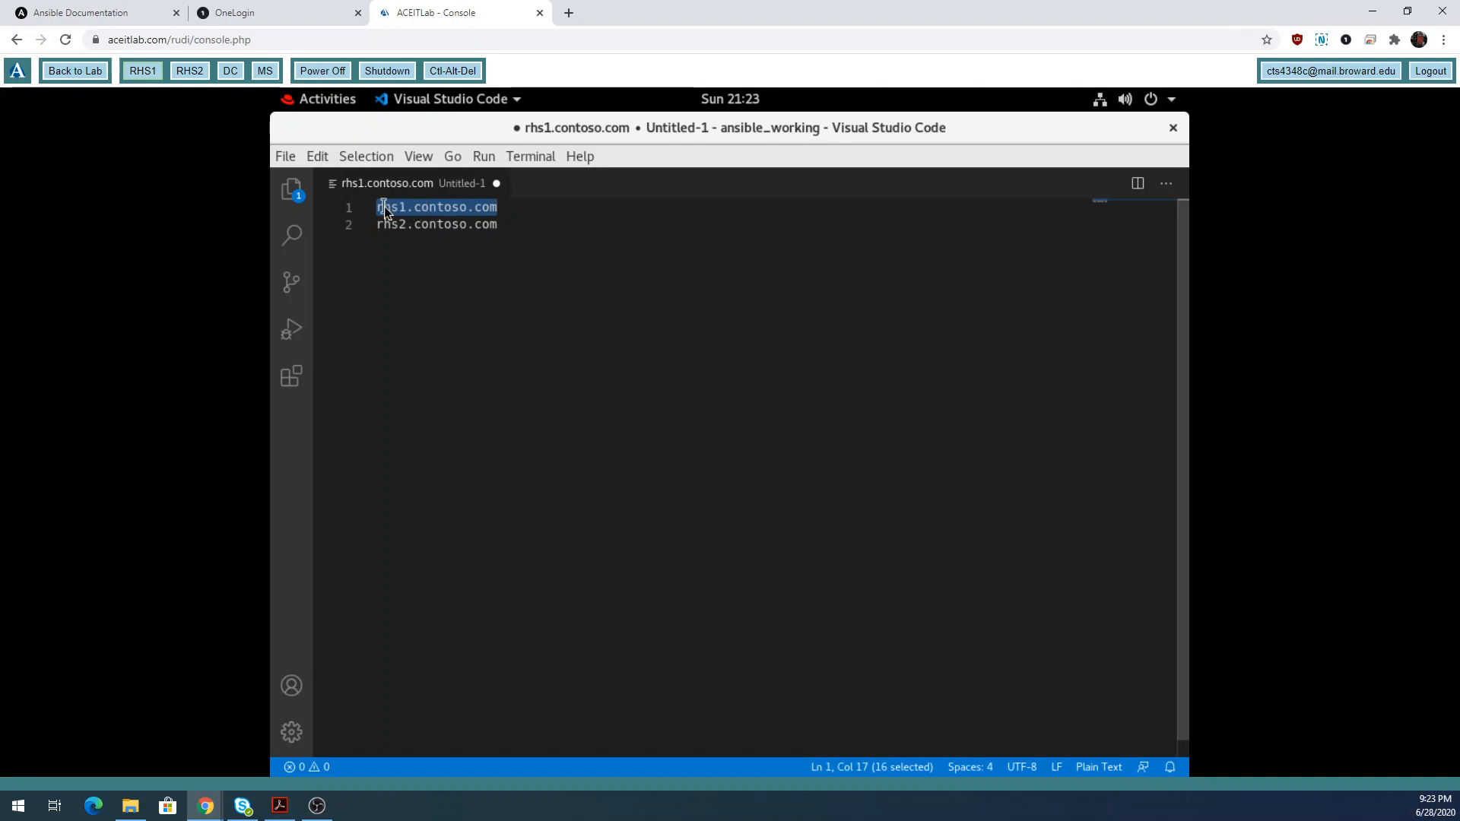
Add dc.contoso.com and ms.contoso.com as the third and fourth host lines.
{"action": "left_click", "coordinate": [502, 227]}
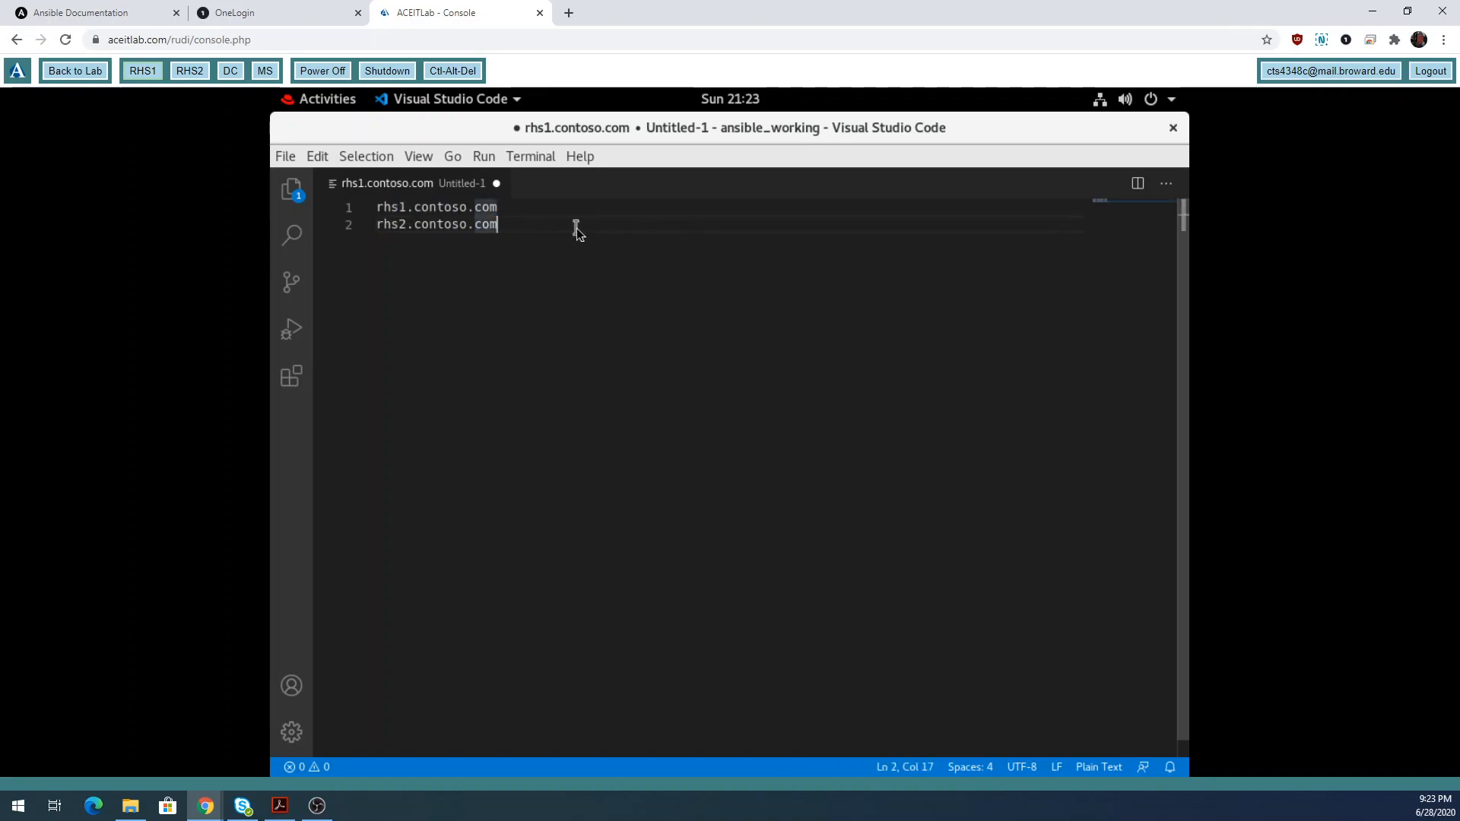
{"action": "key", "text": "Return"}
{"action": "type", "text": "d"}
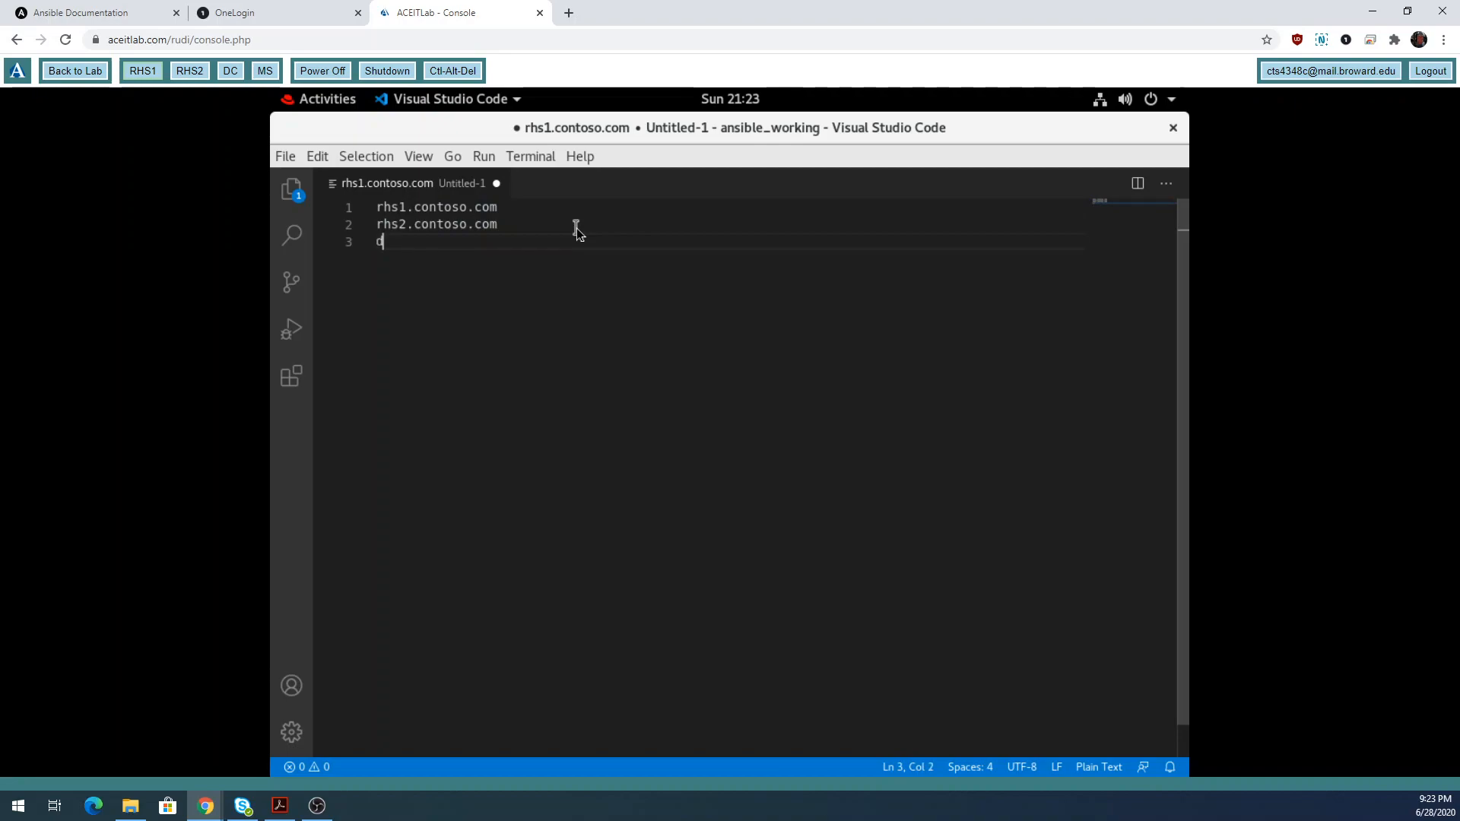
{"action": "type", "text": "c.con"}
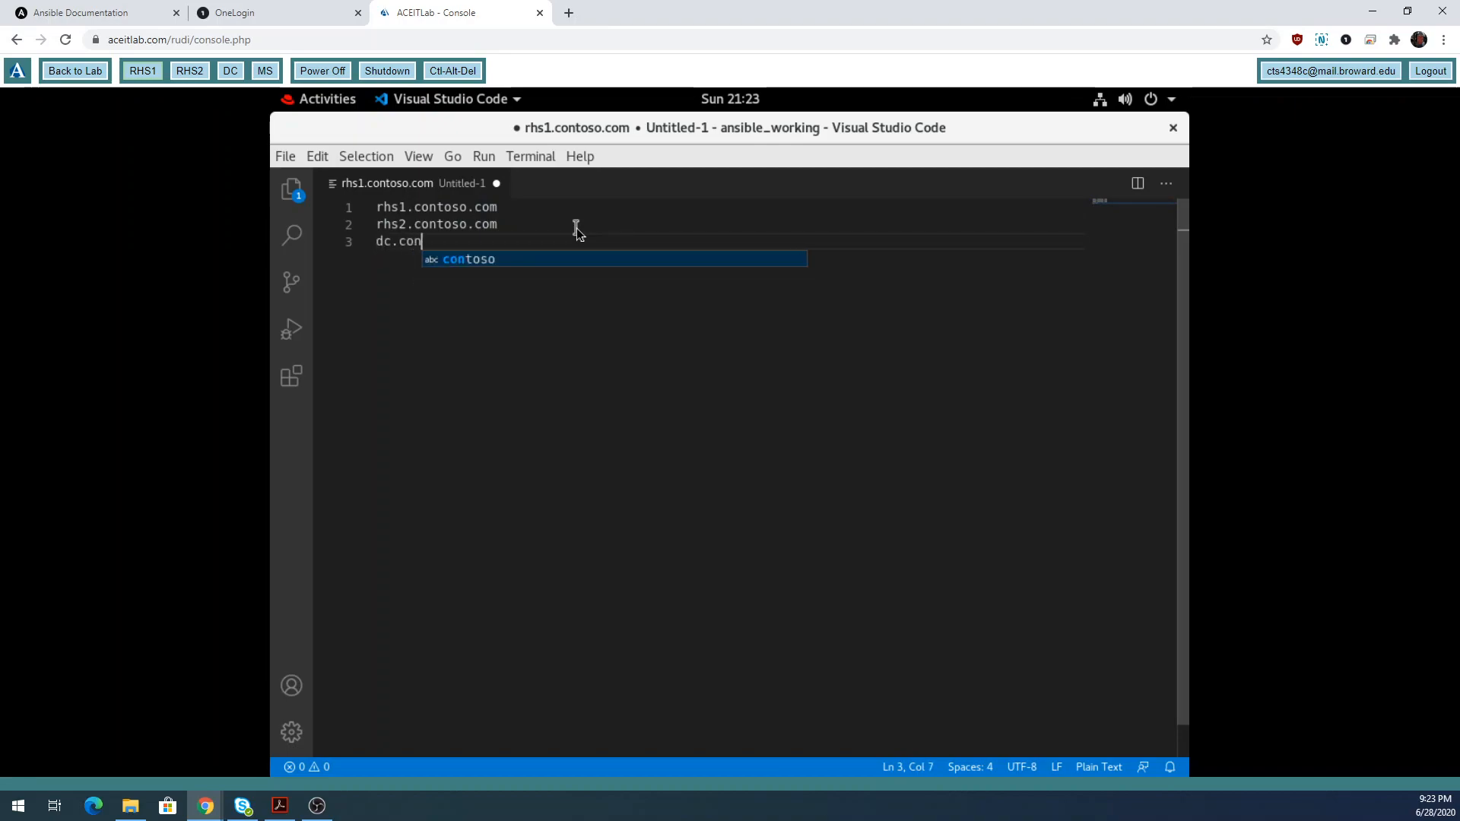
{"action": "type", "text": "toso.com"}
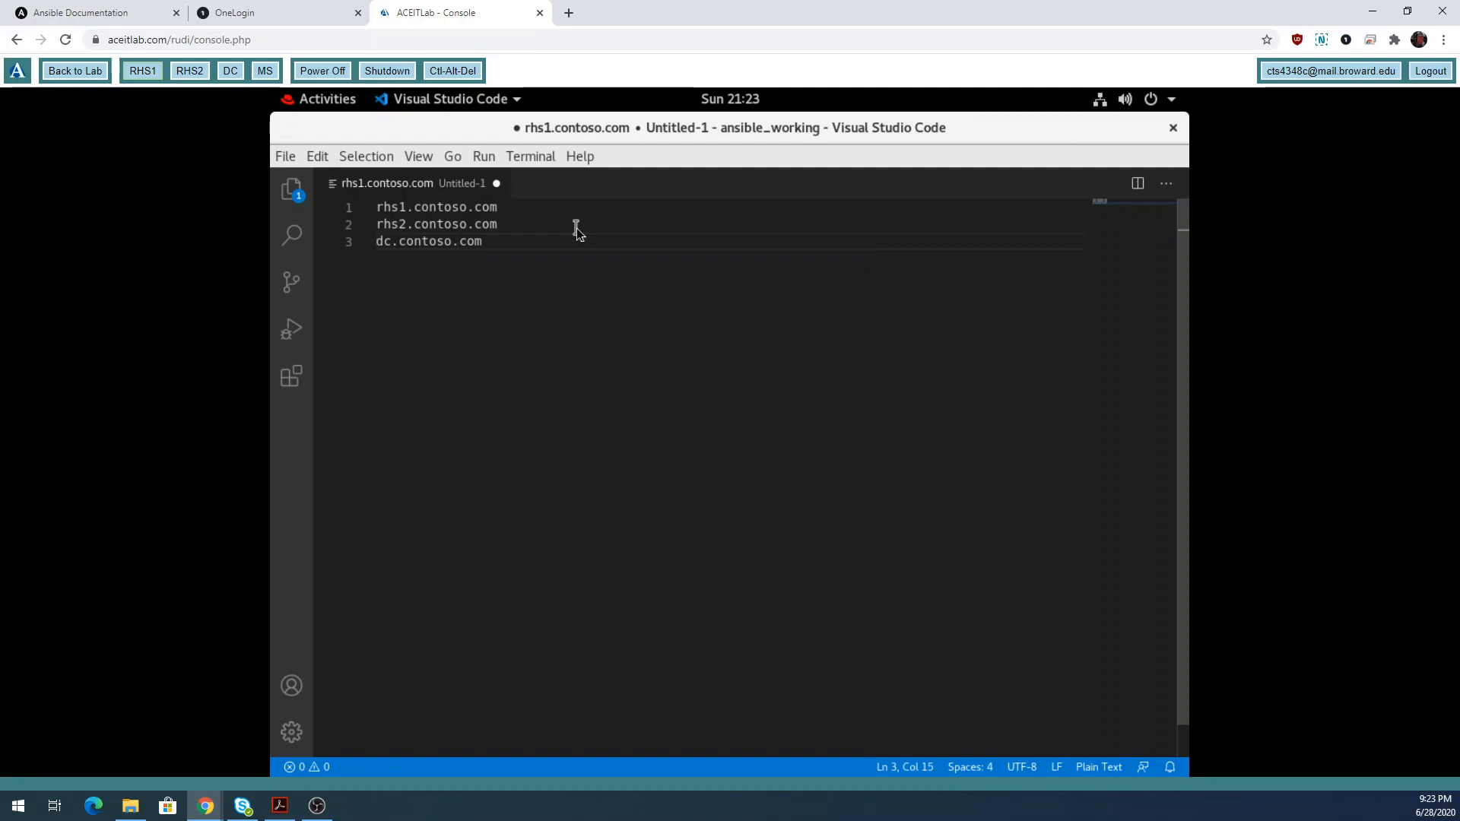
{"action": "key", "text": "Return"}
{"action": "type", "text": "ms.con"}
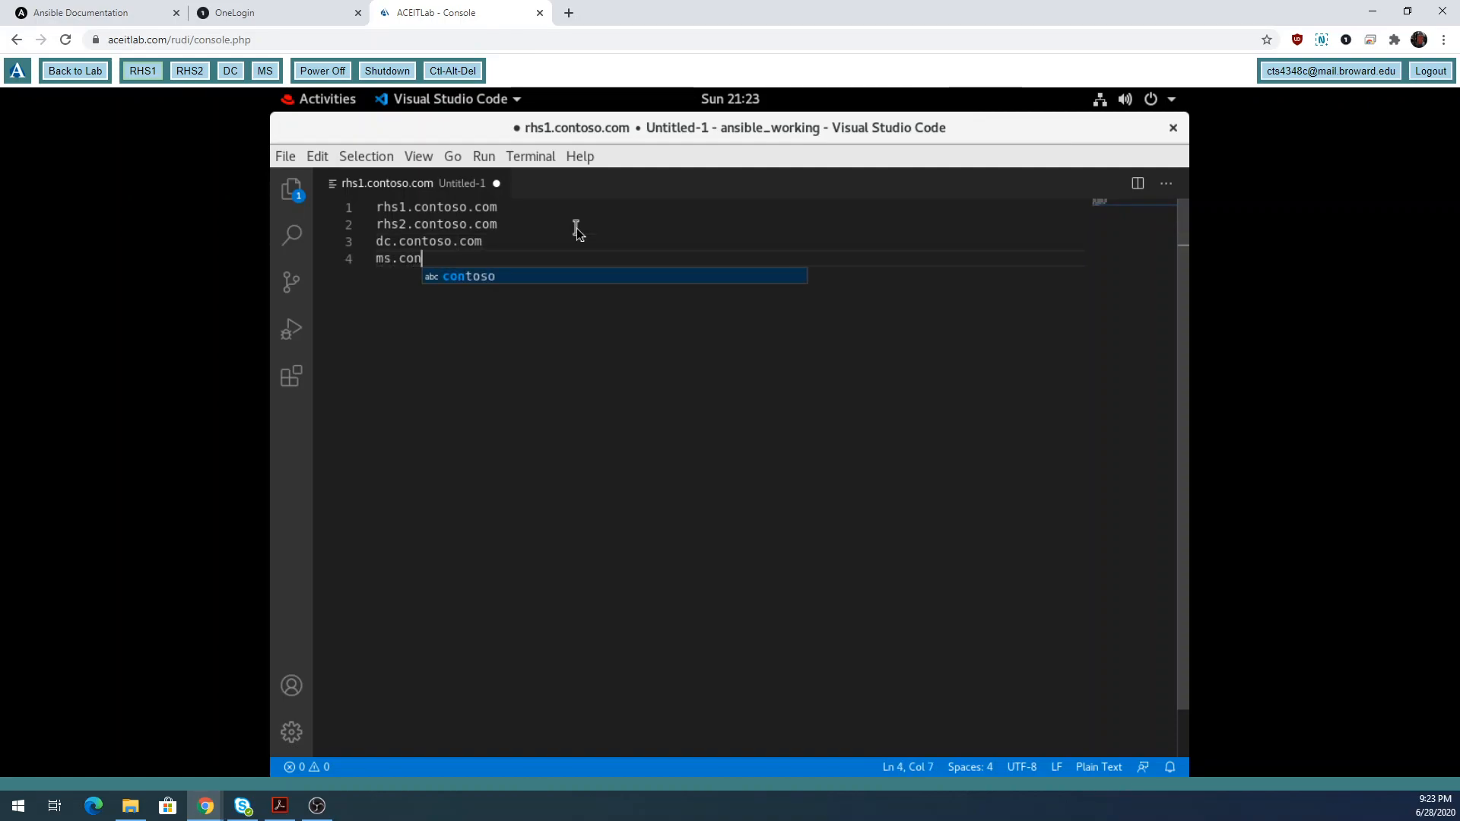
{"action": "type", "text": "toso.c"}
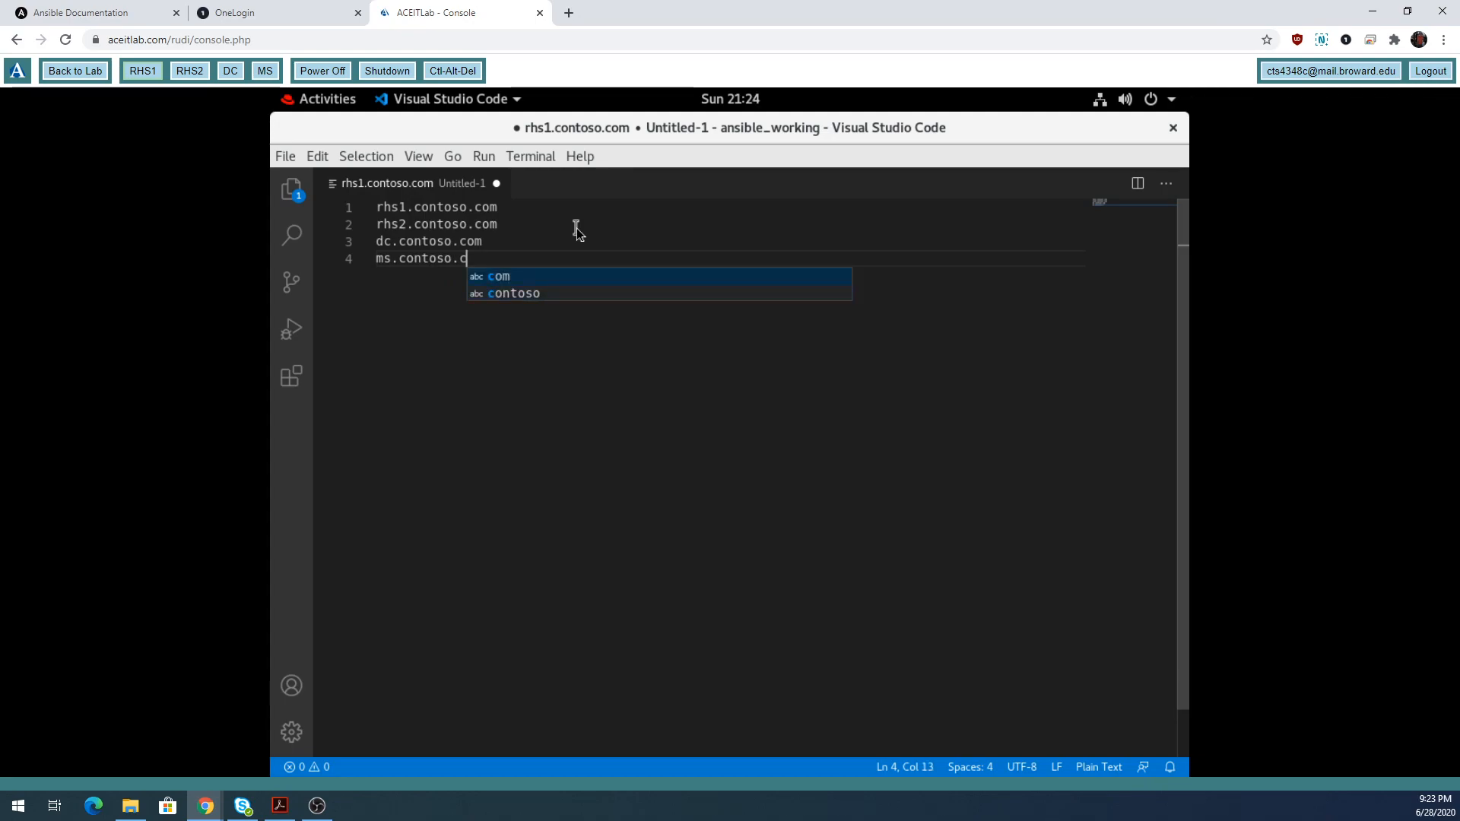
{"action": "key", "text": "Return"}
{"action": "key", "text": "Return"}
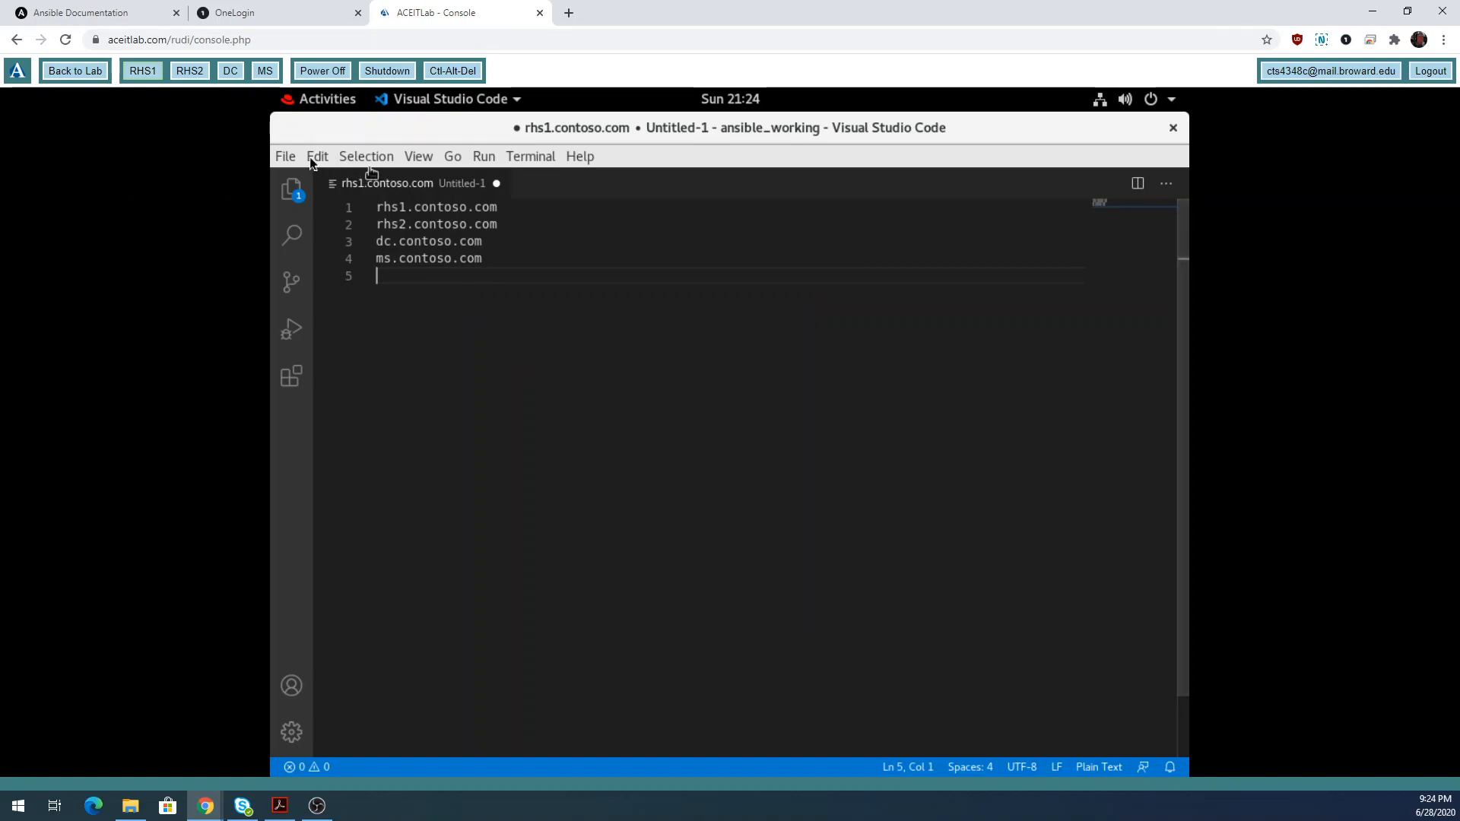
Save the untitled host list as 'inventory' in ansible_working, then briefly check the Explorer.
{"action": "left_click", "coordinate": [287, 156]}
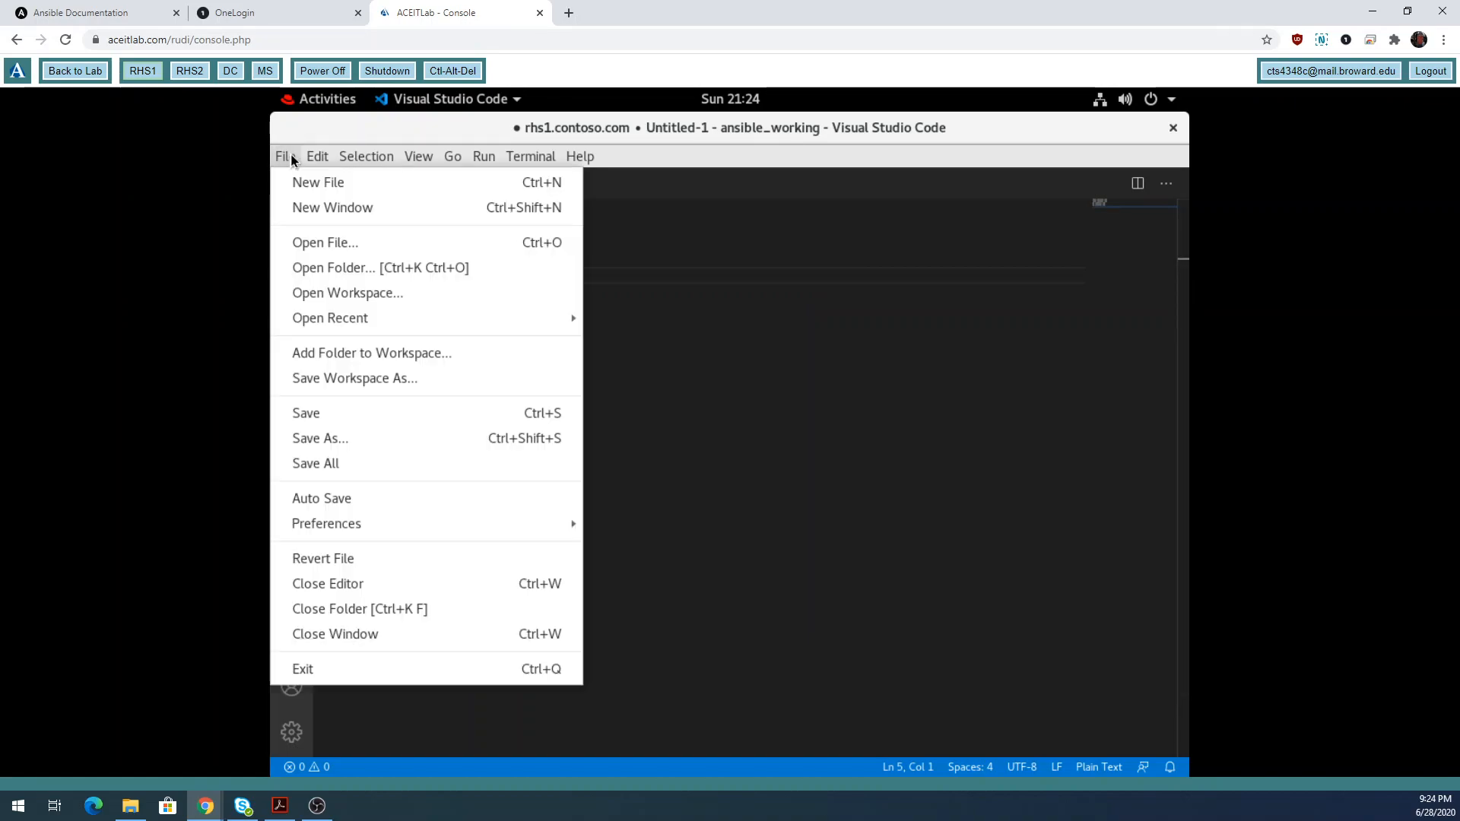
{"action": "left_click", "coordinate": [318, 426]}
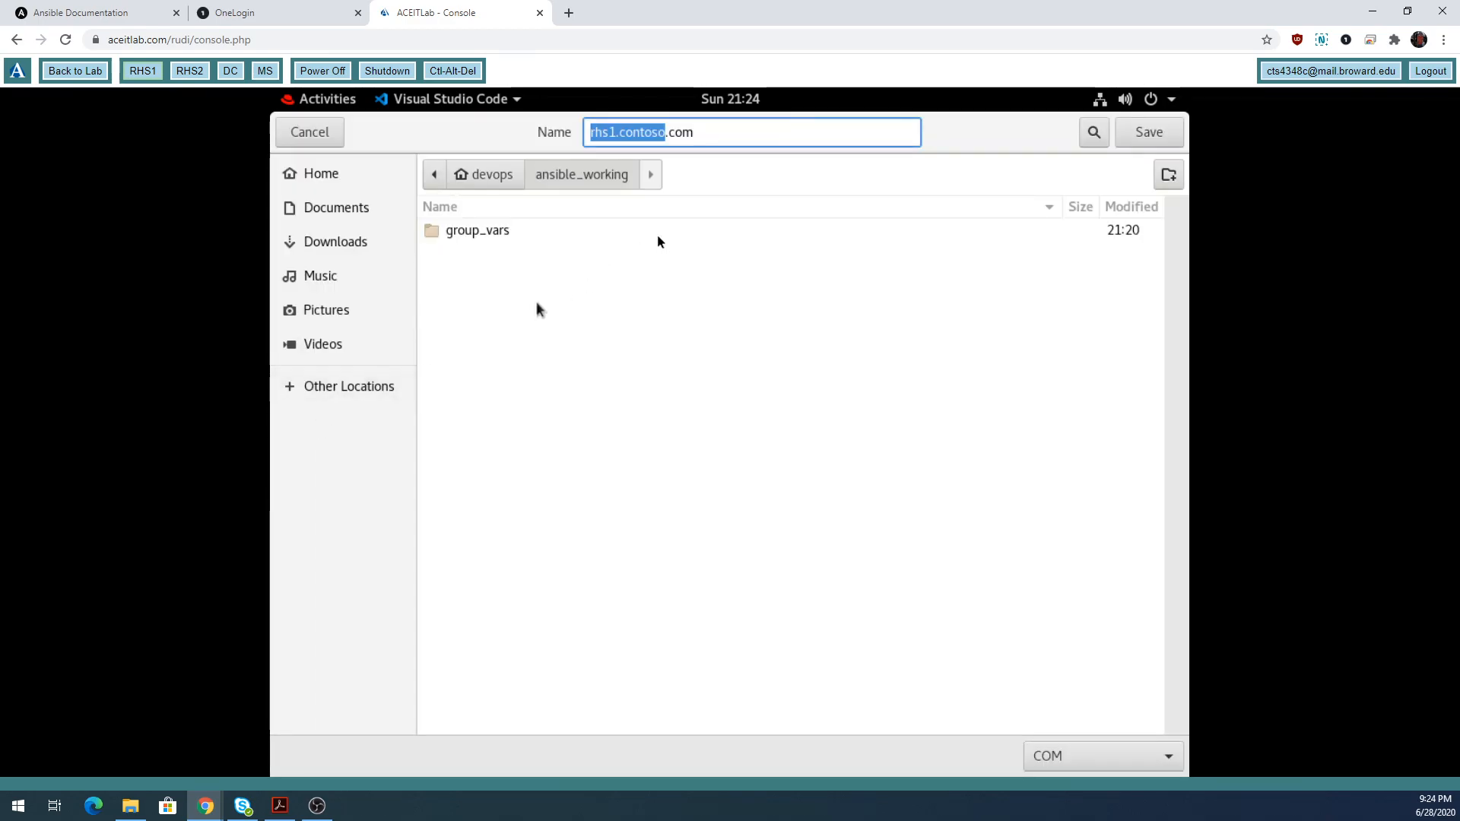
{"action": "left_click_drag", "start_coordinate": [727, 134], "coordinate": [559, 135]}
{"action": "type", "text": "inventory"}
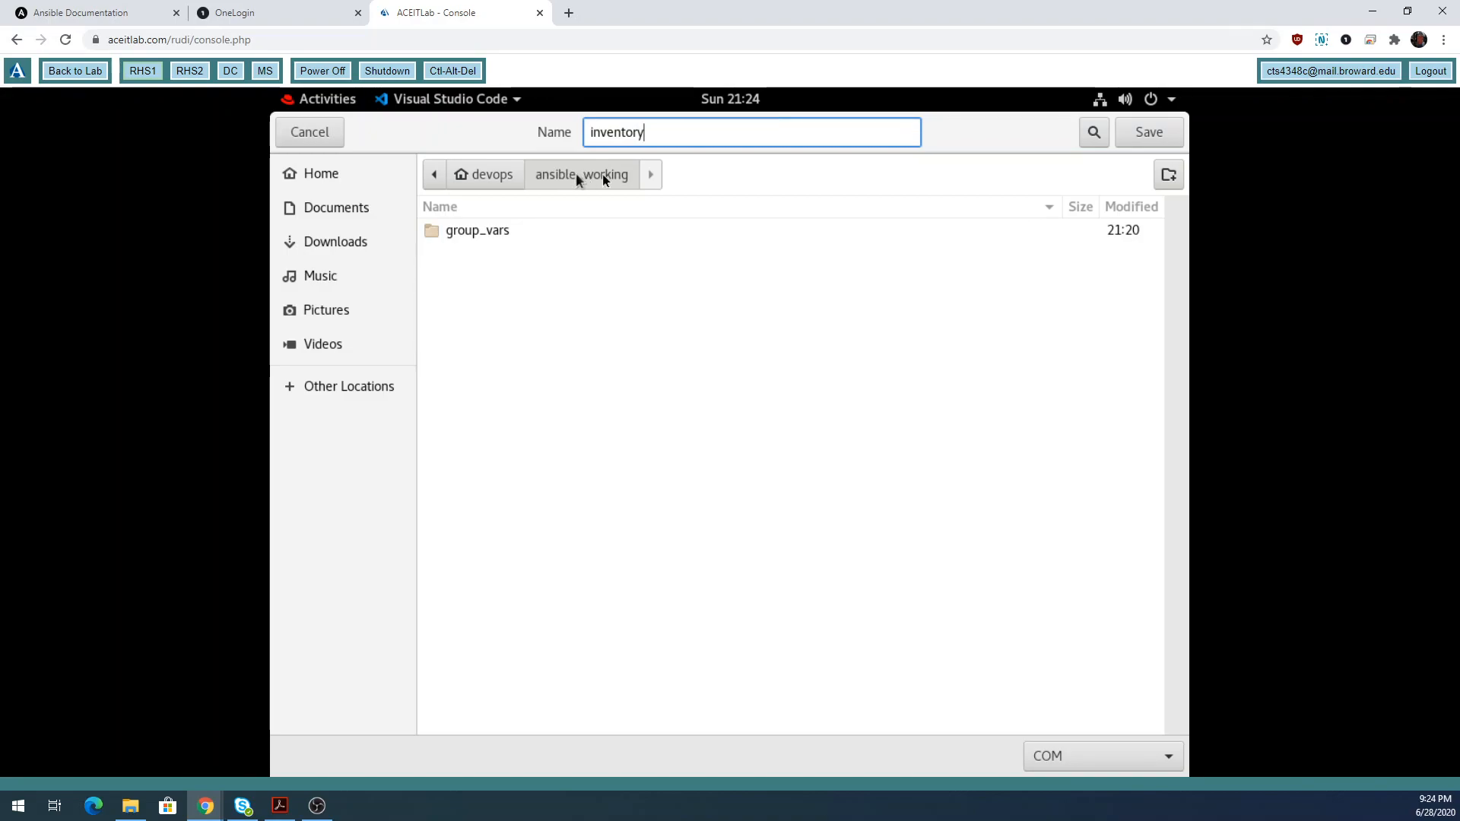
{"action": "left_click", "coordinate": [1150, 133]}
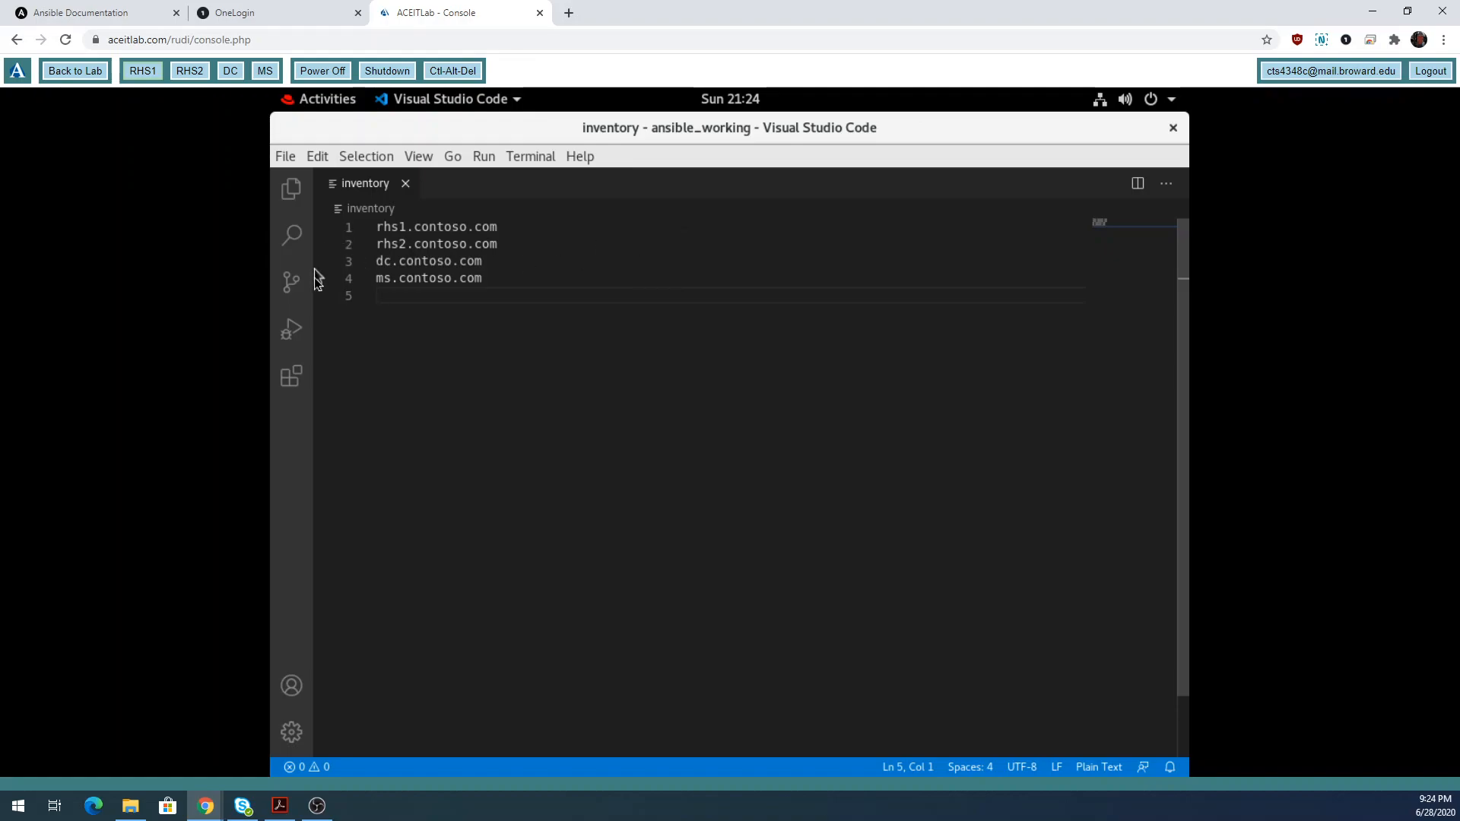
{"action": "left_click", "coordinate": [295, 203]}
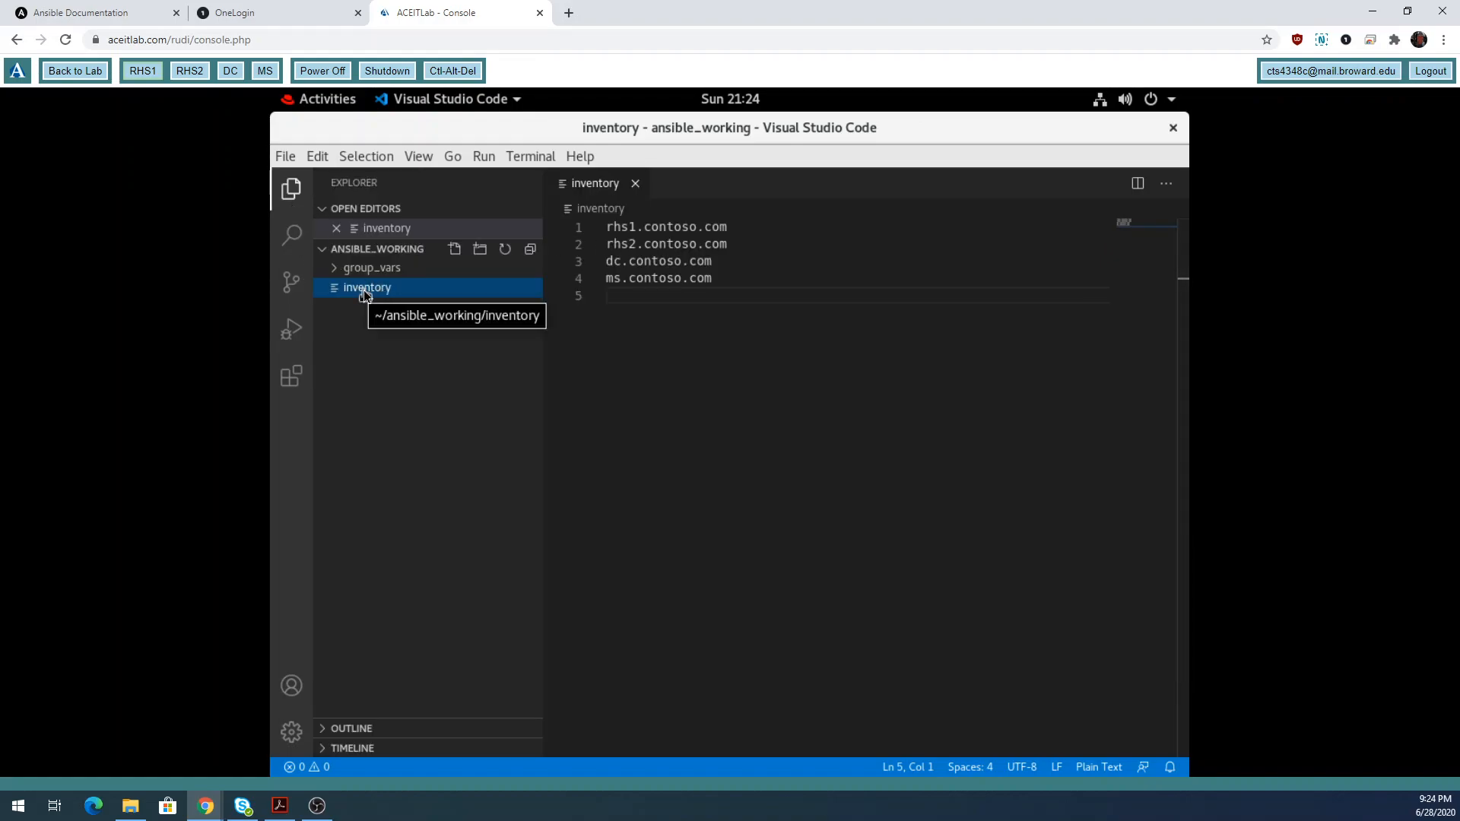
{"action": "left_click", "coordinate": [292, 189]}
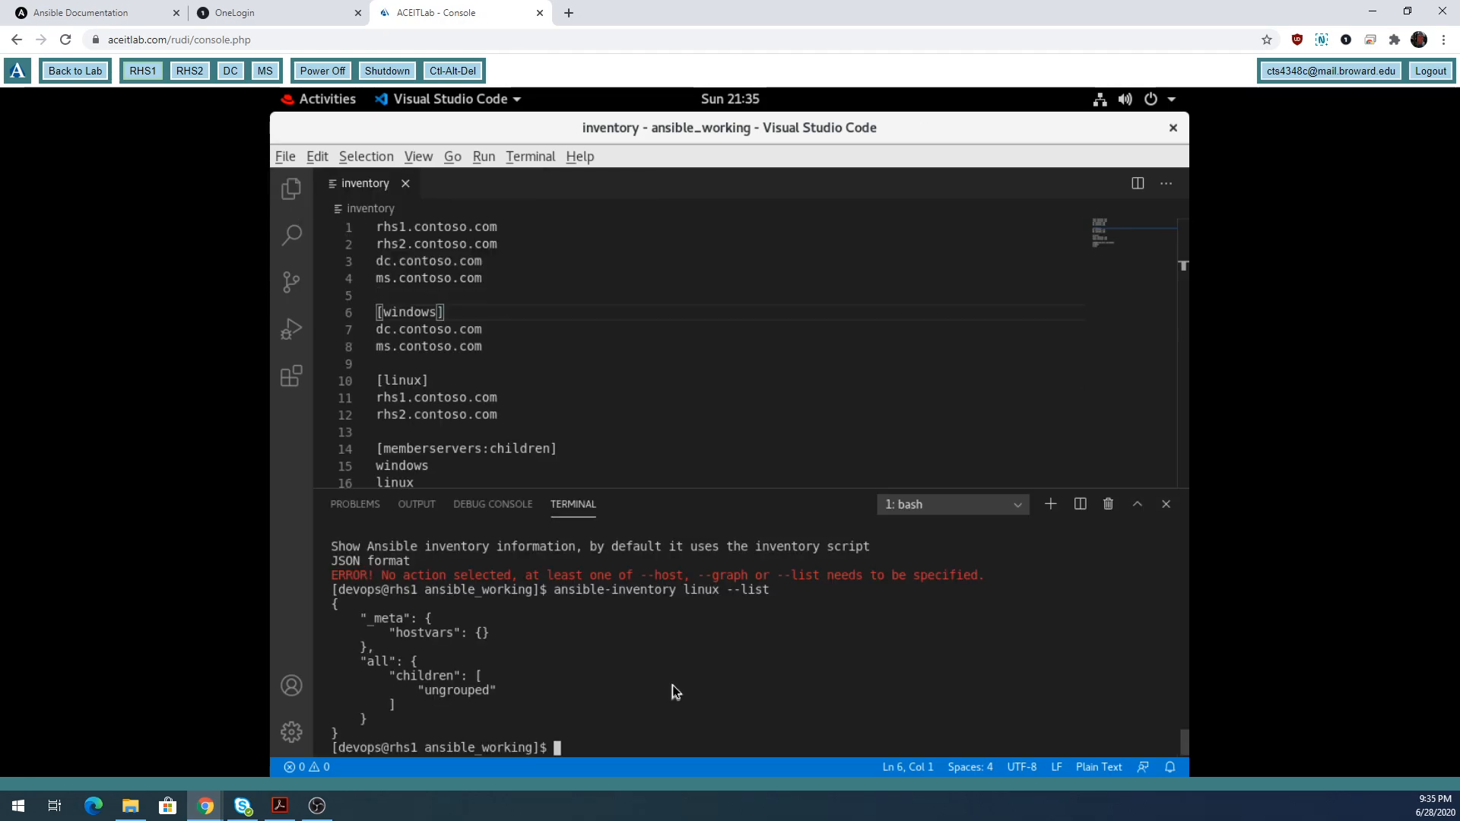
{"action": "key", "text": "ctrl+f"}
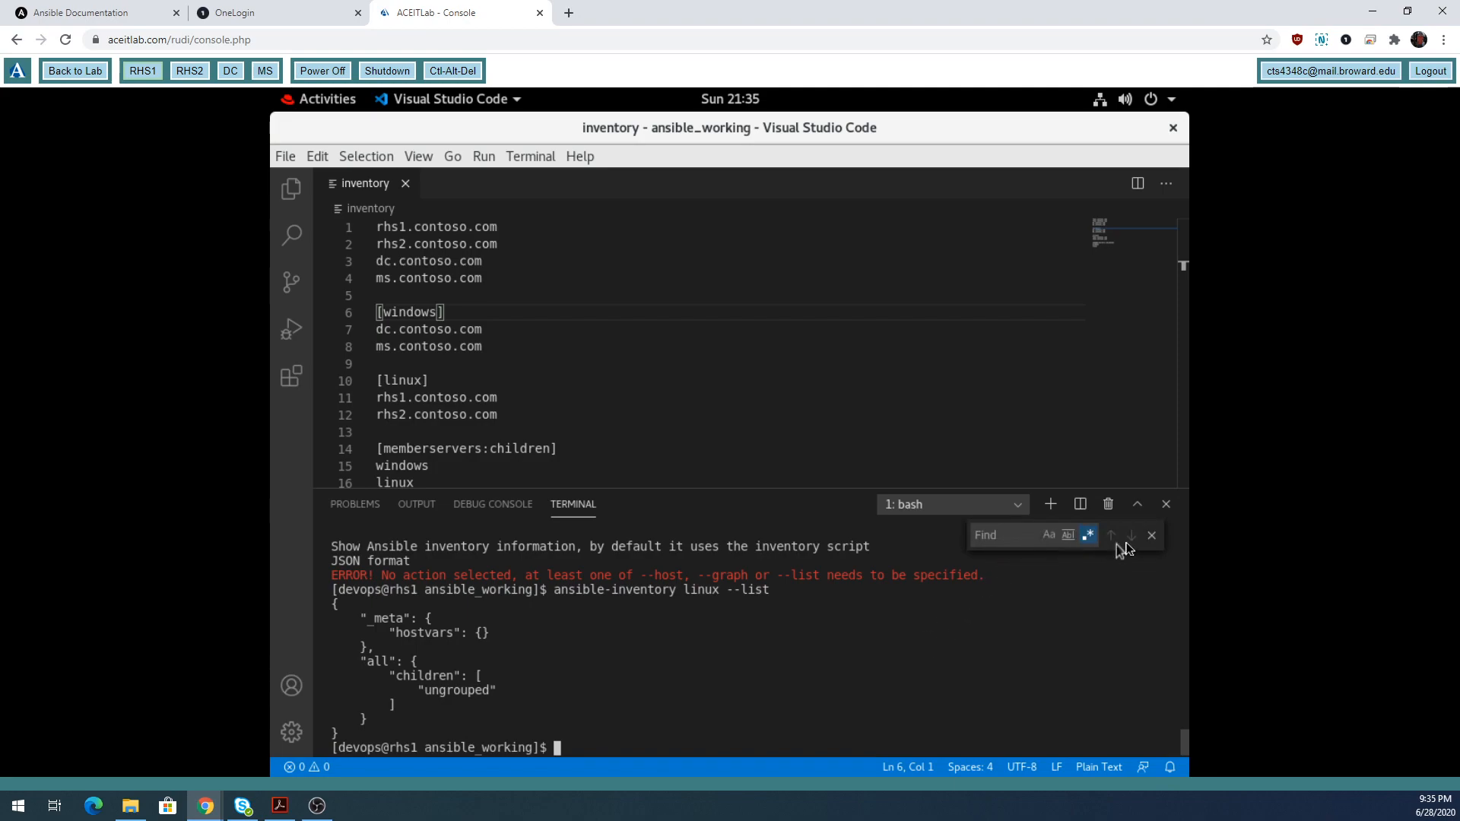
Run ansible-inventory --list in the integrated terminal and review the output.
{"action": "left_click", "coordinate": [1151, 535]}
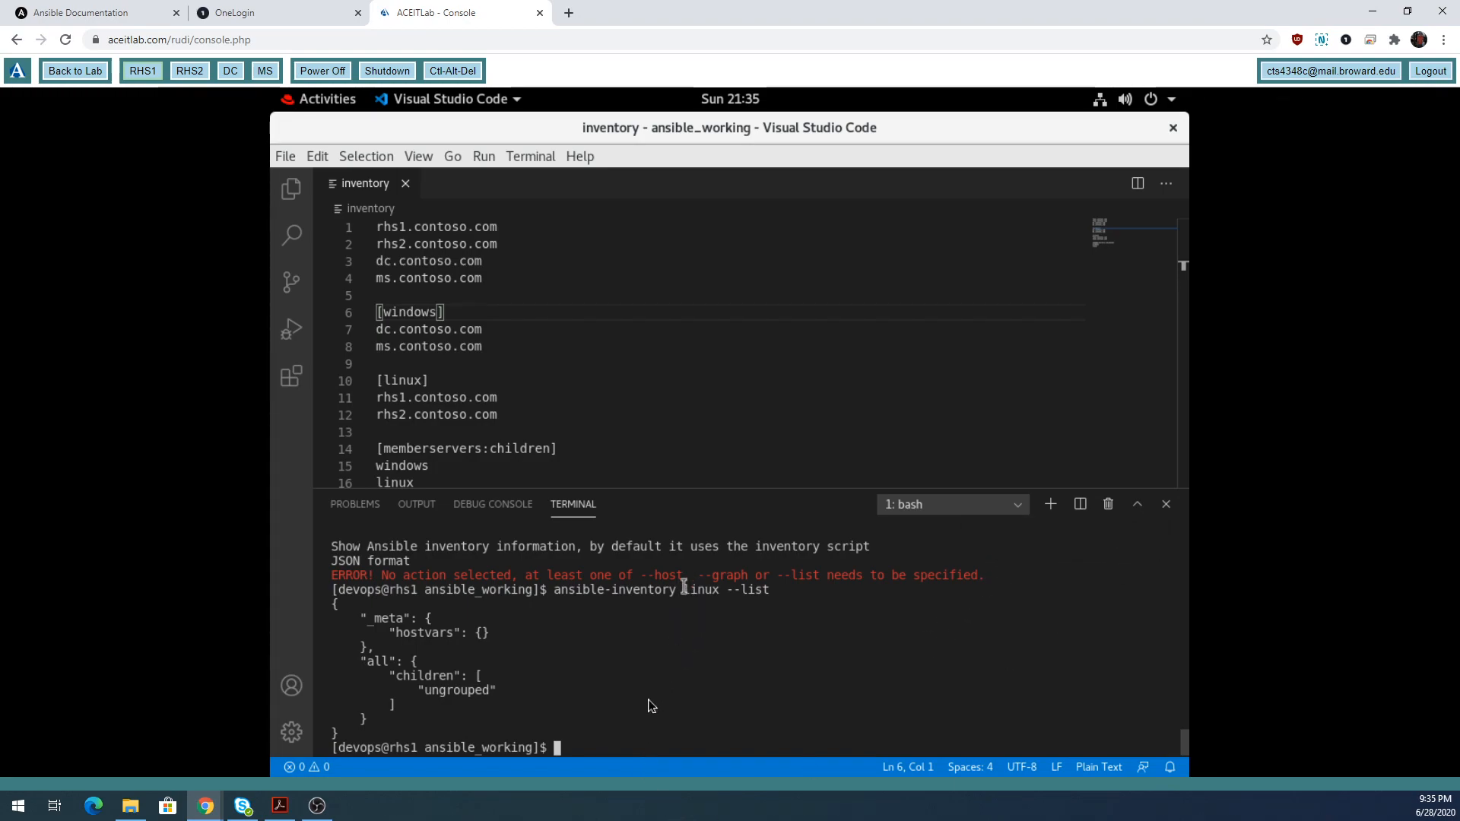
{"action": "type", "text": "ansible-inventory "}
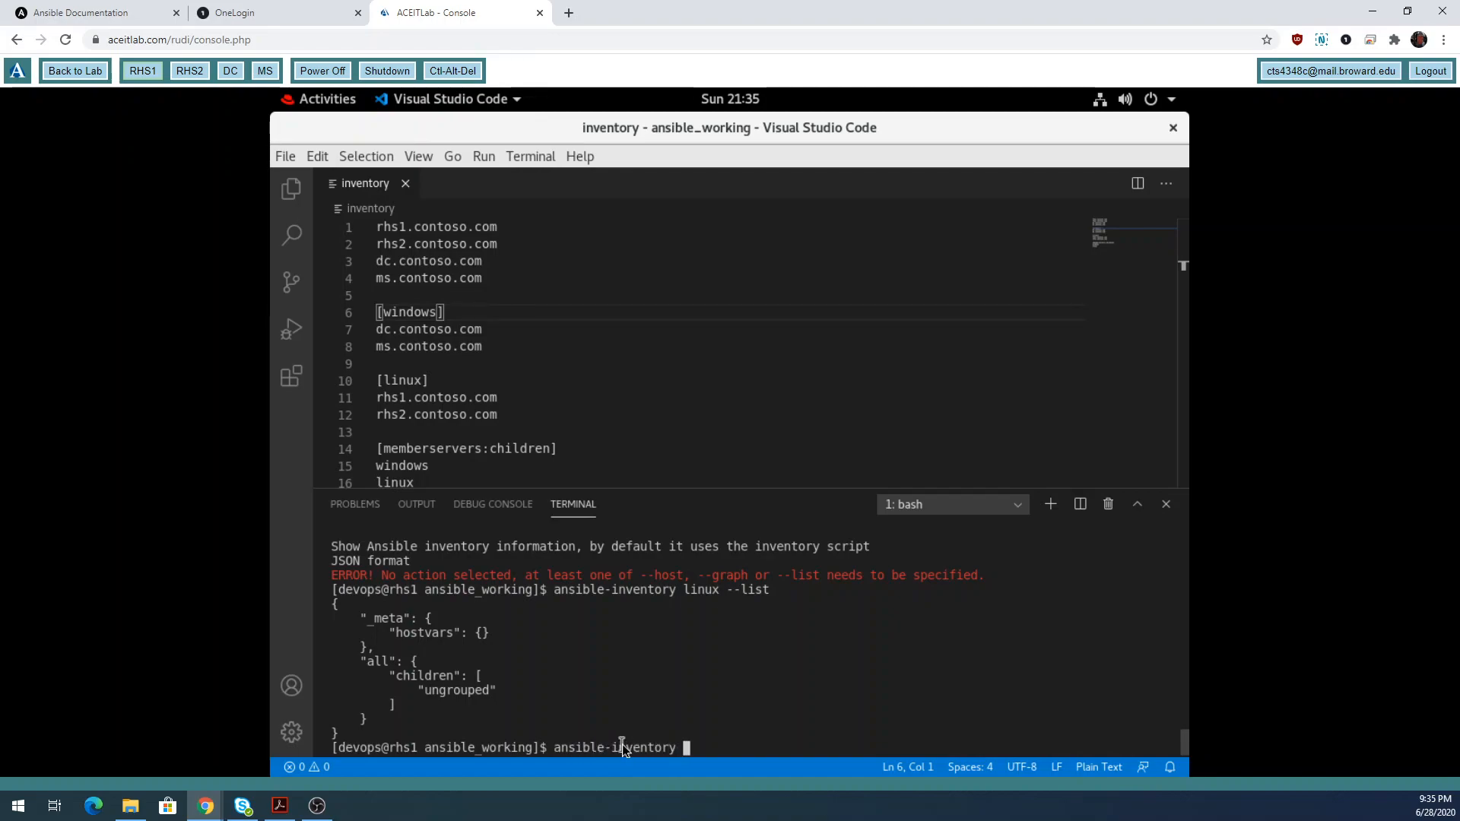
{"action": "type", "text": "--list"}
{"action": "key", "text": "Return"}
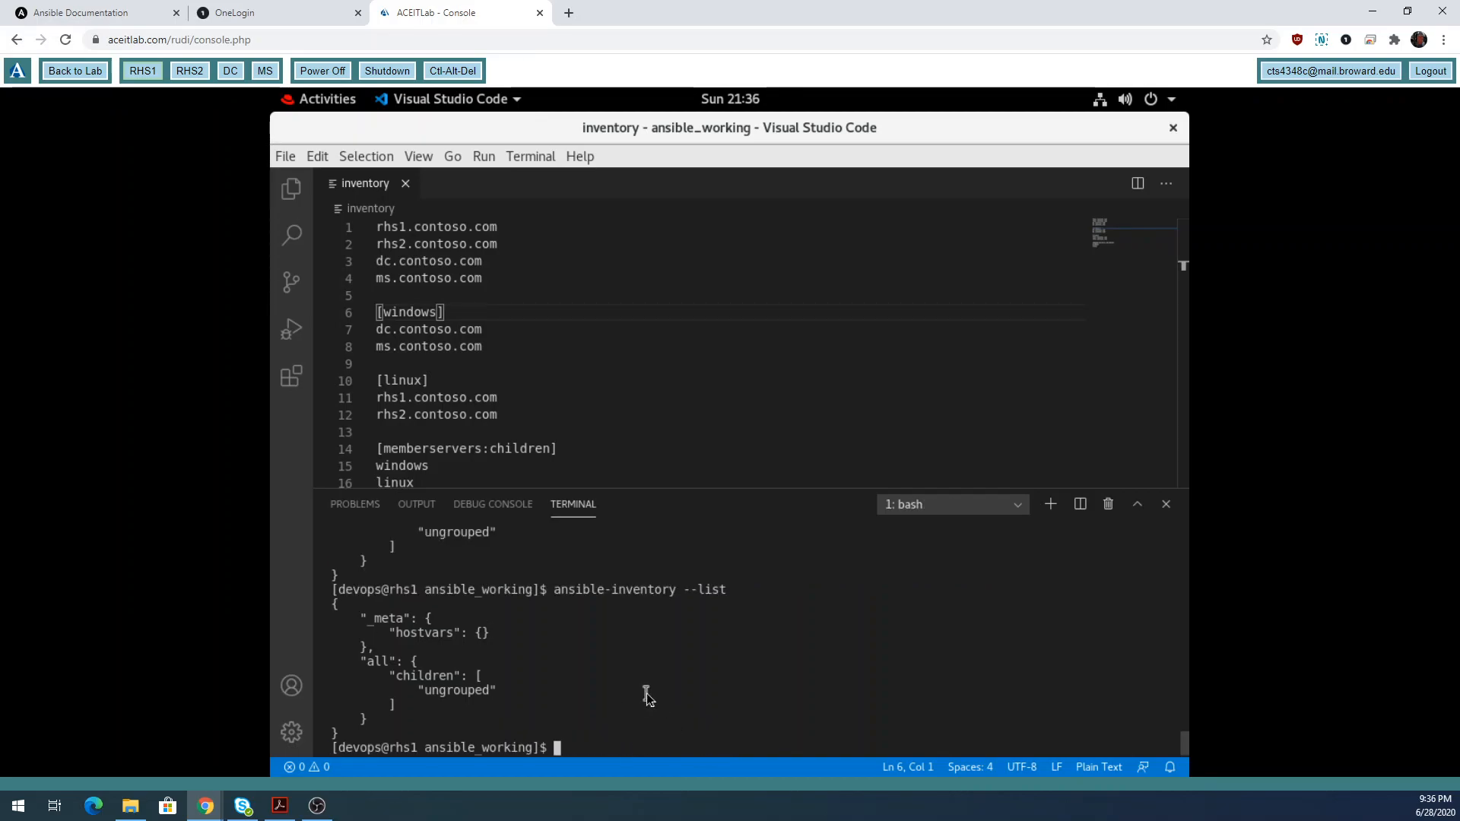
{"action": "scroll", "coordinate": [647, 692], "scroll_direction": "up", "scroll_amount": 3}
{"action": "scroll", "coordinate": [527, 668], "scroll_direction": "down", "scroll_amount": 5}
Rerun the inventory listing with -i inventory to show the linux and windows groups.
{"action": "key", "text": "Up"}
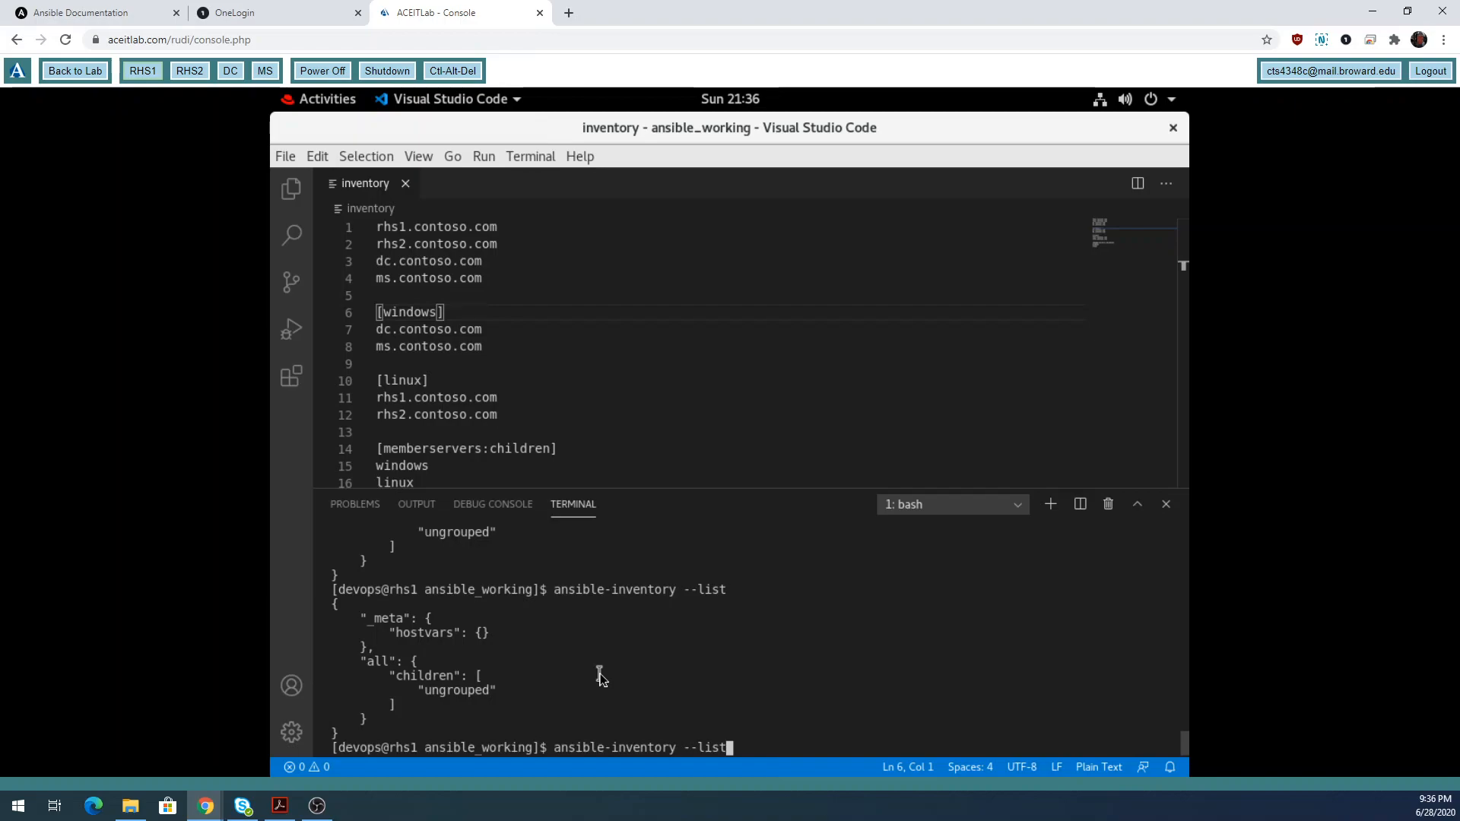
{"action": "key", "text": "Up"}
{"action": "type", "text": "-i inventory"}
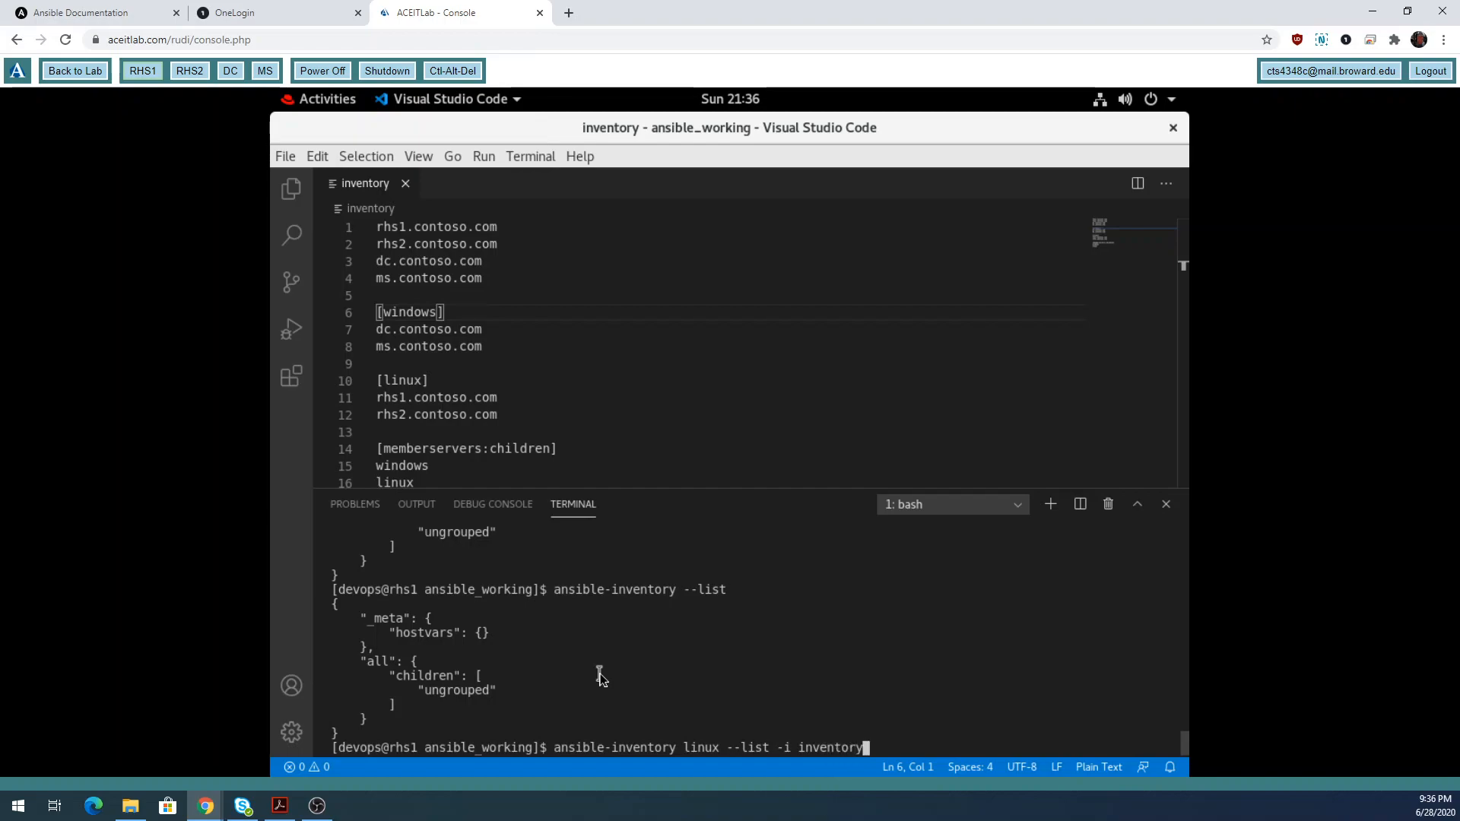
{"action": "key", "text": "Return"}
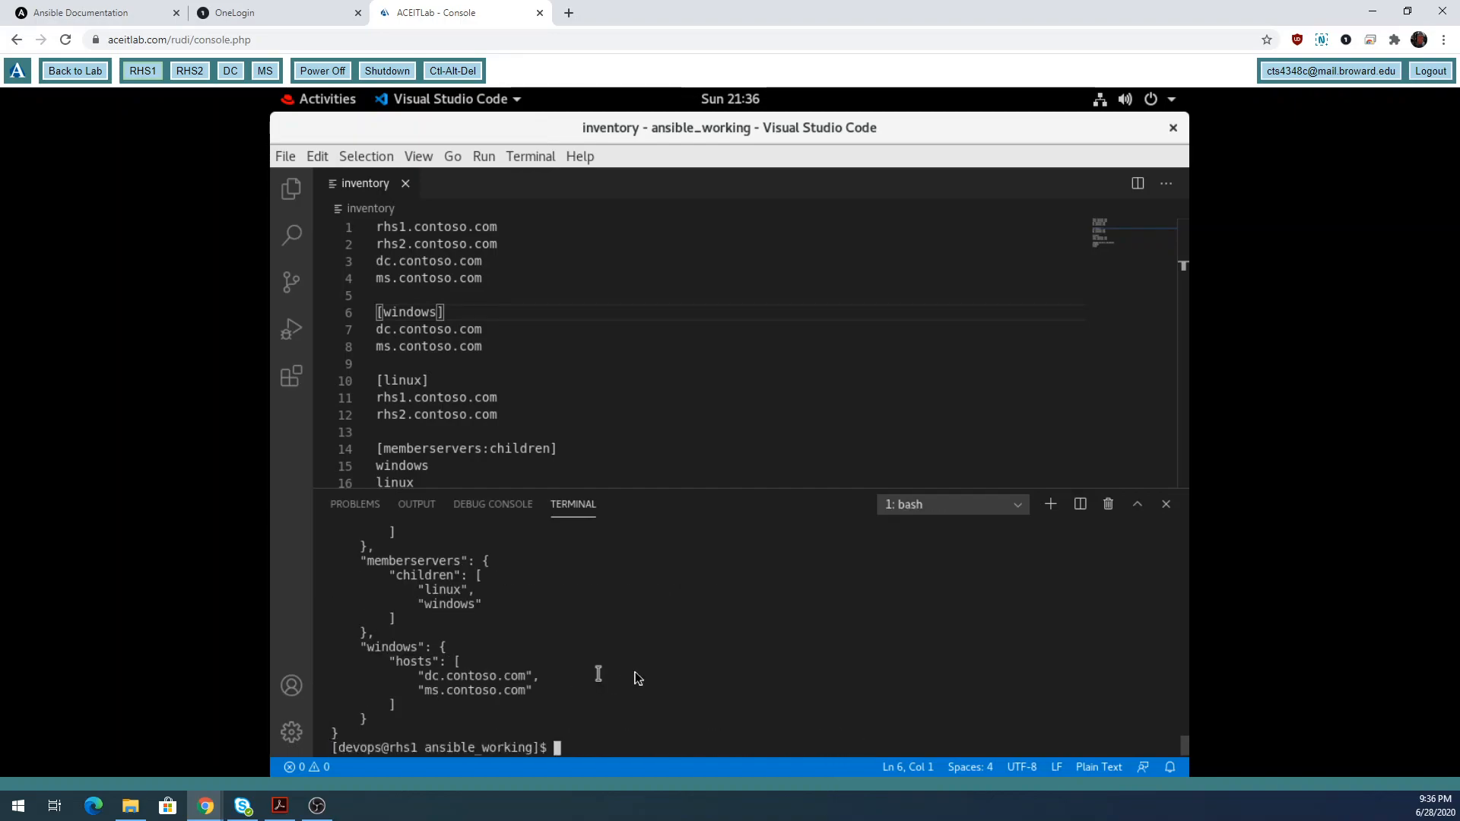
Review the JSON inventory output, then run json, which returns command not found.
{"action": "scroll", "coordinate": [636, 673], "scroll_direction": "up", "scroll_amount": 3}
{"action": "scroll", "coordinate": [637, 673], "scroll_direction": "up", "scroll_amount": 4}
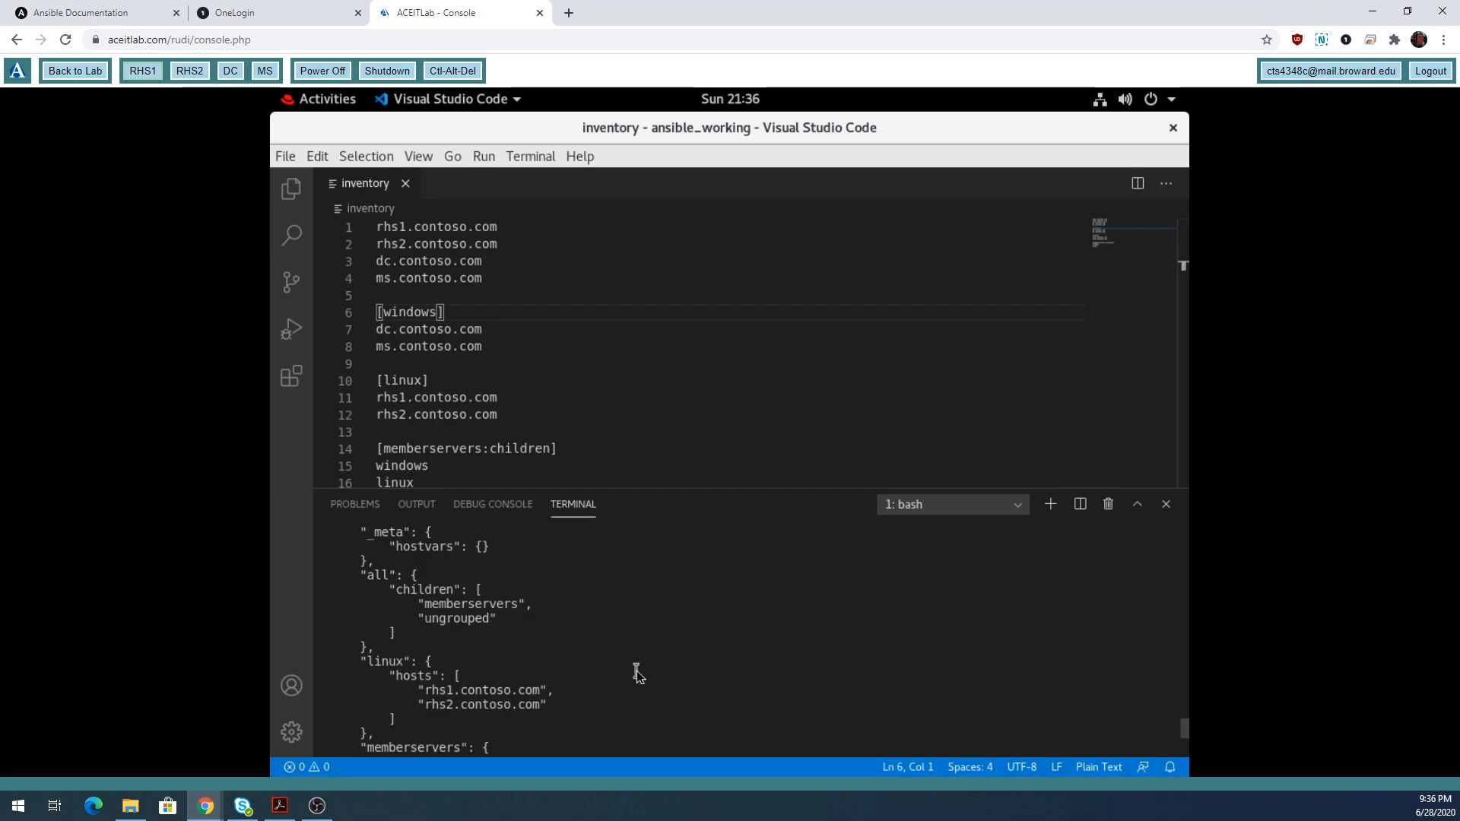
{"action": "scroll", "coordinate": [637, 673], "scroll_direction": "down", "scroll_amount": 1}
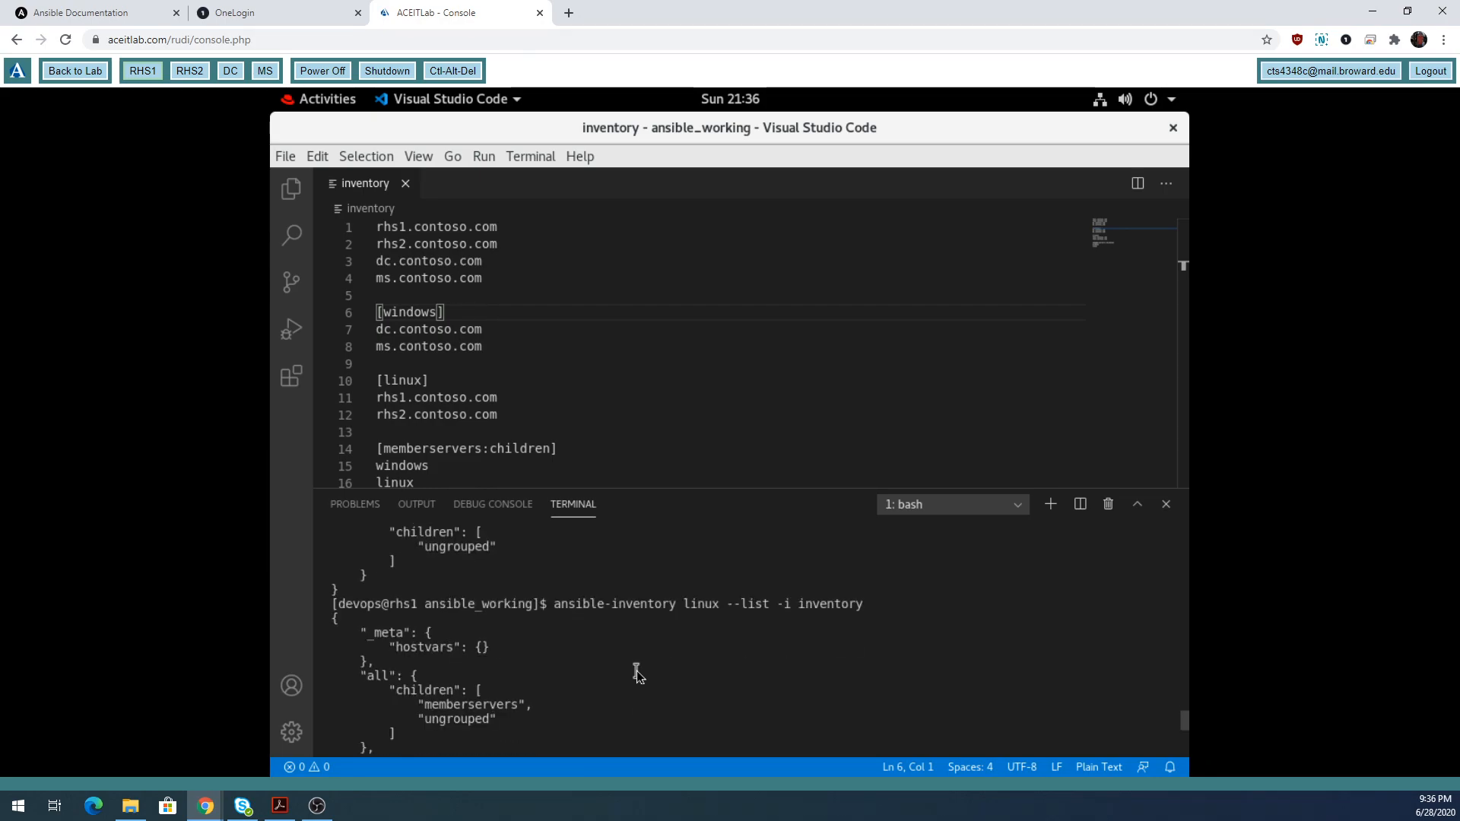
{"action": "scroll", "coordinate": [637, 673], "scroll_direction": "down", "scroll_amount": 3}
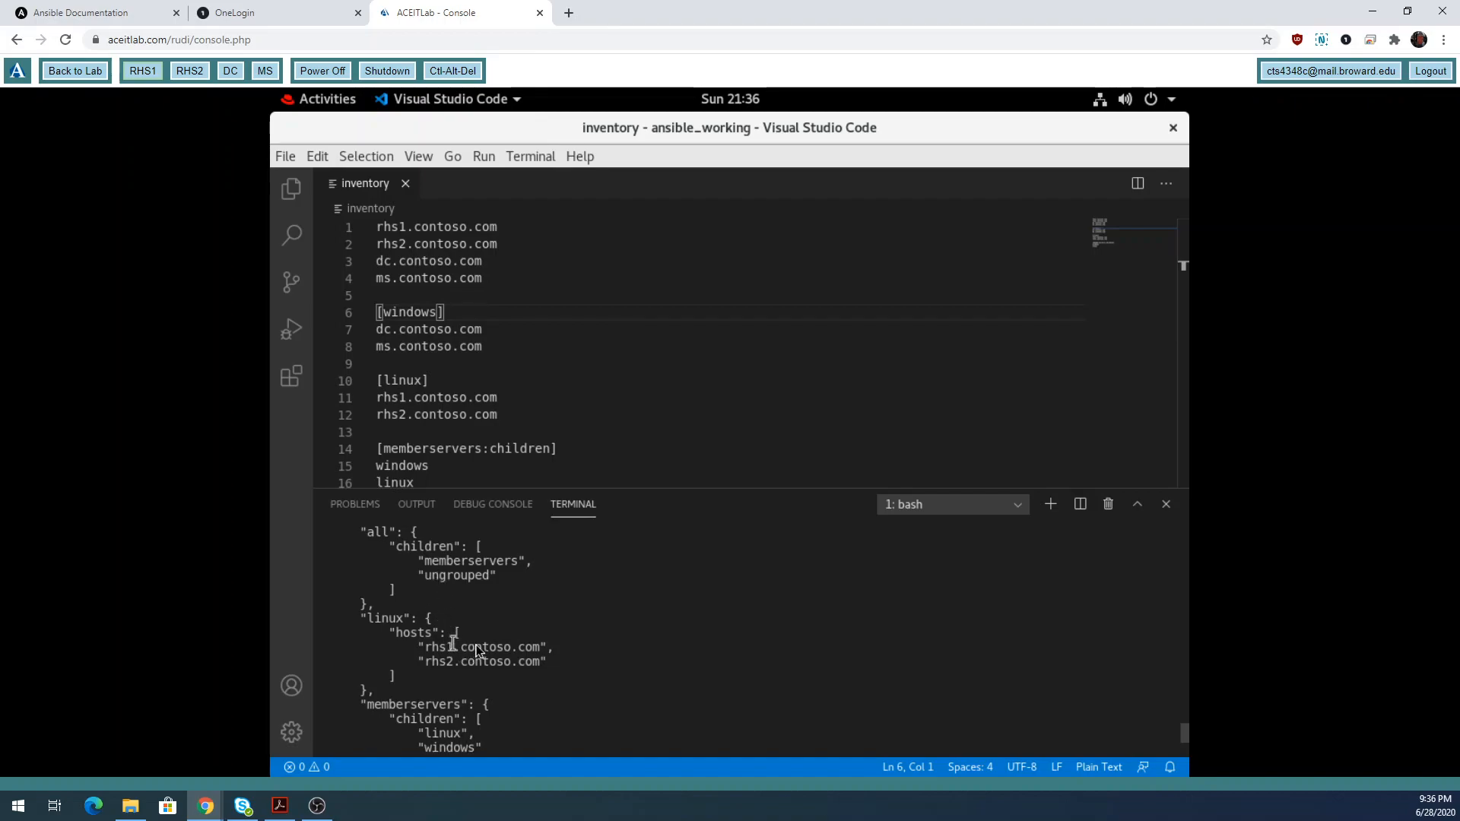
{"action": "scroll", "coordinate": [469, 644], "scroll_direction": "down", "scroll_amount": 3}
{"action": "type", "text": "json"}
{"action": "key", "text": "Return"}
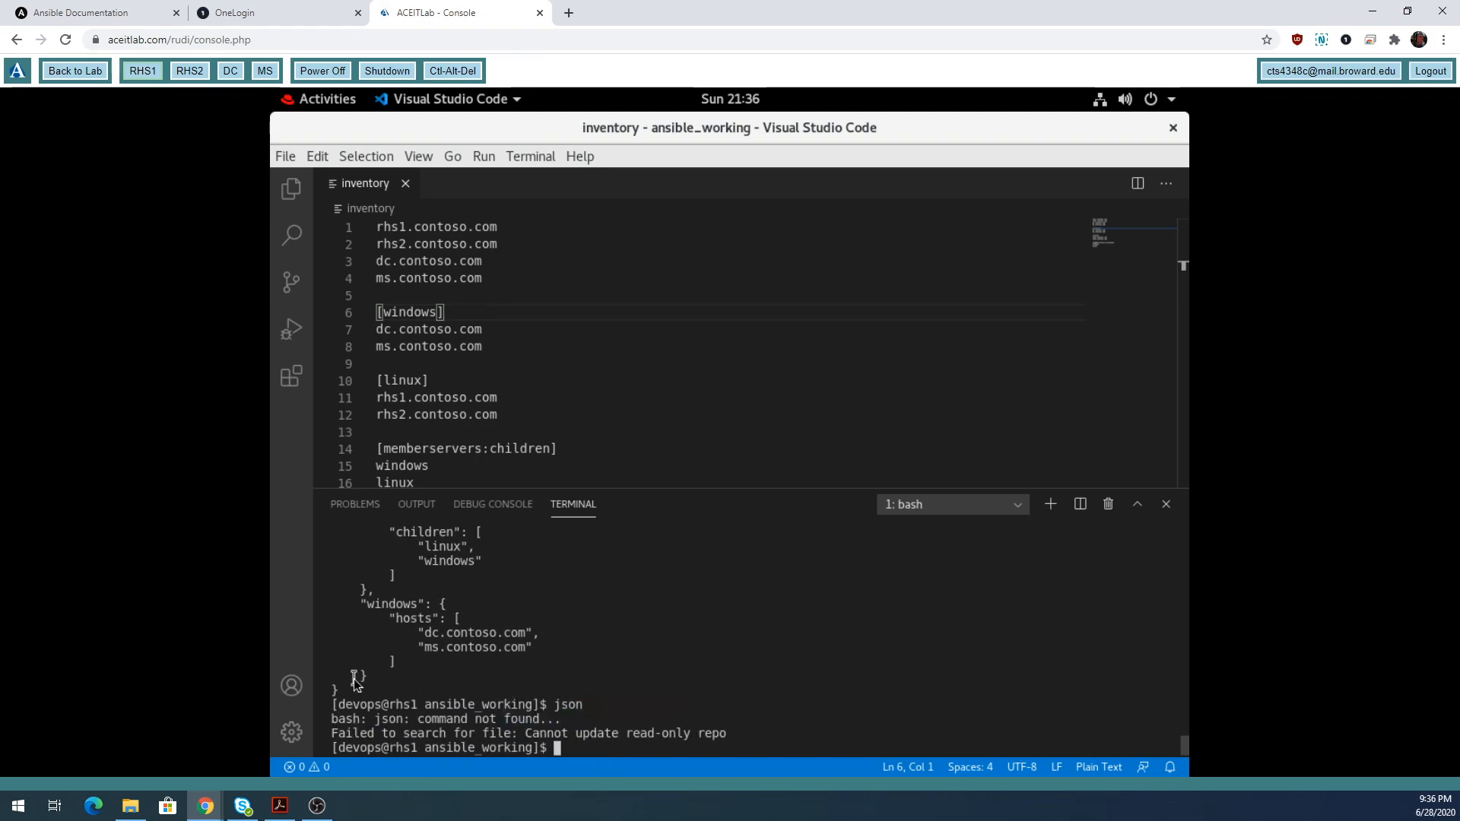
Point out the _meta, empty hostvars, and linux group's rhs1 and rhs2 hosts in the JSON.
{"action": "left_click_drag", "start_coordinate": [347, 690], "coordinate": [329, 692]}
{"action": "scroll", "coordinate": [441, 693], "scroll_direction": "up", "scroll_amount": 7}
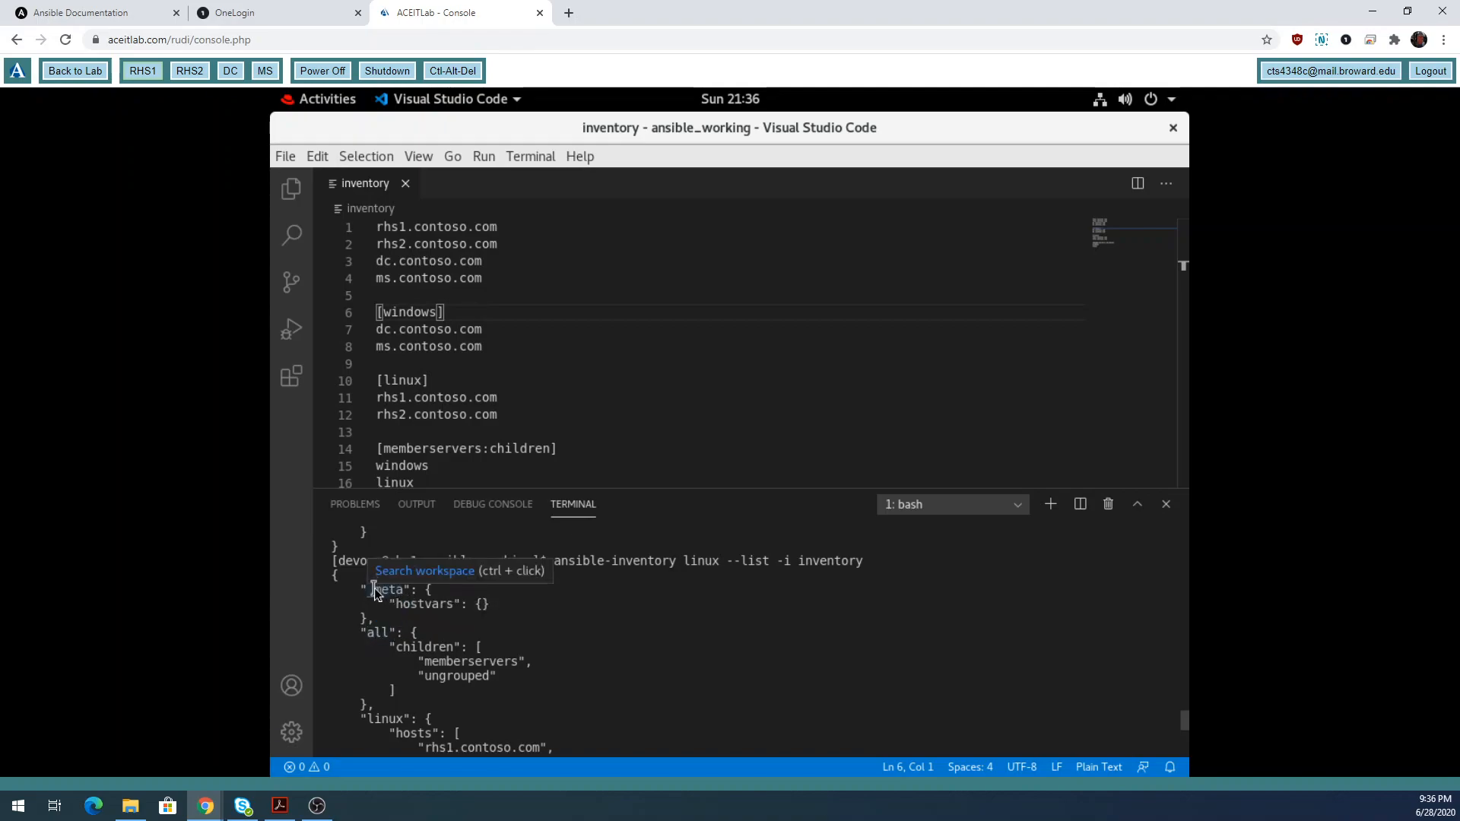
{"action": "left_click_drag", "start_coordinate": [364, 593], "coordinate": [467, 604]}
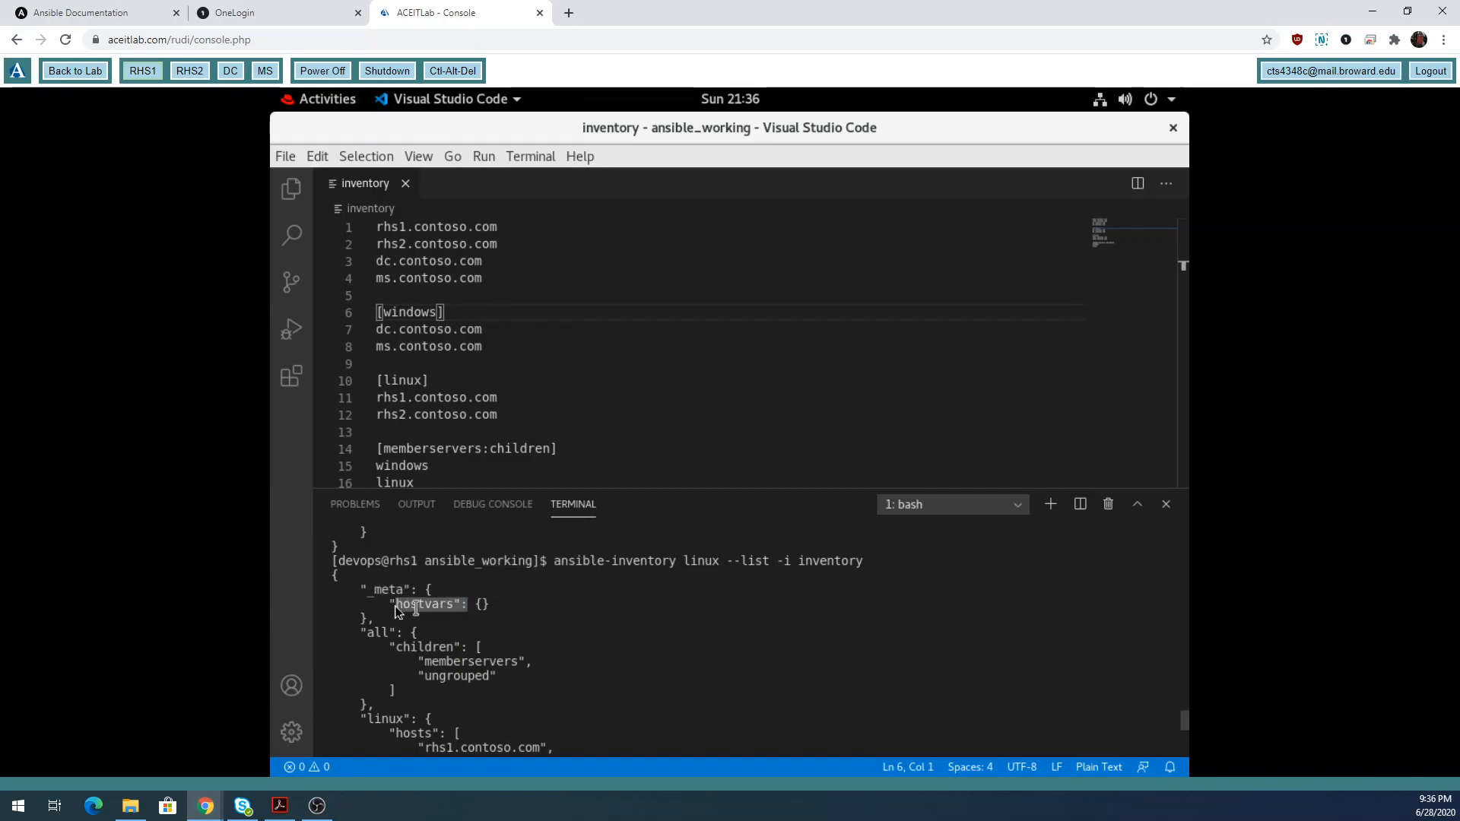
{"action": "left_click_drag", "start_coordinate": [362, 591], "coordinate": [410, 596]}
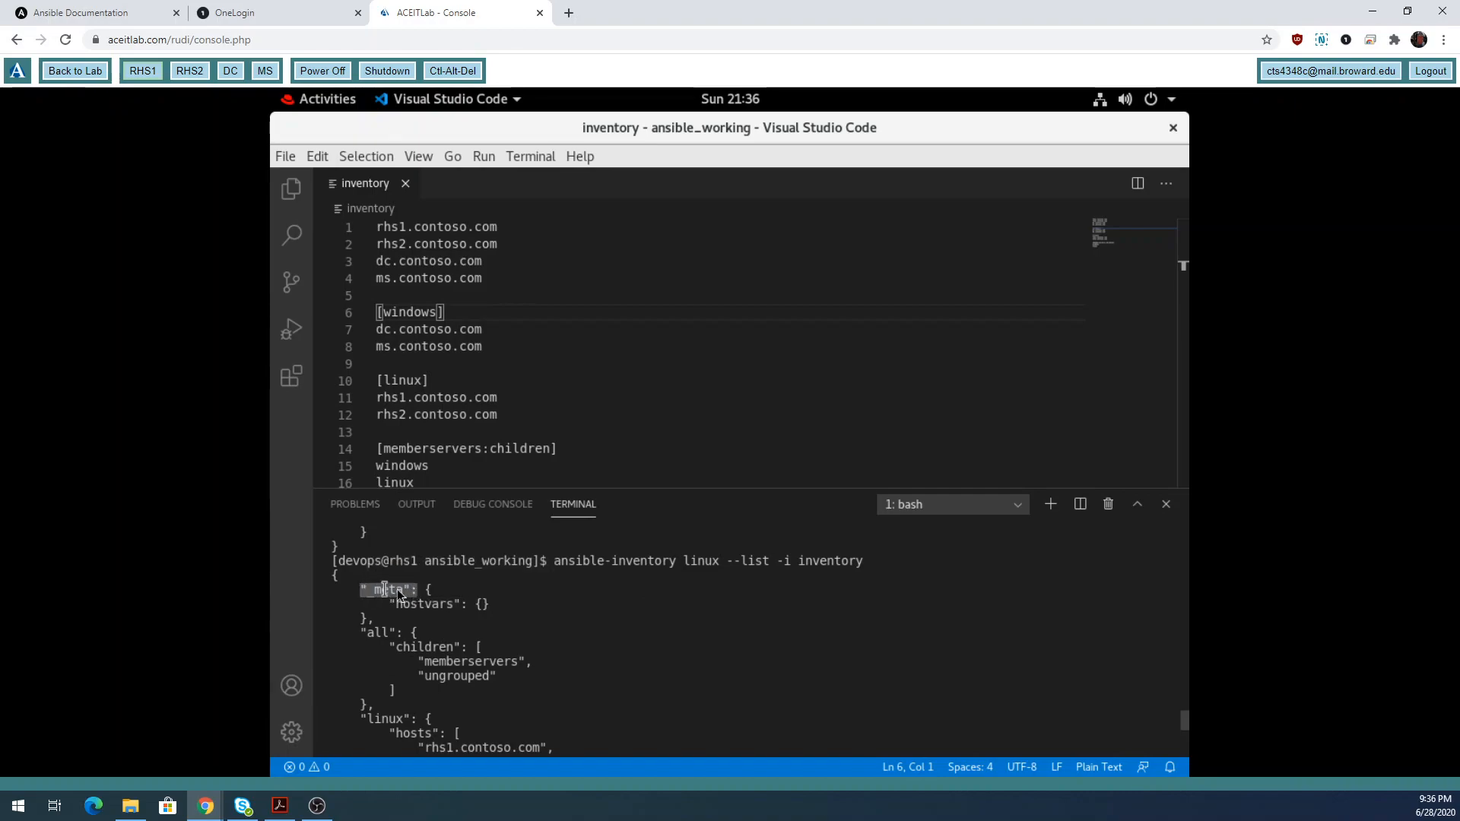
{"action": "left_click_drag", "start_coordinate": [426, 592], "coordinate": [471, 609]}
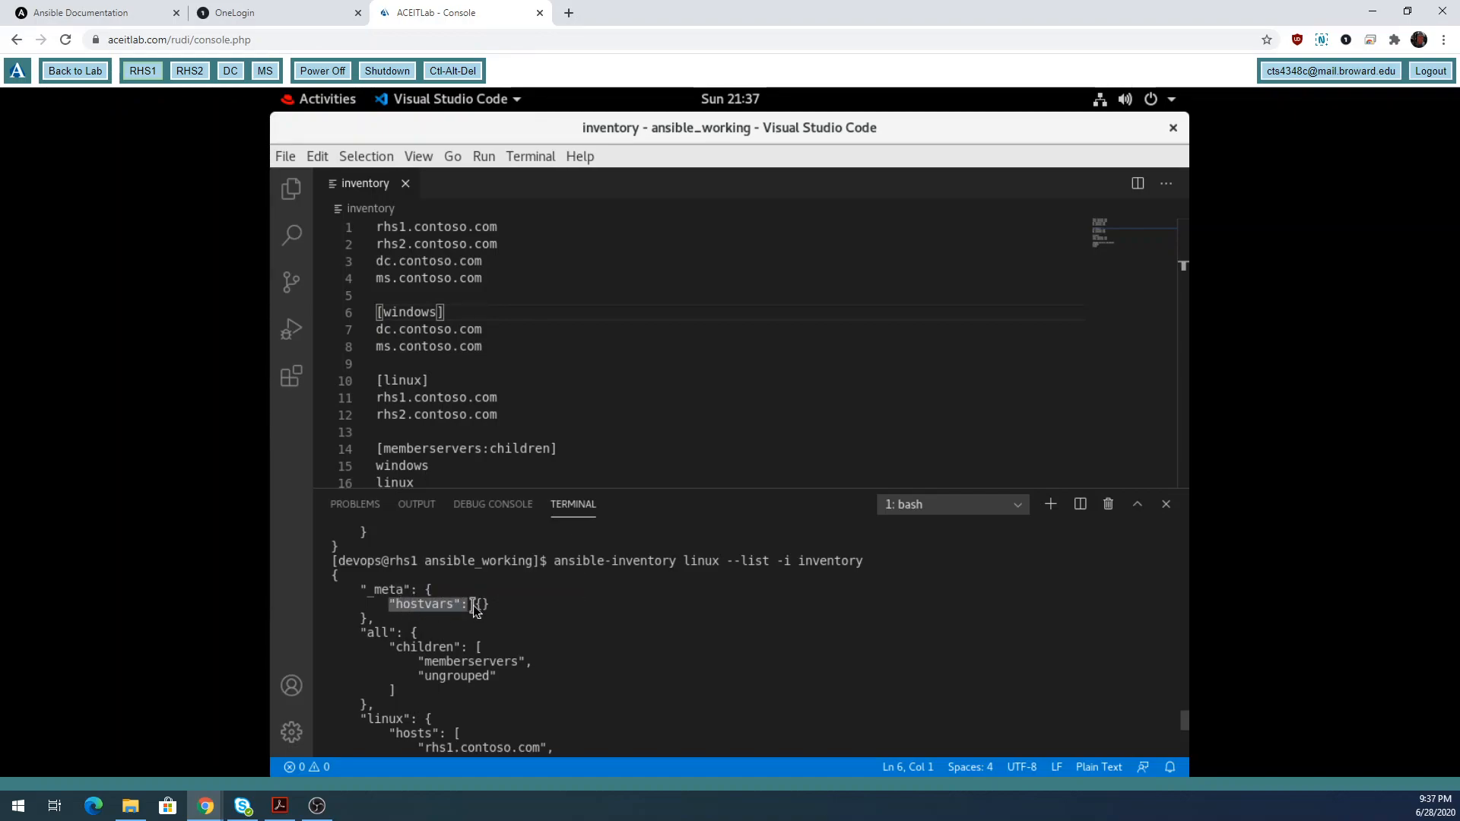
{"action": "left_click_drag", "start_coordinate": [475, 606], "coordinate": [498, 606]}
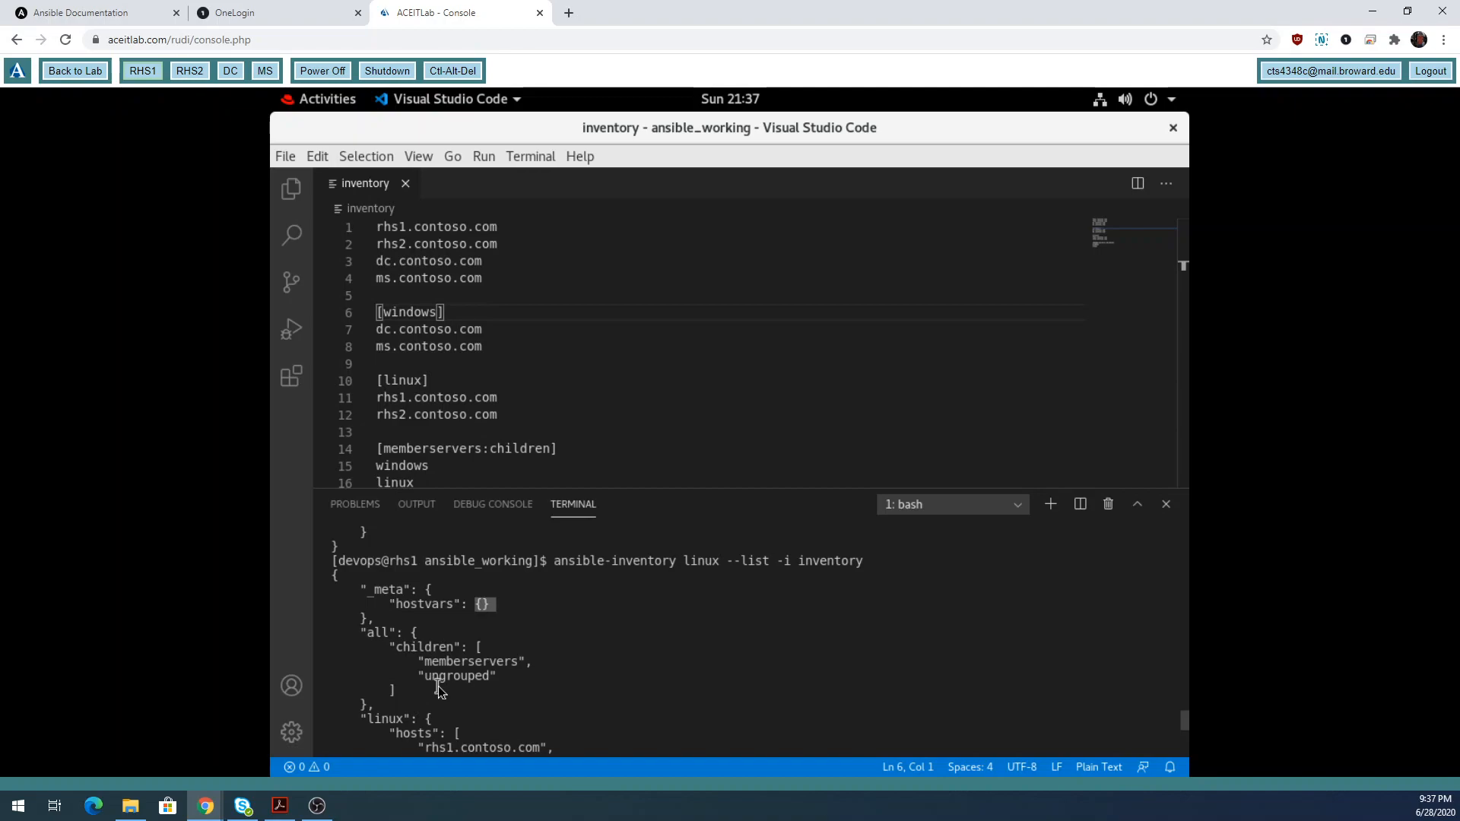
{"action": "scroll", "coordinate": [438, 686], "scroll_direction": "down", "scroll_amount": 3}
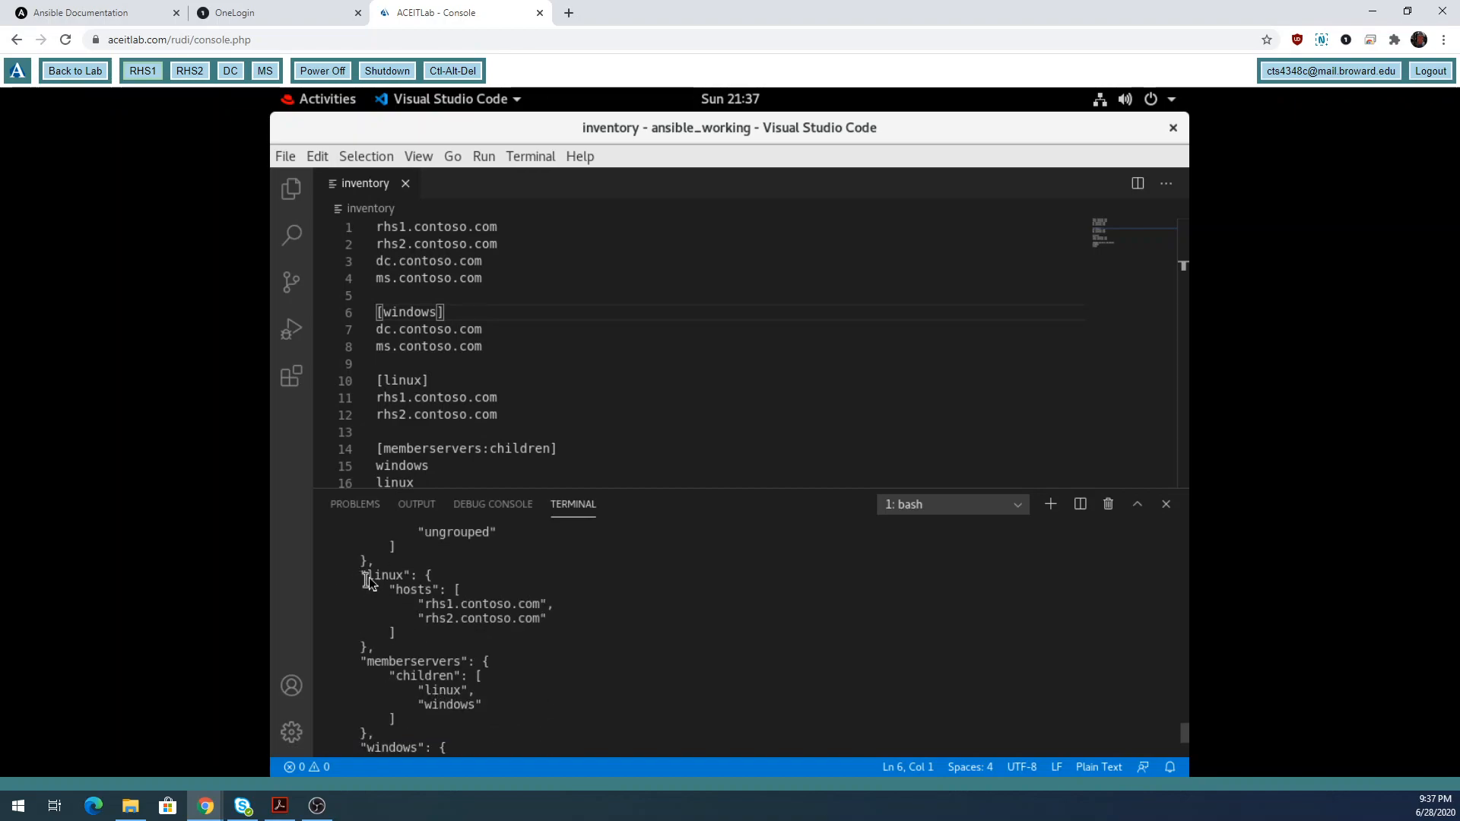
{"action": "left_click_drag", "start_coordinate": [368, 576], "coordinate": [419, 578]}
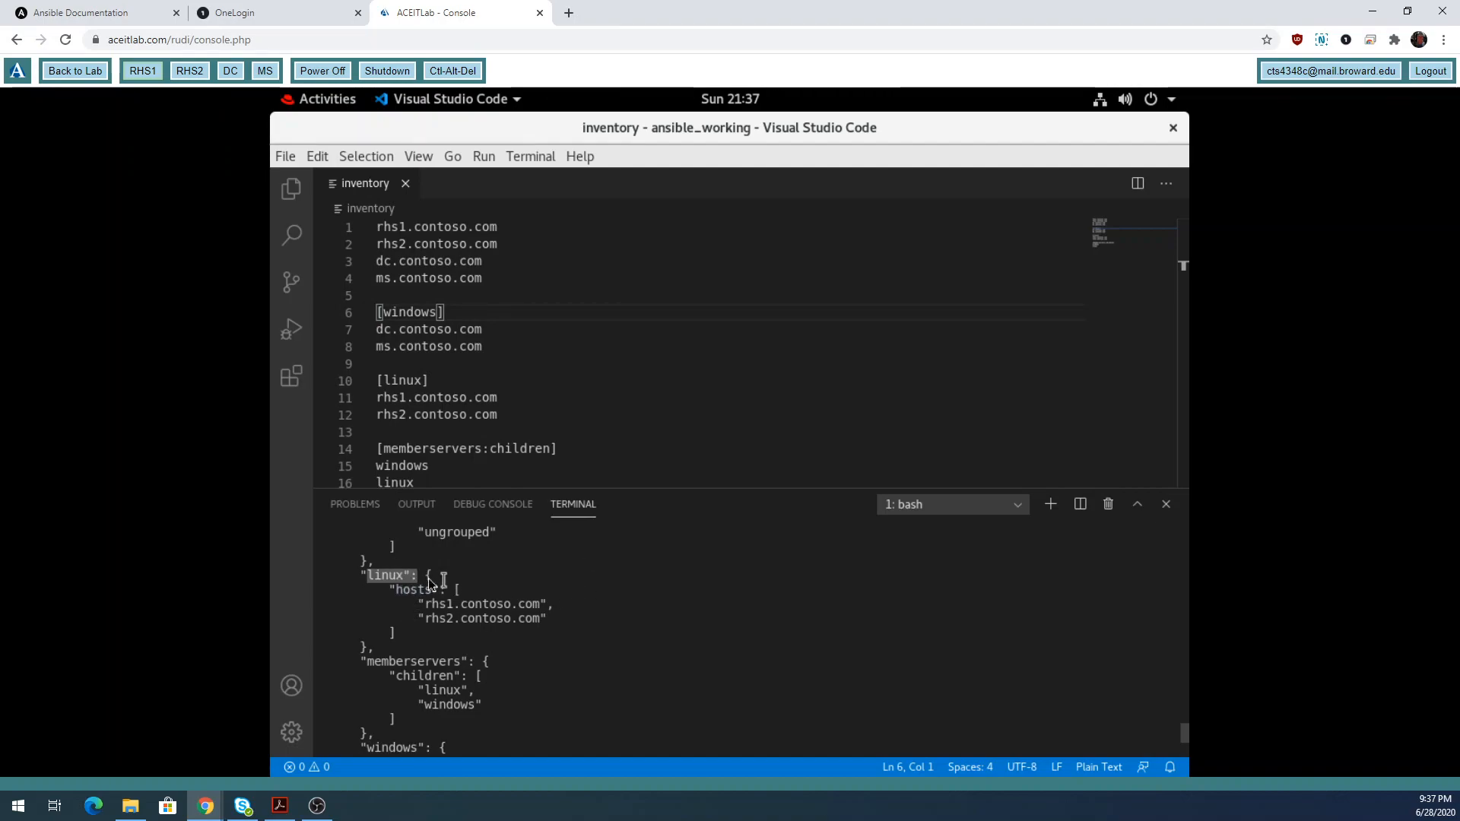
{"action": "left_click_drag", "start_coordinate": [424, 576], "coordinate": [352, 648]}
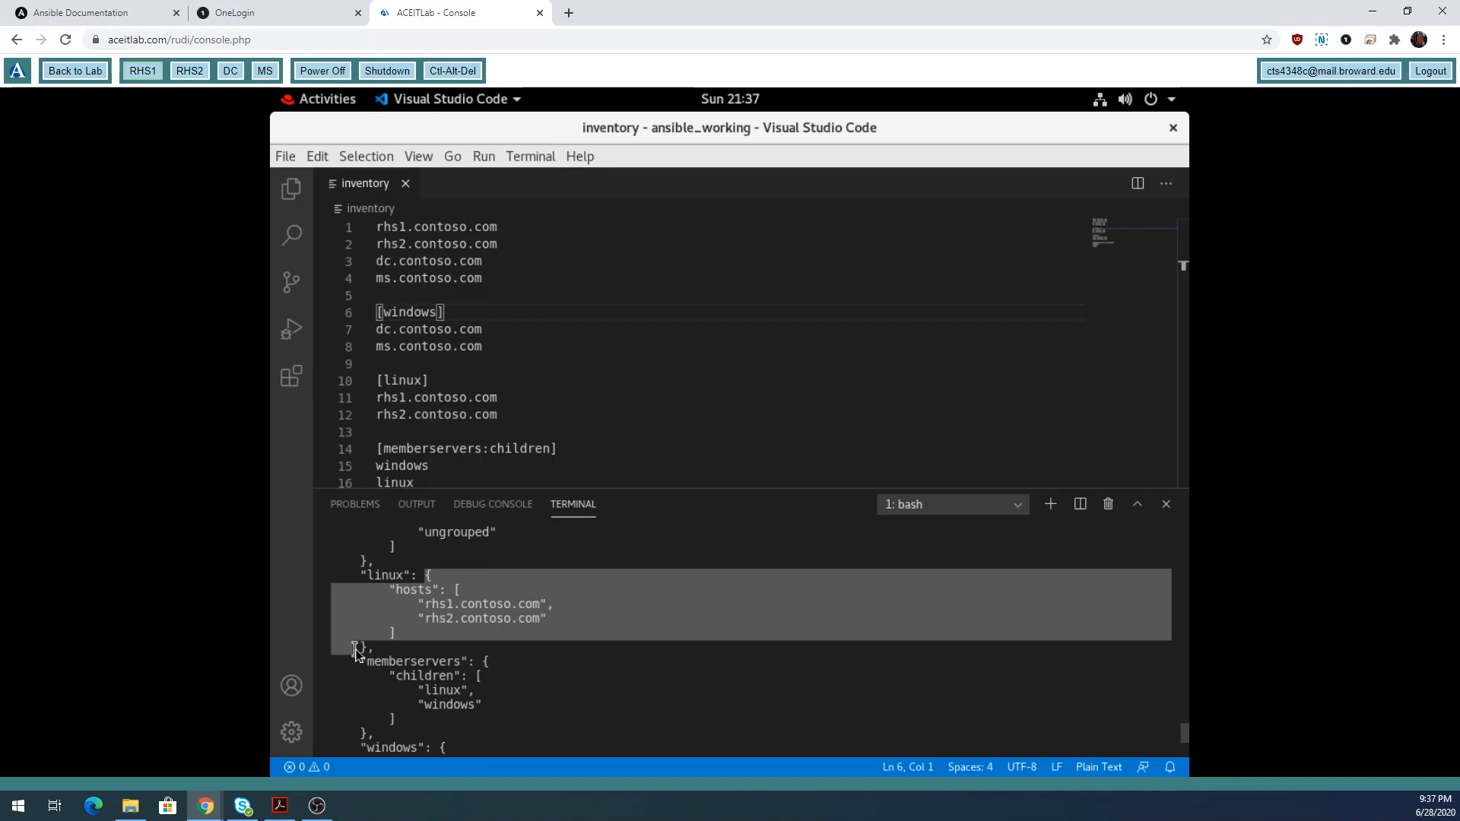
{"action": "double_click", "coordinate": [398, 592]}
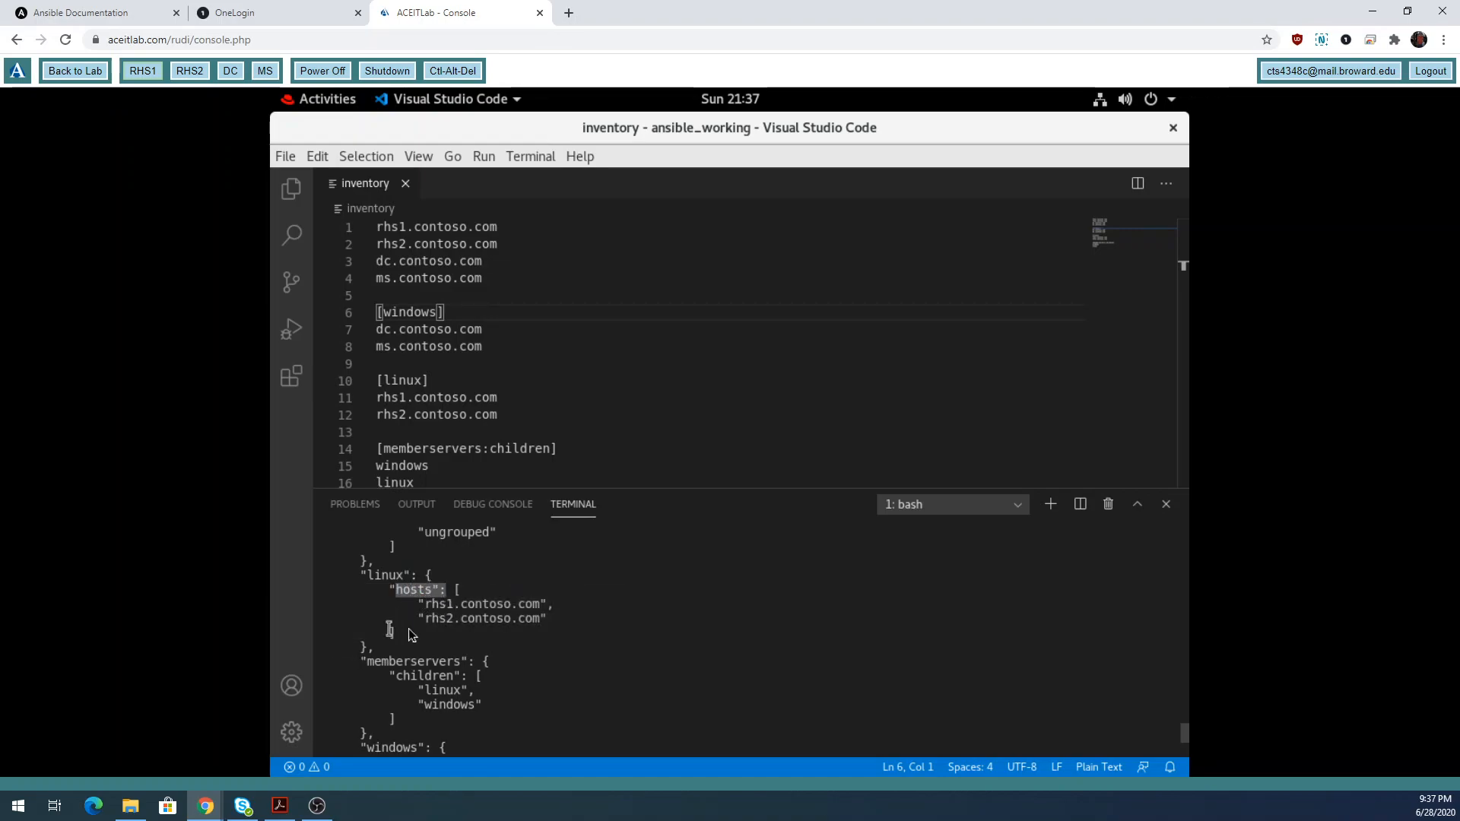
{"action": "left_click_drag", "start_coordinate": [562, 619], "coordinate": [333, 606]}
Run json again and pick out the word json from bash's not-found error.
{"action": "type", "text": "json"}
{"action": "key", "text": "Return"}
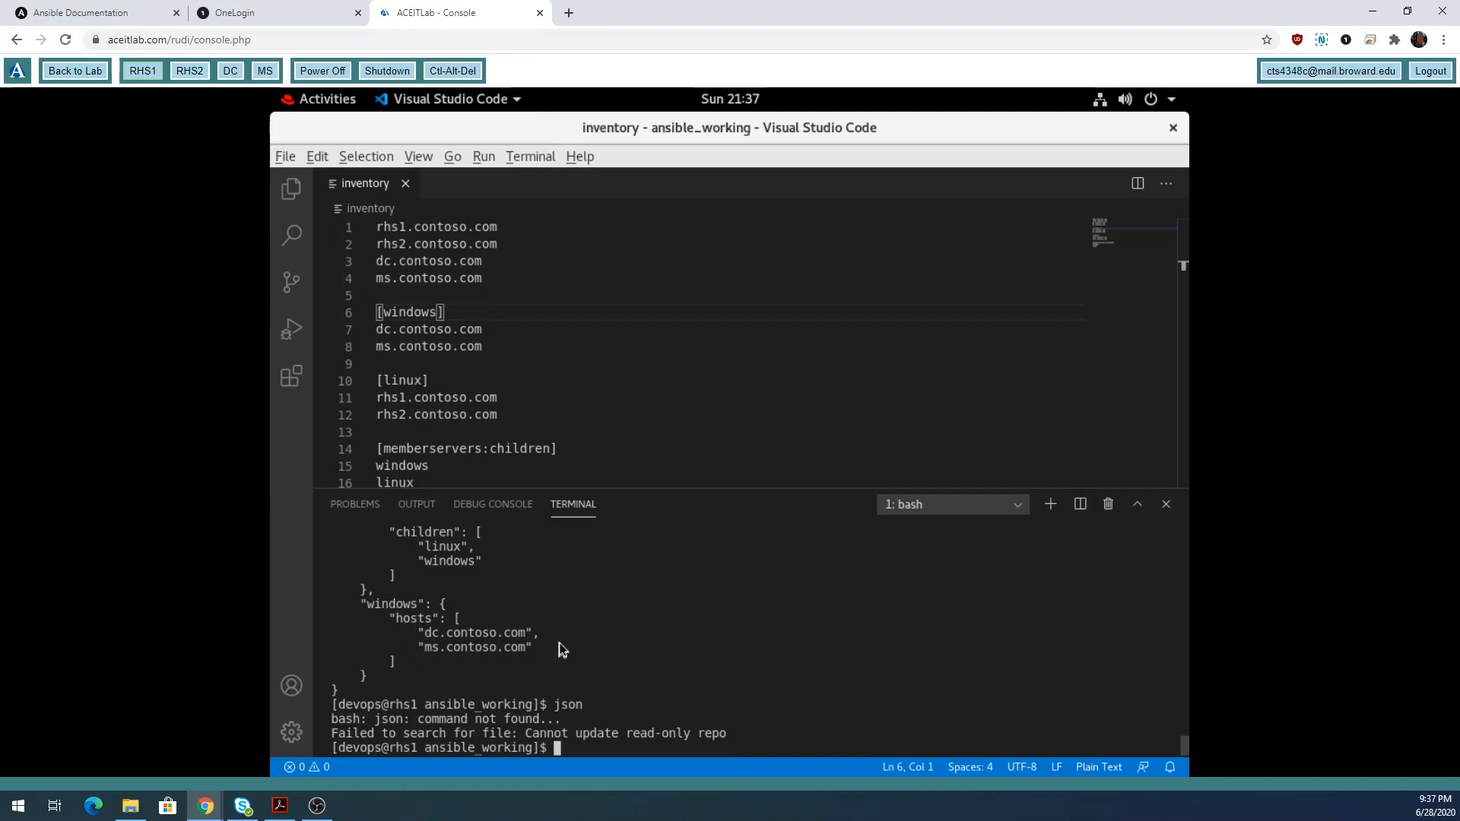
{"action": "key", "text": "ctrl+f"}
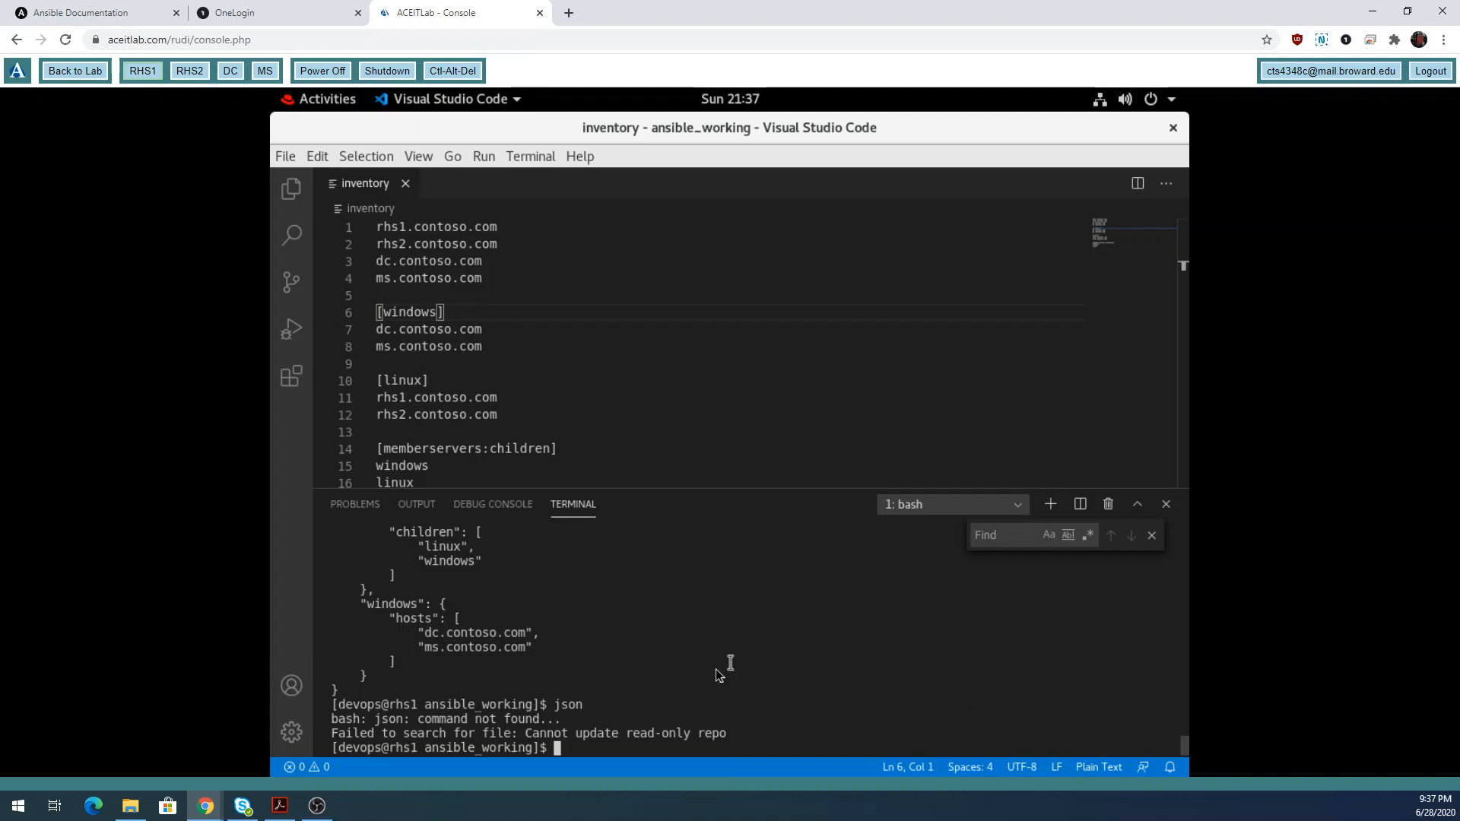
{"action": "left_click", "coordinate": [1152, 536]}
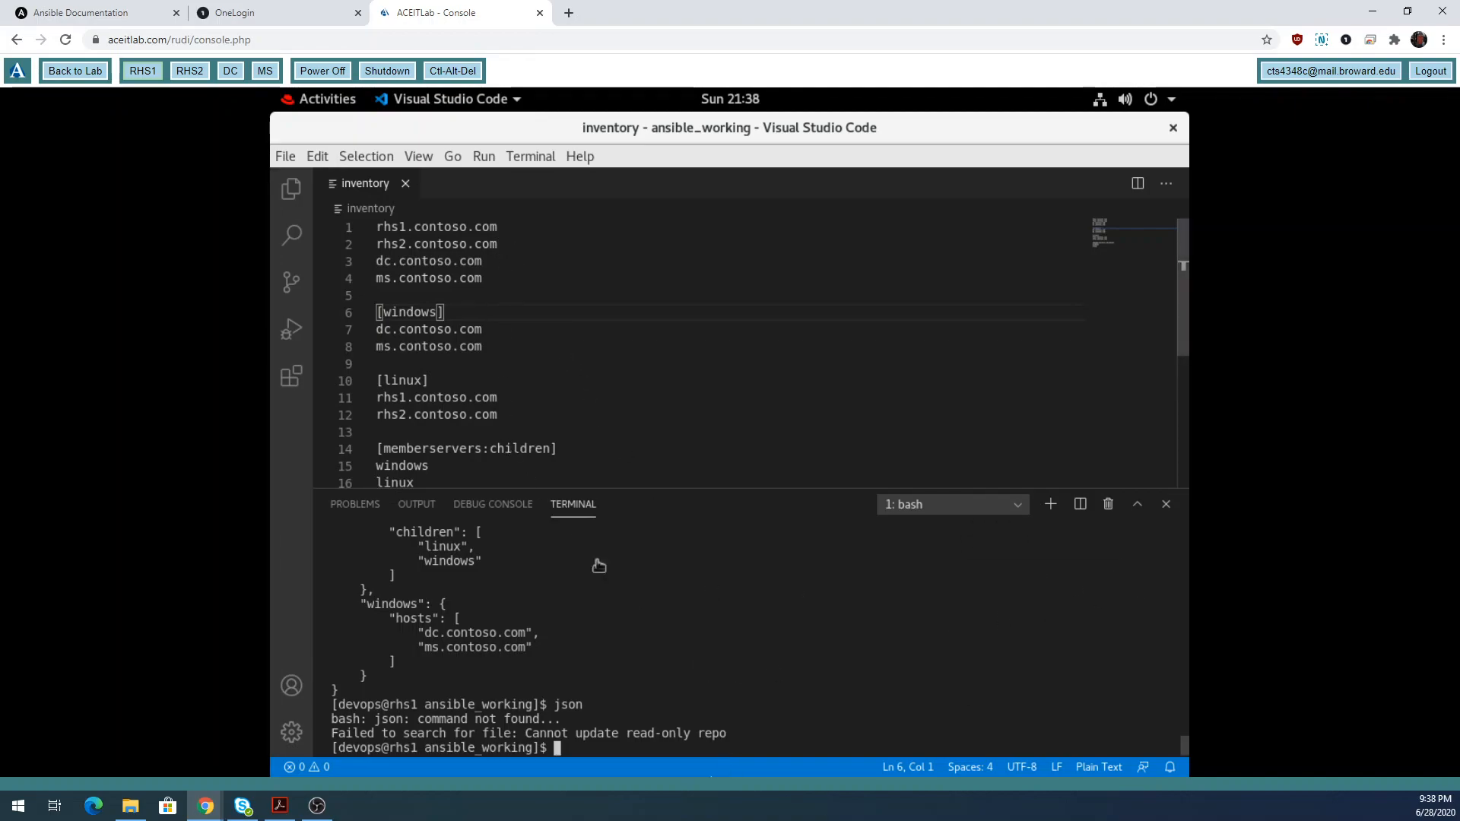
{"action": "double_click", "coordinate": [561, 706]}
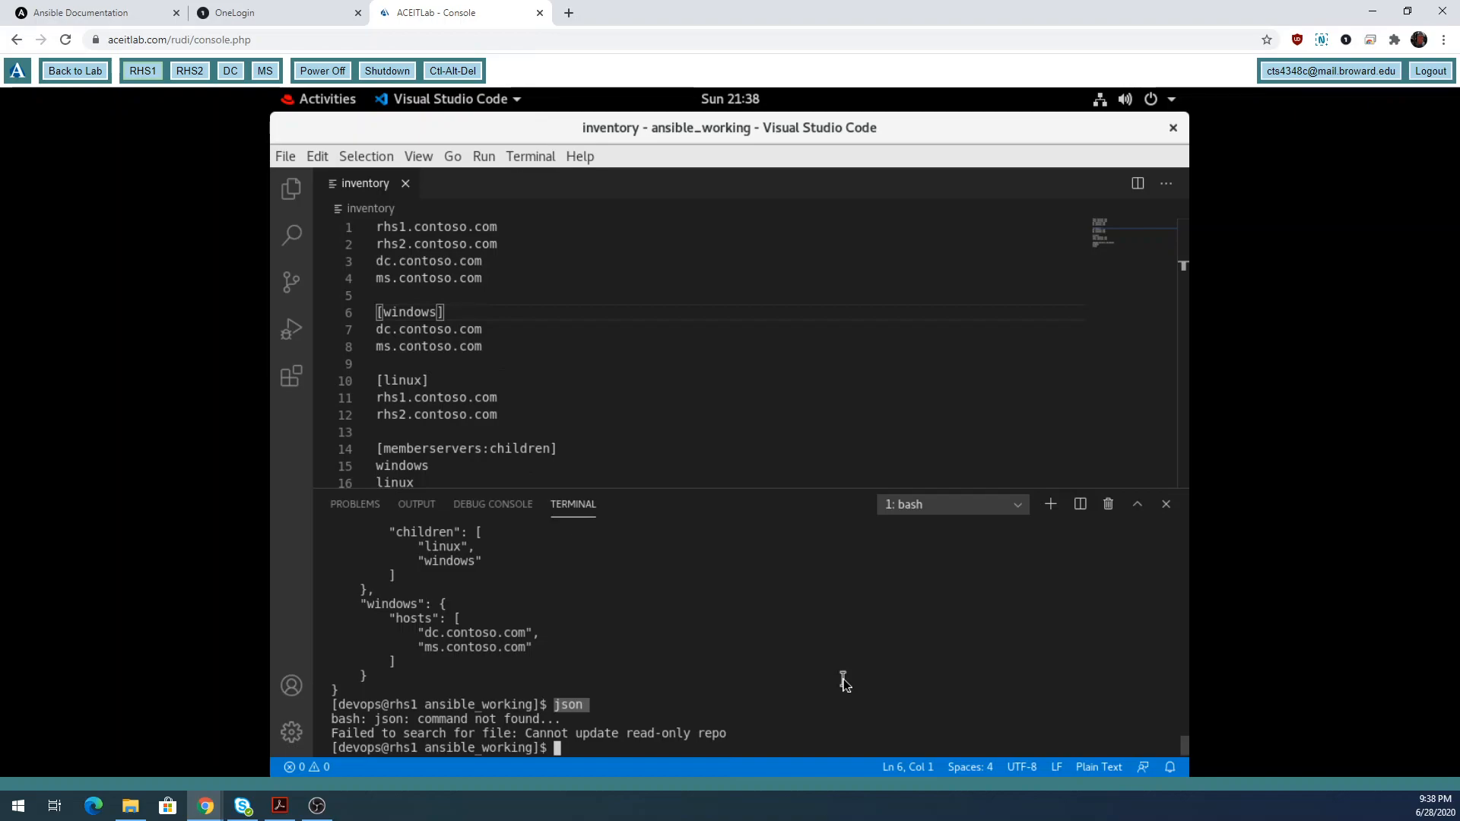
Search Google for 'json file format' in a new tab, note the acronym, then return to the console.
{"action": "left_click", "coordinate": [569, 12]}
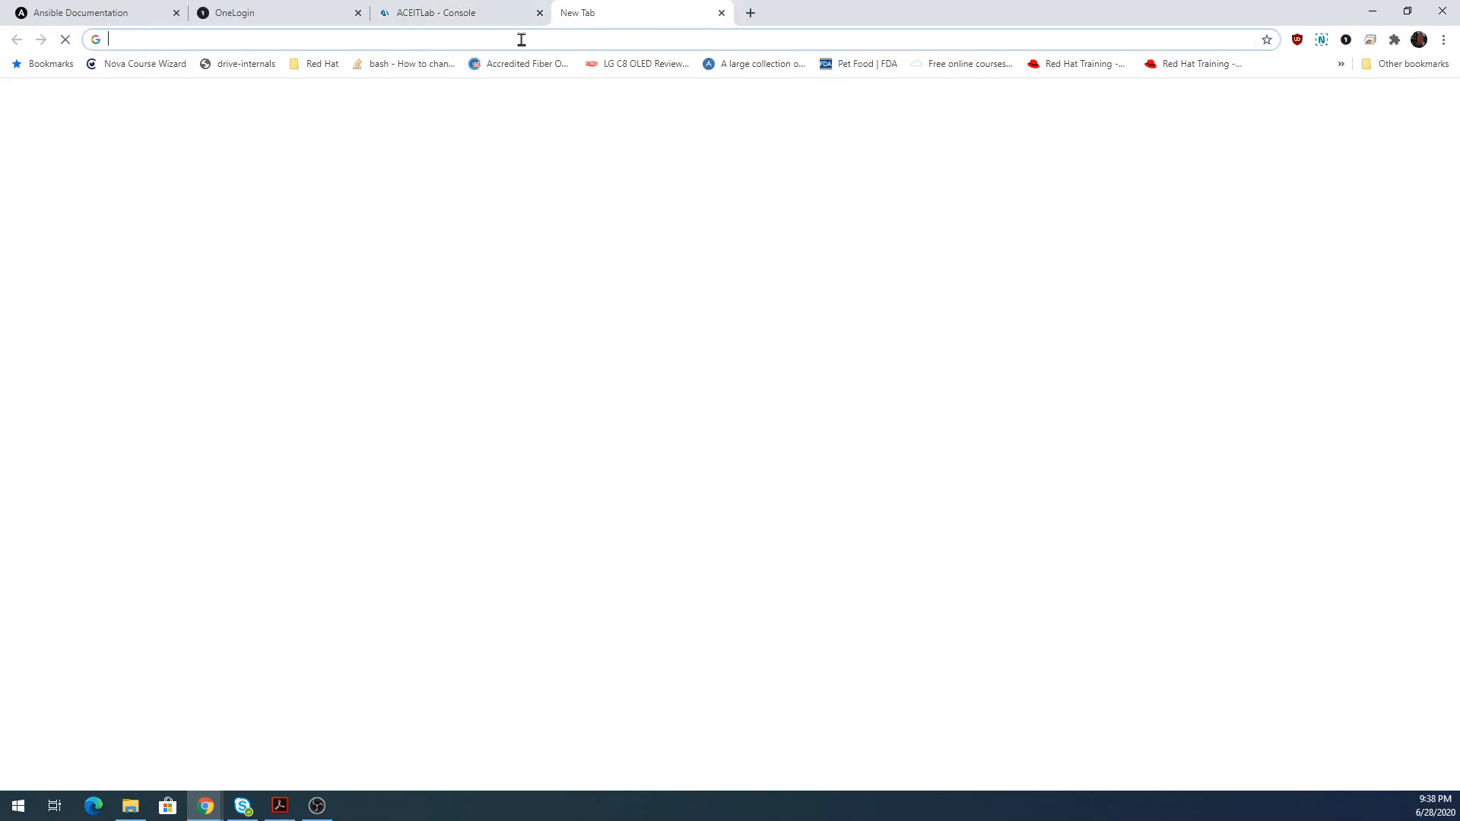
{"action": "type", "text": "json"}
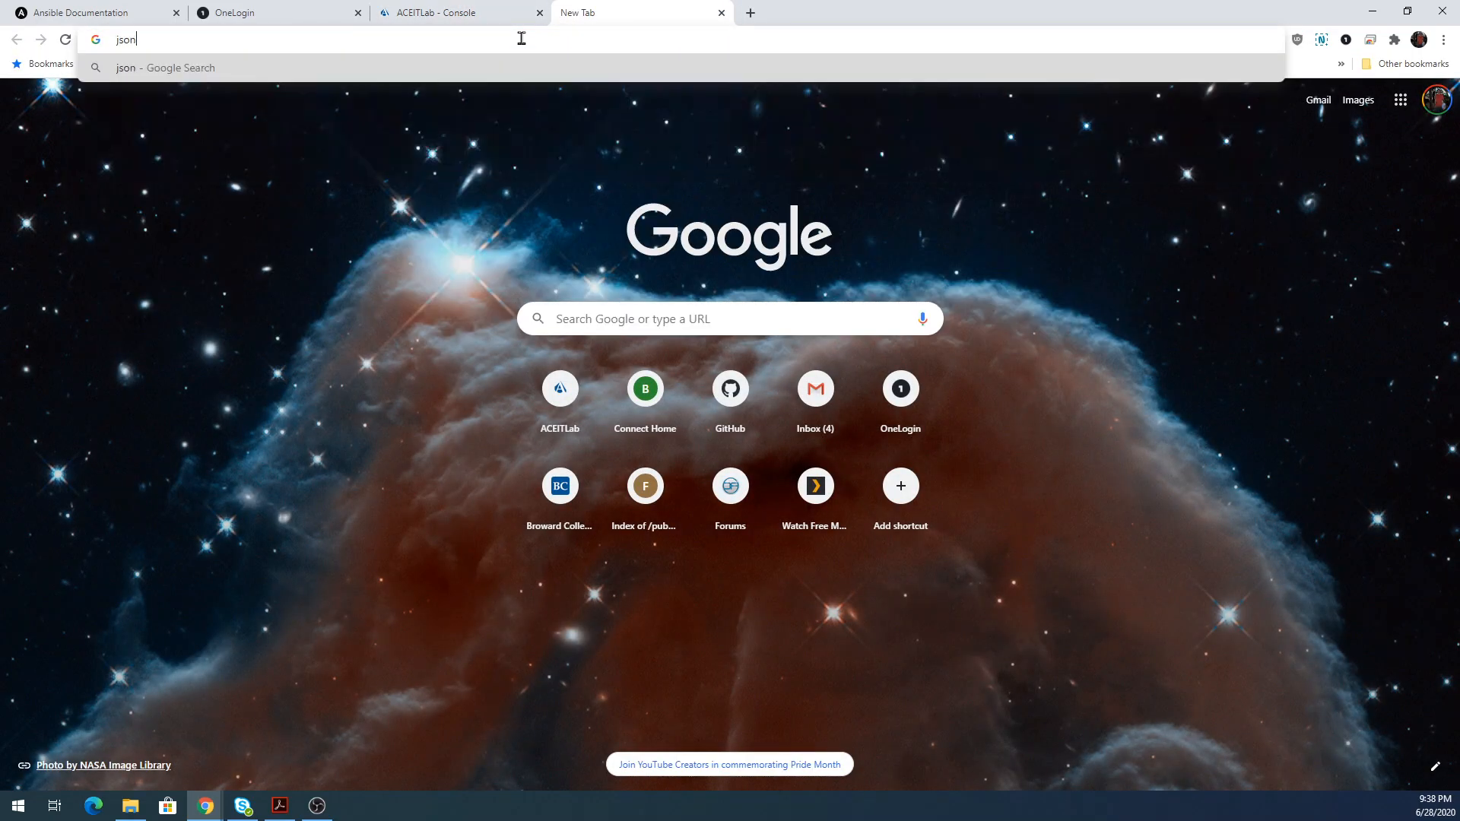
{"action": "type", "text": " file format"}
{"action": "key", "text": "Return"}
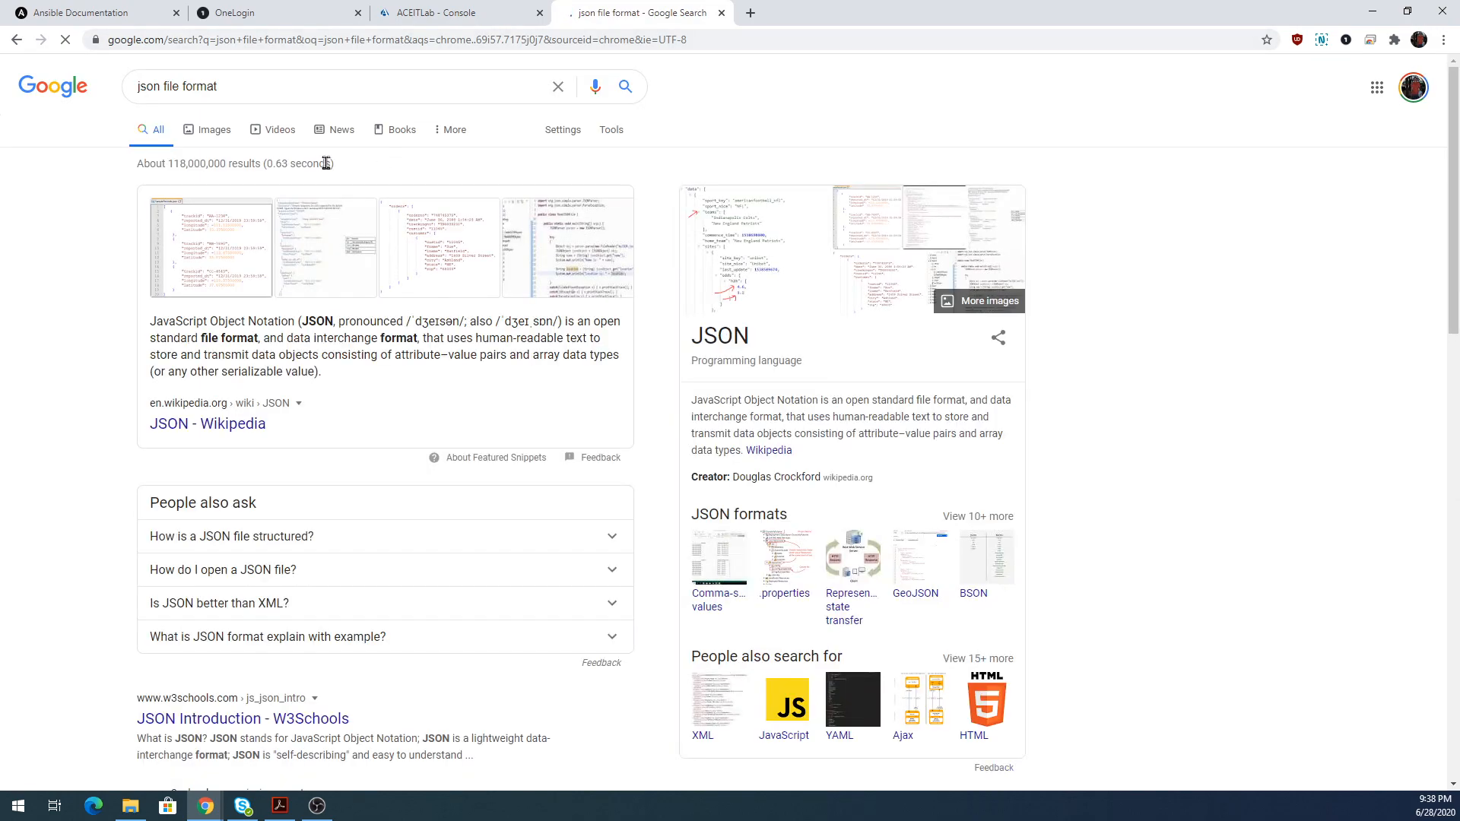
{"action": "left_click_drag", "start_coordinate": [155, 322], "coordinate": [291, 324]}
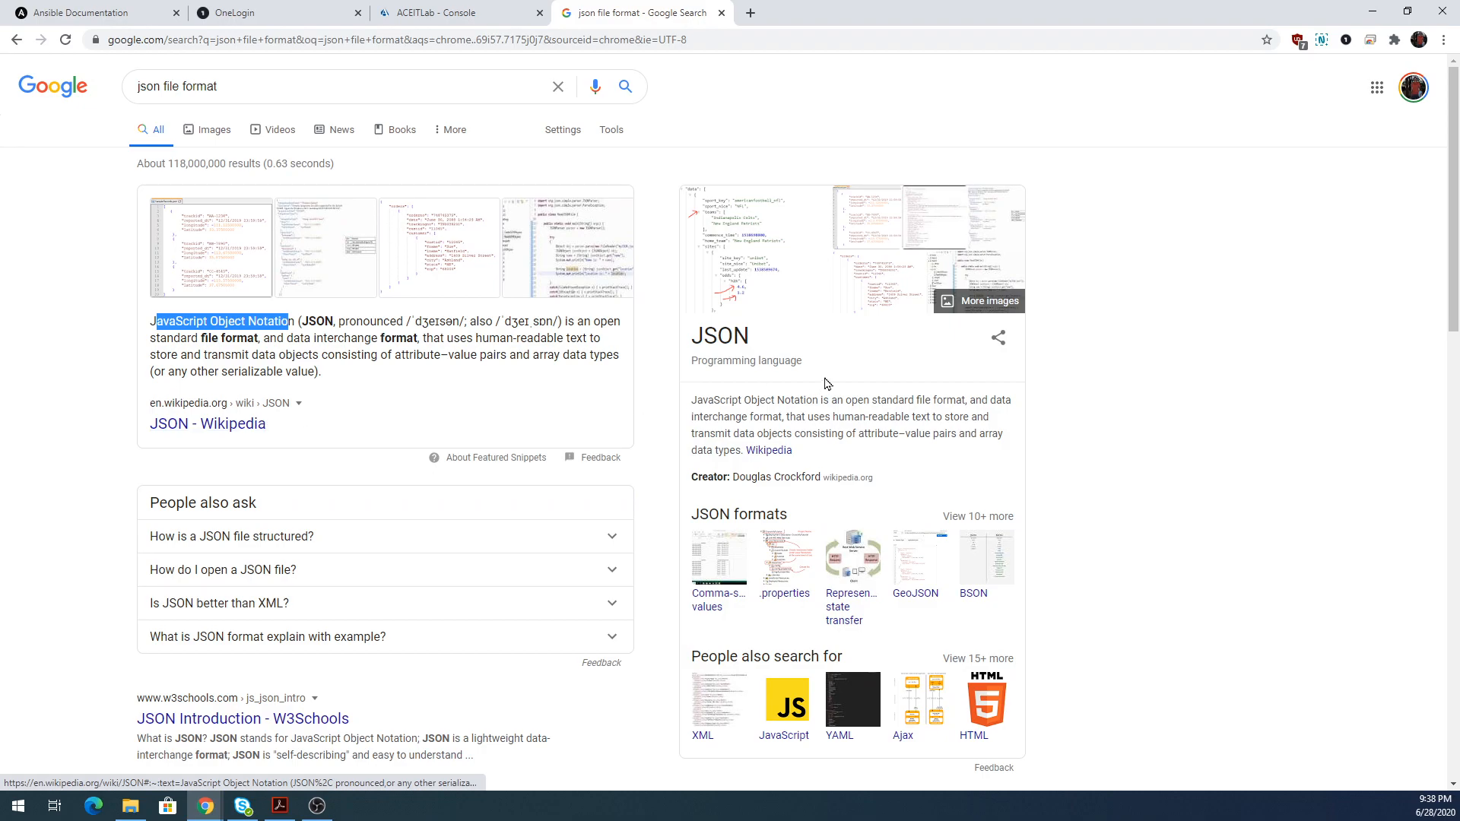
{"action": "left_click", "coordinate": [411, 17]}
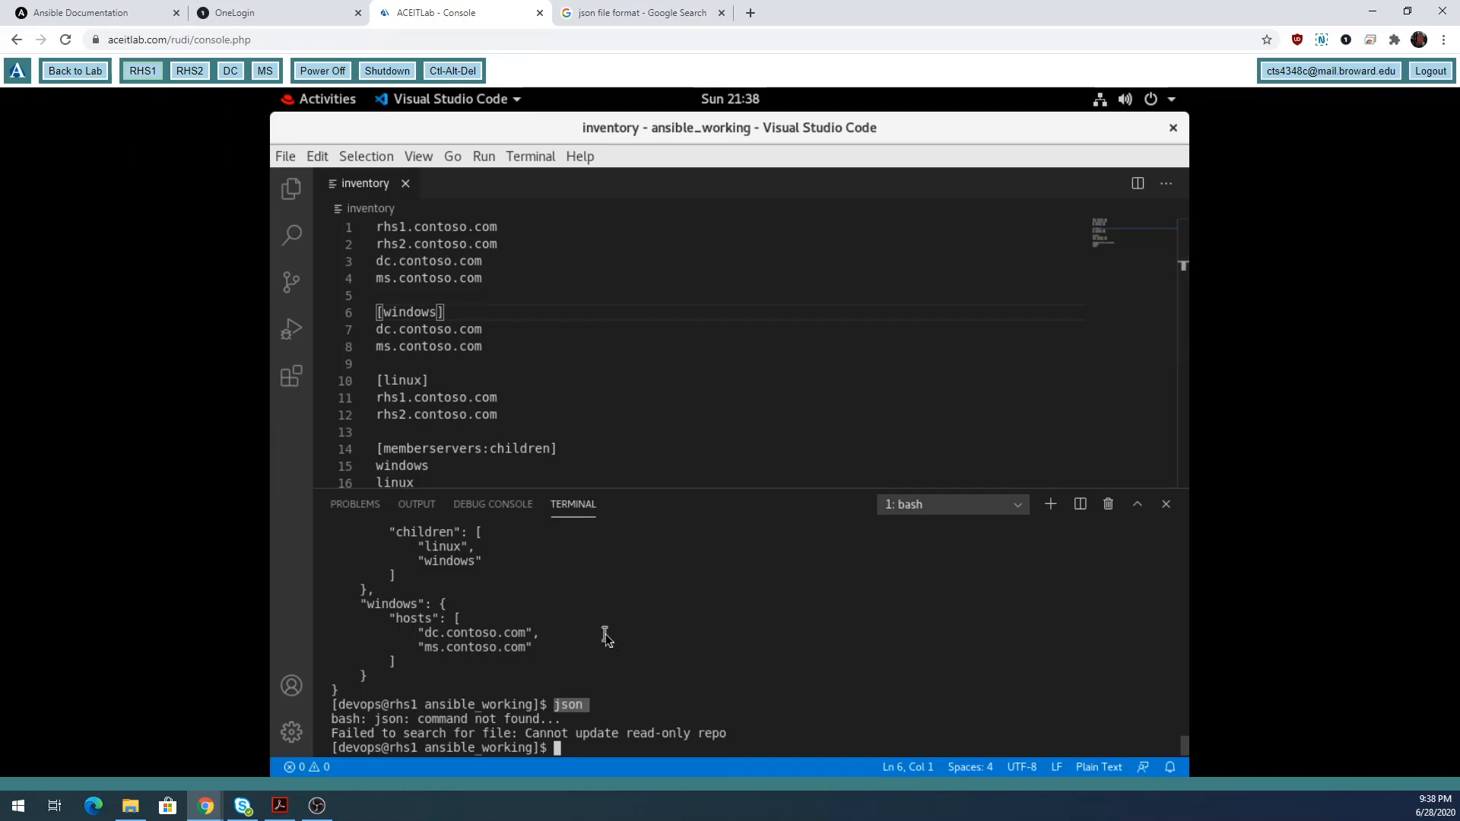
Clear the terminal, run ansible --version, and point out the /etc/ansible/ansible.cfg config path.
{"action": "type", "text": "clear"}
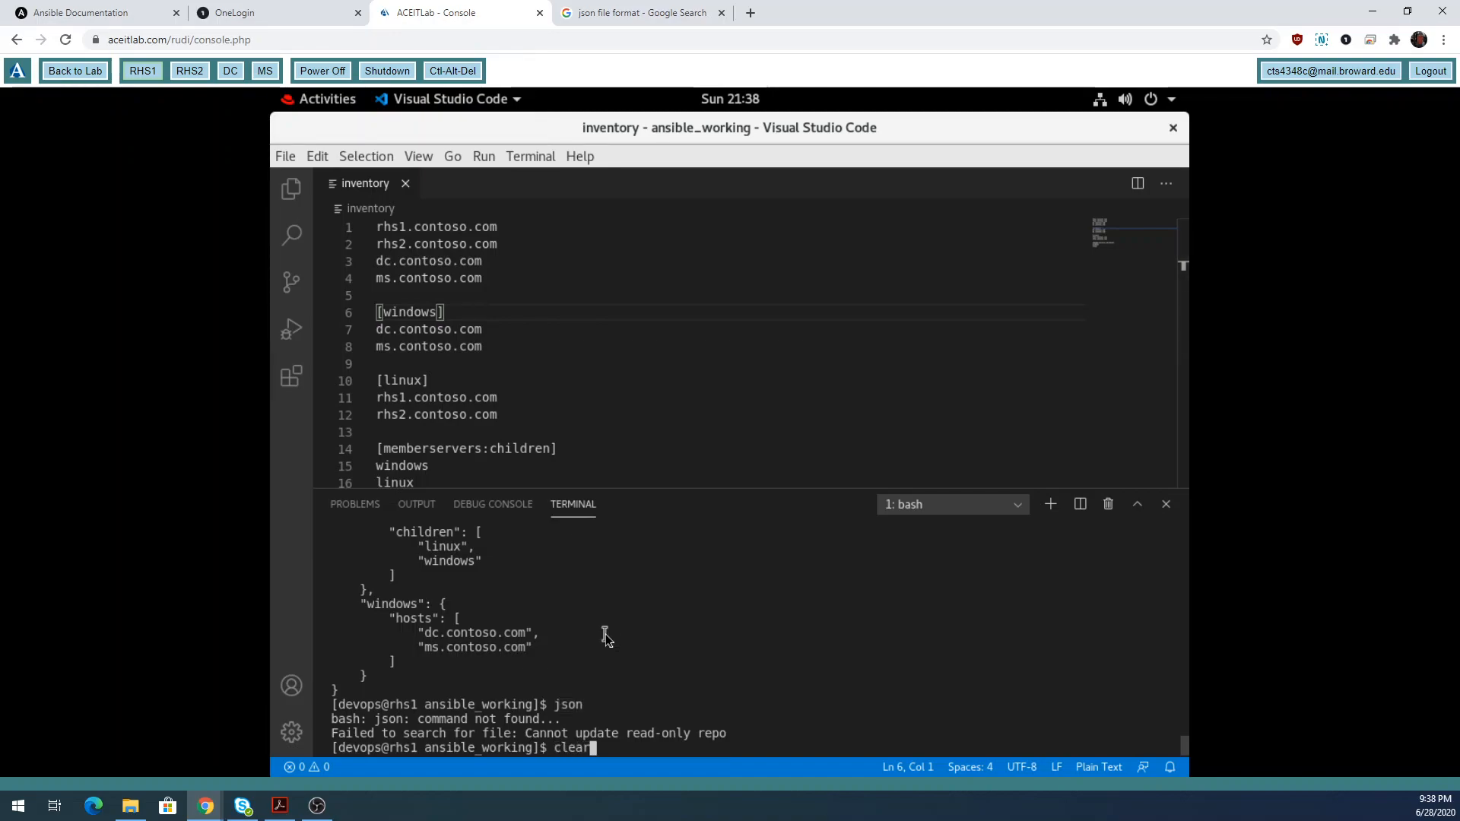
{"action": "key", "text": "Return"}
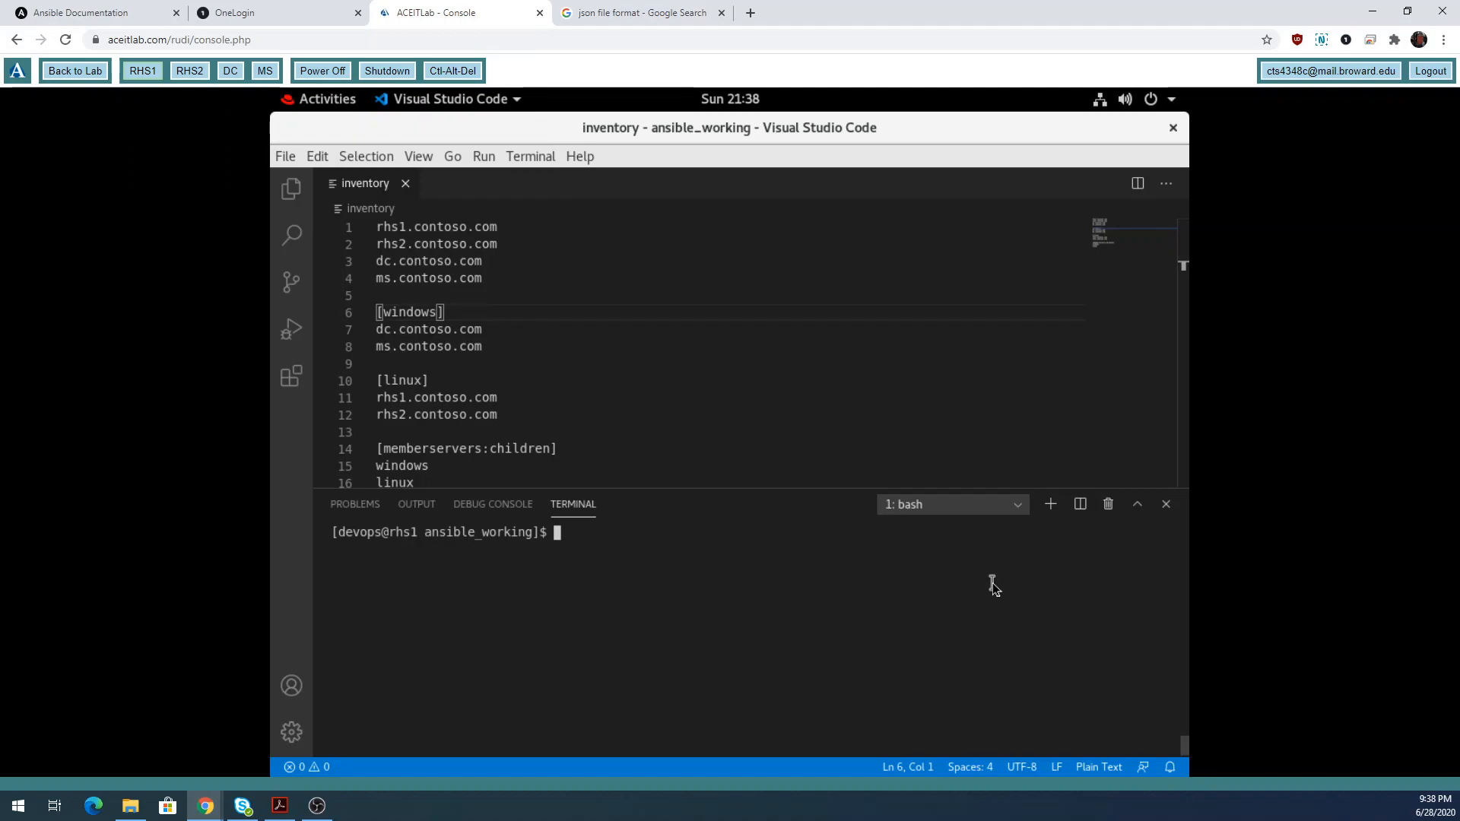
{"action": "type", "text": "ansible --version"}
{"action": "key", "text": "Return"}
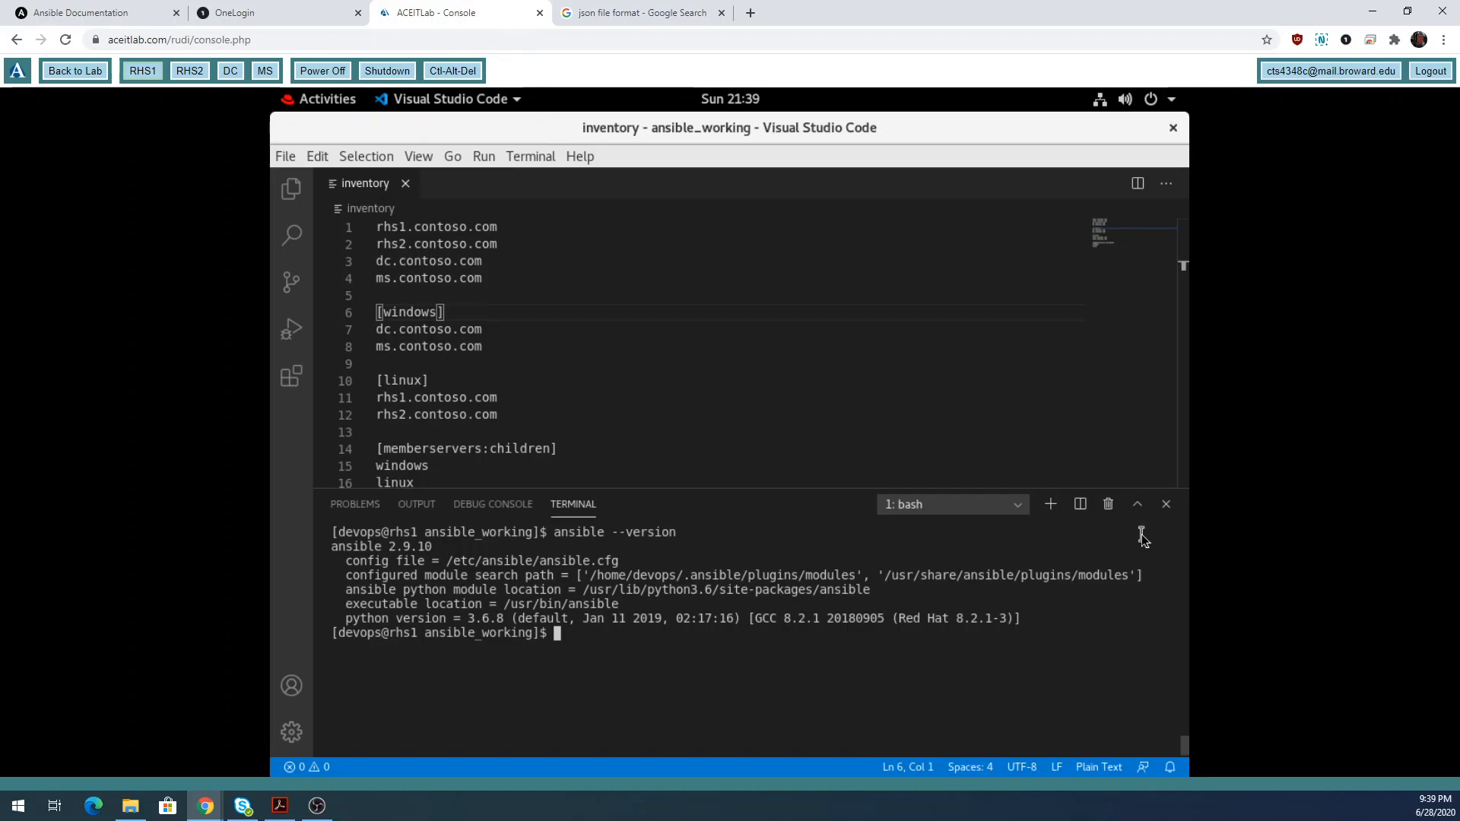
{"action": "key", "text": "alt+Tab"}
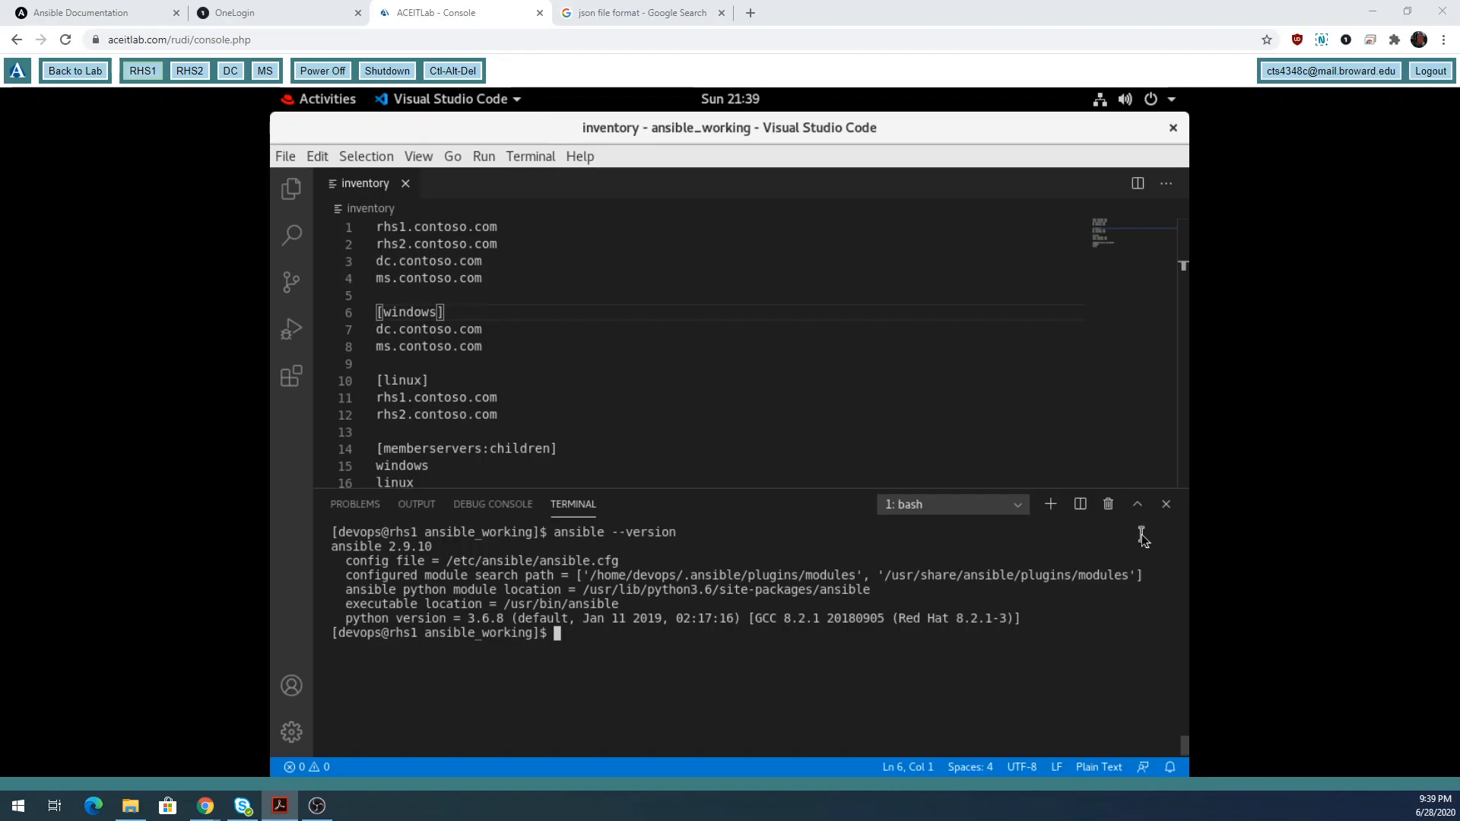
{"action": "double_click", "coordinate": [455, 564]}
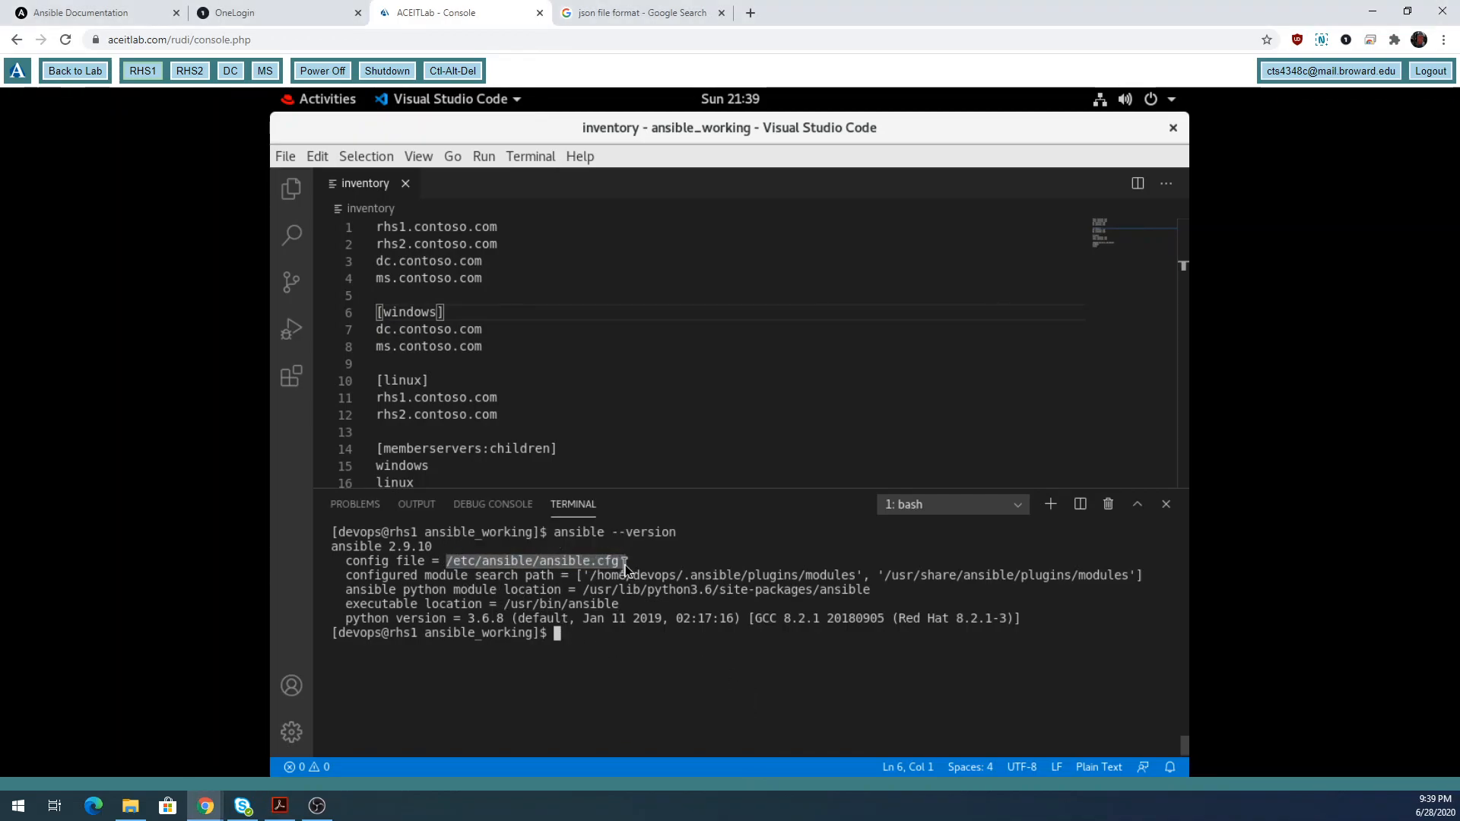
{"action": "left_click", "coordinate": [664, 712]}
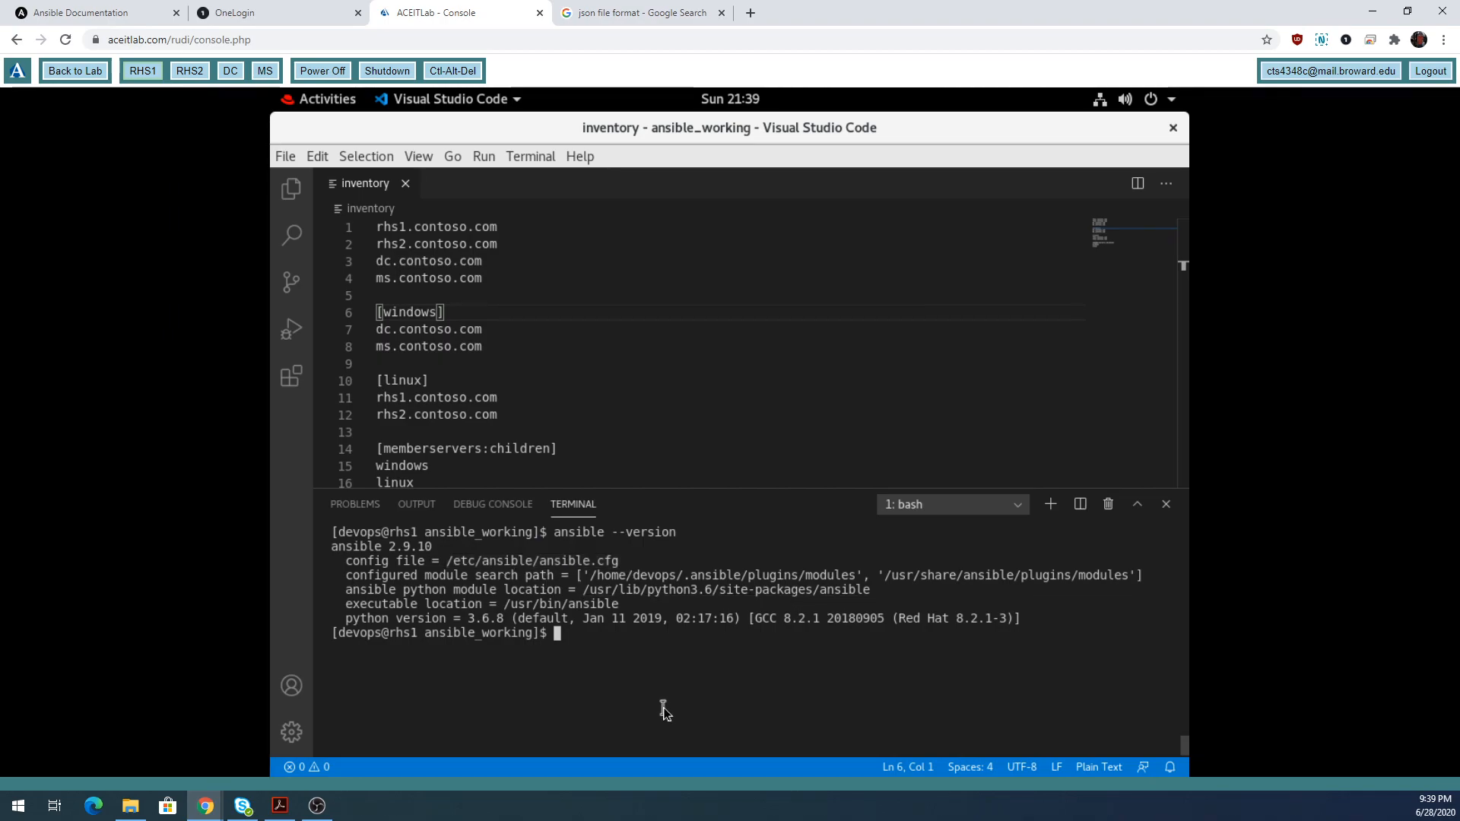
Print /etc/ansible/ansible.cfg with cat and scroll back up to its beginning.
{"action": "type", "text": "cat /etc/ansible/an"}
{"action": "key", "text": "Tab"}
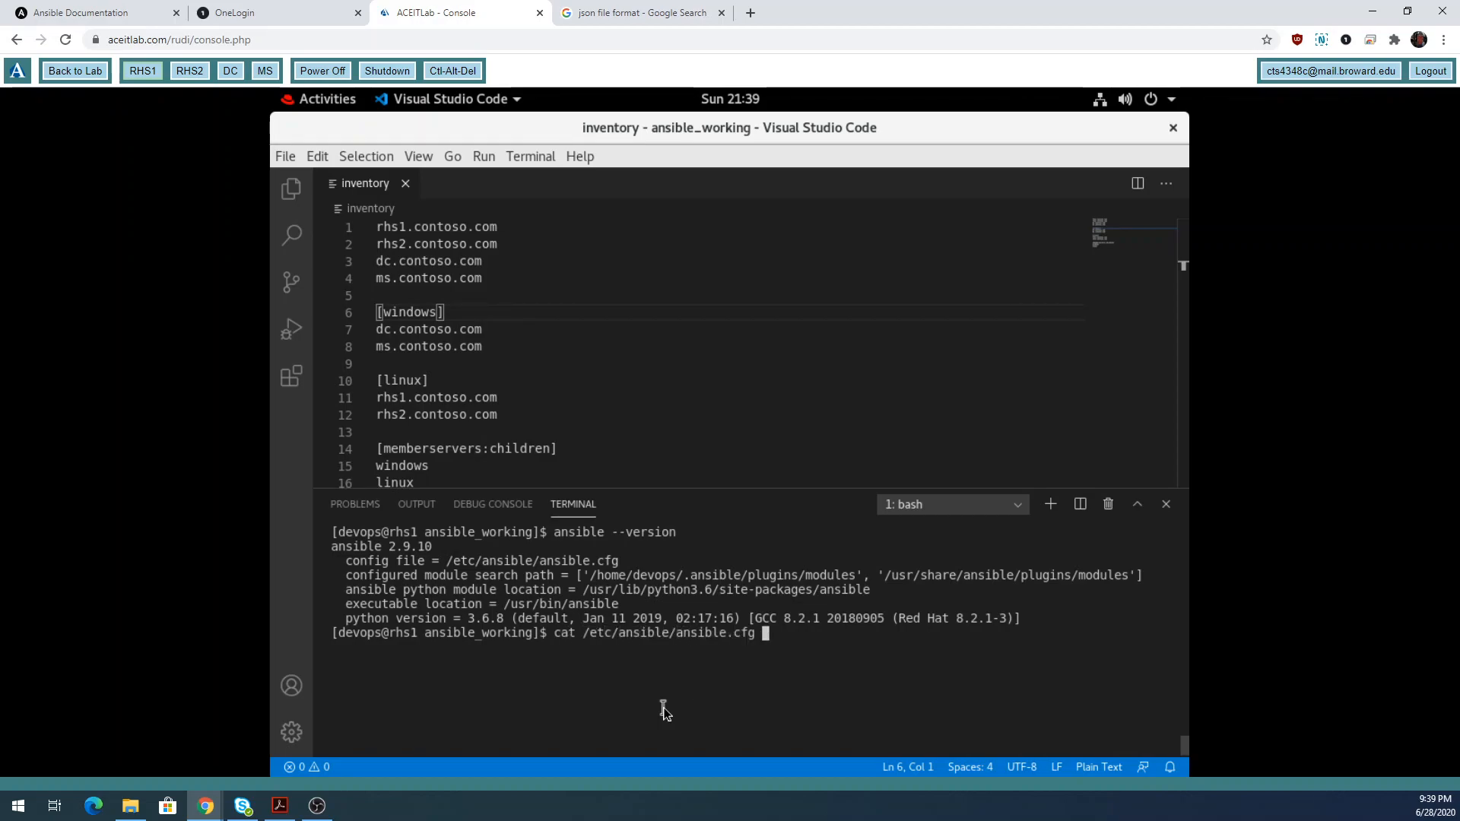
{"action": "key", "text": "Return"}
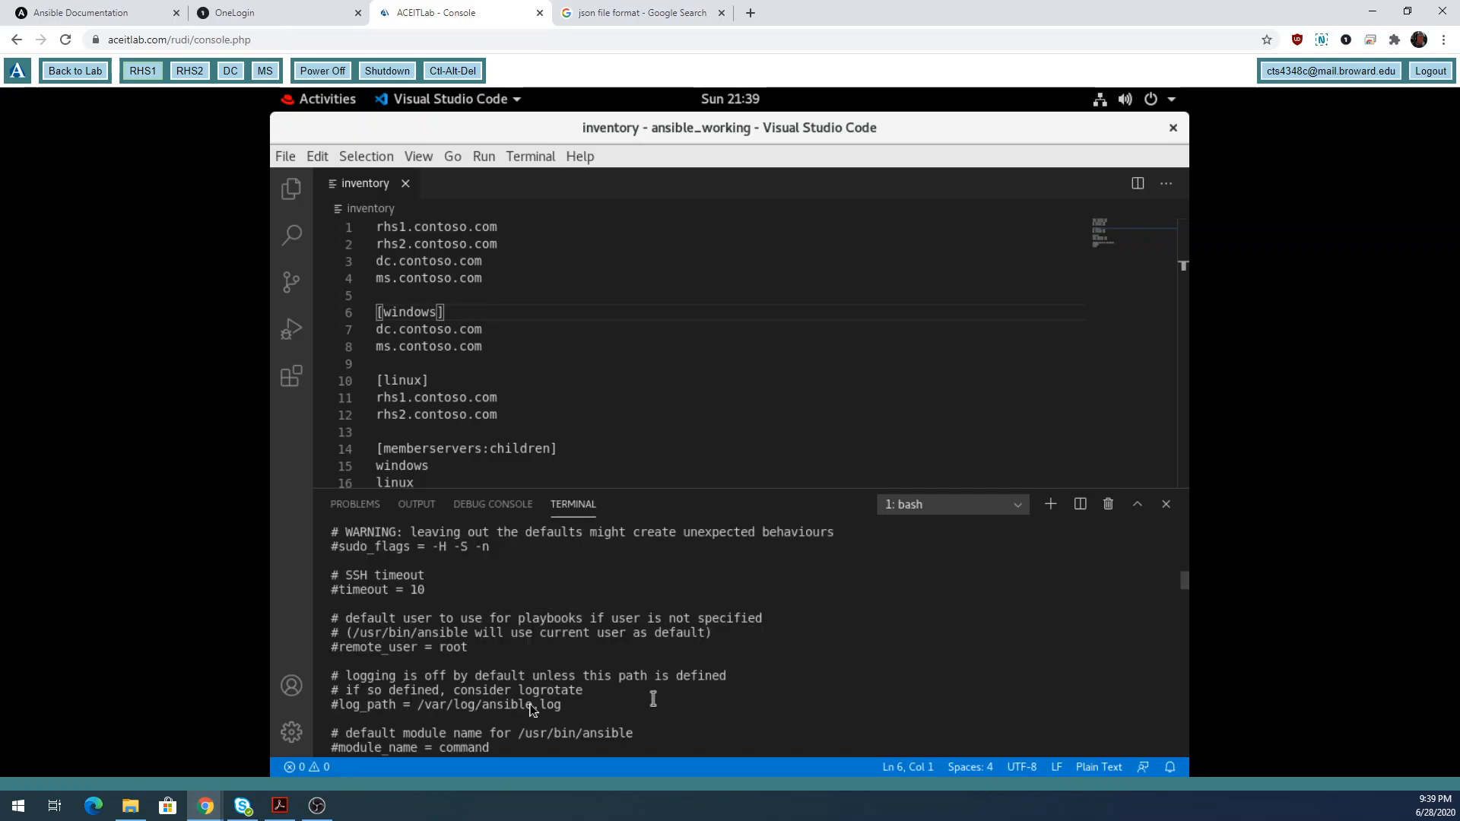
{"action": "scroll", "coordinate": [517, 699], "scroll_direction": "up", "scroll_amount": 10}
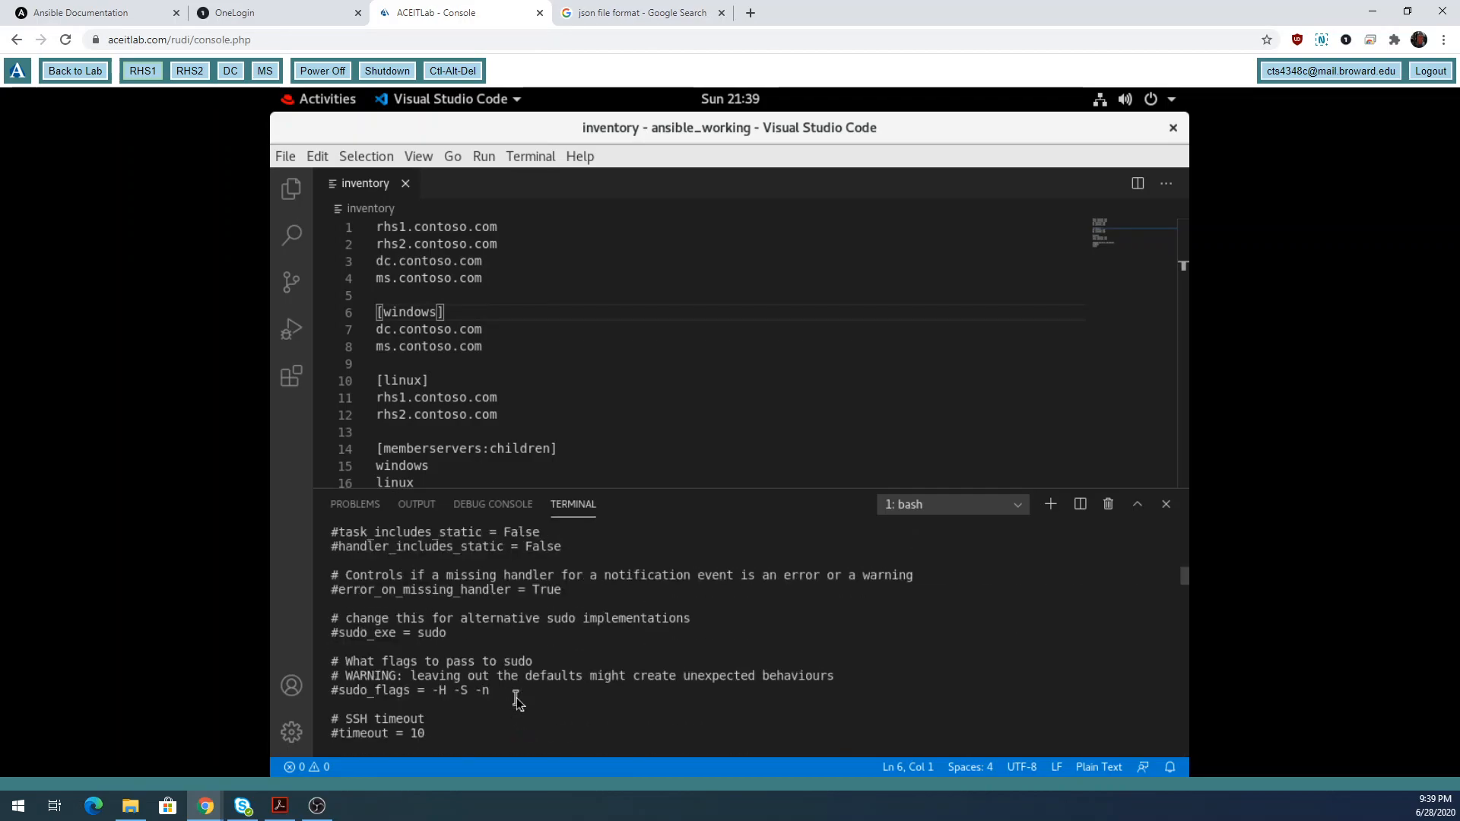
{"action": "scroll", "coordinate": [516, 700], "scroll_direction": "up", "scroll_amount": 6}
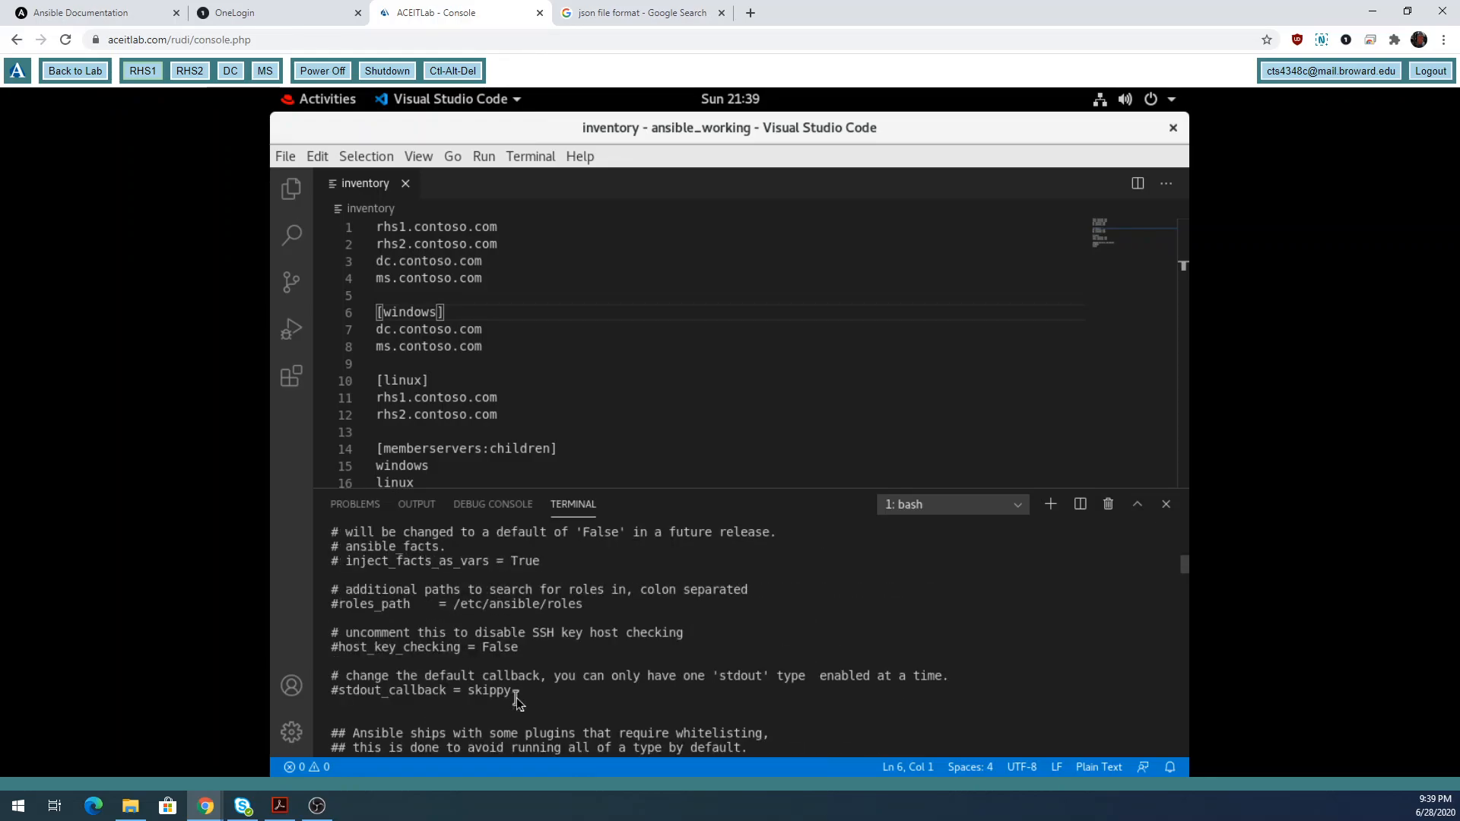
{"action": "scroll", "coordinate": [517, 697], "scroll_direction": "up", "scroll_amount": 3}
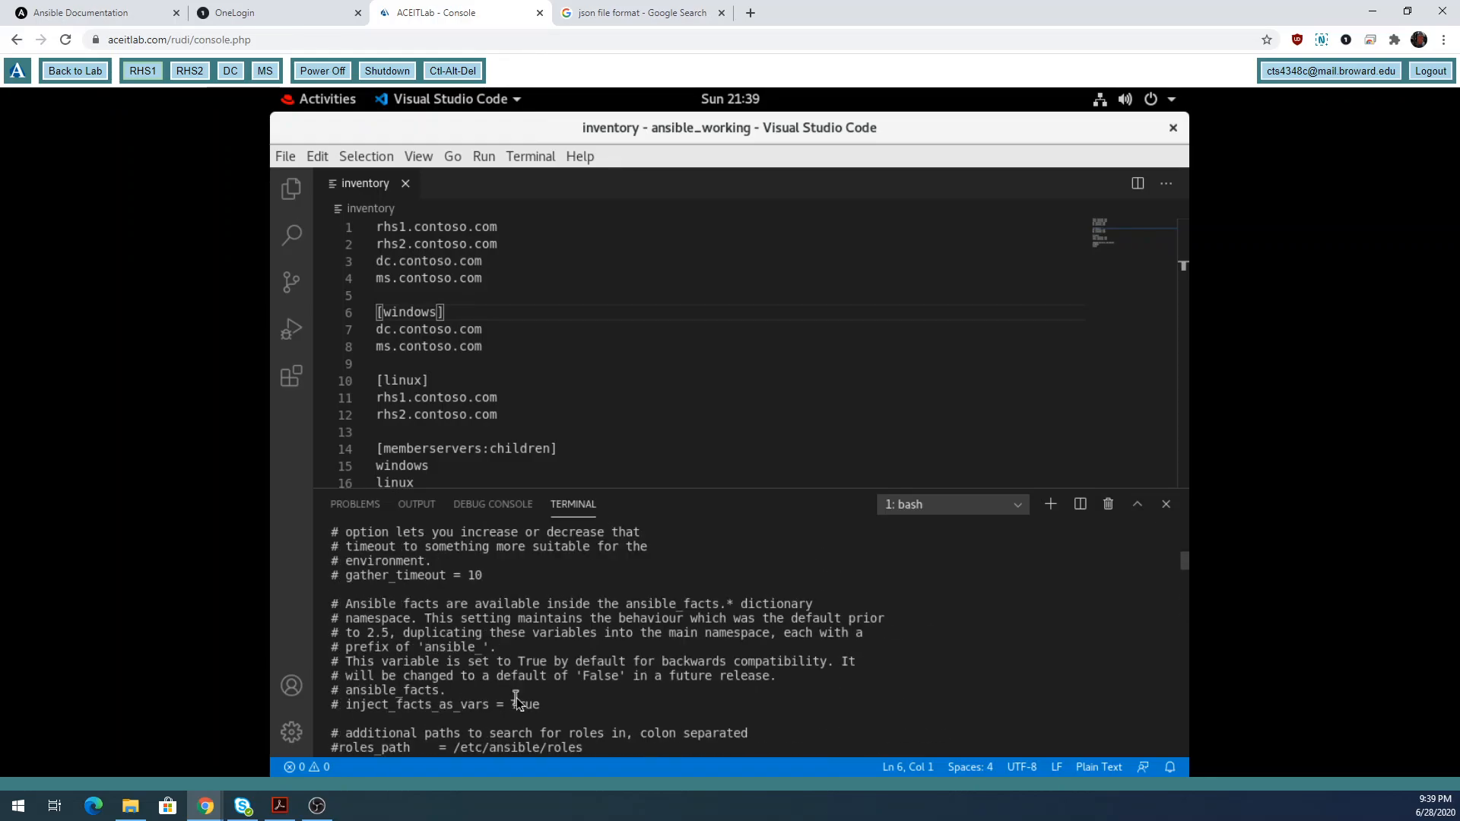
{"action": "scroll", "coordinate": [418, 625], "scroll_direction": "up", "scroll_amount": 10}
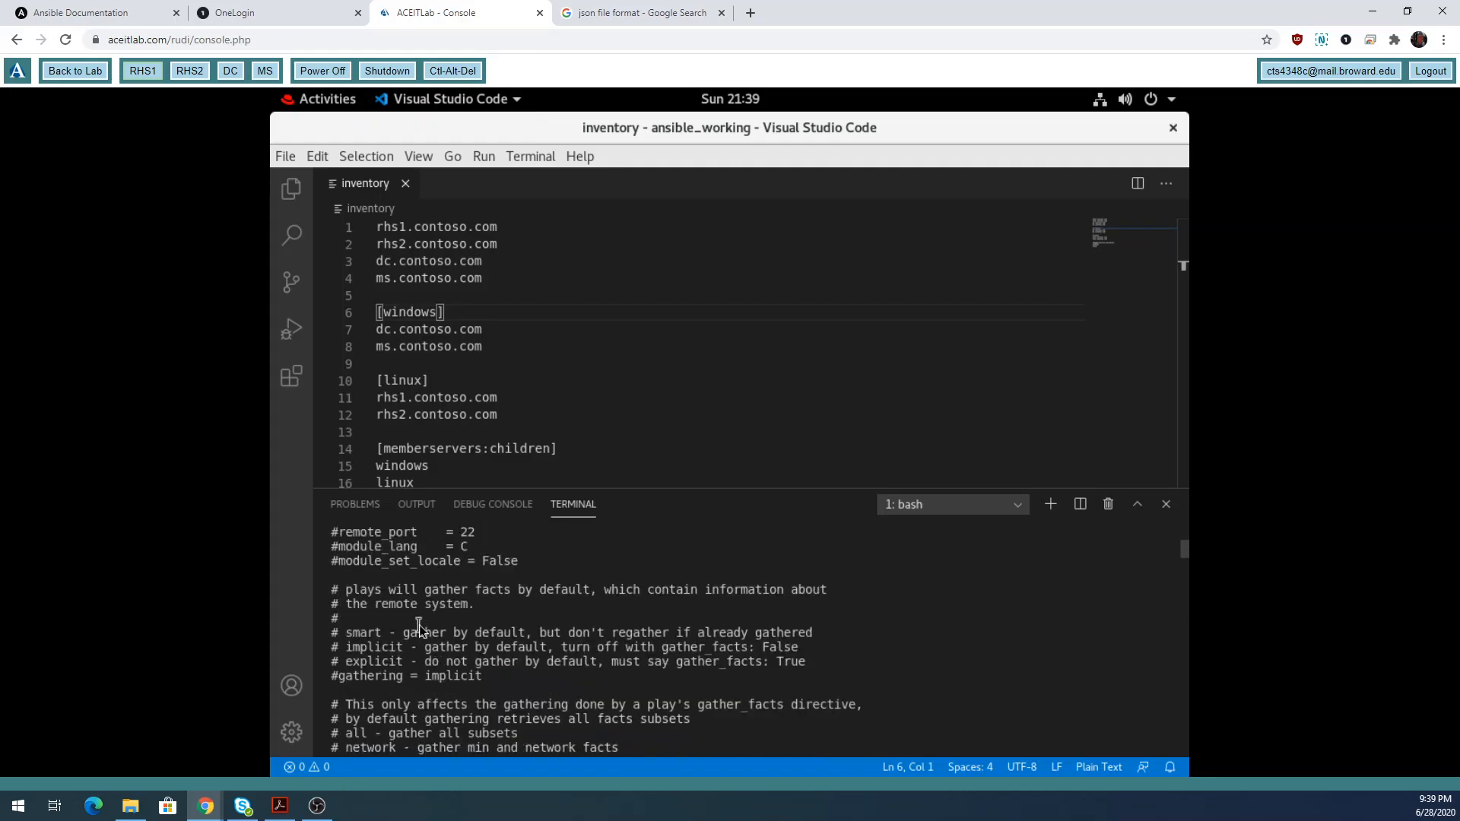
{"action": "scroll", "coordinate": [420, 628], "scroll_direction": "up", "scroll_amount": 5}
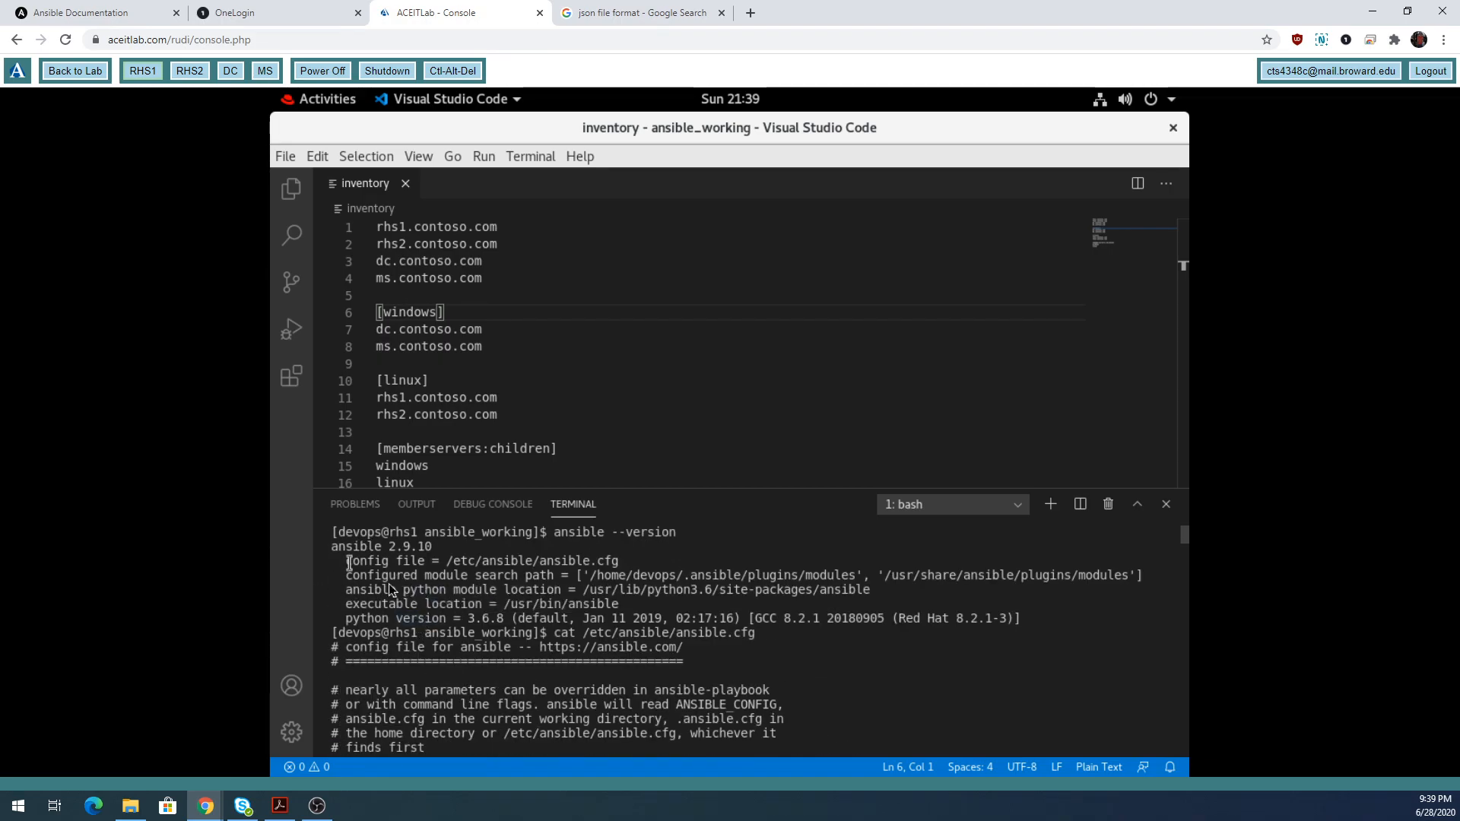
{"action": "scroll", "coordinate": [458, 674], "scroll_direction": "down", "scroll_amount": 4}
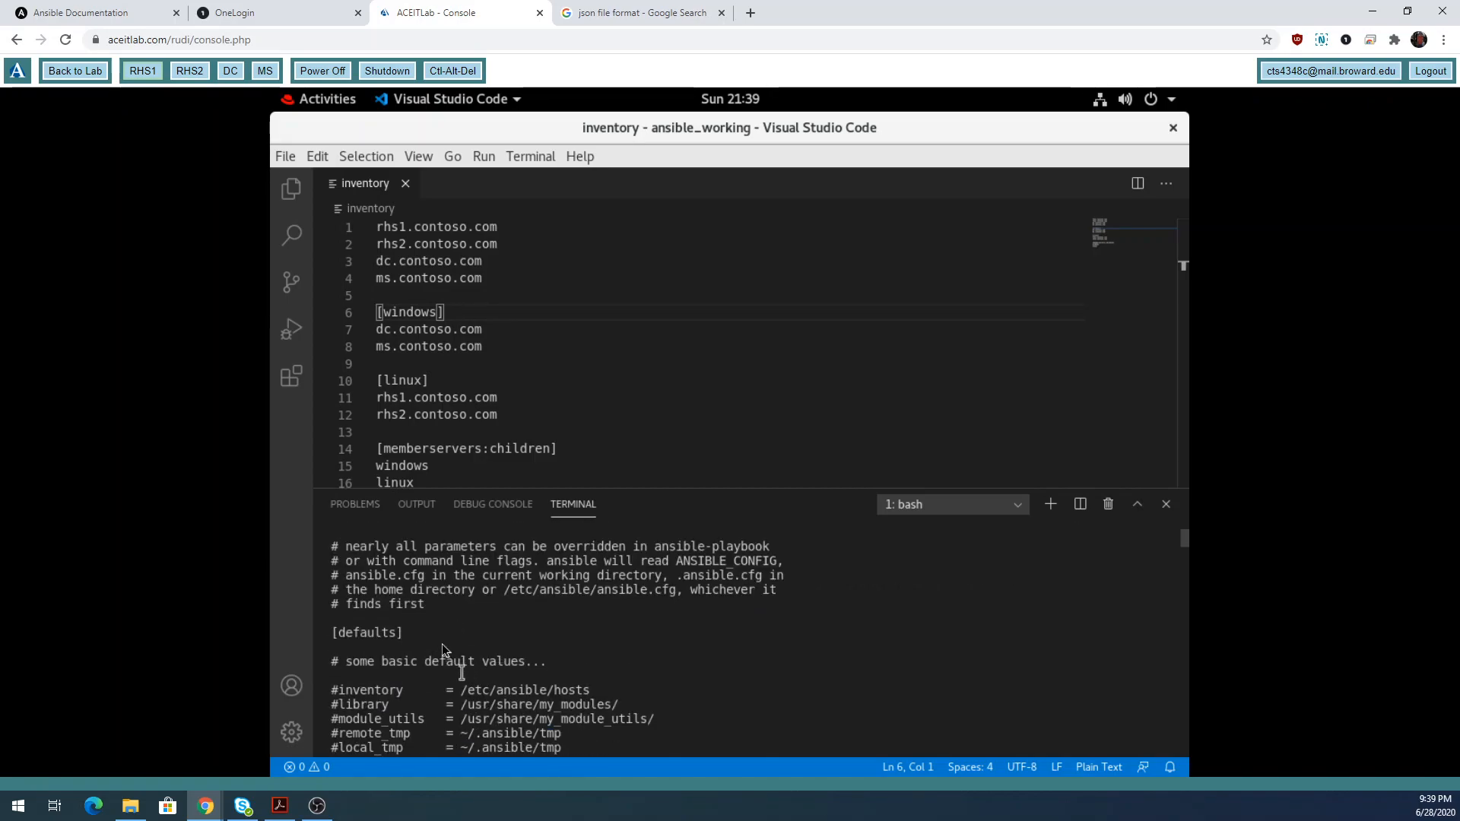
Highlight the [defaults] header, scroll through the settings to the [diff] section, and recall the cat command.
{"action": "left_click_drag", "start_coordinate": [418, 634], "coordinate": [336, 634]}
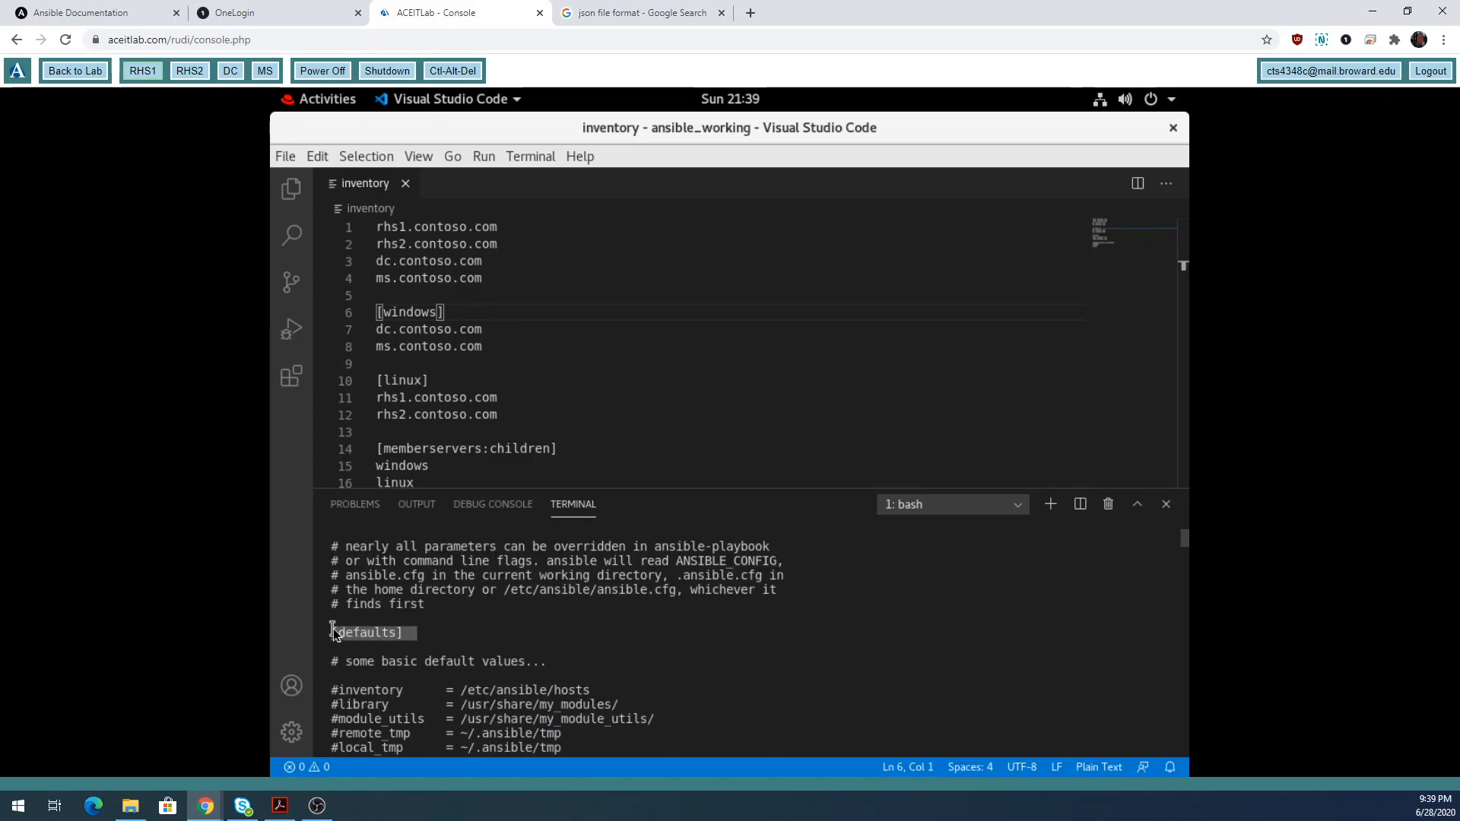
{"action": "scroll", "coordinate": [510, 655], "scroll_direction": "down", "scroll_amount": 3}
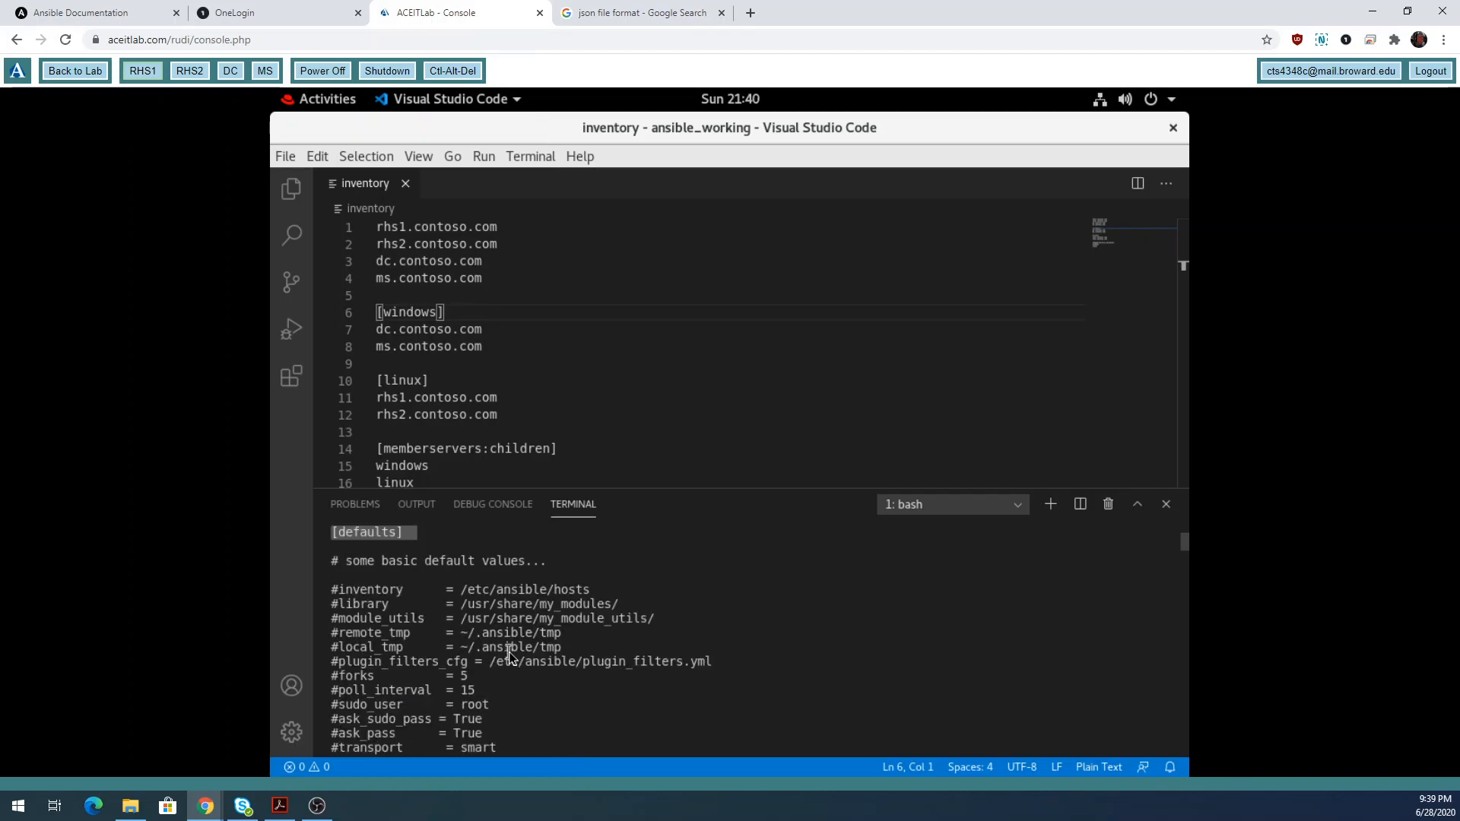
{"action": "scroll", "coordinate": [510, 655], "scroll_direction": "down", "scroll_amount": 3}
{"action": "scroll", "coordinate": [510, 655], "scroll_direction": "down", "scroll_amount": 3}
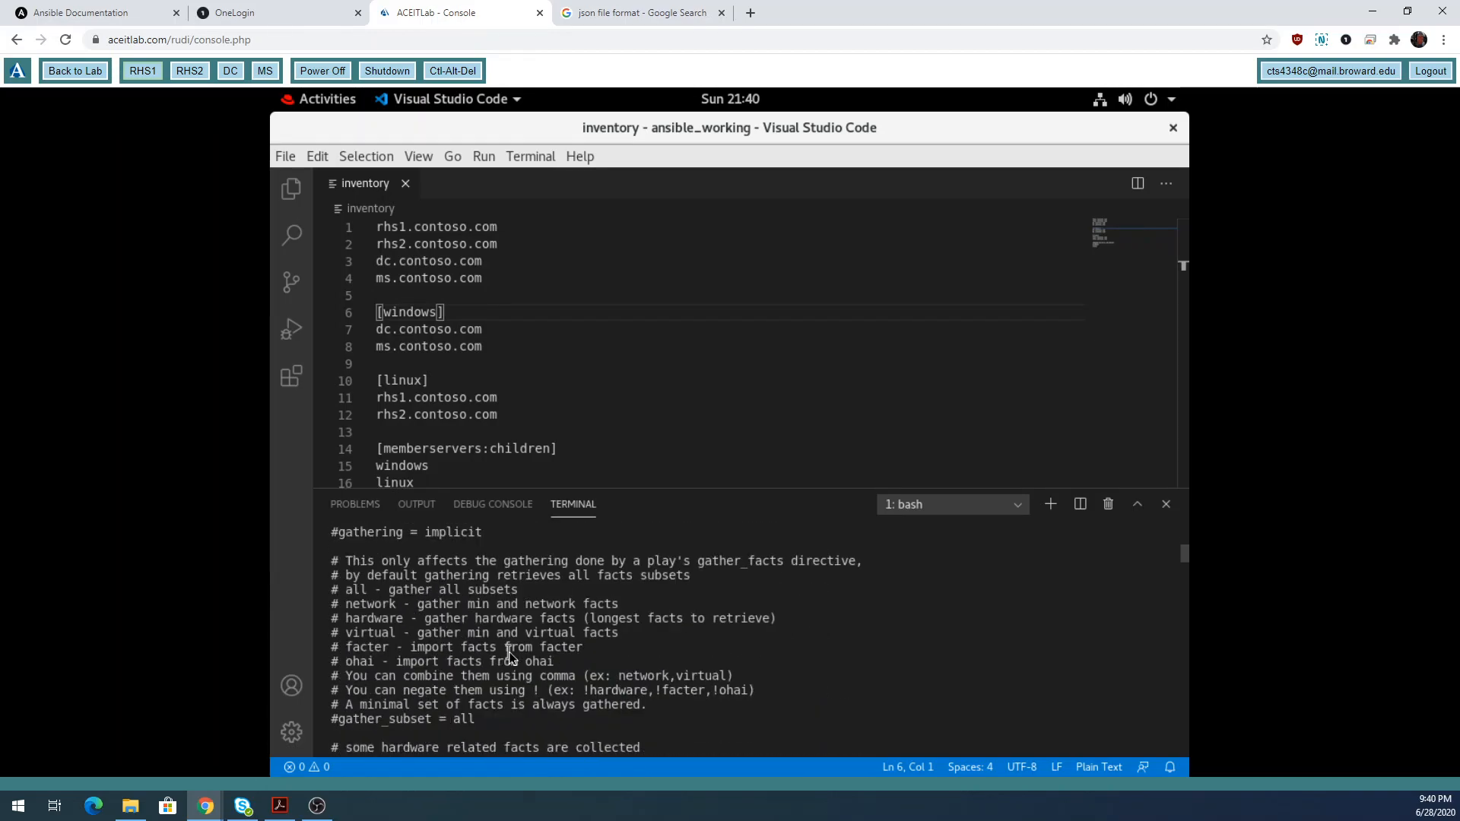
{"action": "scroll", "coordinate": [509, 655], "scroll_direction": "down", "scroll_amount": 3}
{"action": "scroll", "coordinate": [509, 651], "scroll_direction": "down", "scroll_amount": 3}
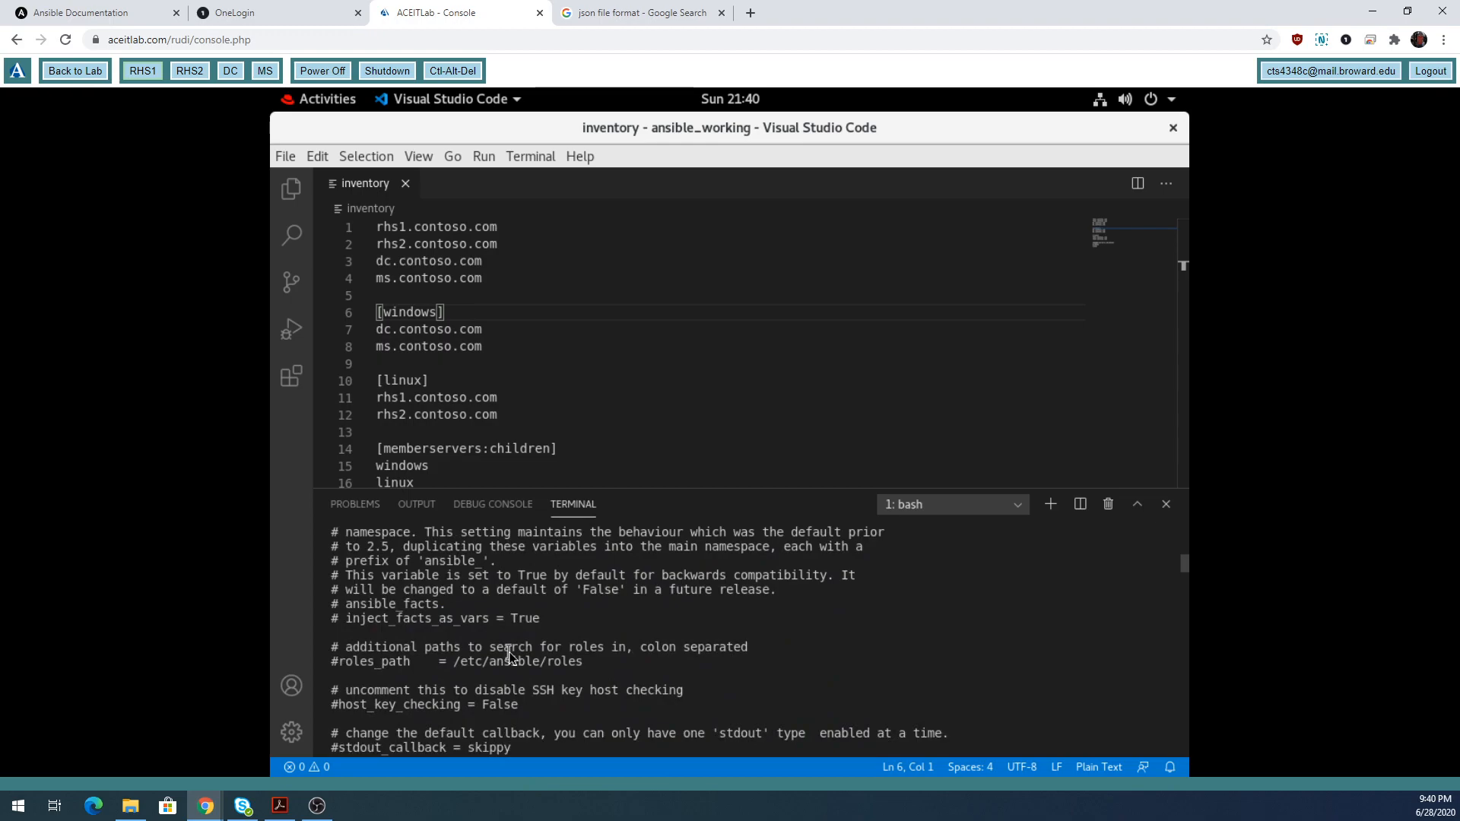
{"action": "scroll", "coordinate": [509, 651], "scroll_direction": "down", "scroll_amount": 3}
{"action": "scroll", "coordinate": [509, 651], "scroll_direction": "down", "scroll_amount": 3}
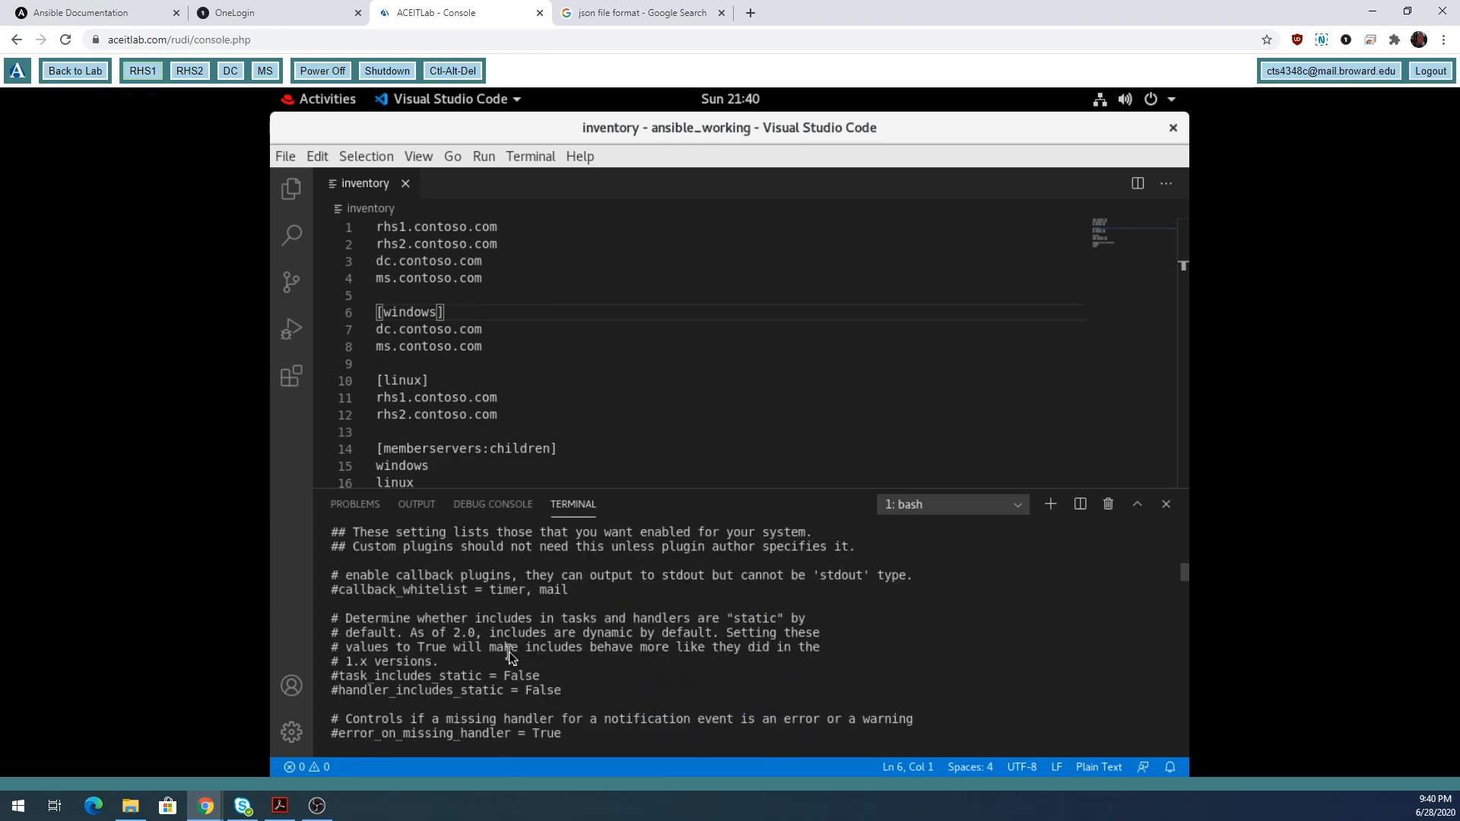
{"action": "scroll", "coordinate": [509, 651], "scroll_direction": "down", "scroll_amount": 3}
{"action": "scroll", "coordinate": [509, 652], "scroll_direction": "down", "scroll_amount": 5}
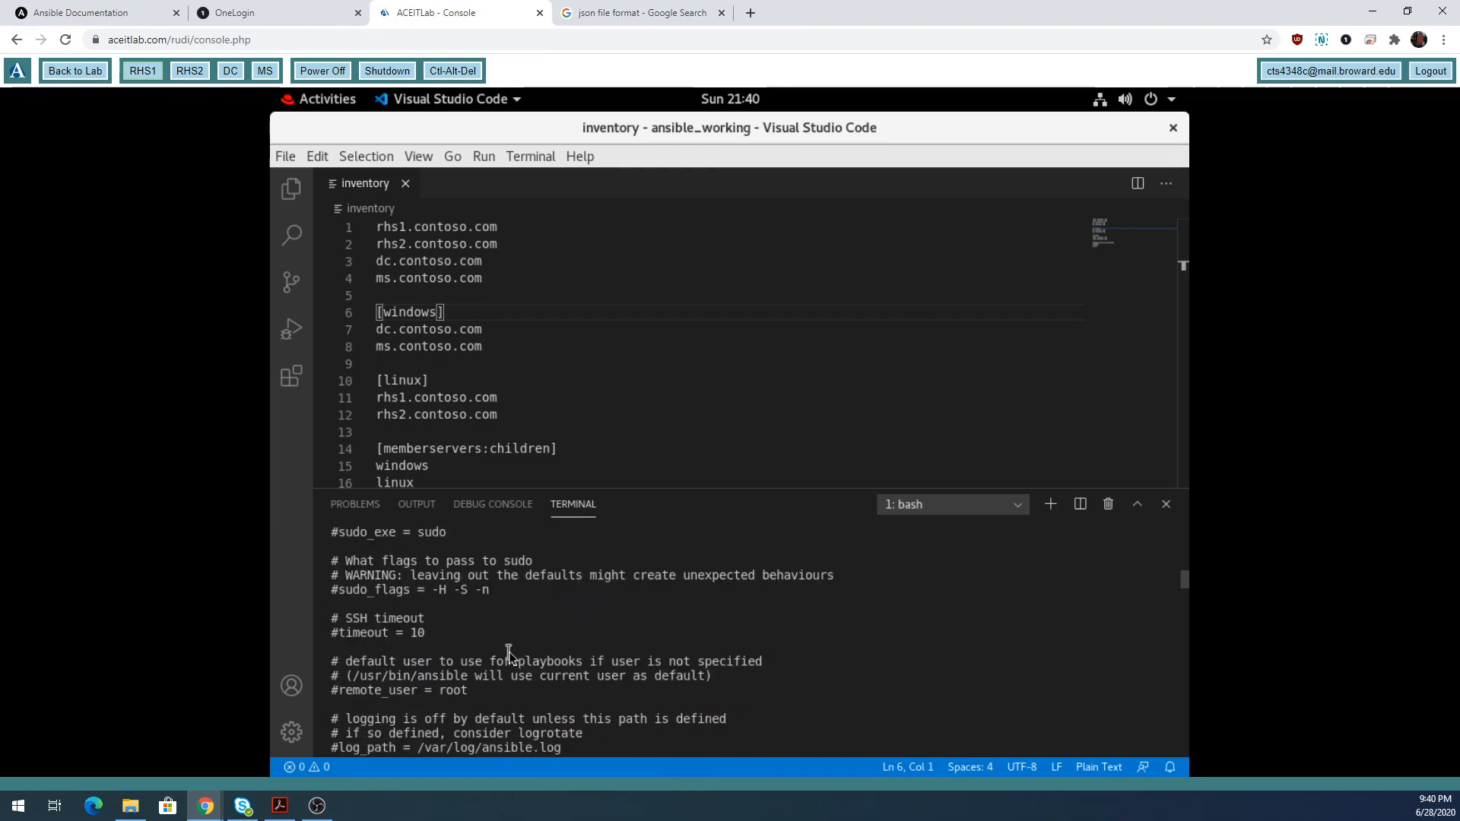
{"action": "scroll", "coordinate": [509, 651], "scroll_direction": "down", "scroll_amount": 3}
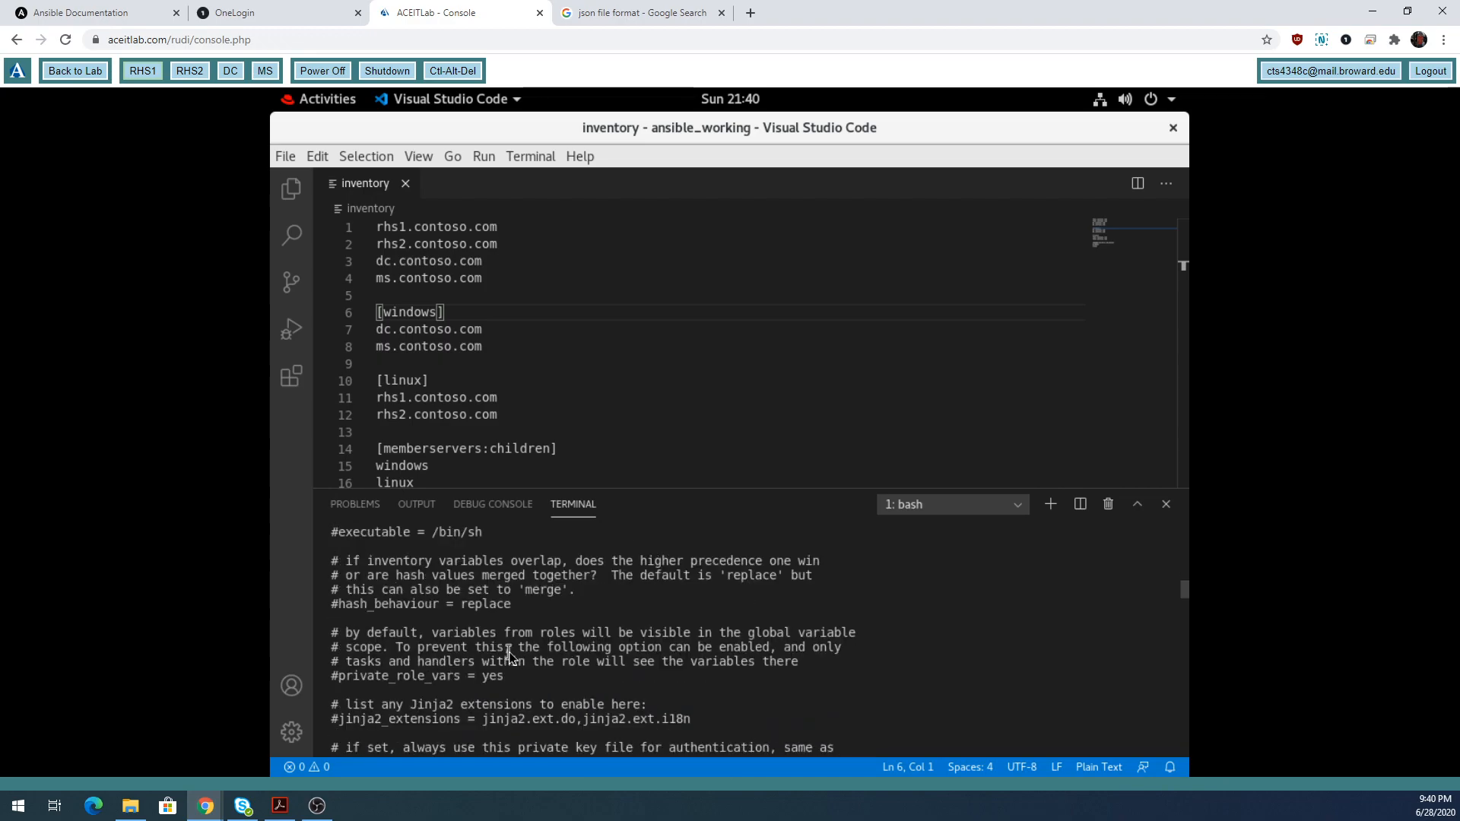
{"action": "scroll", "coordinate": [509, 651], "scroll_direction": "down", "scroll_amount": 3}
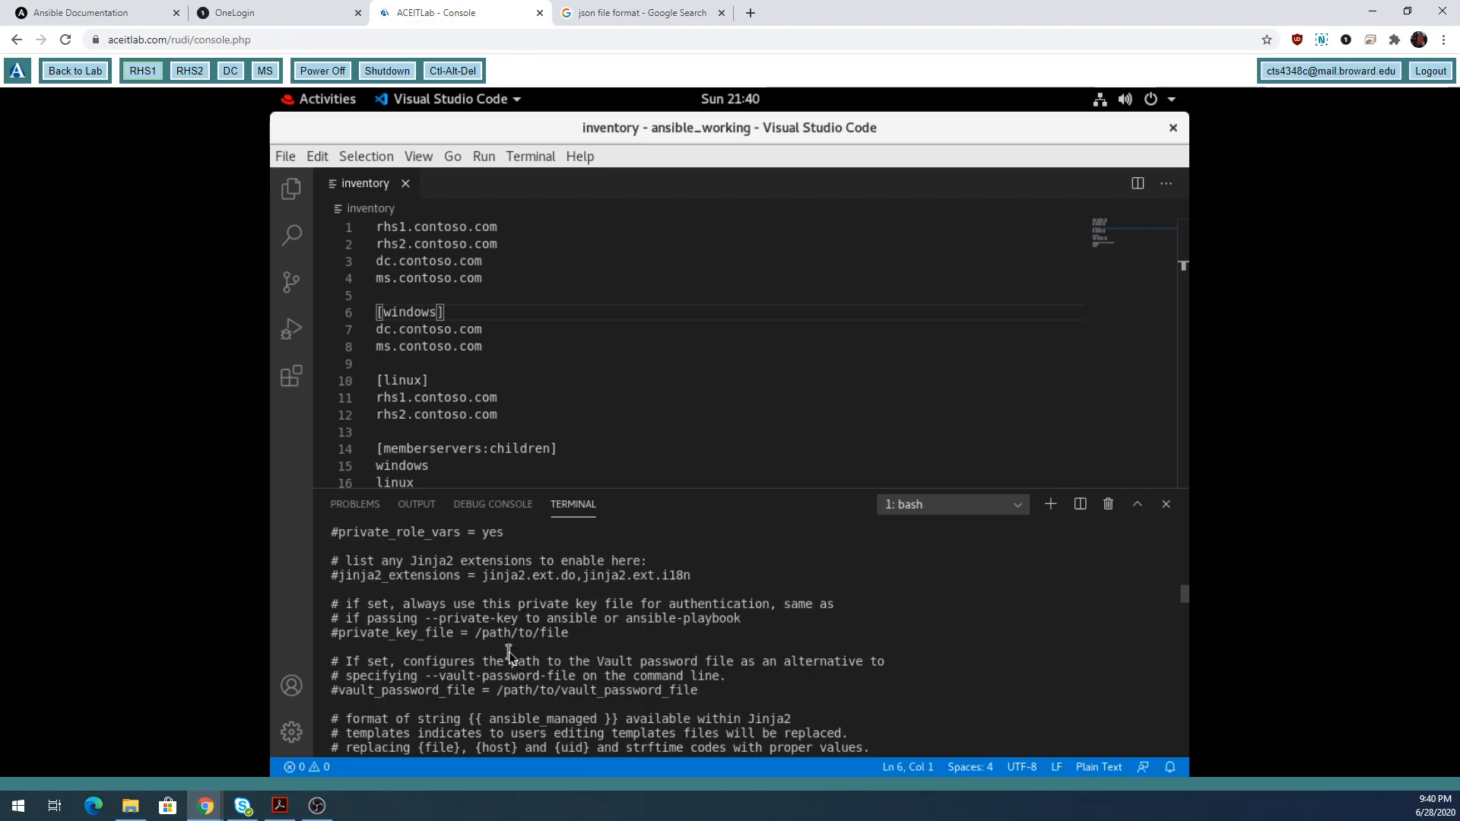
{"action": "scroll", "coordinate": [509, 651], "scroll_direction": "down", "scroll_amount": 3}
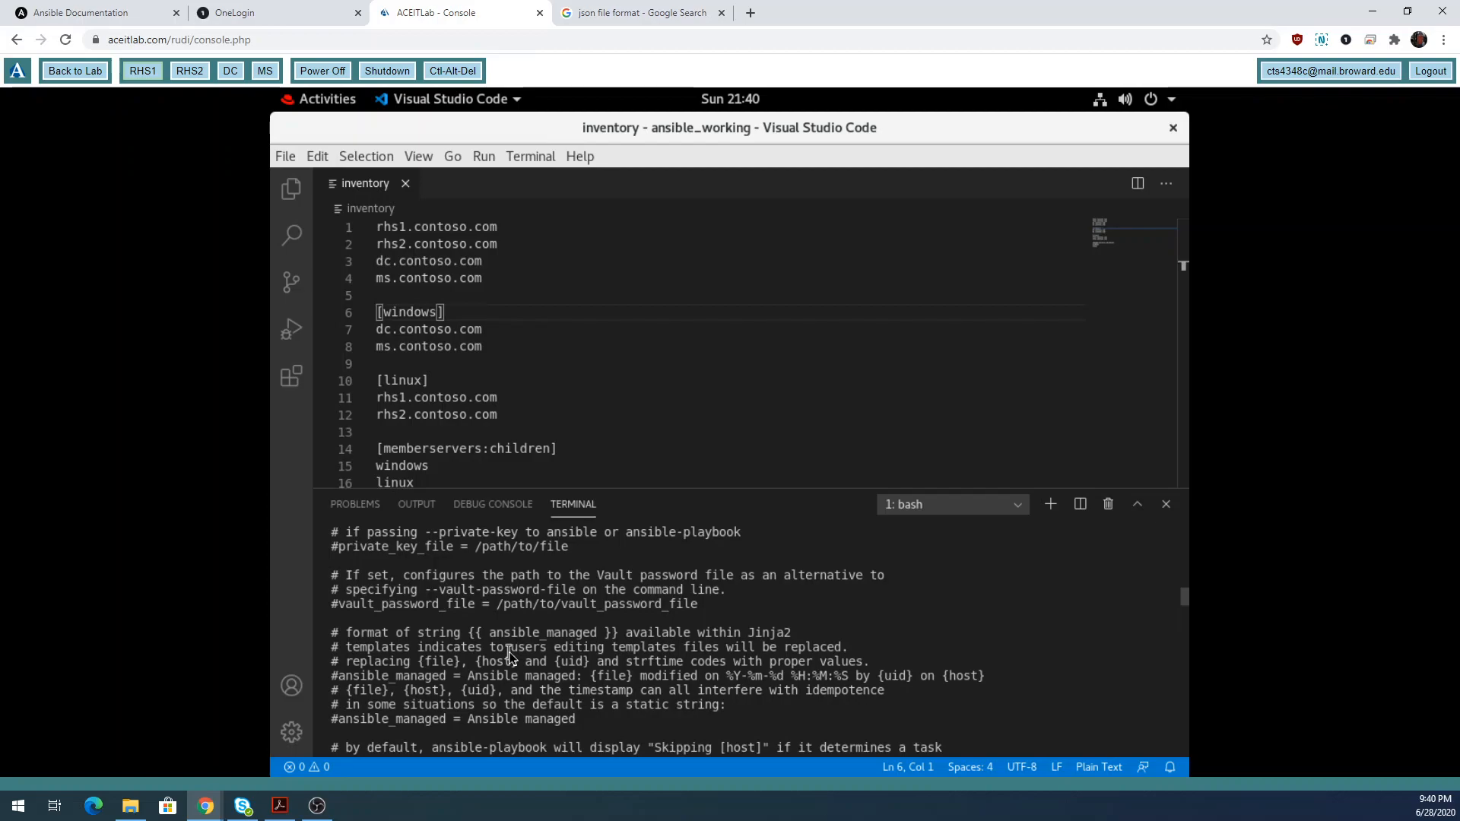
{"action": "scroll", "coordinate": [509, 651], "scroll_direction": "down", "scroll_amount": 5}
{"action": "scroll", "coordinate": [509, 651], "scroll_direction": "down", "scroll_amount": 3}
{"action": "scroll", "coordinate": [509, 651], "scroll_direction": "down", "scroll_amount": 5}
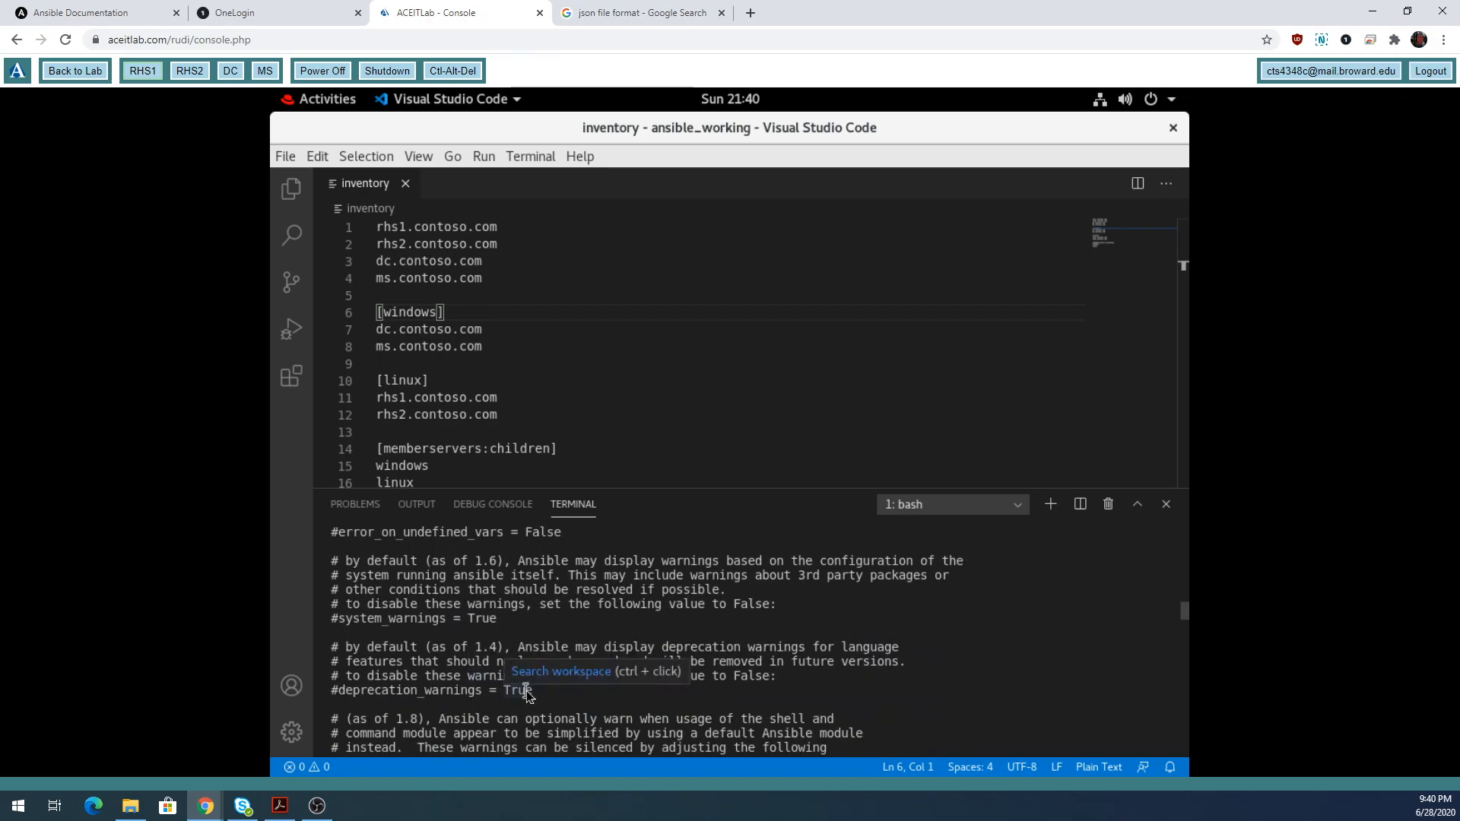
{"action": "scroll", "coordinate": [563, 674], "scroll_direction": "down", "scroll_amount": 2}
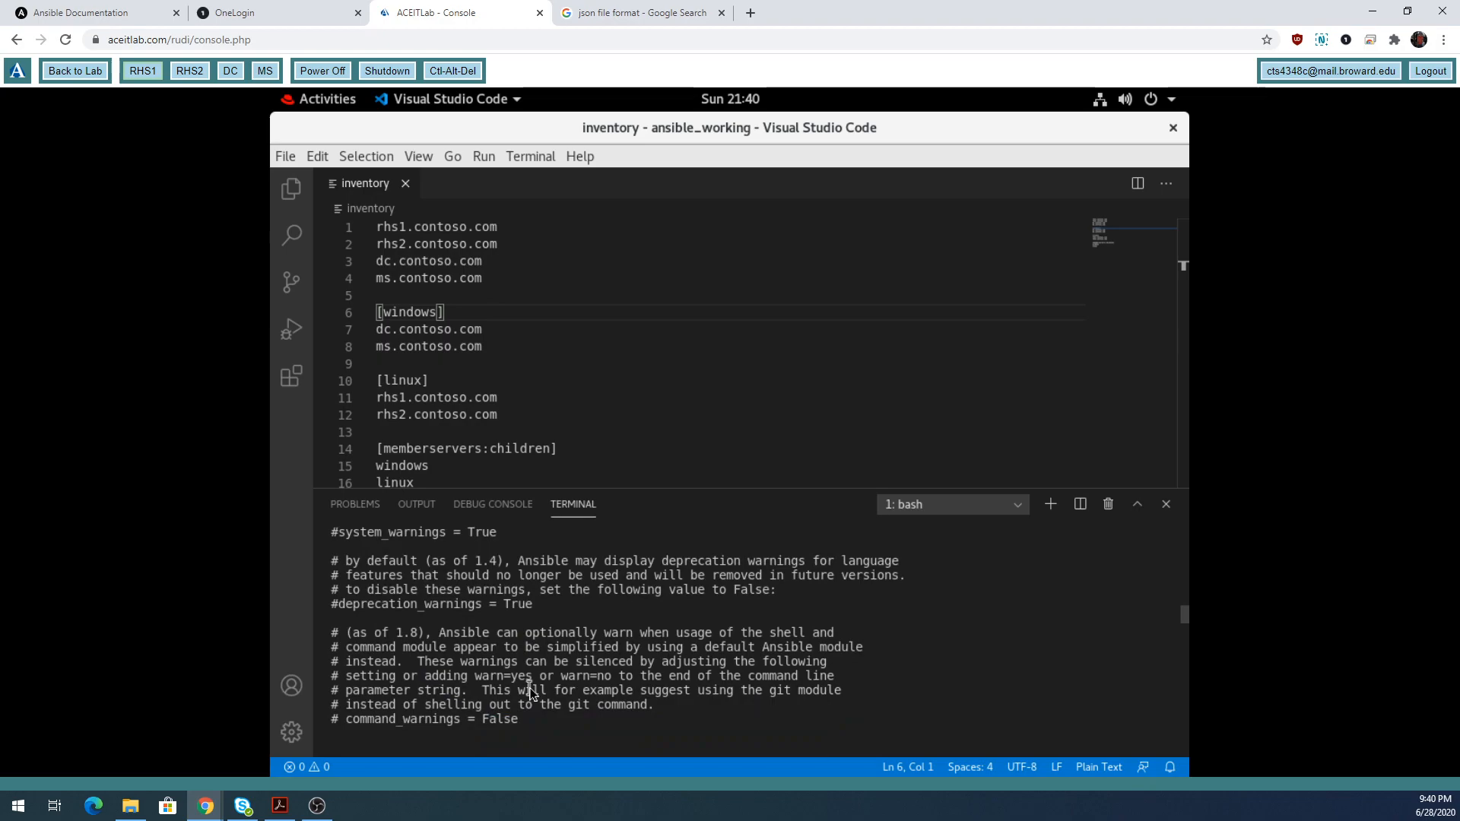
{"action": "scroll", "coordinate": [531, 692], "scroll_direction": "down", "scroll_amount": 3}
{"action": "scroll", "coordinate": [530, 692], "scroll_direction": "down", "scroll_amount": 5}
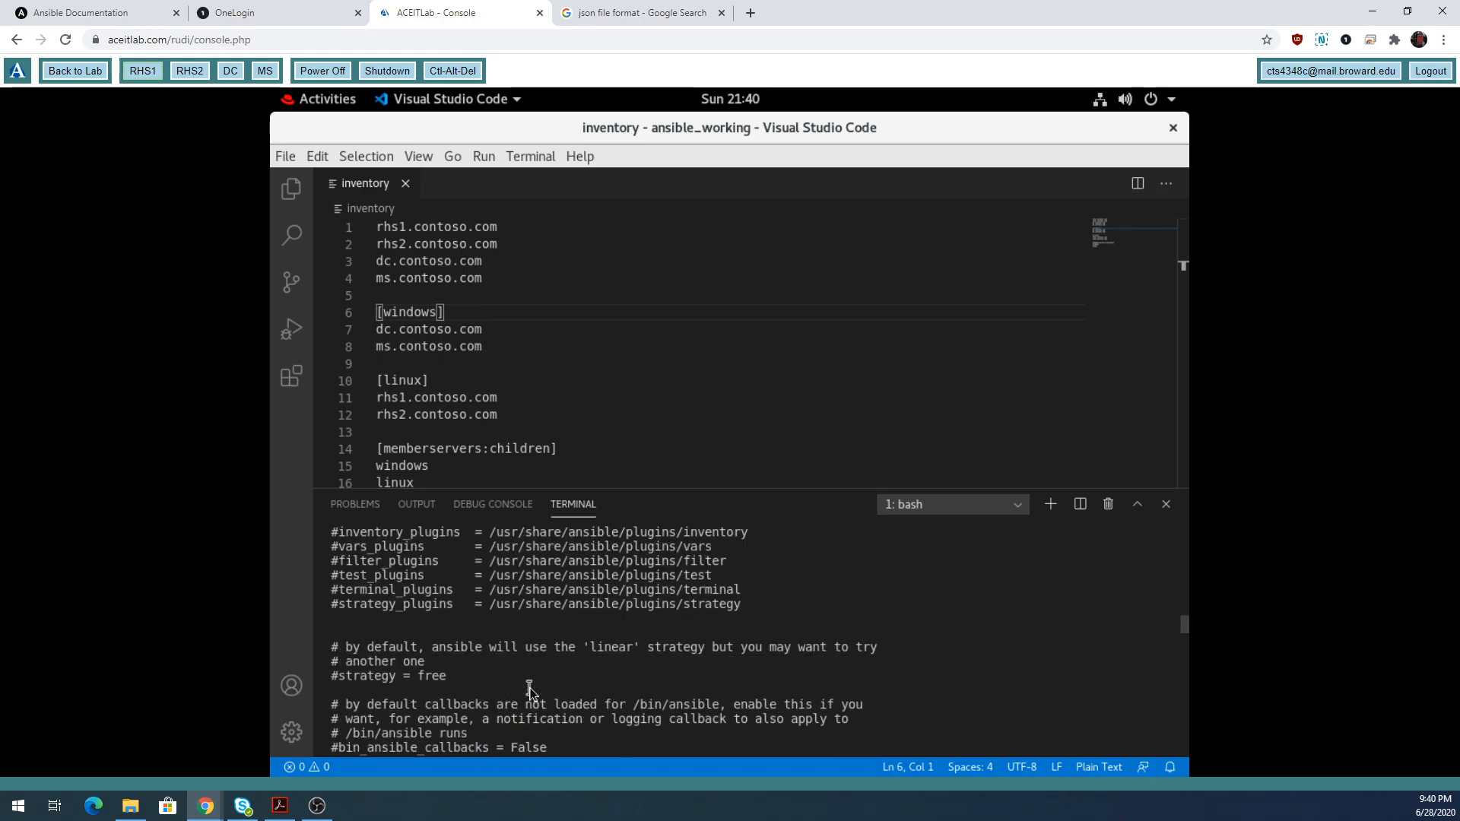
{"action": "scroll", "coordinate": [527, 689], "scroll_direction": "down", "scroll_amount": 3}
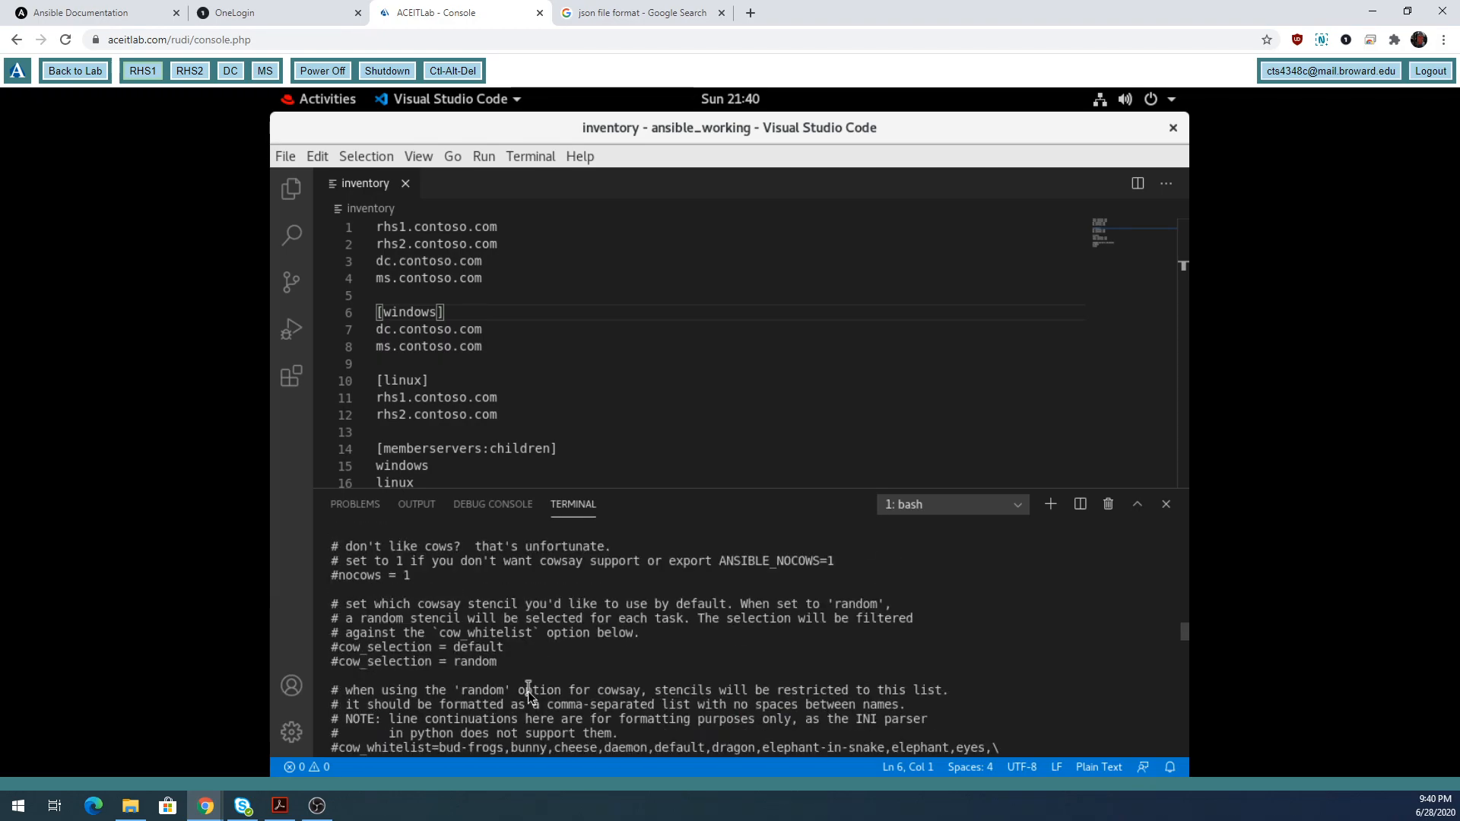
{"action": "scroll", "coordinate": [524, 700], "scroll_direction": "down", "scroll_amount": 1}
{"action": "scroll", "coordinate": [524, 703], "scroll_direction": "down", "scroll_amount": 3}
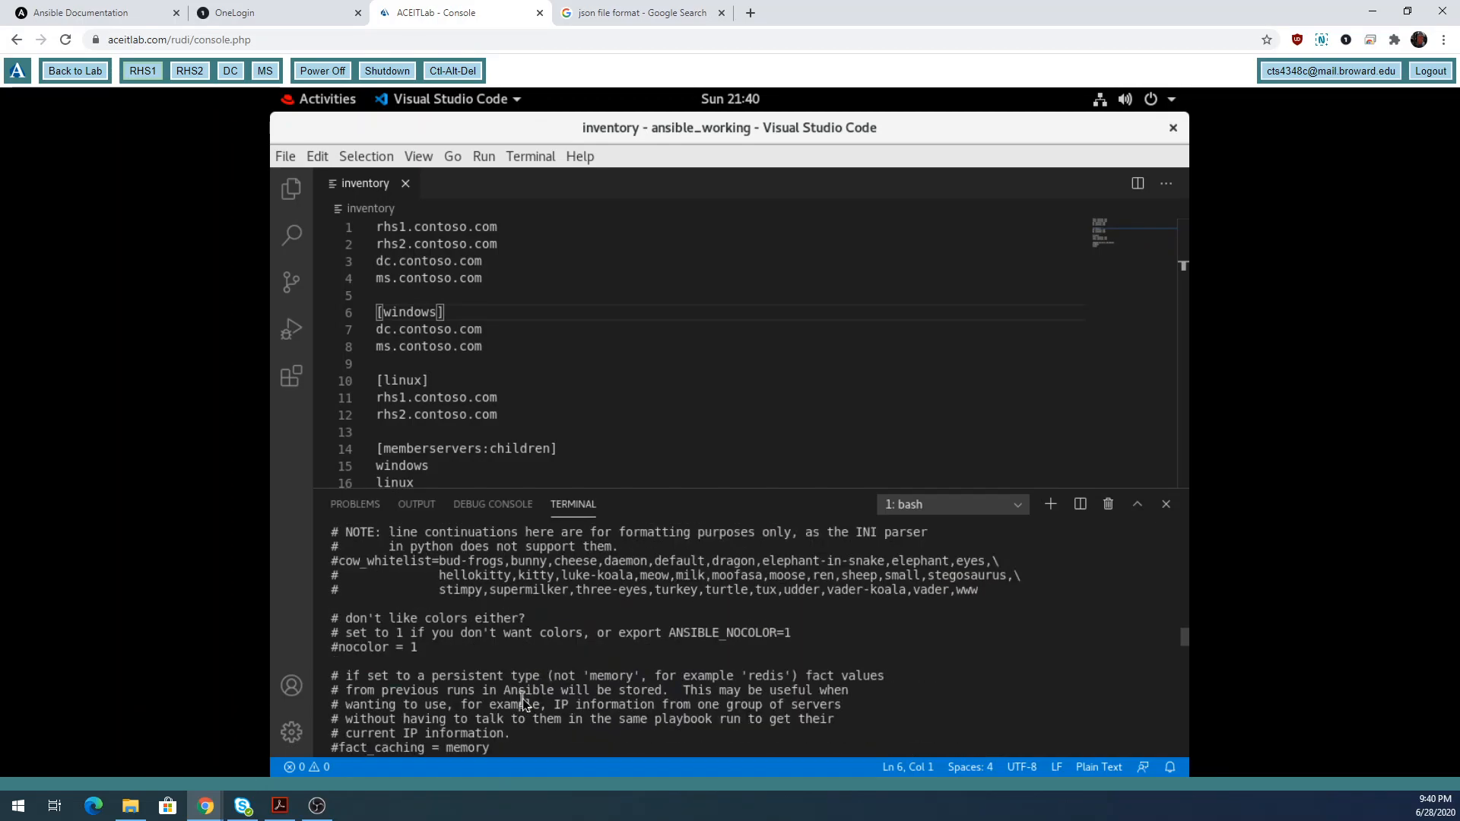
{"action": "scroll", "coordinate": [523, 698], "scroll_direction": "down", "scroll_amount": 7}
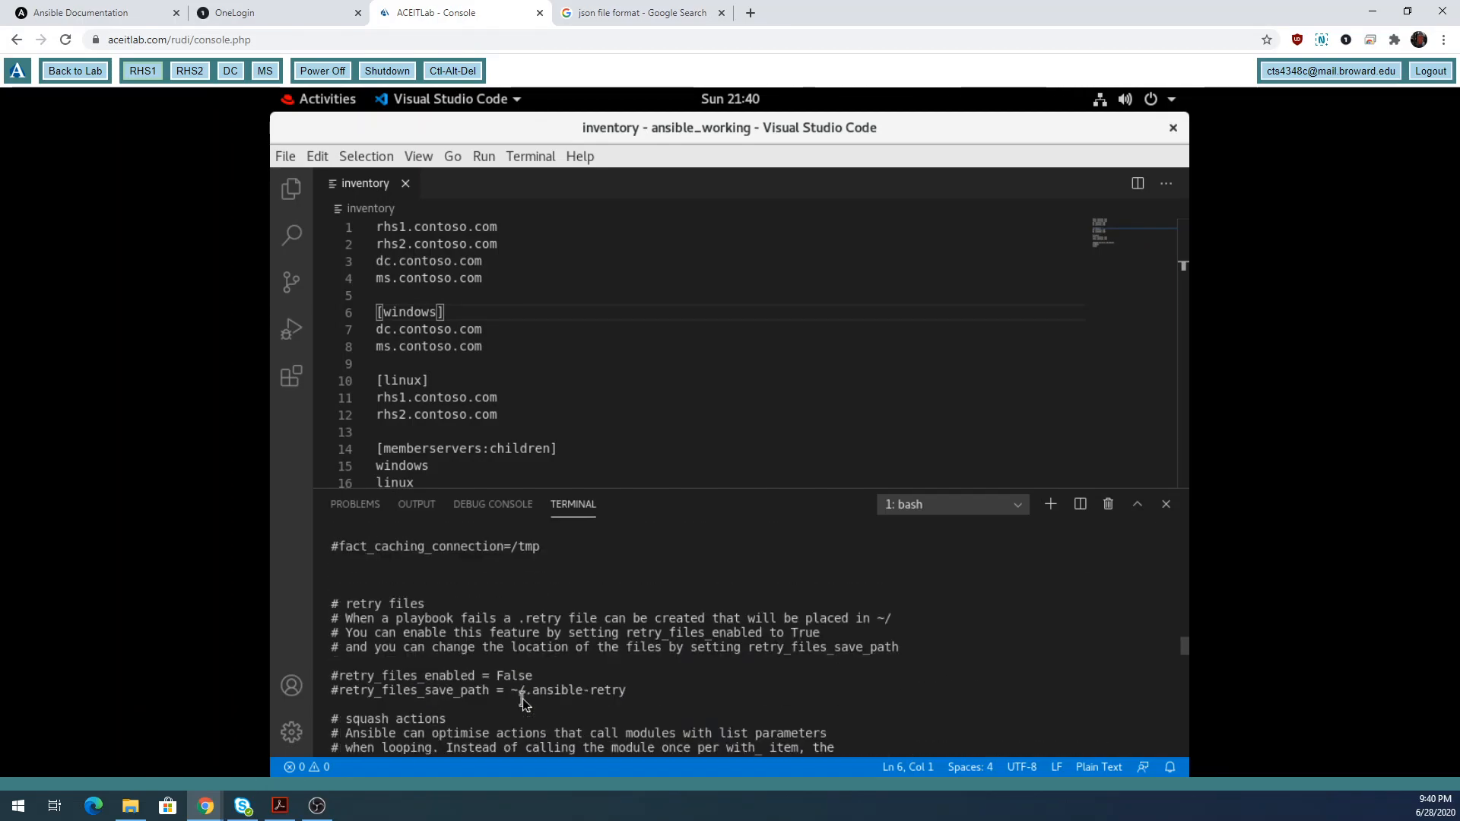
{"action": "scroll", "coordinate": [523, 698], "scroll_direction": "down", "scroll_amount": 10}
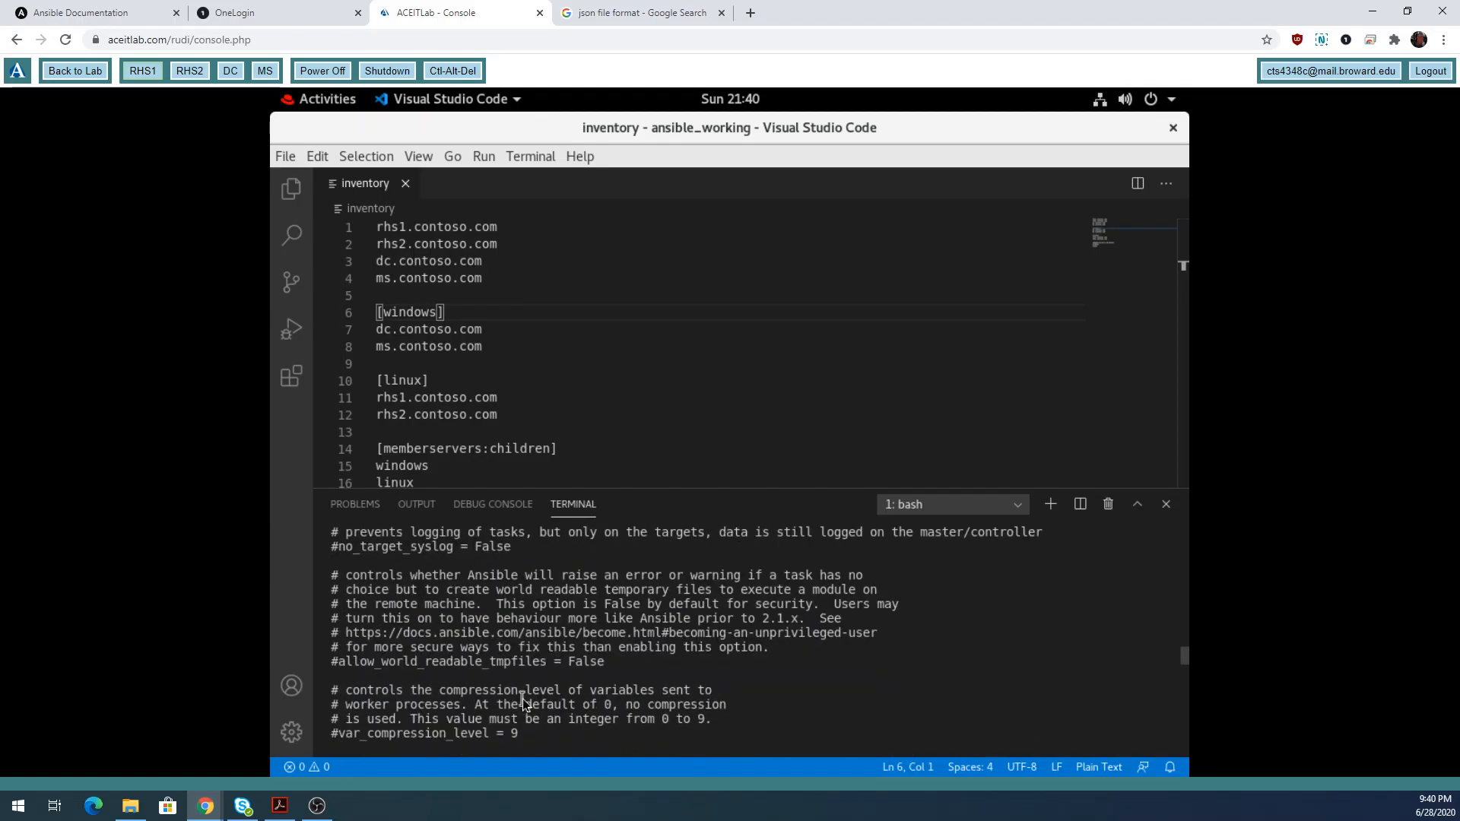
{"action": "scroll", "coordinate": [522, 698], "scroll_direction": "down", "scroll_amount": 3}
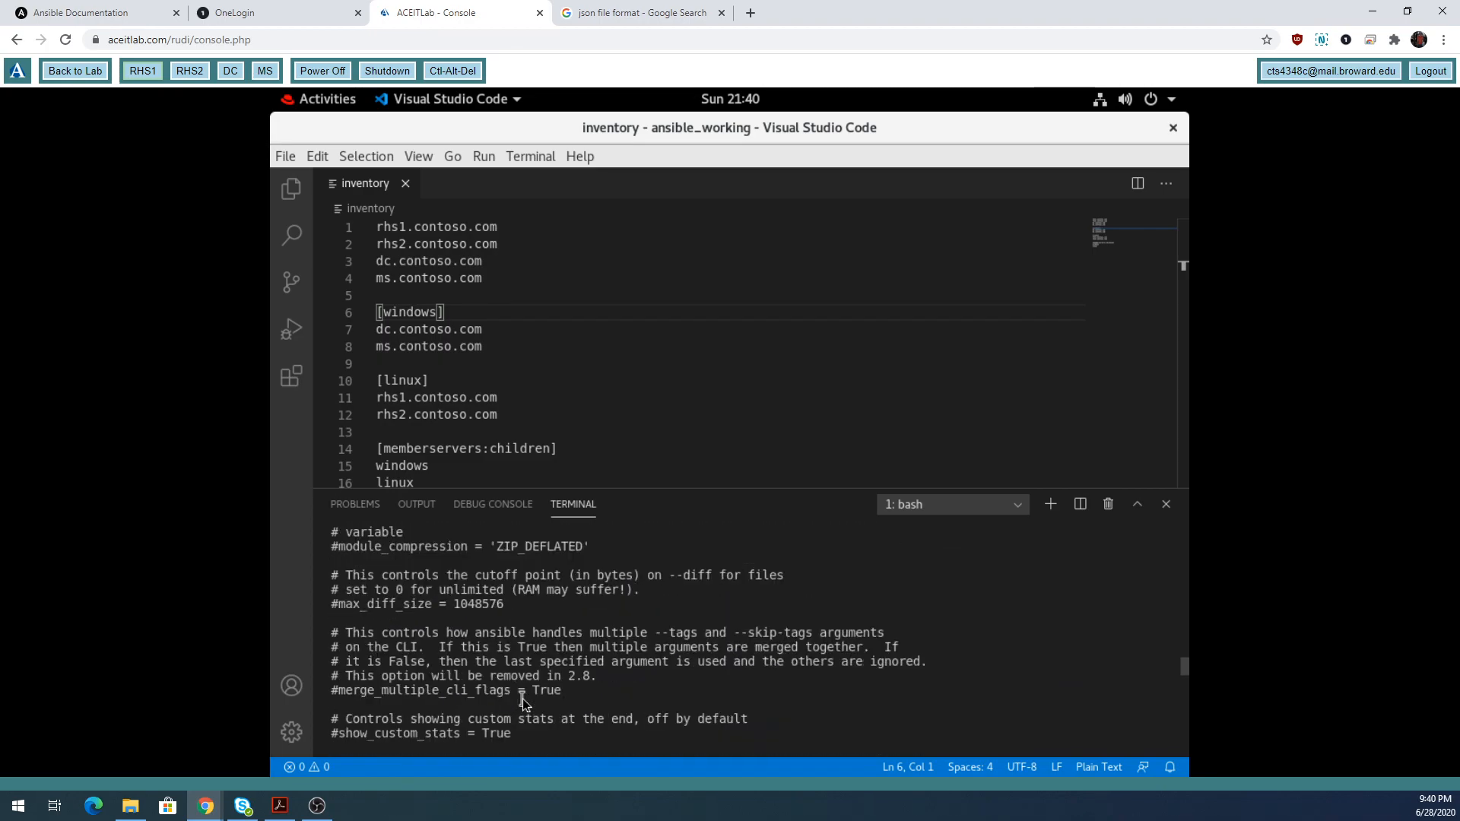
{"action": "scroll", "coordinate": [522, 698], "scroll_direction": "down", "scroll_amount": 7}
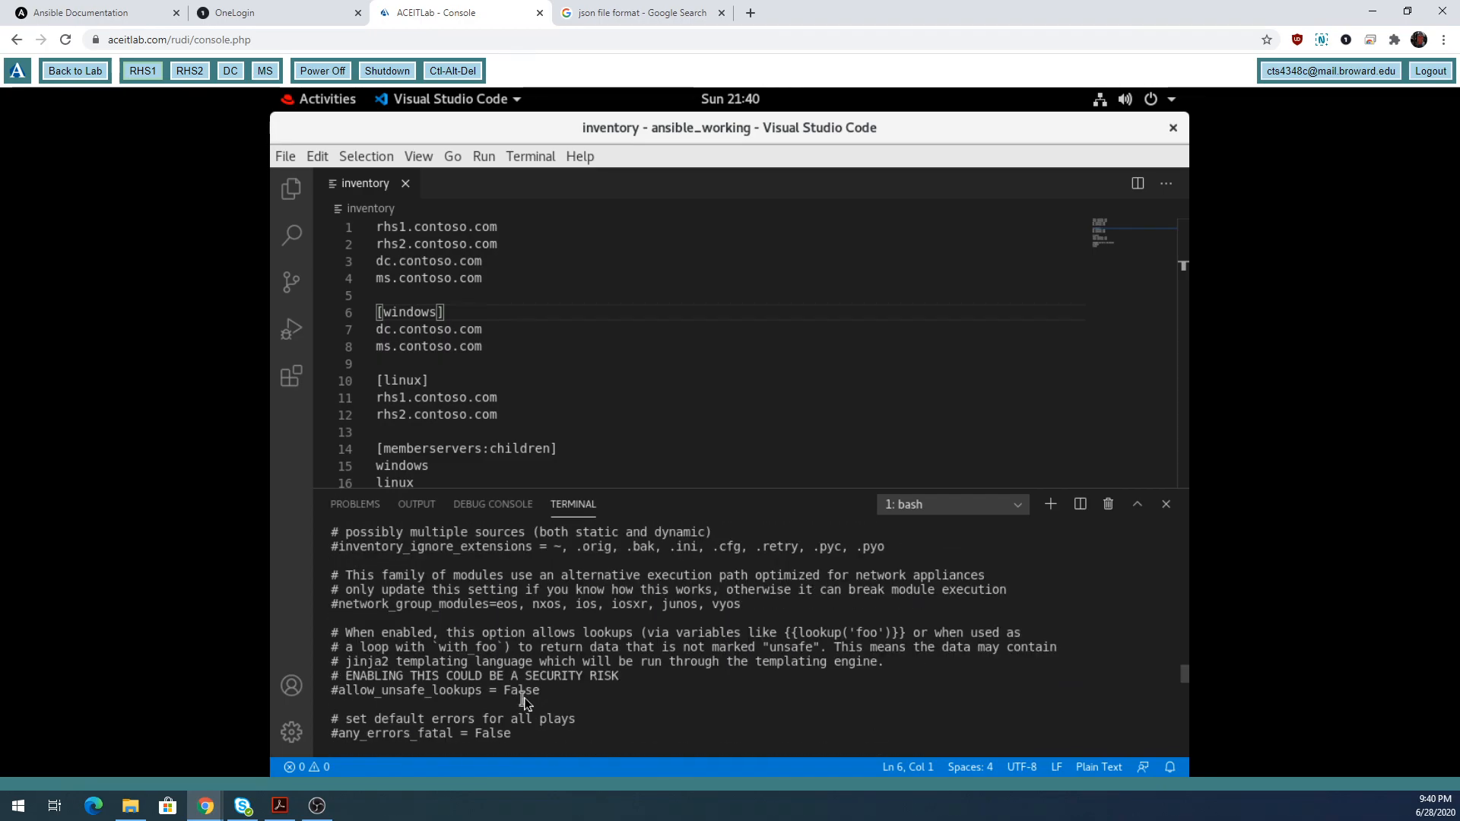
{"action": "key", "text": "Up"}
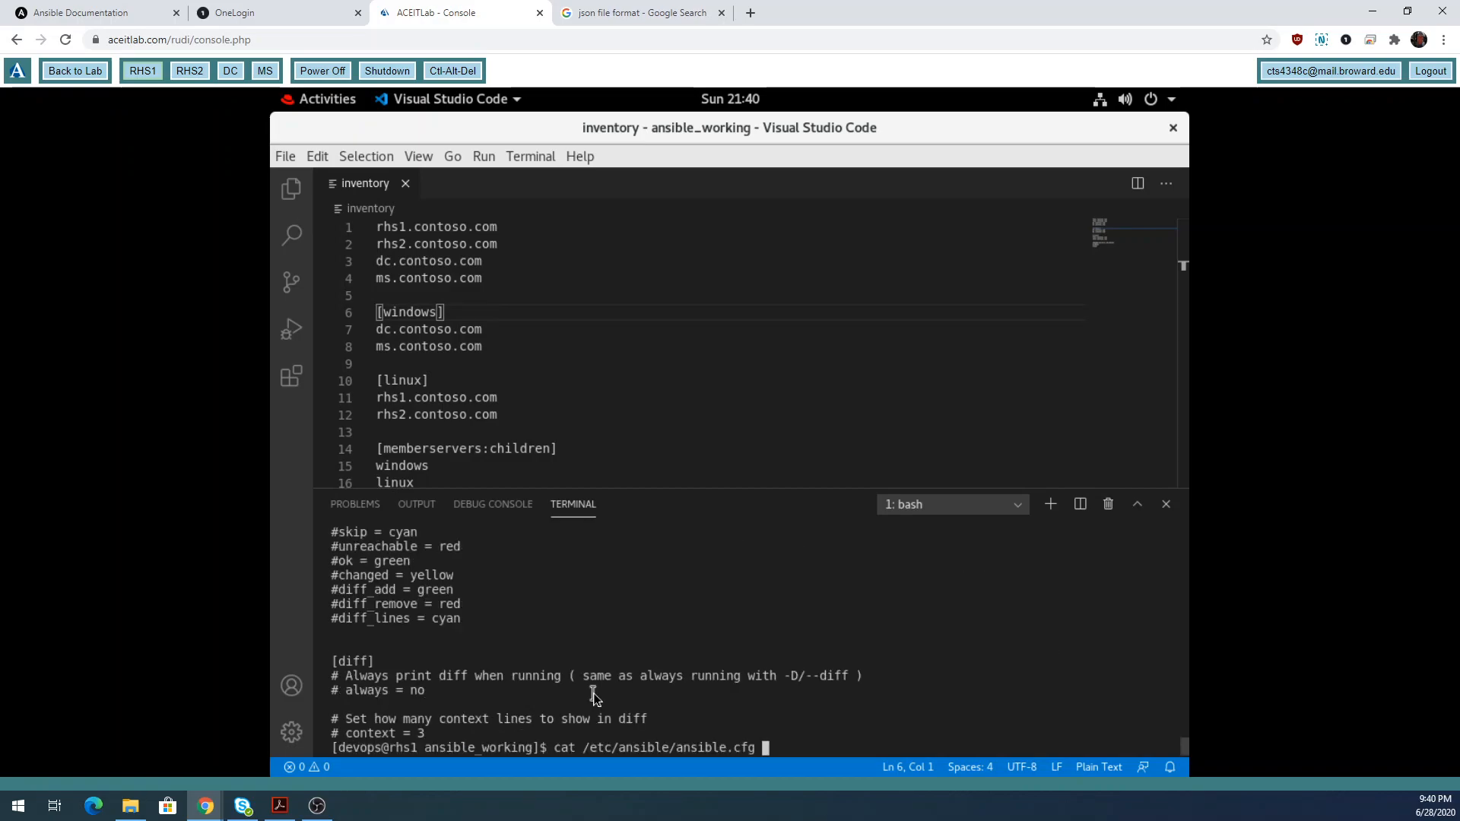
Filter ansible.cfg through | grep priv and highlight the [privilege_escalation] line and the search term.
{"action": "type", "text": "| grep "}
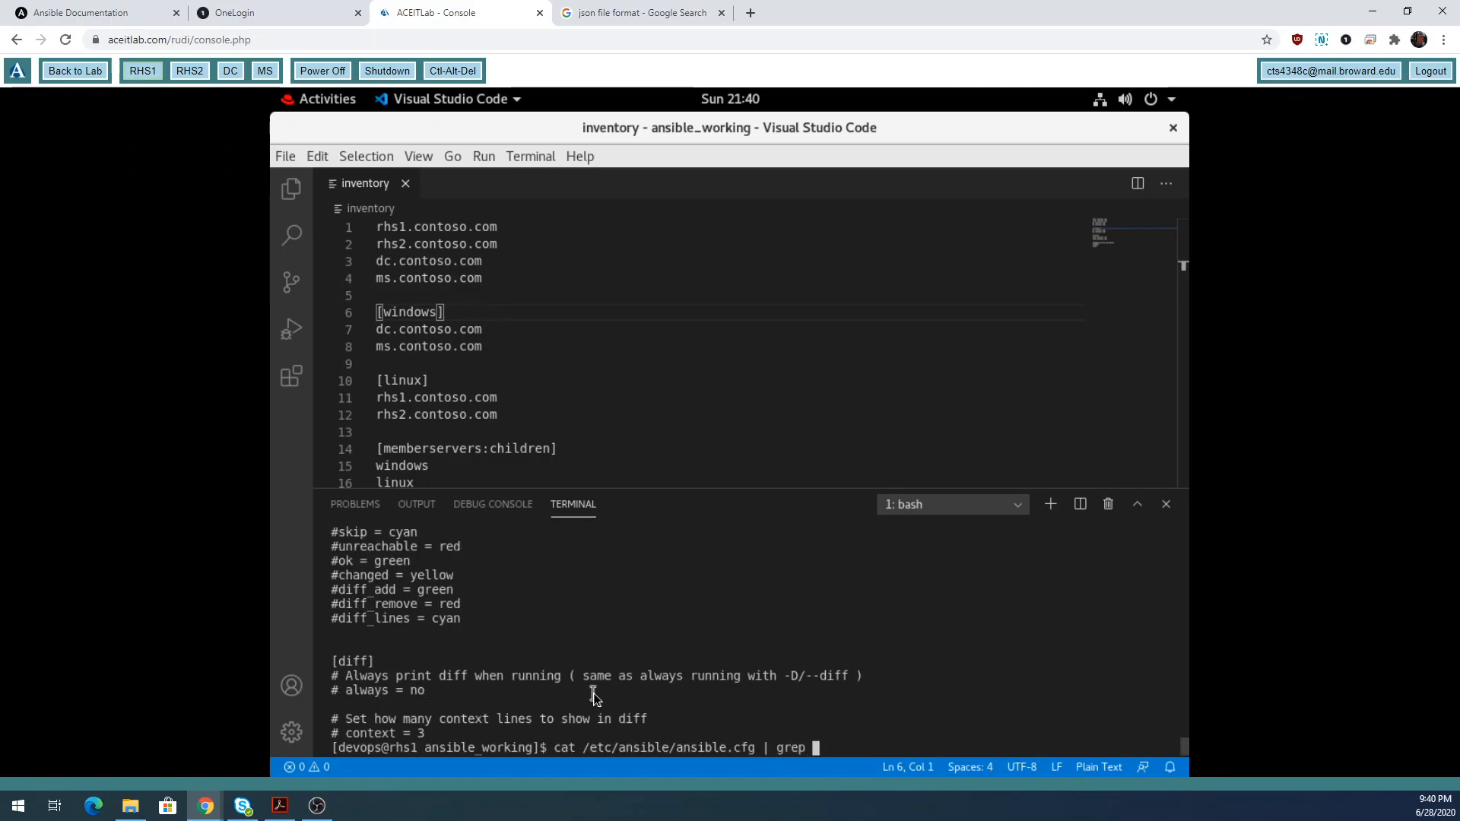
{"action": "type", "text": "priv"}
{"action": "key", "text": "Return"}
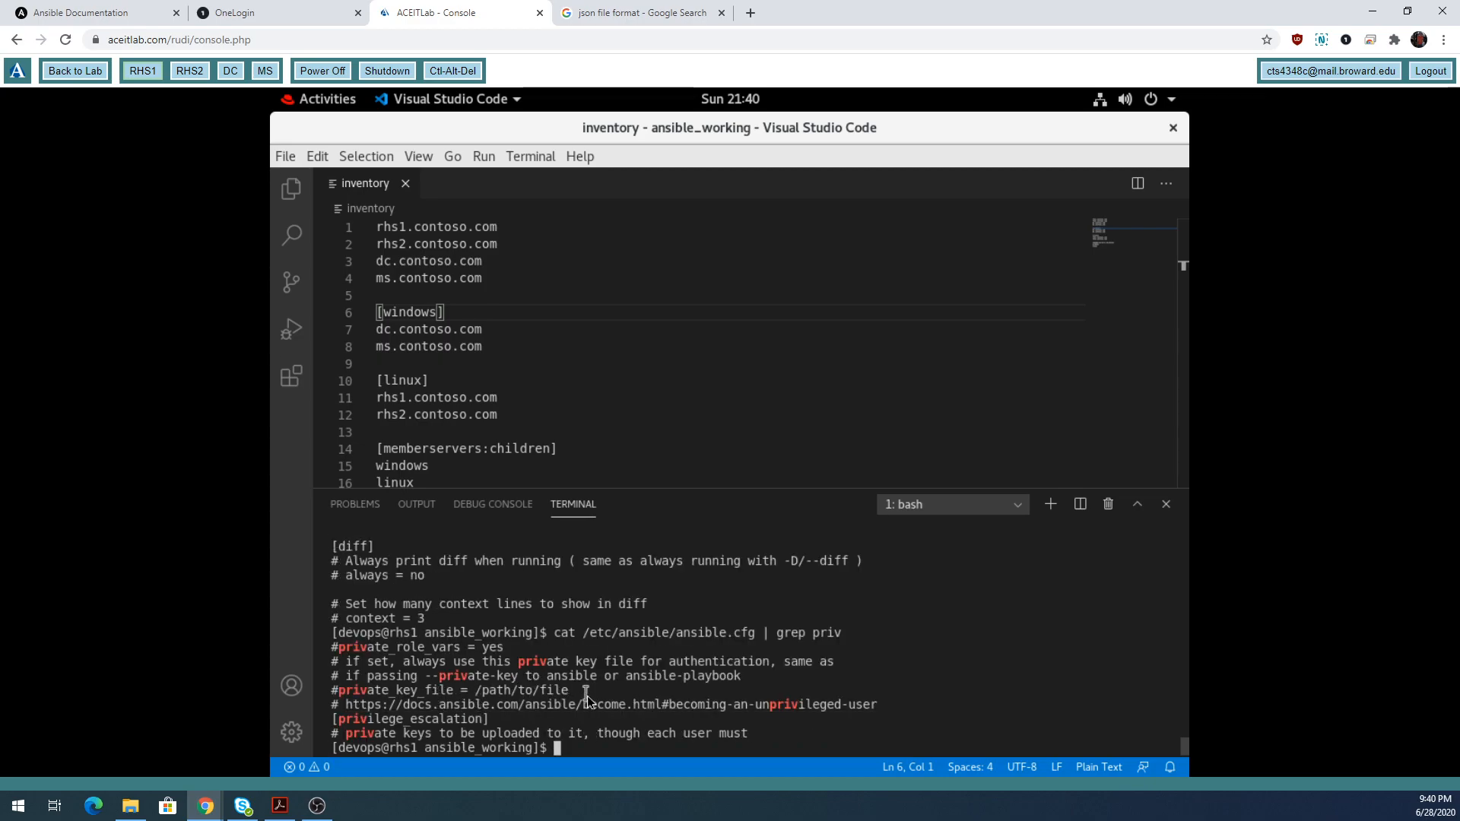
{"action": "left_click_drag", "start_coordinate": [495, 723], "coordinate": [332, 724]}
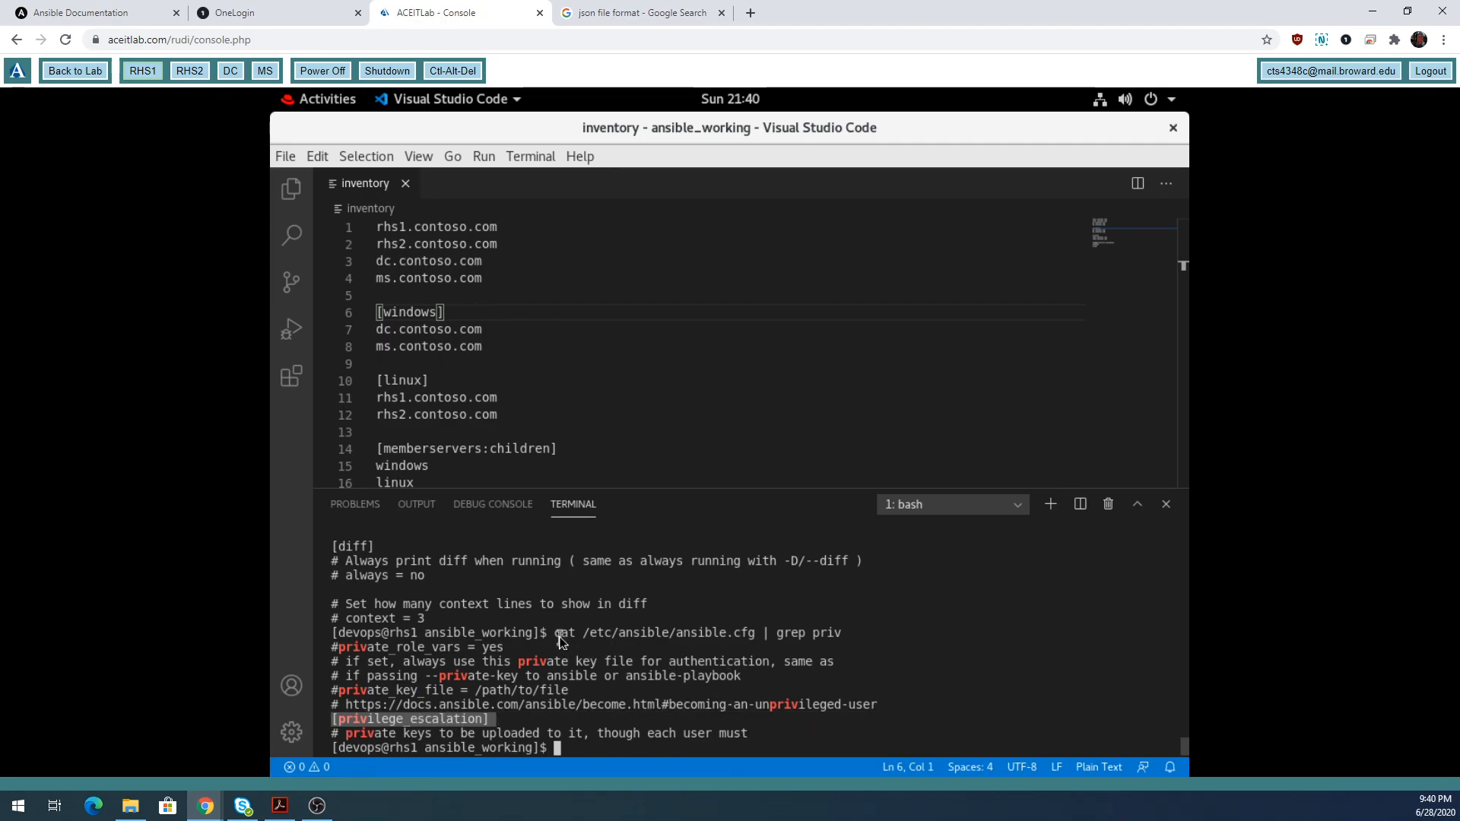
{"action": "left_click_drag", "start_coordinate": [559, 636], "coordinate": [765, 643]}
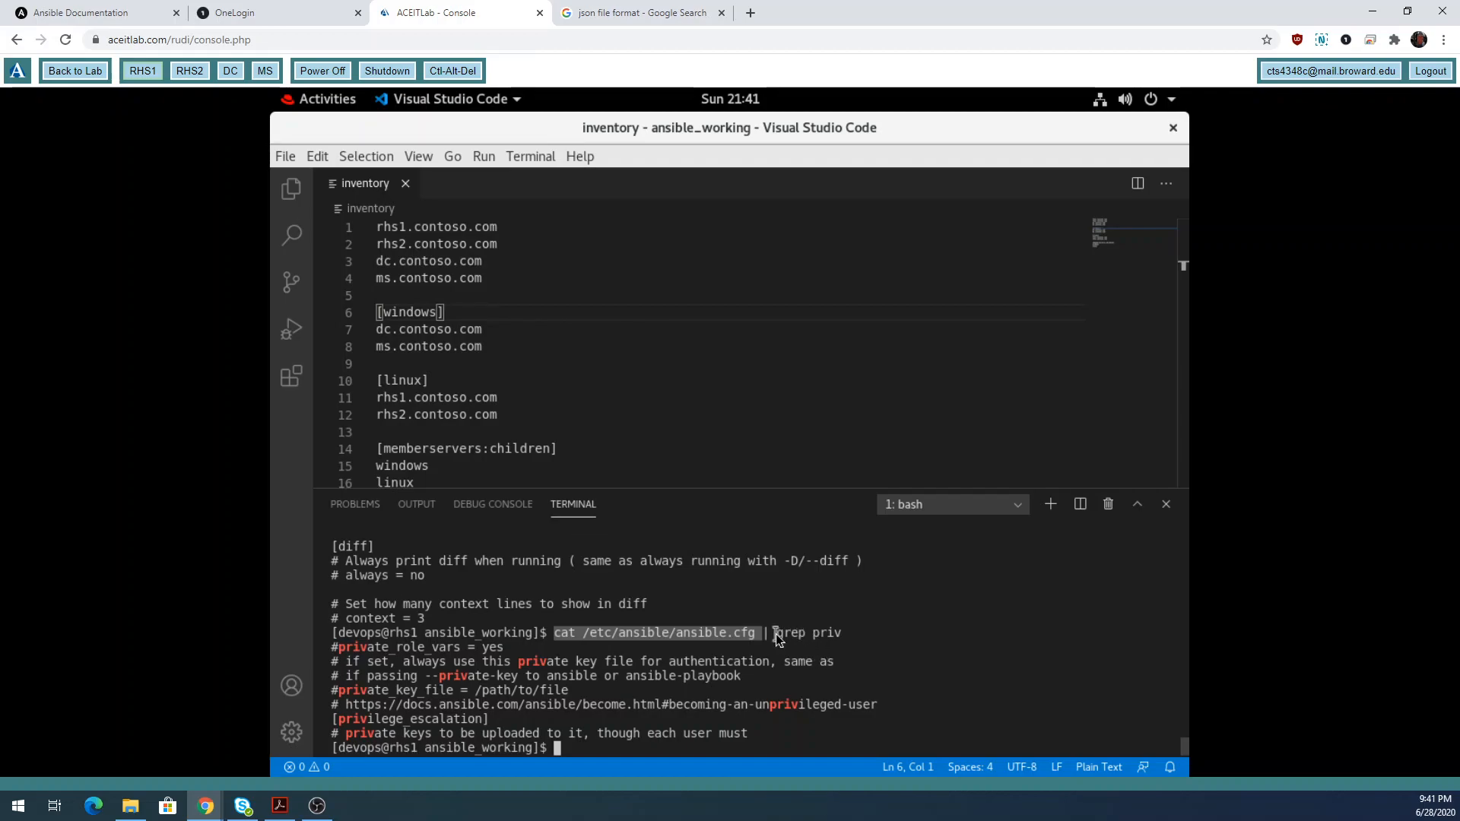
{"action": "left_click_drag", "start_coordinate": [812, 633], "coordinate": [845, 633]}
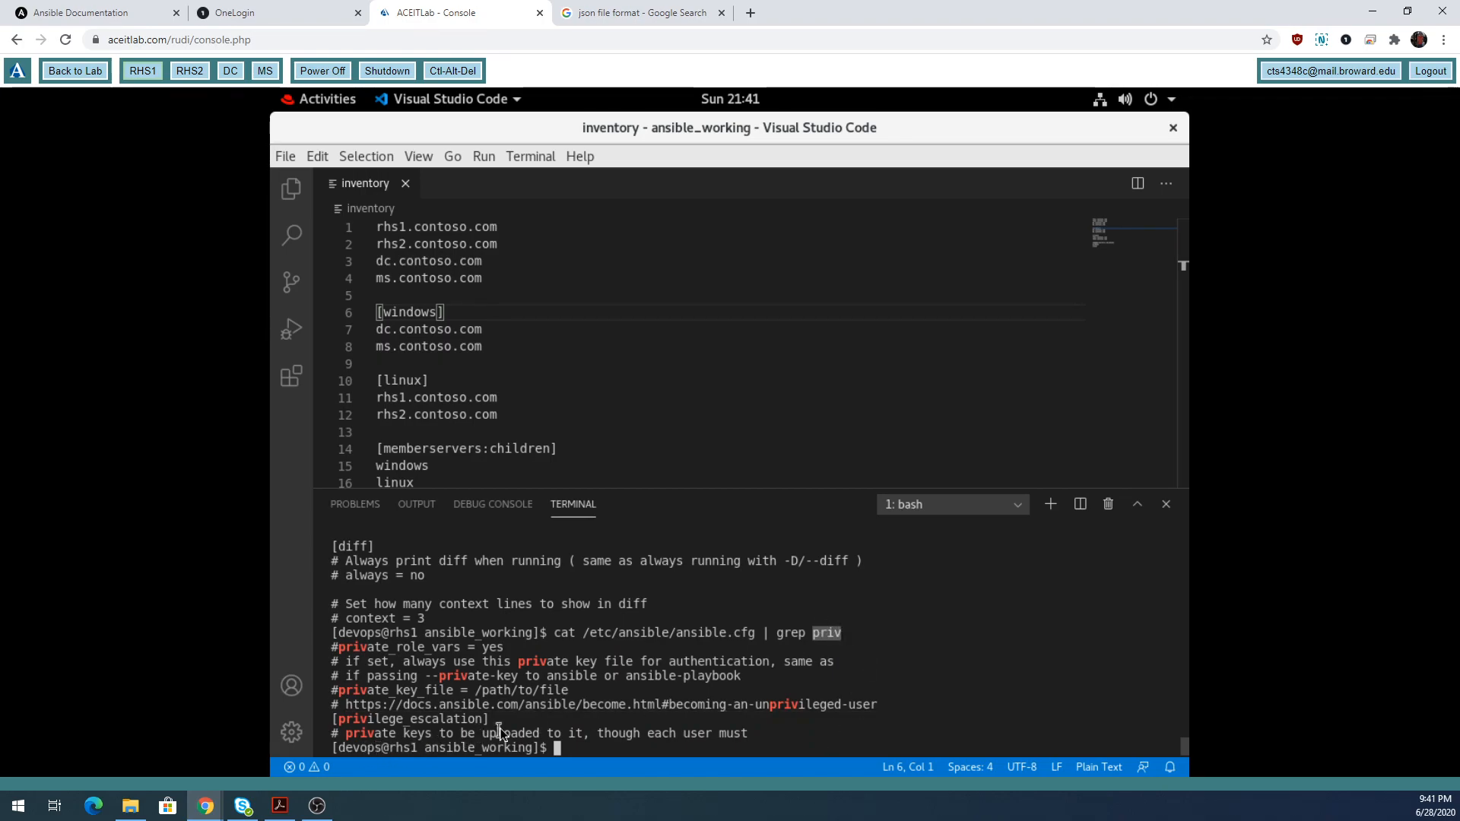
{"action": "left_click_drag", "start_coordinate": [496, 723], "coordinate": [331, 721]}
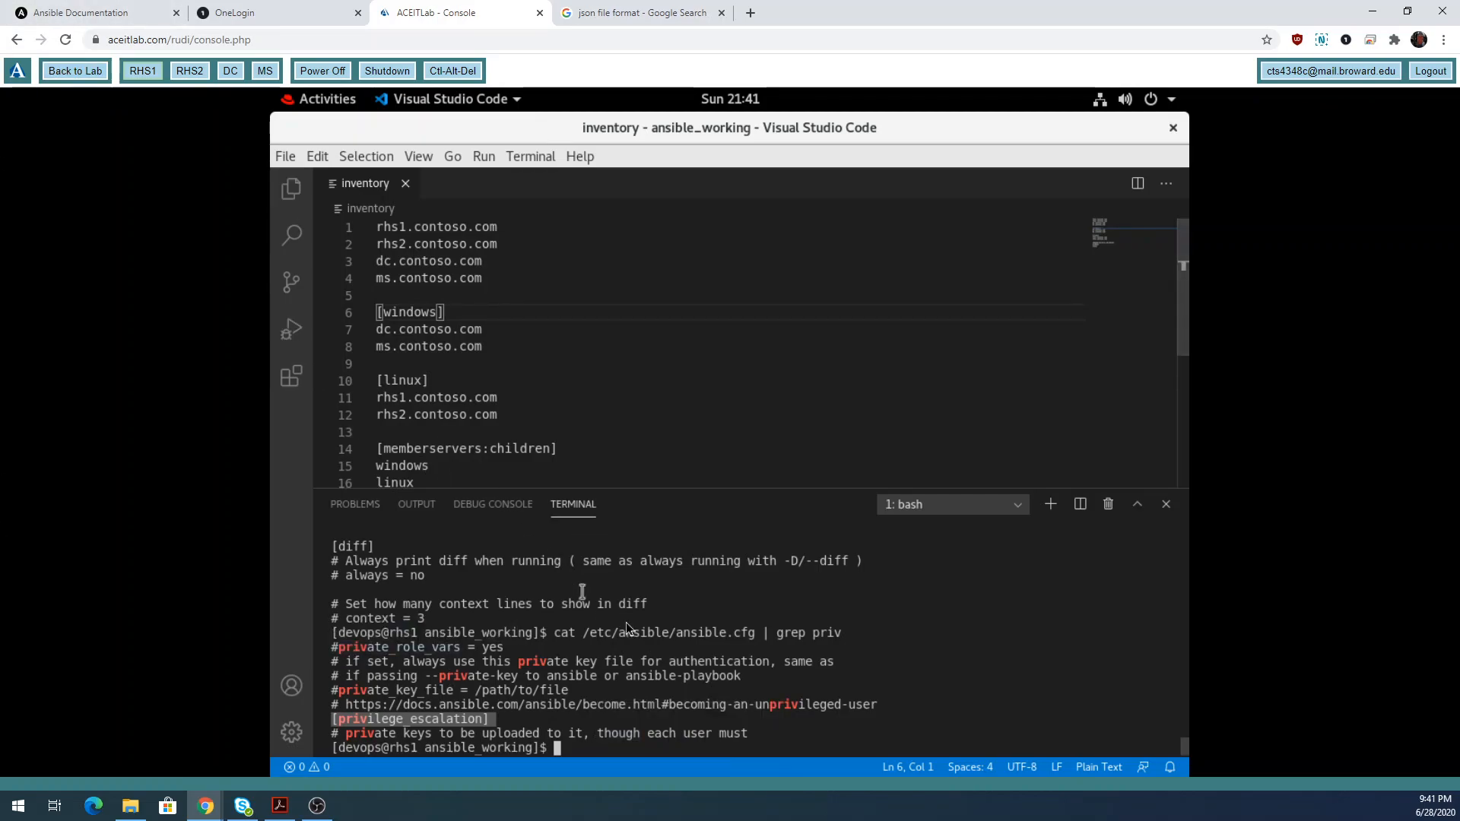
Show the shell runs as devops, then switch to root with su - and confirm with whoami.
{"action": "type", "text": "whoami"}
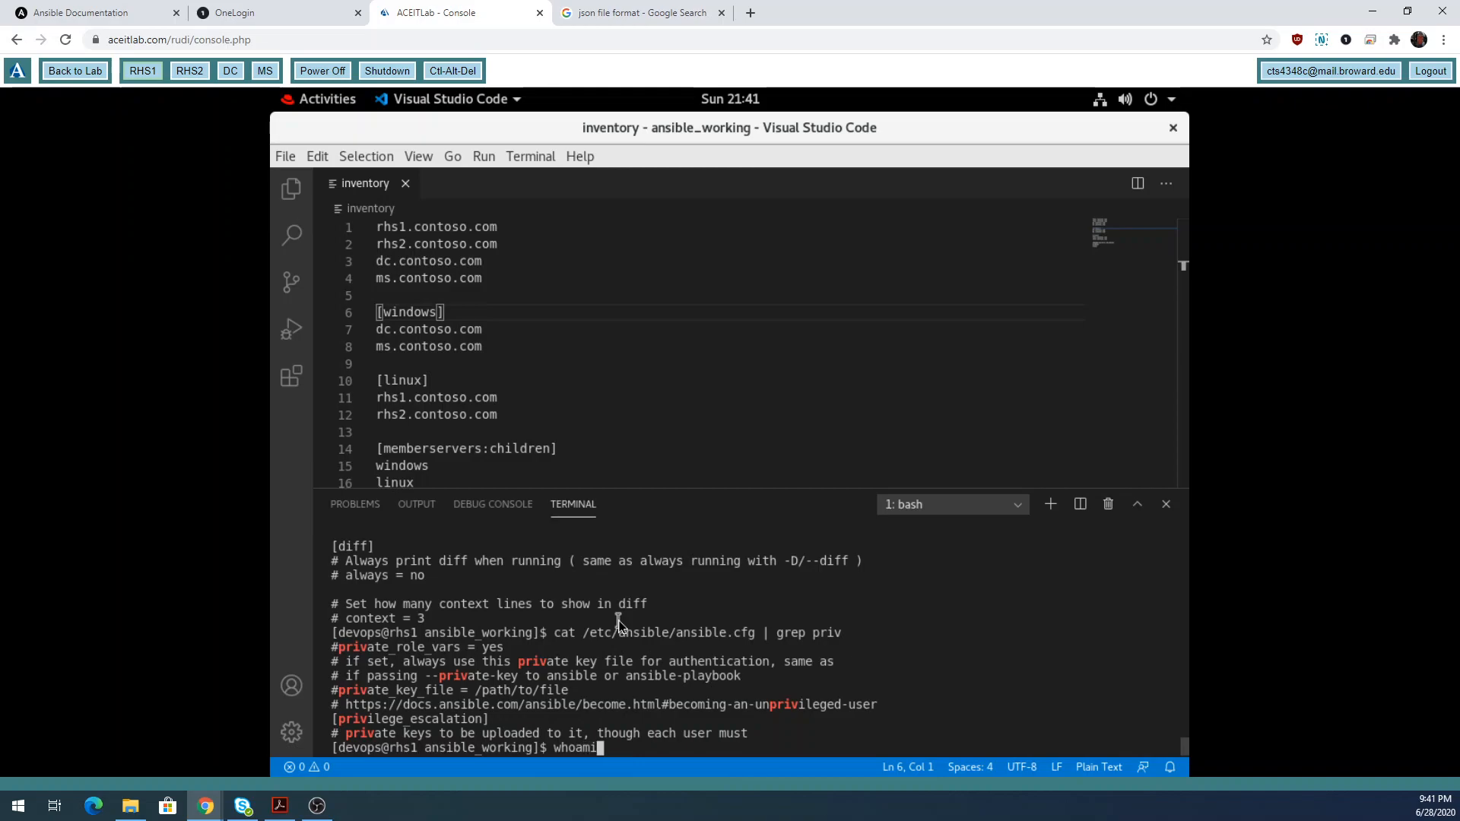
{"action": "key", "text": "Return"}
{"action": "type", "text": "su -"}
{"action": "key", "text": "Return"}
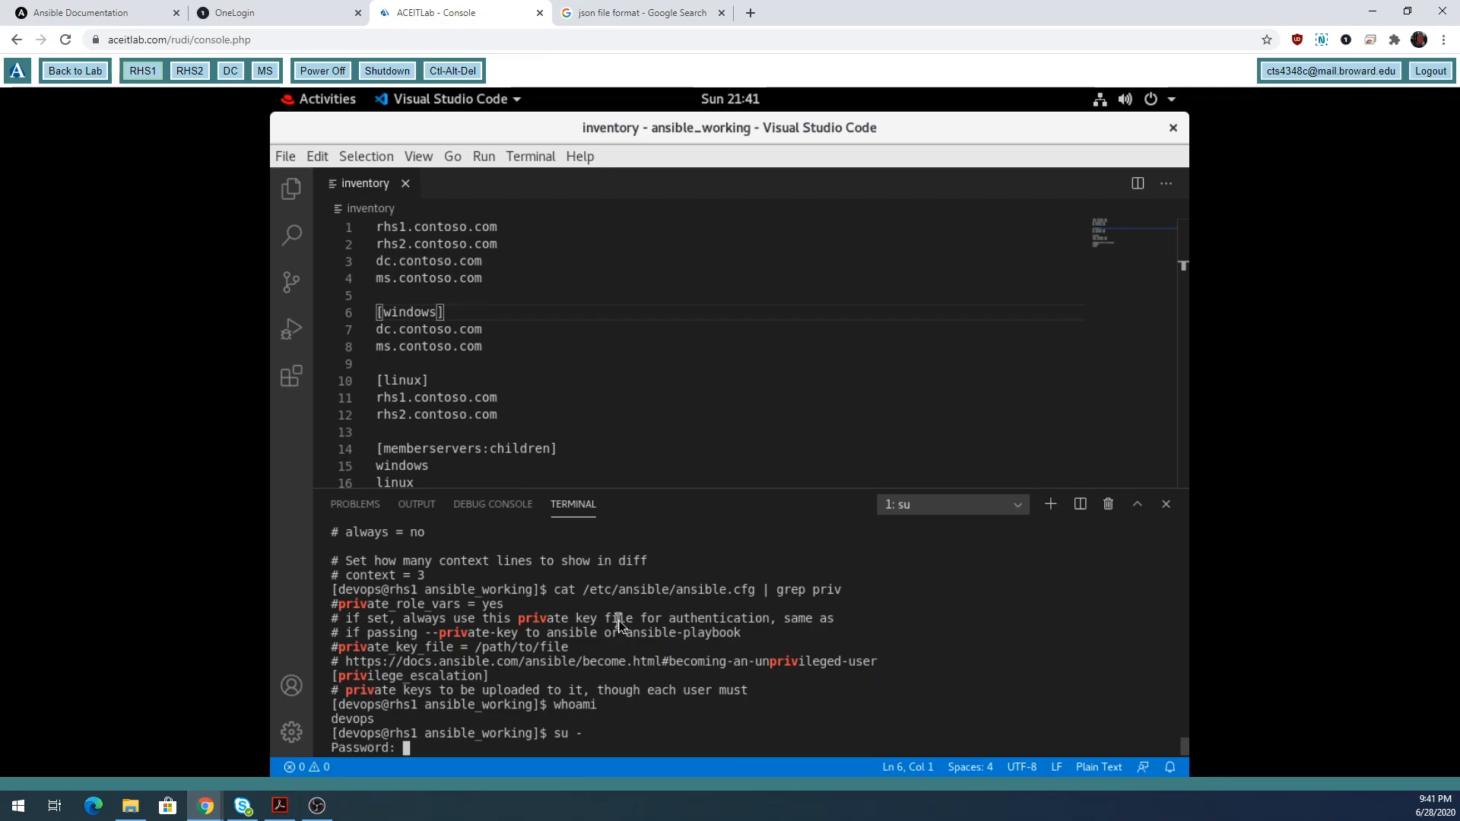
{"action": "key", "text": "Return"}
{"action": "type", "text": "p"}
{"action": "key", "text": "BackSpace"}
{"action": "type", "text": "whoami"}
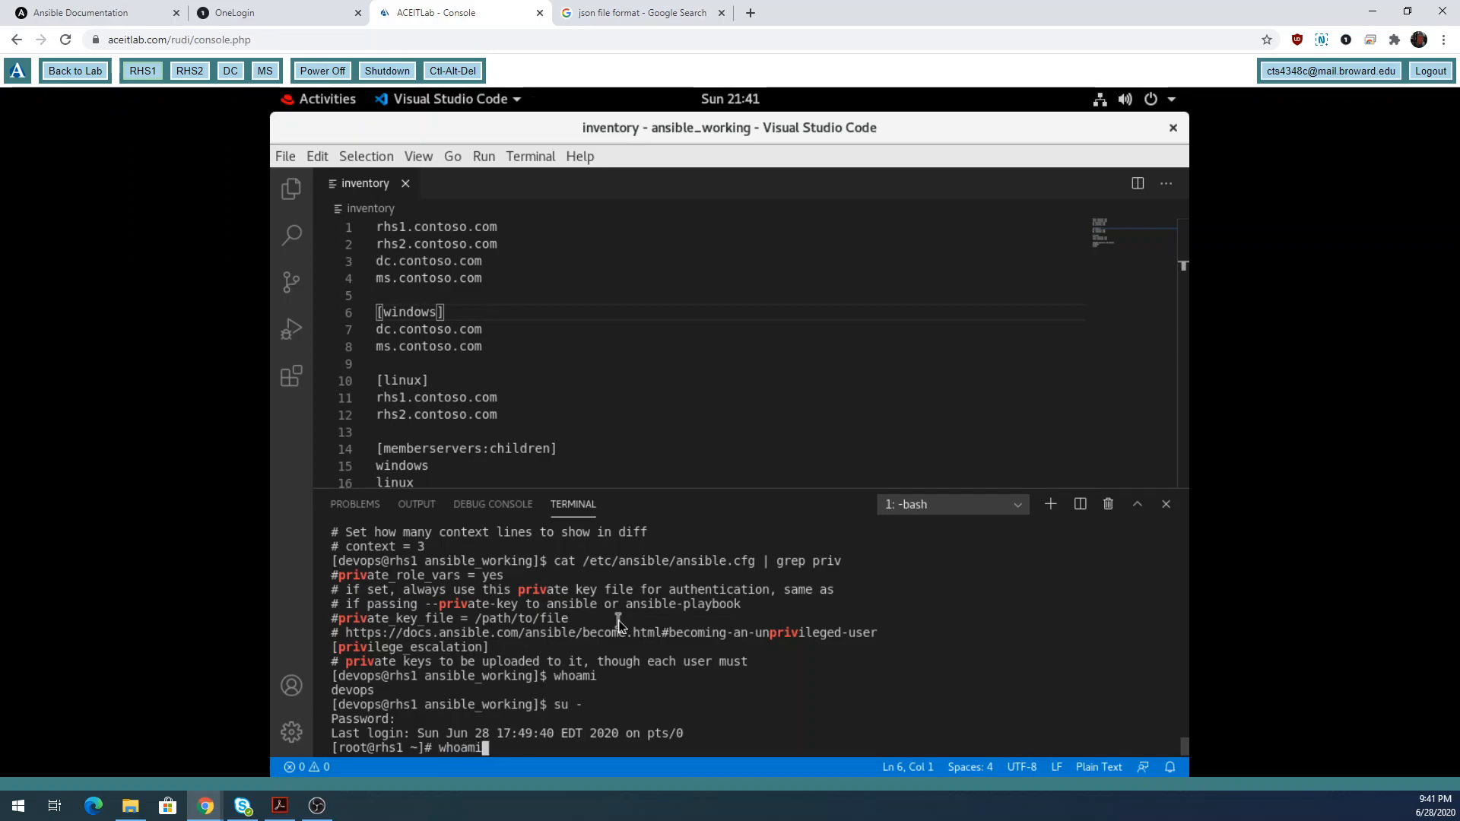
{"action": "key", "text": "Return"}
Exit the root shell and confirm sudo whoami also reports root.
{"action": "type", "text": "exit"}
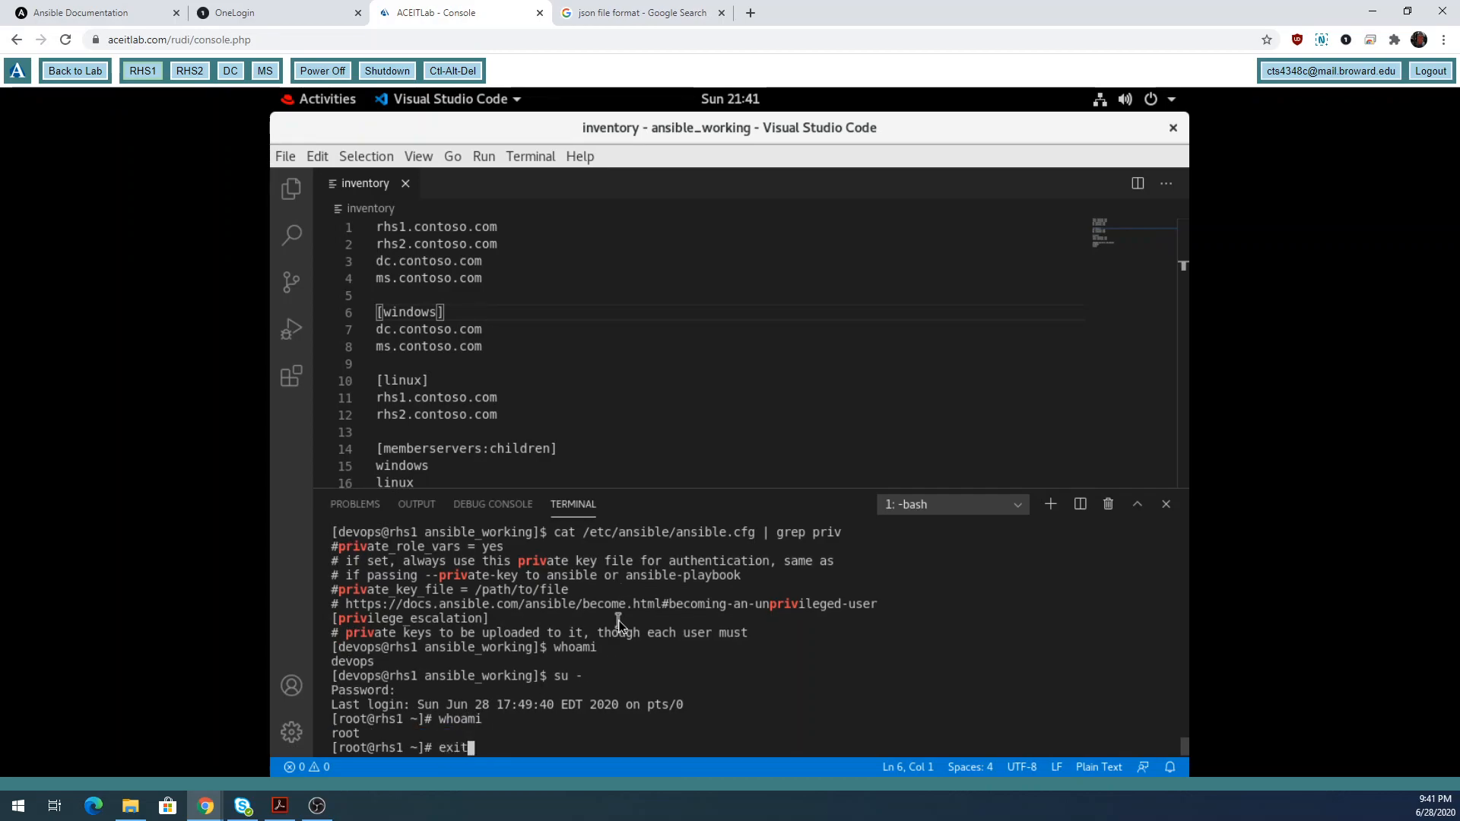
{"action": "key", "text": "Return"}
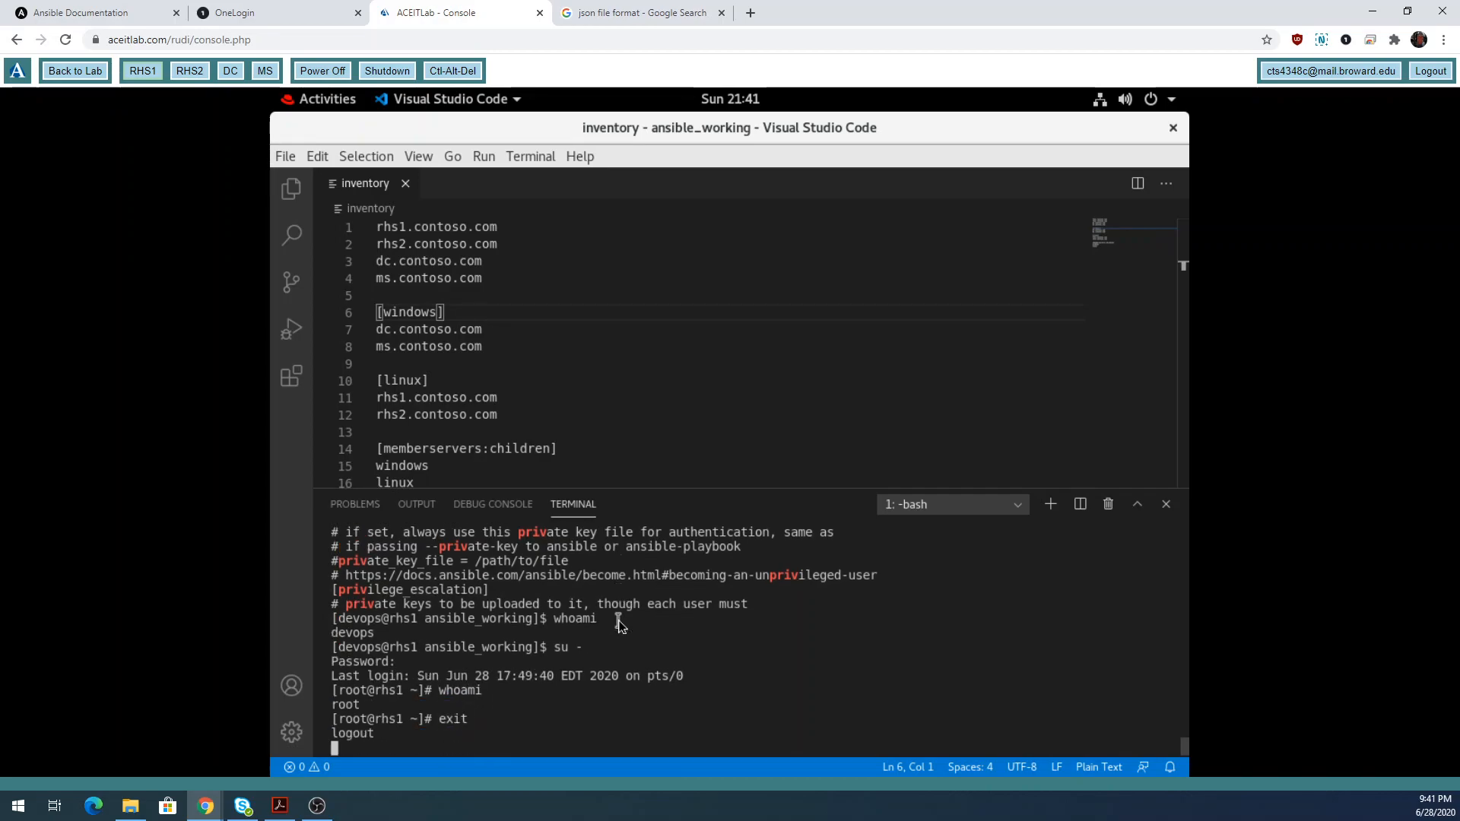
{"action": "type", "text": "sudo"}
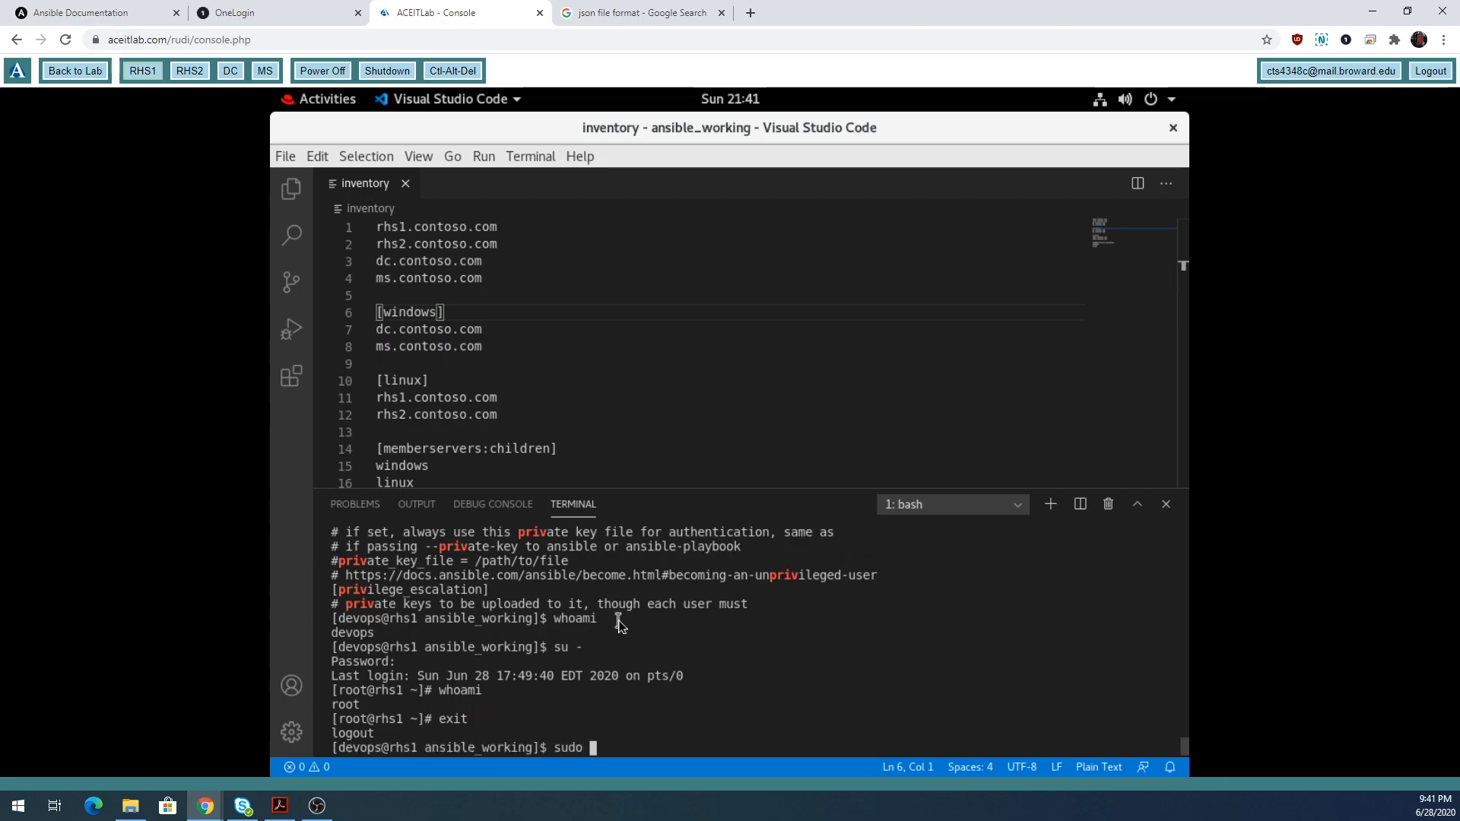
{"action": "type", "text": " wh"}
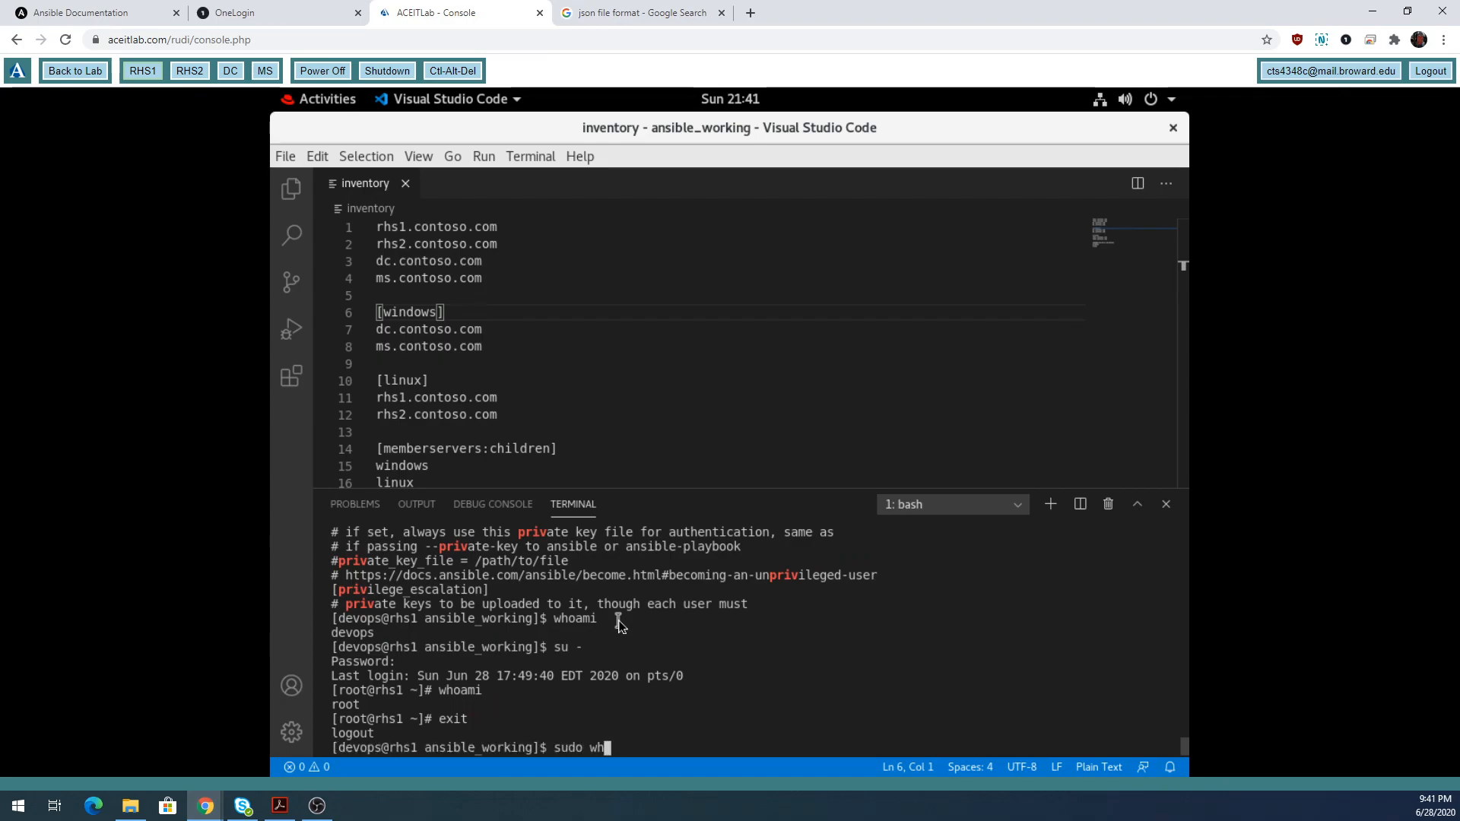
{"action": "type", "text": "oami"}
{"action": "key", "text": "Return"}
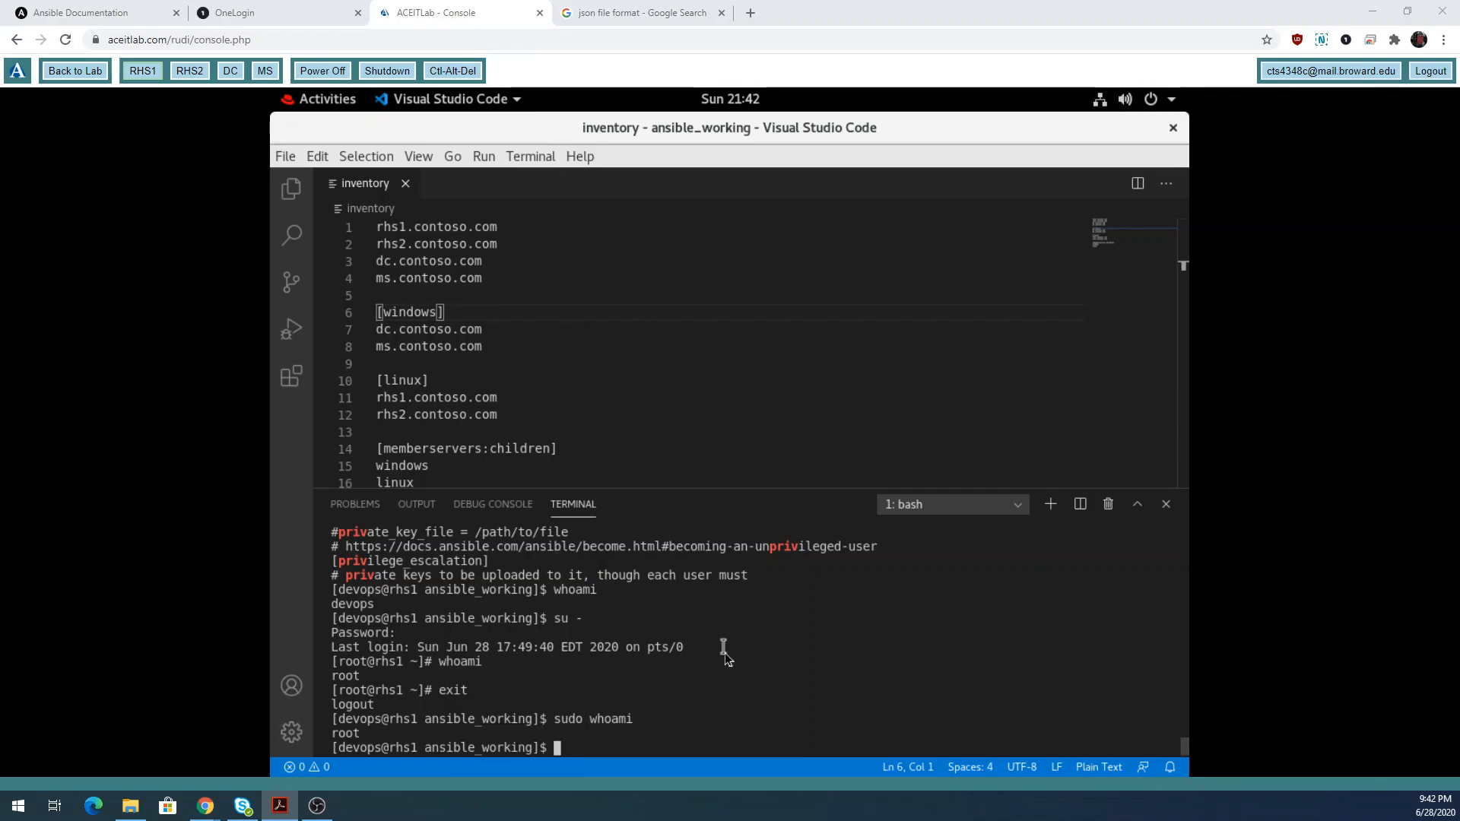
Run ansible --version showing 2.9.10 with /etc/ansible/ansible.cfg highlighted, then type cd ..
{"action": "left_click", "coordinate": [658, 698]}
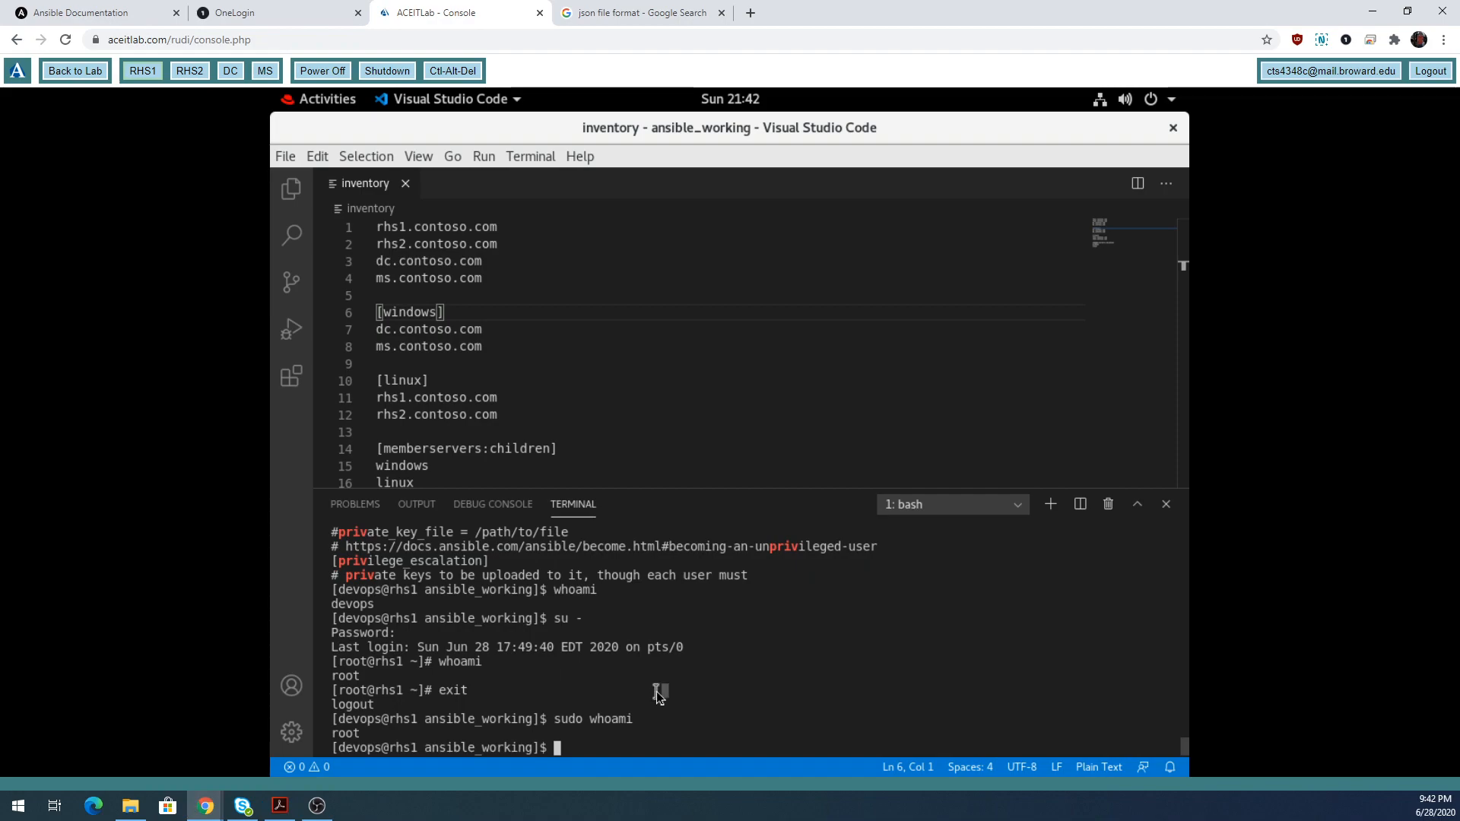
{"action": "type", "text": "ansible --version"}
{"action": "key", "text": "Return"}
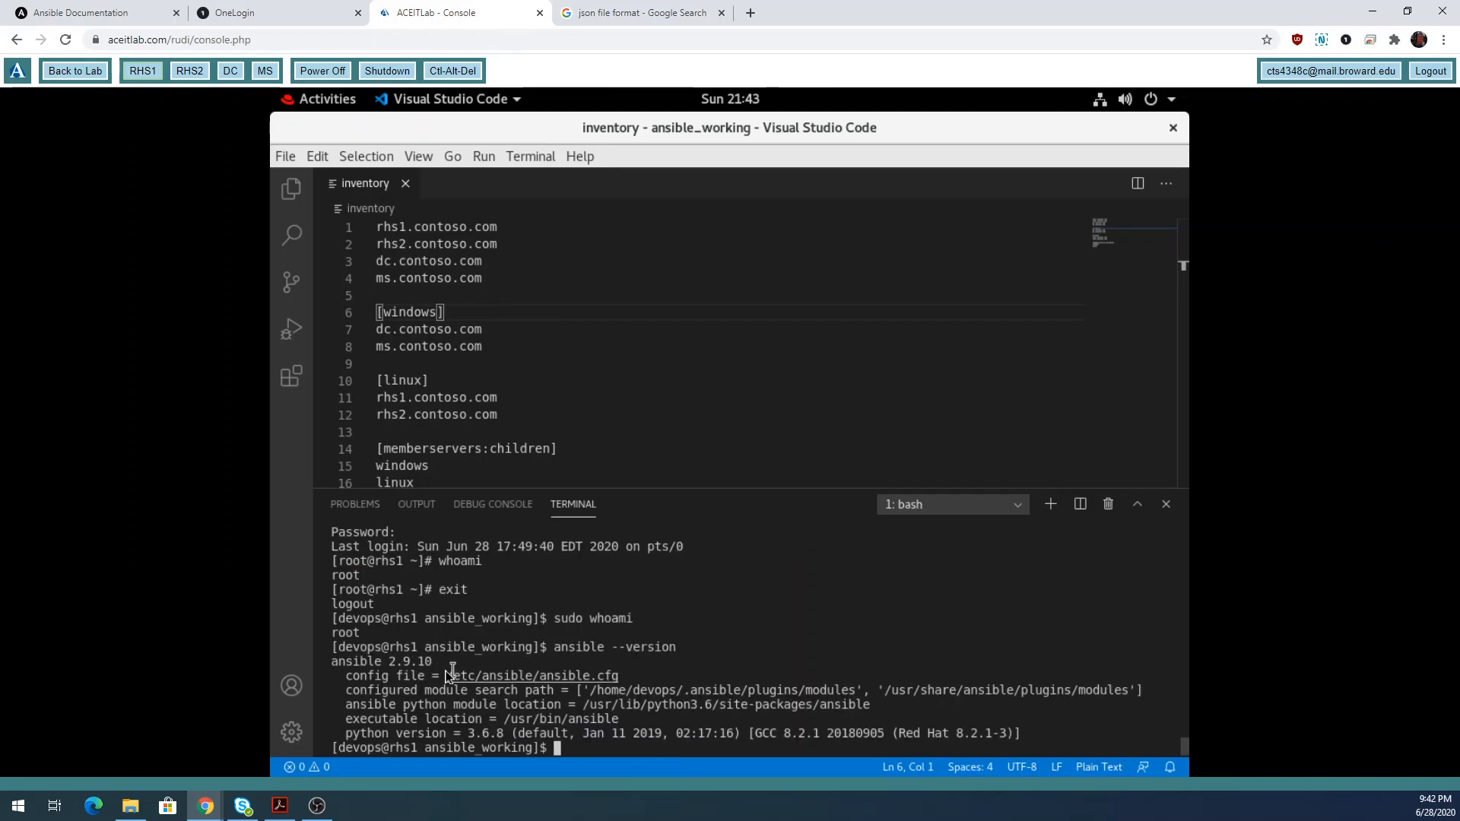
{"action": "left_click_drag", "start_coordinate": [447, 676], "coordinate": [622, 676]}
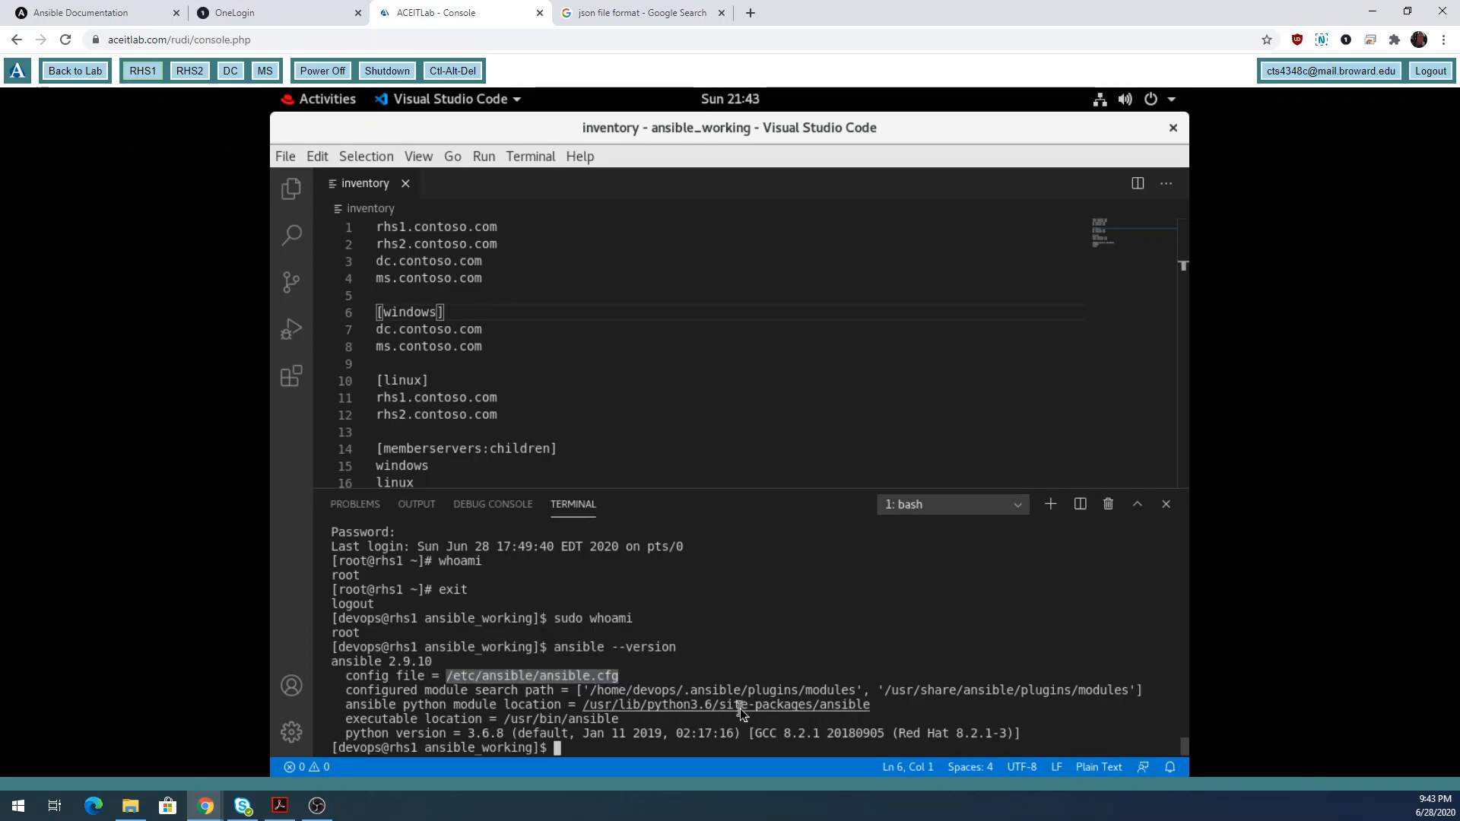
{"action": "left_click", "coordinate": [770, 651]}
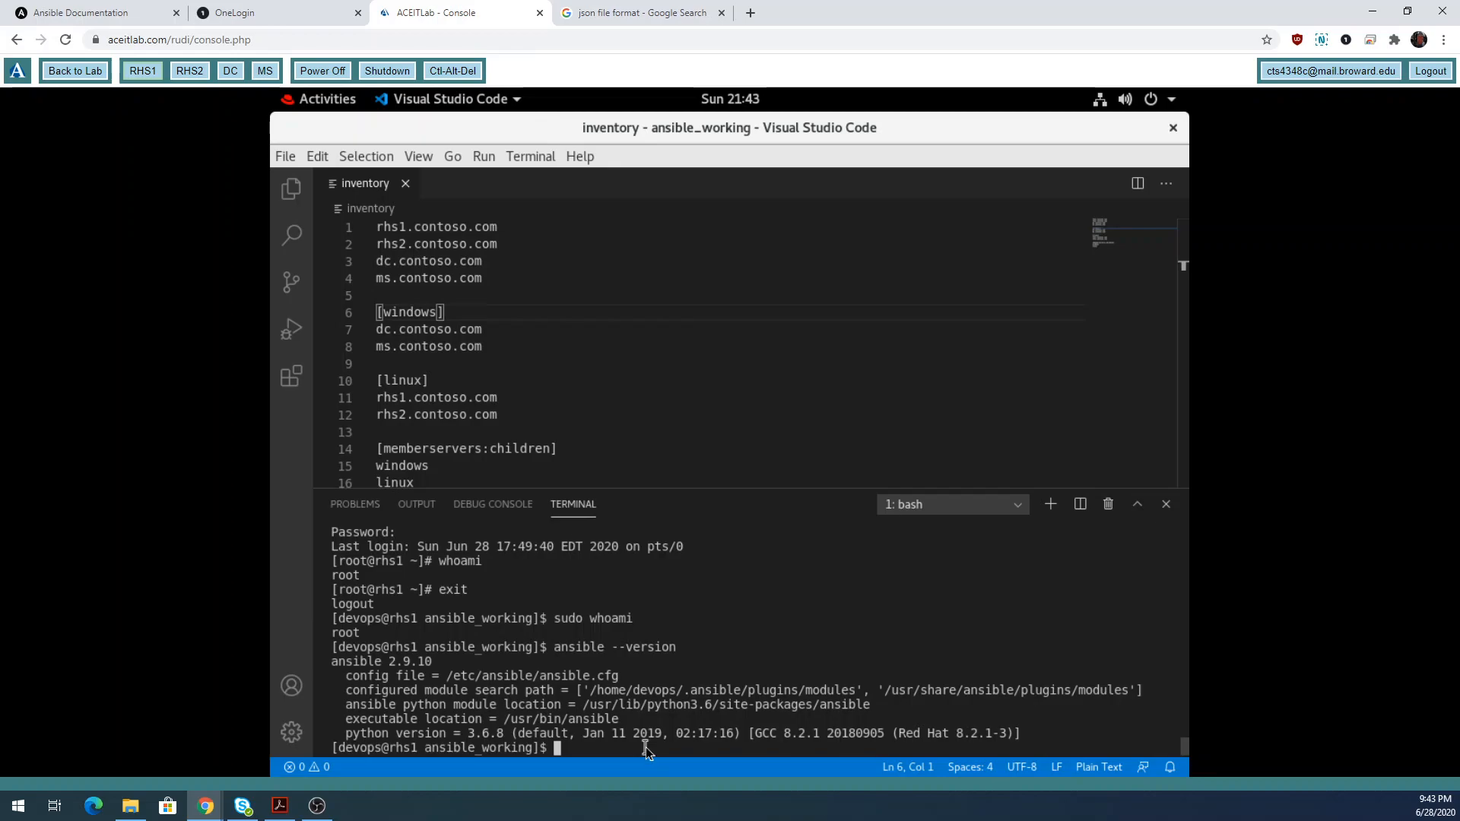
{"action": "type", "text": "cd .."}
Move up to the parent directory, check it with pwd, and return home with cd ~.
{"action": "key", "text": "Return"}
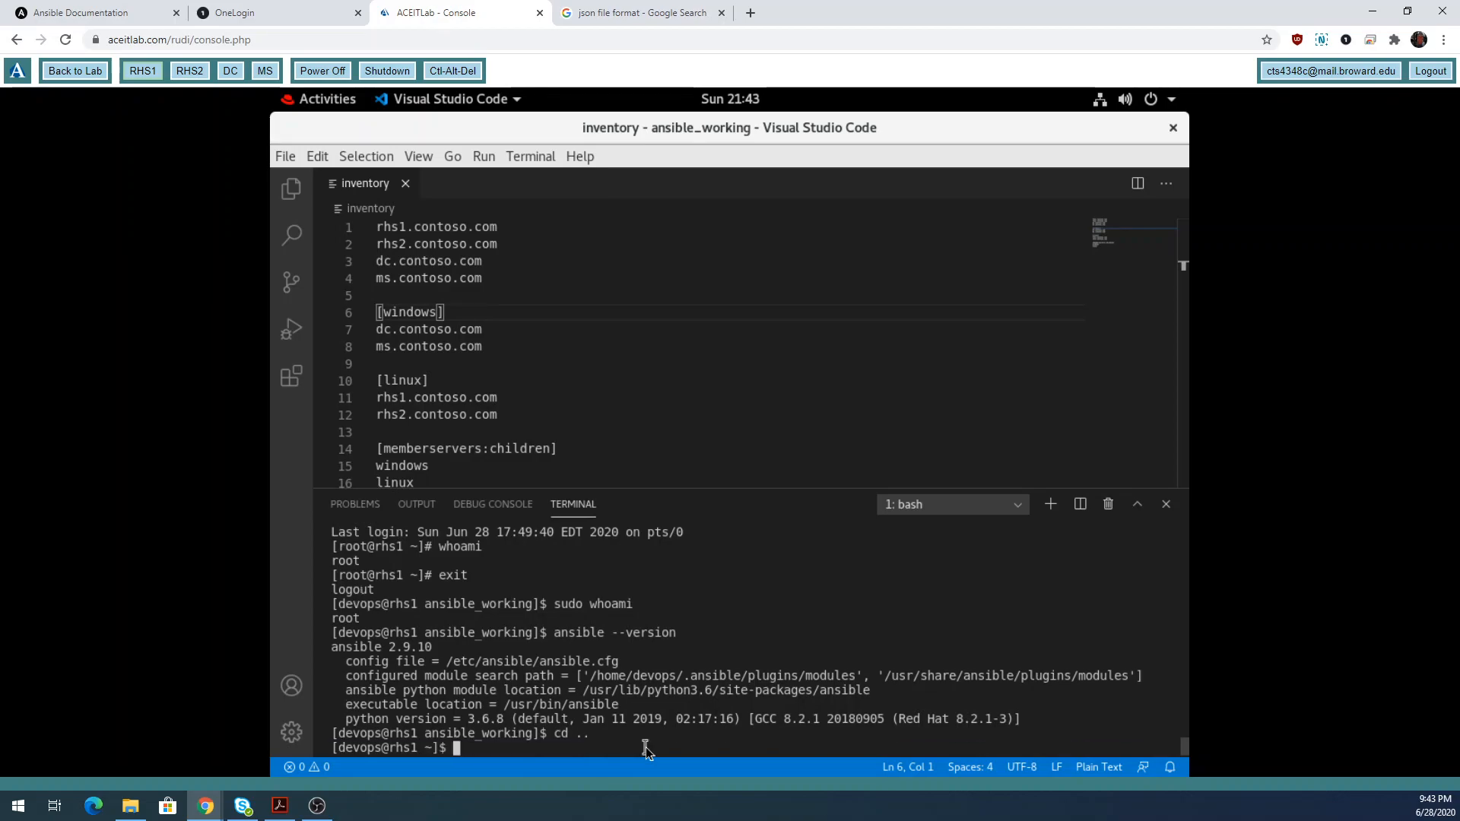
{"action": "type", "text": "pwd"}
{"action": "key", "text": "Return"}
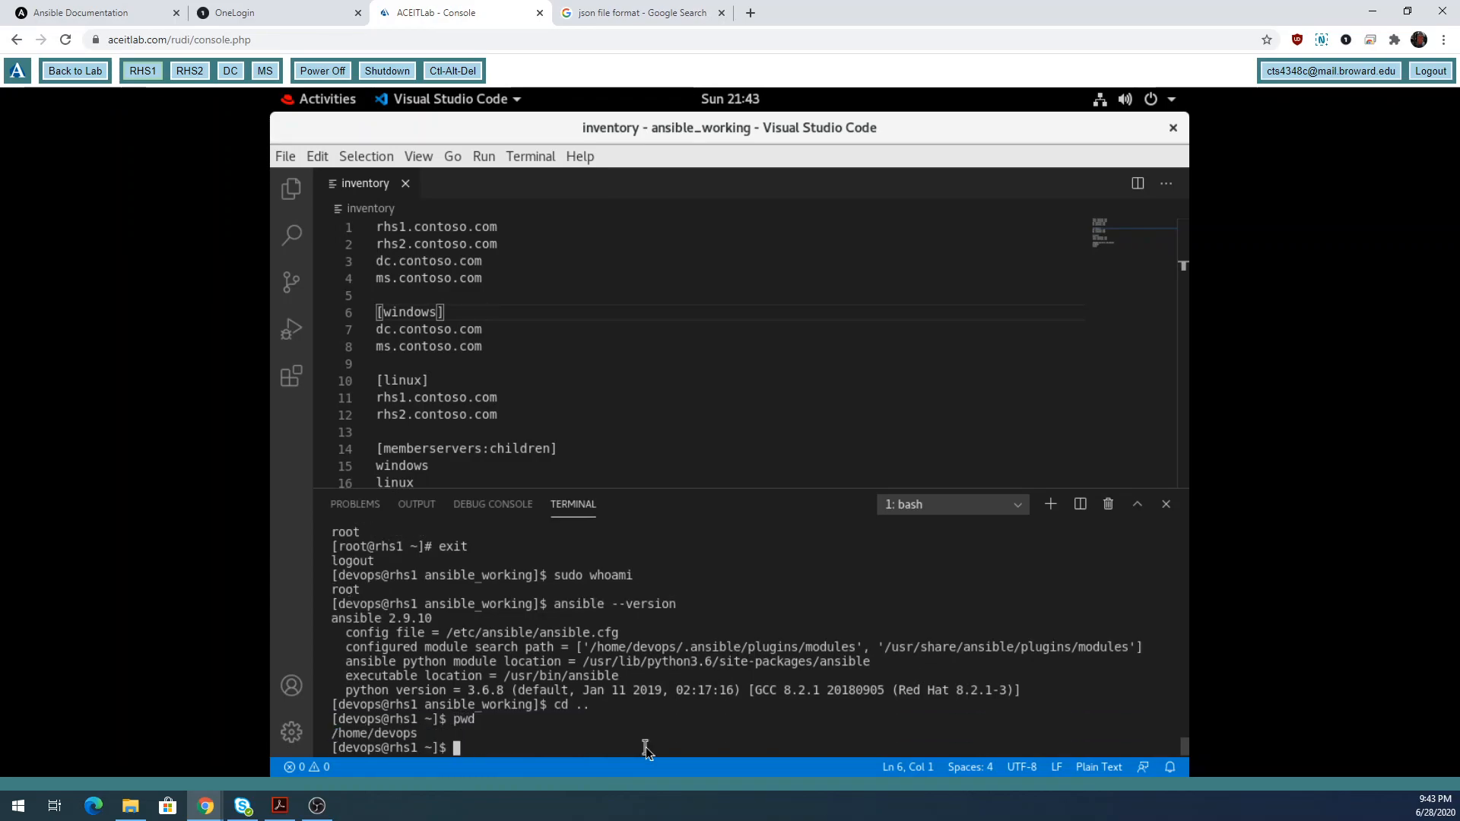
{"action": "double_click", "coordinate": [431, 719]}
{"action": "left_click", "coordinate": [537, 746]}
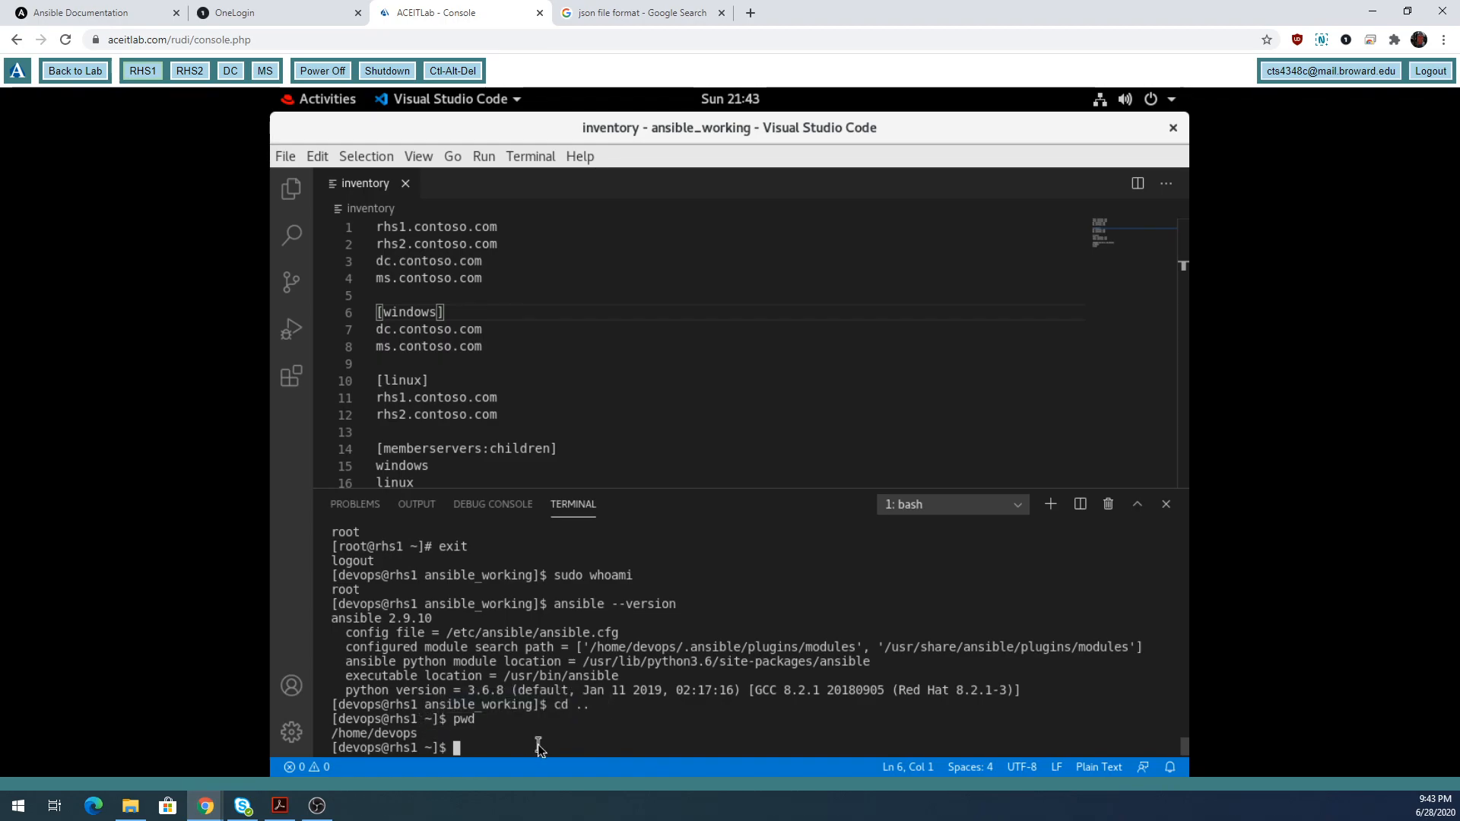
{"action": "type", "text": "cd ~"}
{"action": "key", "text": "Return"}
Change into /etc after a mistyped attempt, confirm with pwd, then return home with cd ~.
{"action": "type", "text": "cd /e"}
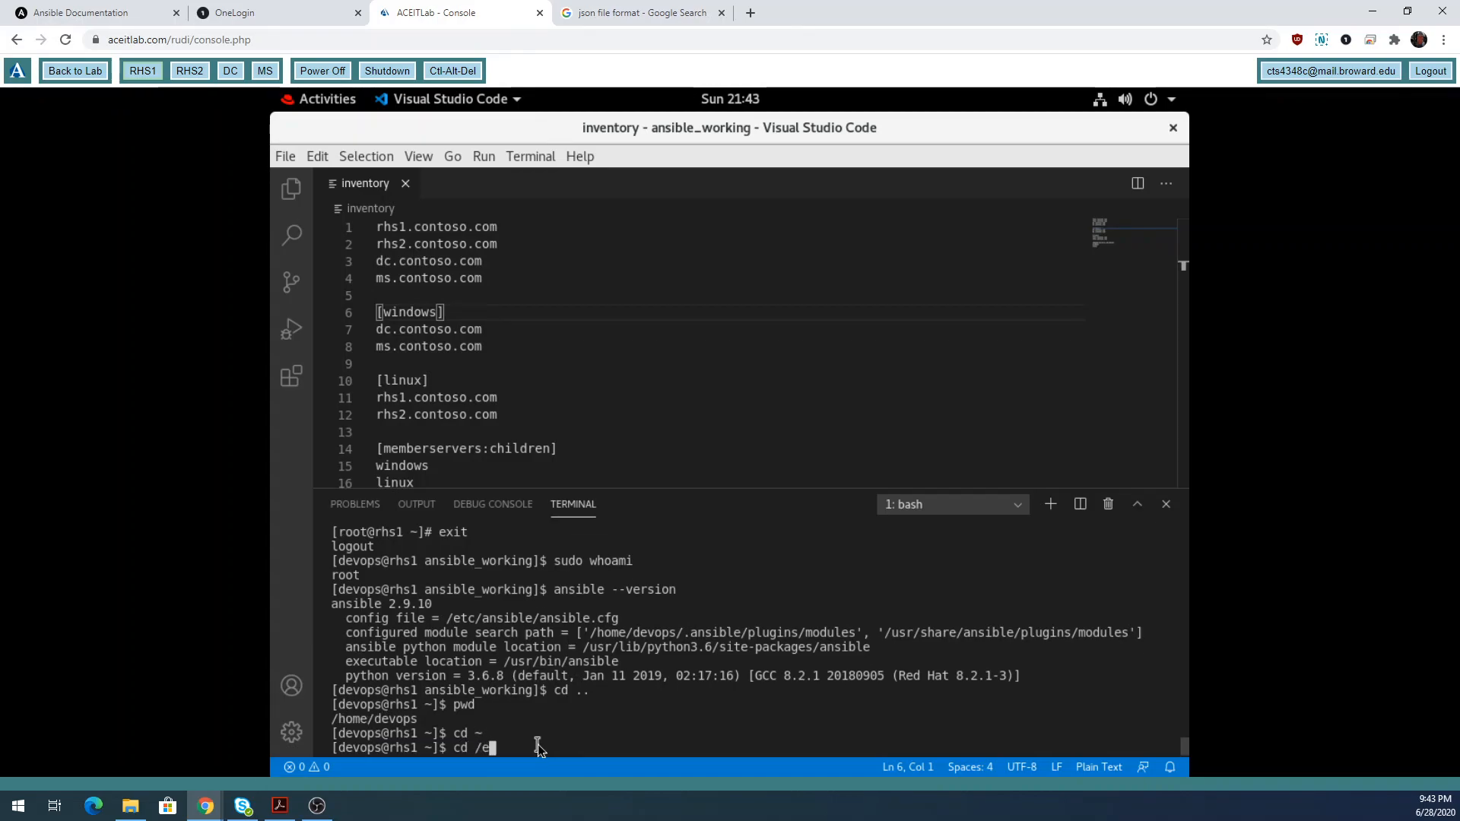
{"action": "type", "text": "eeeeeeeeeeeeeeeeeeeeeeeeeeeeeeeeeeeeeeeeeeeeeeeeeeeeeeeeeeeeeetc"}
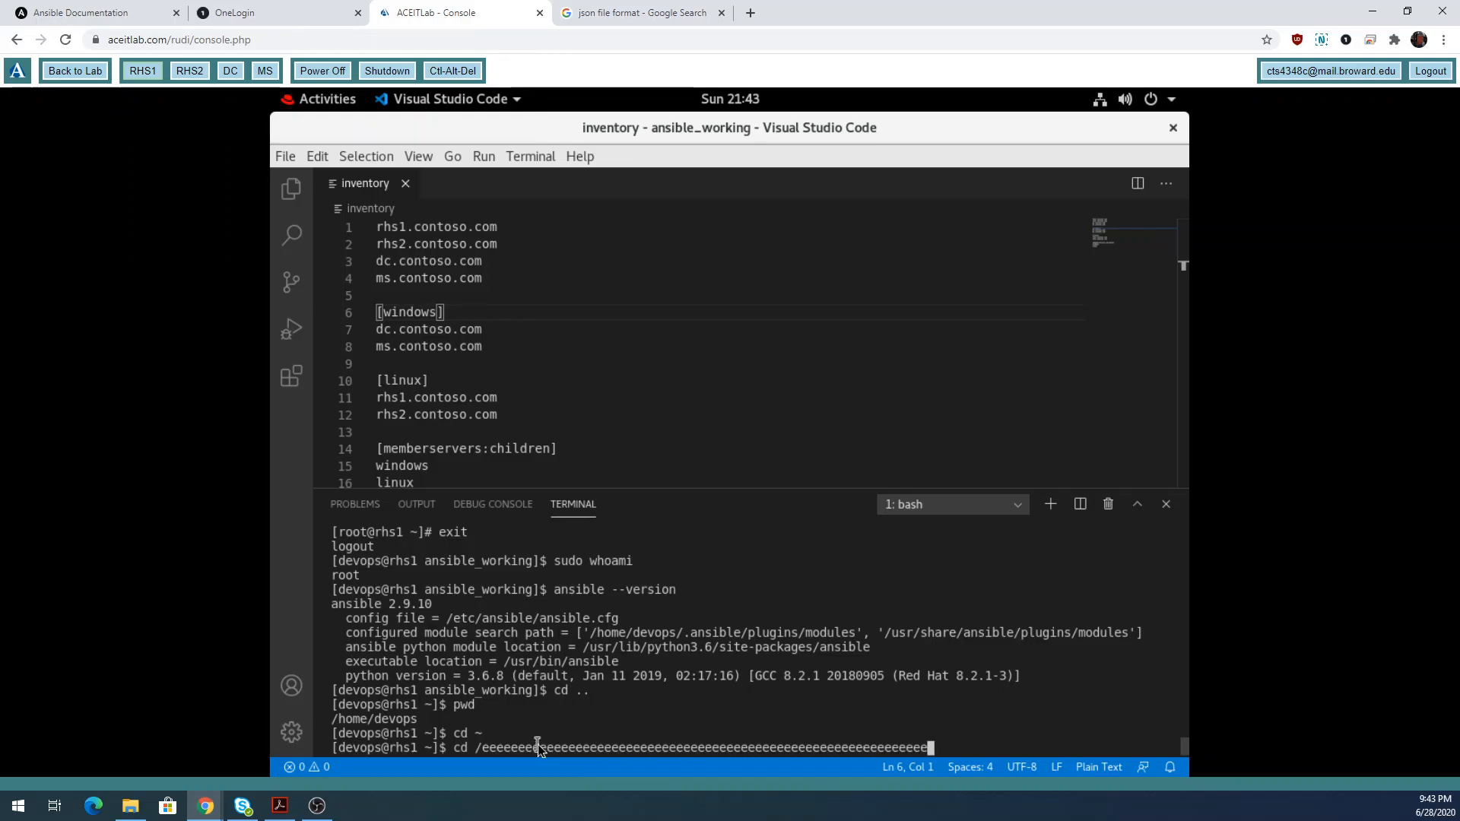
{"action": "key", "text": "Return"}
{"action": "type", "text": "cd /et"}
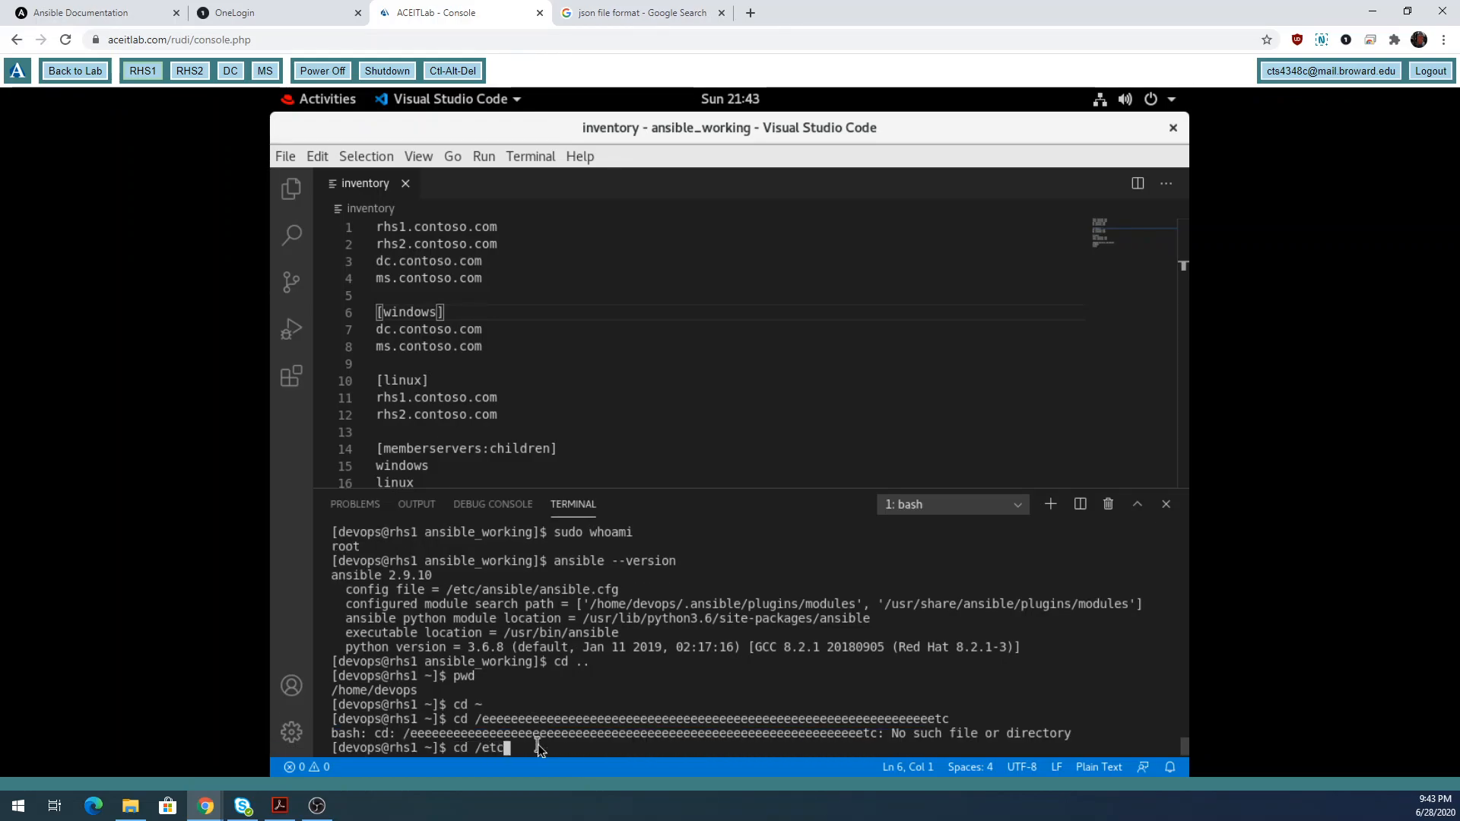
{"action": "type", "text": "c"}
{"action": "key", "text": "Return"}
{"action": "type", "text": "pwd"}
{"action": "key", "text": "Return"}
{"action": "type", "text": "cd ~"}
{"action": "key", "text": "Return"}
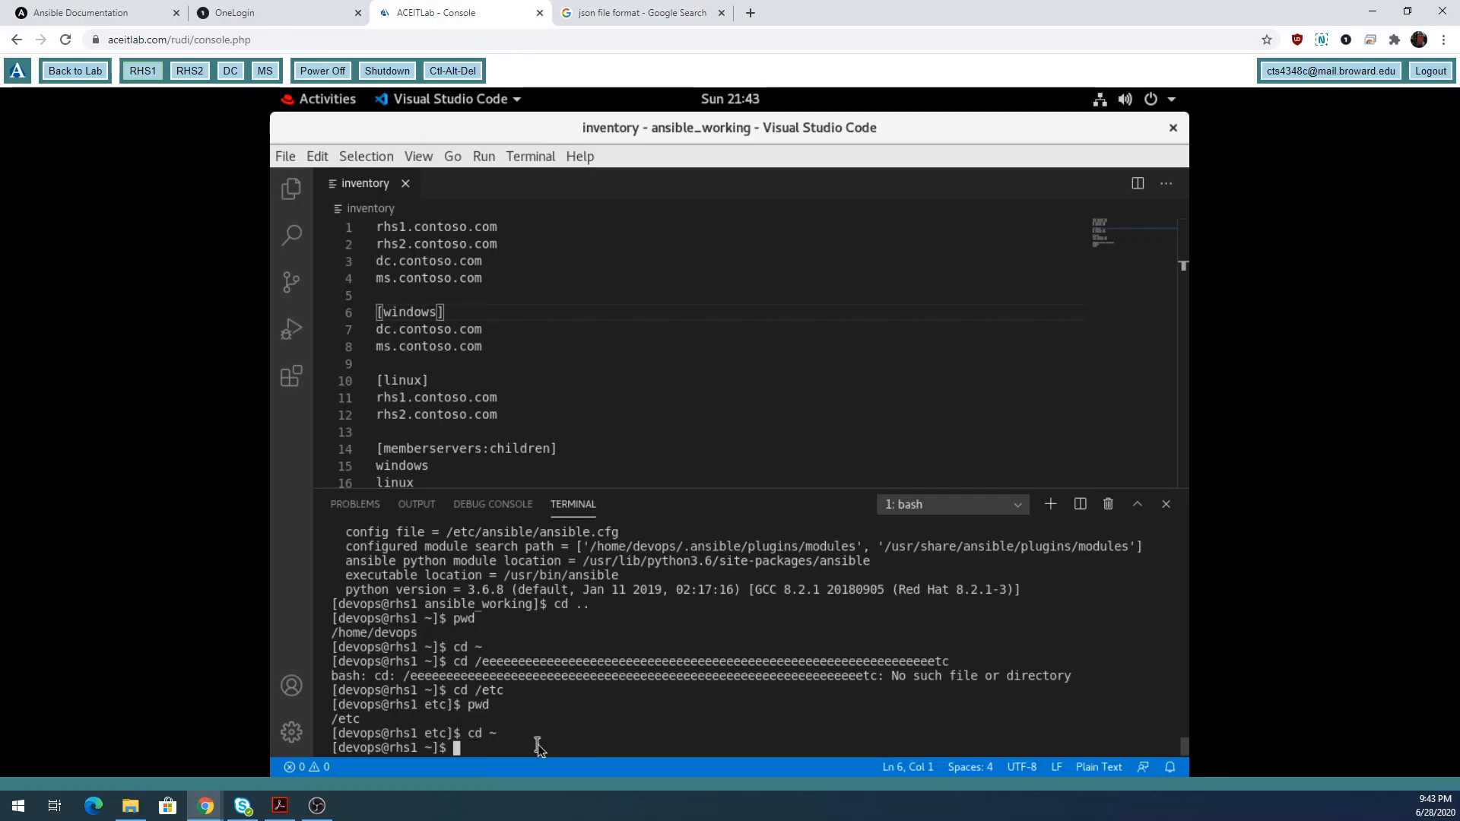
List the home directory with ls -l and highlight the setup.txt entry.
{"action": "type", "text": "ls -l"}
{"action": "key", "text": "Return"}
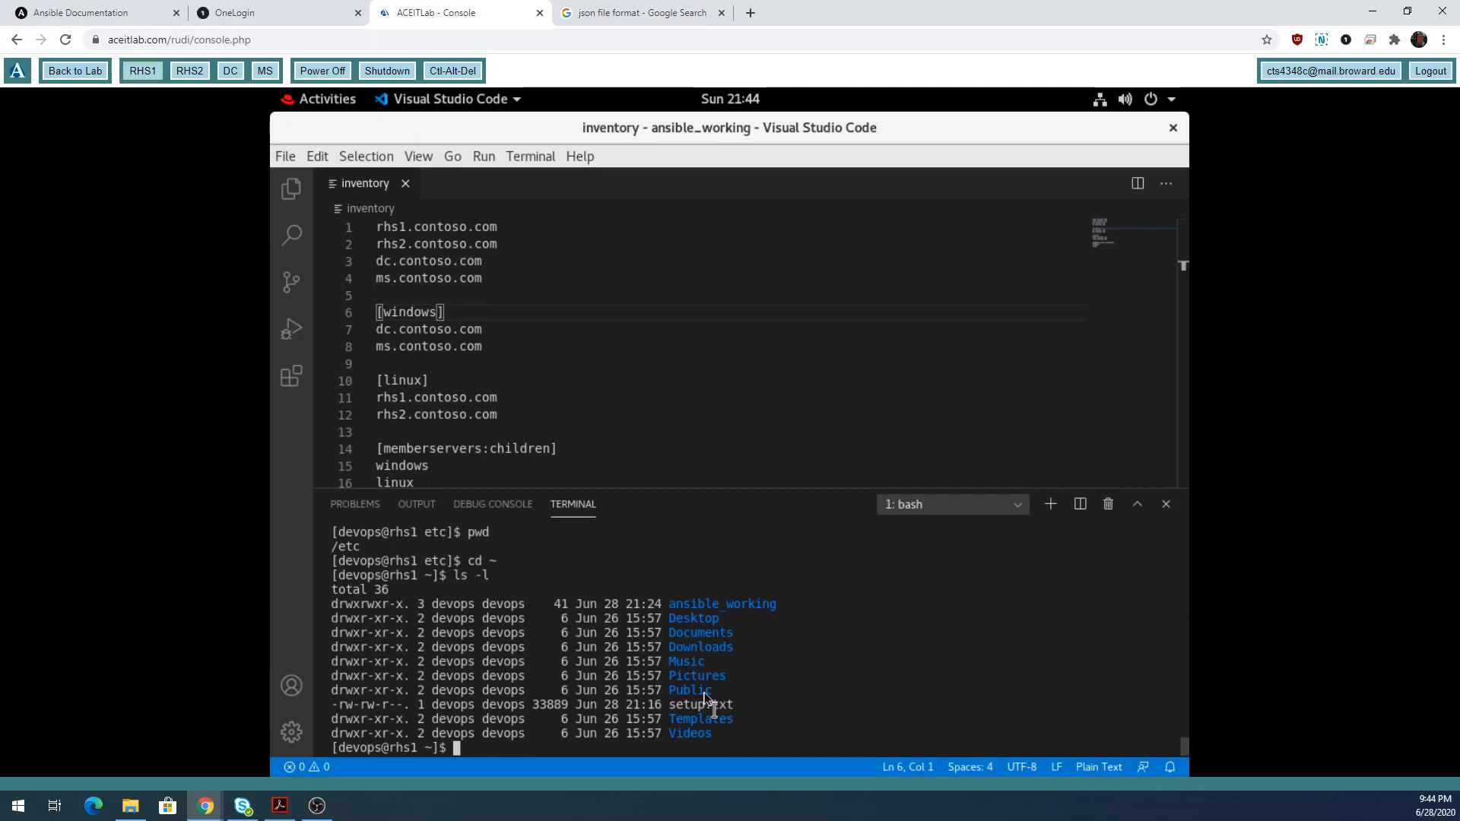
{"action": "left_click_drag", "start_coordinate": [739, 706], "coordinate": [673, 707]}
{"action": "left_click", "coordinate": [789, 633]}
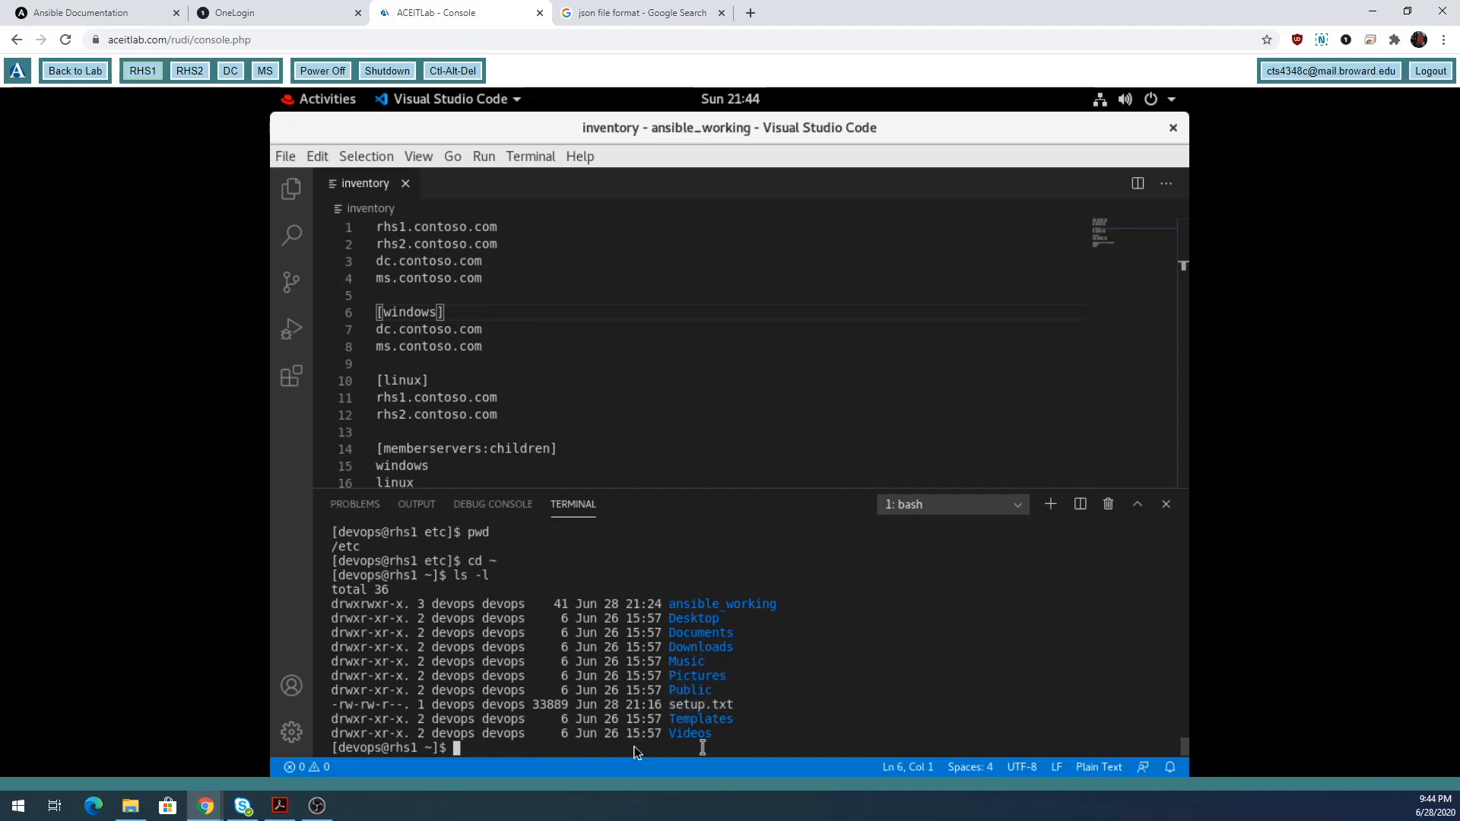
Run ls -al and highlight the hidden .bash_history and .ansible entries.
{"action": "type", "text": "ls -al"}
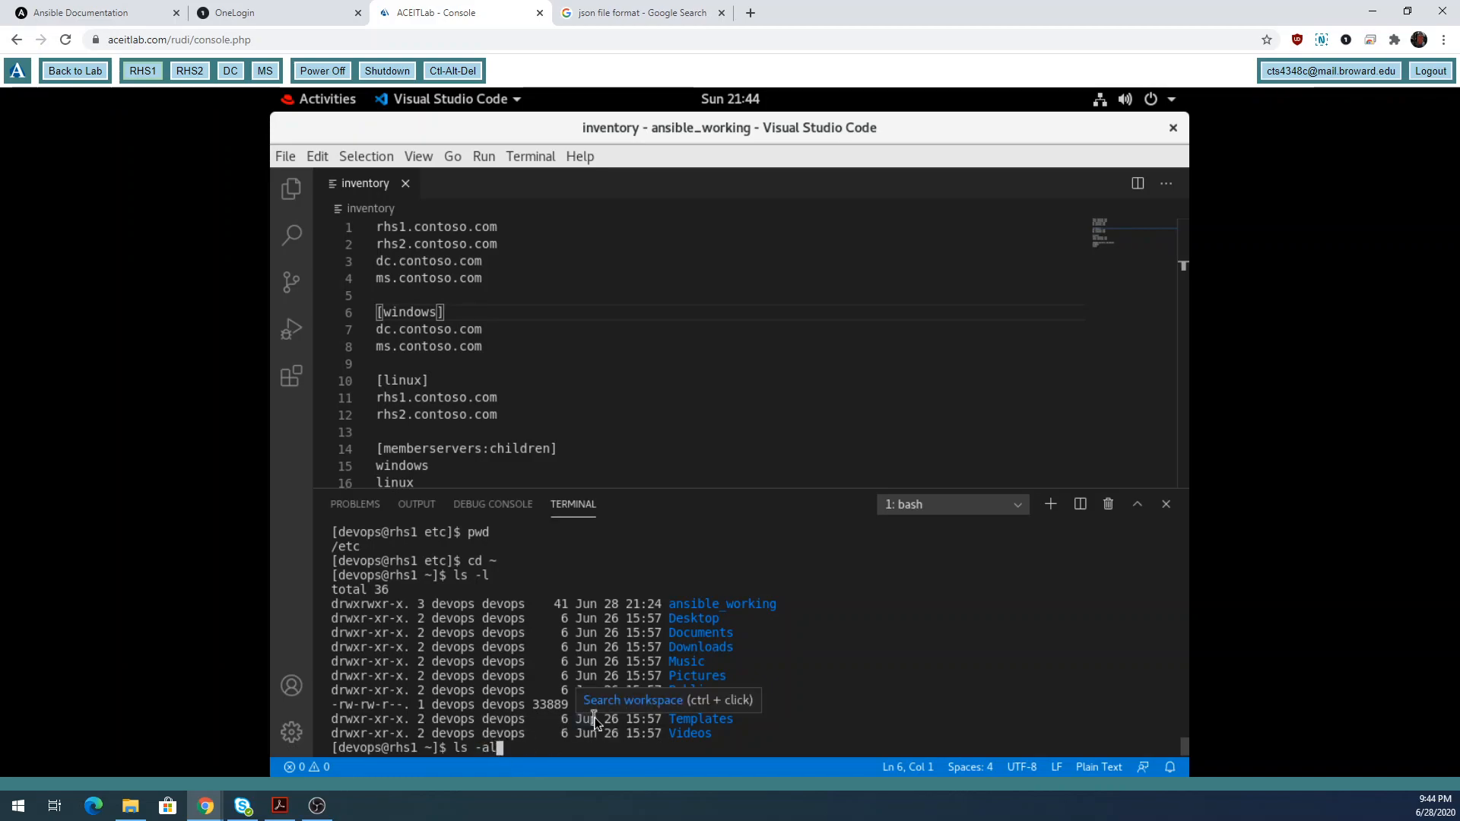
{"action": "key", "text": "Return"}
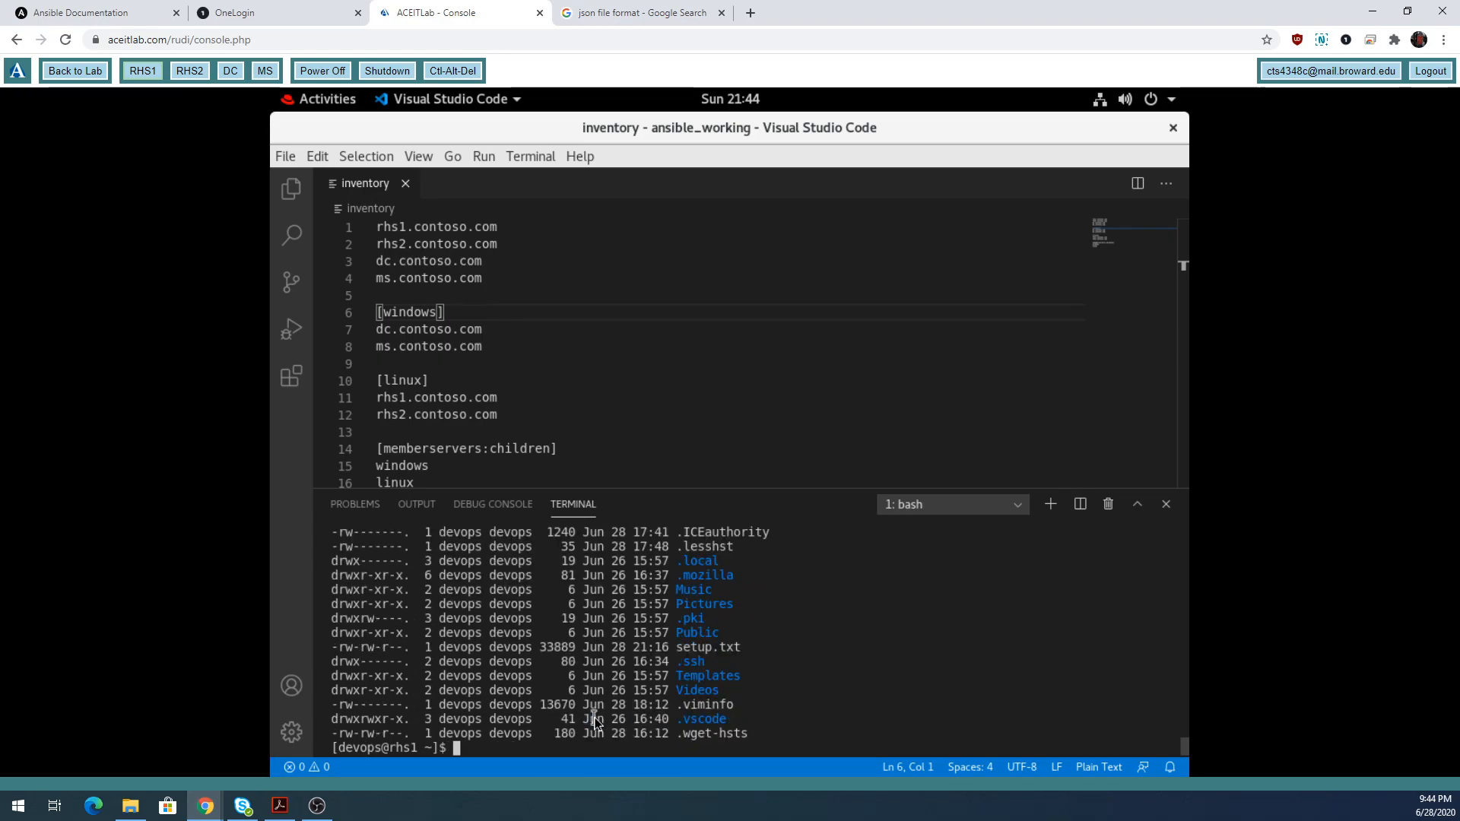
{"action": "scroll", "coordinate": [788, 701], "scroll_direction": "up", "scroll_amount": 3}
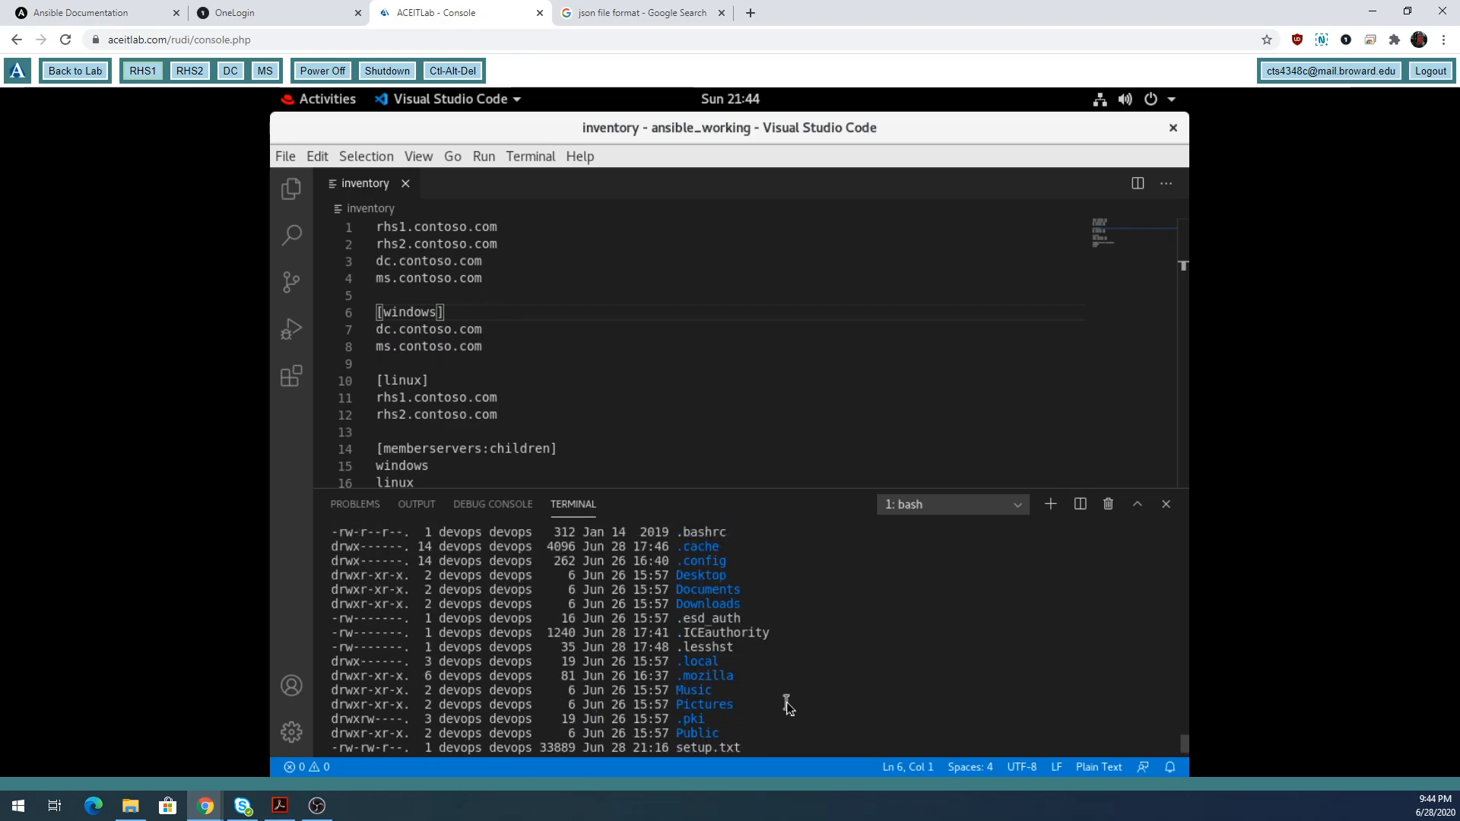
{"action": "scroll", "coordinate": [786, 702], "scroll_direction": "up", "scroll_amount": 3}
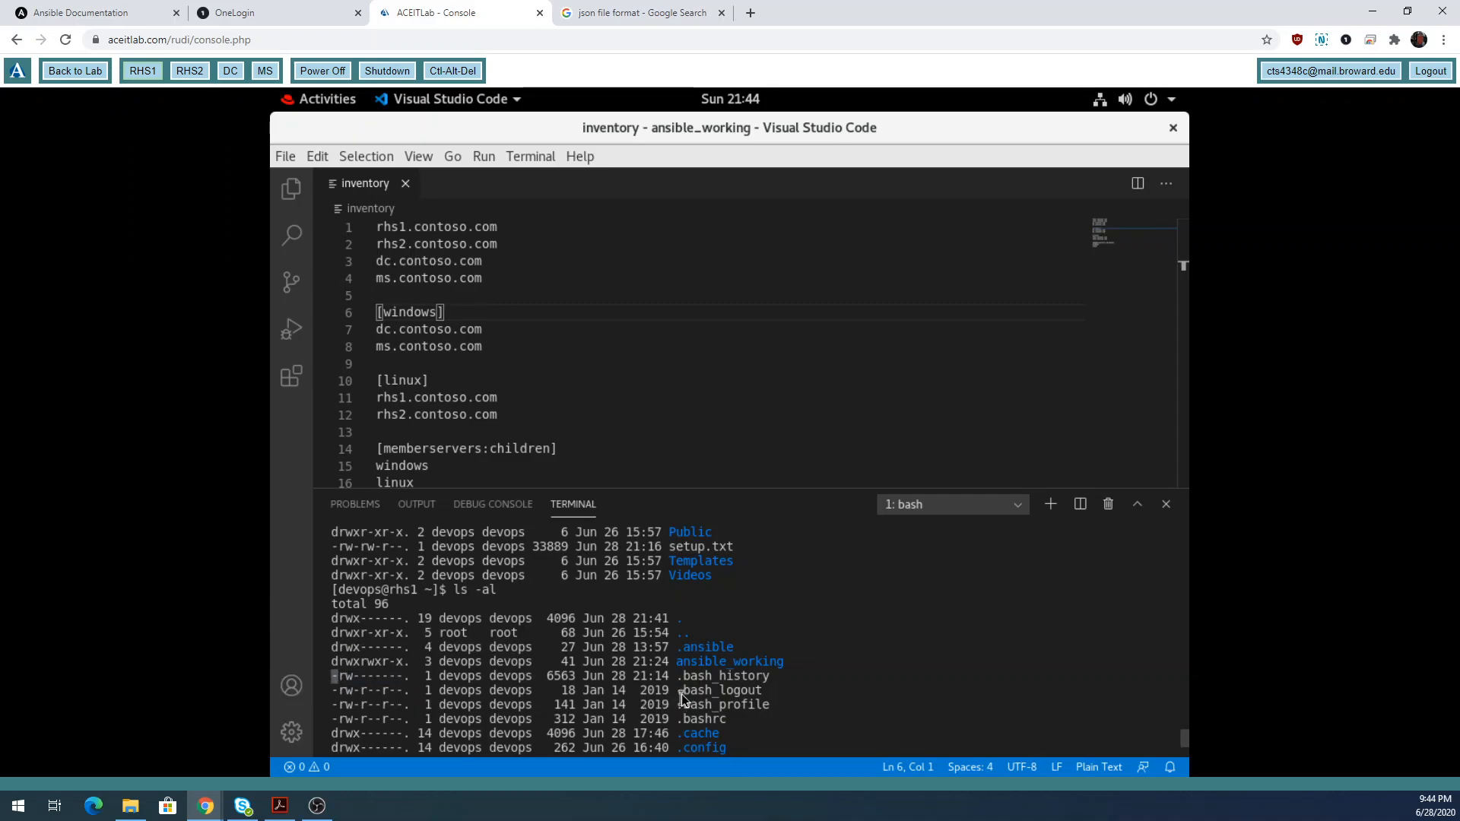
{"action": "double_click", "coordinate": [735, 677]}
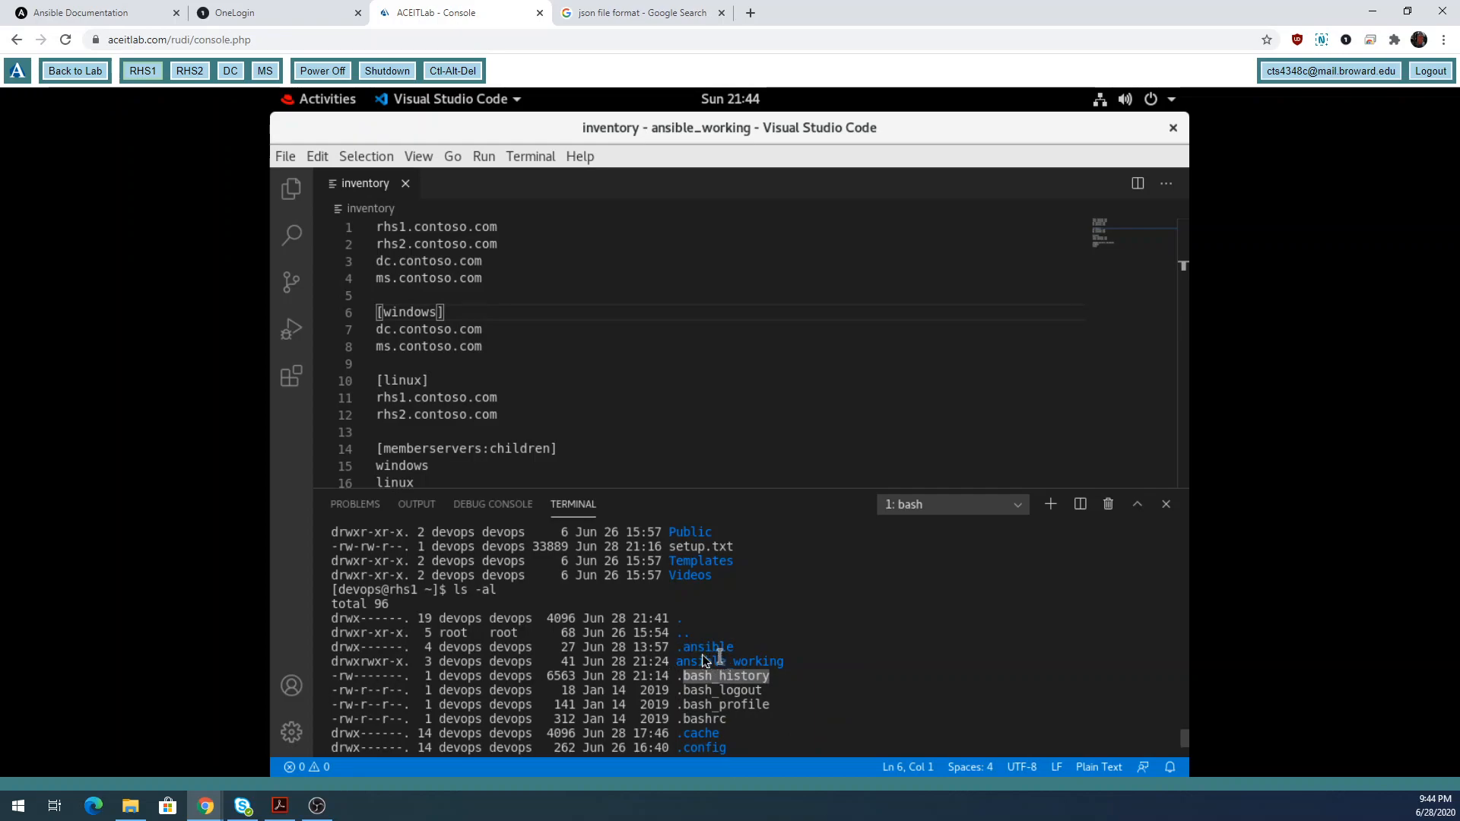
{"action": "left_click_drag", "start_coordinate": [339, 648], "coordinate": [334, 646]}
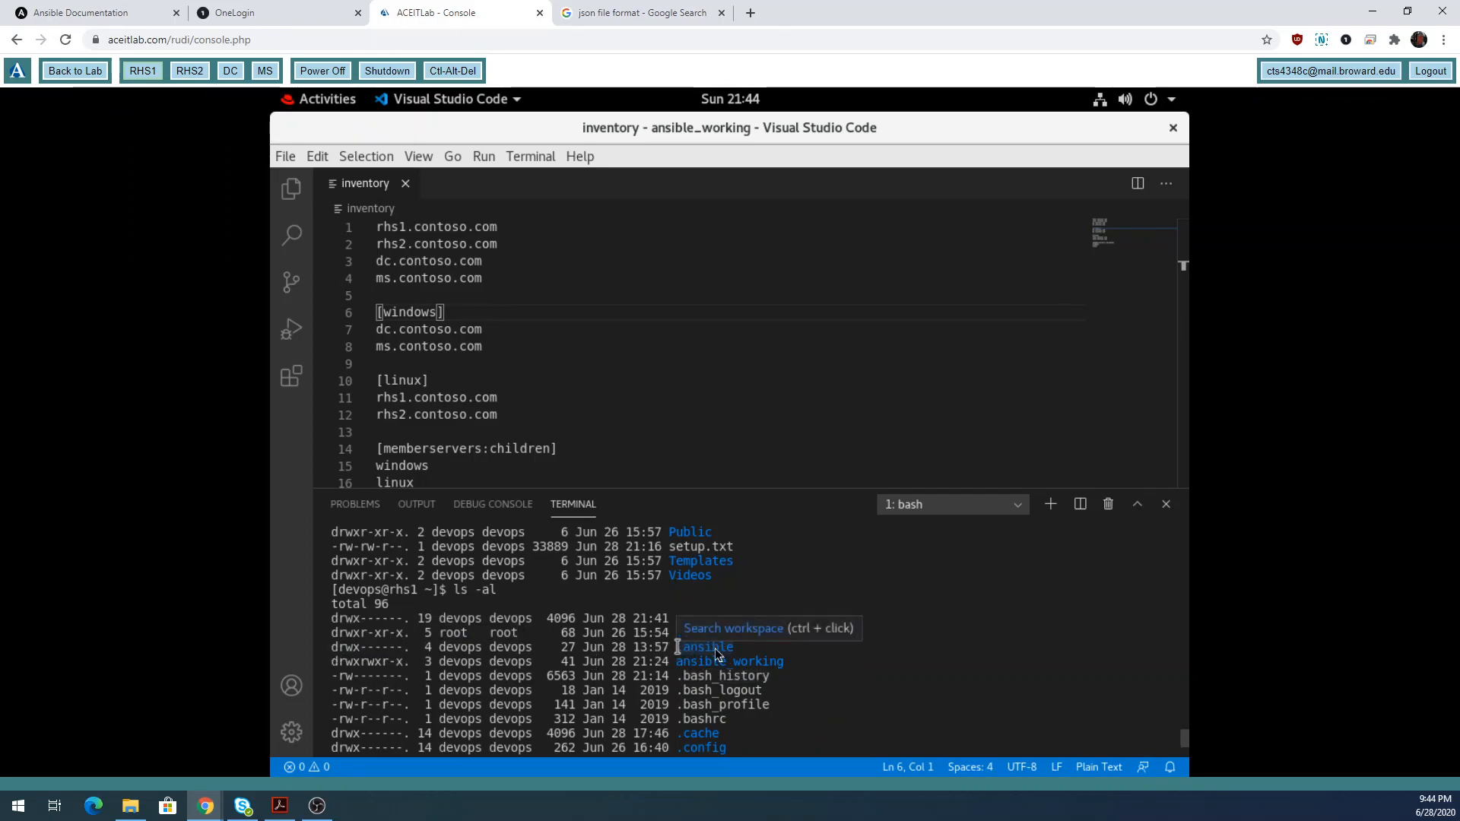
{"action": "left_click_drag", "start_coordinate": [677, 647], "coordinate": [750, 648]}
{"action": "scroll", "coordinate": [838, 692], "scroll_direction": "down", "scroll_amount": 5}
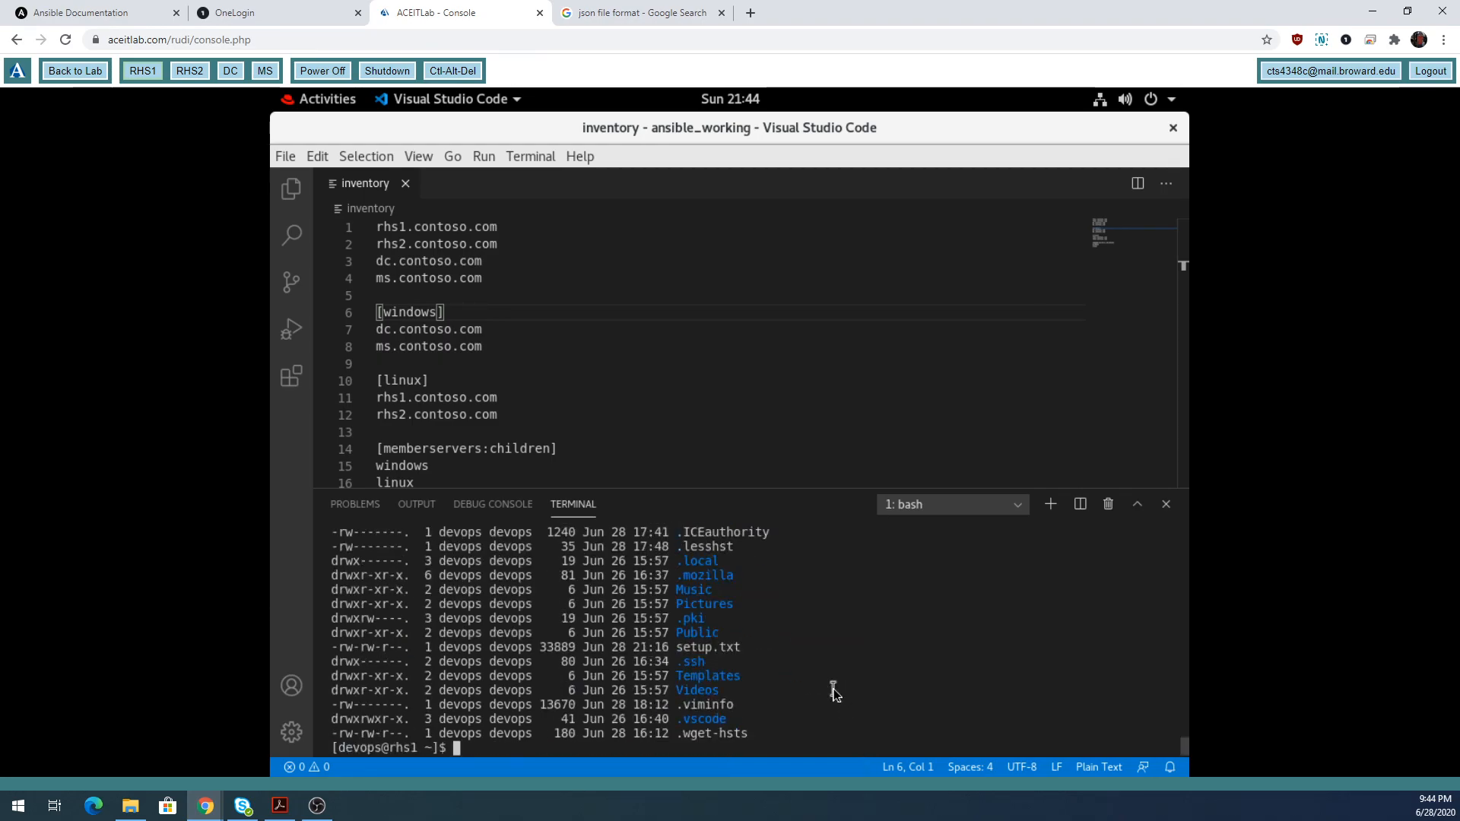
Create an empty .ansible.cfg with touch and highlight it in a fresh ls -la listing.
{"action": "type", "text": "touch ."}
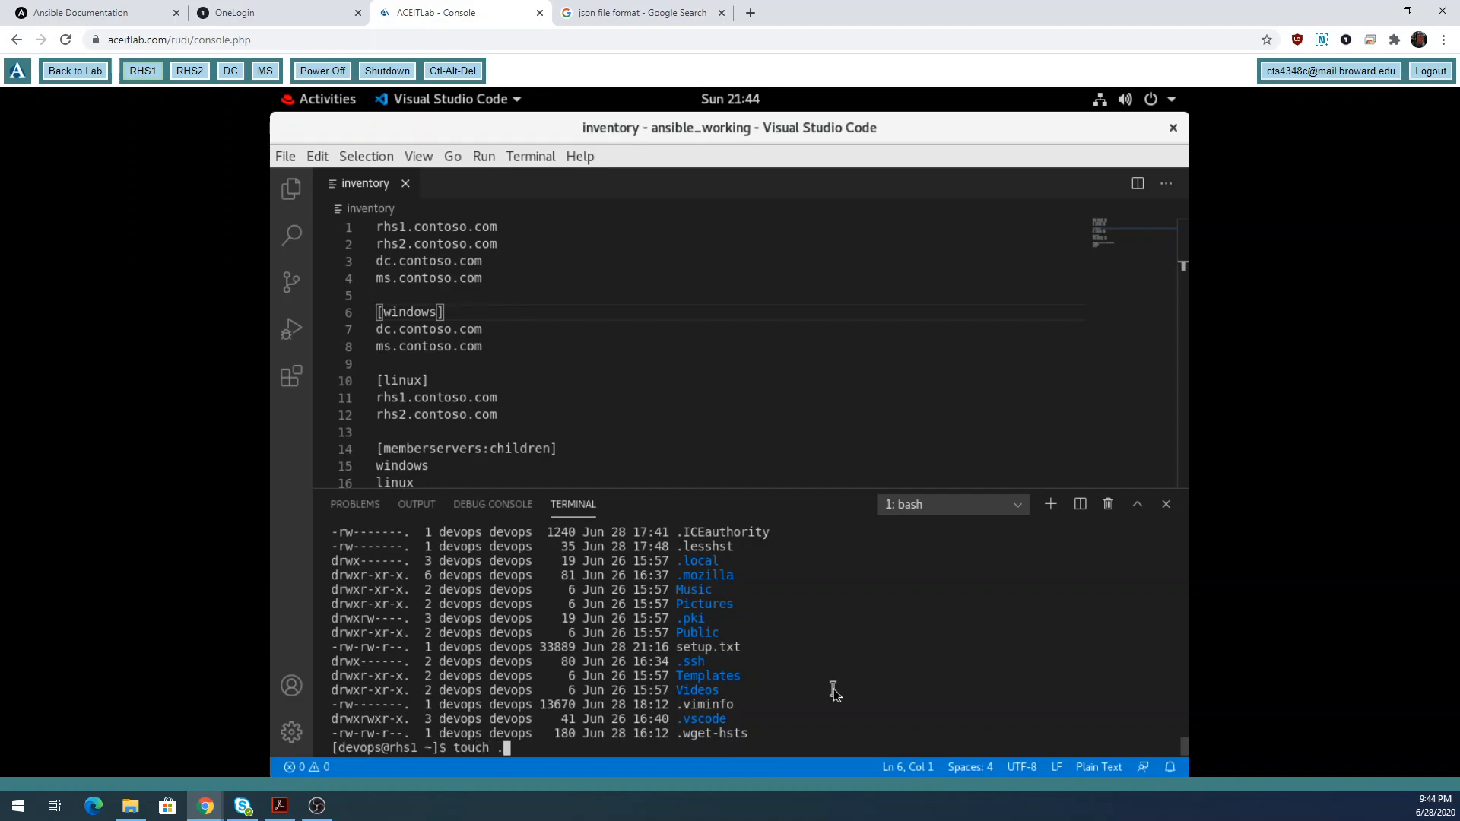
{"action": "type", "text": "ansible.cfg"}
{"action": "key", "text": "Return"}
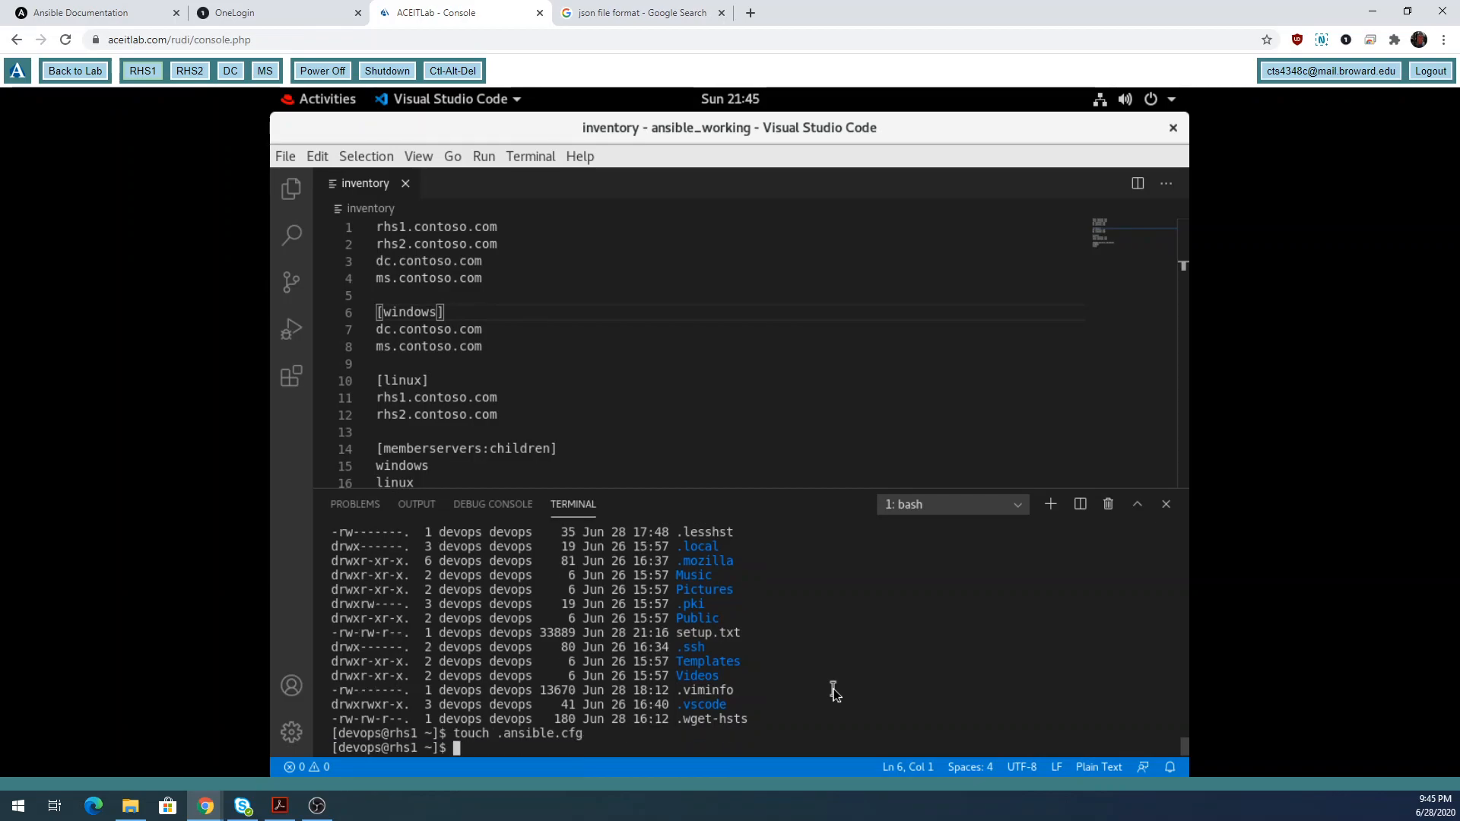
{"action": "type", "text": "ls -la"}
{"action": "key", "text": "Return"}
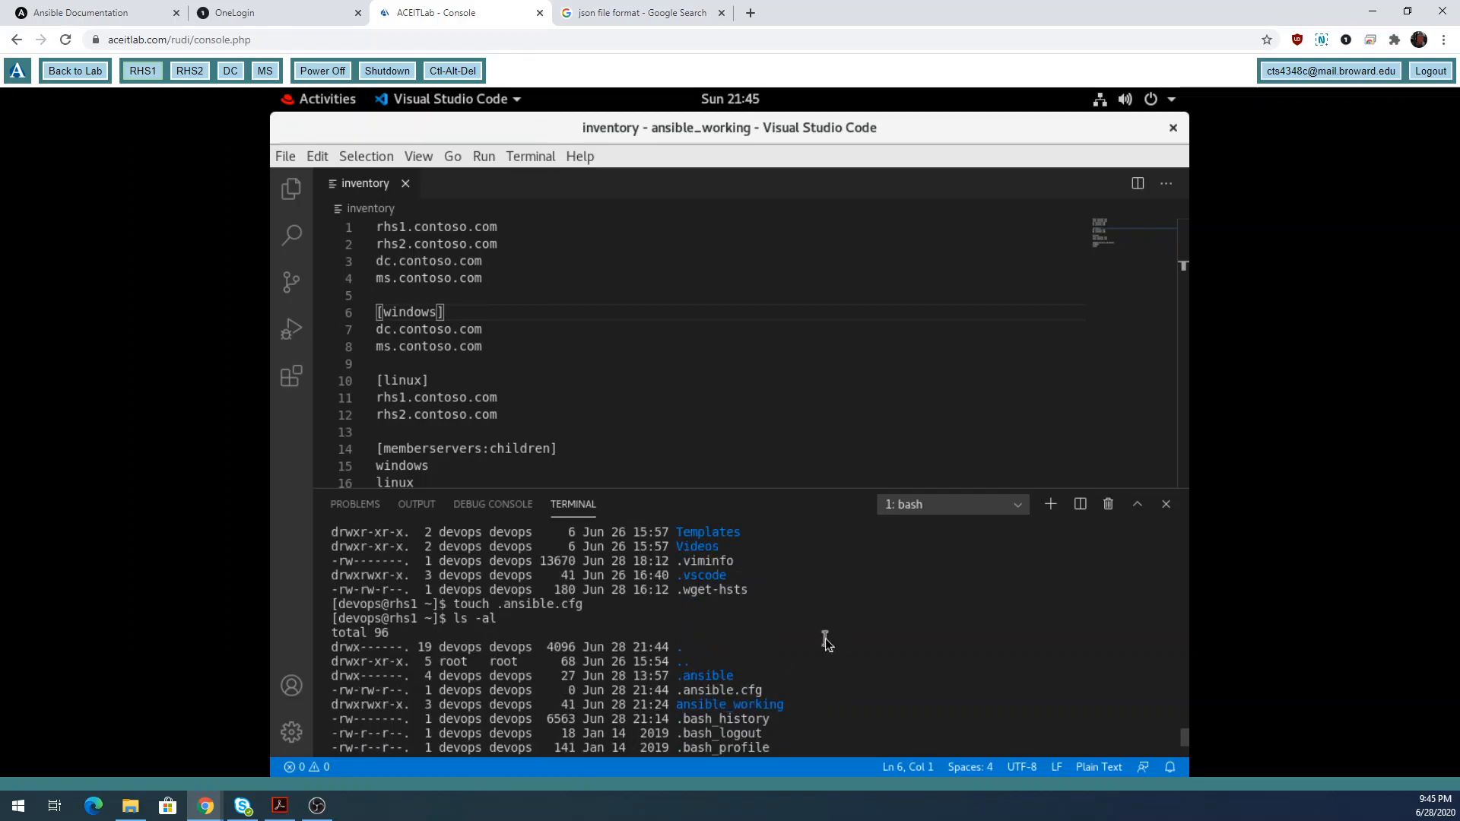
{"action": "left_click_drag", "start_coordinate": [769, 691], "coordinate": [680, 690]}
{"action": "left_click", "coordinate": [796, 627]}
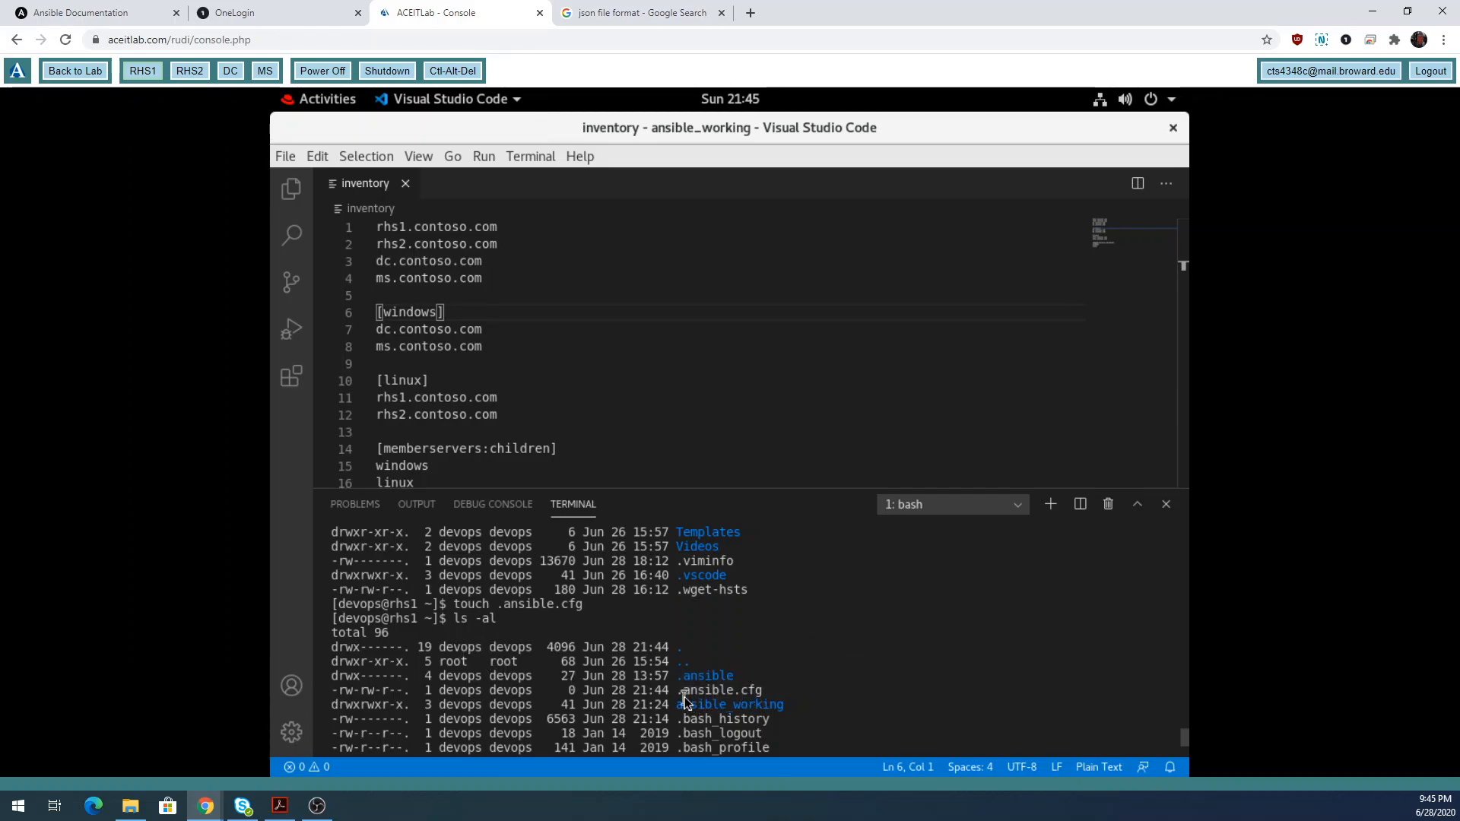
{"action": "left_click_drag", "start_coordinate": [680, 693], "coordinate": [771, 698]}
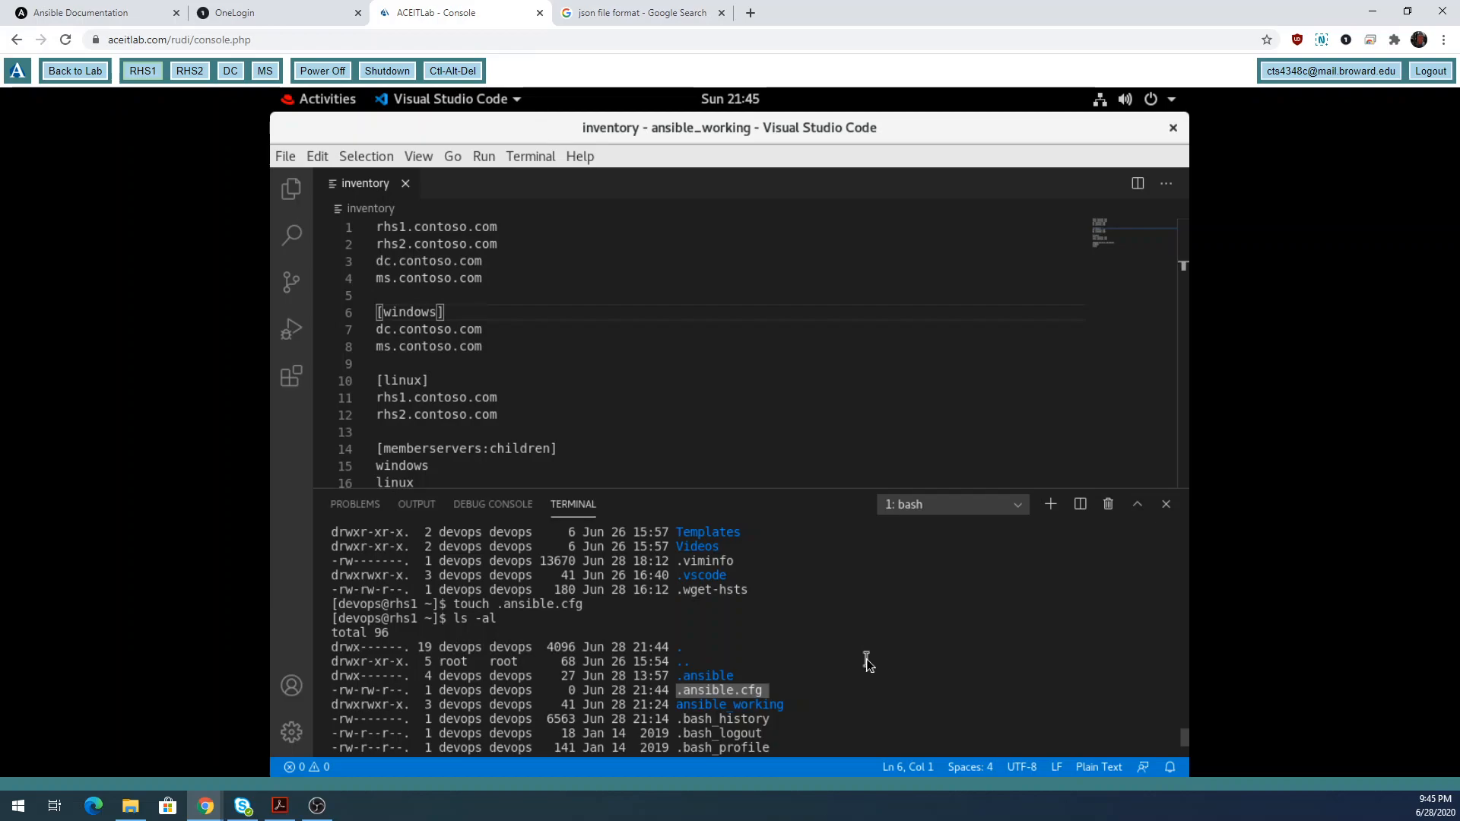
Rerun ansible --version and highlight /home/devops/.ansible.cfg as the reported config file.
{"action": "key", "text": "Return"}
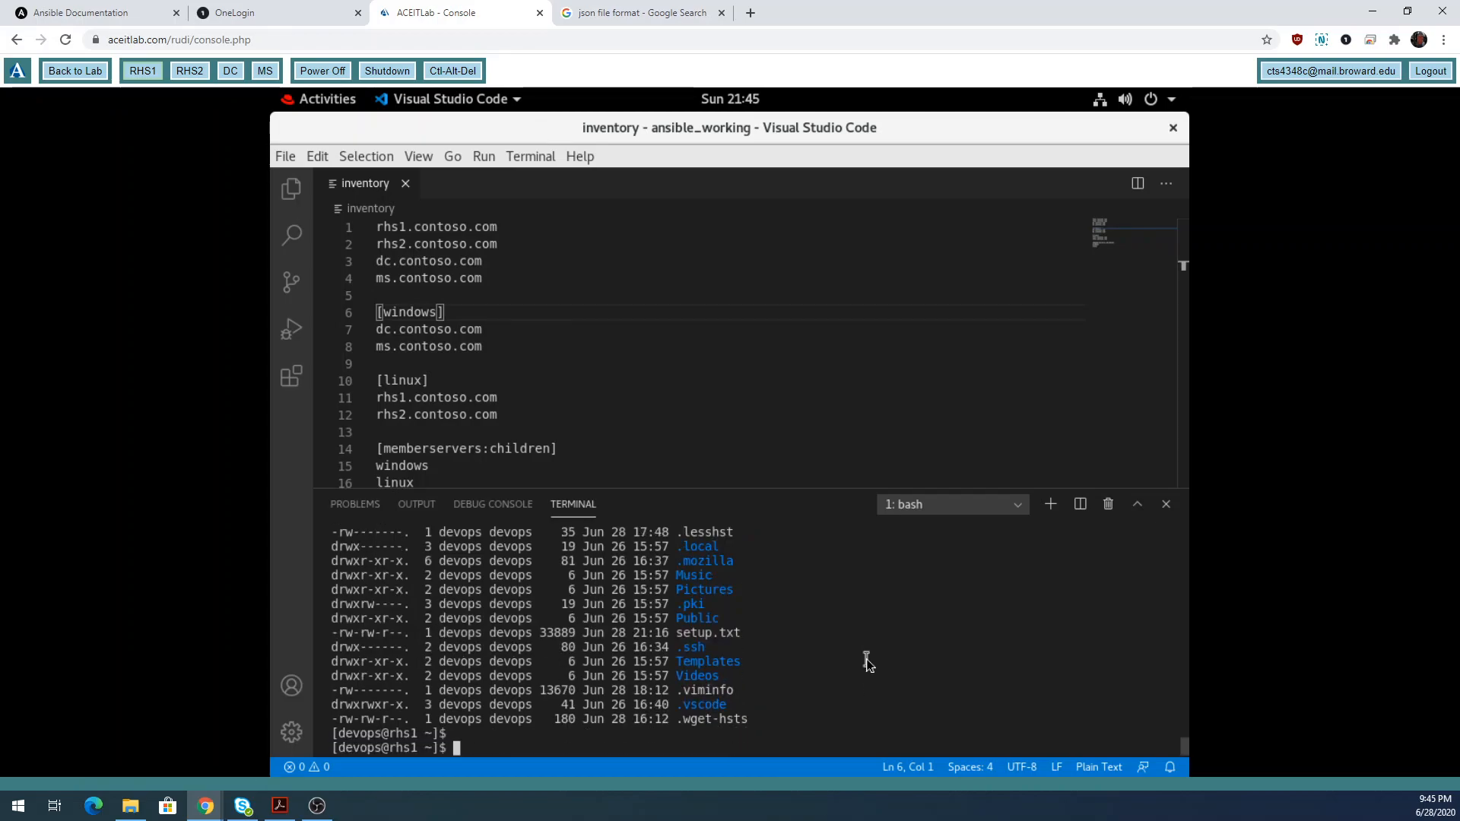
{"action": "type", "text": "ansibl"}
{"action": "key", "text": "BackSpace"}
{"action": "key", "text": "BackSpace"}
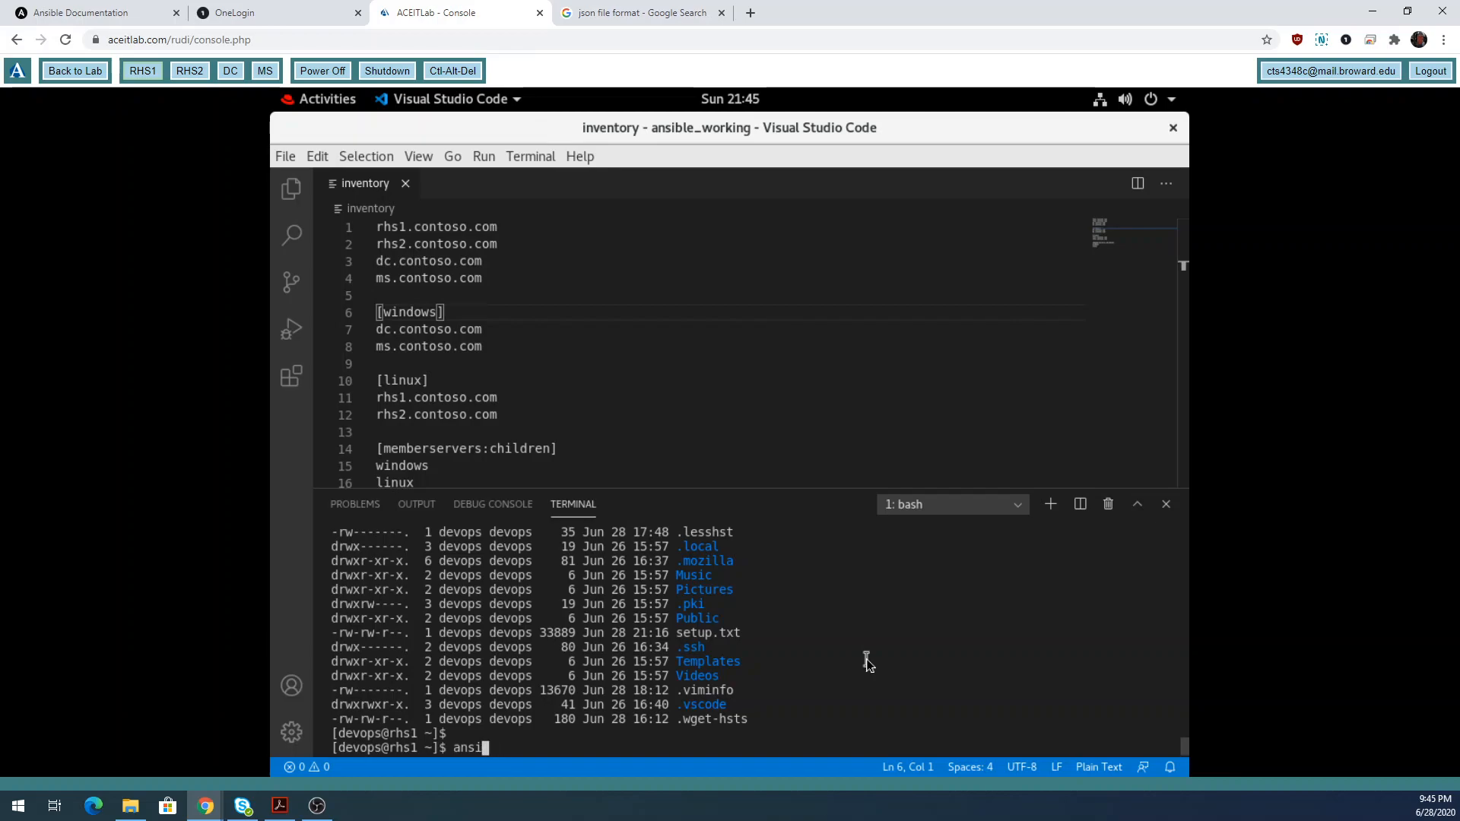
{"action": "type", "text": "ble --version"}
{"action": "key", "text": "Return"}
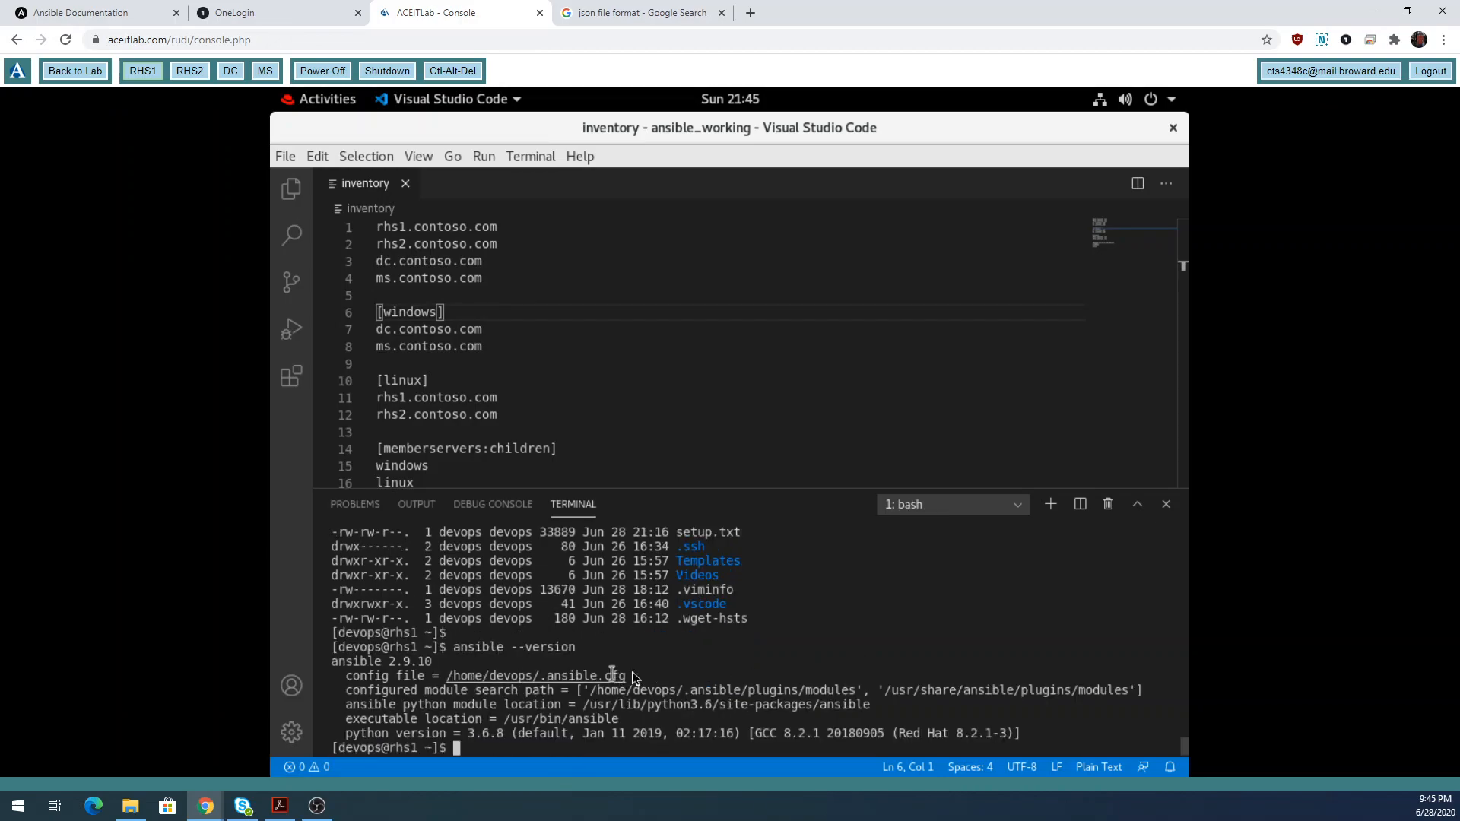
{"action": "left_click_drag", "start_coordinate": [631, 674], "coordinate": [449, 674]}
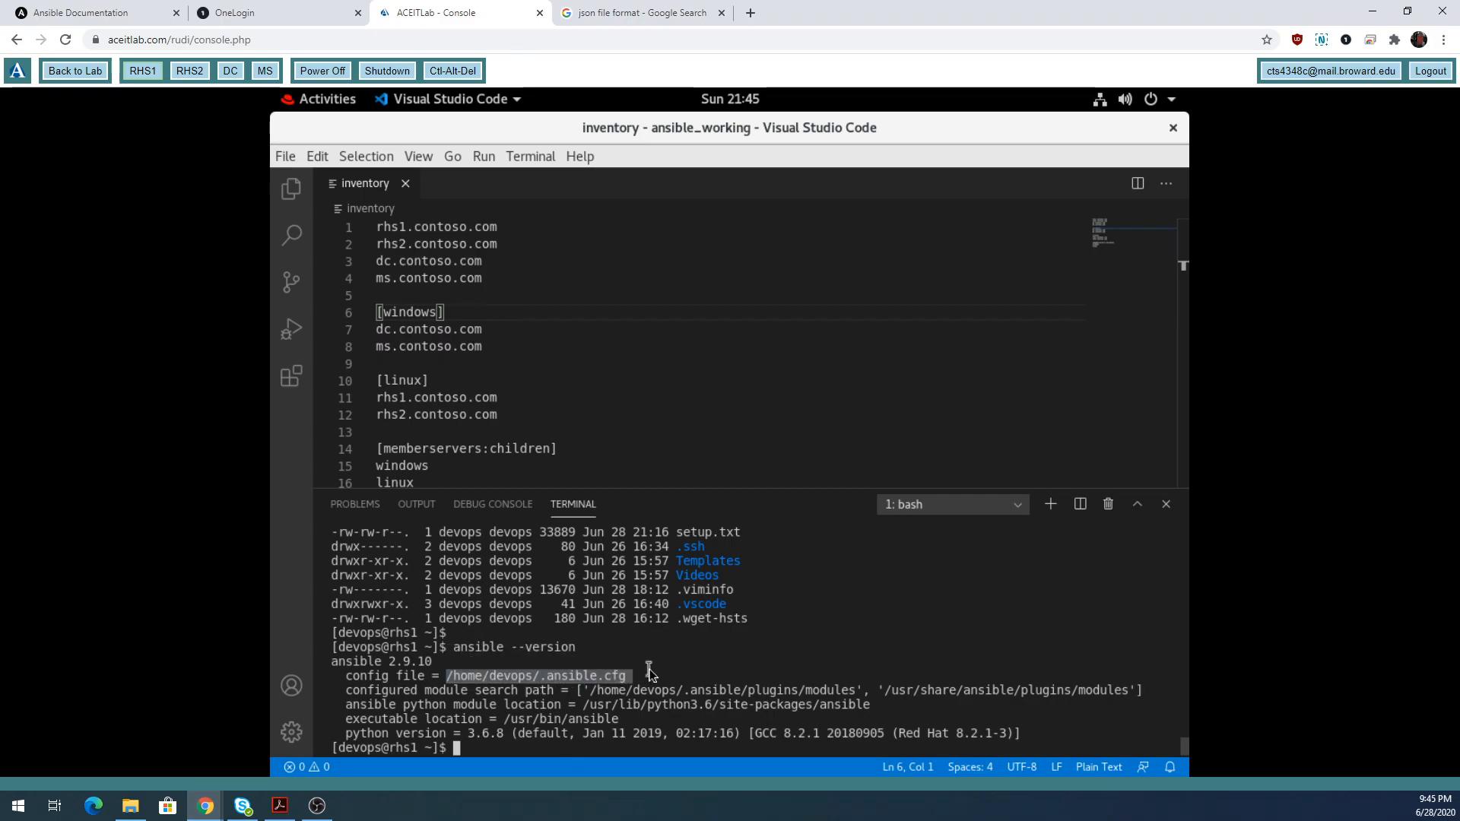
Change into ansible_working with Tab completion and type touch ansible.cfg.
{"action": "type", "text": "cd"}
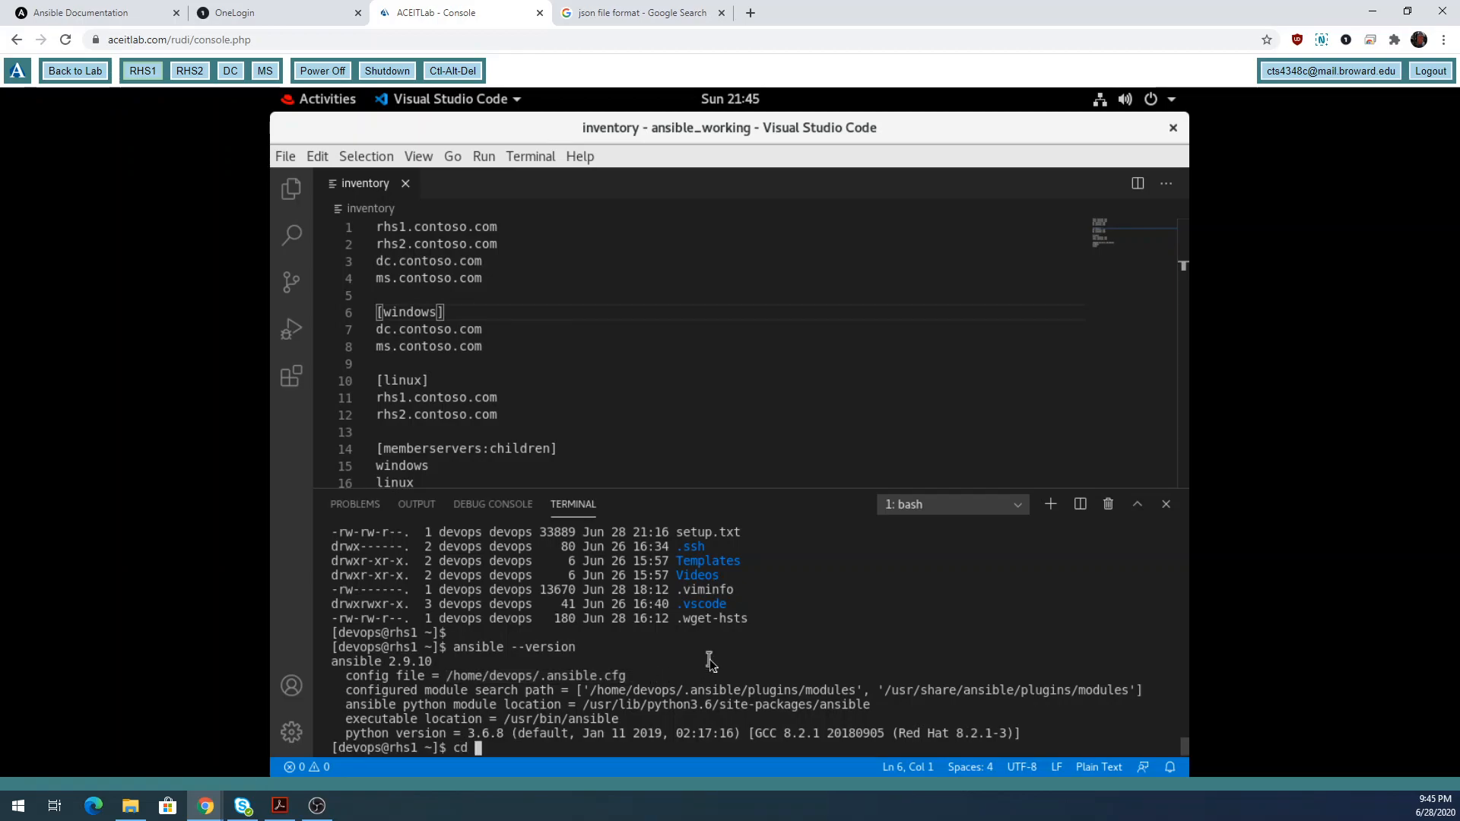
{"action": "key", "text": "BackSpace"}
{"action": "key", "text": "BackSpace"}
{"action": "key", "text": "BackSpace"}
{"action": "type", "text": "cd work"}
{"action": "key", "text": "BackSpace"}
{"action": "key", "text": "BackSpace"}
{"action": "key", "text": "BackSpace"}
{"action": "key", "text": "BackSpace"}
{"action": "type", "text": "ans"}
{"action": "key", "text": "Tab"}
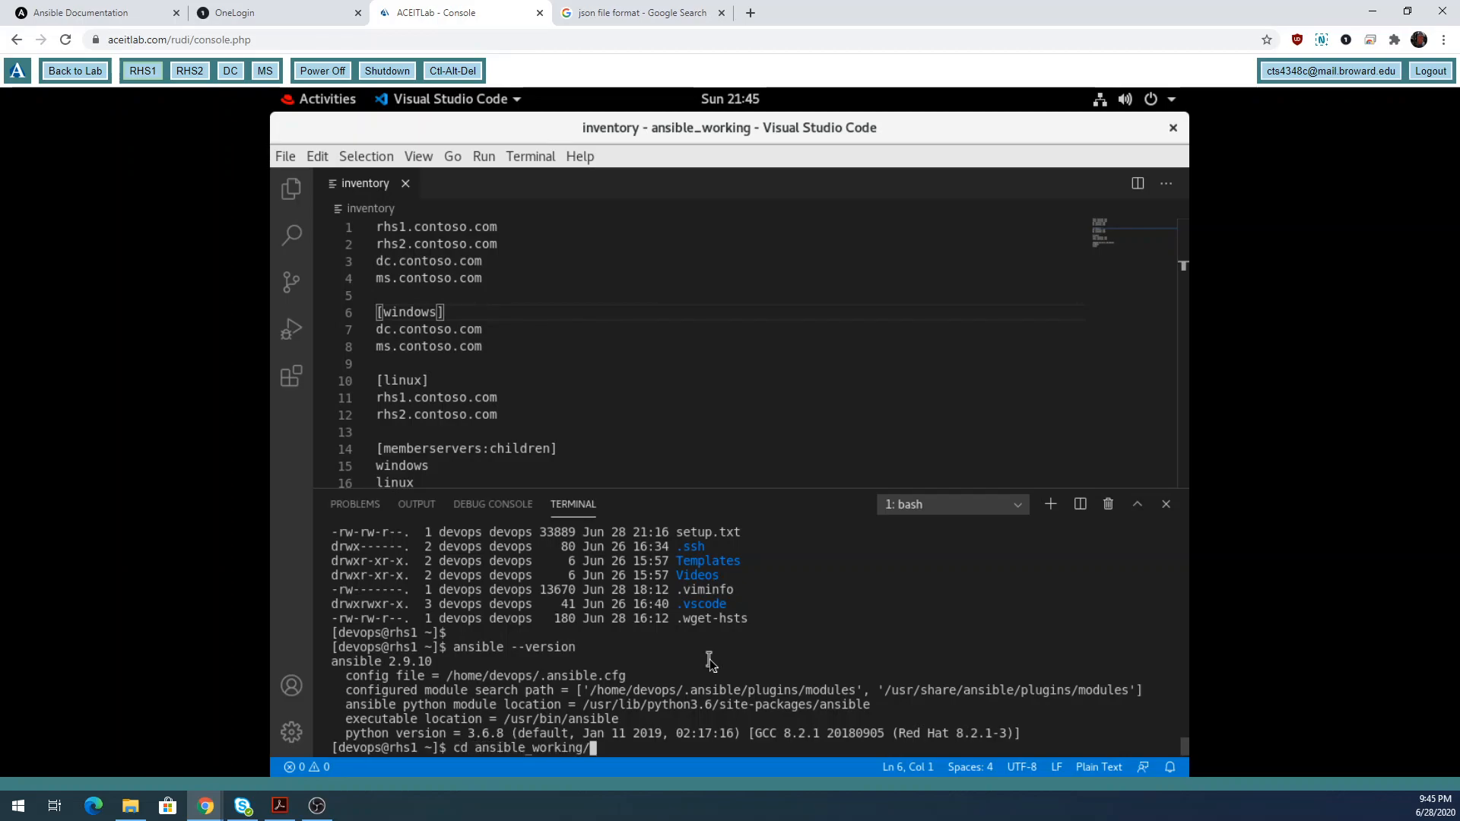
{"action": "key", "text": "Return"}
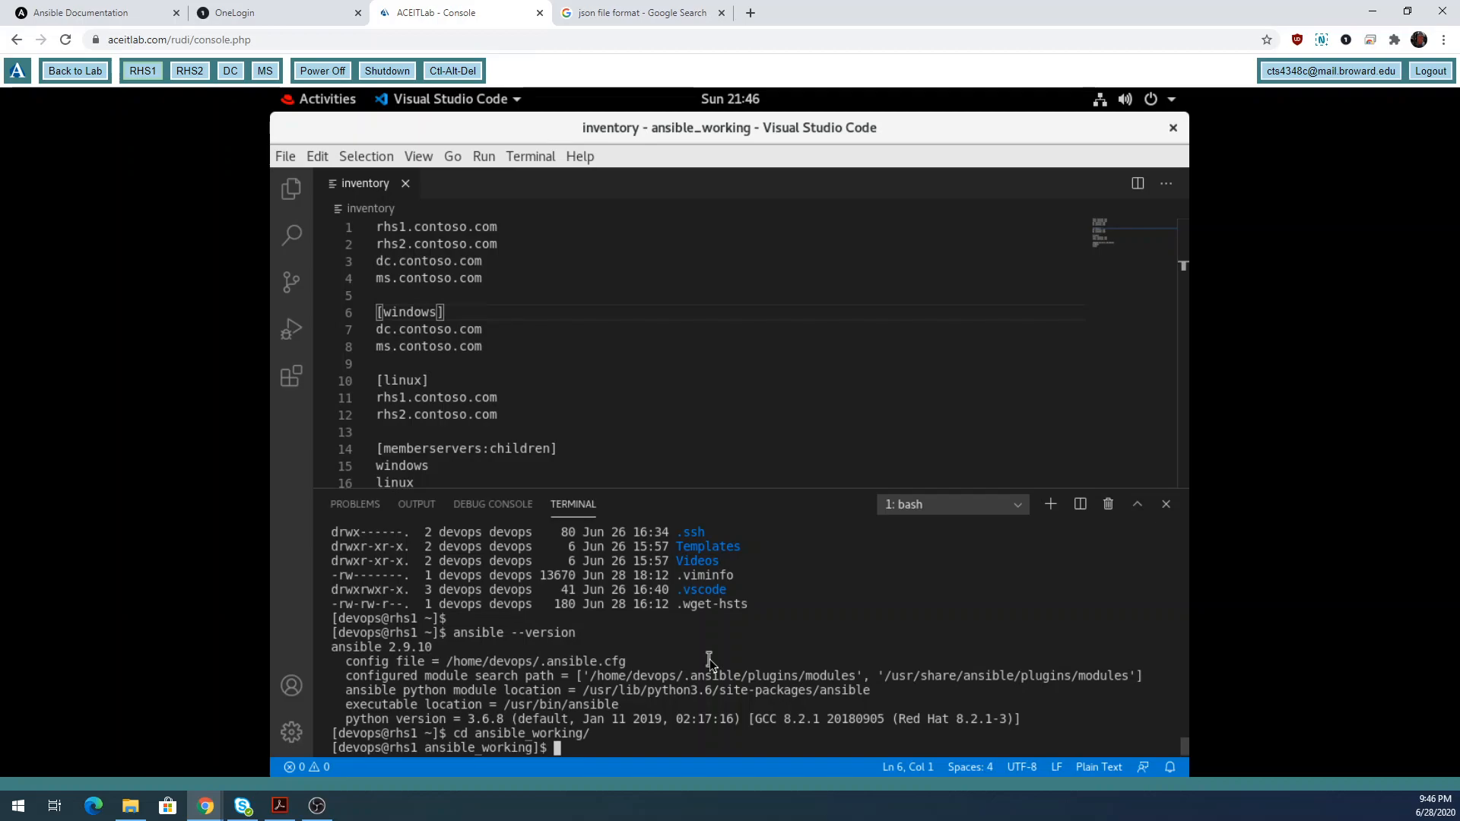
{"action": "type", "text": "touch na"}
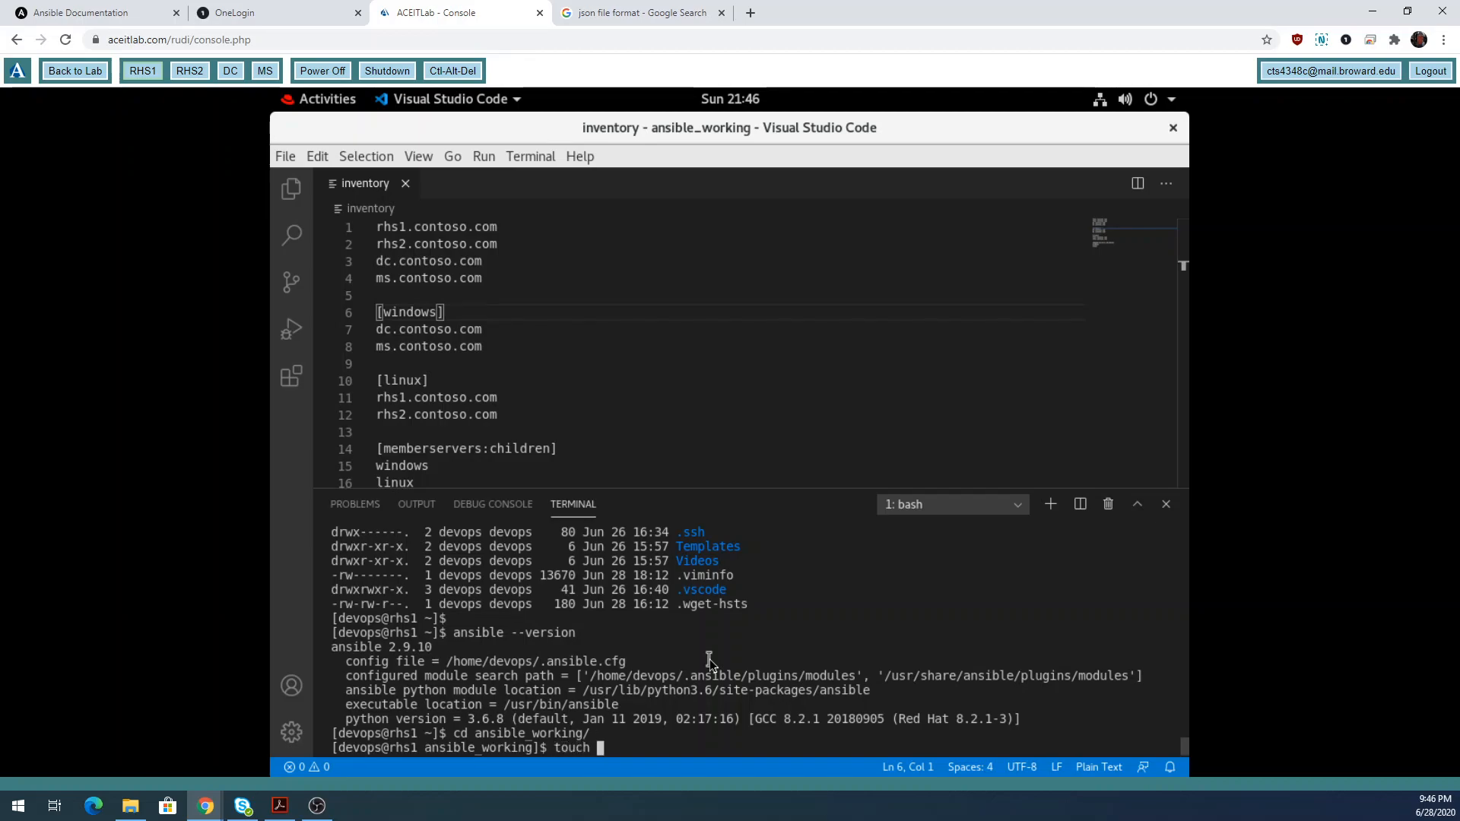
{"action": "key", "text": "BackSpace"}
{"action": "key", "text": "BackSpace"}
{"action": "type", "text": "an"}
{"action": "type", "text": "sibl"}
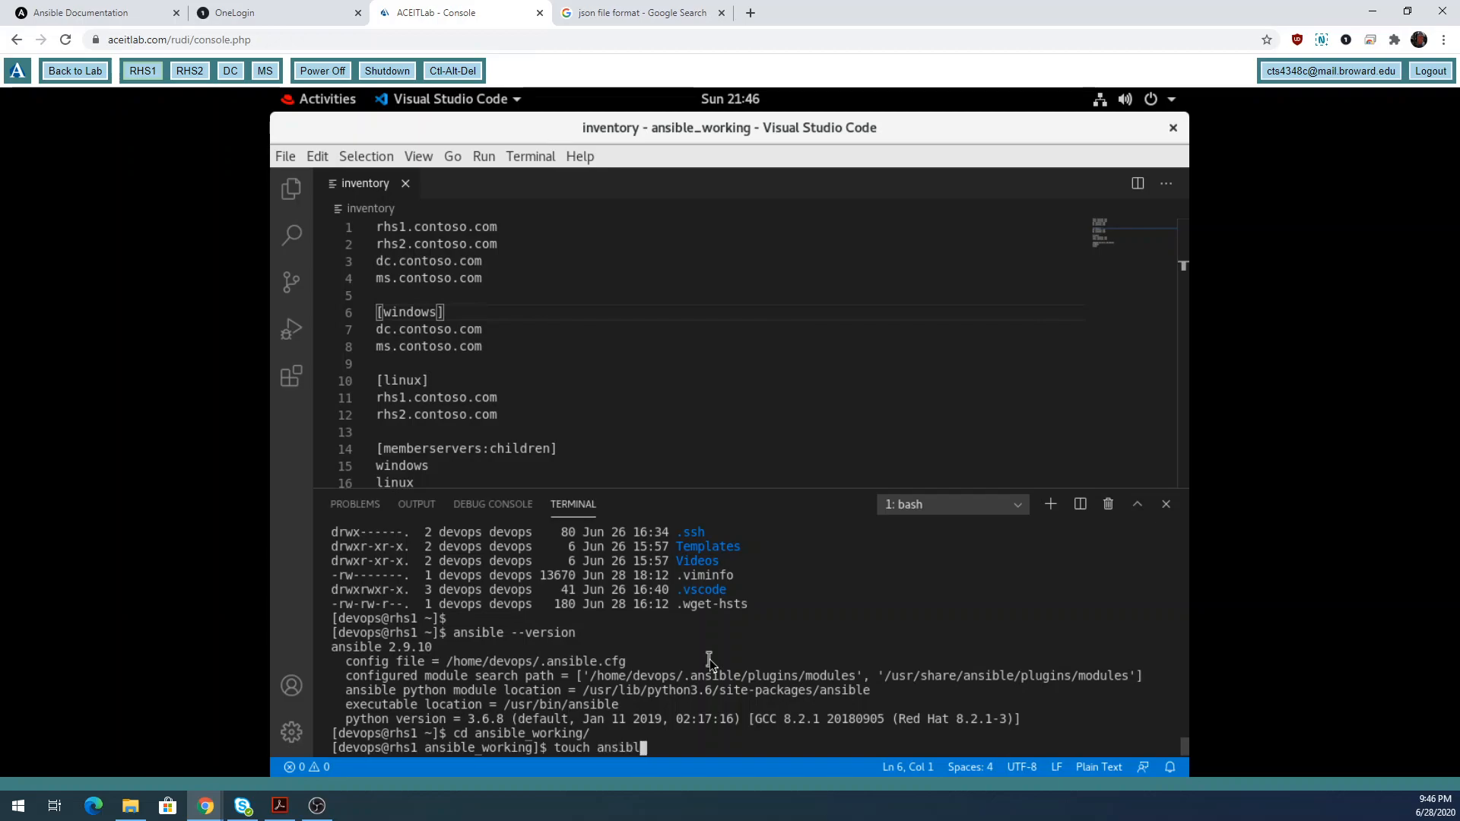
{"action": "type", "text": "e.cfg"}
Create ansible.cfg, rerun ansible --version via !an, and highlight /home/devops/ansible_working/ansible.cfg.
{"action": "key", "text": "Return"}
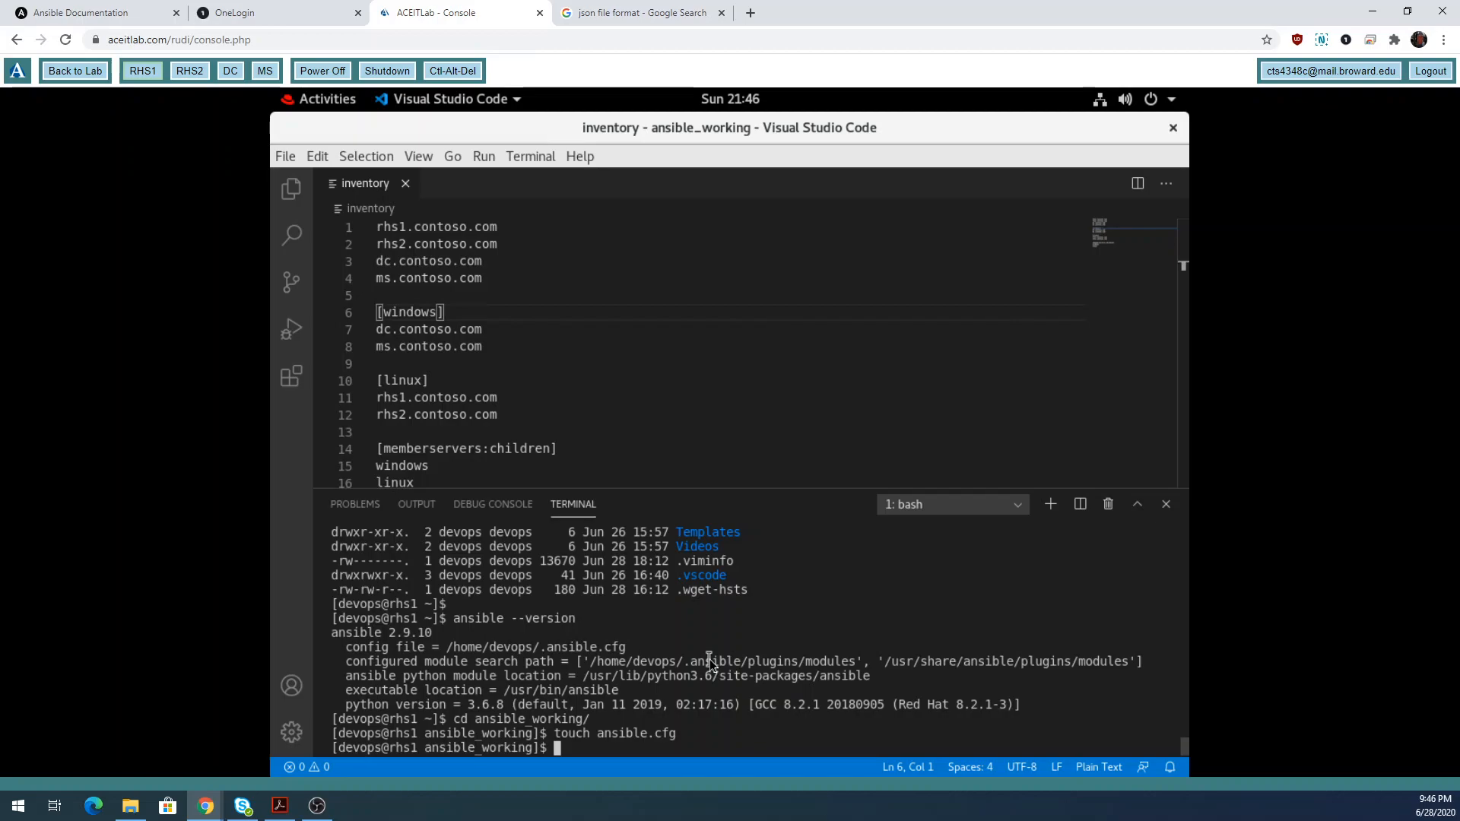
{"action": "type", "text": "!an"}
{"action": "key", "text": "Return"}
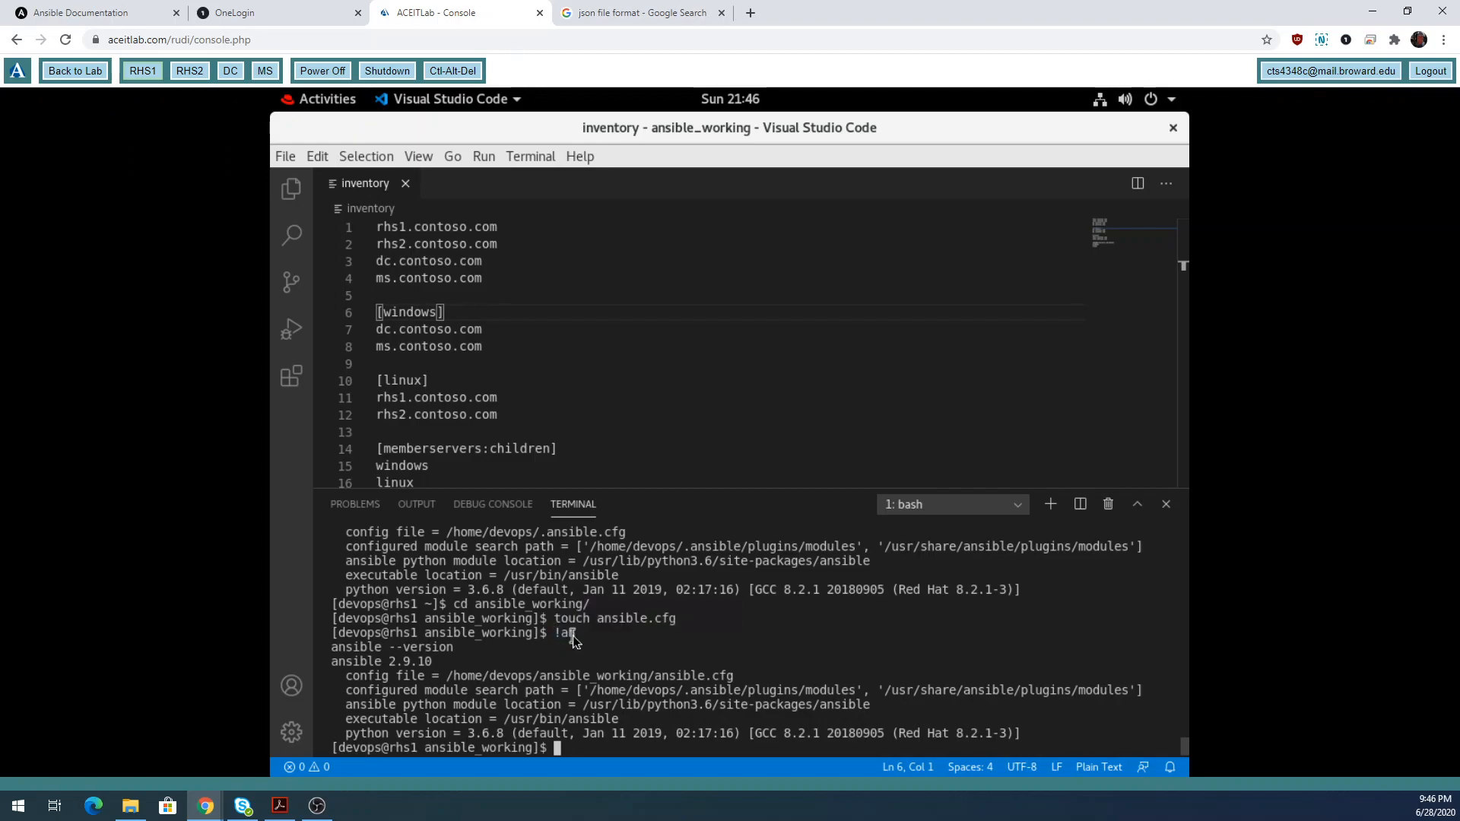
{"action": "triple_click", "coordinate": [333, 649]}
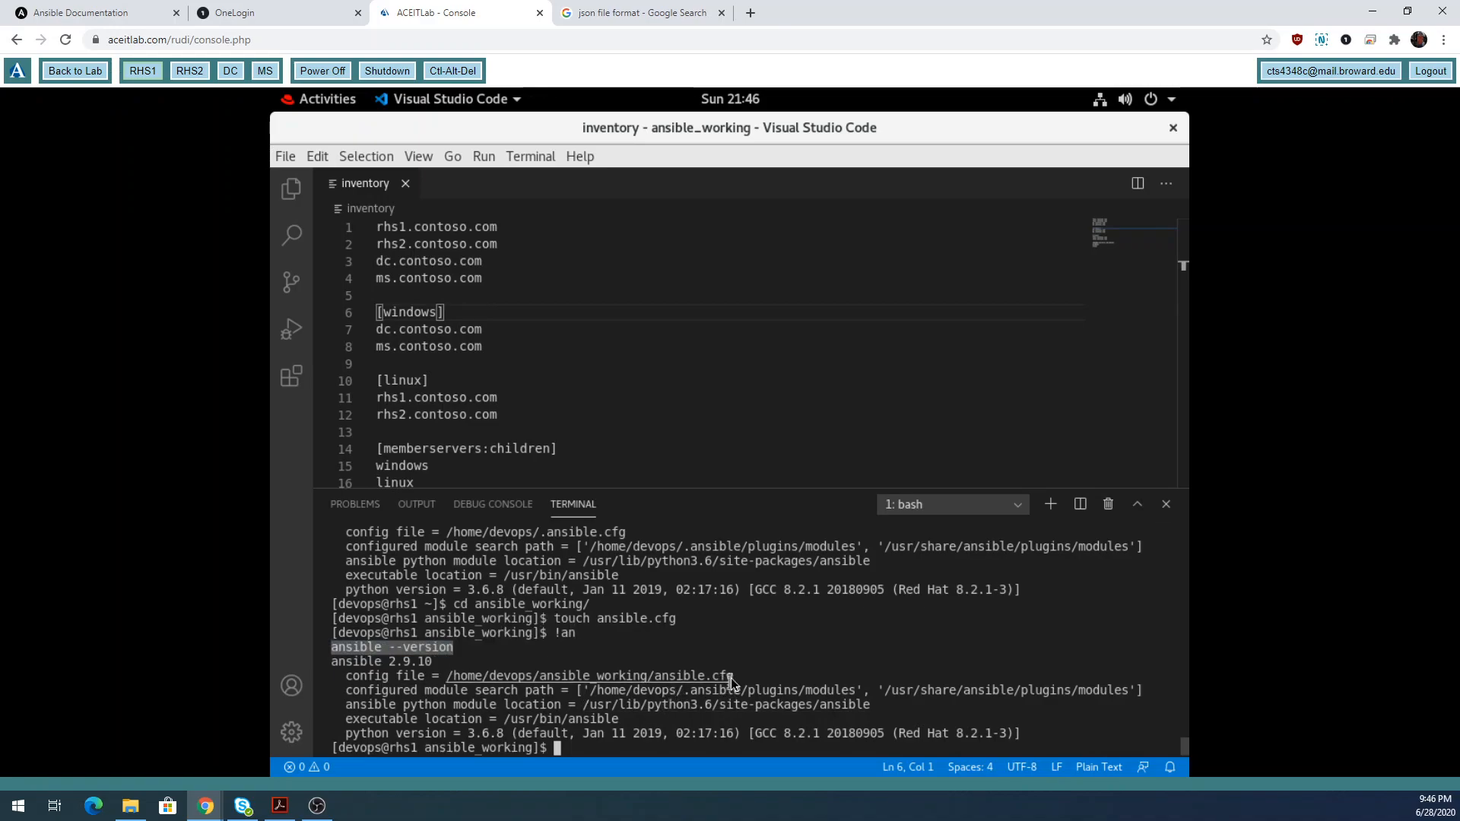
{"action": "left_click_drag", "start_coordinate": [731, 677], "coordinate": [451, 675]}
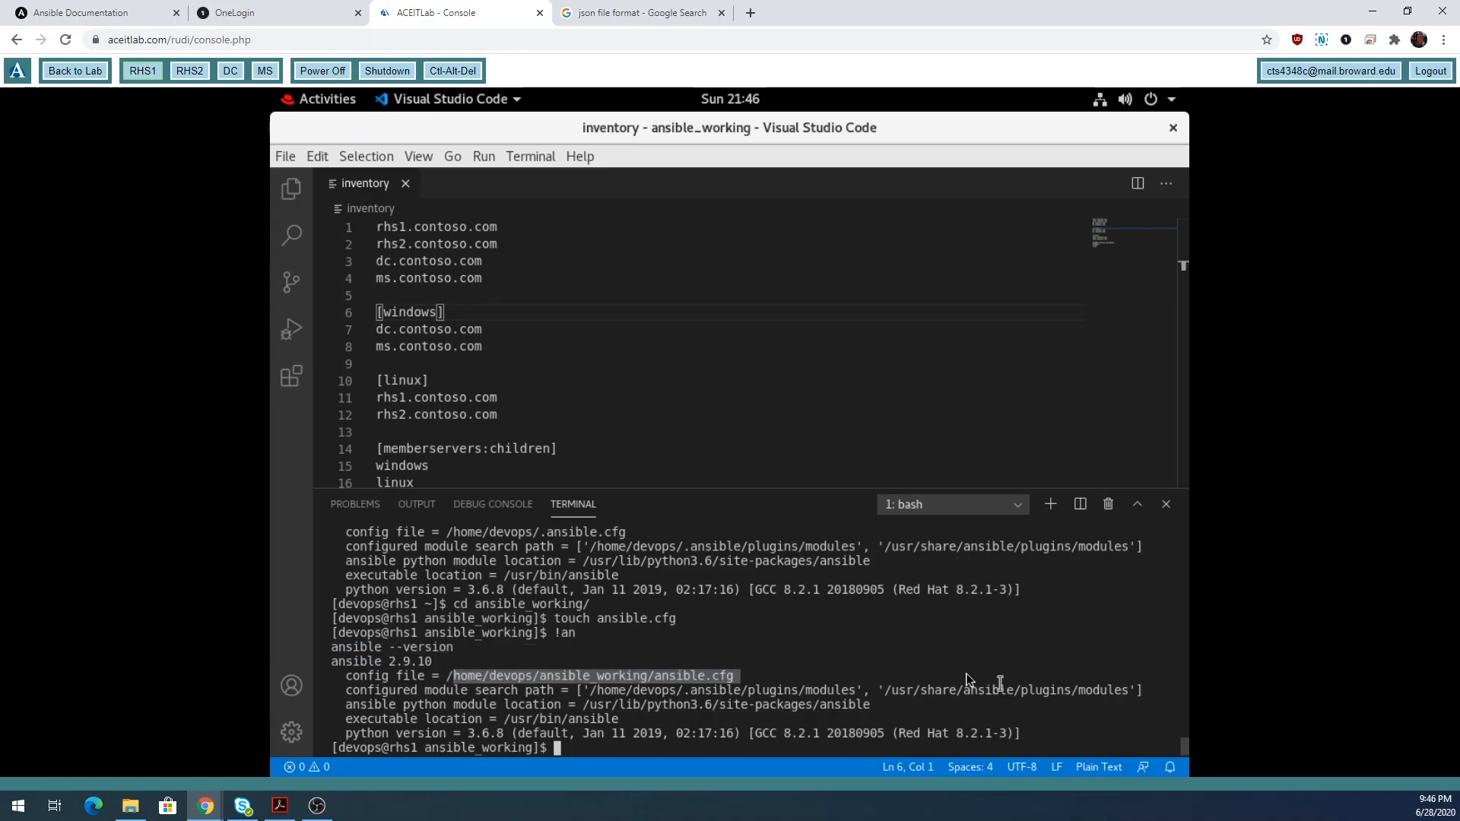
{"action": "left_click", "coordinate": [889, 666]}
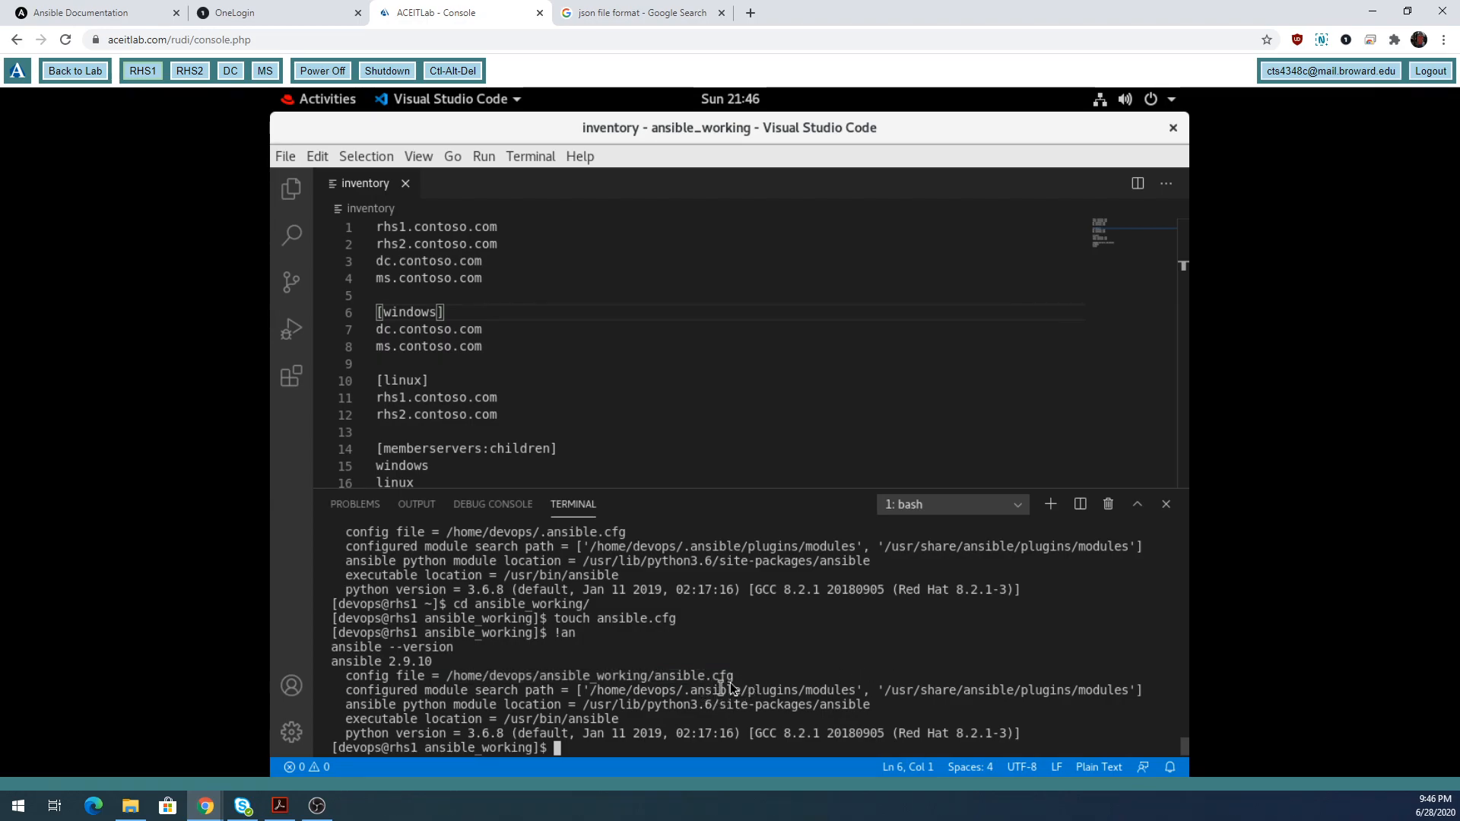
Start a new untitled document and type /etc/ansible/ansible.cfg on line 1.
{"action": "left_click", "coordinate": [286, 158]}
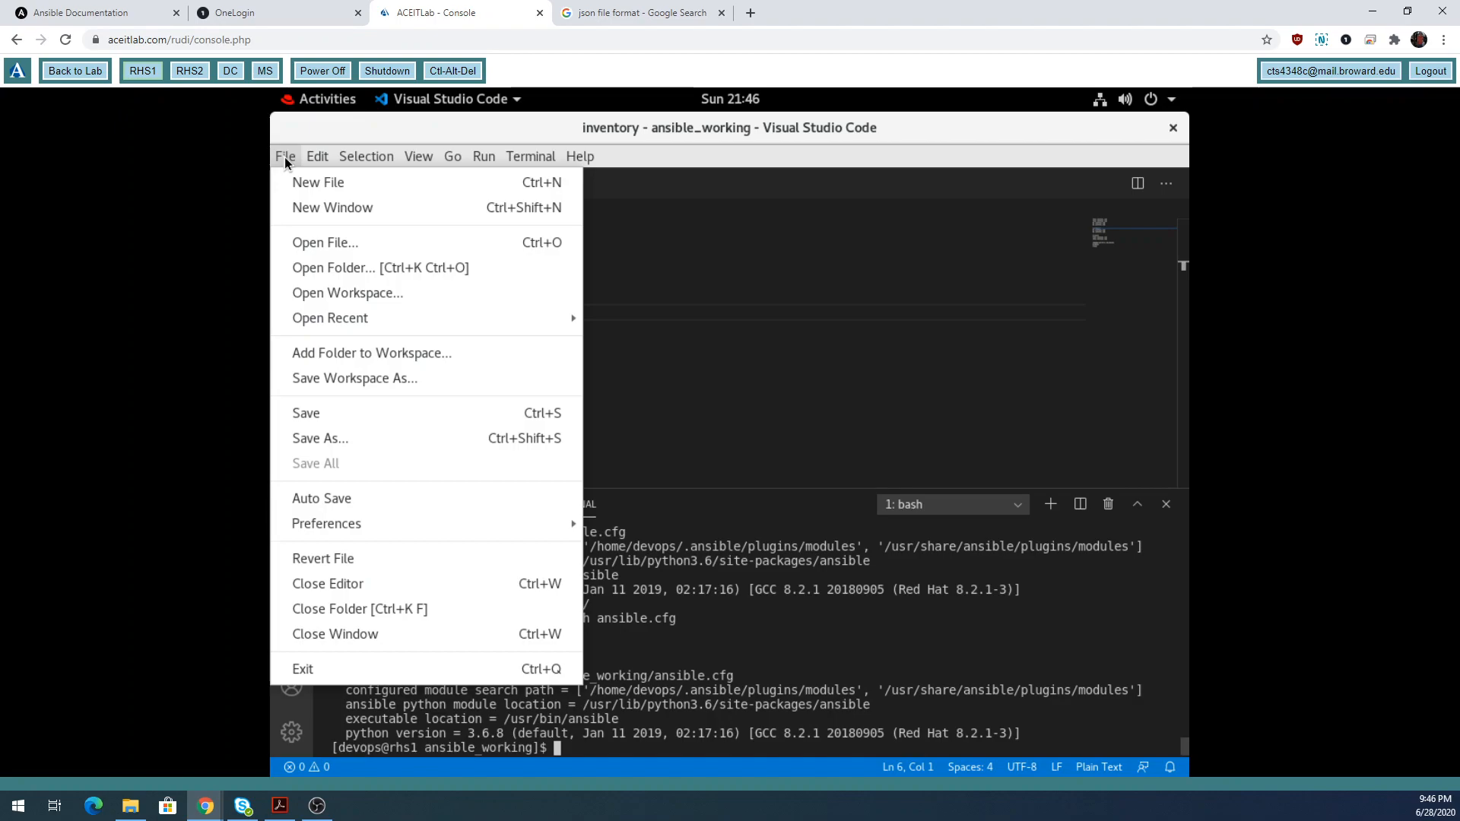
{"action": "left_click", "coordinate": [312, 186]}
{"action": "type", "text": "/etc/ans"}
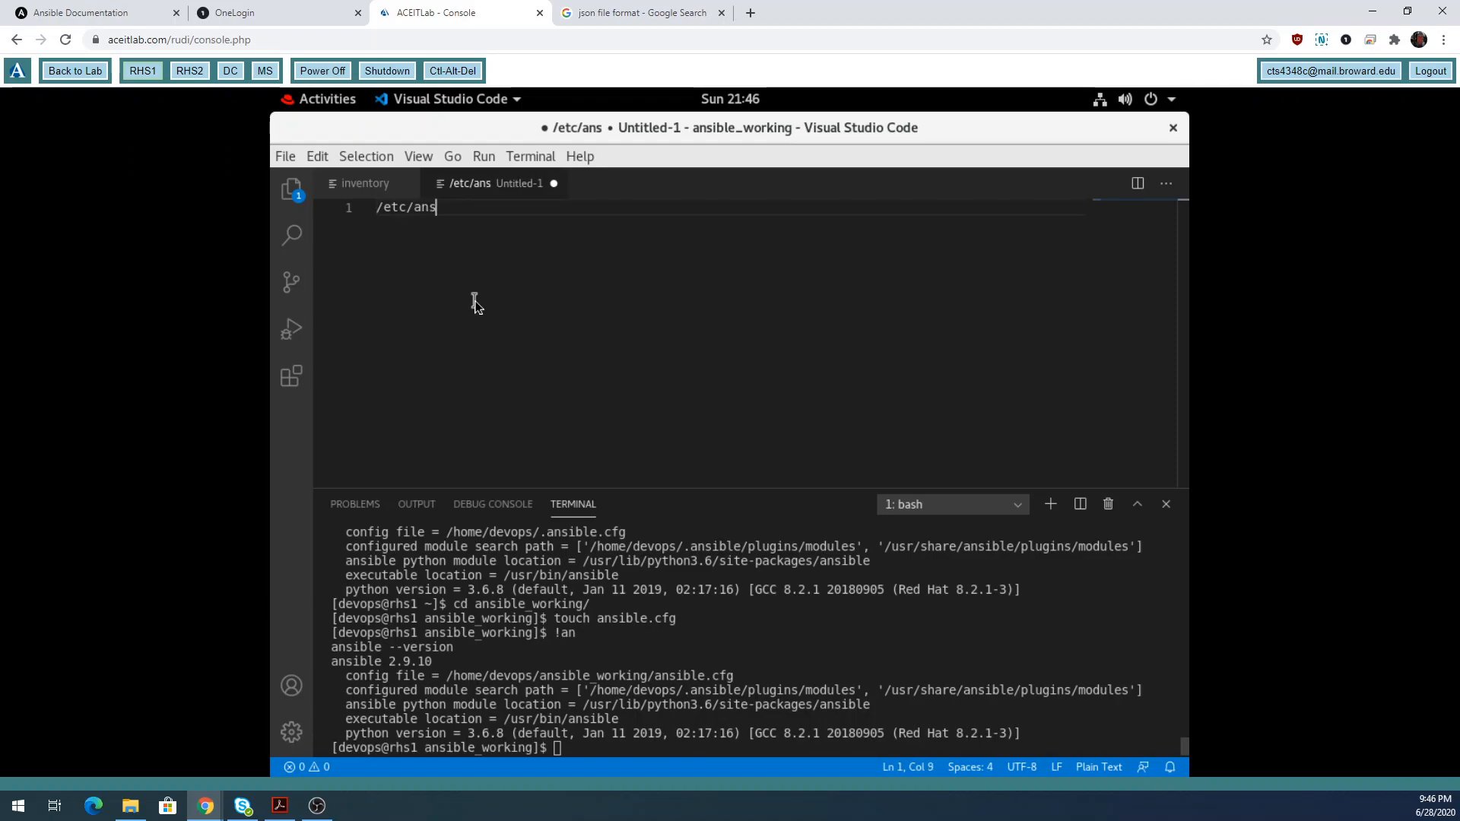
{"action": "type", "text": "ible/"}
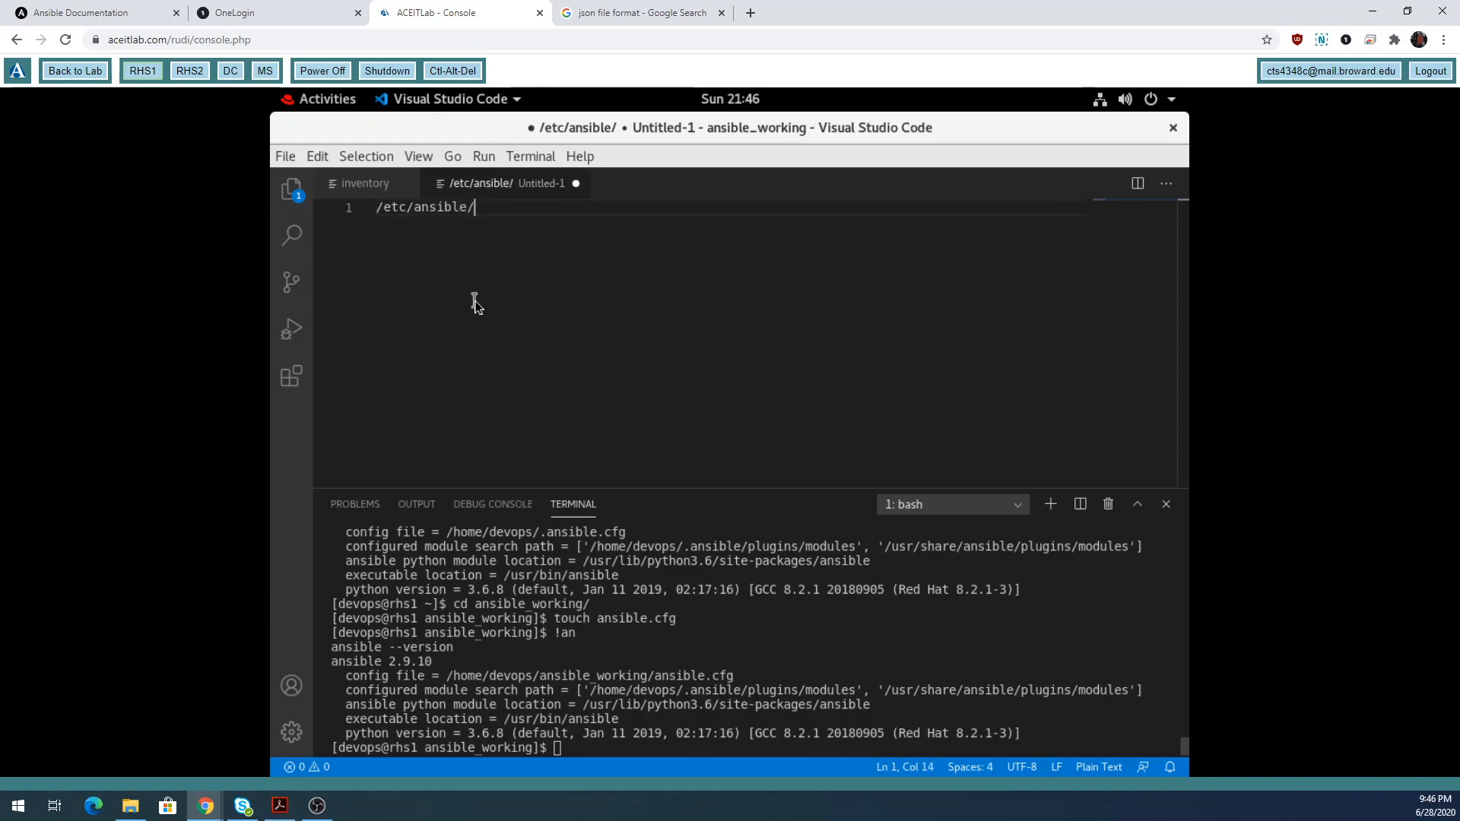
{"action": "type", "text": "anislb"}
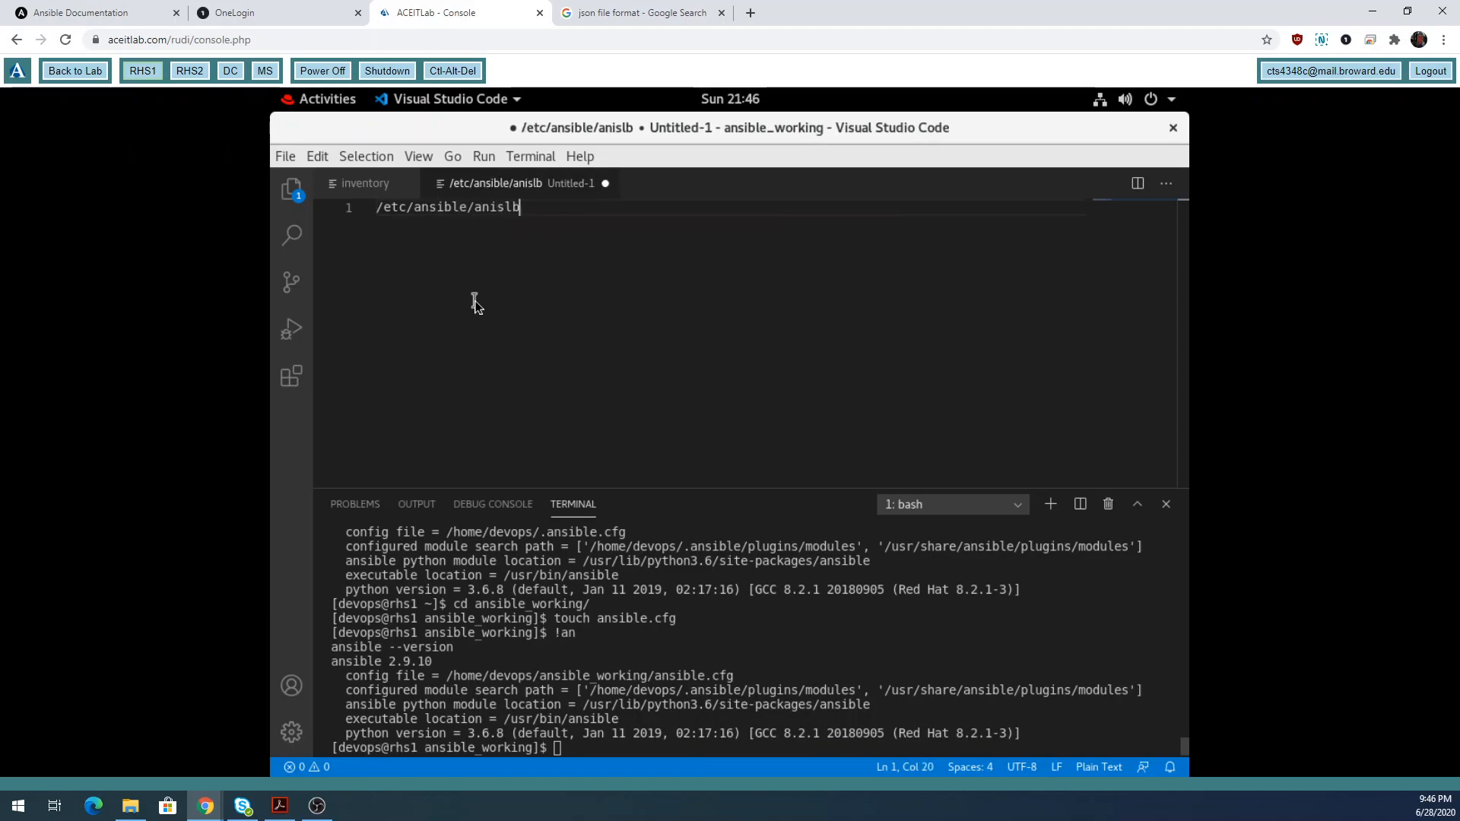
{"action": "key", "text": "BackSpace"}
{"action": "key", "text": "BackSpace"}
{"action": "key", "text": "BackSpace"}
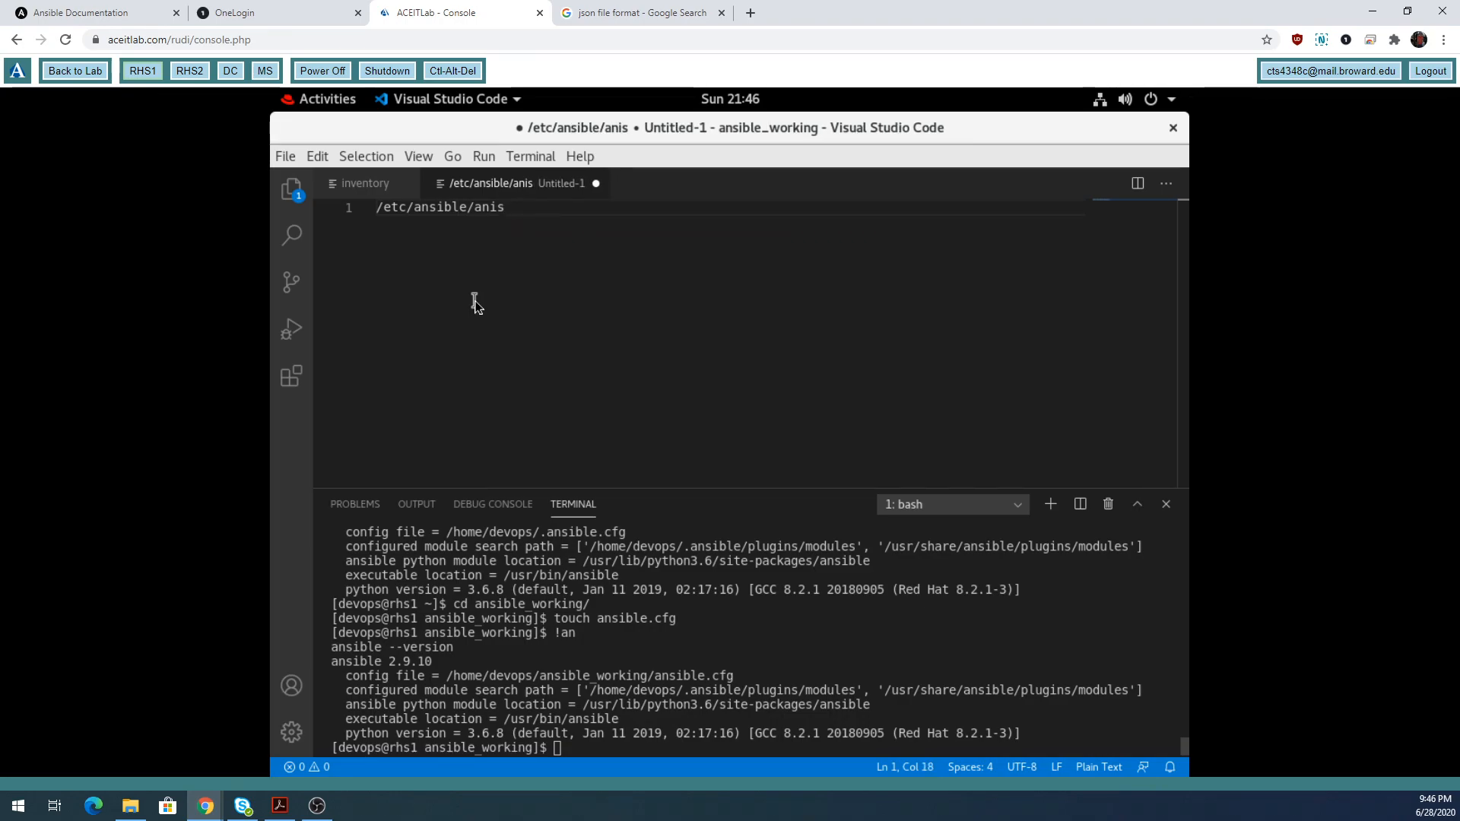
{"action": "key", "text": "BackSpace"}
{"action": "type", "text": "si"}
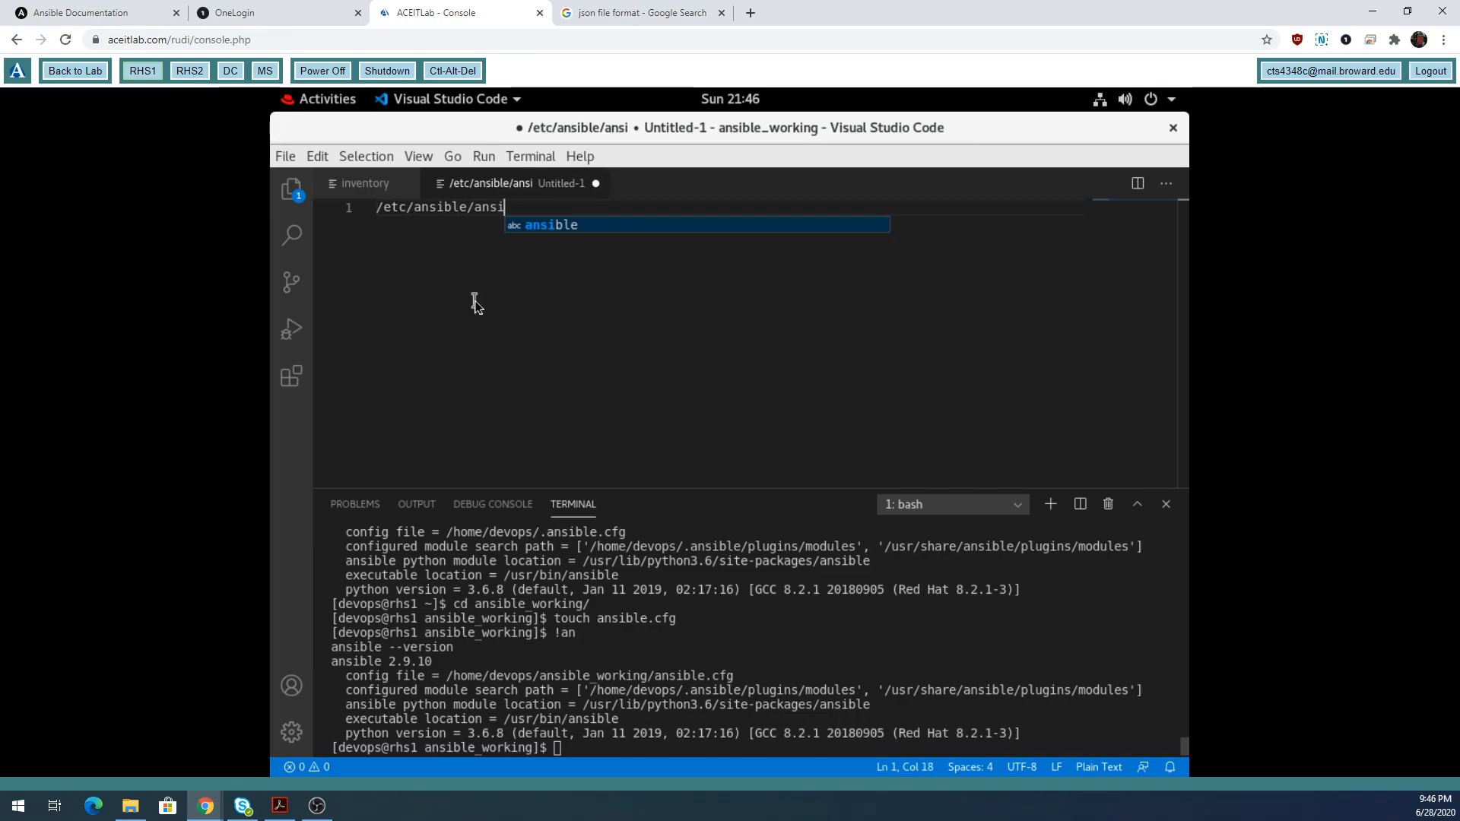
{"action": "type", "text": "ble.cfg"}
{"action": "key", "text": "Return"}
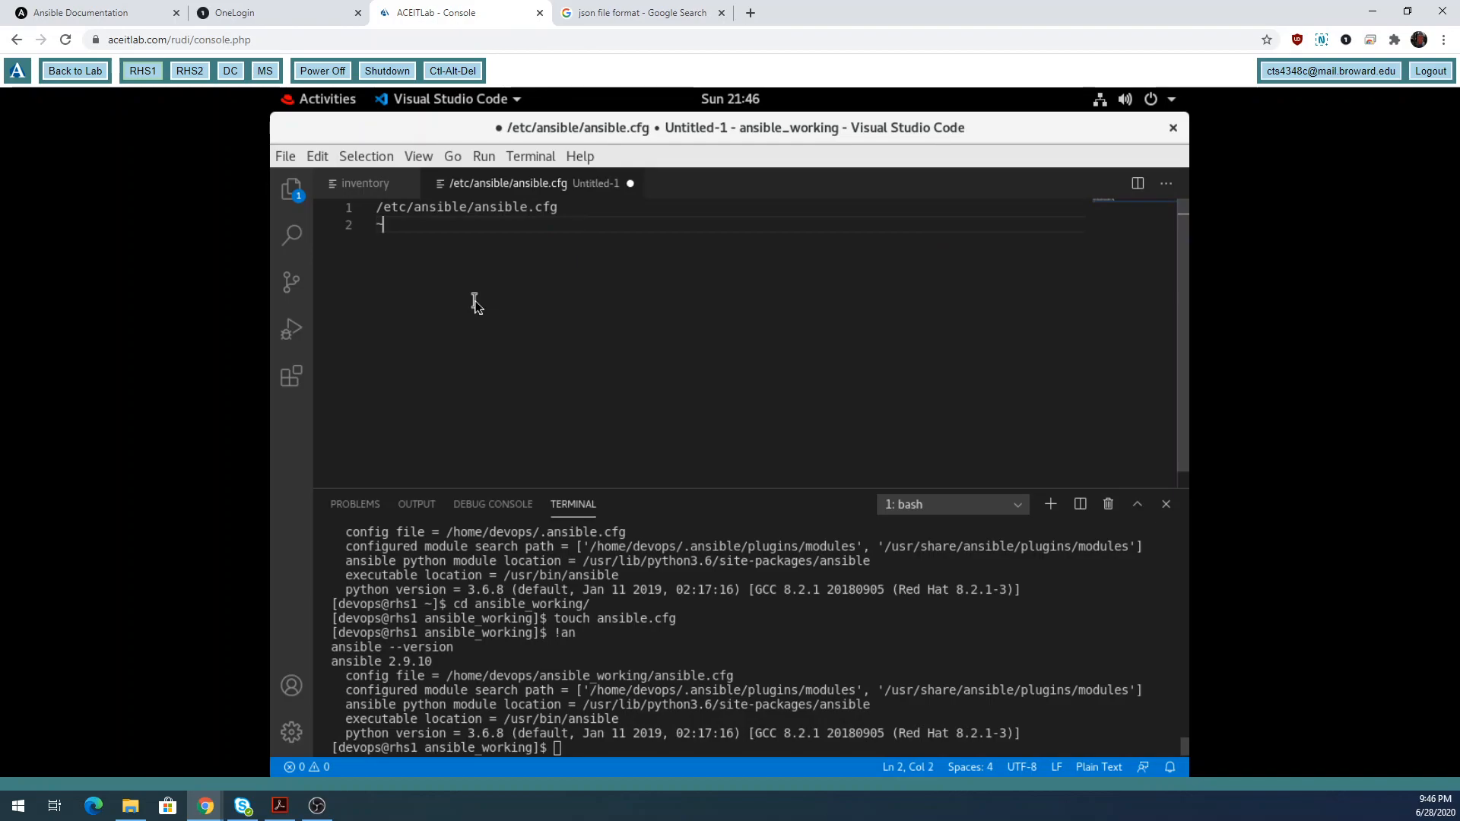
Add ~/.ansible.cfg on line 2 and highlight the first two paths.
{"action": "type", "text": "~/.a"}
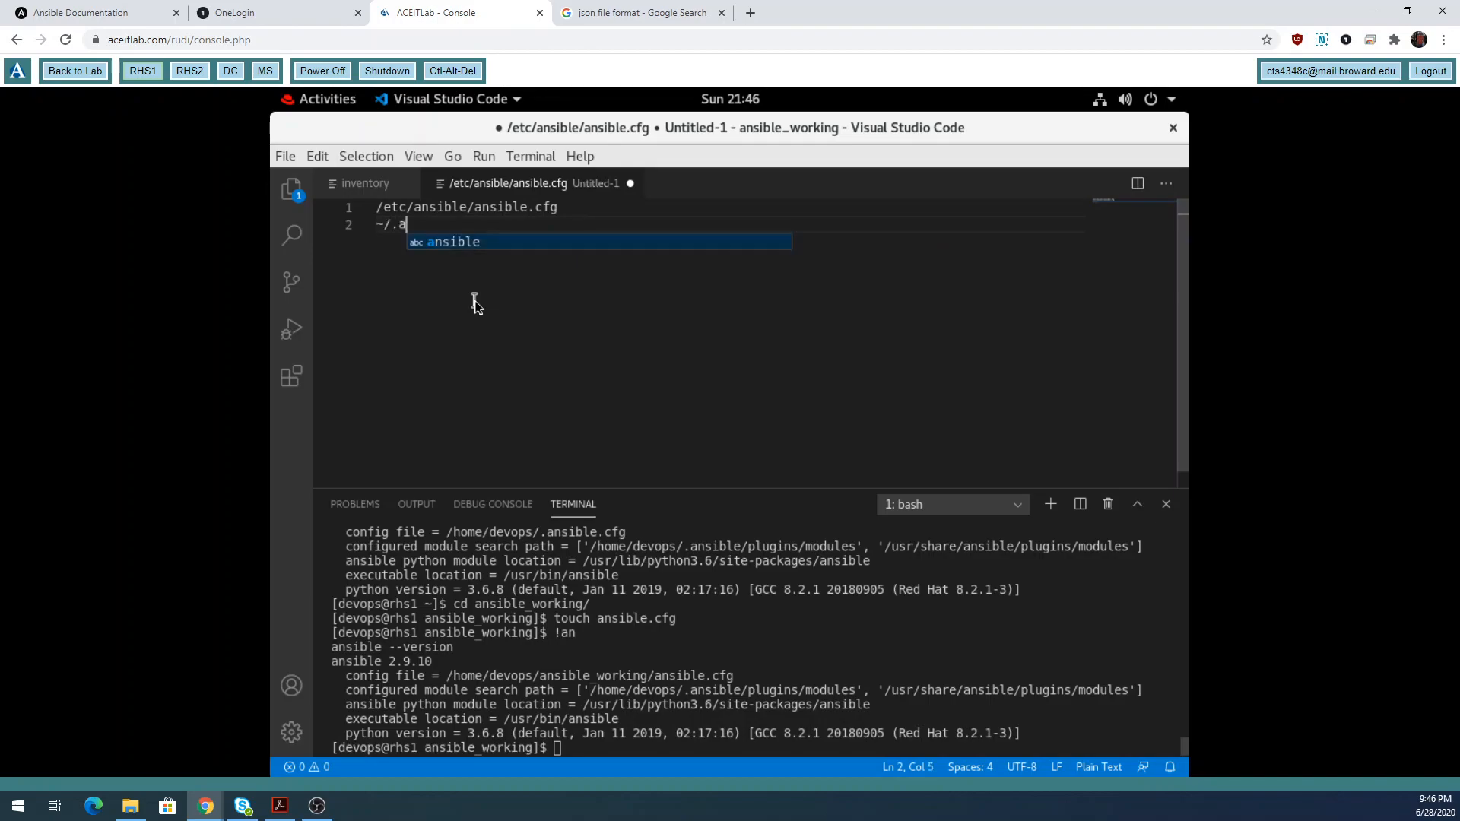
{"action": "type", "text": "nsible"}
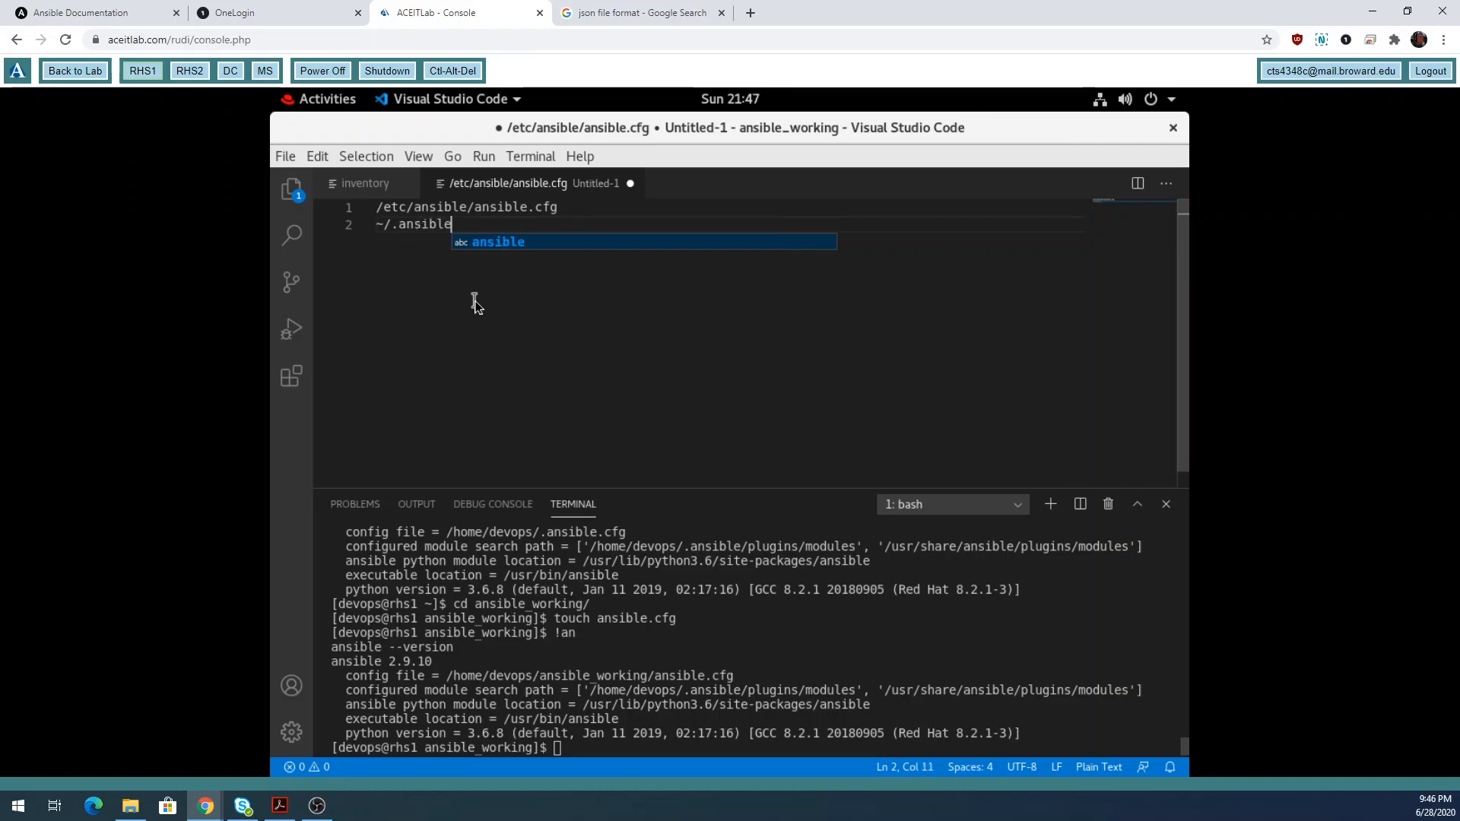
{"action": "type", "text": ".cfg"}
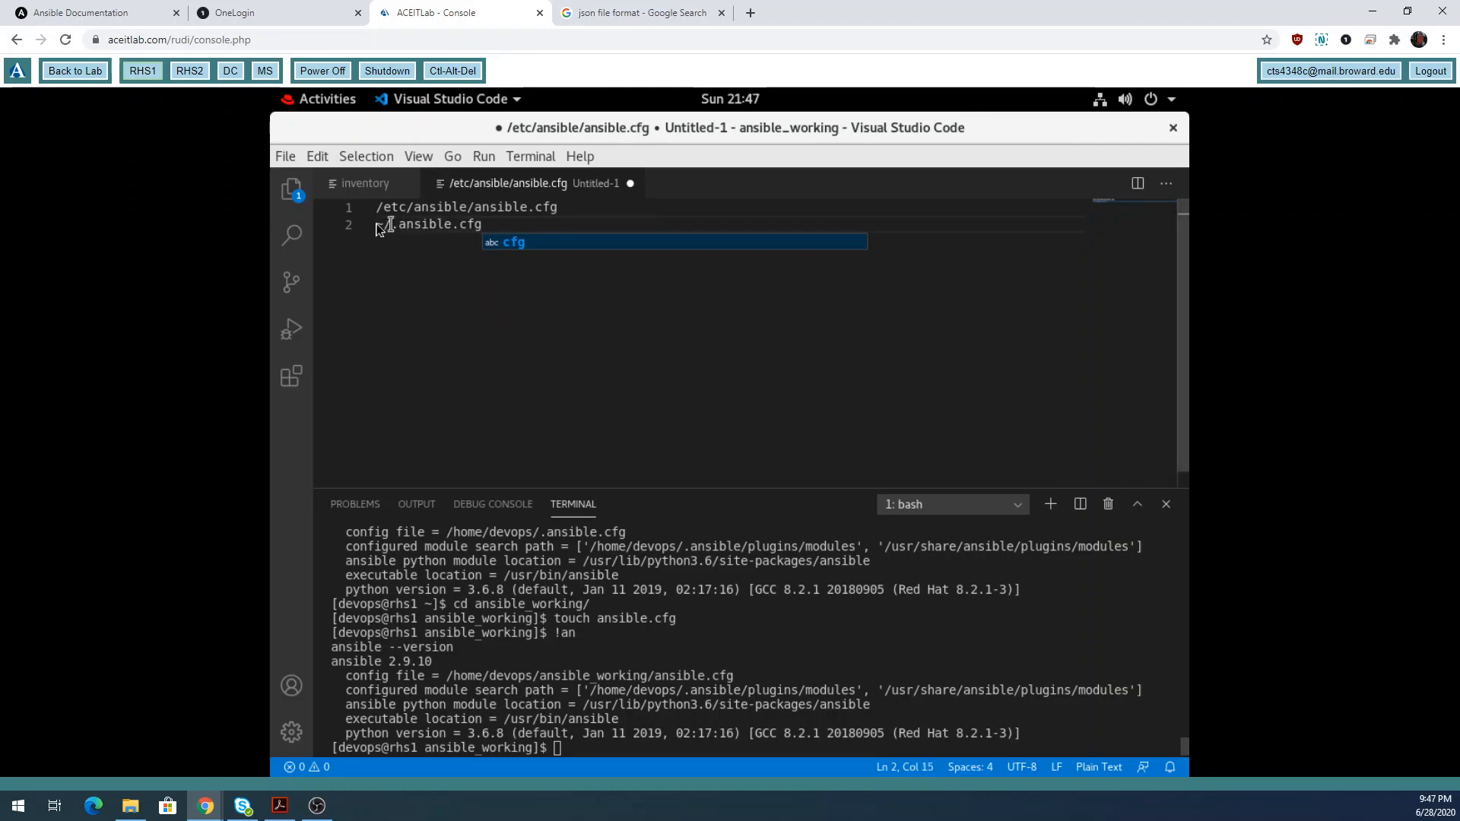
{"action": "key", "text": "Return"}
{"action": "key", "text": "Return"}
{"action": "left_click_drag", "start_coordinate": [483, 224], "coordinate": [379, 222]}
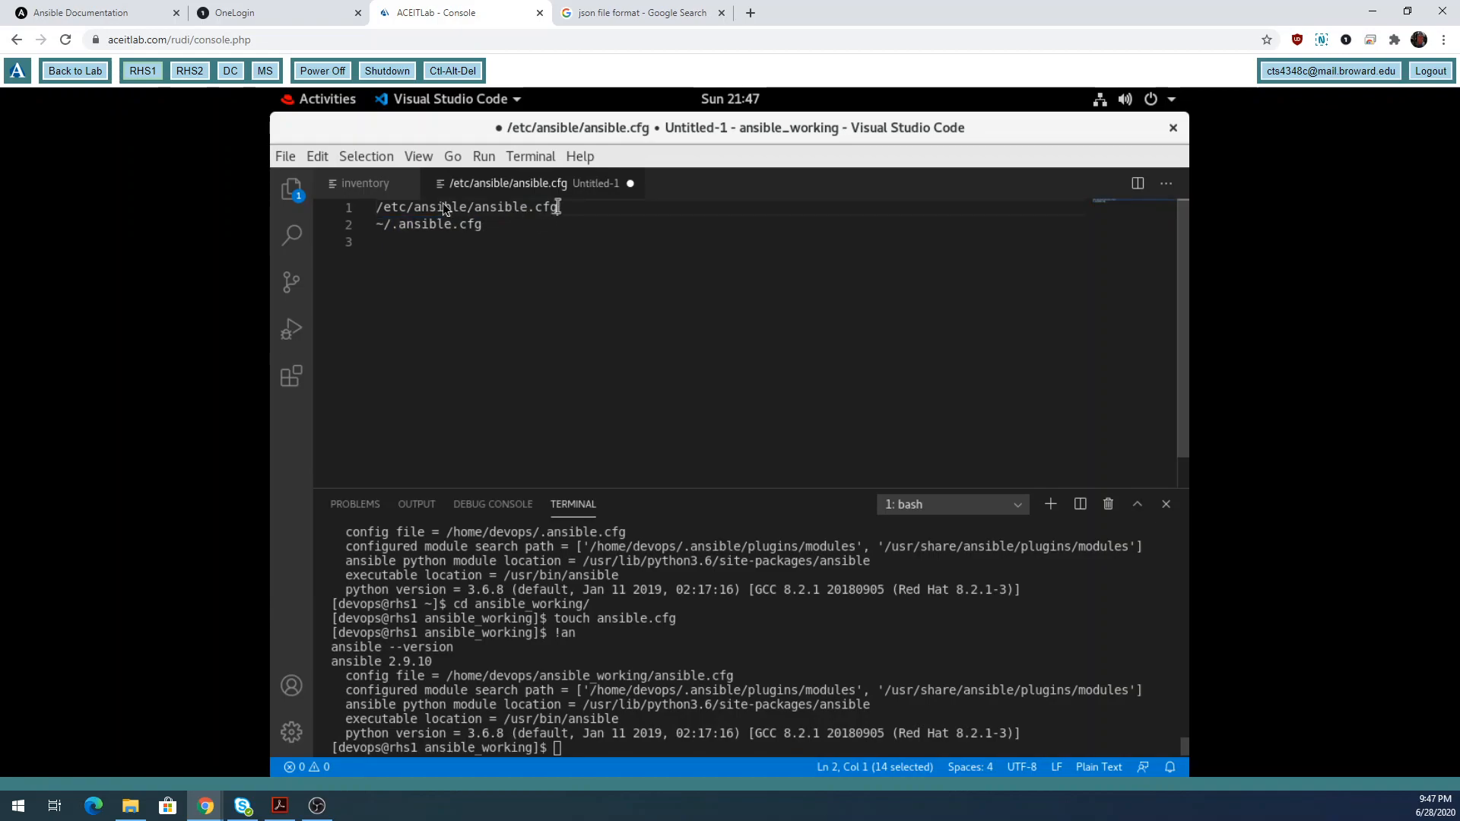
{"action": "left_click_drag", "start_coordinate": [558, 207], "coordinate": [385, 207]}
{"action": "left_click", "coordinate": [510, 230]}
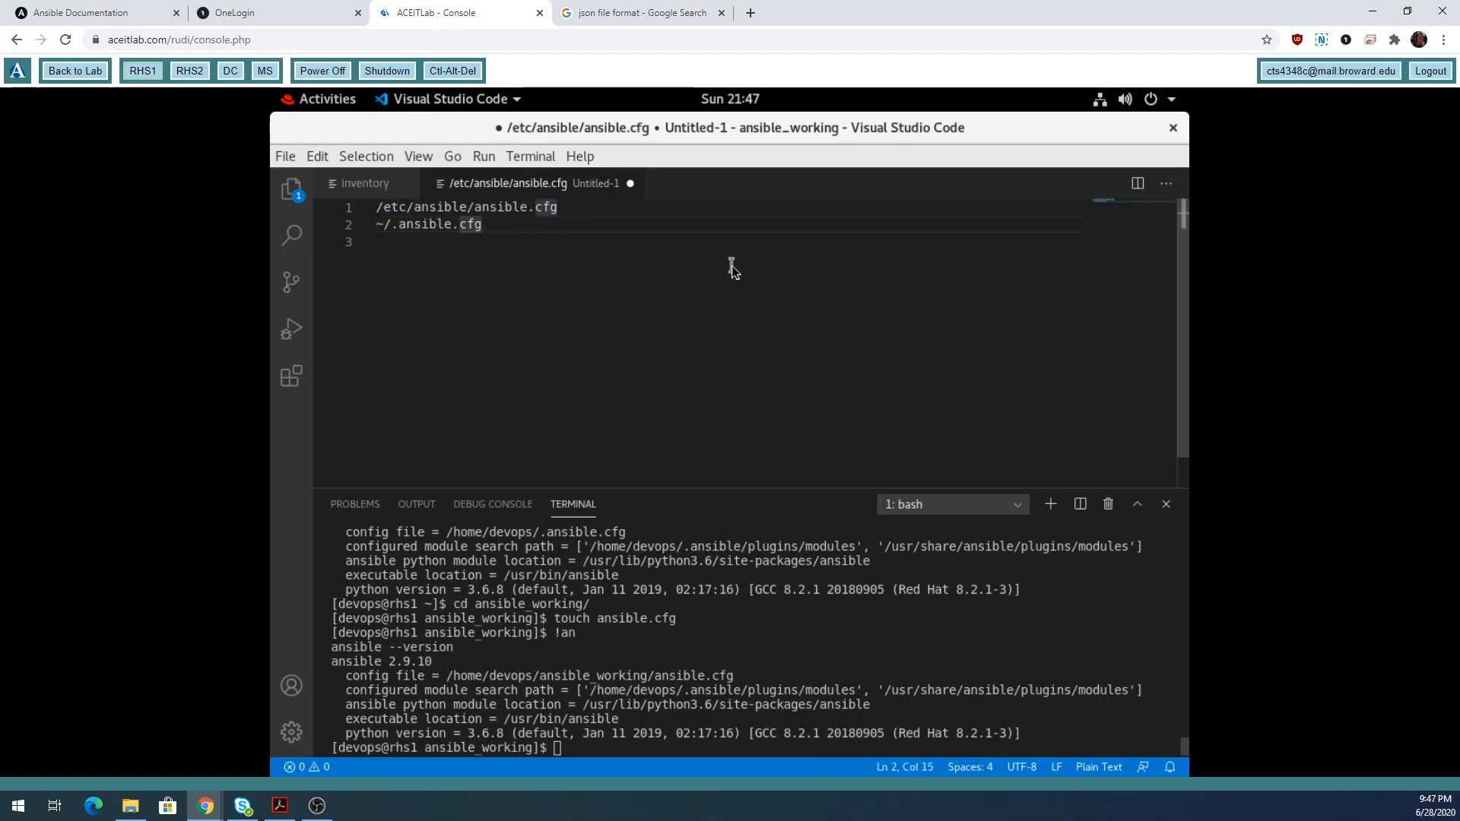
Add ./ansible.cfg on line 3, highlighting its ./ prefix and file name.
{"action": "key", "text": "Return"}
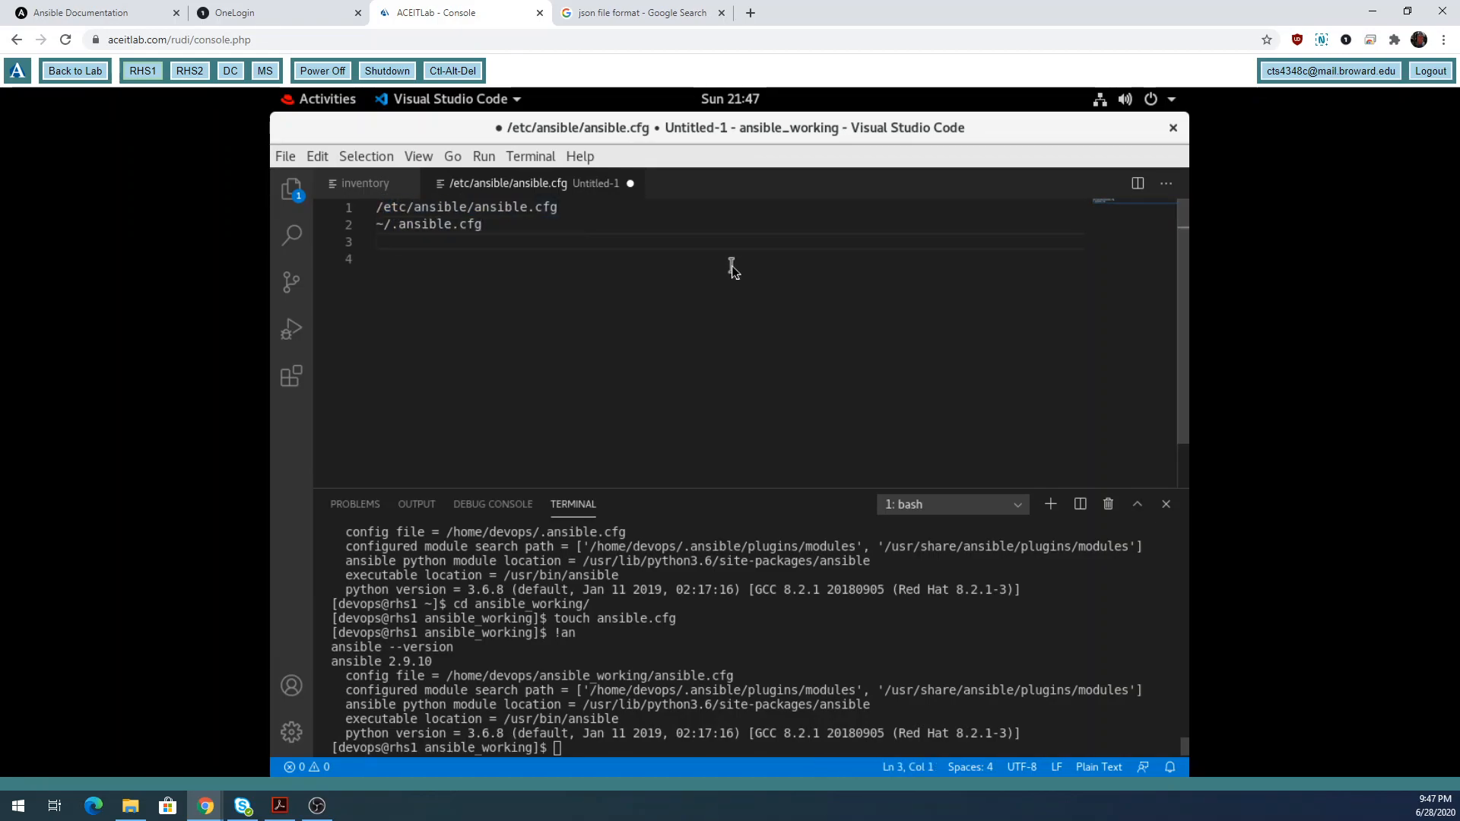
{"action": "type", "text": "./ans"}
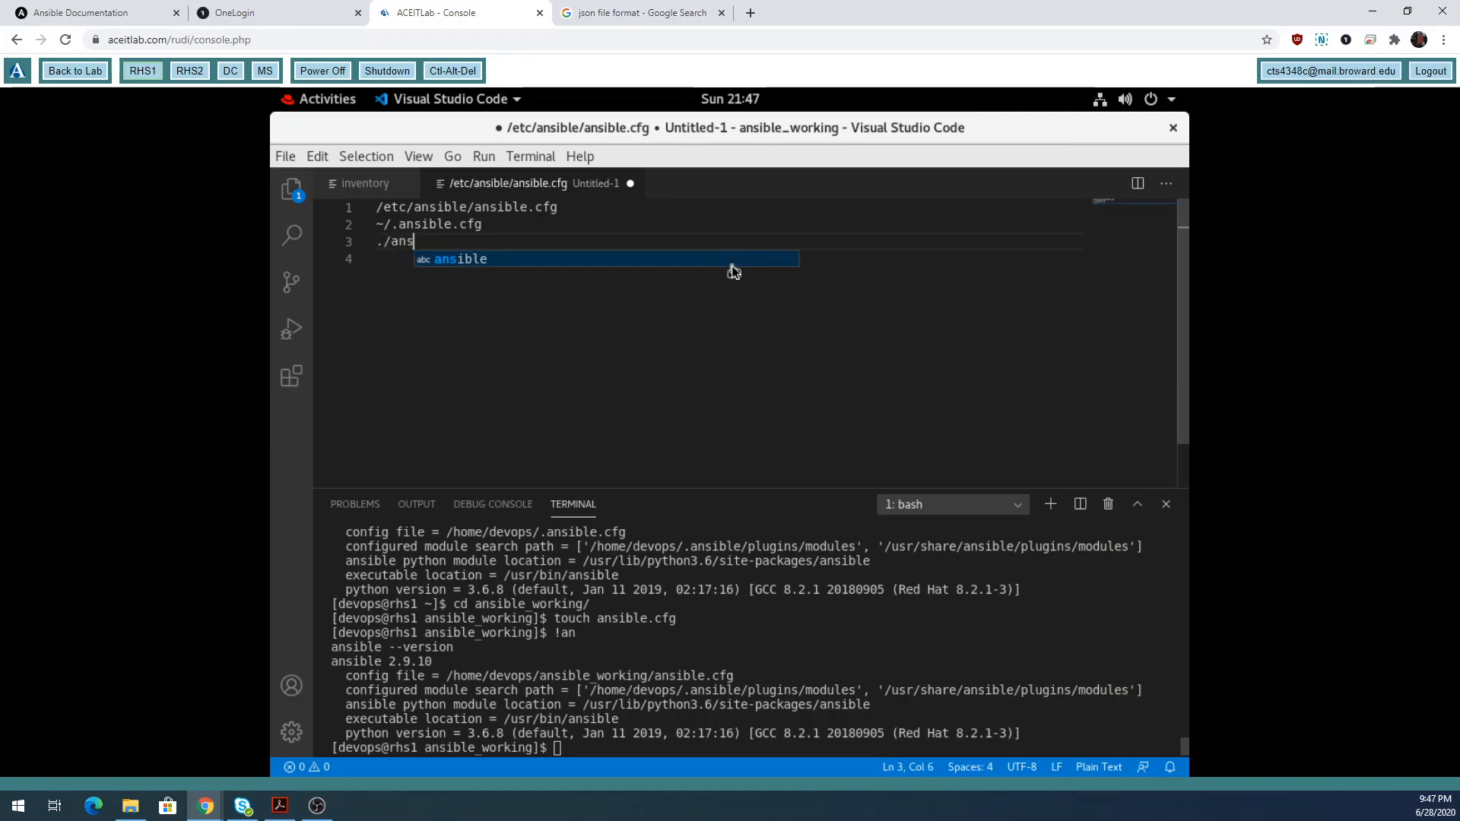
{"action": "type", "text": "ible.cfg"}
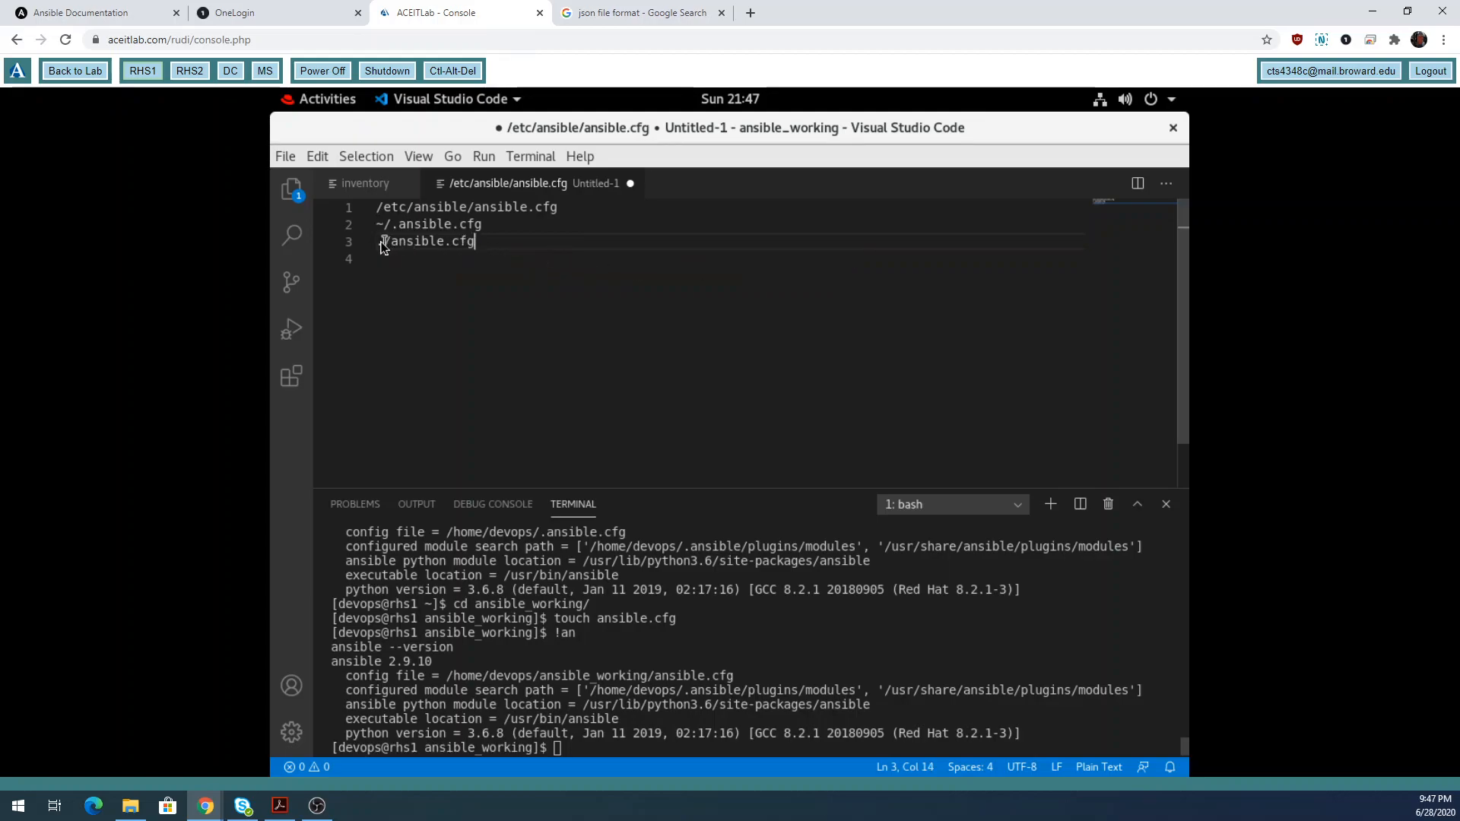
{"action": "left_click_drag", "start_coordinate": [377, 241], "coordinate": [389, 248]}
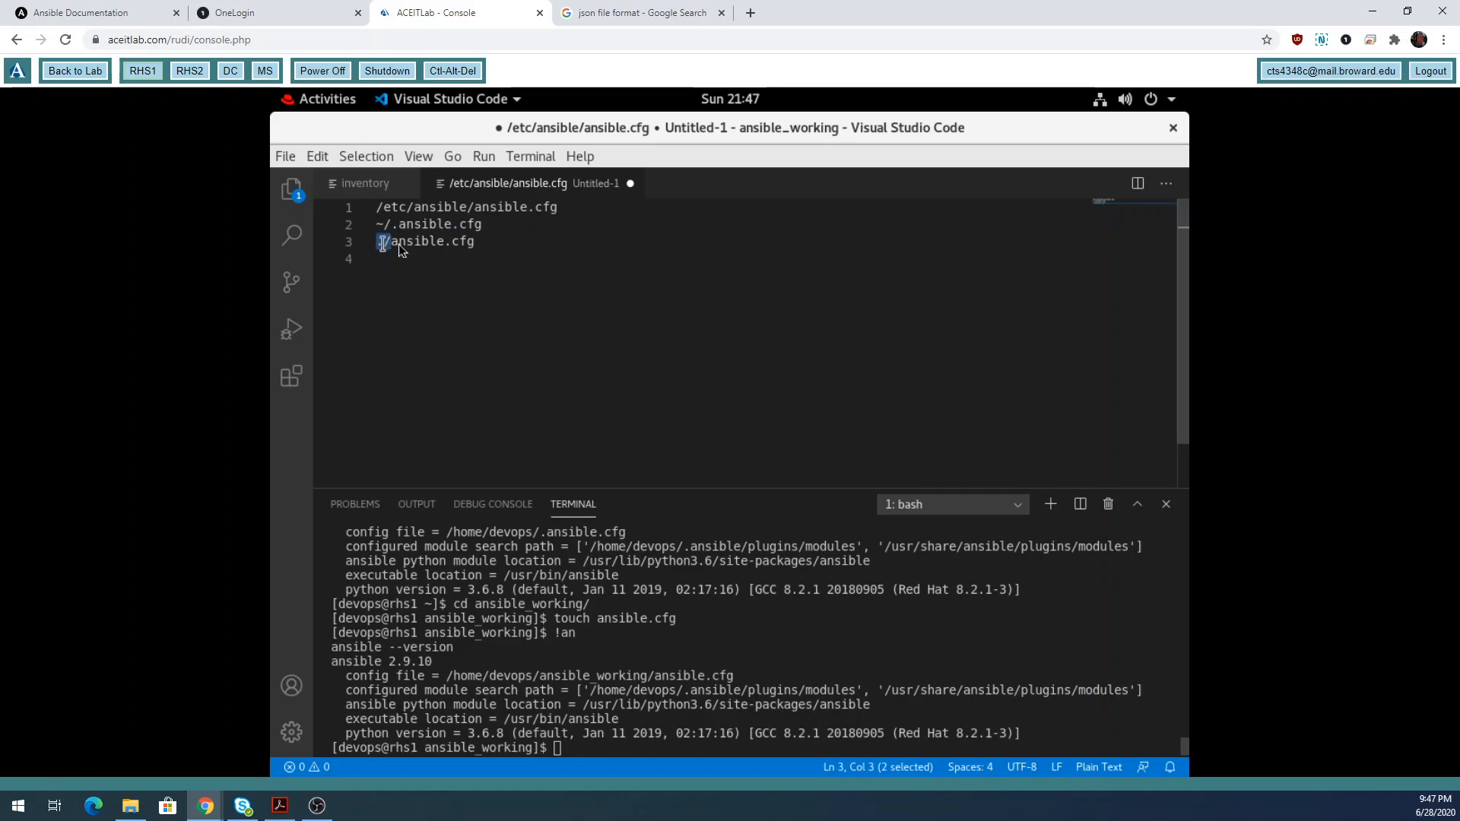
{"action": "left_click_drag", "start_coordinate": [498, 248], "coordinate": [391, 245]}
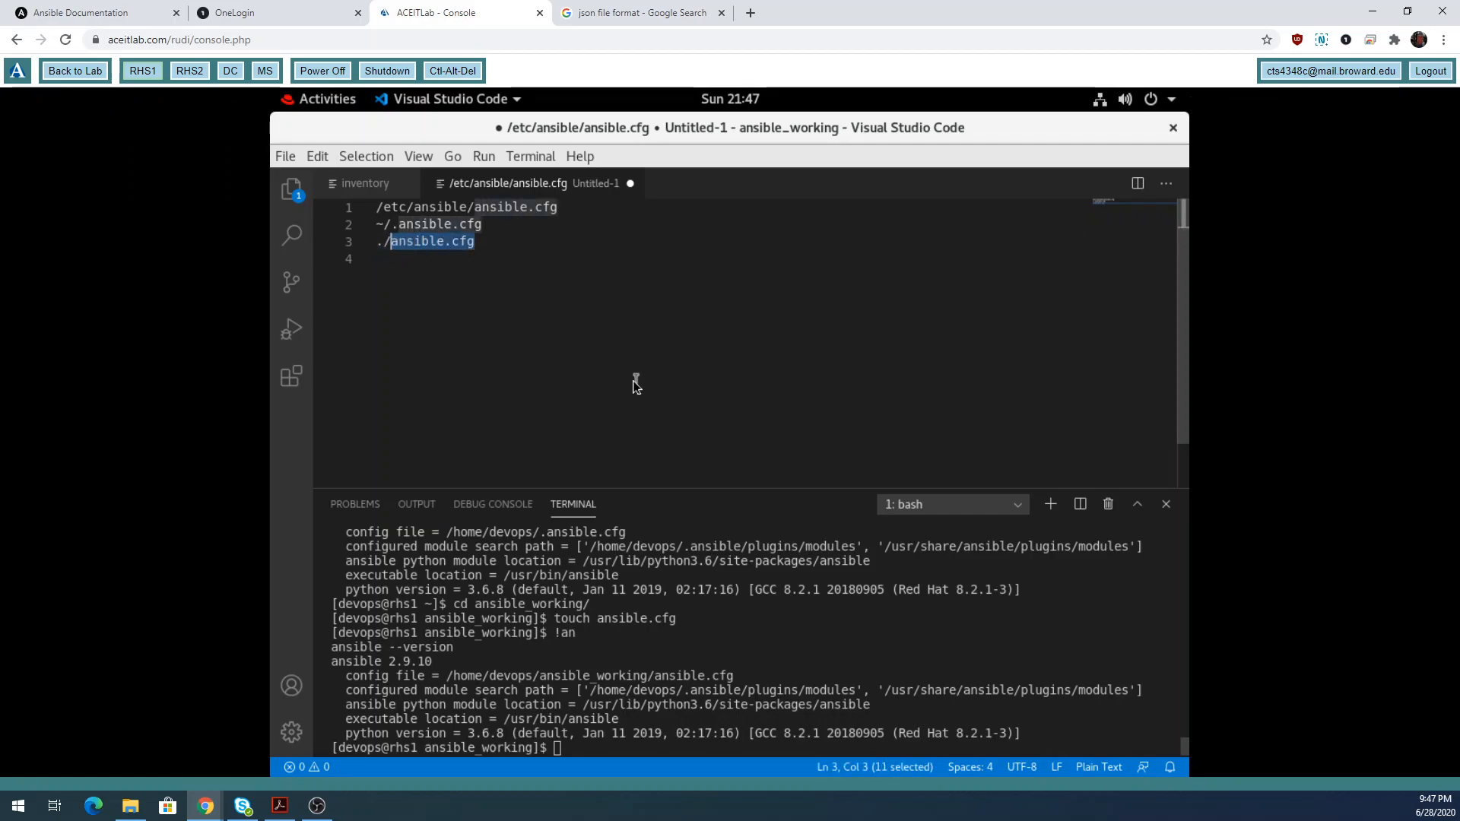
{"action": "left_click", "coordinate": [524, 248]}
{"action": "key", "text": "Return"}
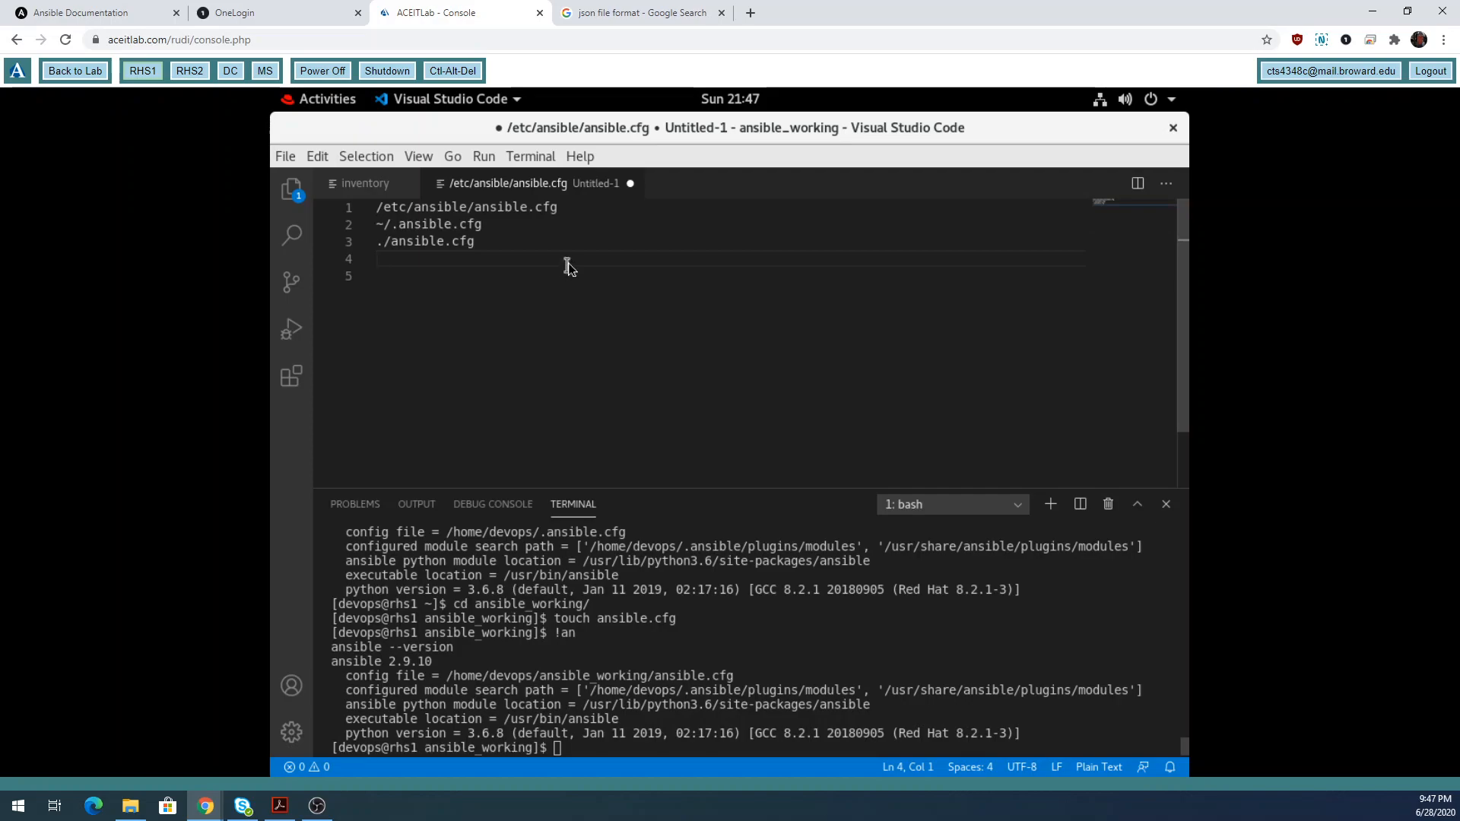
Add ANSIBLE_CONFIG=/tmp/ansible.cfg as line 4 of the note, highlighting its variable name and path.
{"action": "type", "text": "ANSIBLE_ CONFI"}
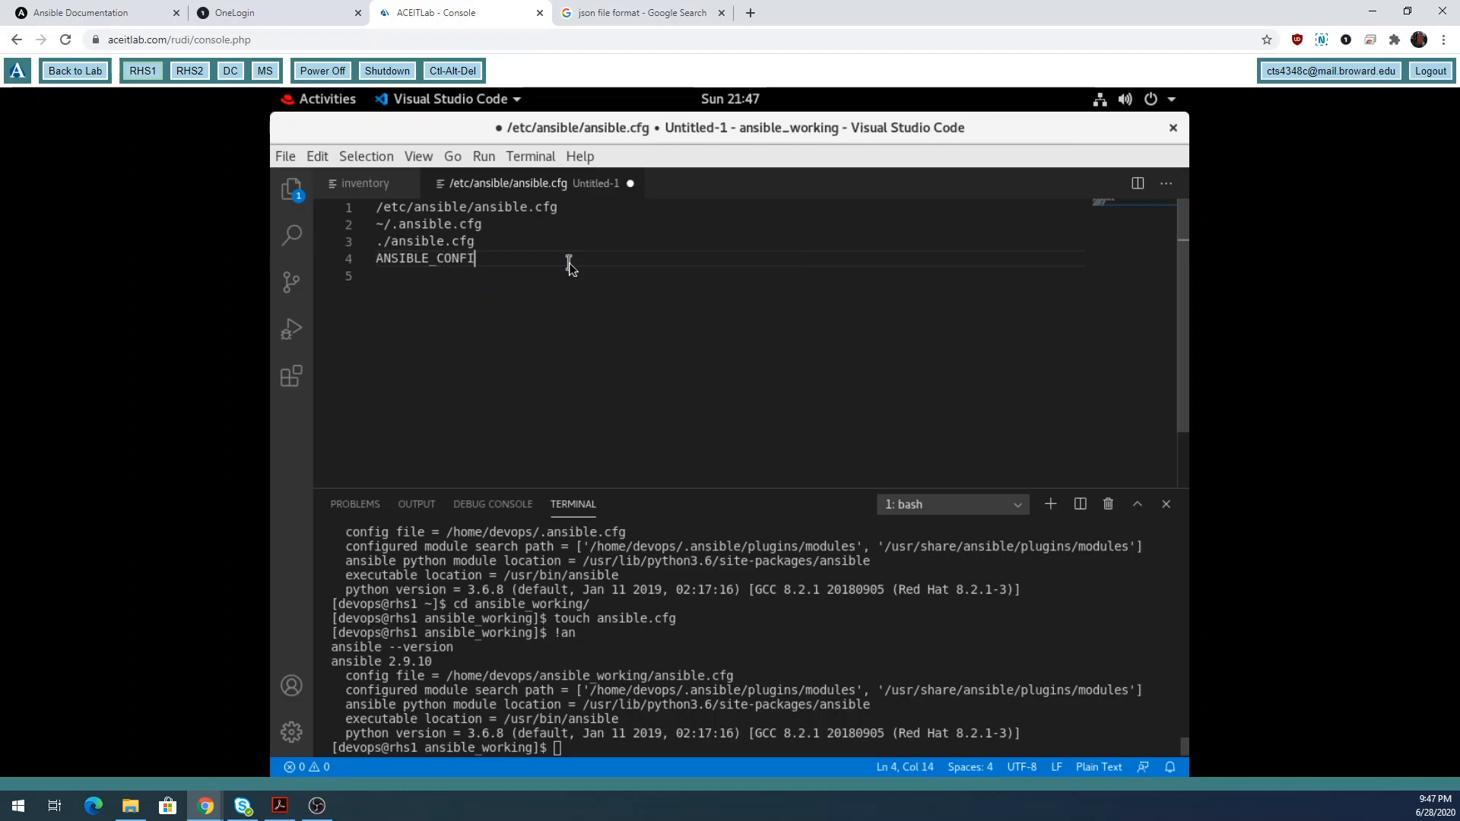
{"action": "type", "text": "G=/tmp/ans"}
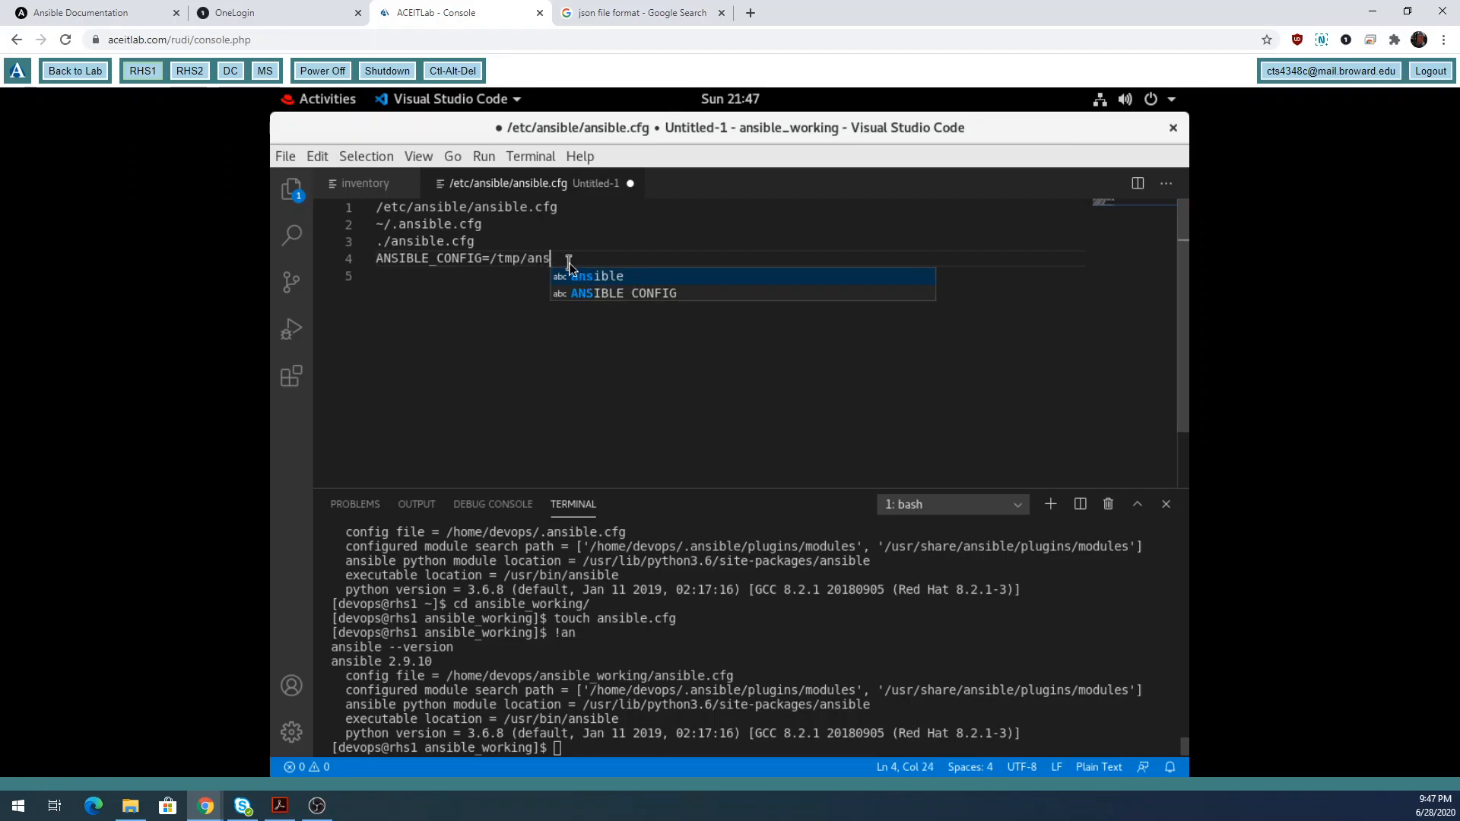
{"action": "type", "text": "ible.cfg"}
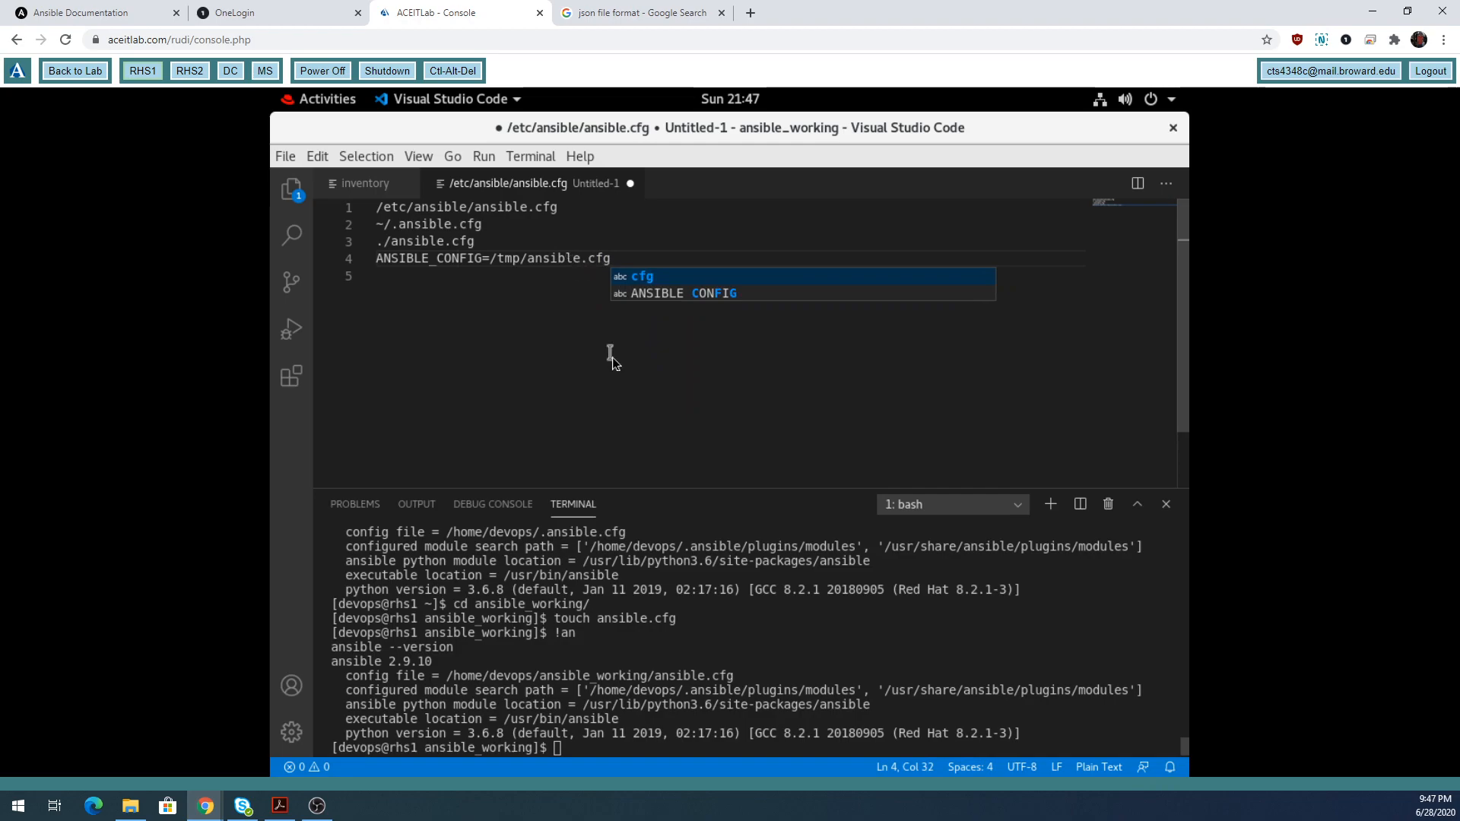
{"action": "key", "text": "Escape"}
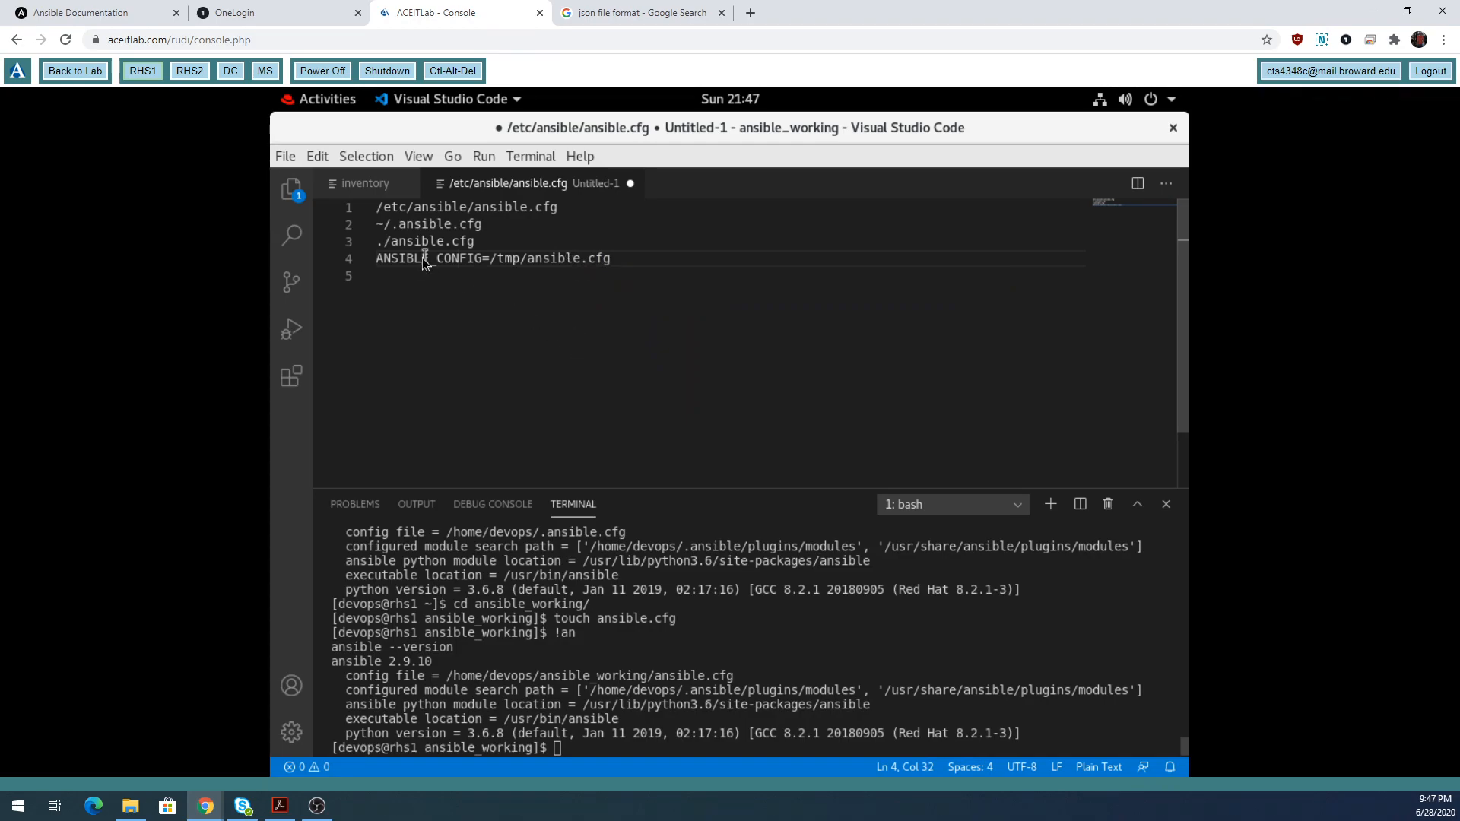
{"action": "left_click_drag", "start_coordinate": [377, 260], "coordinate": [496, 261]}
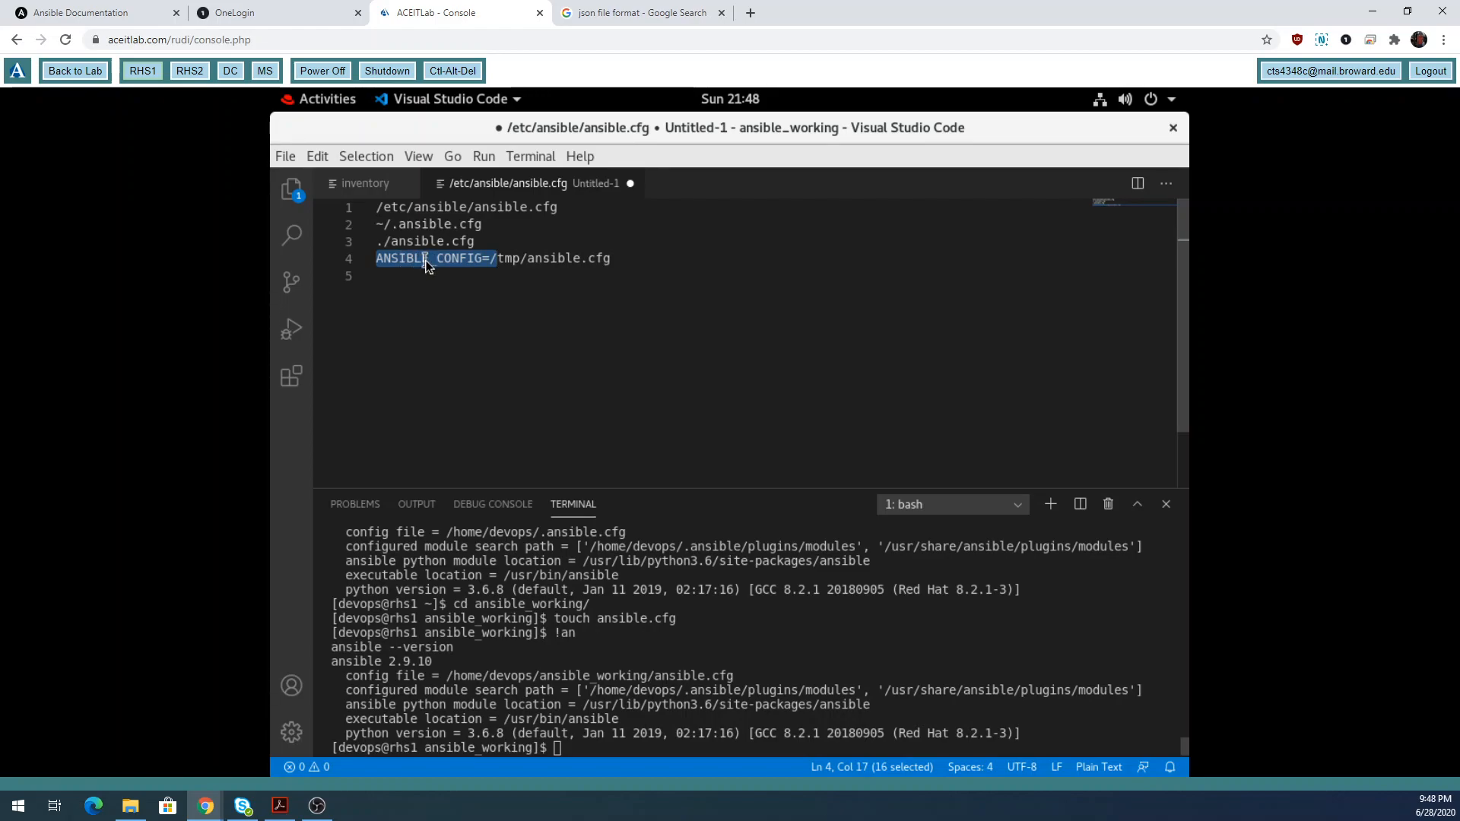
{"action": "left_click_drag", "start_coordinate": [612, 259], "coordinate": [497, 258]}
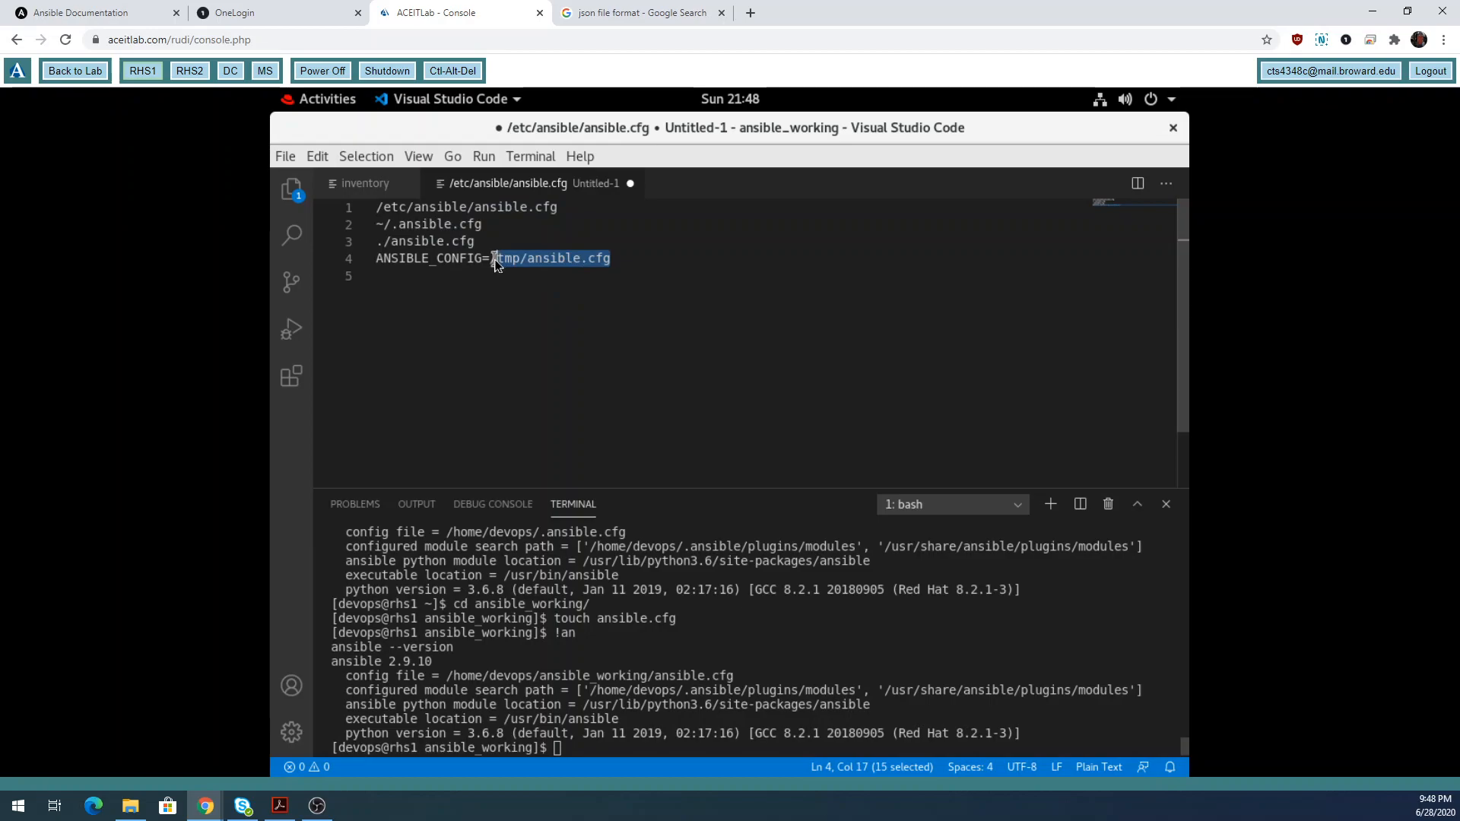
{"action": "left_click", "coordinate": [637, 753]}
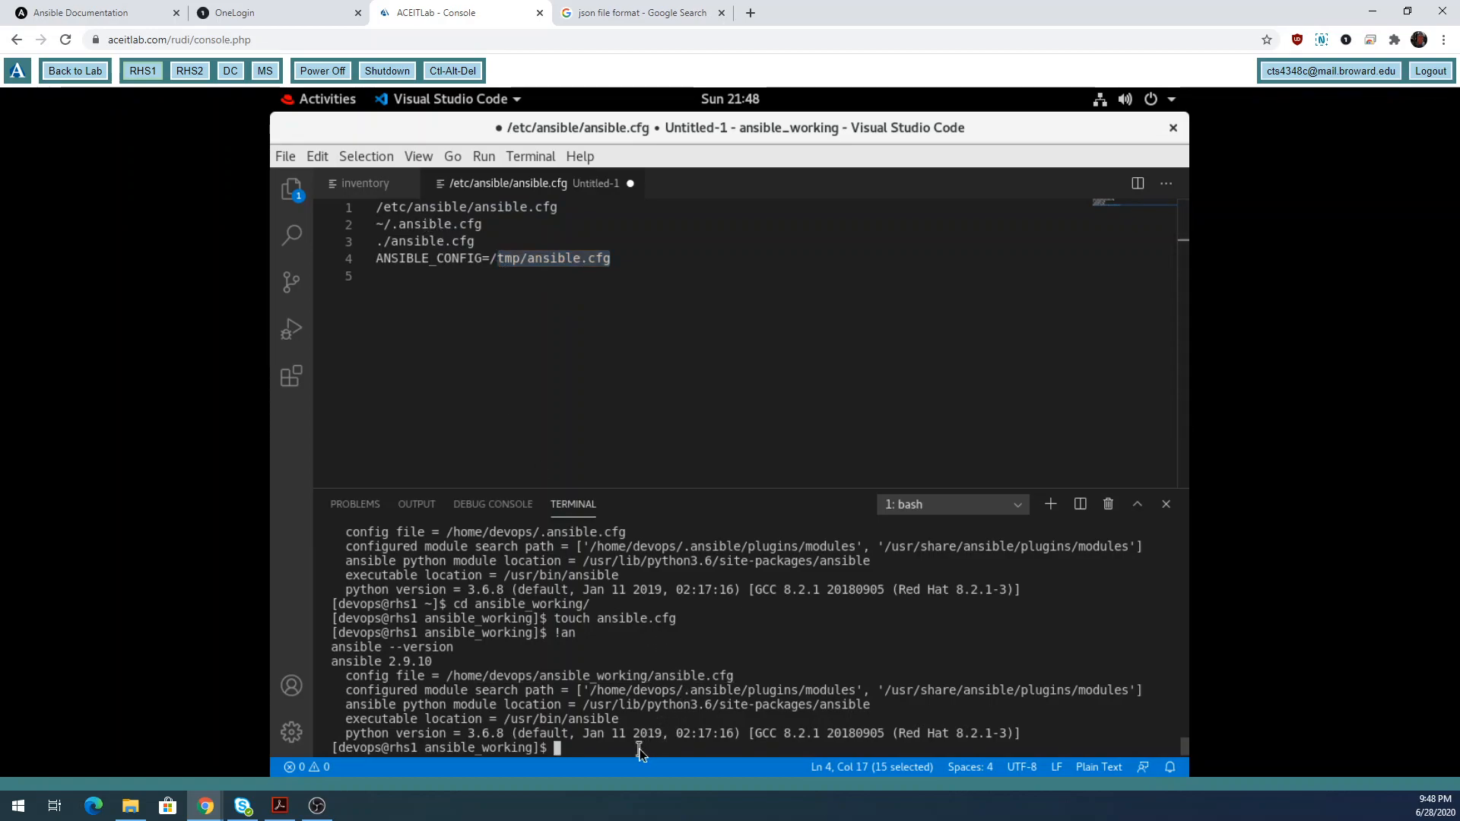
Check the current directory with pwd and list ansible_working, highlighting its ansible.cfg.
{"action": "type", "text": "pwd"}
{"action": "key", "text": "Return"}
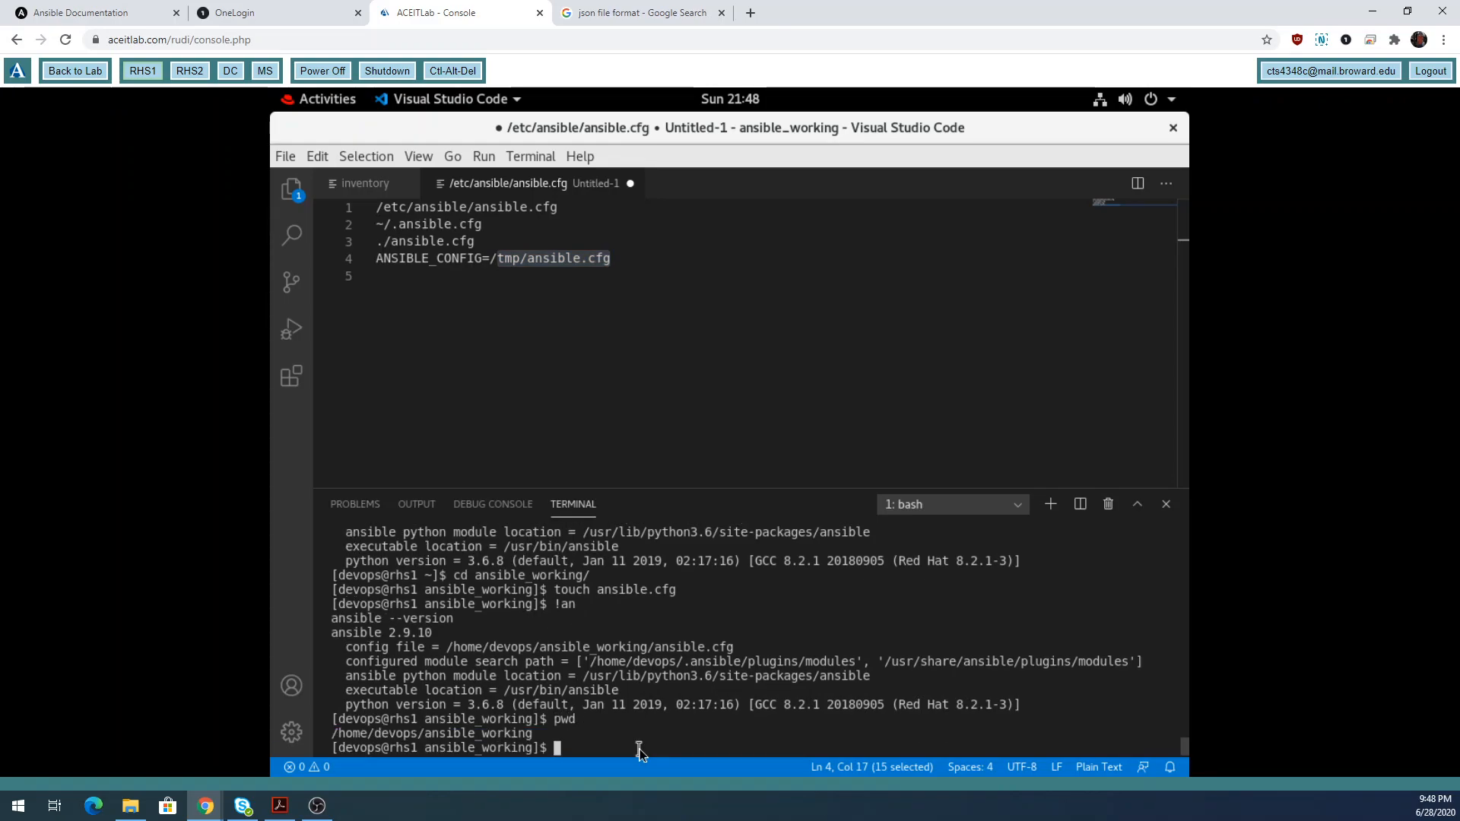
{"action": "type", "text": "ls"}
{"action": "key", "text": "Return"}
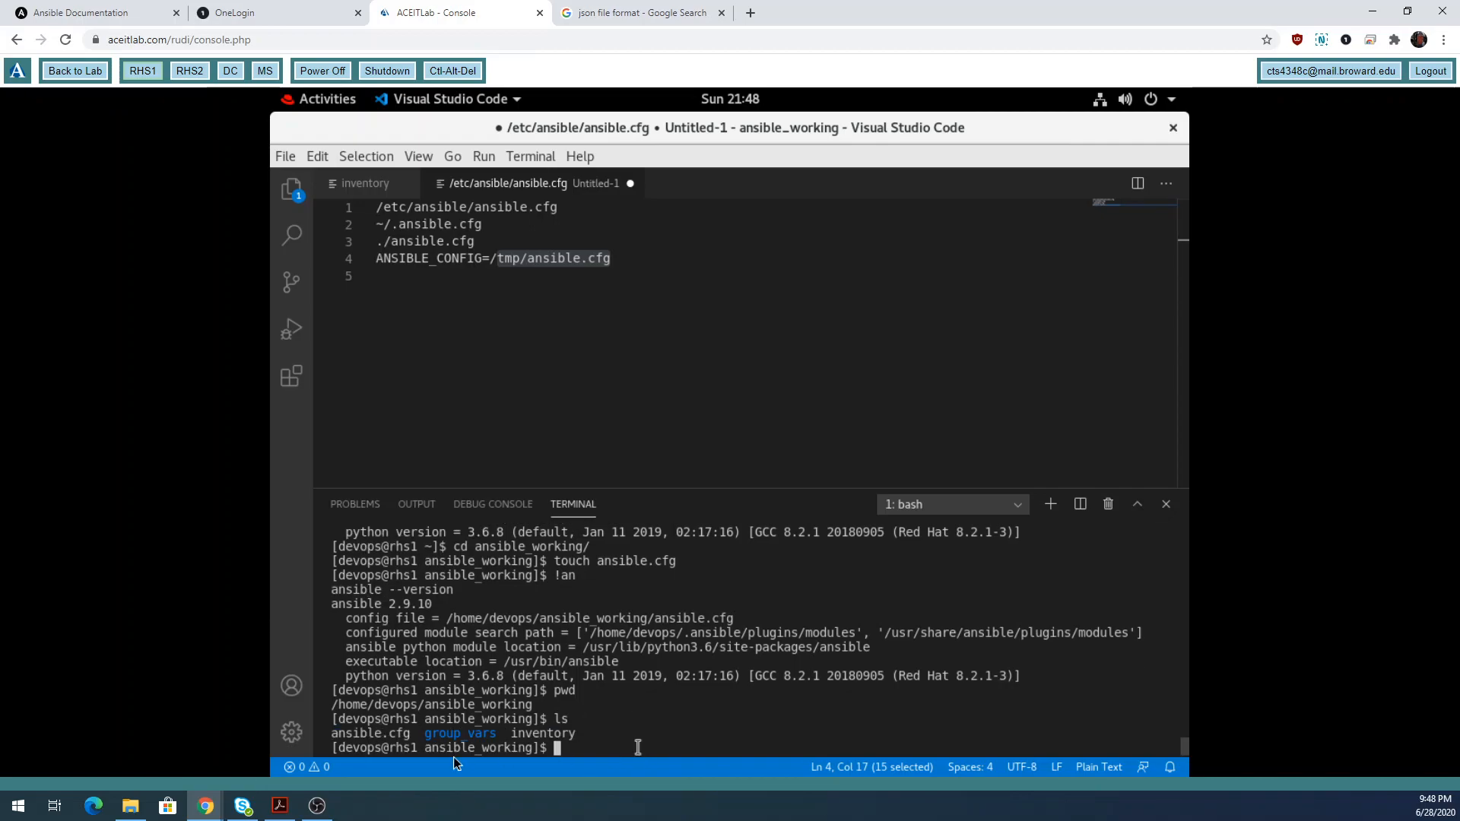
{"action": "left_click_drag", "start_coordinate": [414, 731], "coordinate": [332, 732]}
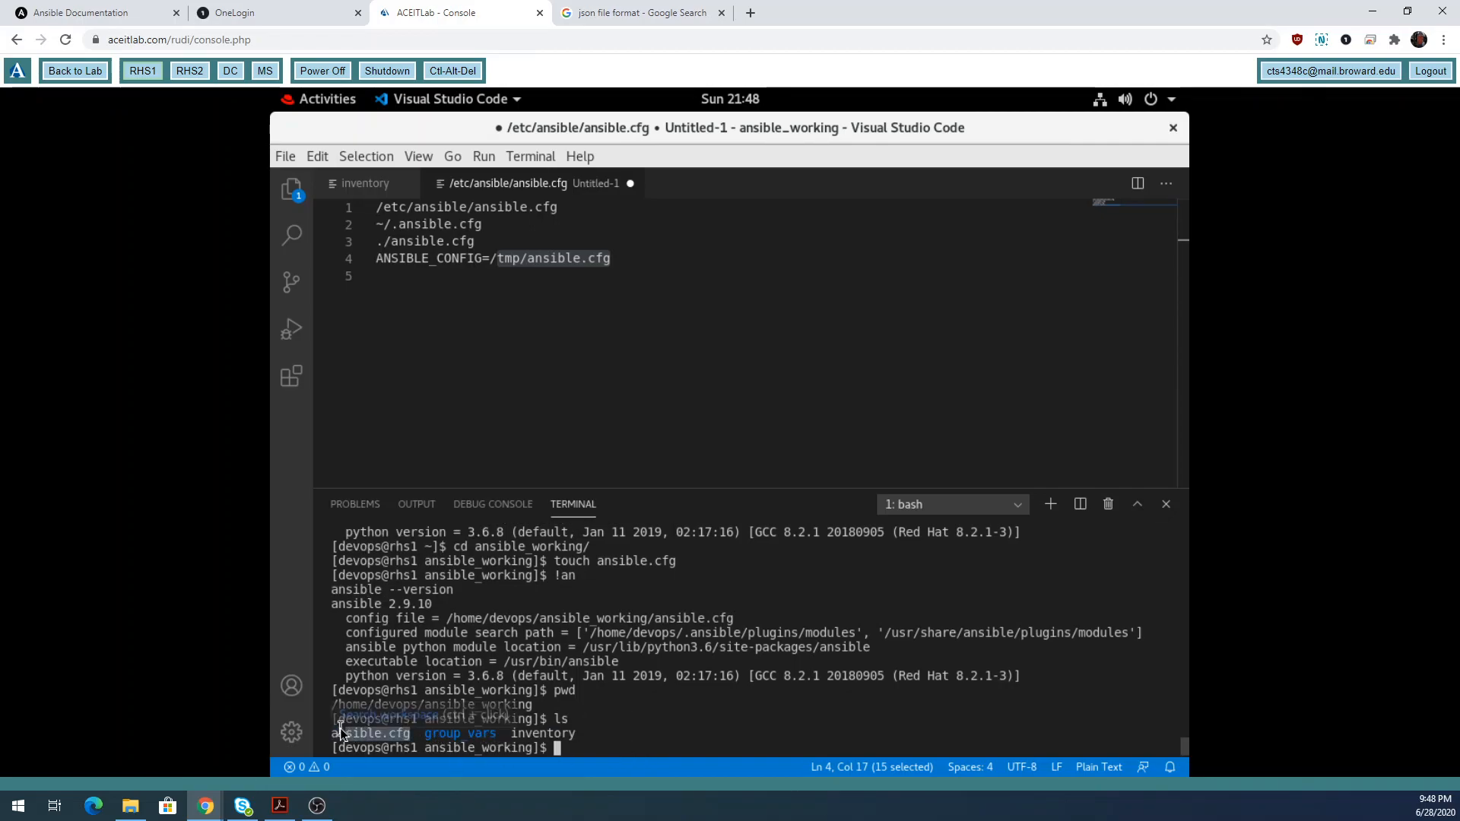
{"action": "left_click", "coordinate": [749, 698]}
Move up with cd .. and confirm with pwd that the directory is /home/devops.
{"action": "type", "text": "cd .."}
{"action": "key", "text": "Return"}
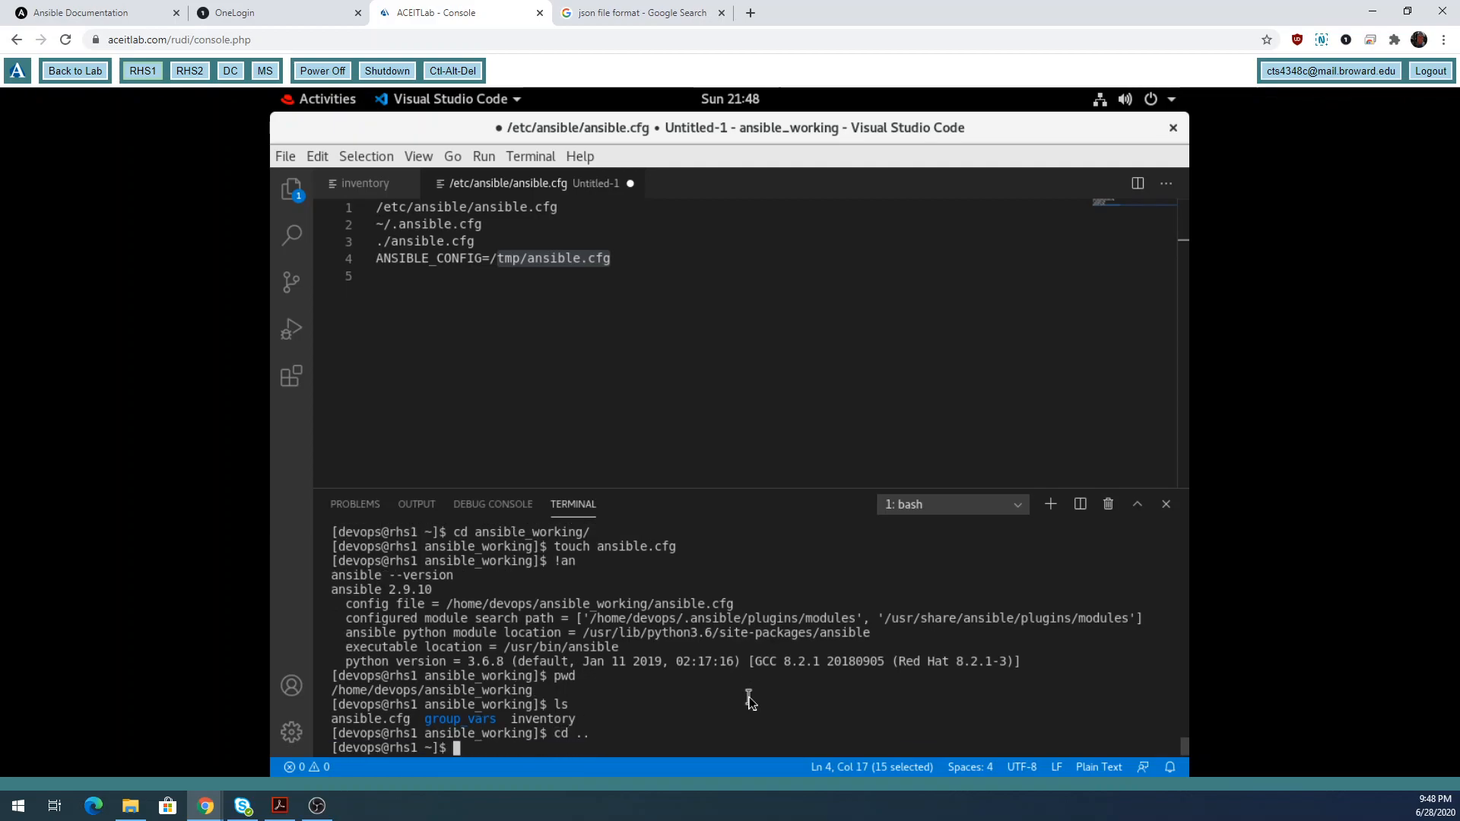
{"action": "type", "text": "pwd"}
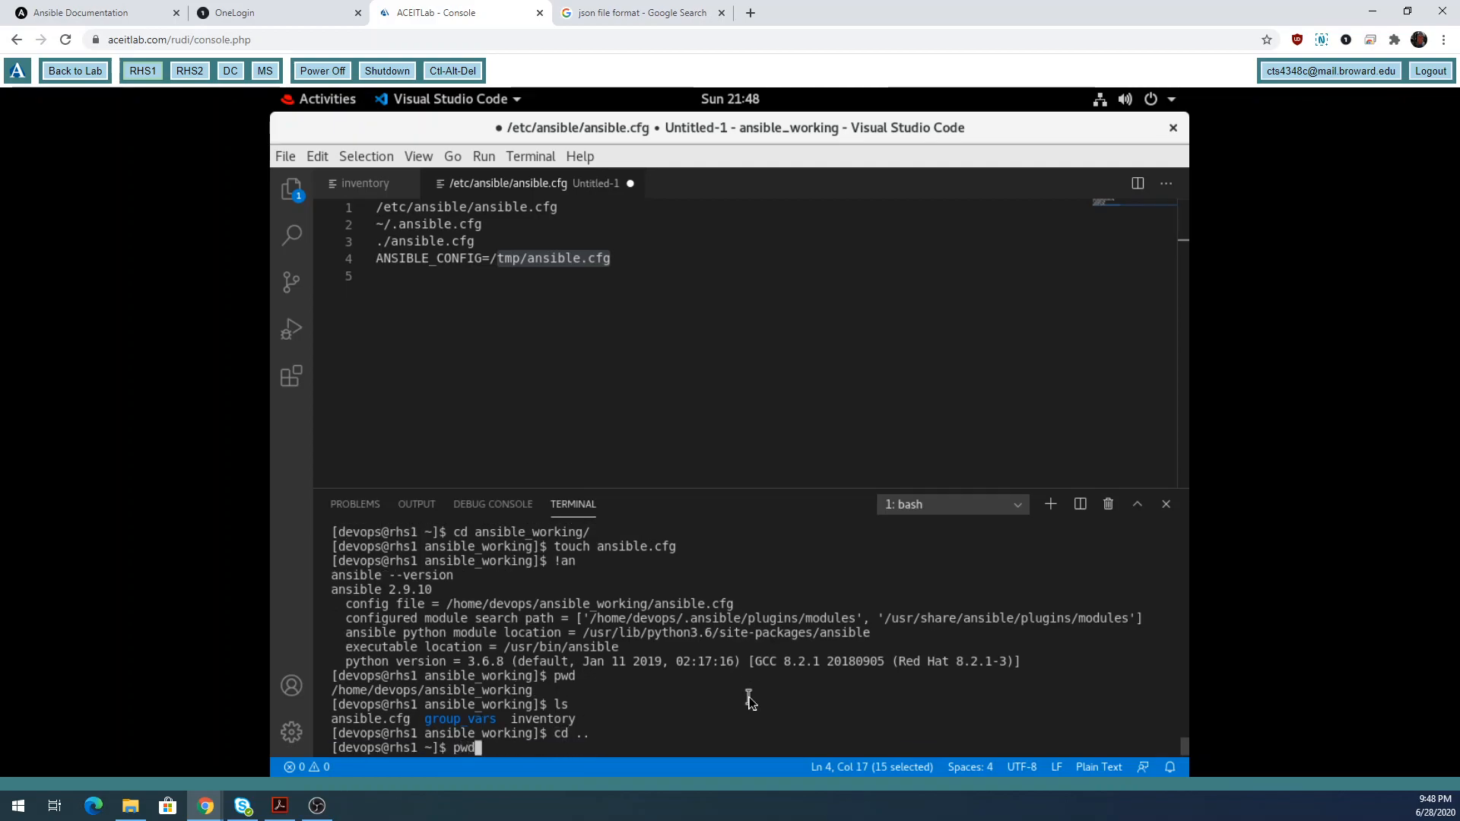
{"action": "key", "text": "Return"}
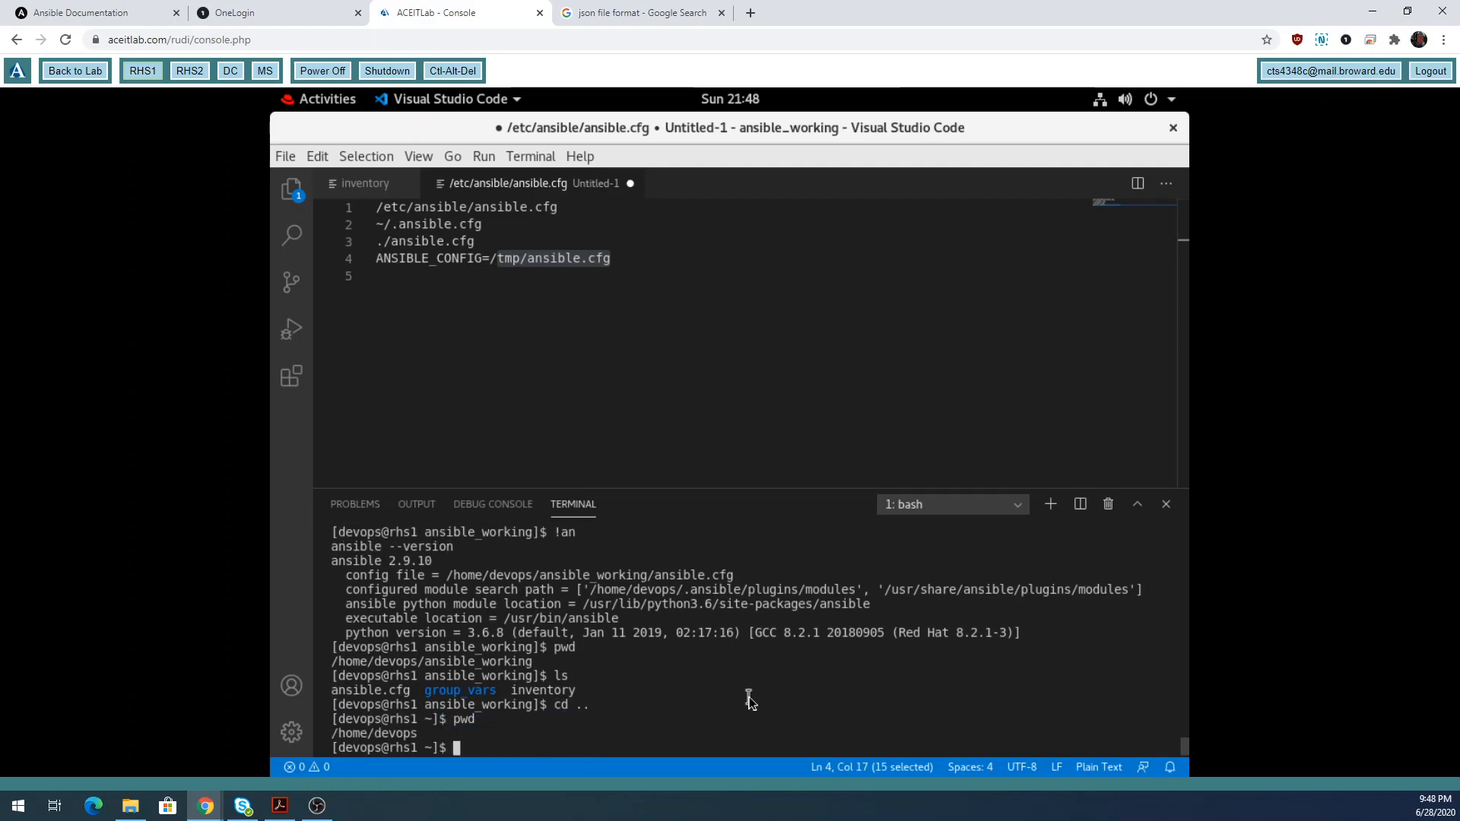
{"action": "double_click", "coordinate": [582, 705]}
{"action": "left_click", "coordinate": [501, 750]}
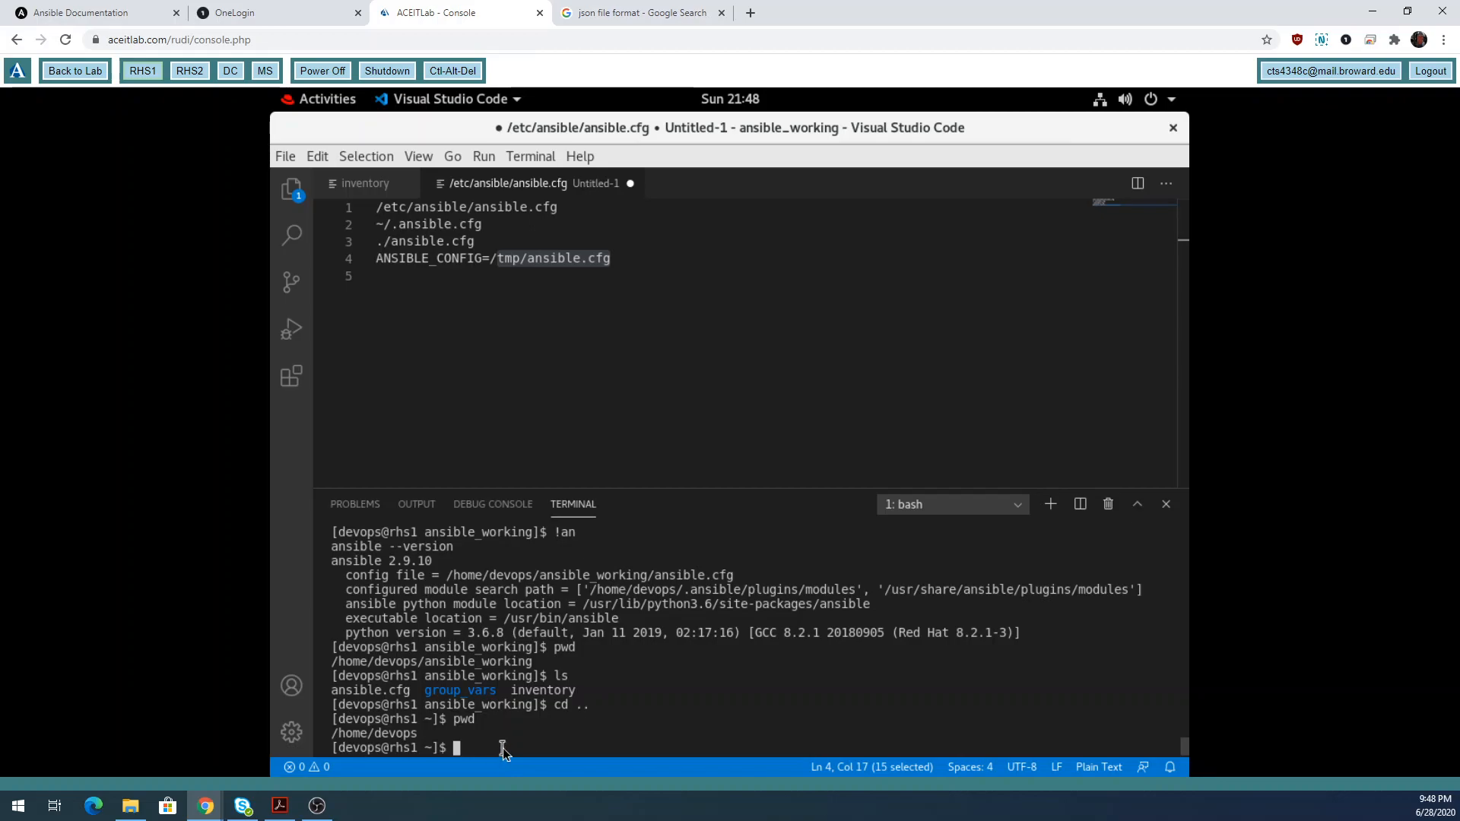
Rerun ansible --version via !an, showing /home/devops/.ansible.cfg as config file, then highlight ./ansible.cfg in the note.
{"action": "type", "text": "!an"}
{"action": "key", "text": "Return"}
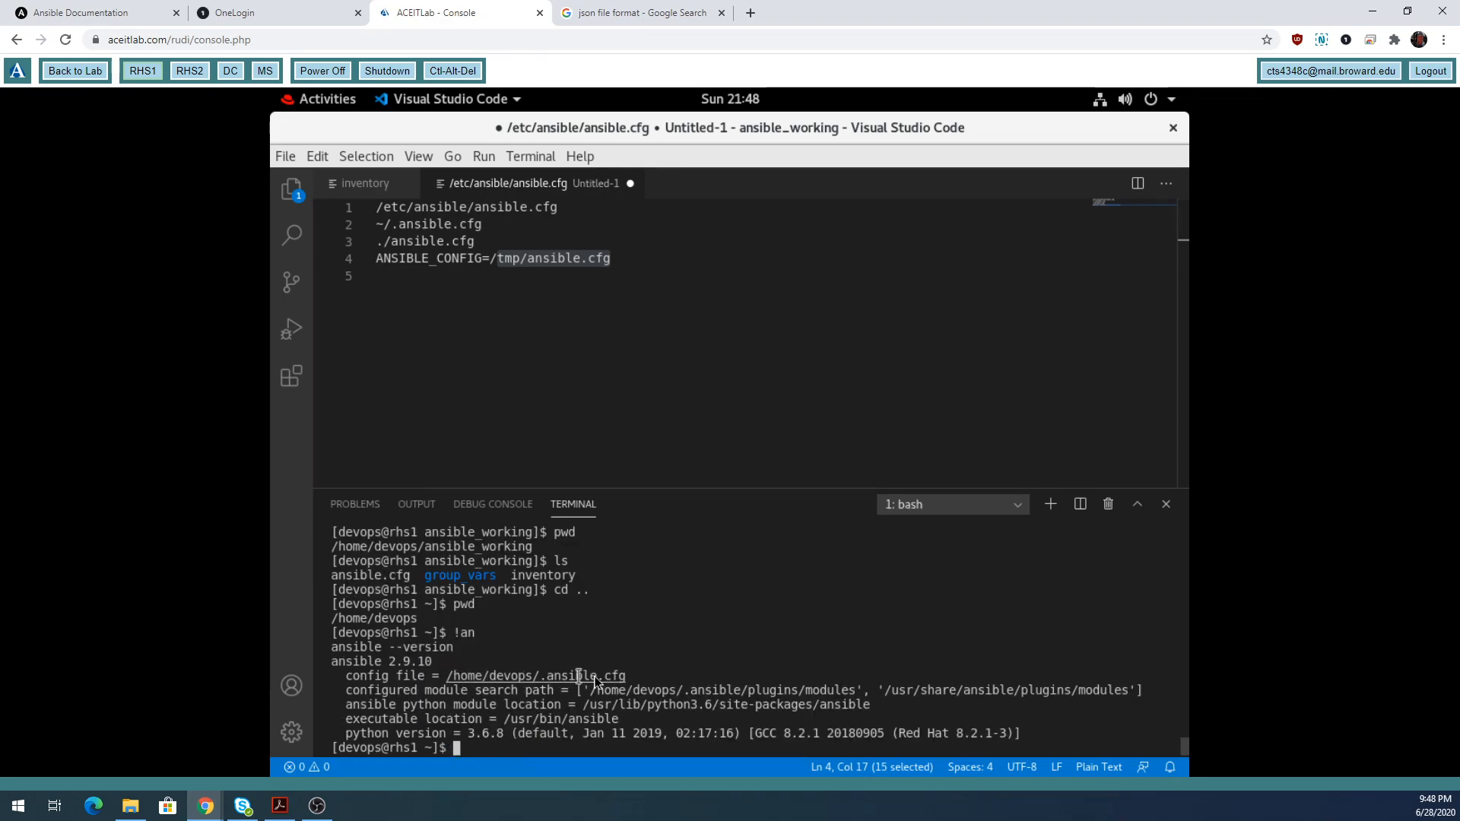
{"action": "left_click_drag", "start_coordinate": [631, 677], "coordinate": [453, 675]}
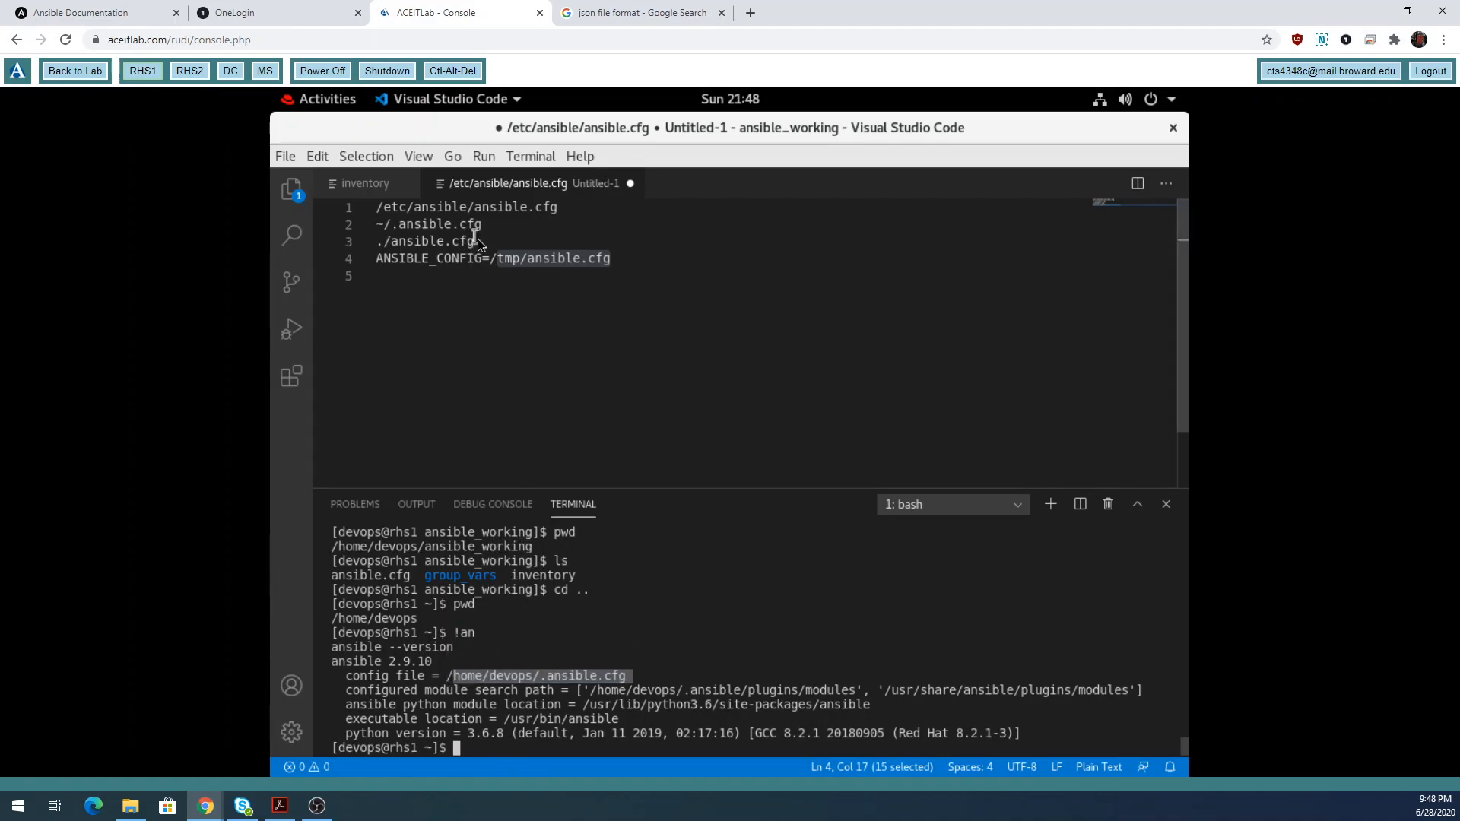
{"action": "left_click_drag", "start_coordinate": [478, 241], "coordinate": [377, 235]}
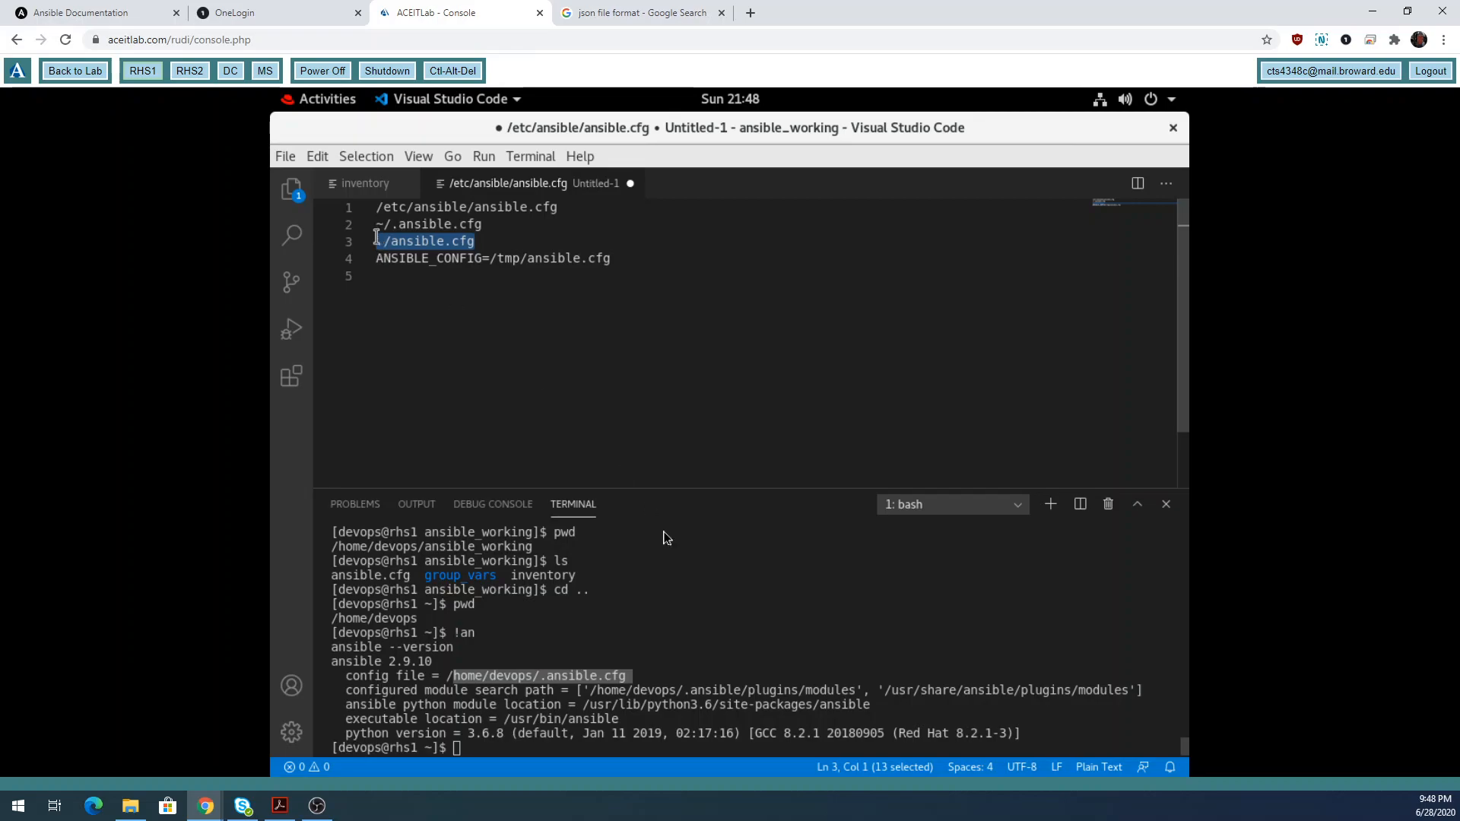
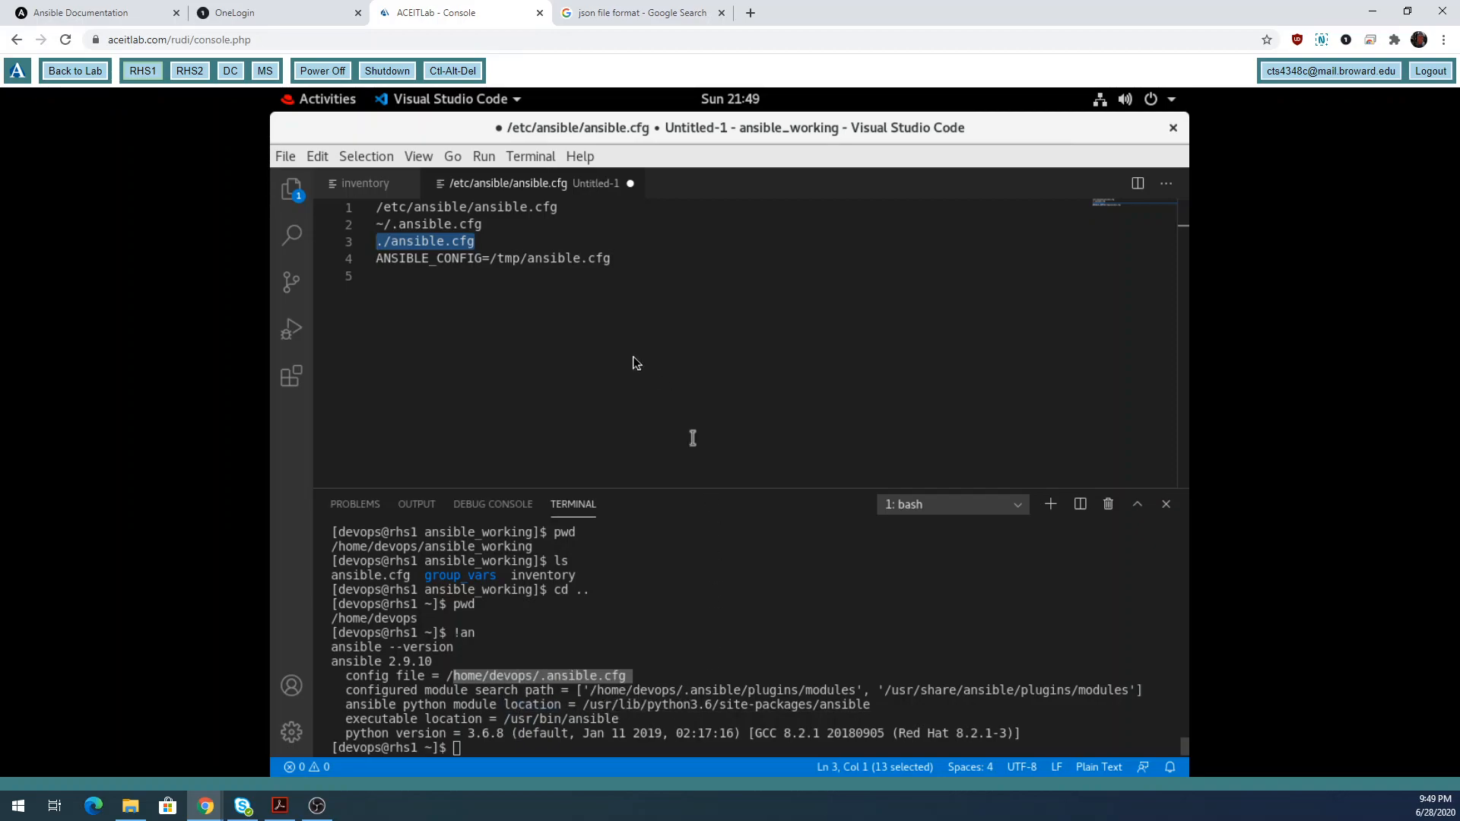
Highlight the config paths in the note: ./ansible.cfg, ~/.ansible.cfg and ANSIBLE_CONFIG=/tmp/ansible.cfg.
{"action": "left_click_drag", "start_coordinate": [632, 262], "coordinate": [358, 205]}
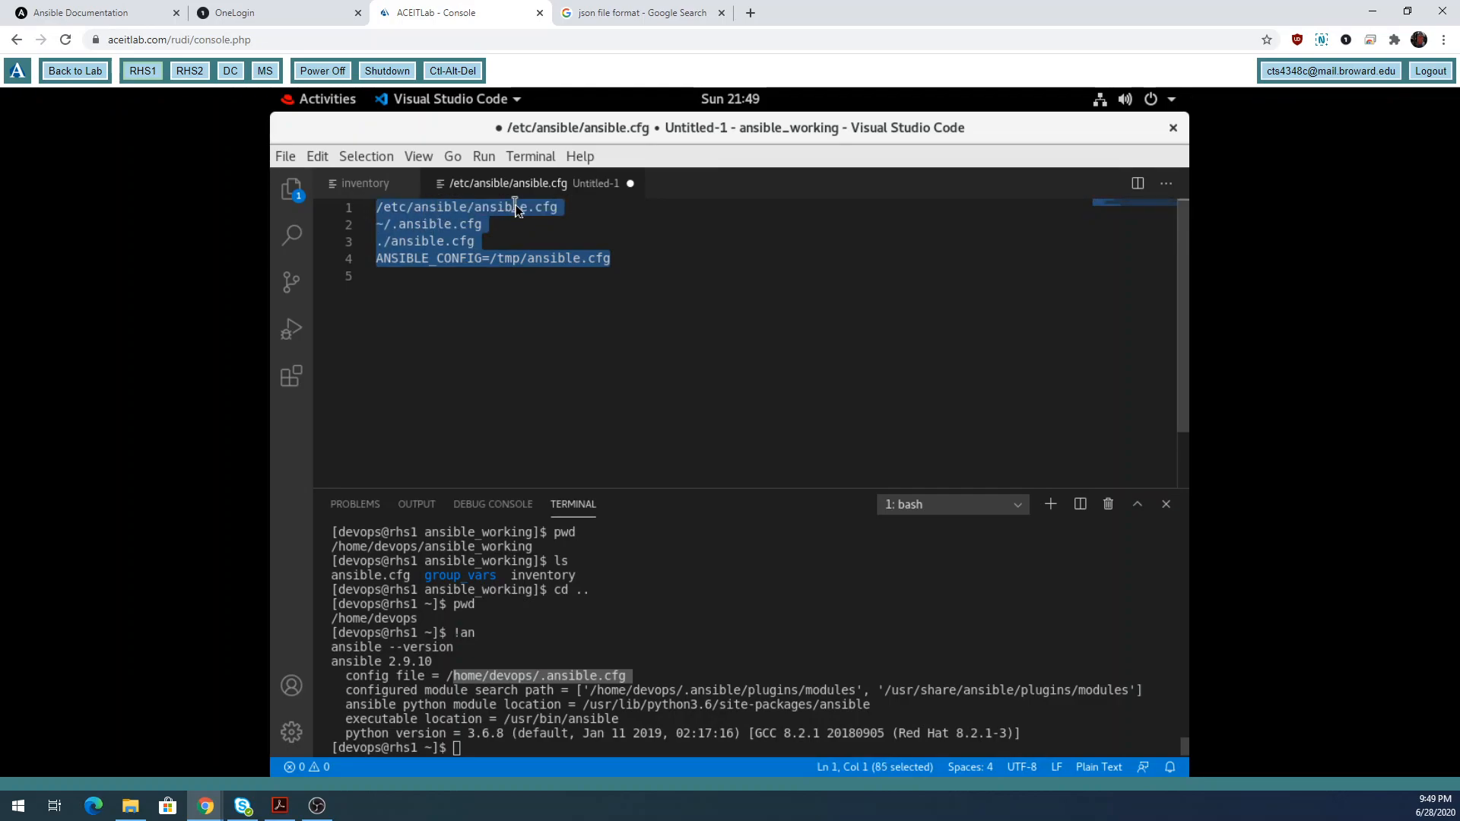
{"action": "left_click_drag", "start_coordinate": [496, 225], "coordinate": [380, 223]}
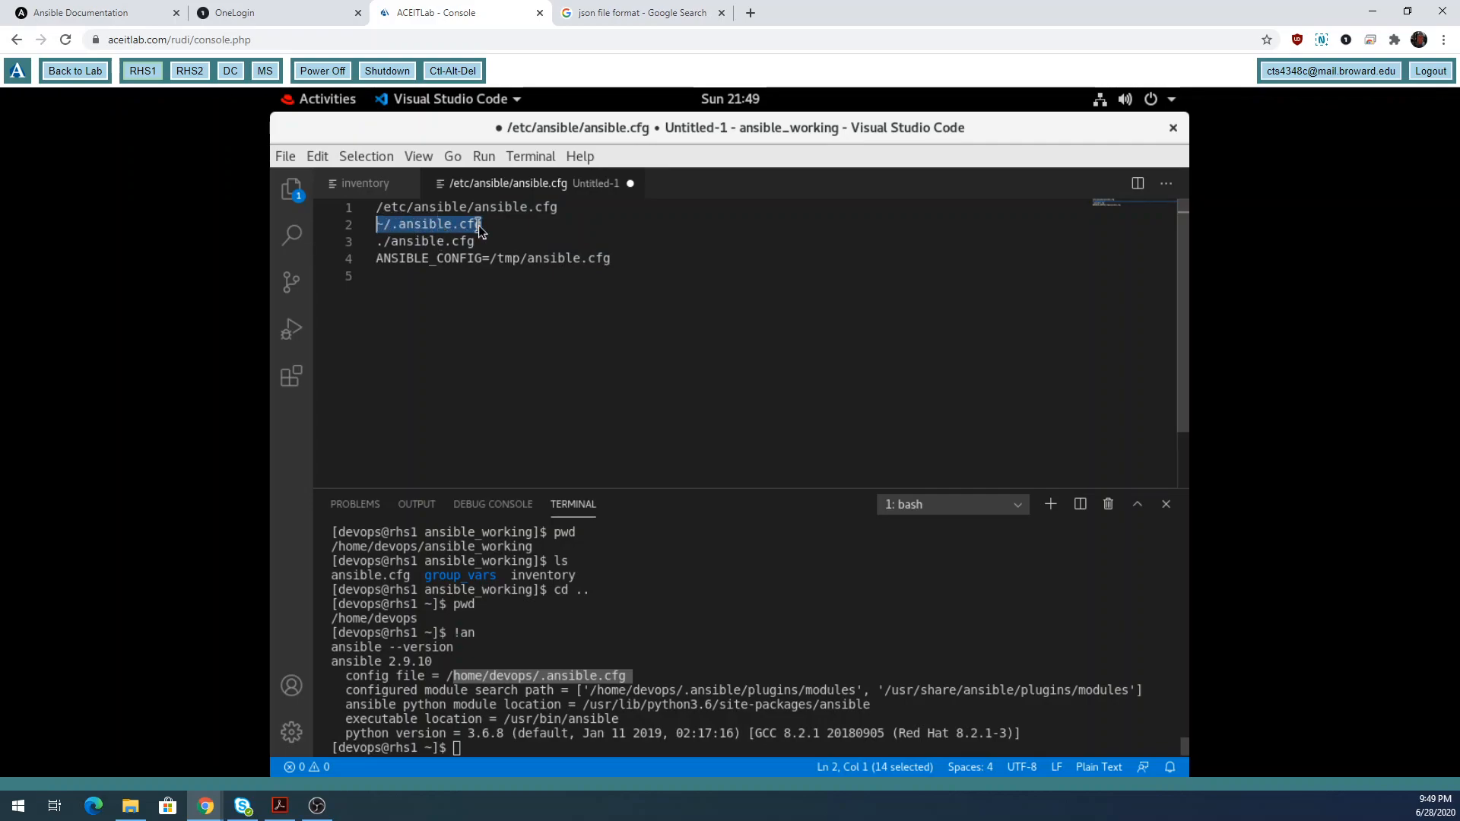
{"action": "left_click_drag", "start_coordinate": [481, 241], "coordinate": [375, 241]}
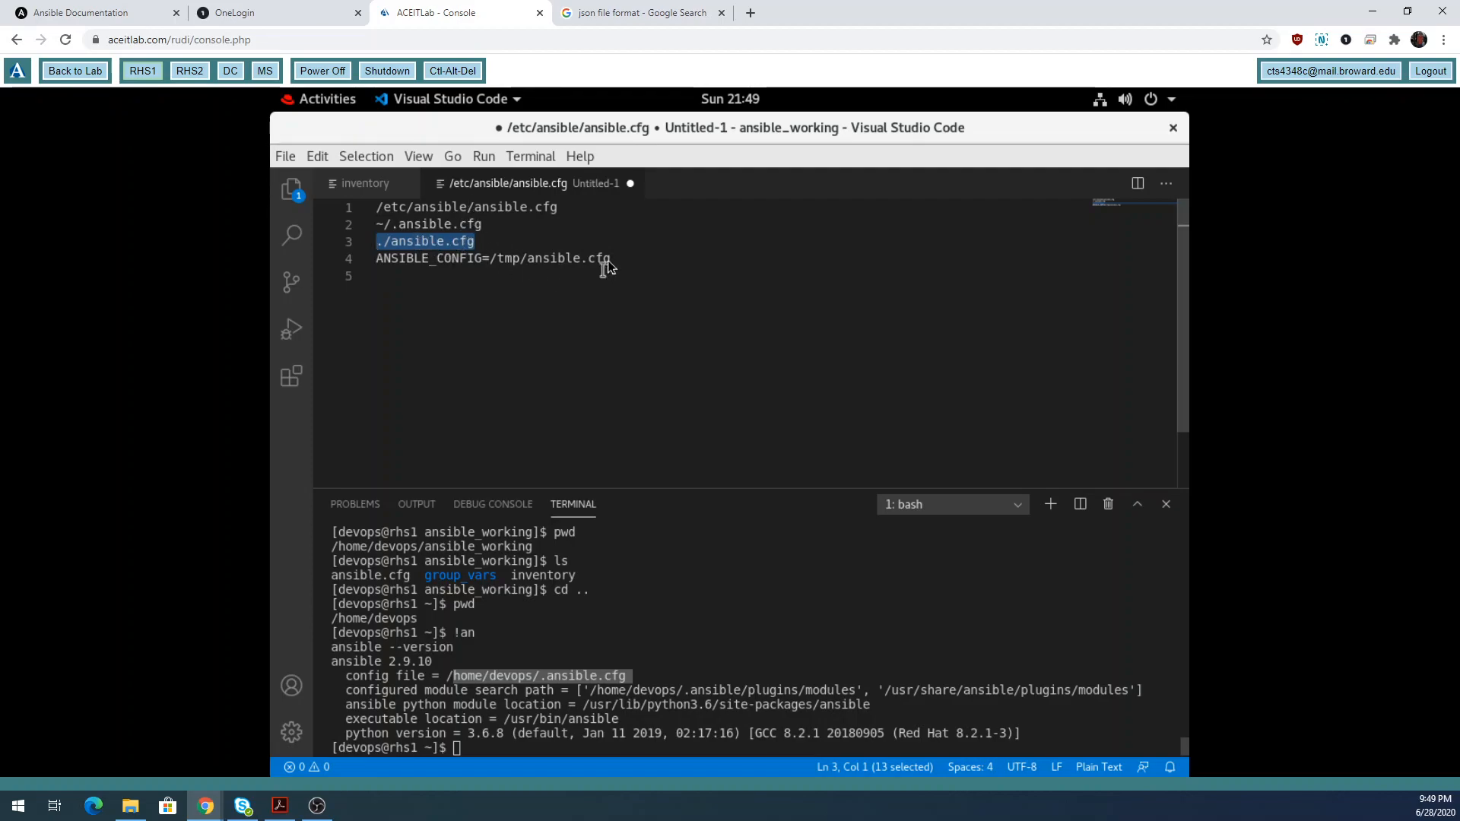
{"action": "left_click_drag", "start_coordinate": [611, 259], "coordinate": [377, 259]}
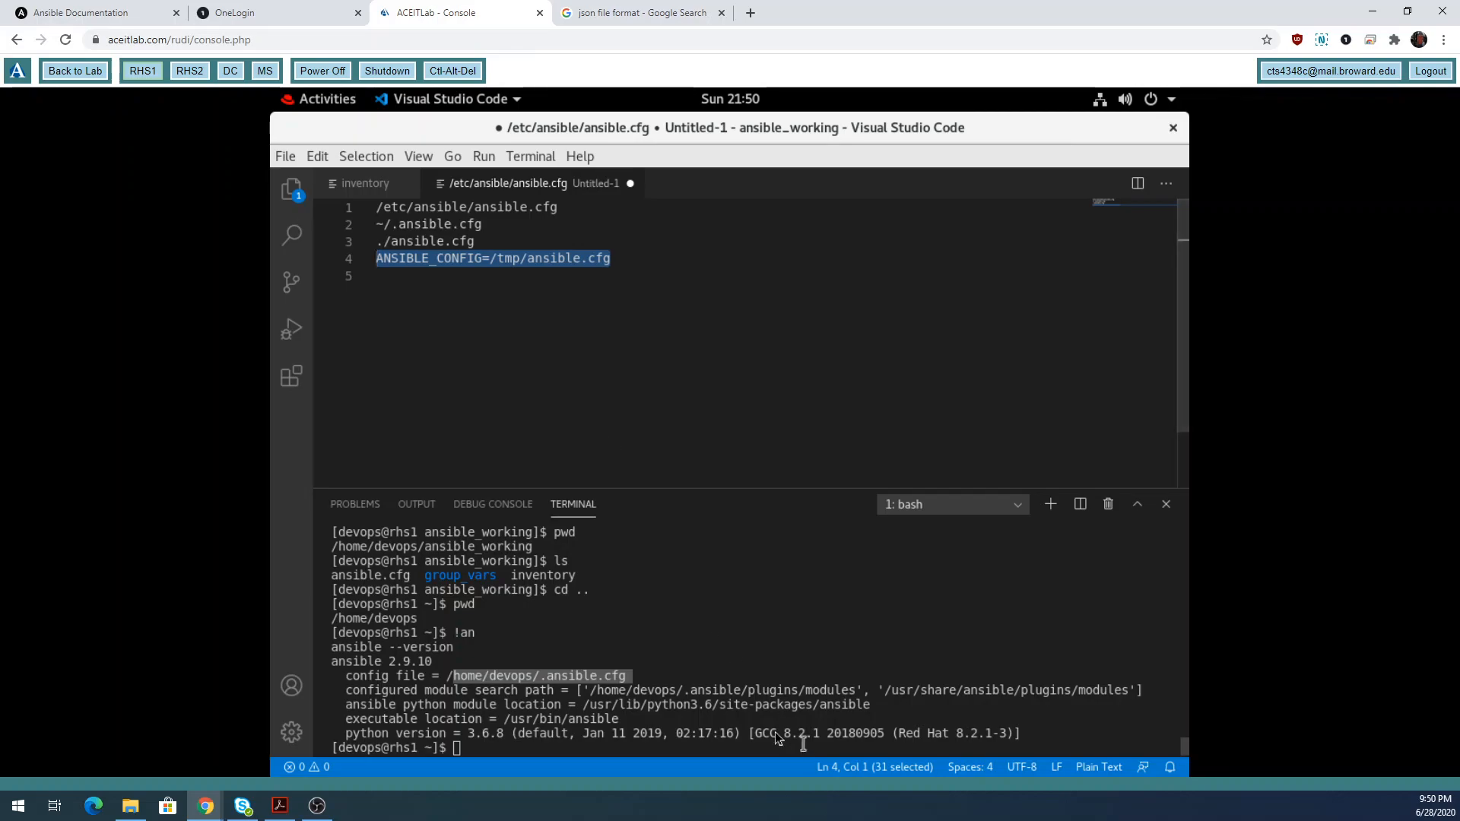
{"action": "left_click", "coordinate": [745, 743]}
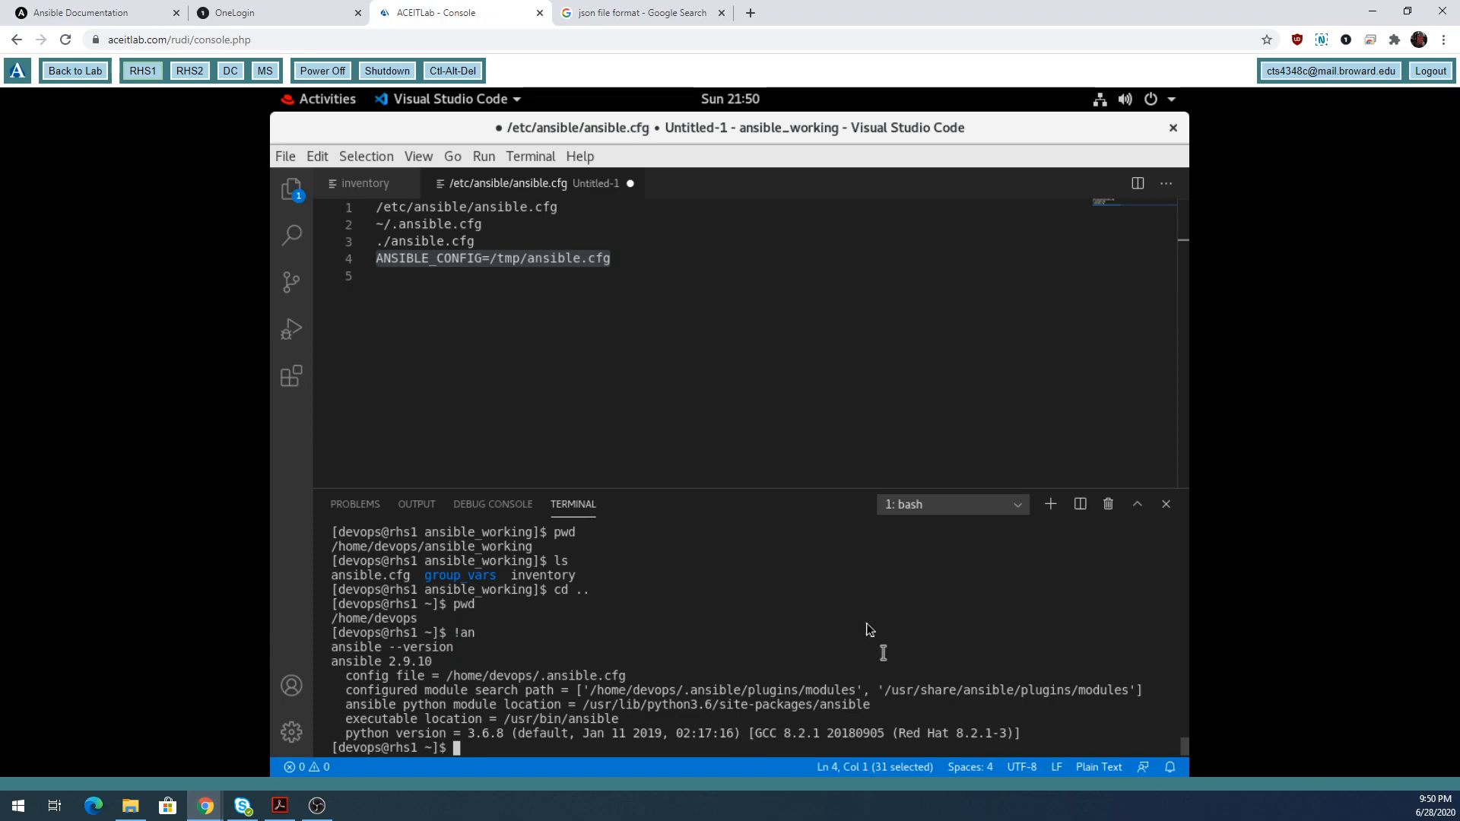
Discard the Untitled-1 scratch note without saving, then toggle the Explorer sidebar open and closed.
{"action": "left_click", "coordinate": [630, 190]}
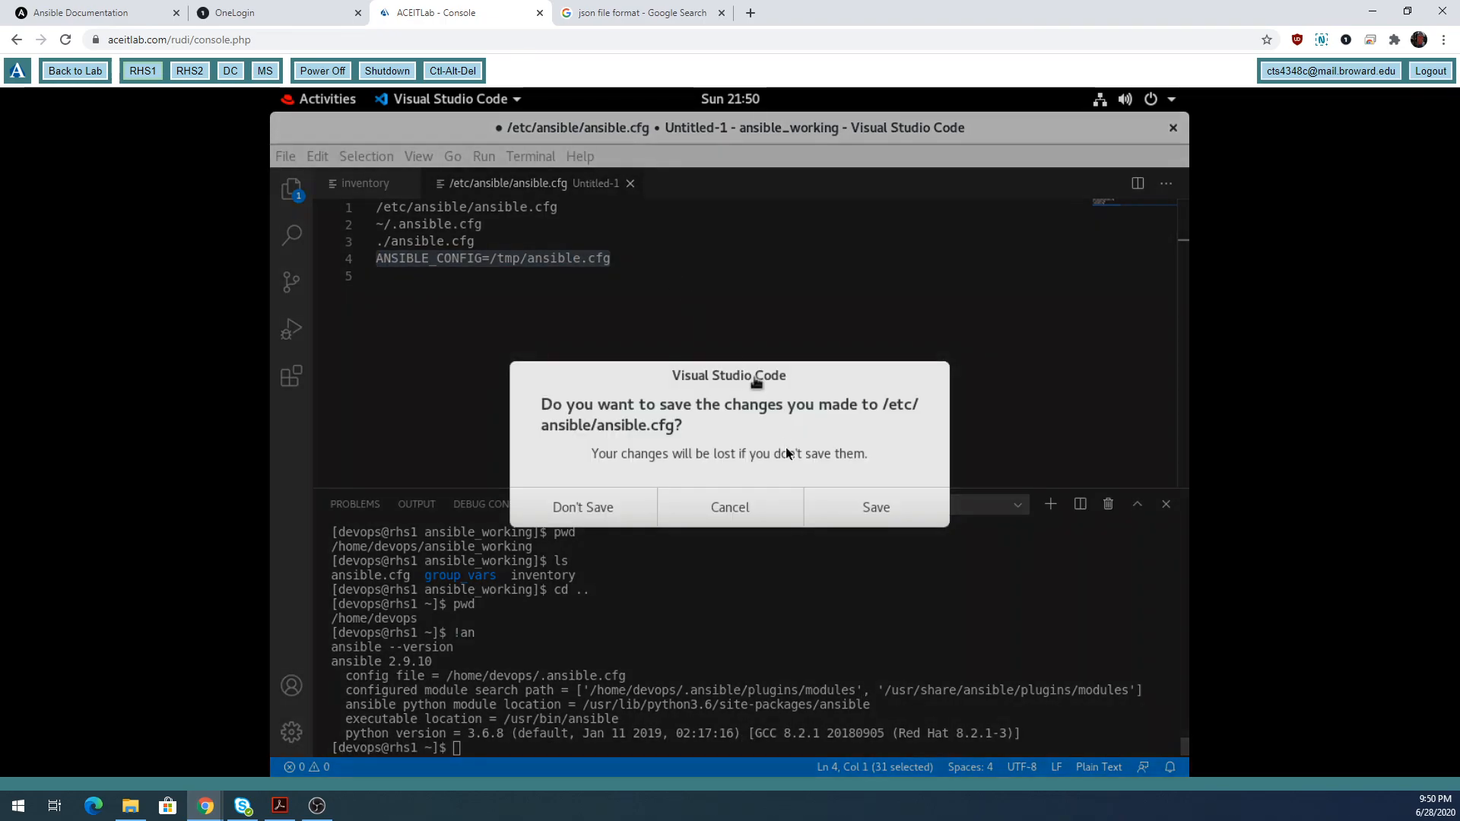
{"action": "left_click", "coordinate": [593, 508]}
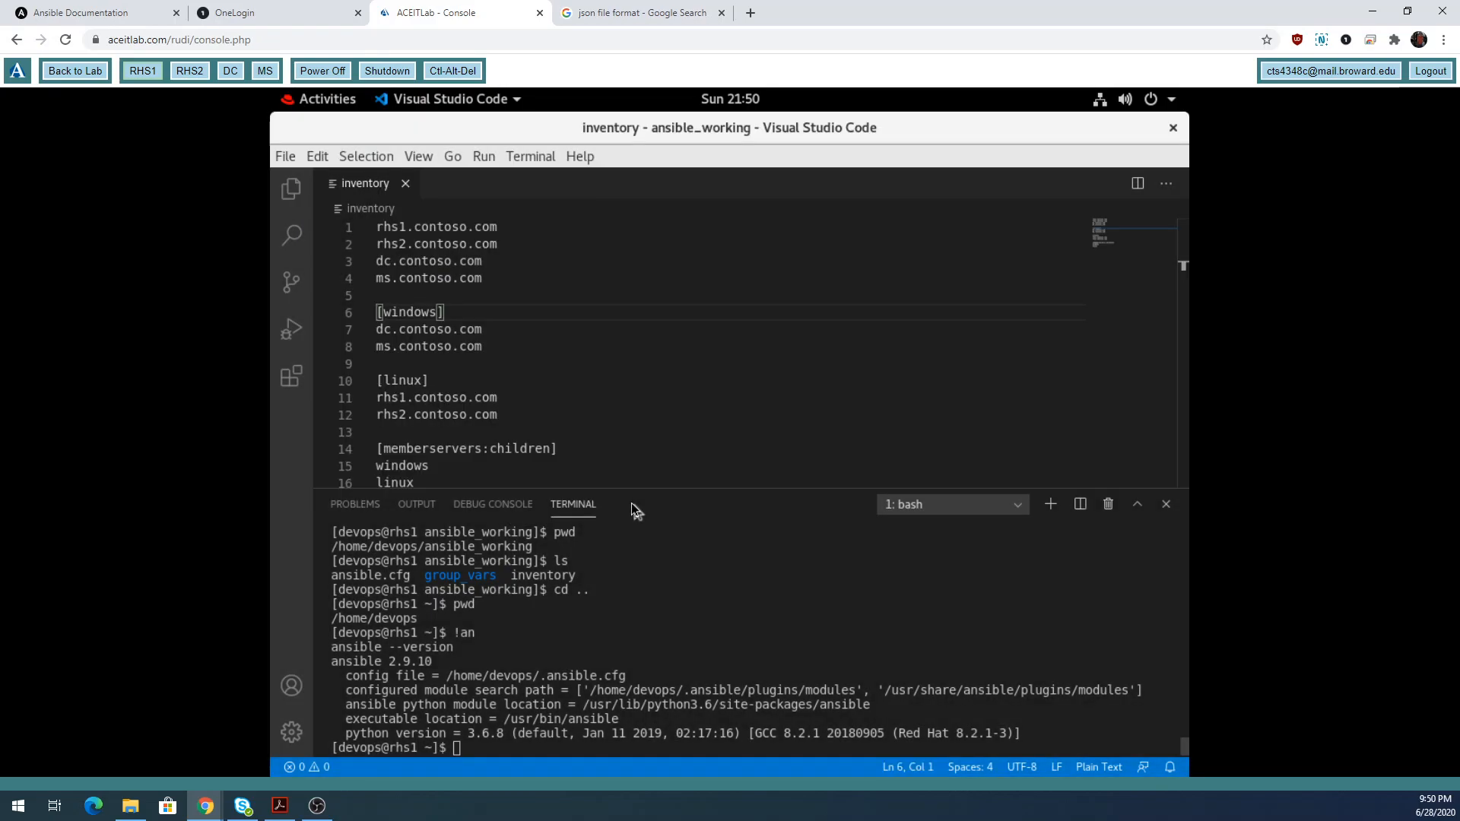
{"action": "left_click", "coordinate": [283, 197]}
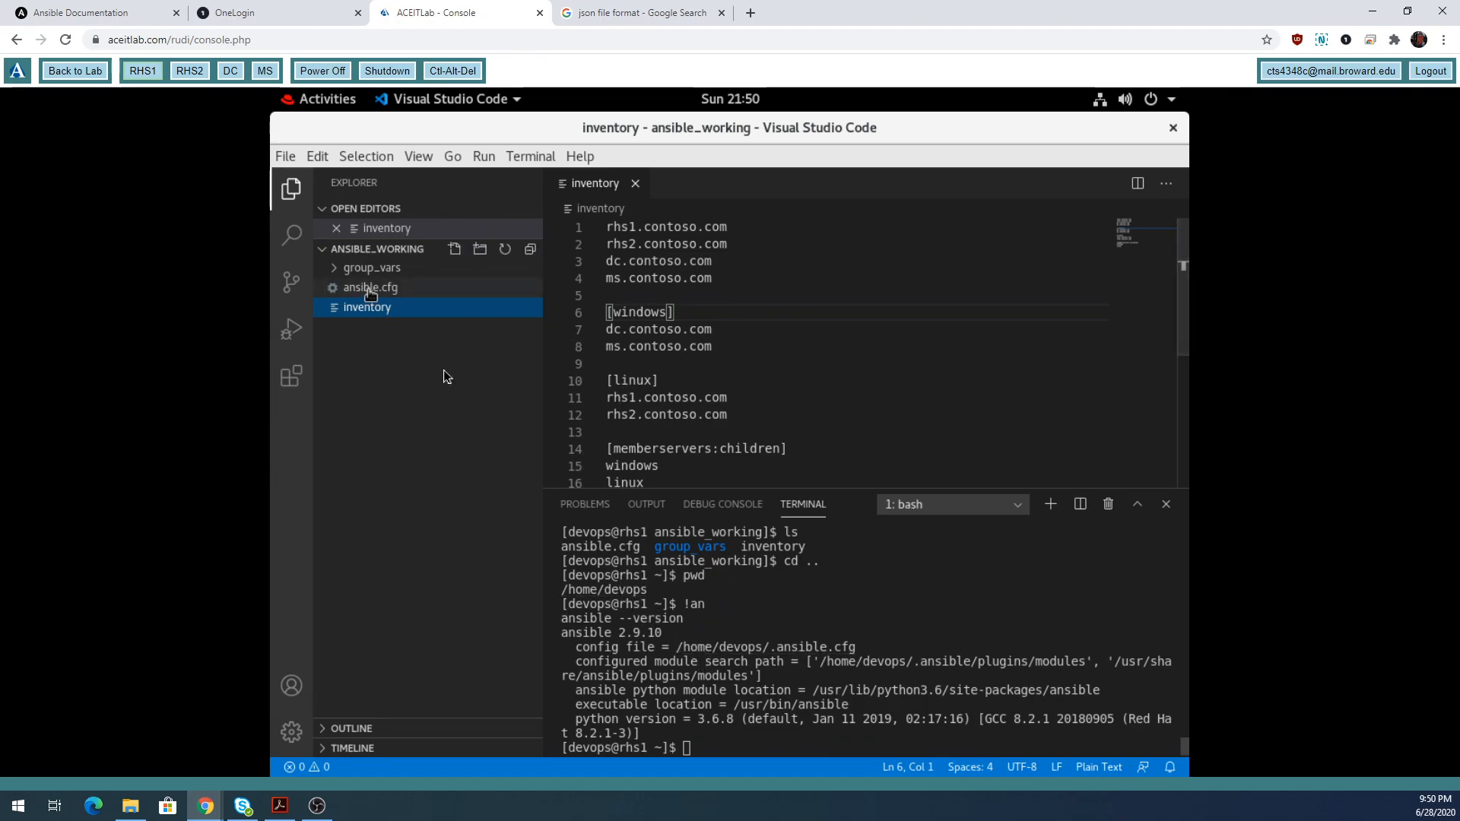
{"action": "left_click", "coordinate": [755, 736]}
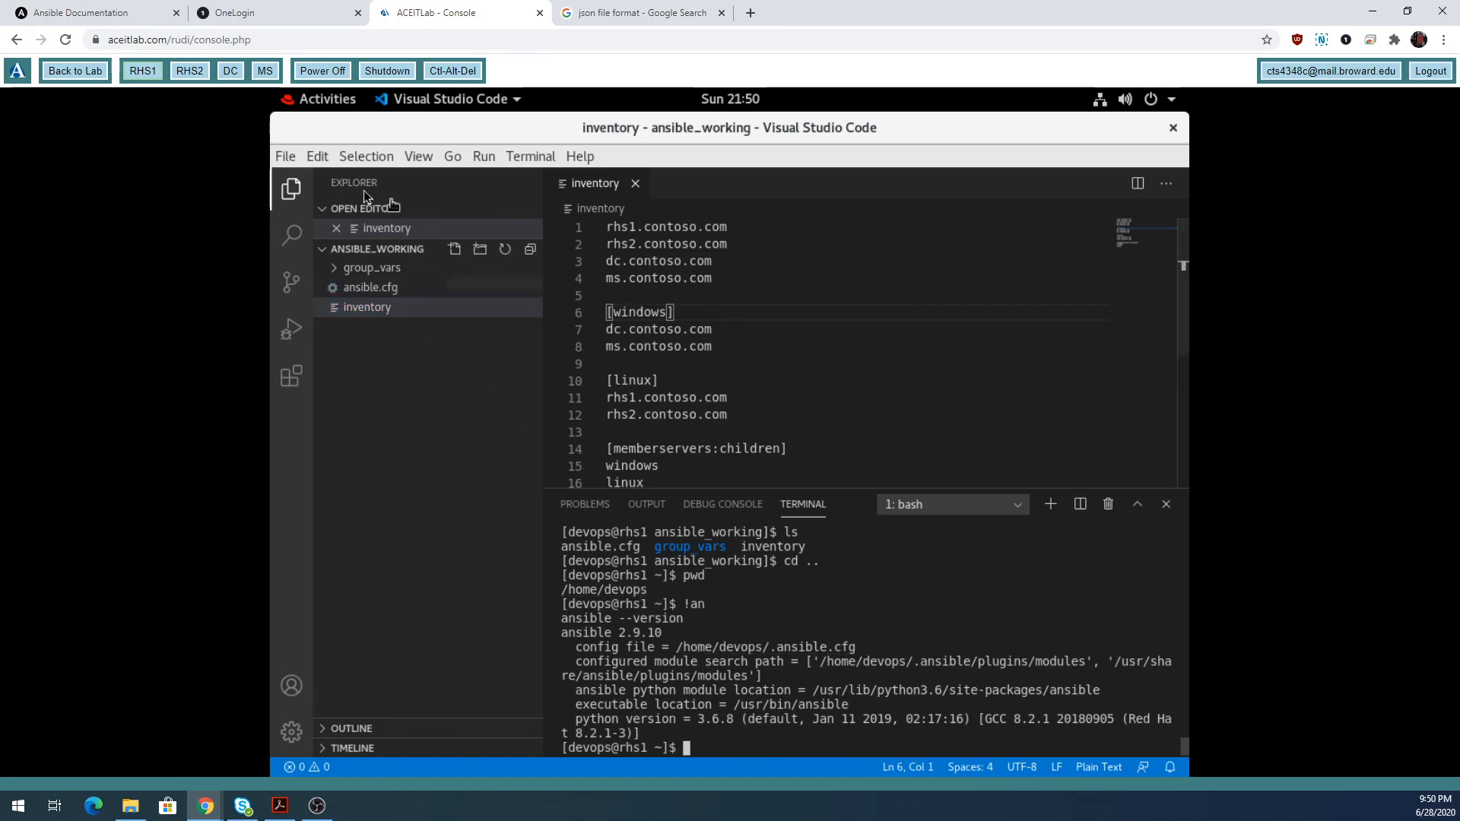
{"action": "left_click", "coordinate": [291, 189]}
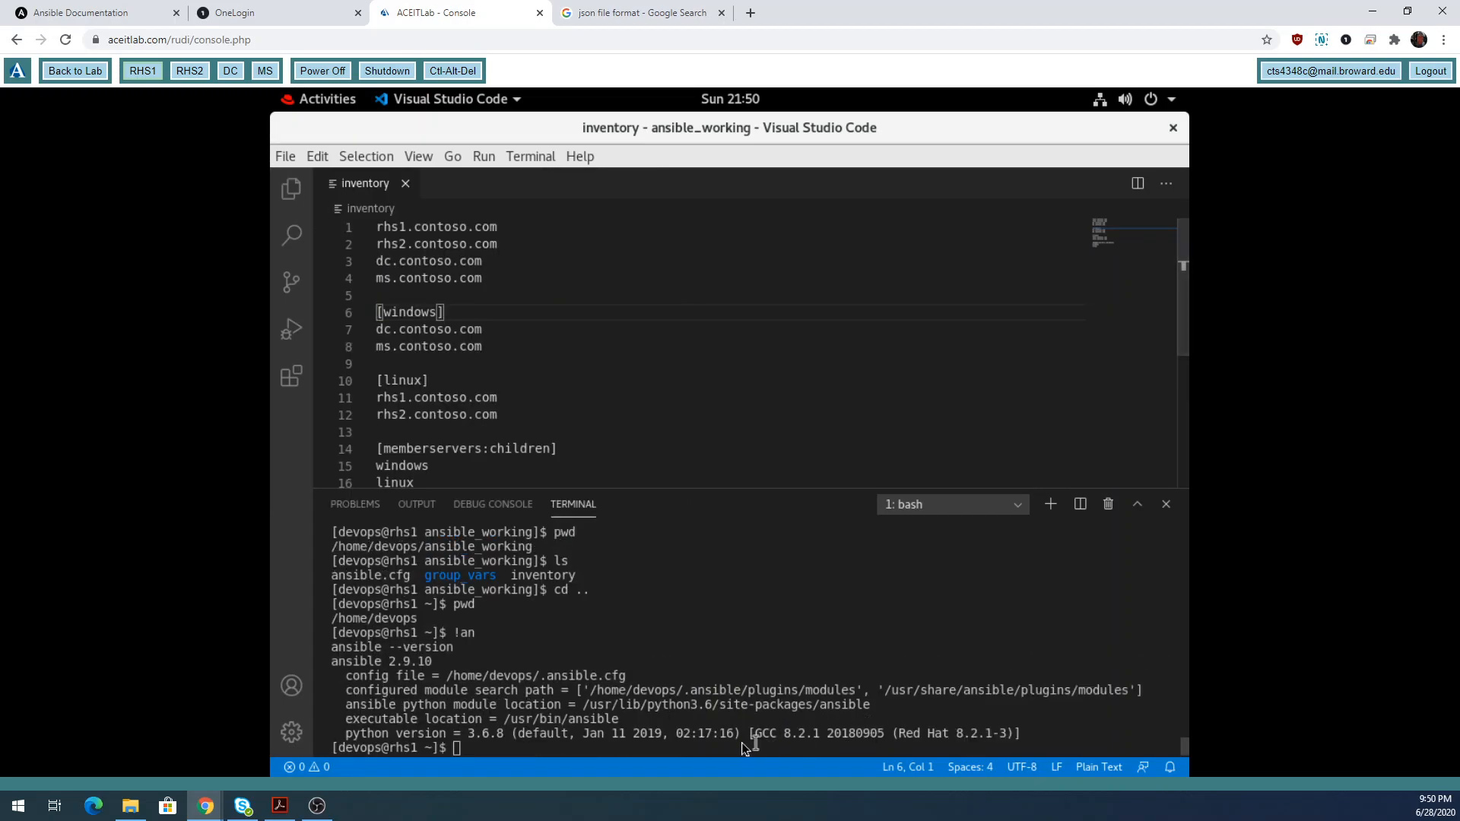
Remove ~/.ansible.cfg with rm and open ansible_working's empty ansible.cfg, testing it with a typed word.
{"action": "type", "text": "rm ~"}
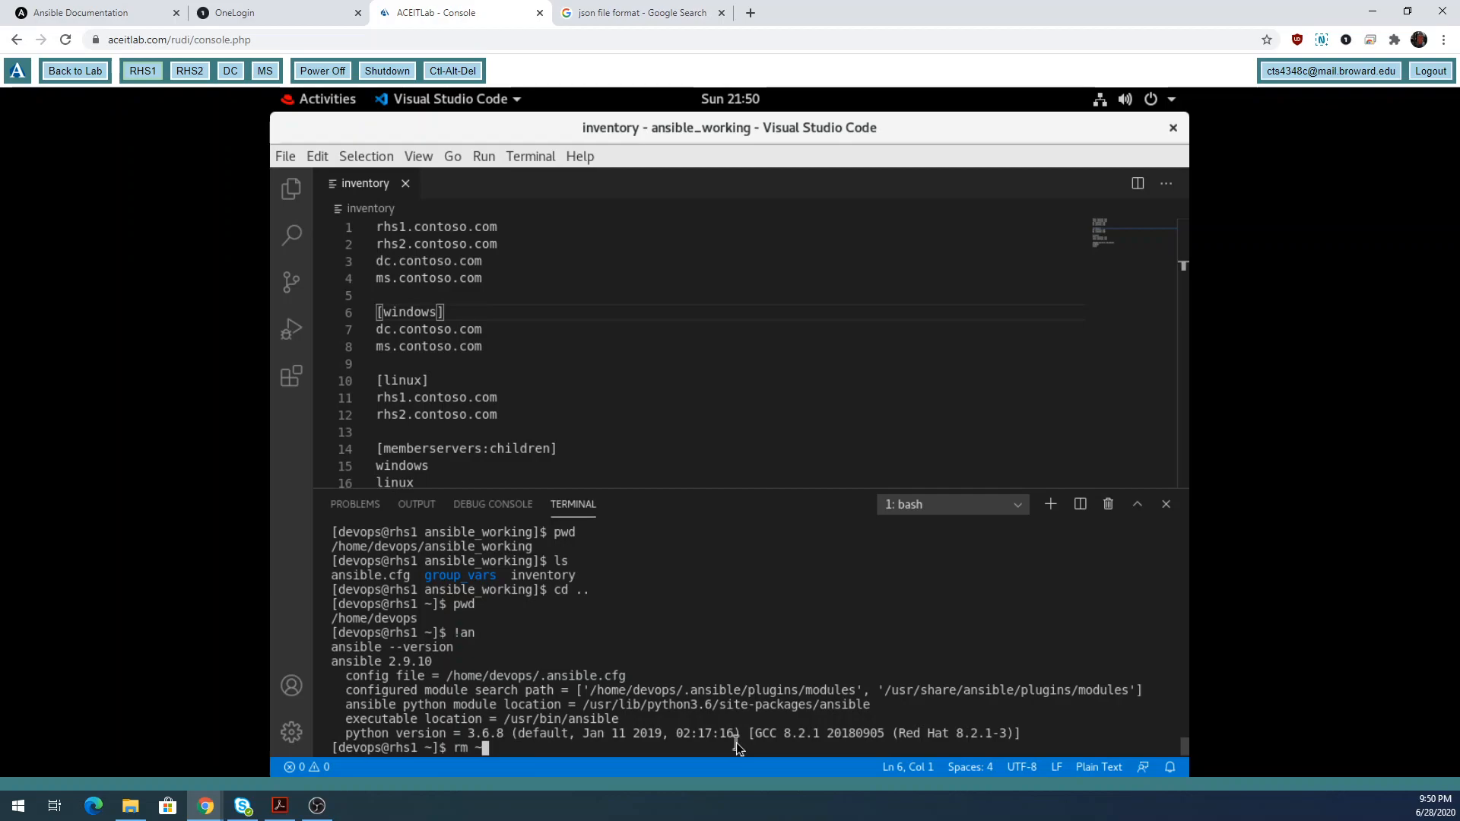
{"action": "type", "text": "/.ansible.cfg"}
{"action": "key", "text": "Return"}
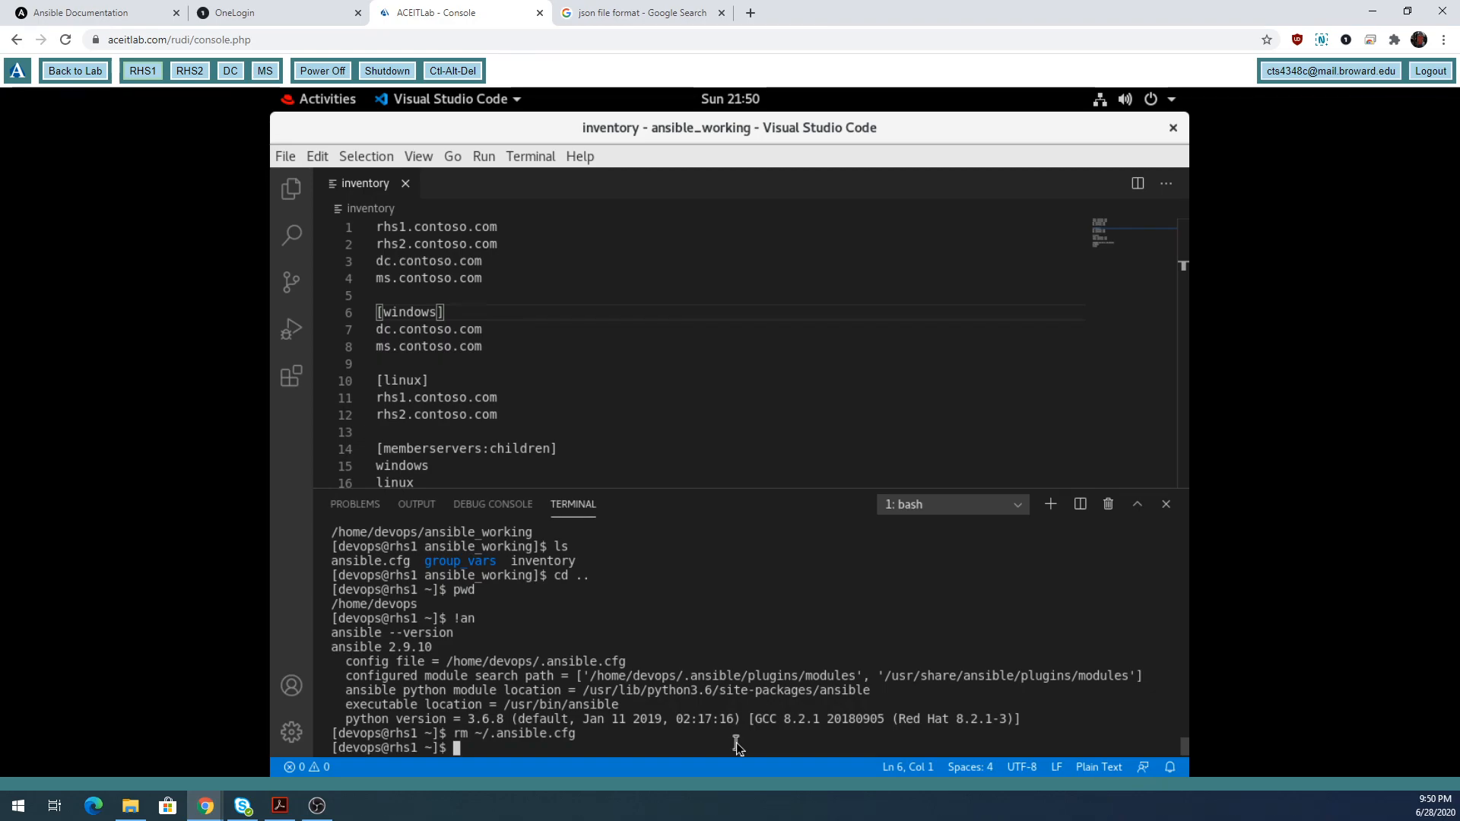
{"action": "left_click", "coordinate": [293, 189]}
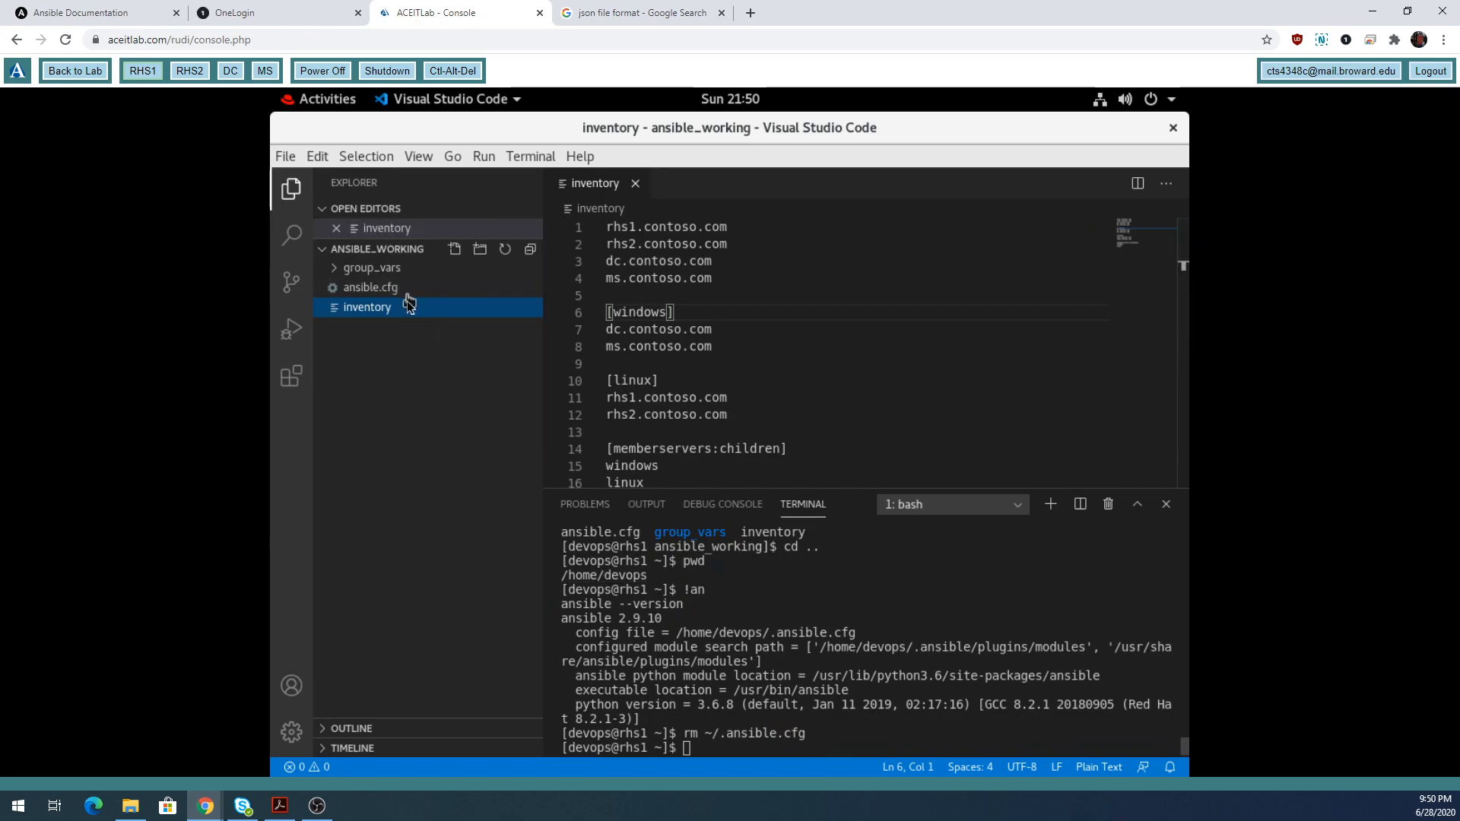
{"action": "left_click", "coordinate": [384, 290]}
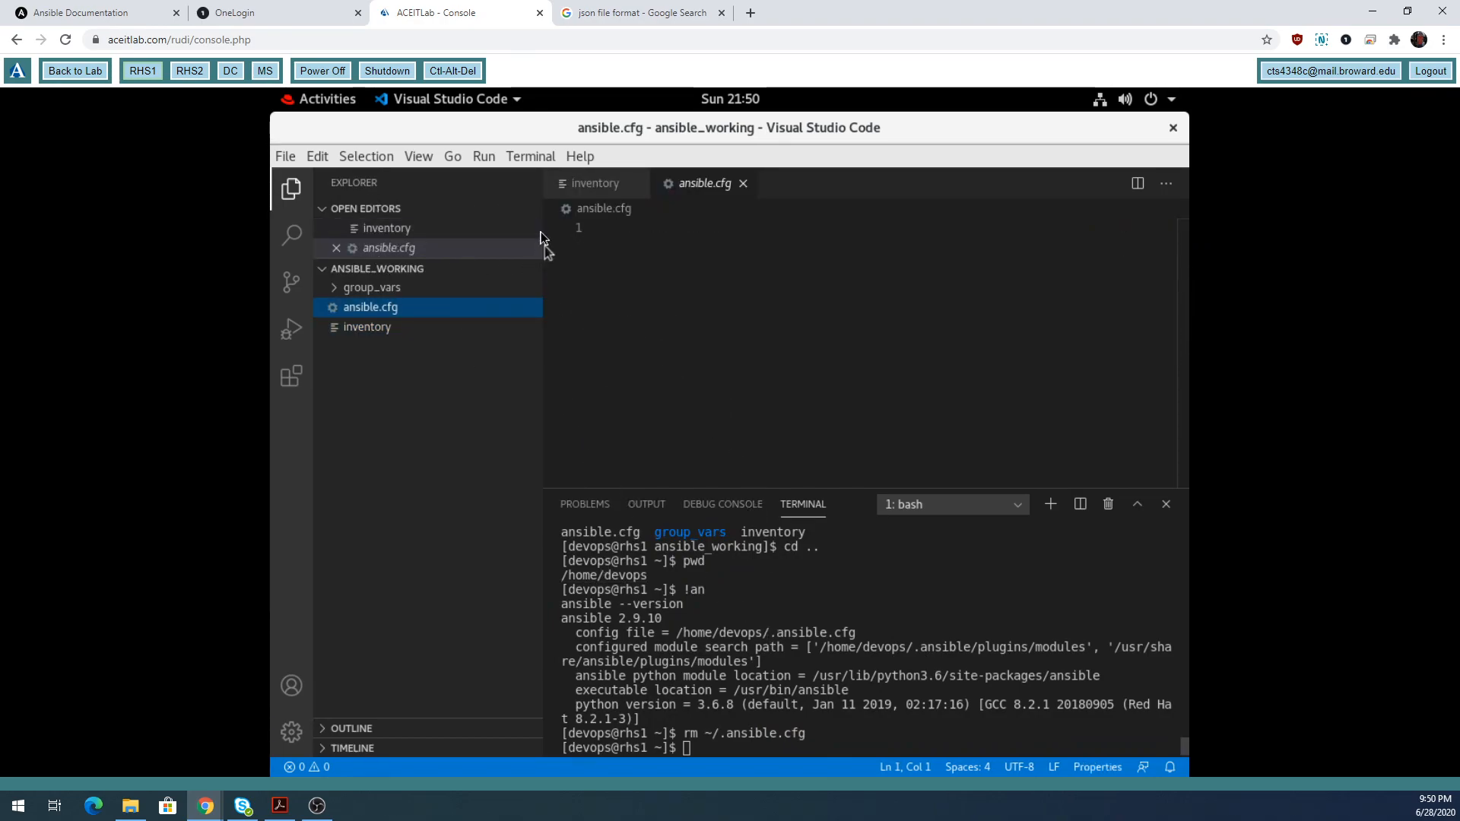
{"action": "left_click", "coordinate": [300, 194]}
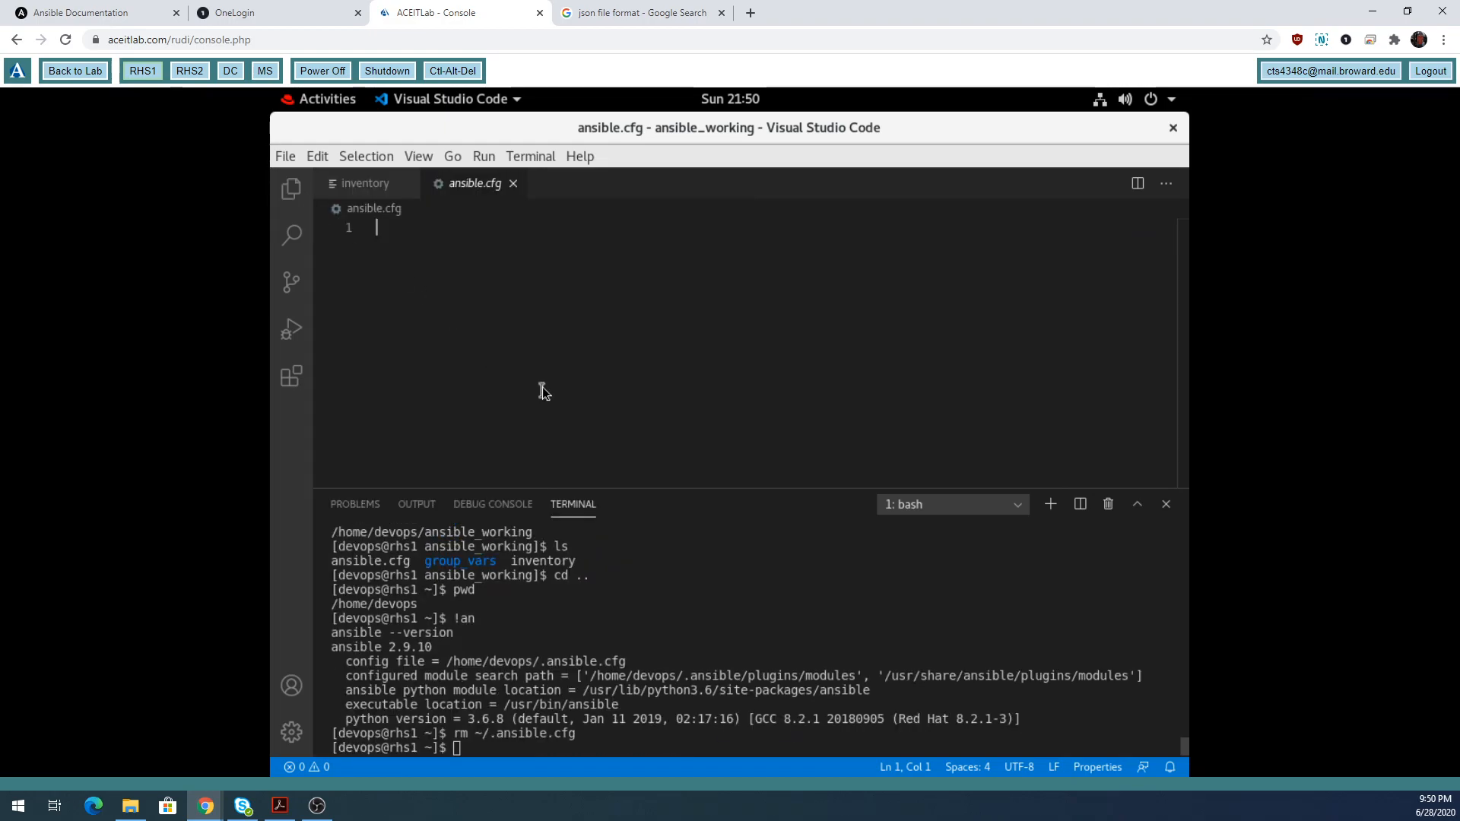
{"action": "type", "text": "hi"}
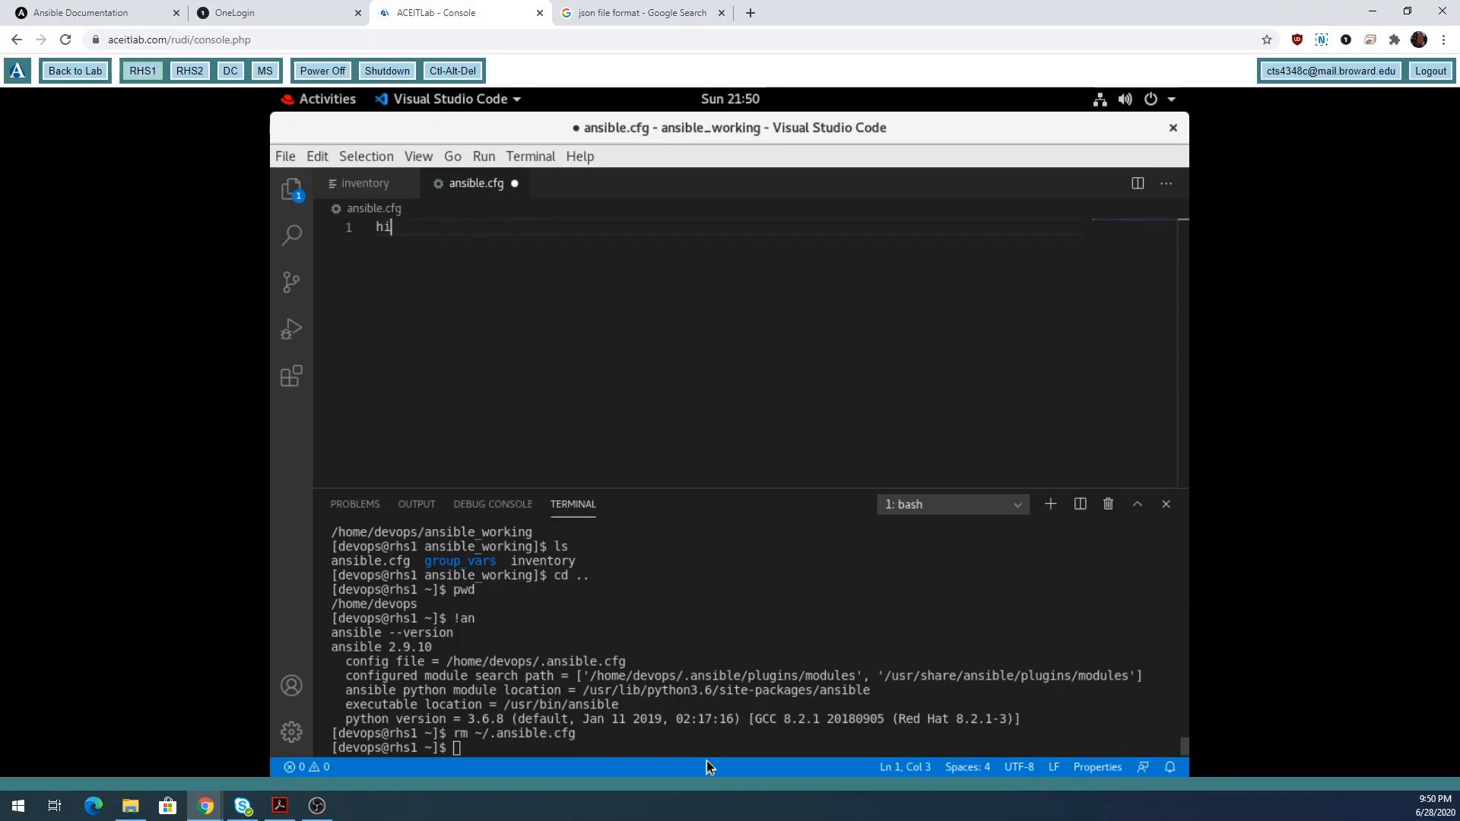
{"action": "key", "text": "BackSpace"}
{"action": "key", "text": "BackSpace"}
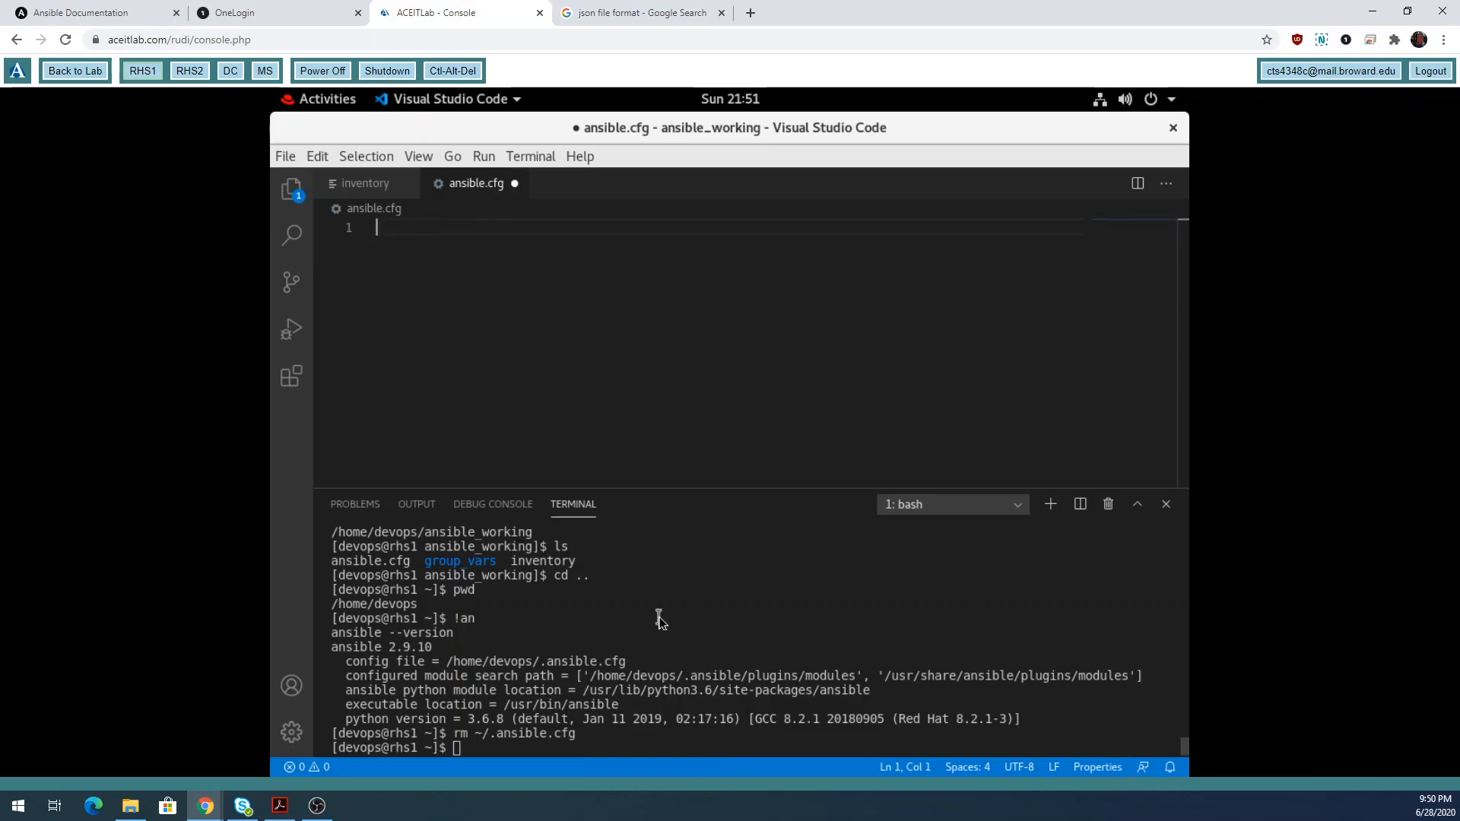
{"action": "left_click", "coordinate": [609, 742]}
Search shell history with history | grep touch and highlight the earlier touch ansible.cfg command.
{"action": "type", "text": "history | grep touc"}
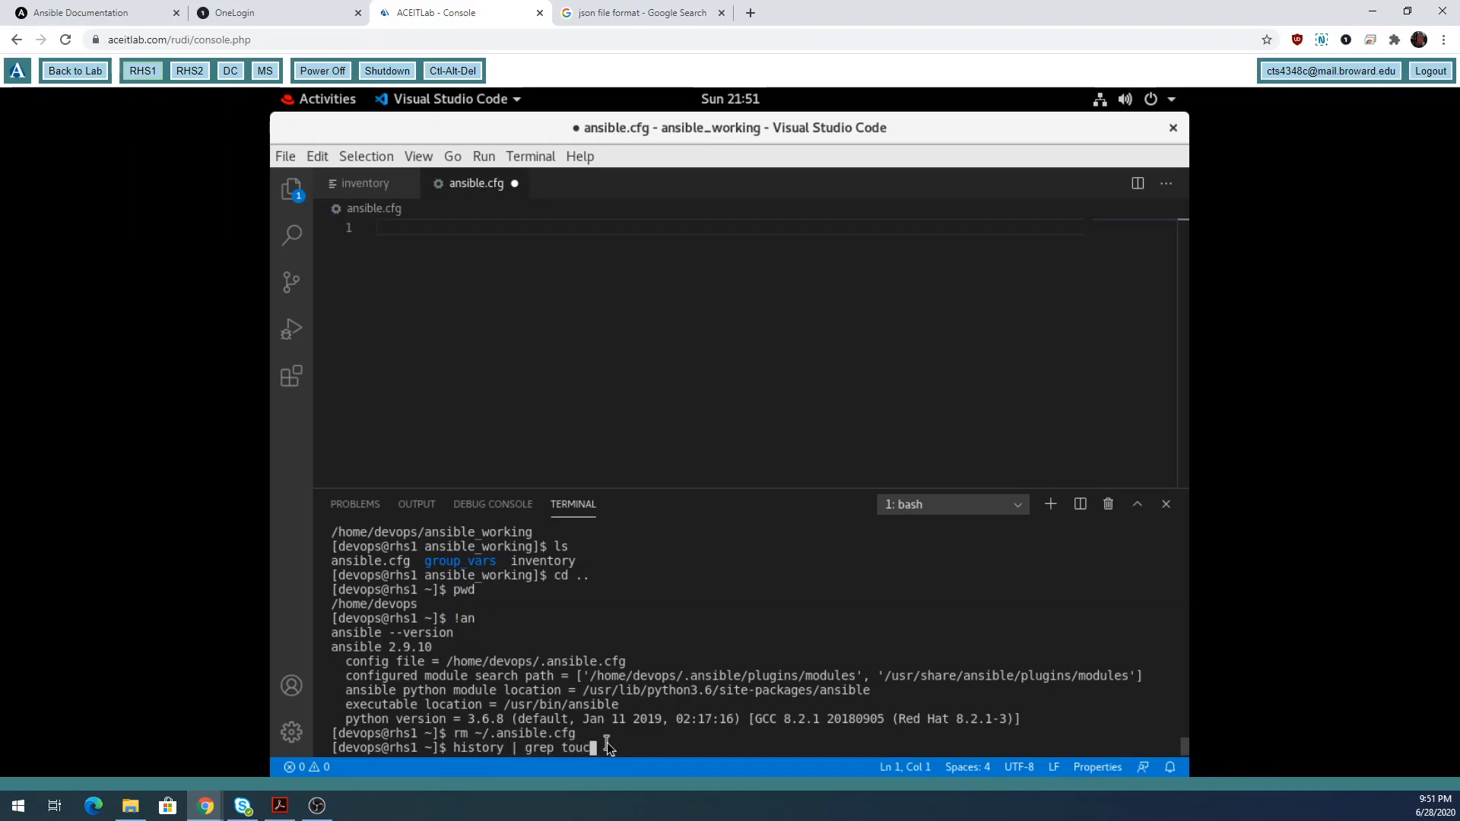
{"action": "type", "text": "h"}
{"action": "key", "text": "Return"}
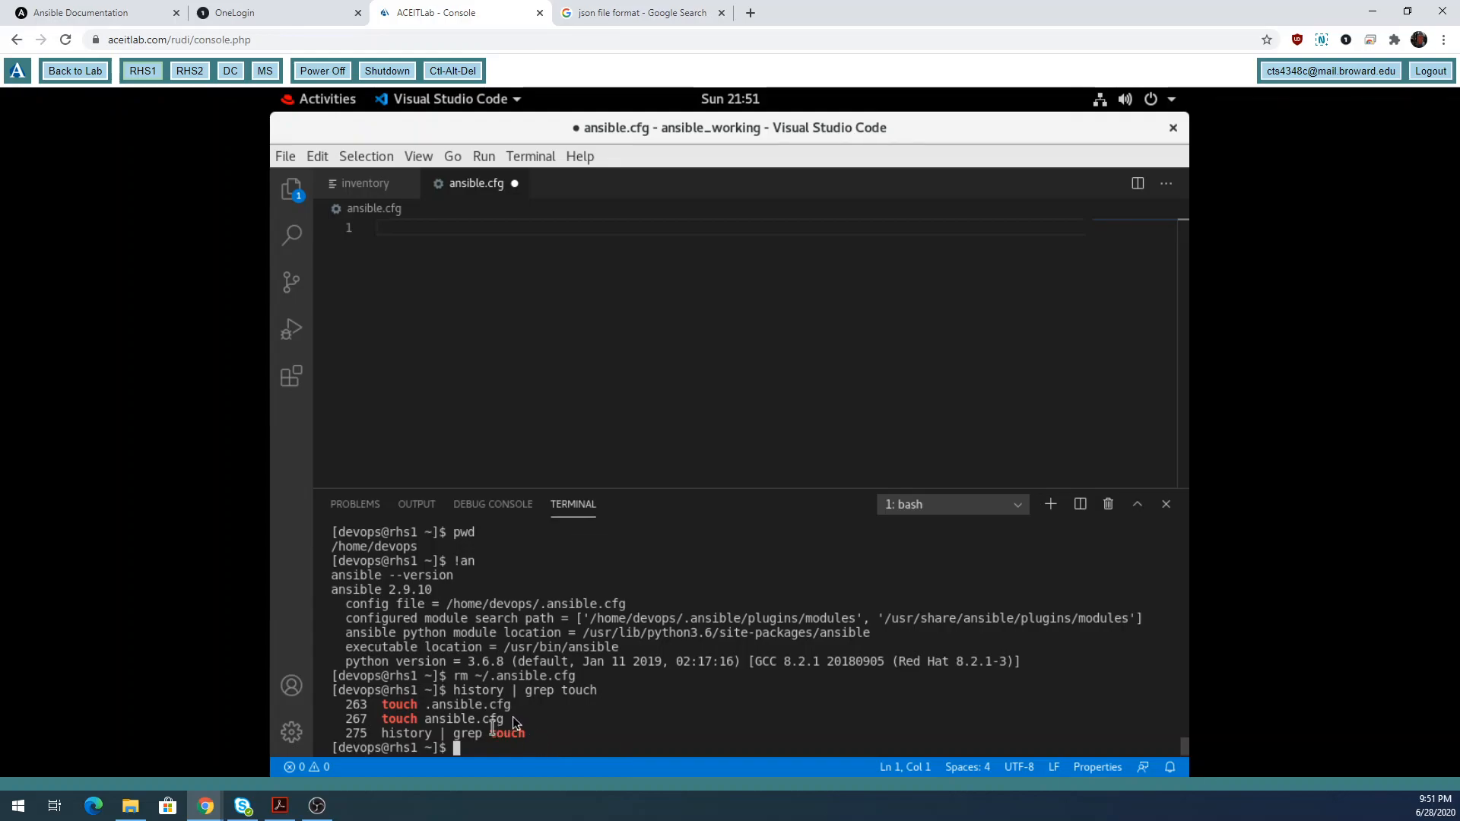
{"action": "left_click_drag", "start_coordinate": [518, 722], "coordinate": [381, 722]}
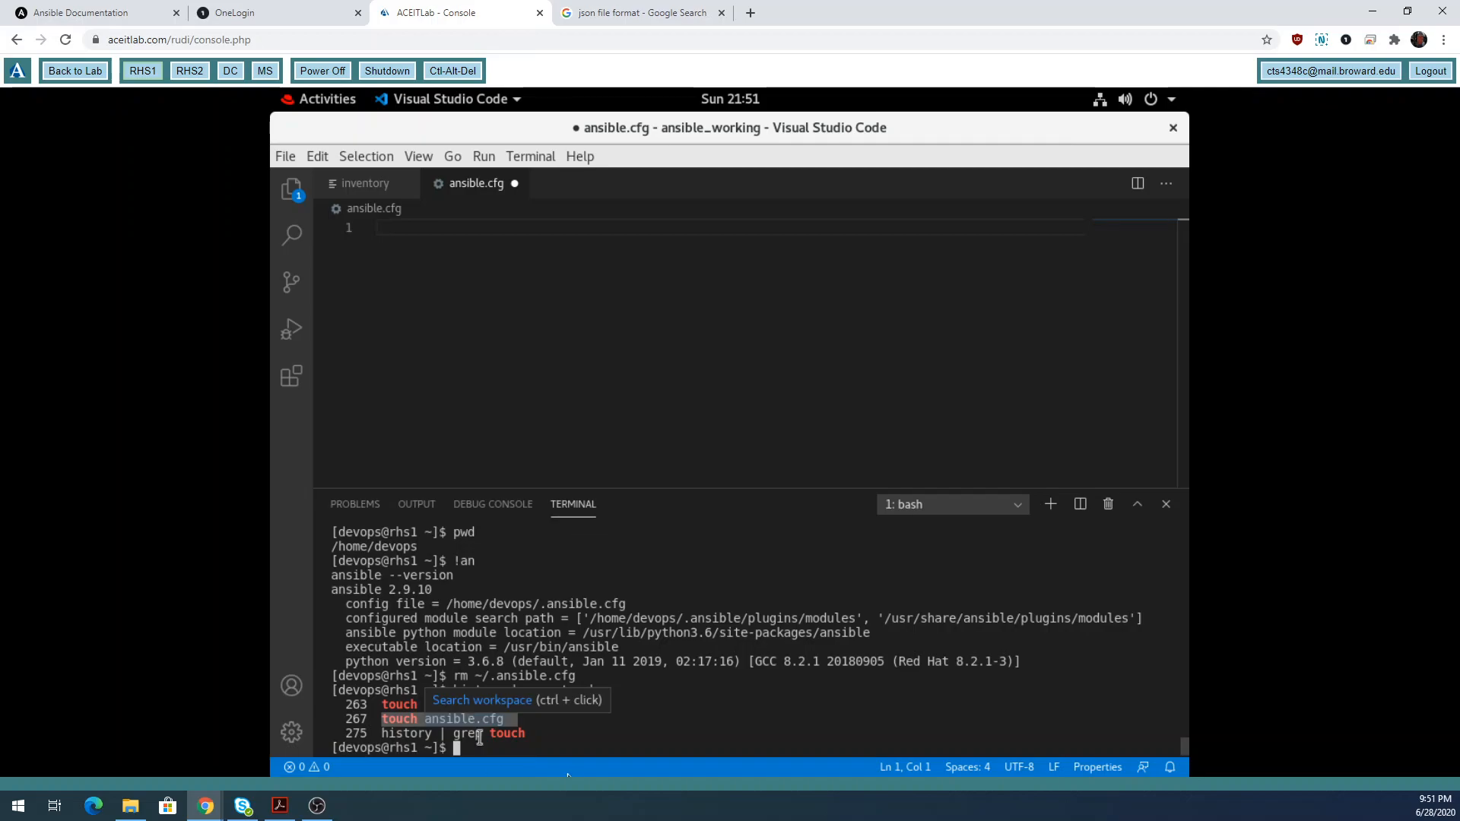
{"action": "left_click", "coordinate": [571, 750]}
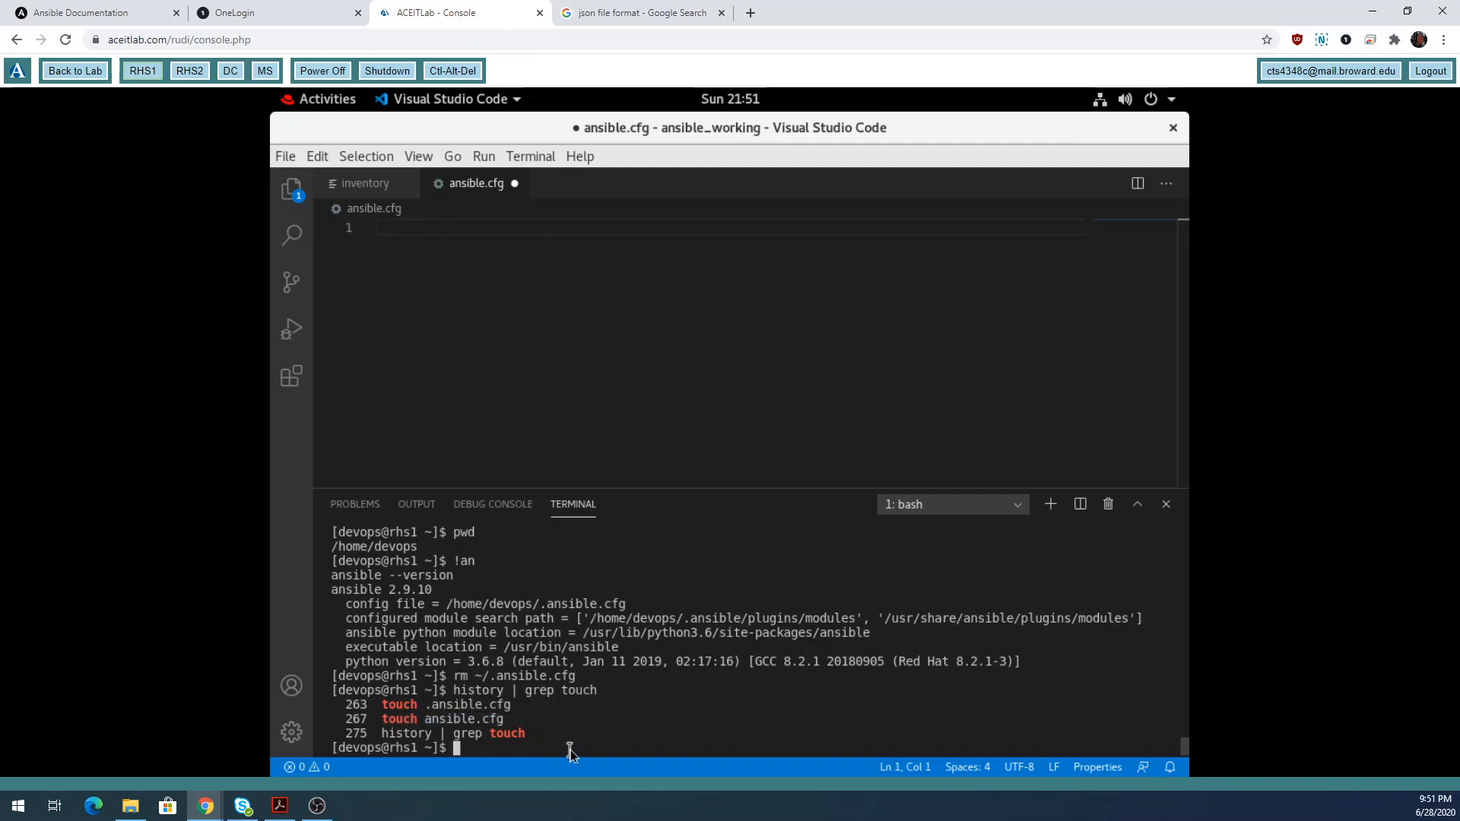
Change into ansible_working and list it with ls -al, noting ansible.cfg's 21:46 timestamp.
{"action": "type", "text": "ls"}
{"action": "key", "text": "BackSpace"}
{"action": "key", "text": "BackSpace"}
{"action": "key", "text": "BackSpace"}
{"action": "type", "text": "cd w"}
{"action": "key", "text": "BackSpace"}
{"action": "type", "text": "ansible_working/"}
{"action": "key", "text": "Return"}
{"action": "type", "text": "ls -al"}
{"action": "key", "text": "Return"}
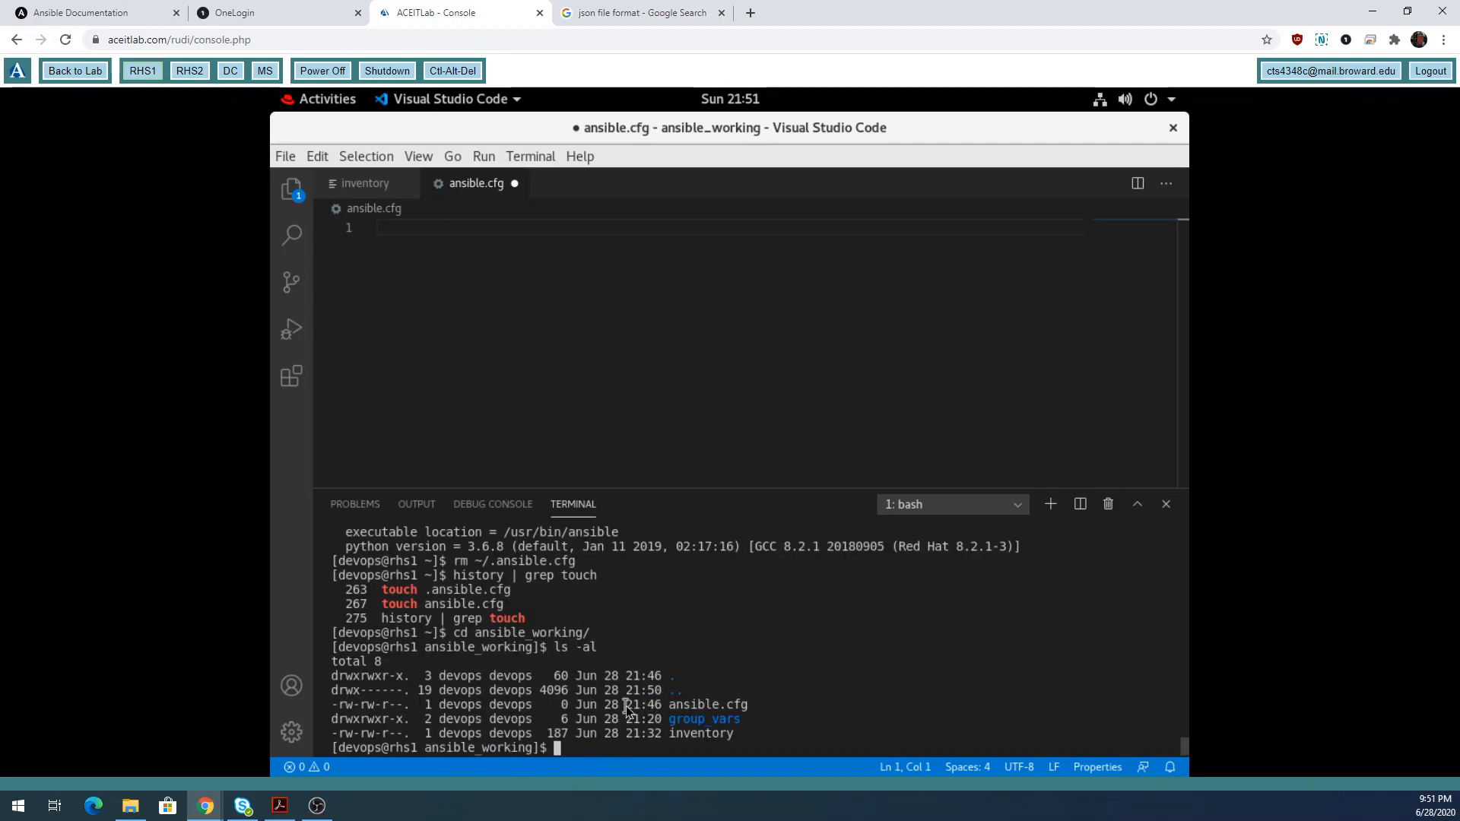
{"action": "left_click_drag", "start_coordinate": [627, 705], "coordinate": [652, 710]}
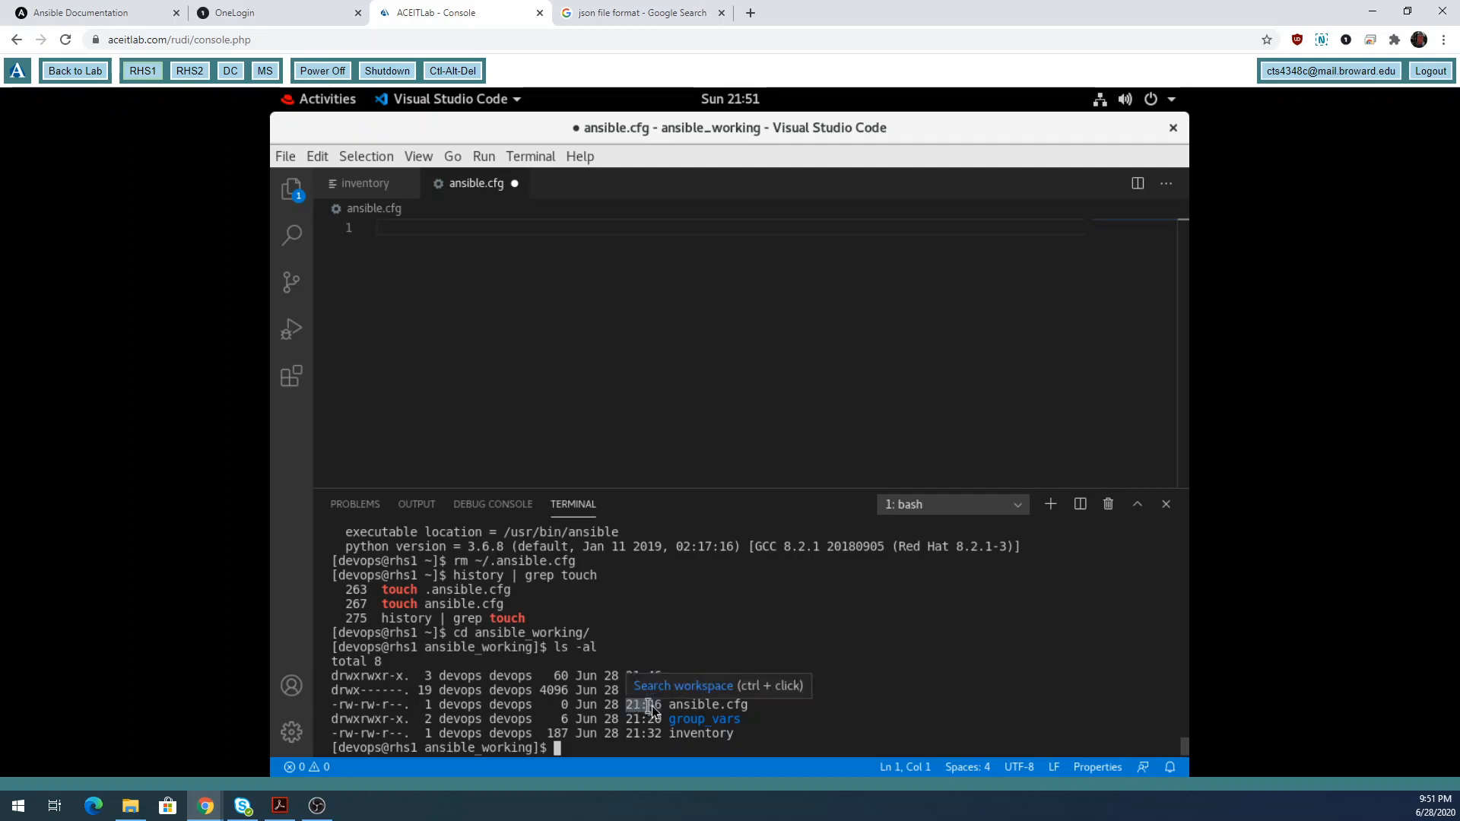
{"action": "left_click", "coordinate": [656, 748]}
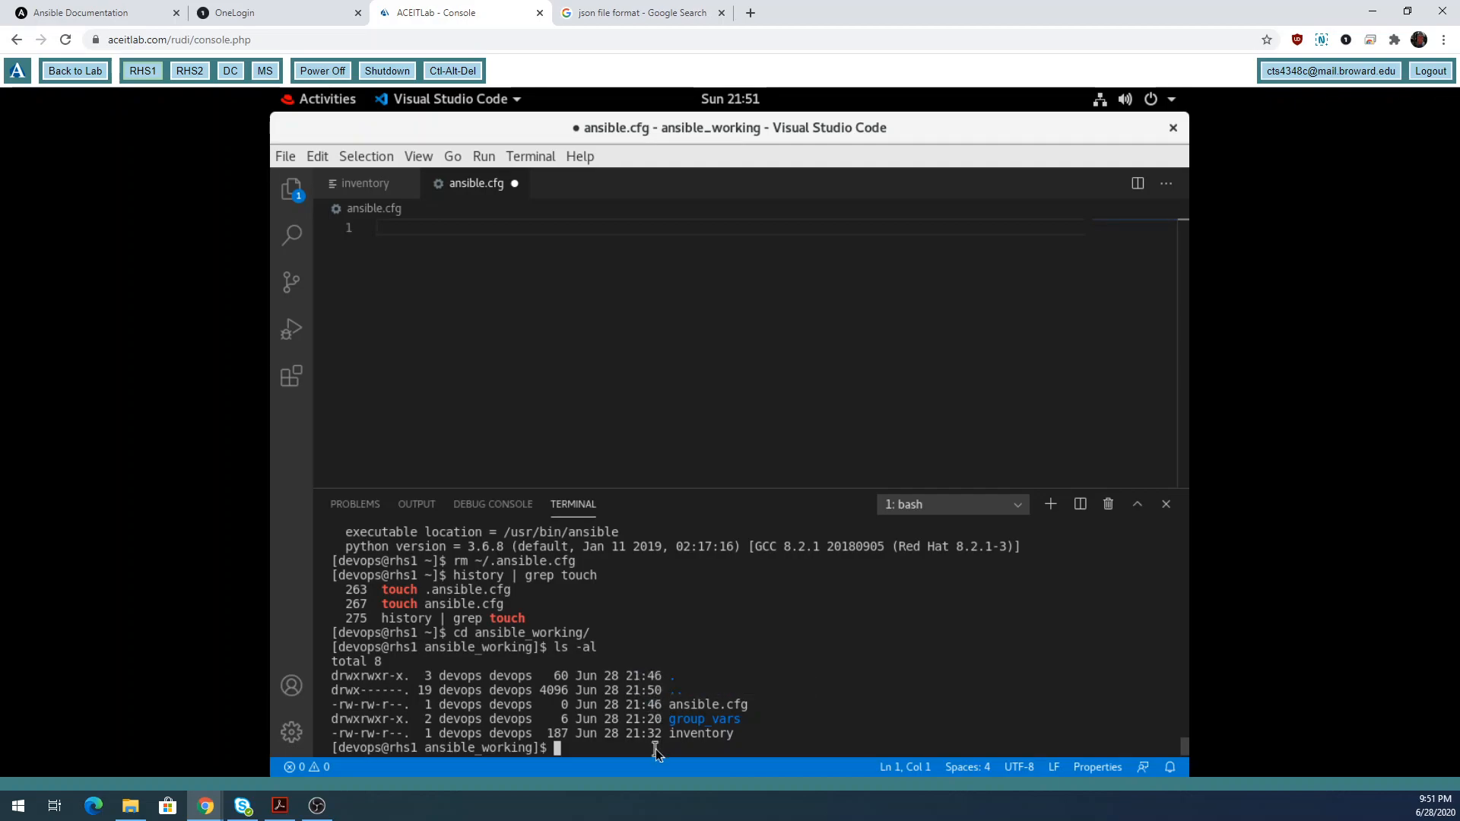
Touch ansible.cfg and confirm with ls -l that its timestamp is now Jun 28 21:51.
{"action": "type", "text": "touch ansible.cfg"}
{"action": "key", "text": "Return"}
{"action": "type", "text": "ls -l"}
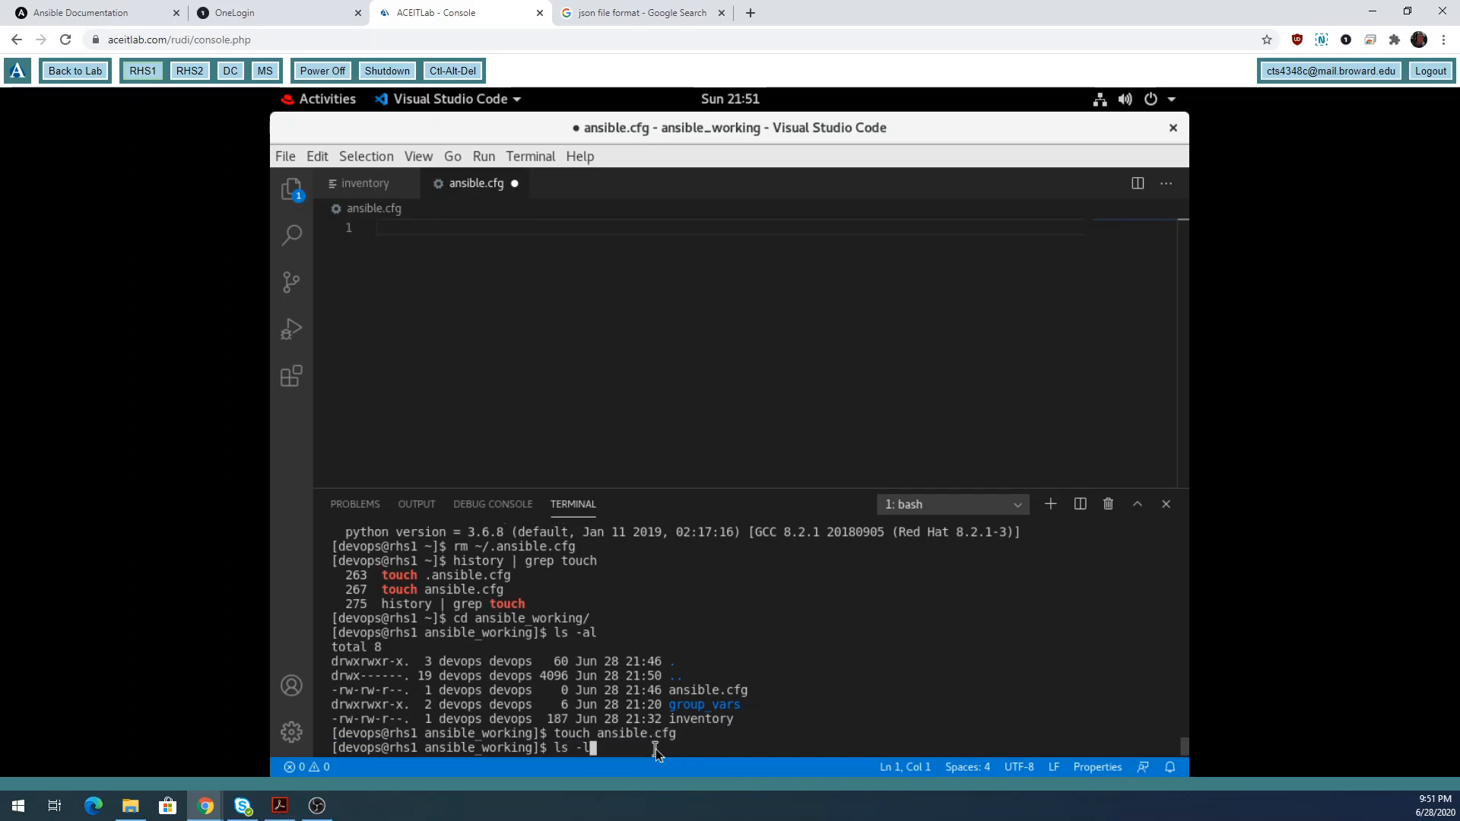
{"action": "key", "text": "Return"}
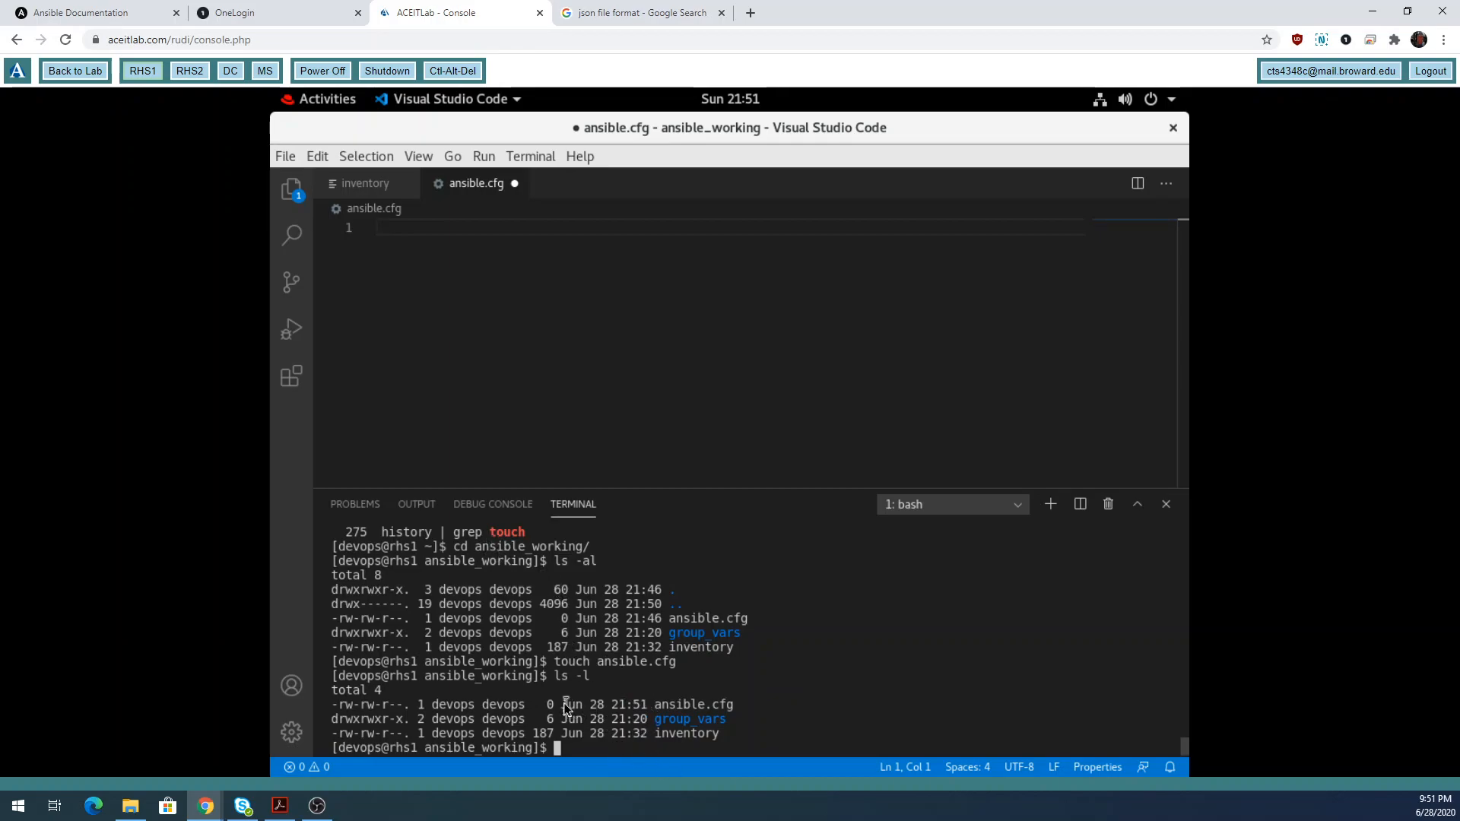
{"action": "left_click_drag", "start_coordinate": [562, 705], "coordinate": [647, 706]}
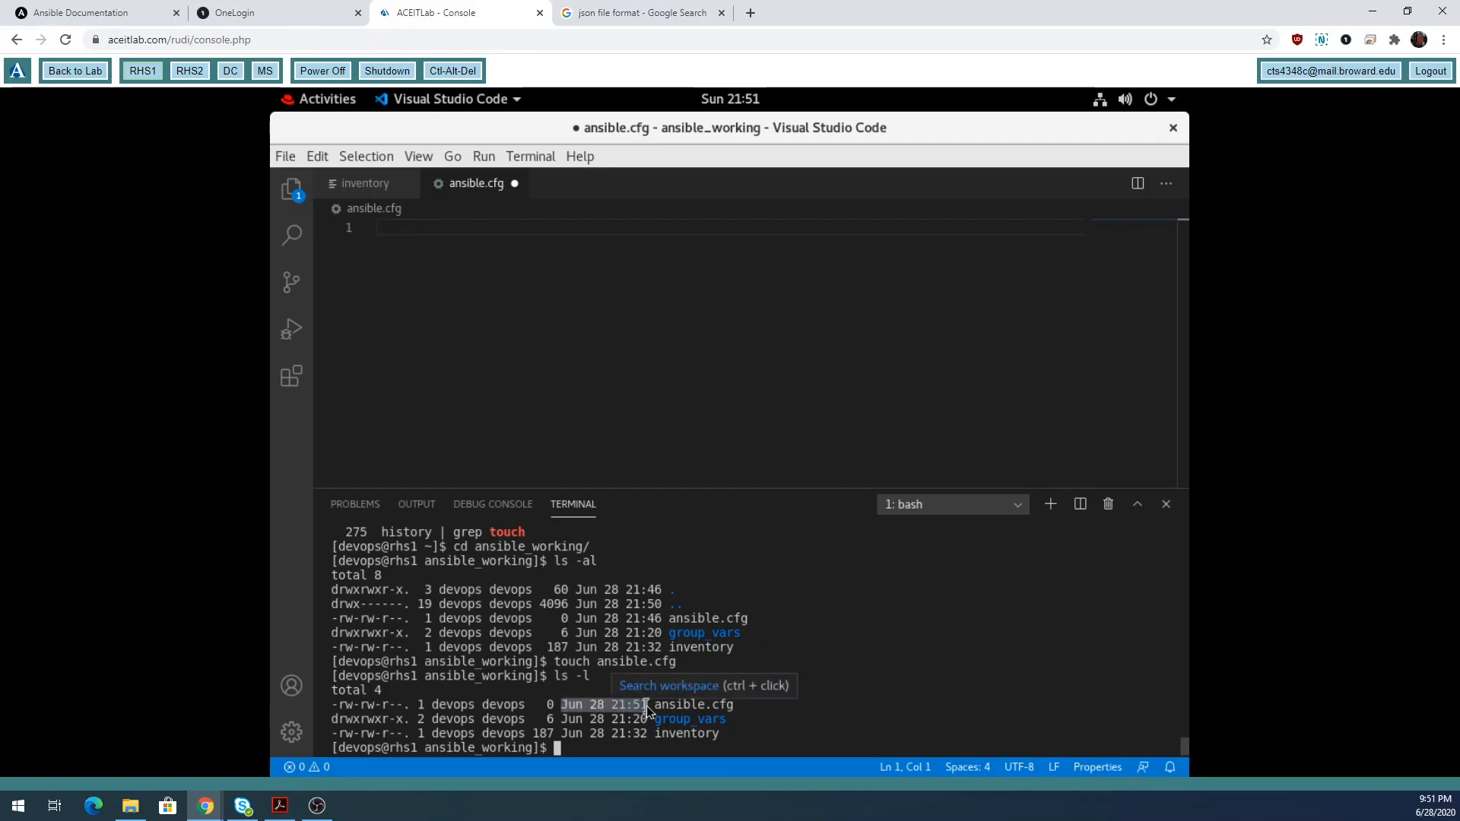
{"action": "left_click", "coordinate": [632, 752]}
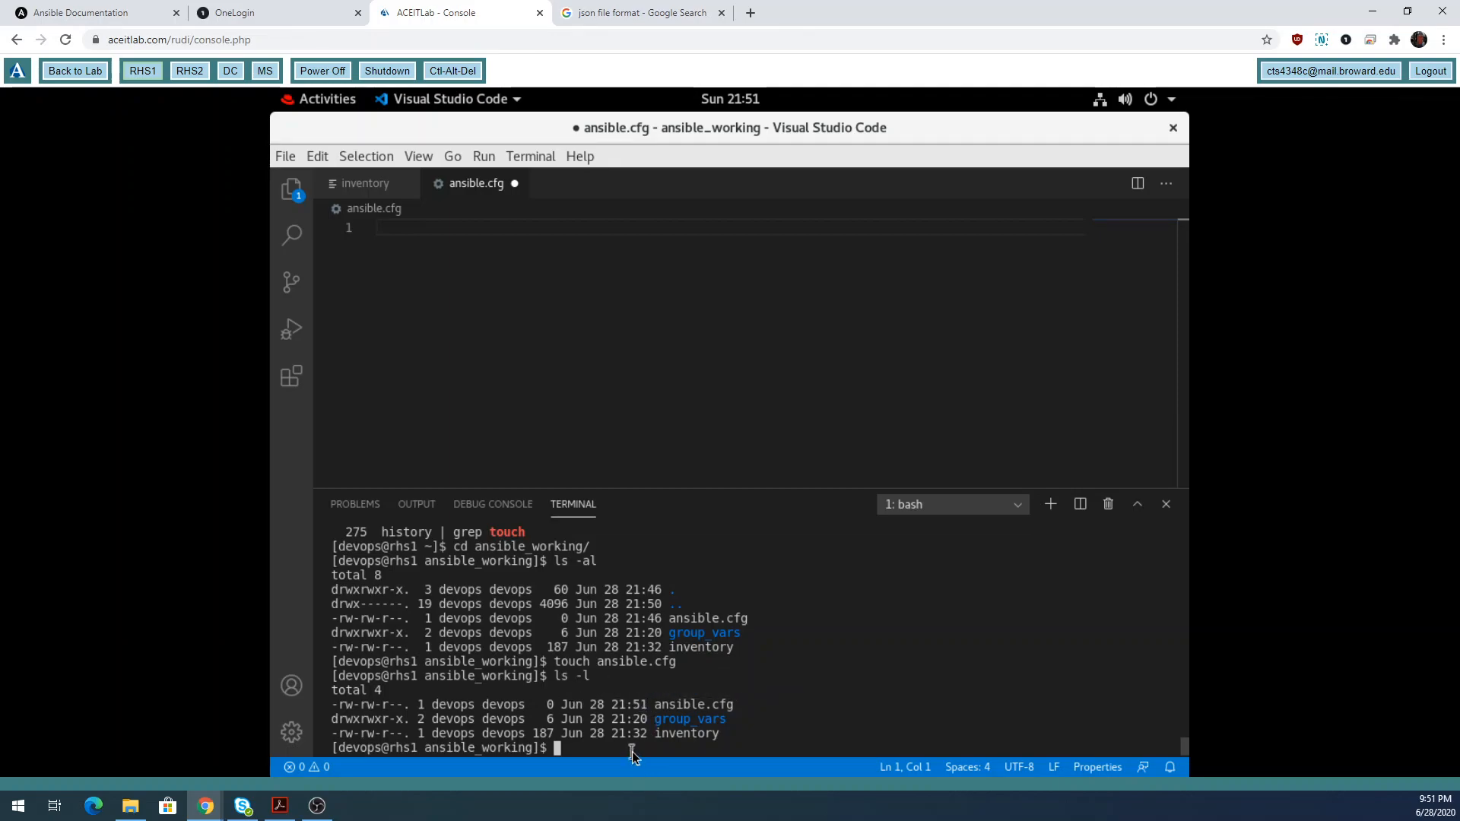
Create an empty test file nothere.txt with touch and list the folder to show it.
{"action": "type", "text": "touch nothere.txt"}
{"action": "key", "text": "Return"}
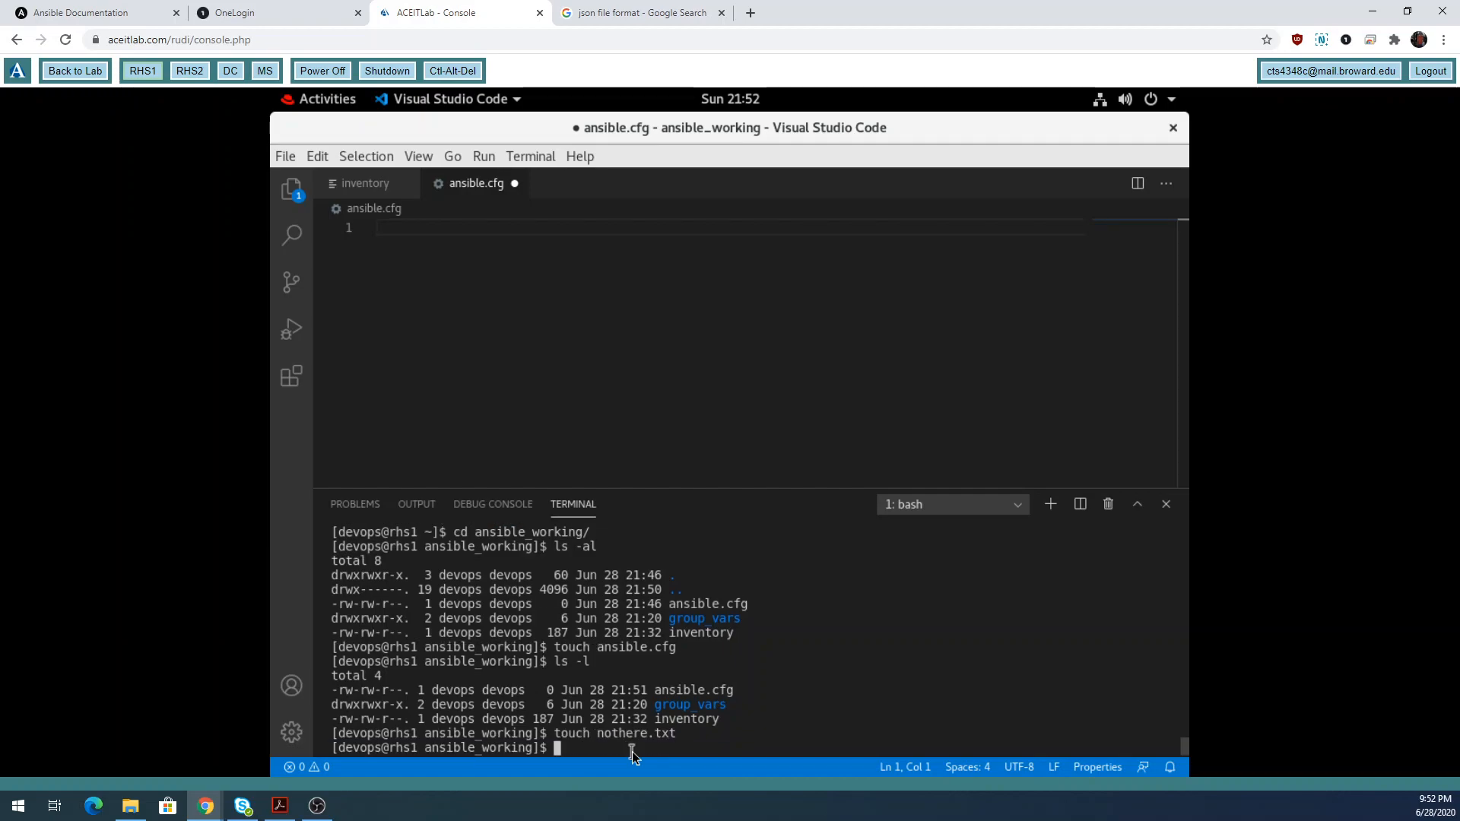
{"action": "type", "text": "ls -l"}
{"action": "key", "text": "Return"}
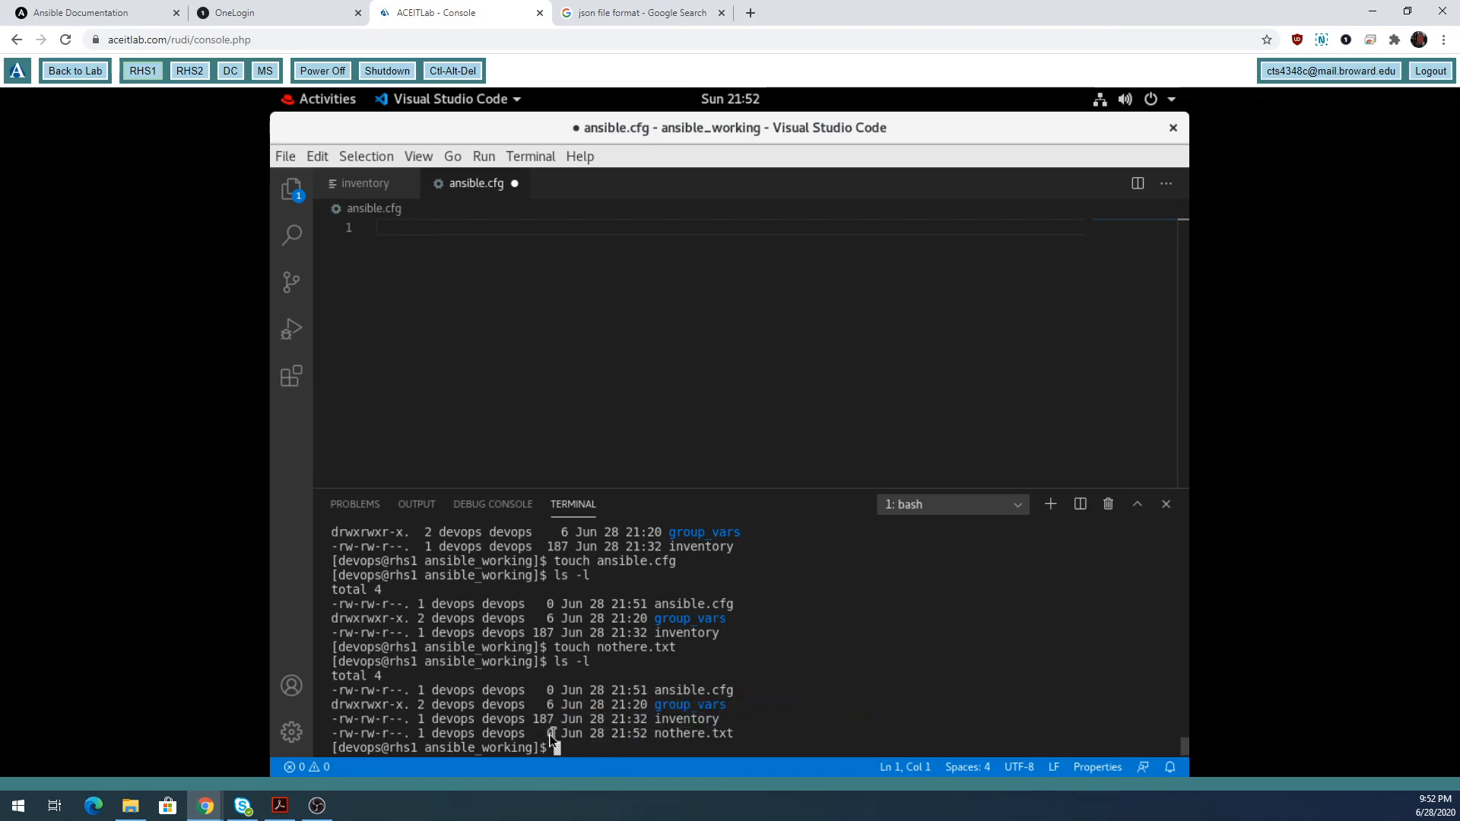
Delete nothere.txt with rm and check the ansible_working files in the Explorer sidebar.
{"action": "type", "text": "r"}
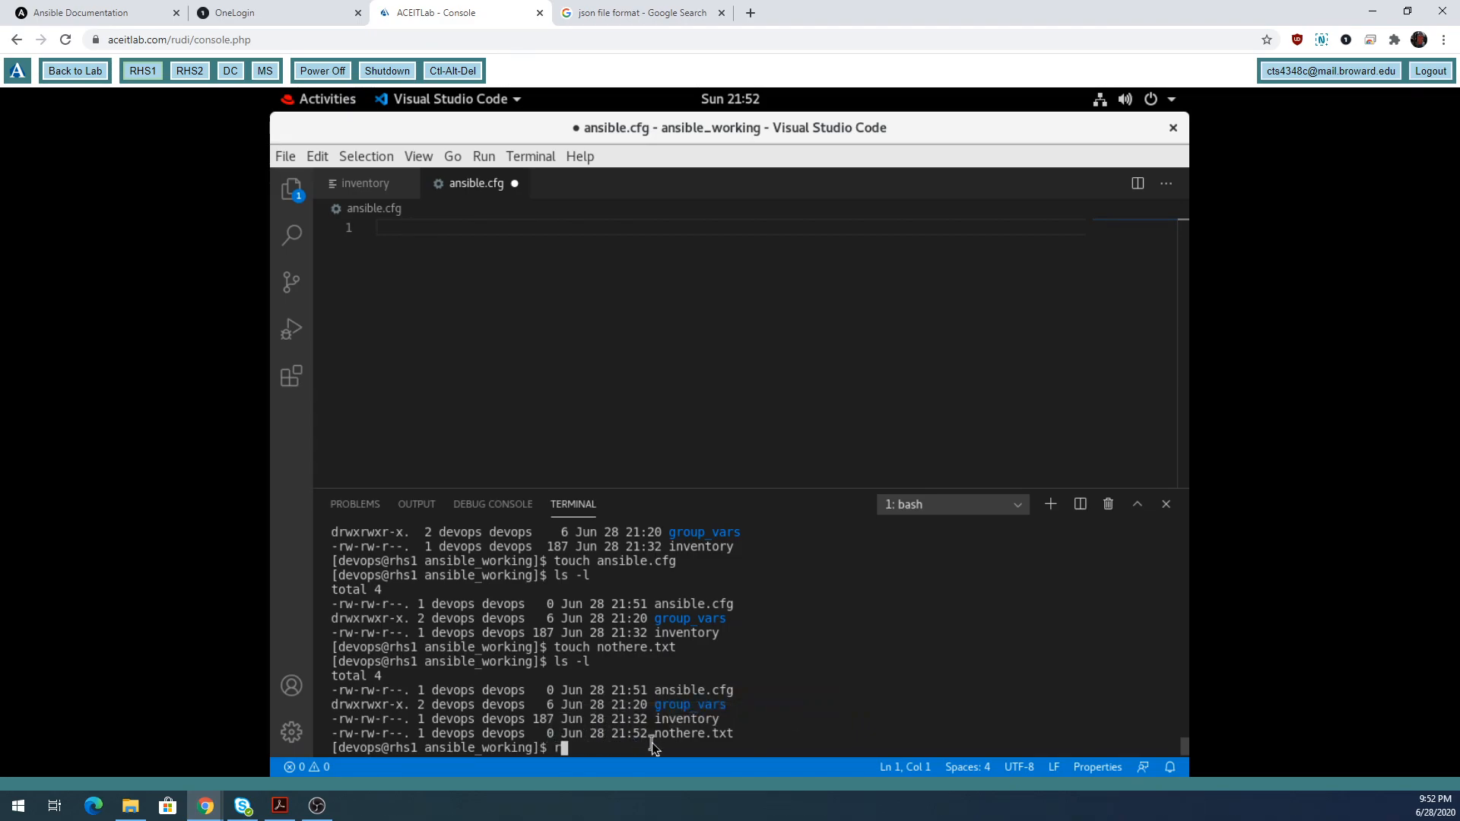
{"action": "type", "text": "m nothere.txt"}
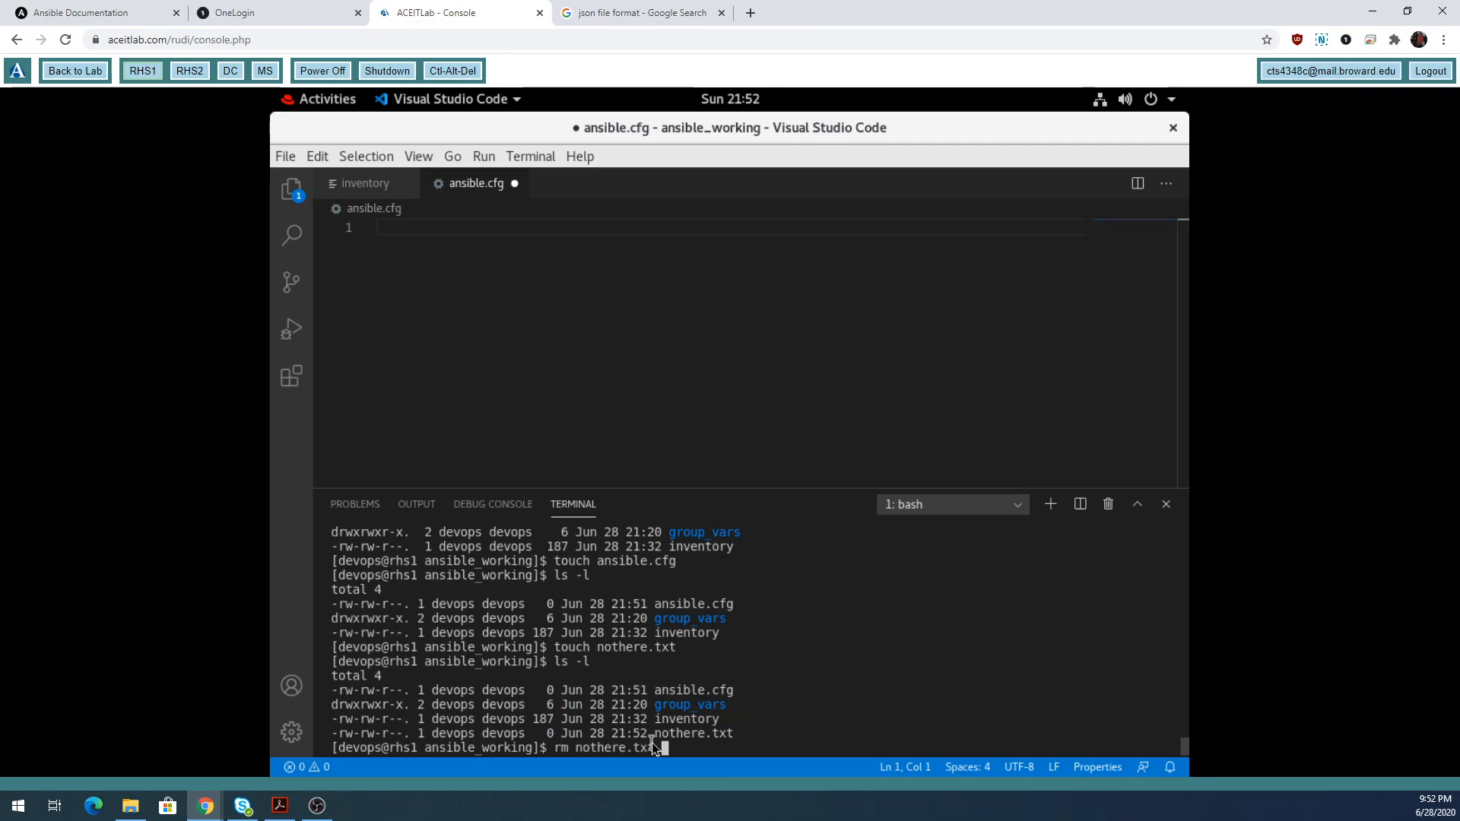
{"action": "key", "text": "Return"}
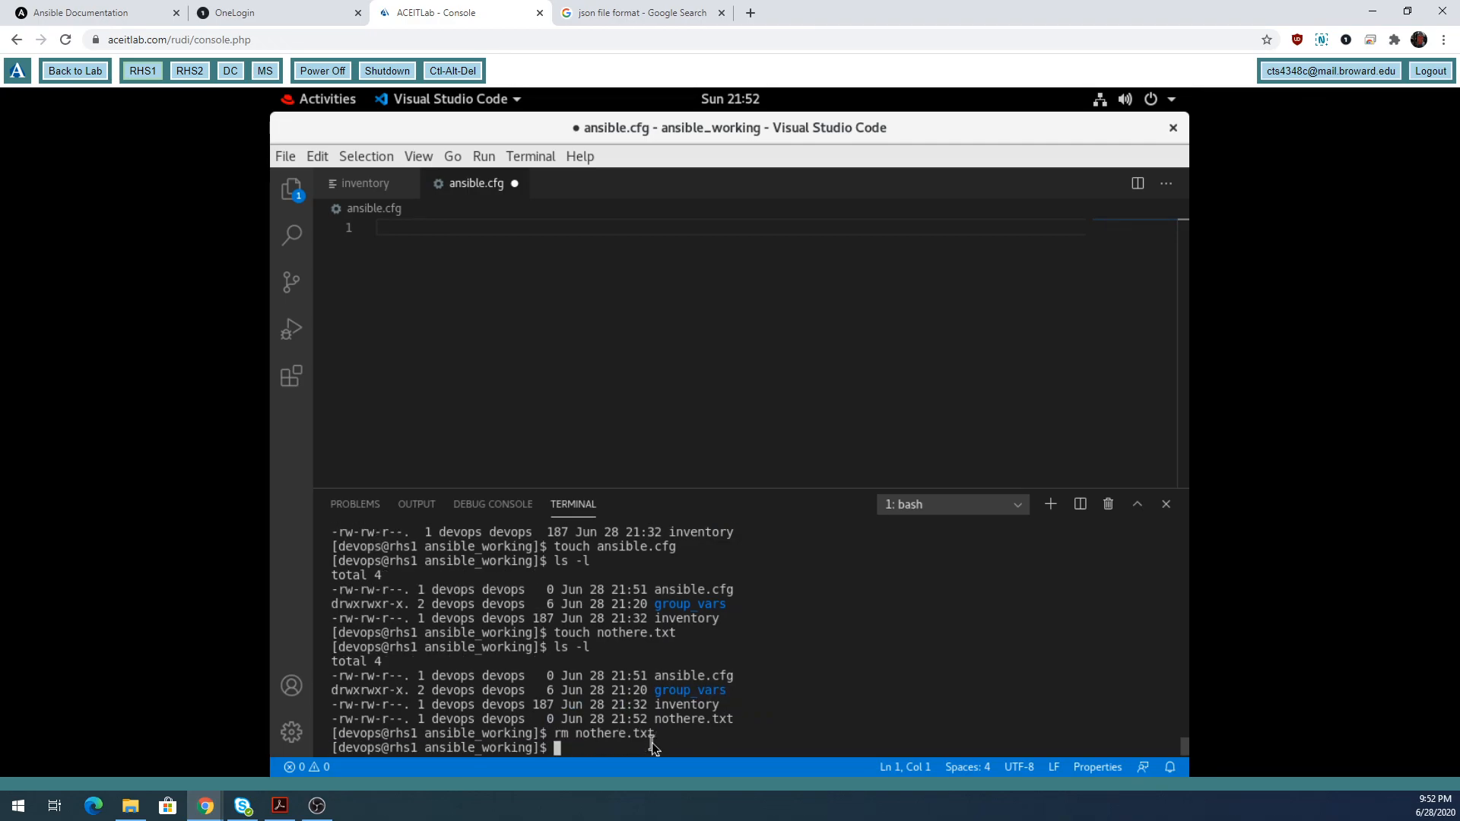
{"action": "left_click", "coordinate": [291, 191]}
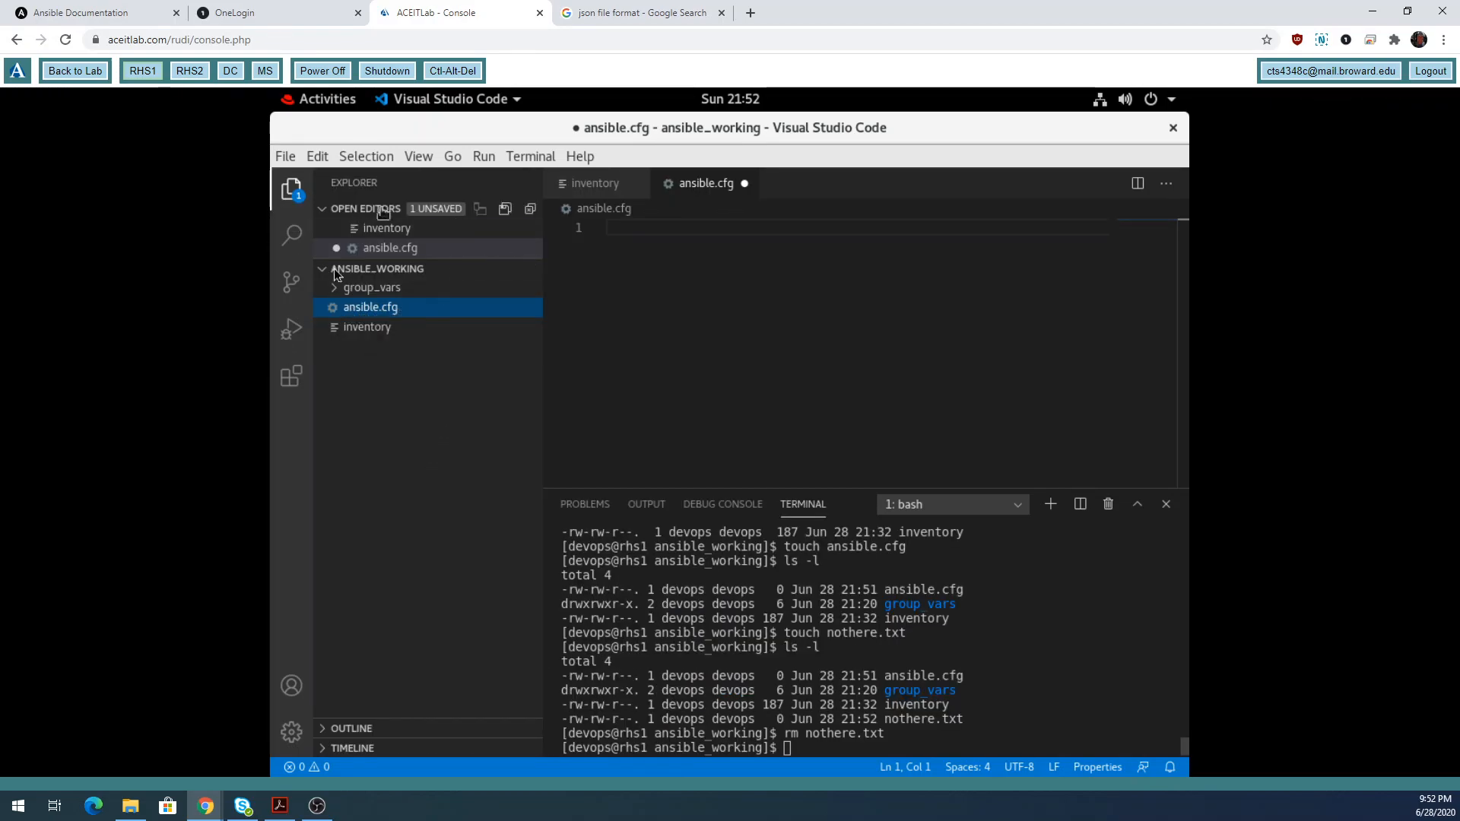
{"action": "left_click", "coordinate": [291, 192]}
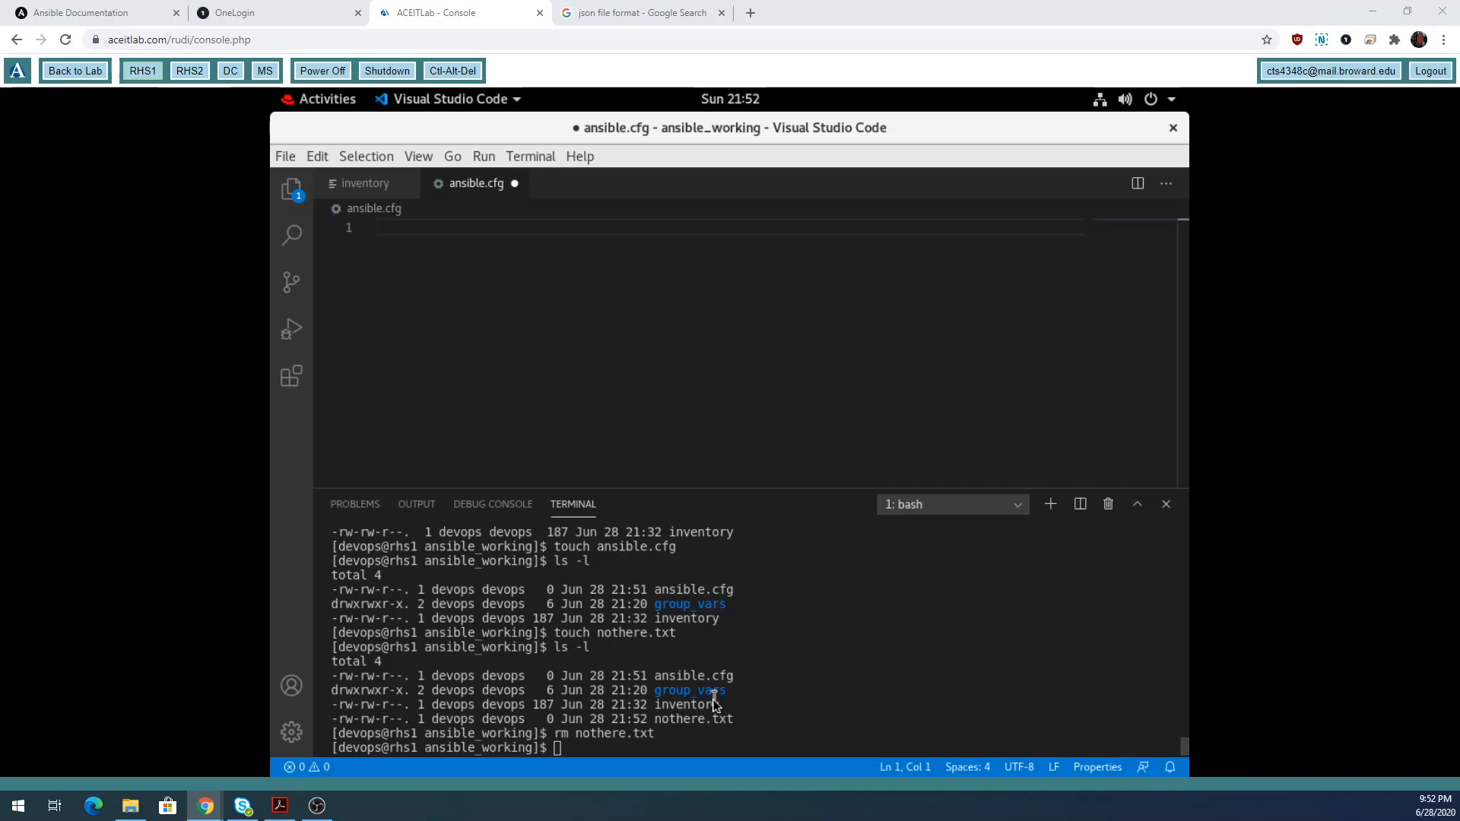
Print the system-wide /etc/ansible/ansible.cfg with cat, using Tab completion for the path.
{"action": "left_click", "coordinate": [707, 748]}
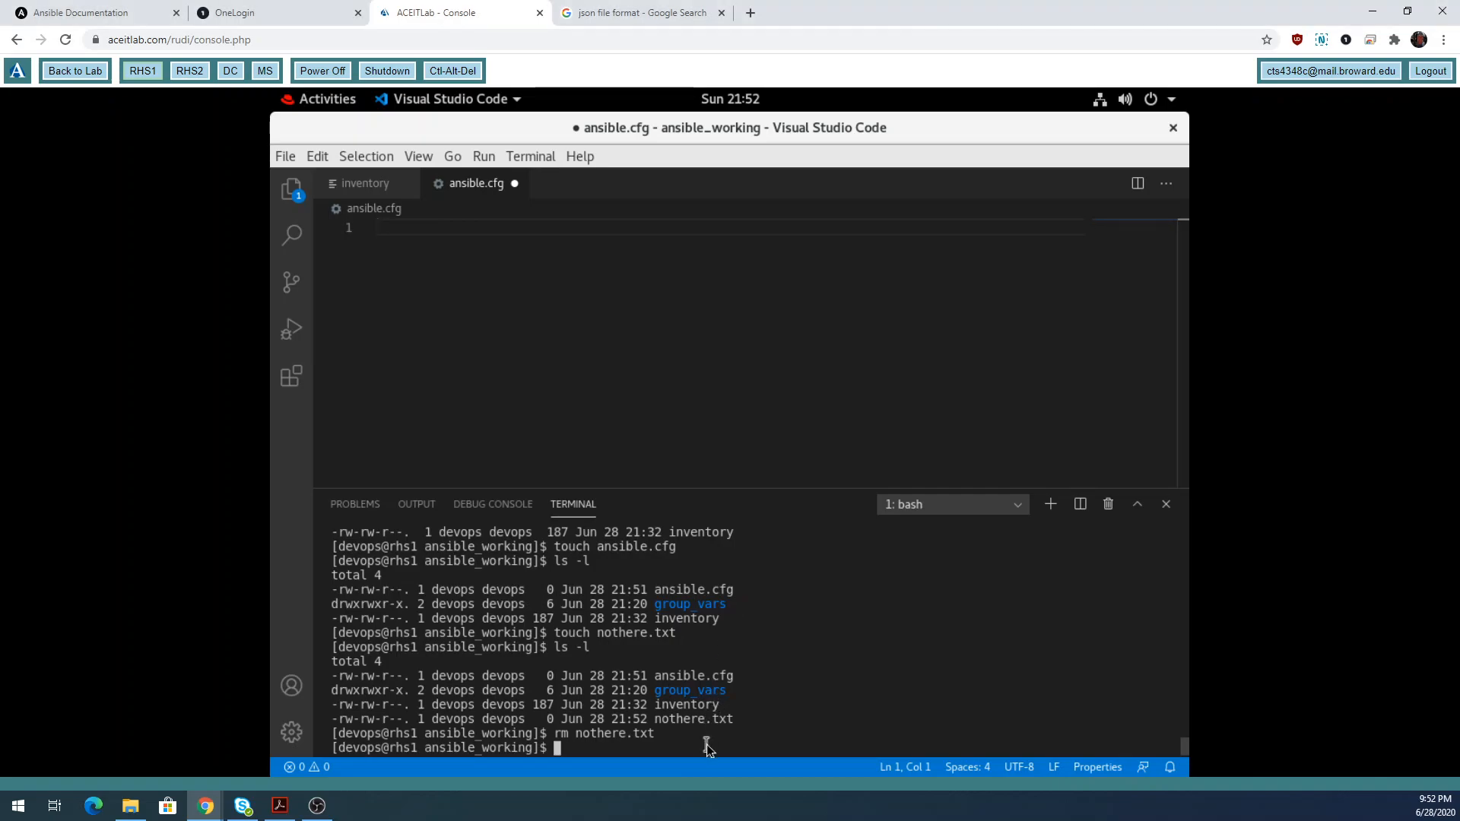
{"action": "type", "text": "cat /etc/ansi"}
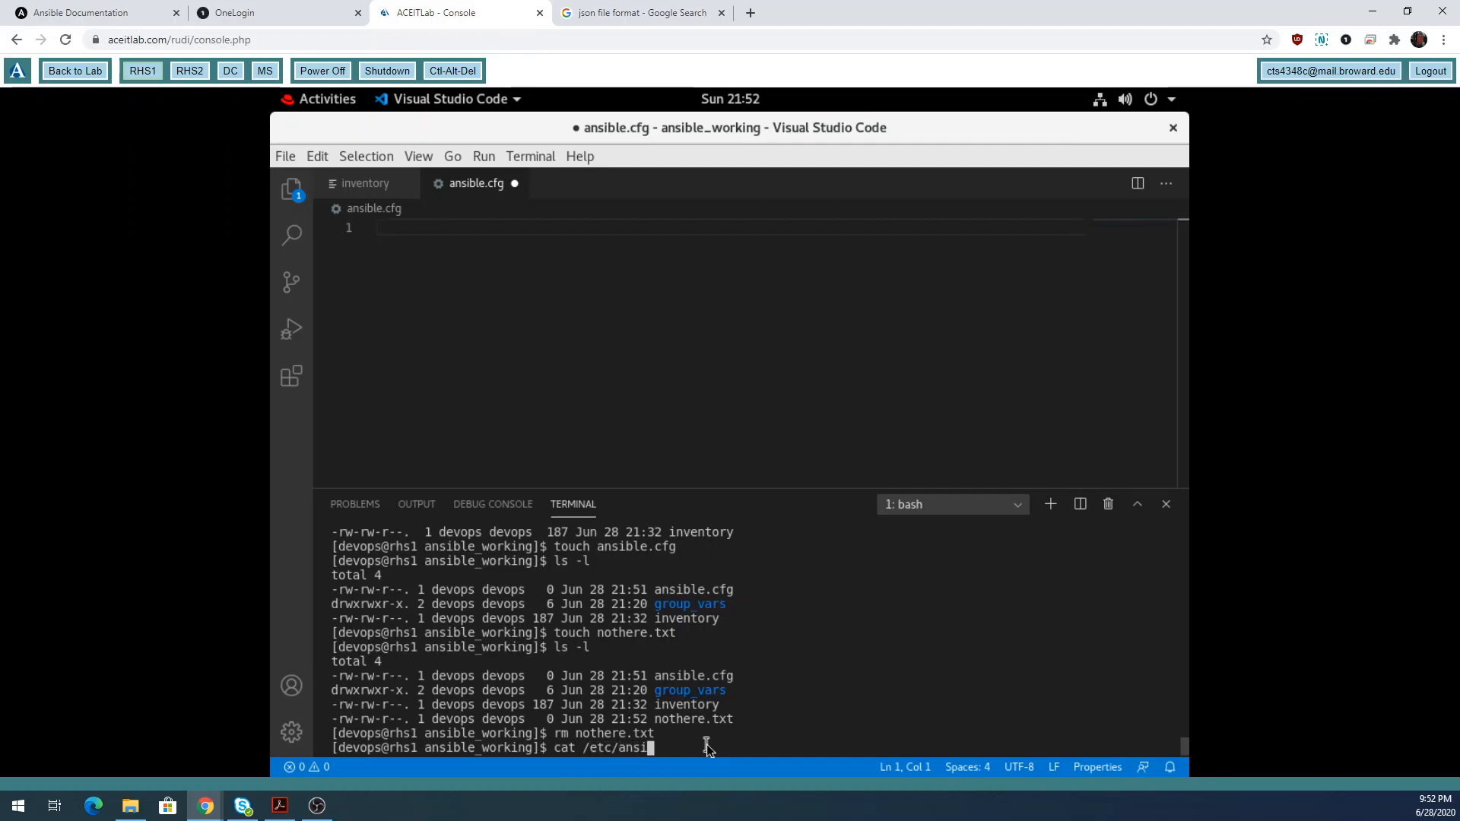
{"action": "key", "text": "Tab"}
{"action": "type", "text": "a"}
{"action": "key", "text": "Tab"}
{"action": "key", "text": "Return"}
Pipe the cat output through grep to search for the [default] header.
{"action": "key", "text": "Up"}
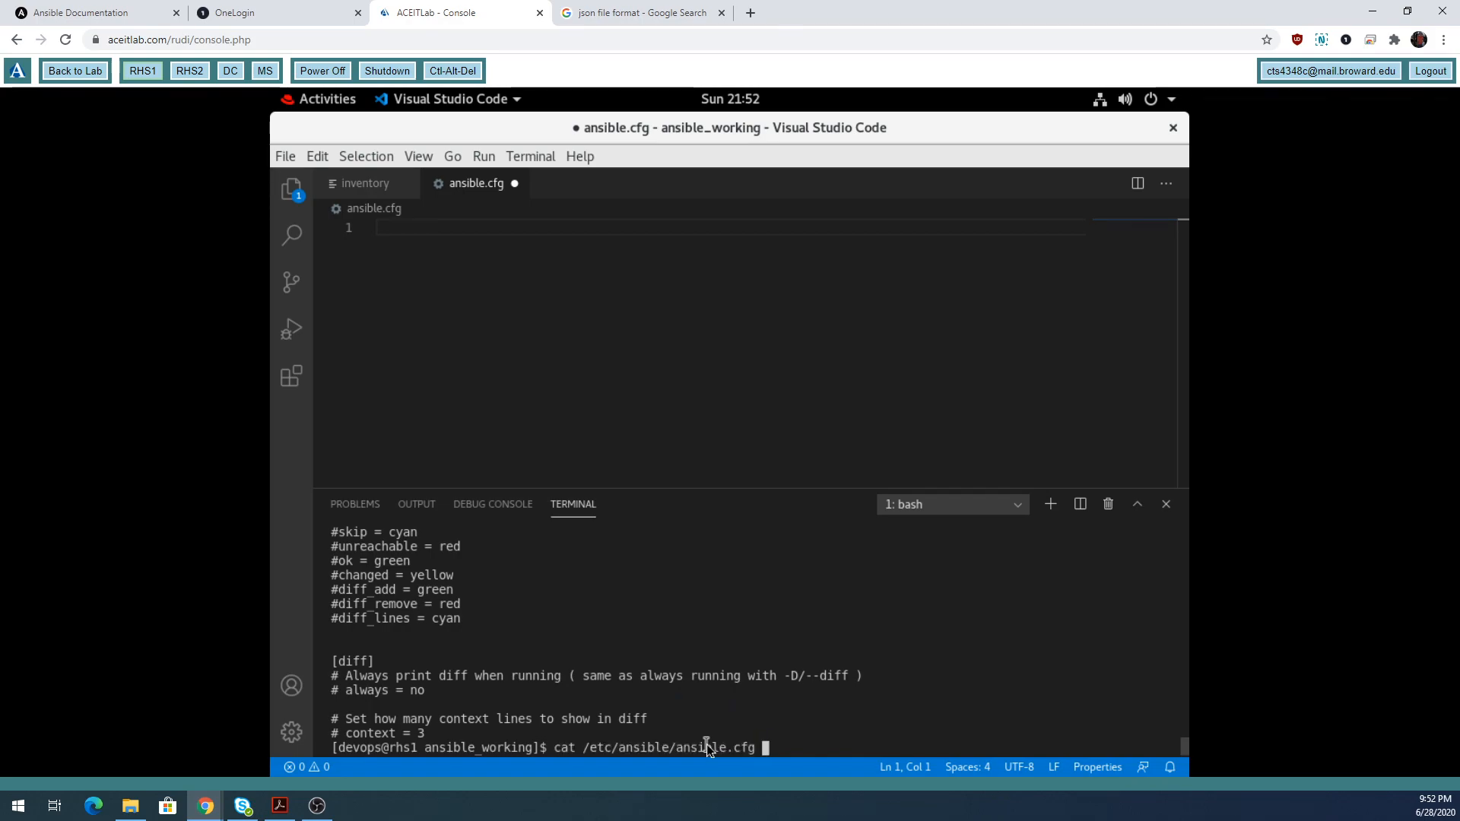
{"action": "type", "text": "| grep ["}
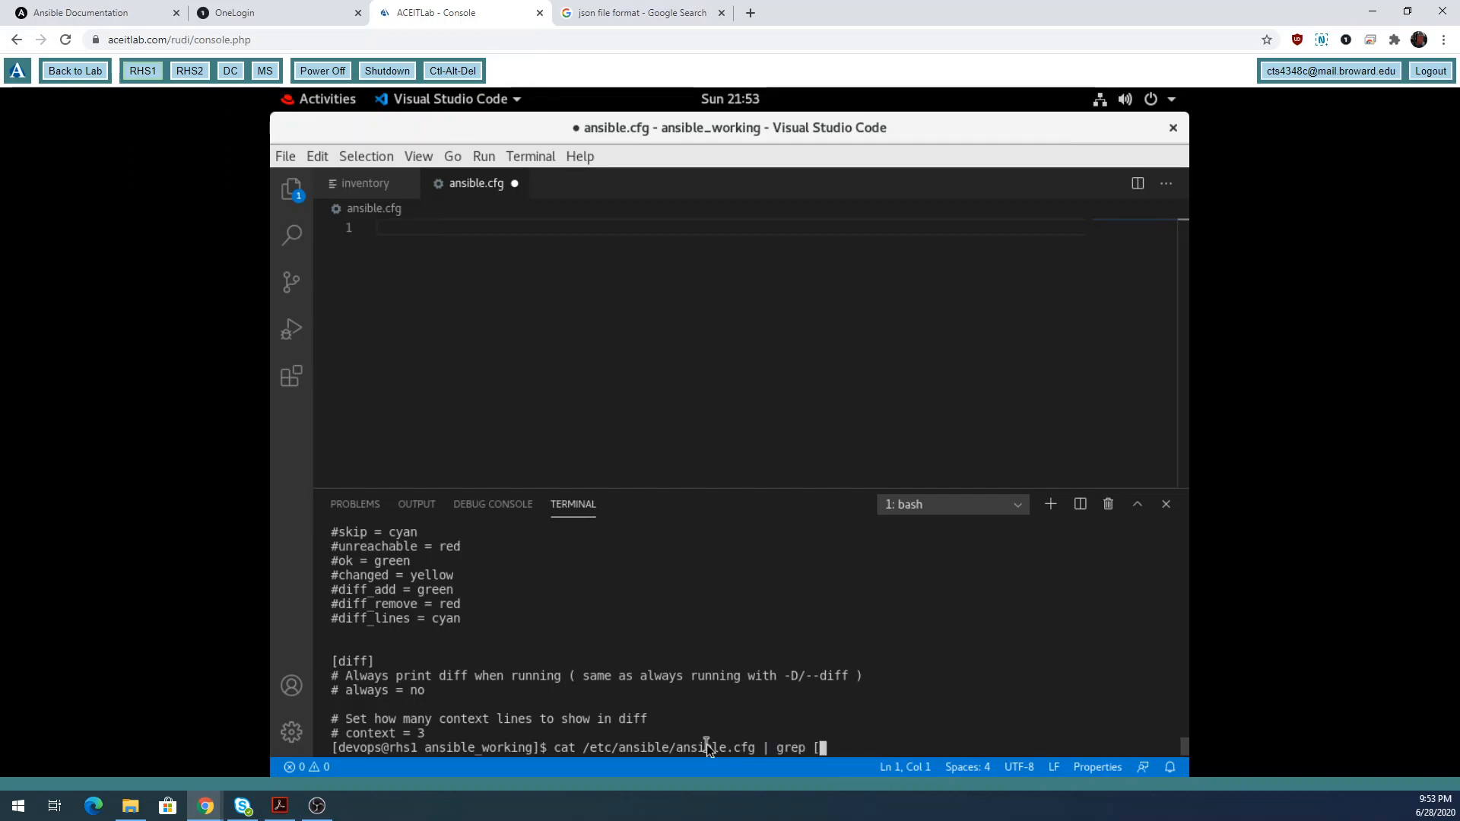
{"action": "type", "text": "default'"}
{"action": "key", "text": "BackSpace"}
{"action": "type", "text": "]"}
{"action": "key", "text": "Return"}
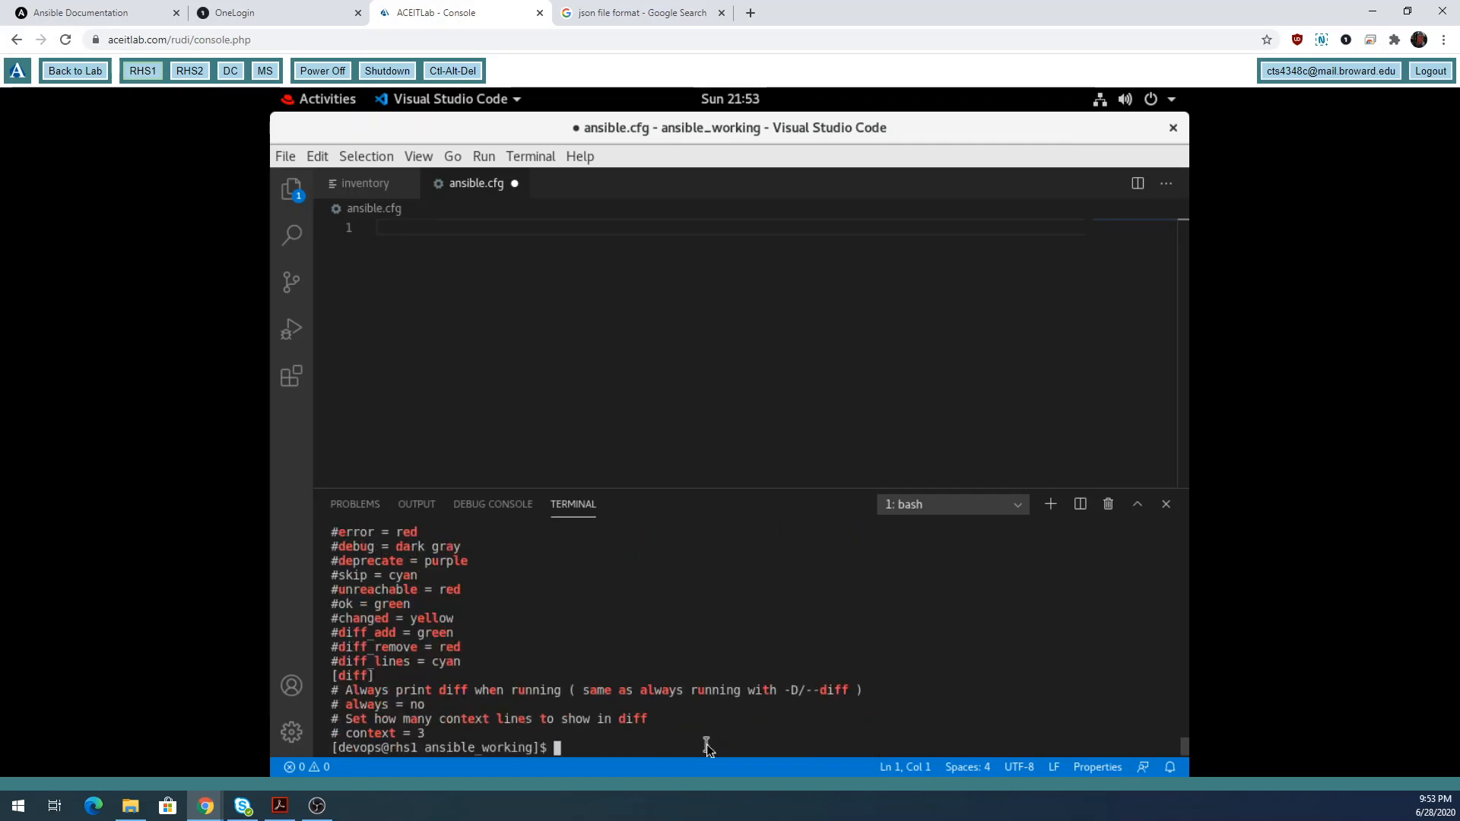
Rerun the search as grep default and select the [defaults] line at the top of the output.
{"action": "key", "text": "Up"}
{"action": "key", "text": "BackSpace"}
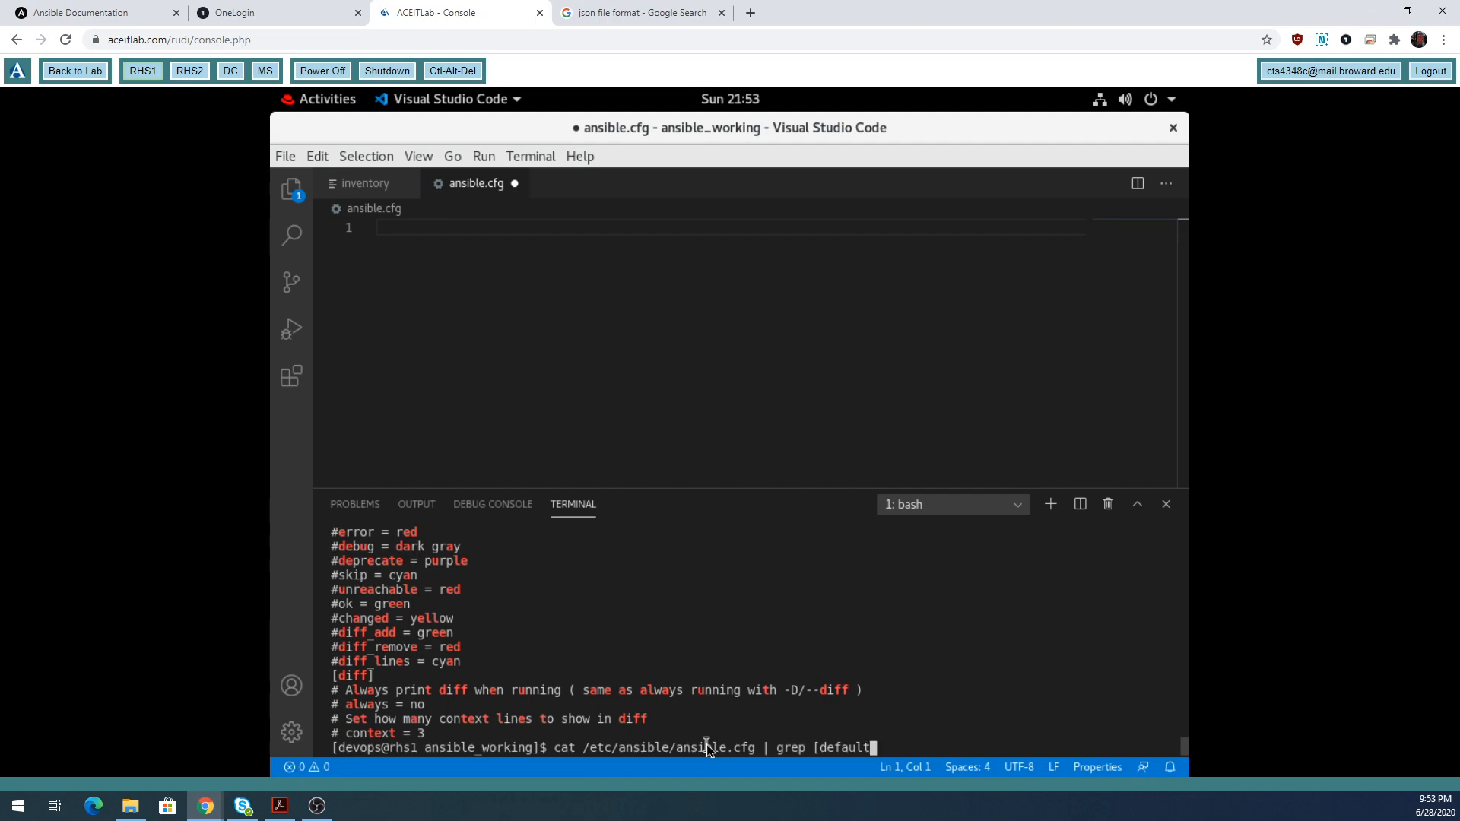
{"action": "key", "text": "BackSpace"}
{"action": "key", "text": "BackSpace"}
{"action": "key", "text": "BackSpace"}
{"action": "key", "text": "BackSpace"}
{"action": "key", "text": "BackSpace"}
{"action": "key", "text": "BackSpace"}
{"action": "key", "text": "BackSpace"}
{"action": "key", "text": "BackSpace"}
{"action": "type", "text": "default"}
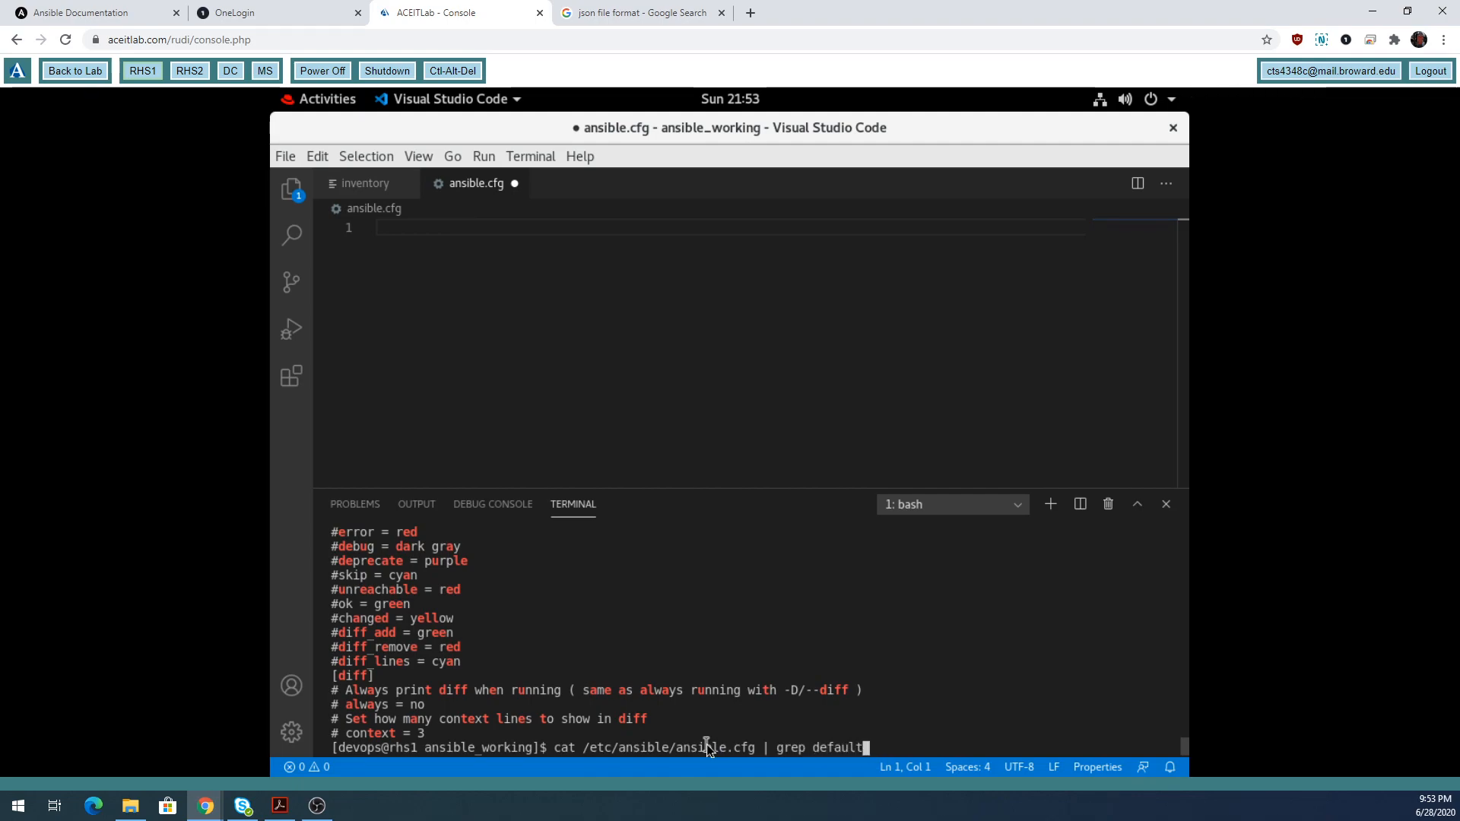
{"action": "key", "text": "Return"}
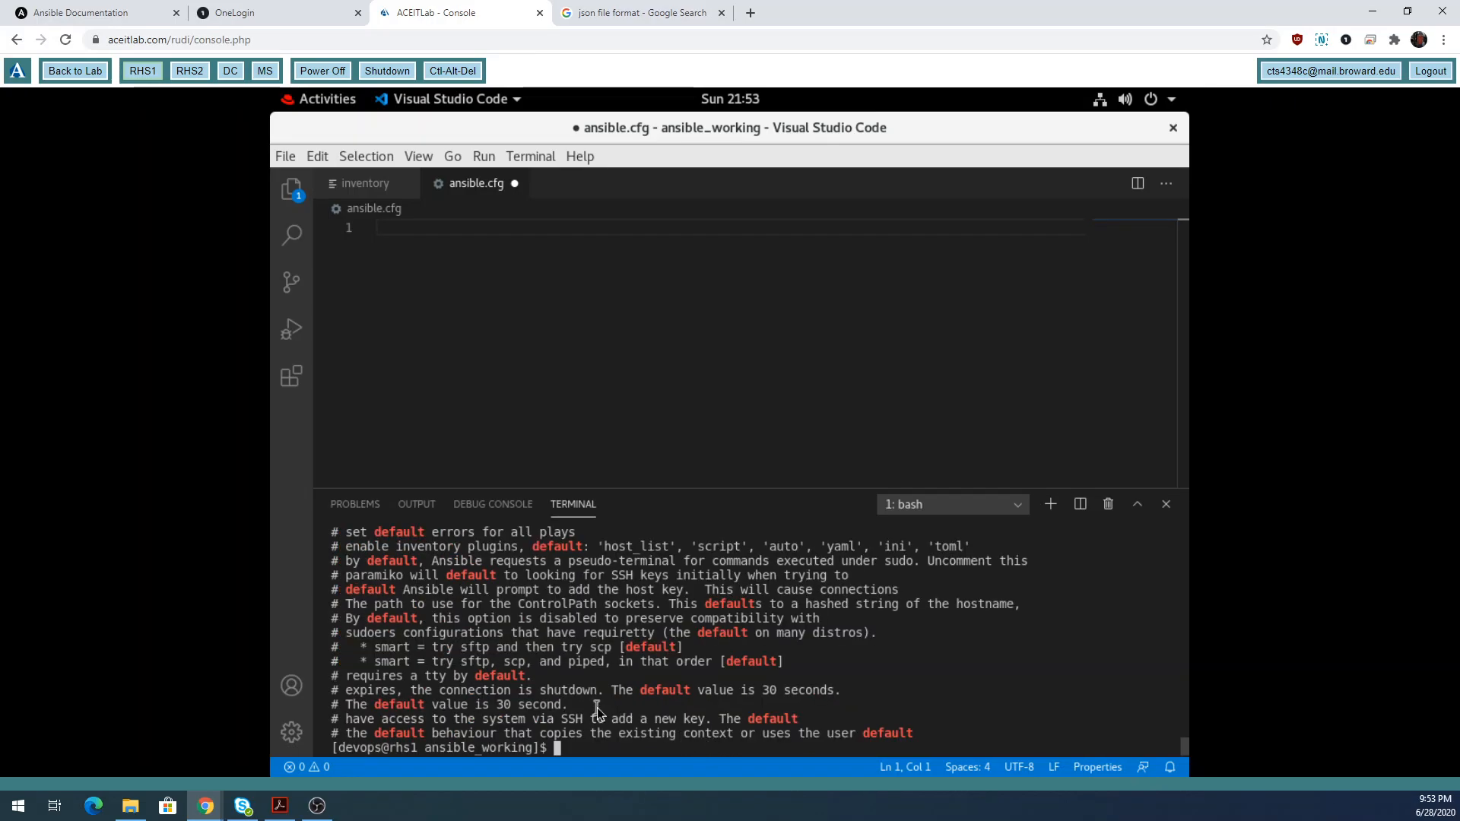
{"action": "scroll", "coordinate": [597, 712], "scroll_direction": "up", "scroll_amount": 6}
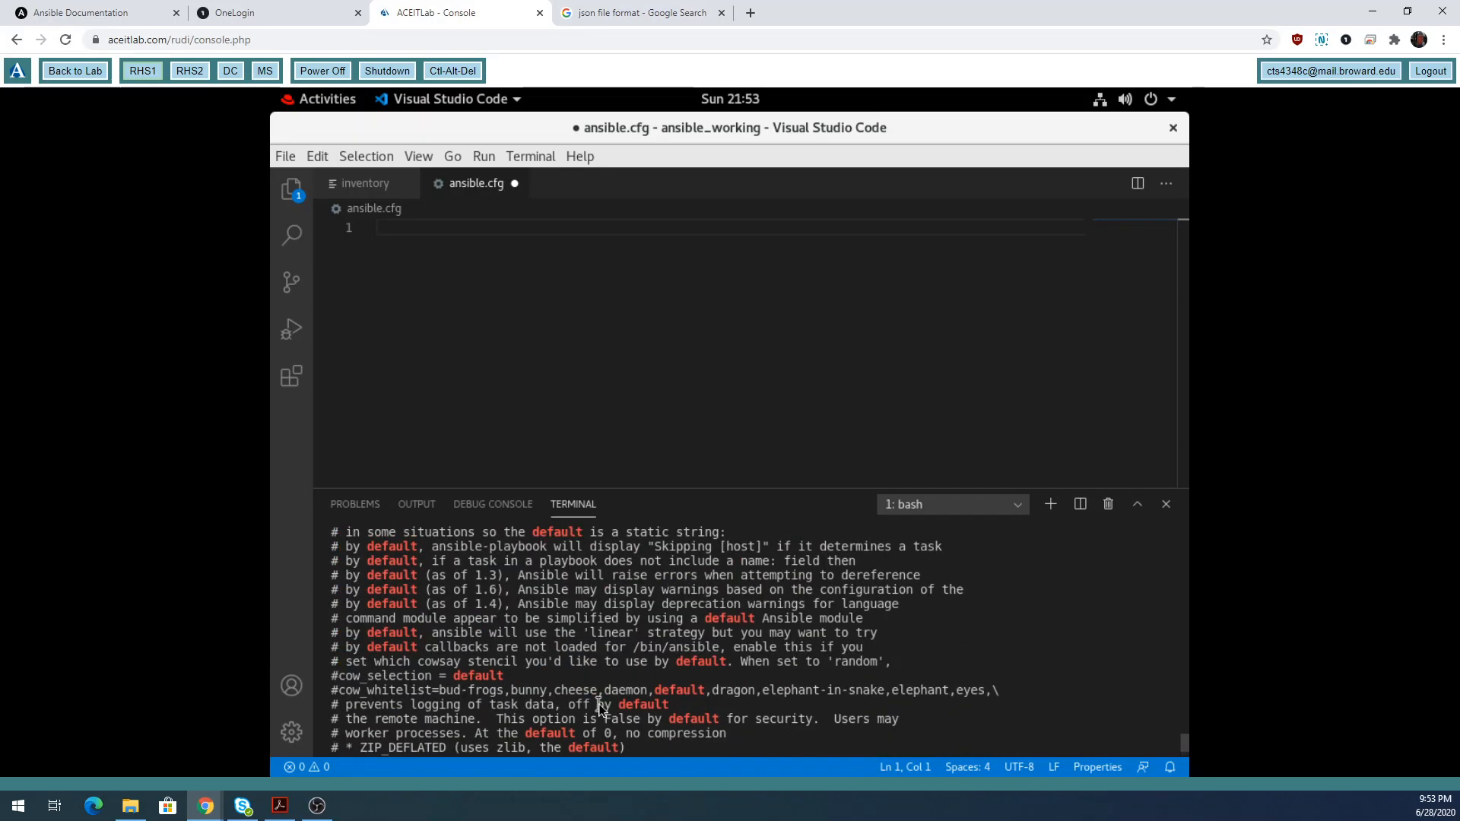
{"action": "scroll", "coordinate": [598, 709], "scroll_direction": "up", "scroll_amount": 2}
{"action": "scroll", "coordinate": [598, 708], "scroll_direction": "up", "scroll_amount": 6}
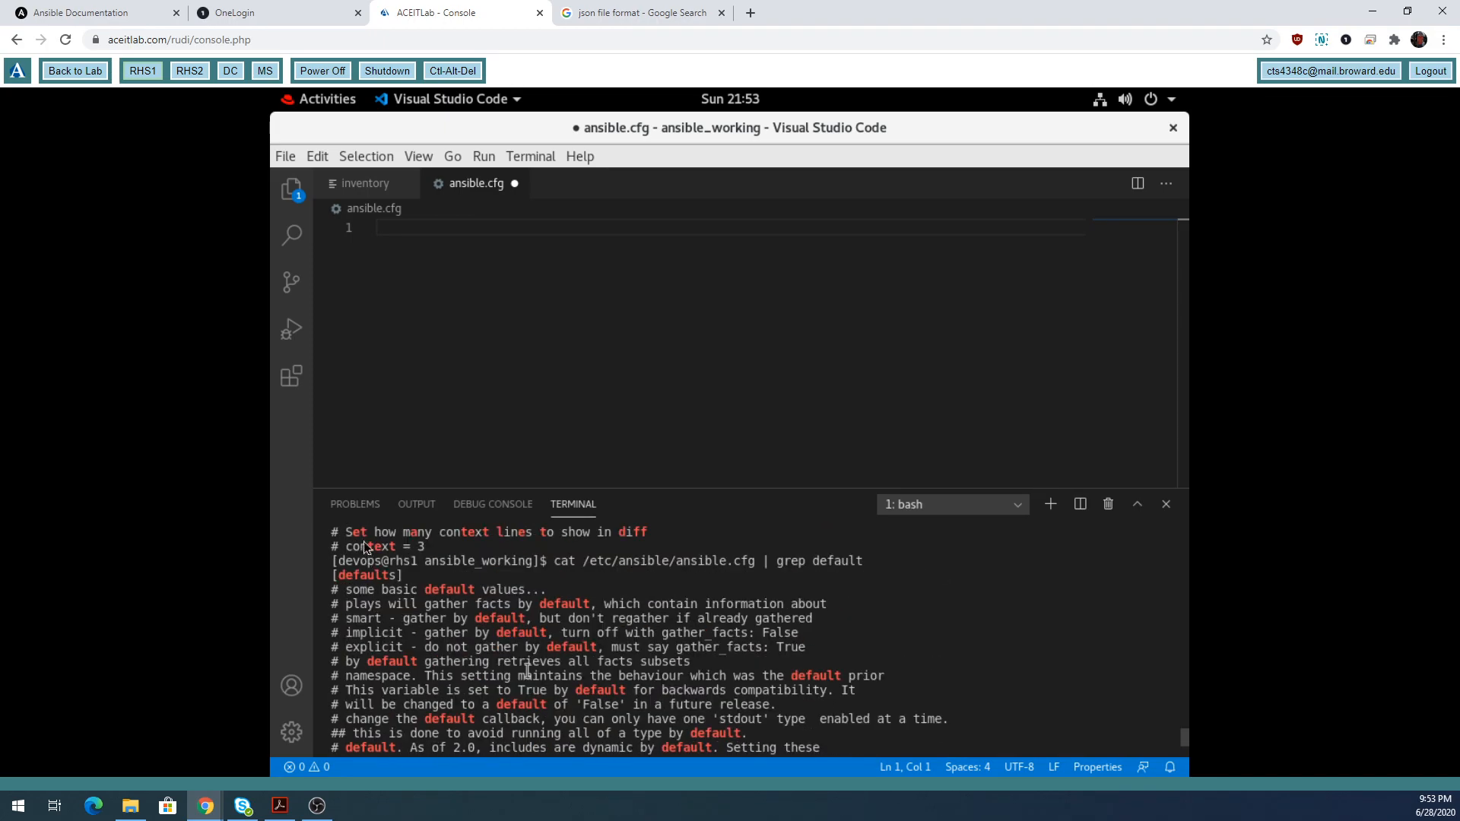
{"action": "left_click_drag", "start_coordinate": [406, 575], "coordinate": [333, 575]}
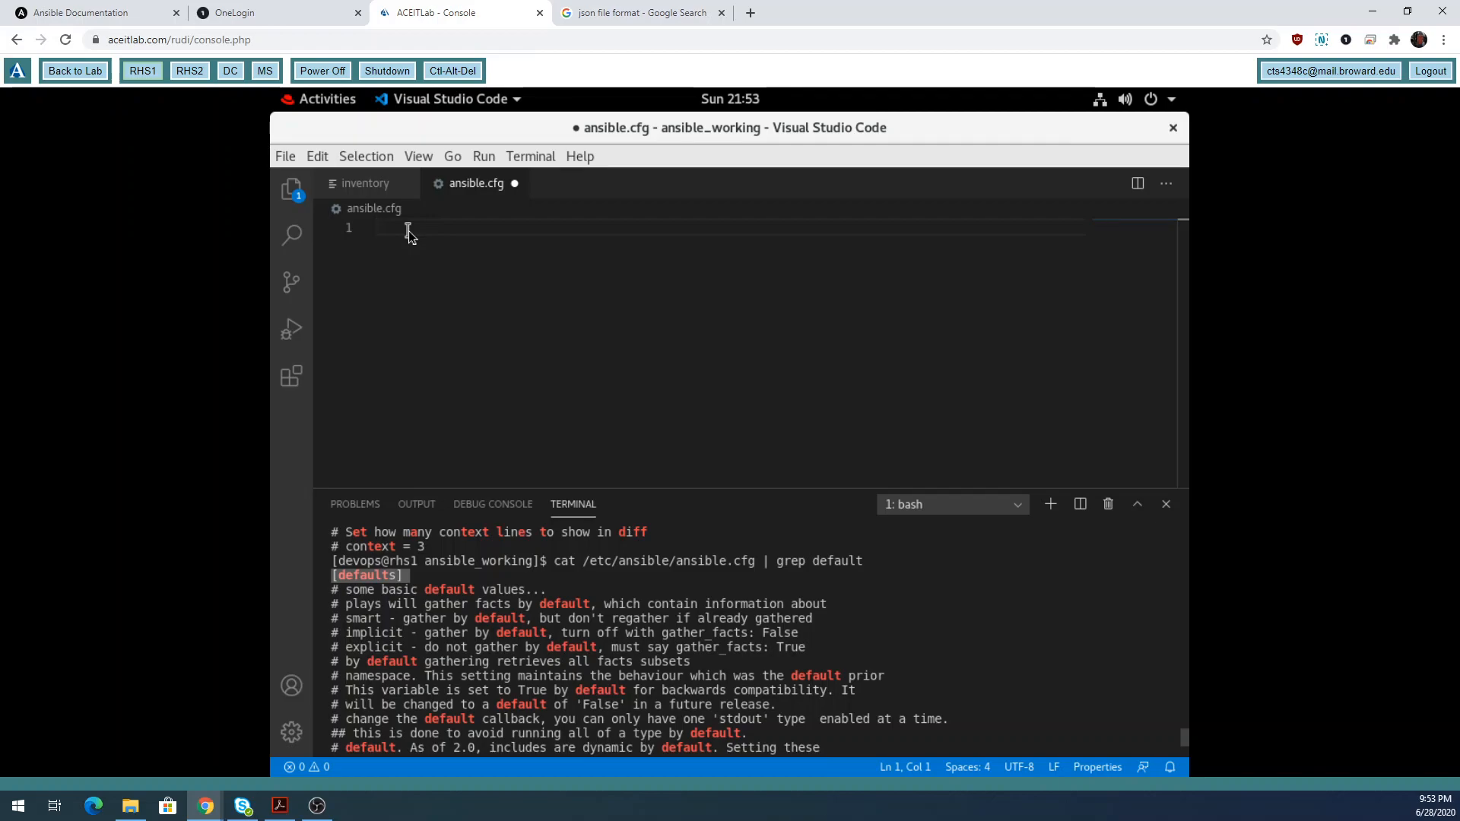
Type the [defaults] header on line 1 of ansible.cfg and open an empty line below it.
{"action": "type", "text": "[d"}
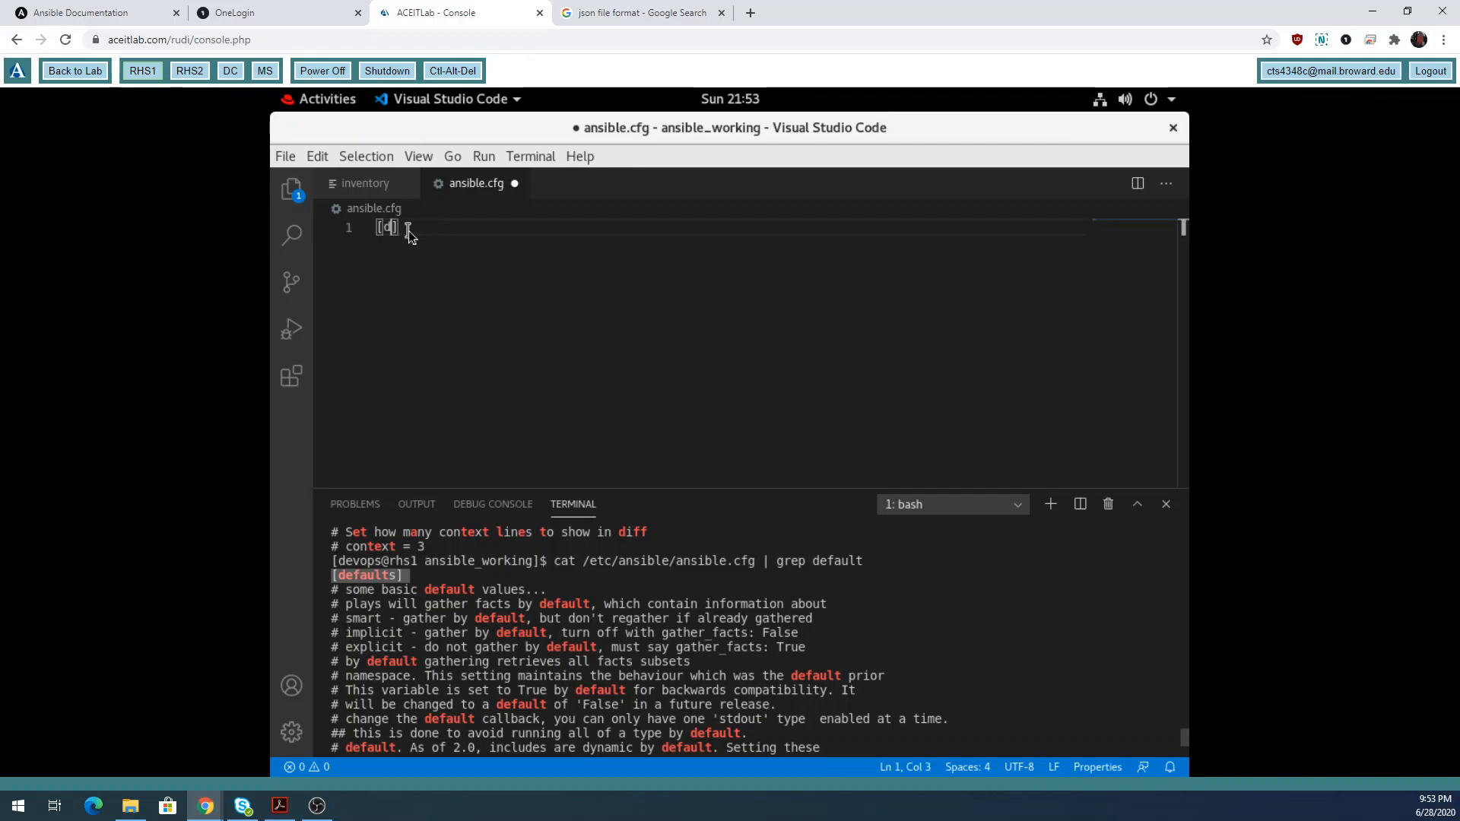
{"action": "type", "text": "efaults"}
{"action": "left_click", "coordinate": [481, 232]}
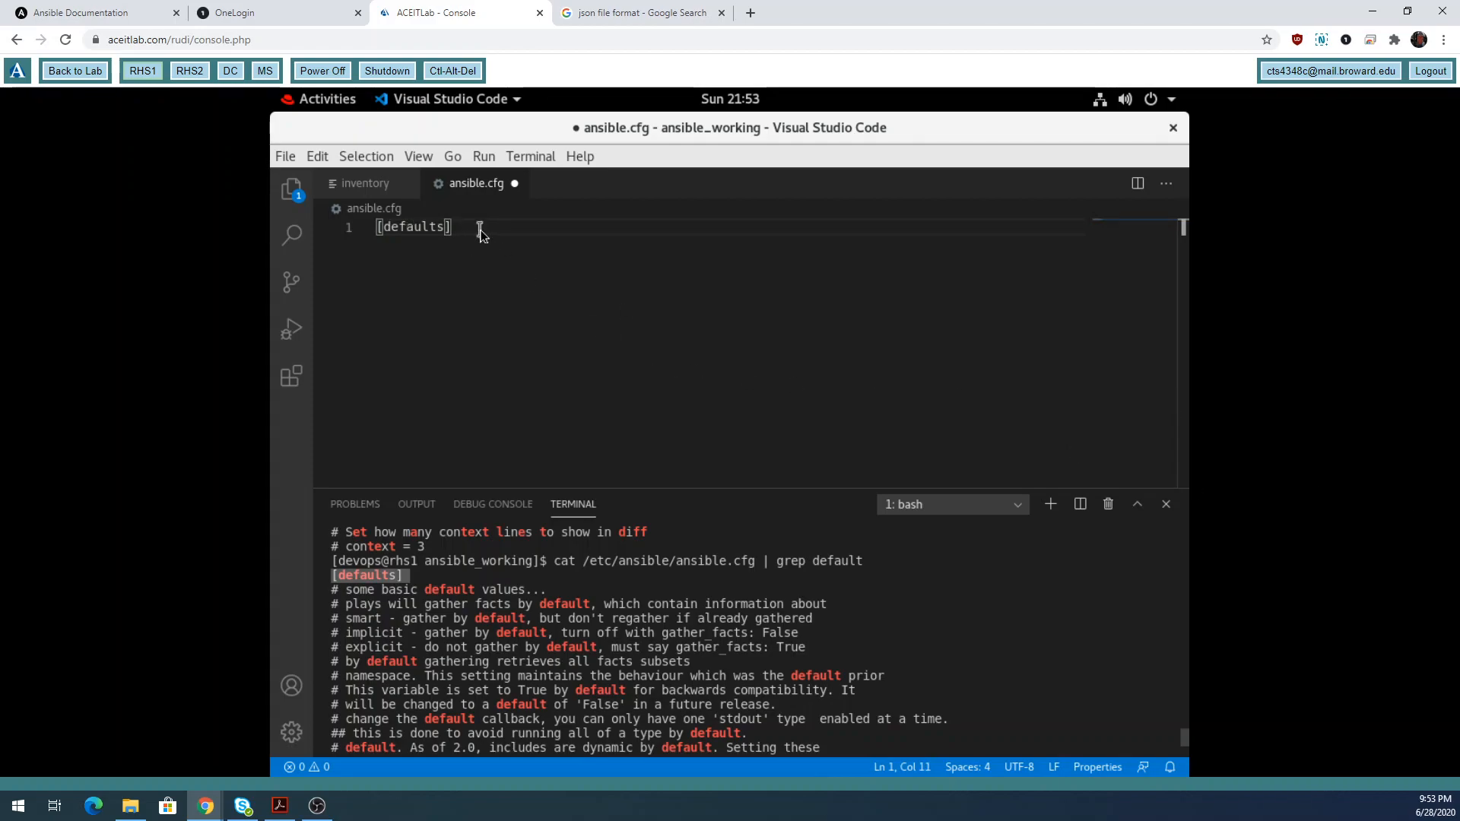
{"action": "key", "text": "Return"}
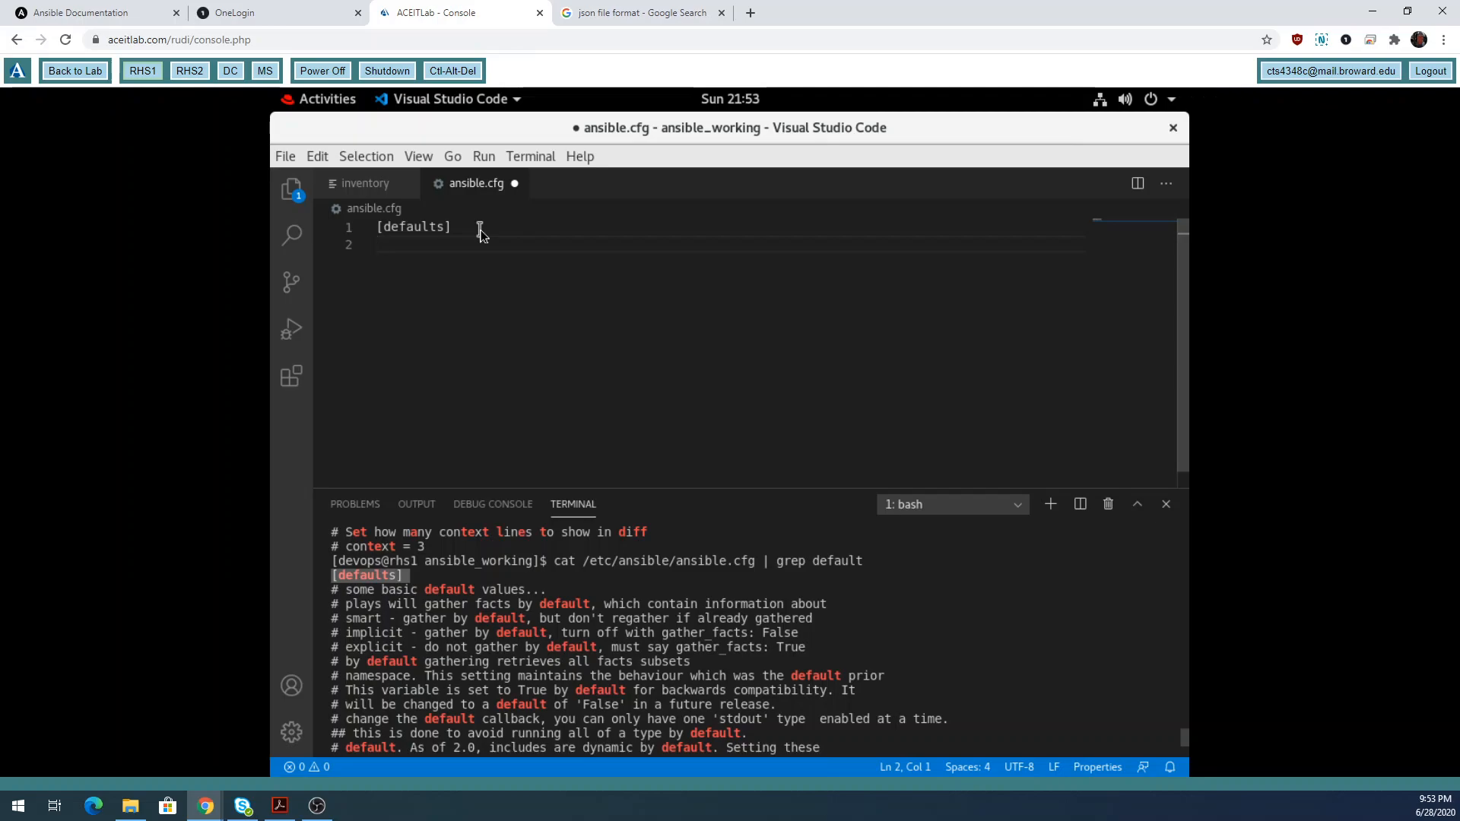
{"action": "type", "text": "i"}
{"action": "key", "text": "BackSpace"}
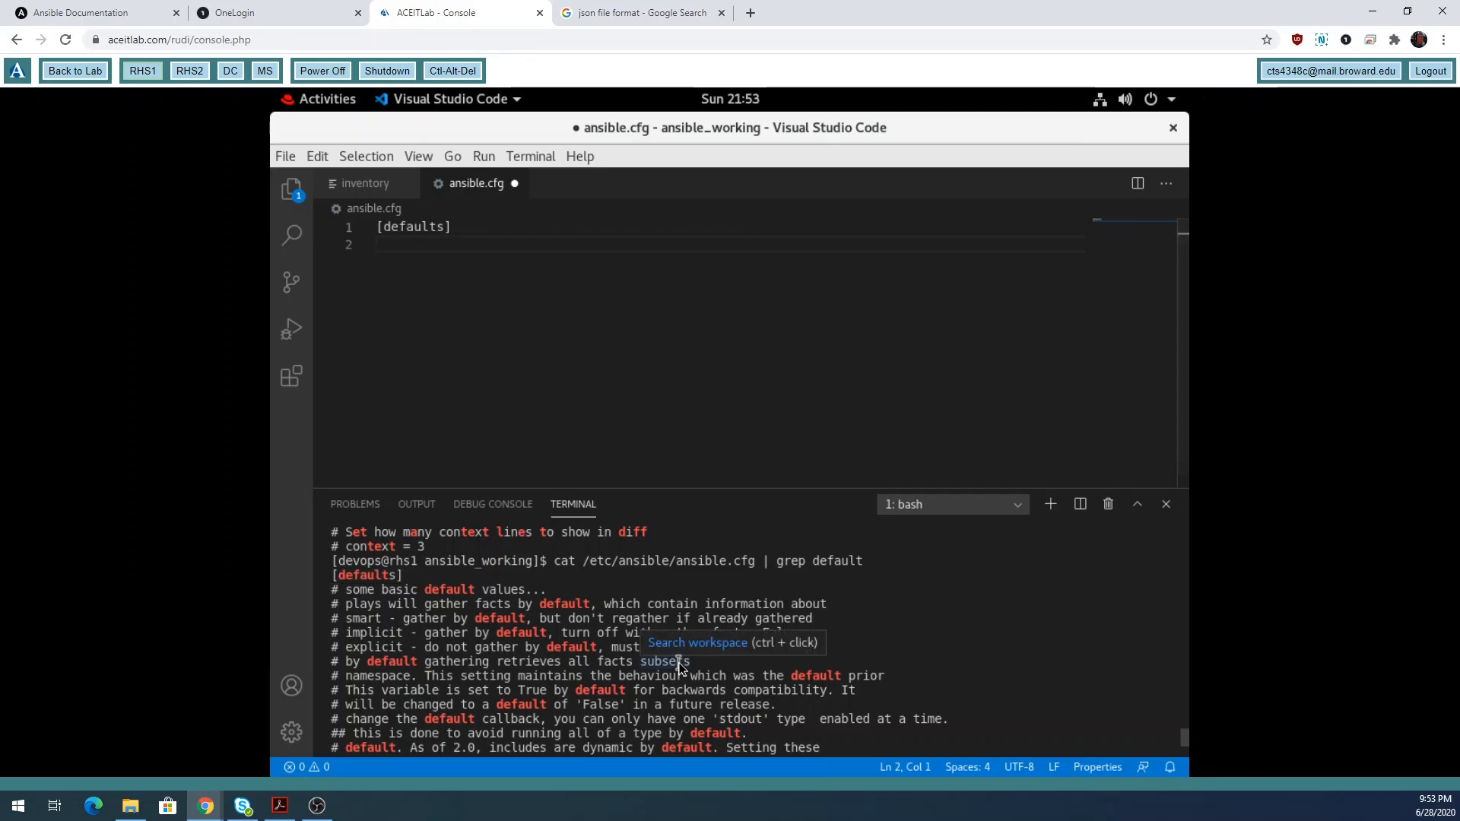
Run ansible -m ping linux -i inventory and highlight rhs1.contoso.com and rhs2.contoso.com in the pong output.
{"action": "left_click", "coordinate": [679, 667]}
{"action": "key", "text": "Return"}
{"action": "key", "text": "Return"}
{"action": "key", "text": "Return"}
{"action": "type", "text": "ansible "}
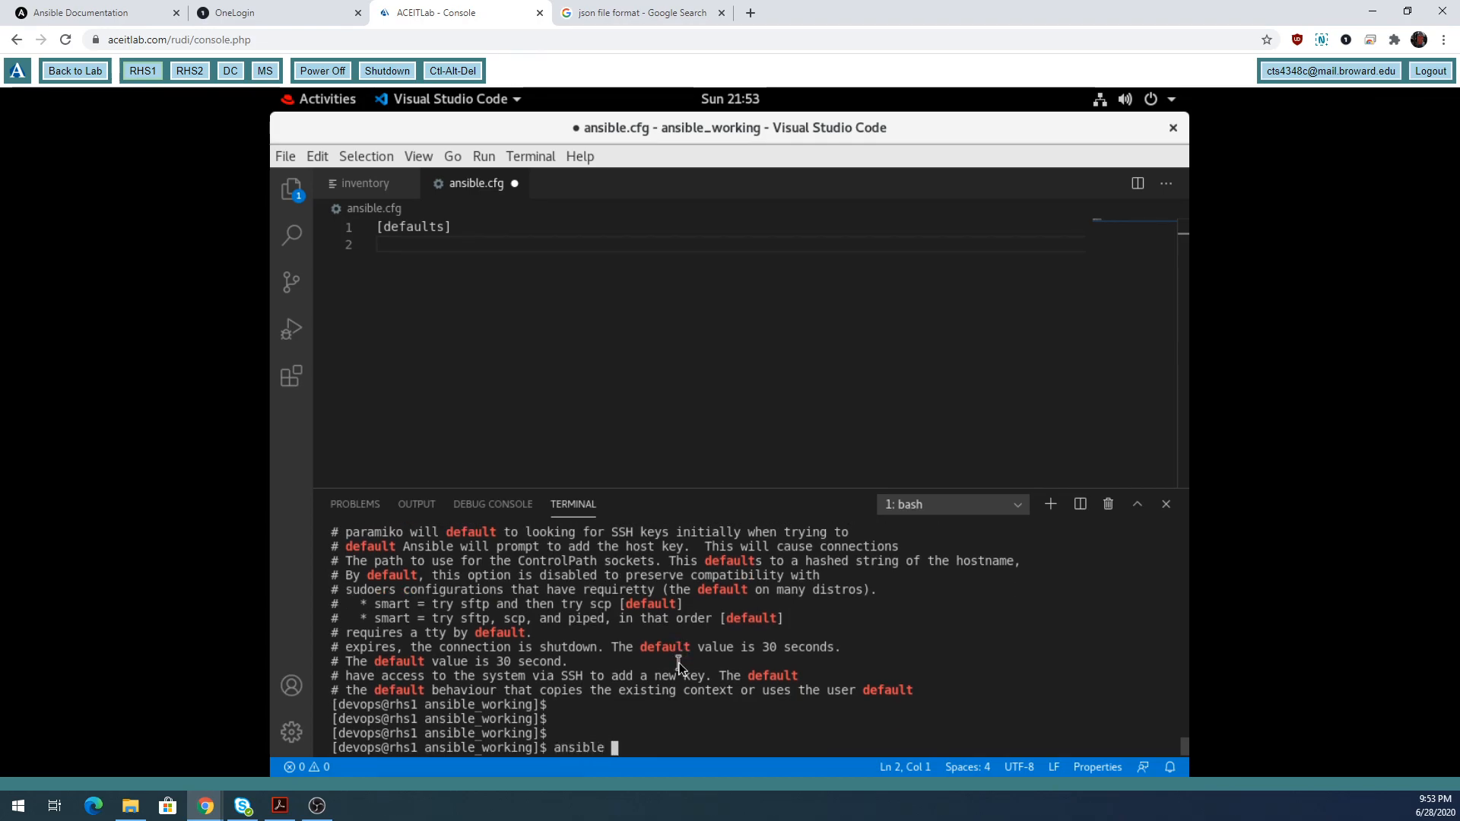
{"action": "type", "text": "-m ping"}
{"action": "type", "text": "linux -i inventory"}
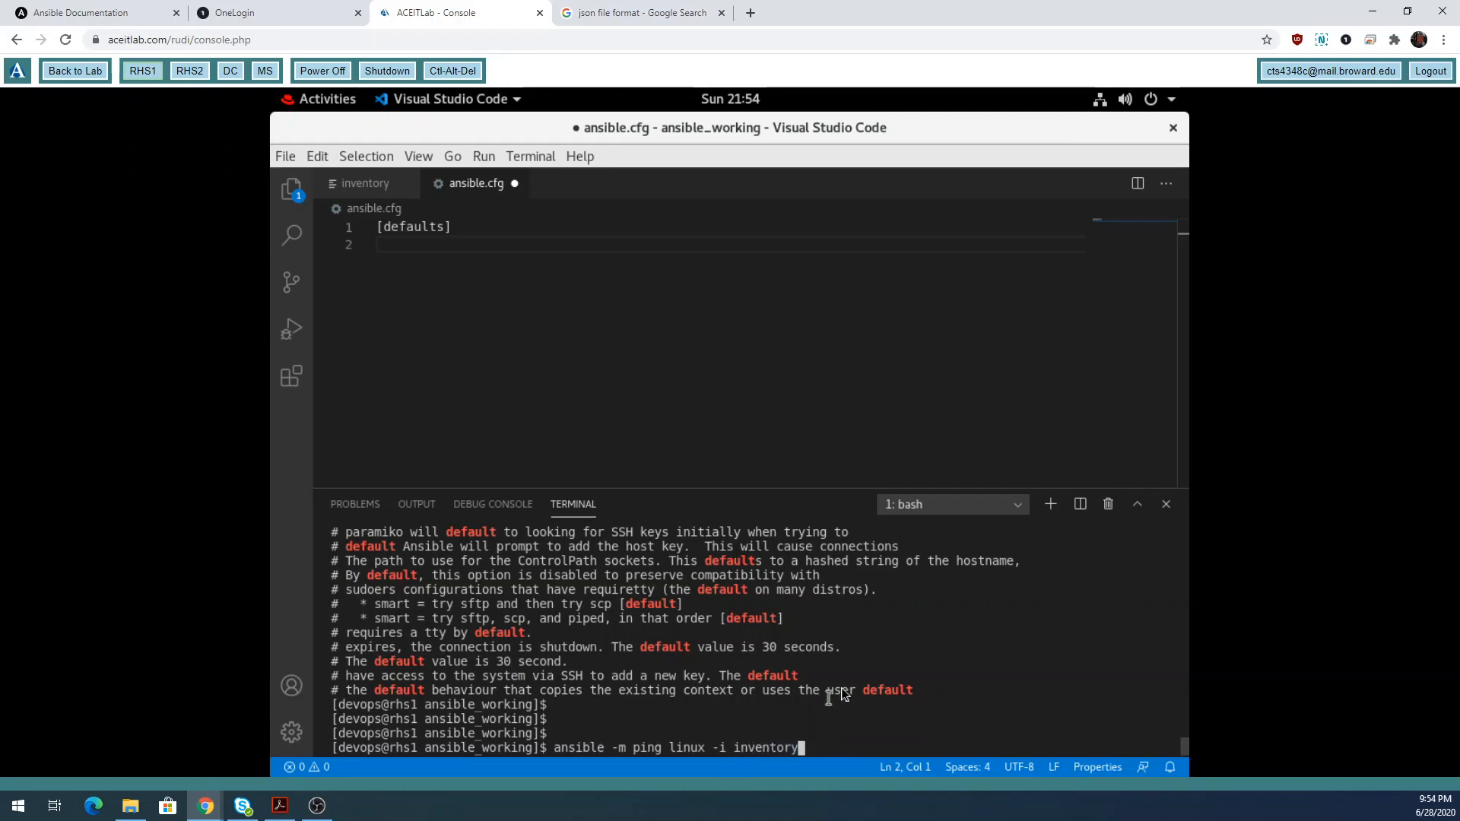
{"action": "key", "text": "Return"}
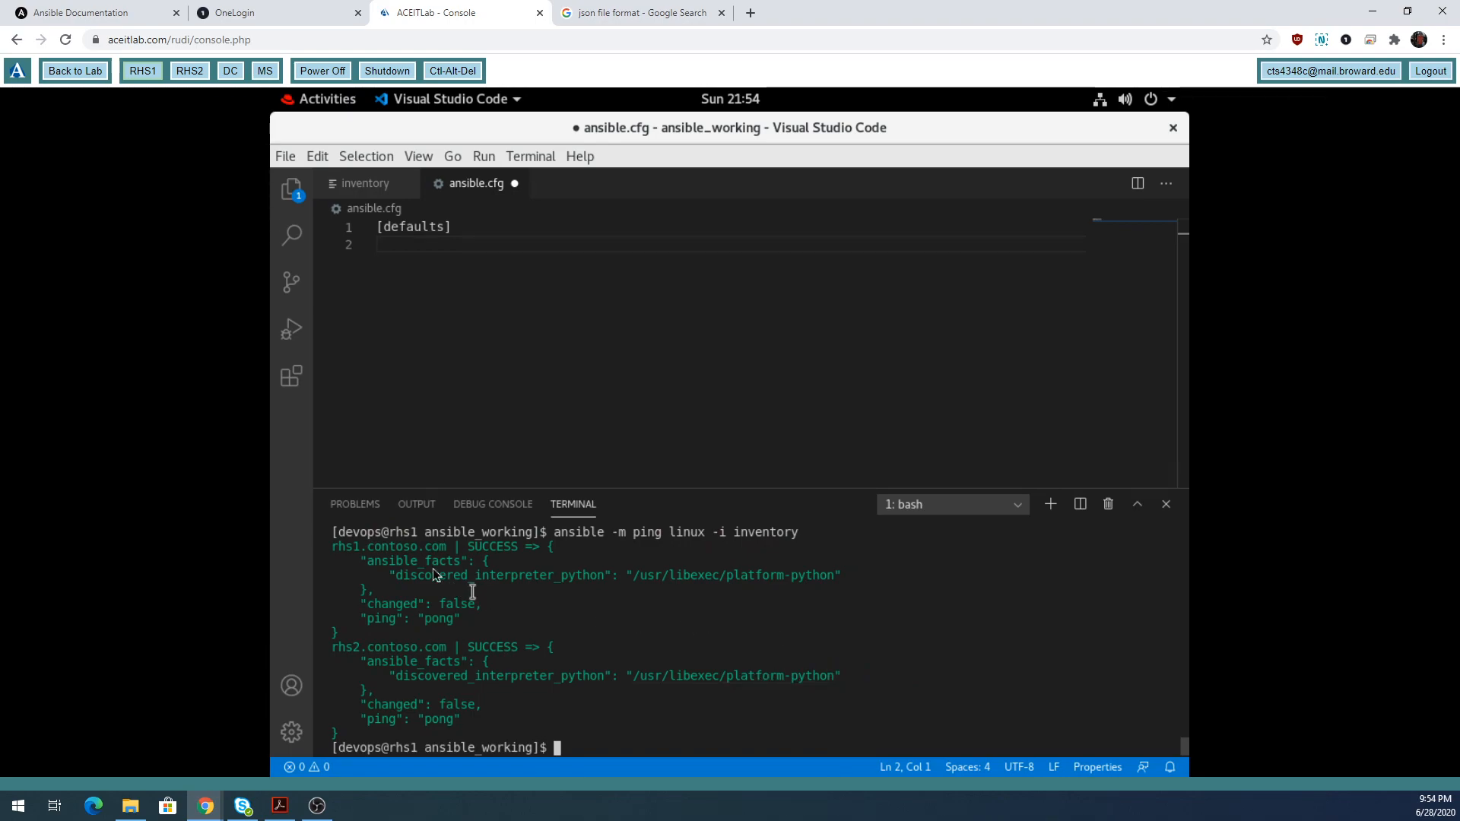
{"action": "left_click_drag", "start_coordinate": [332, 546], "coordinate": [447, 546]}
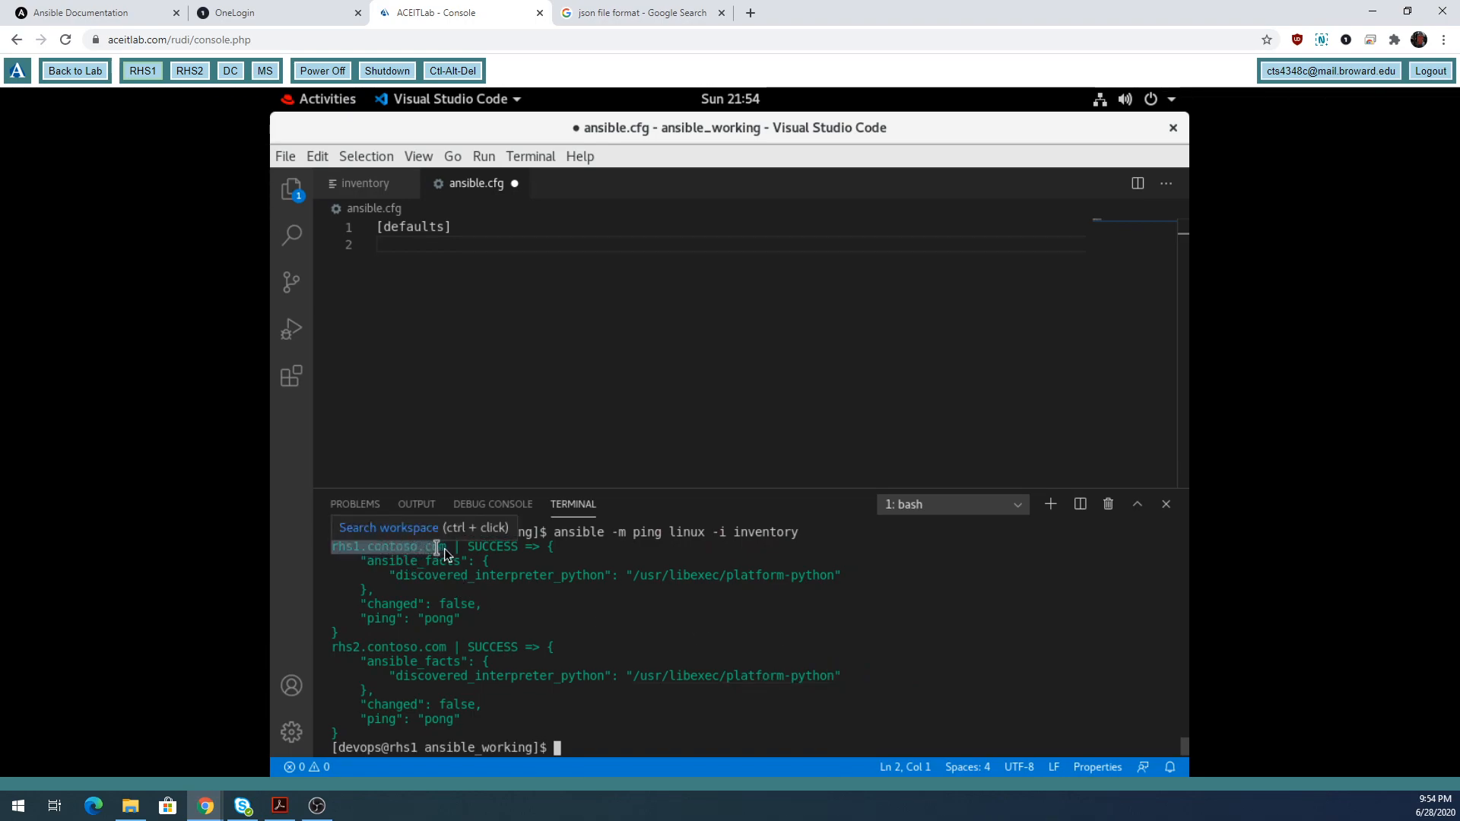
{"action": "left_click_drag", "start_coordinate": [333, 647], "coordinate": [450, 648]}
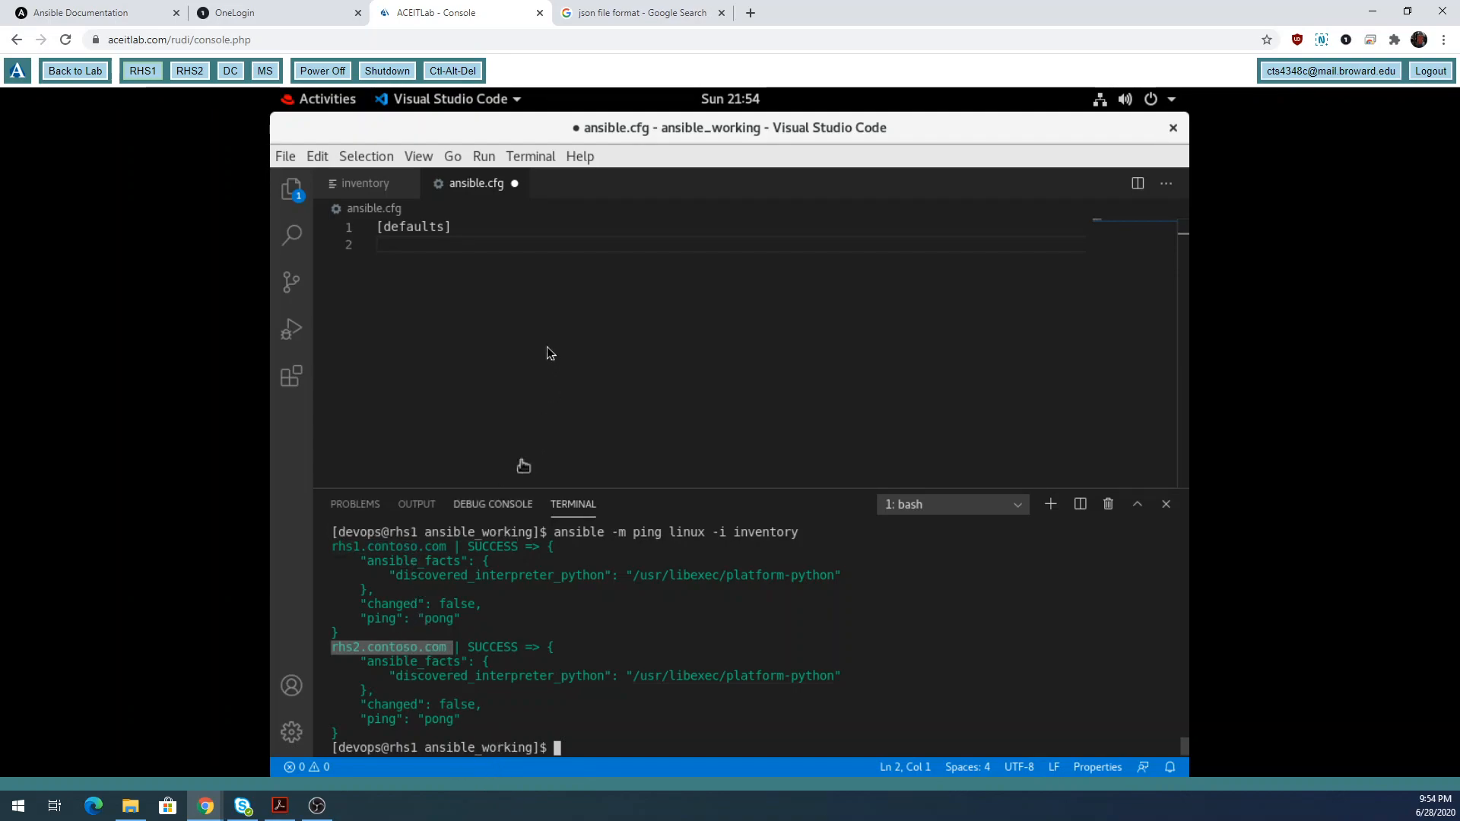
{"action": "left_click", "coordinate": [450, 244]}
{"action": "type", "text": "inventory"}
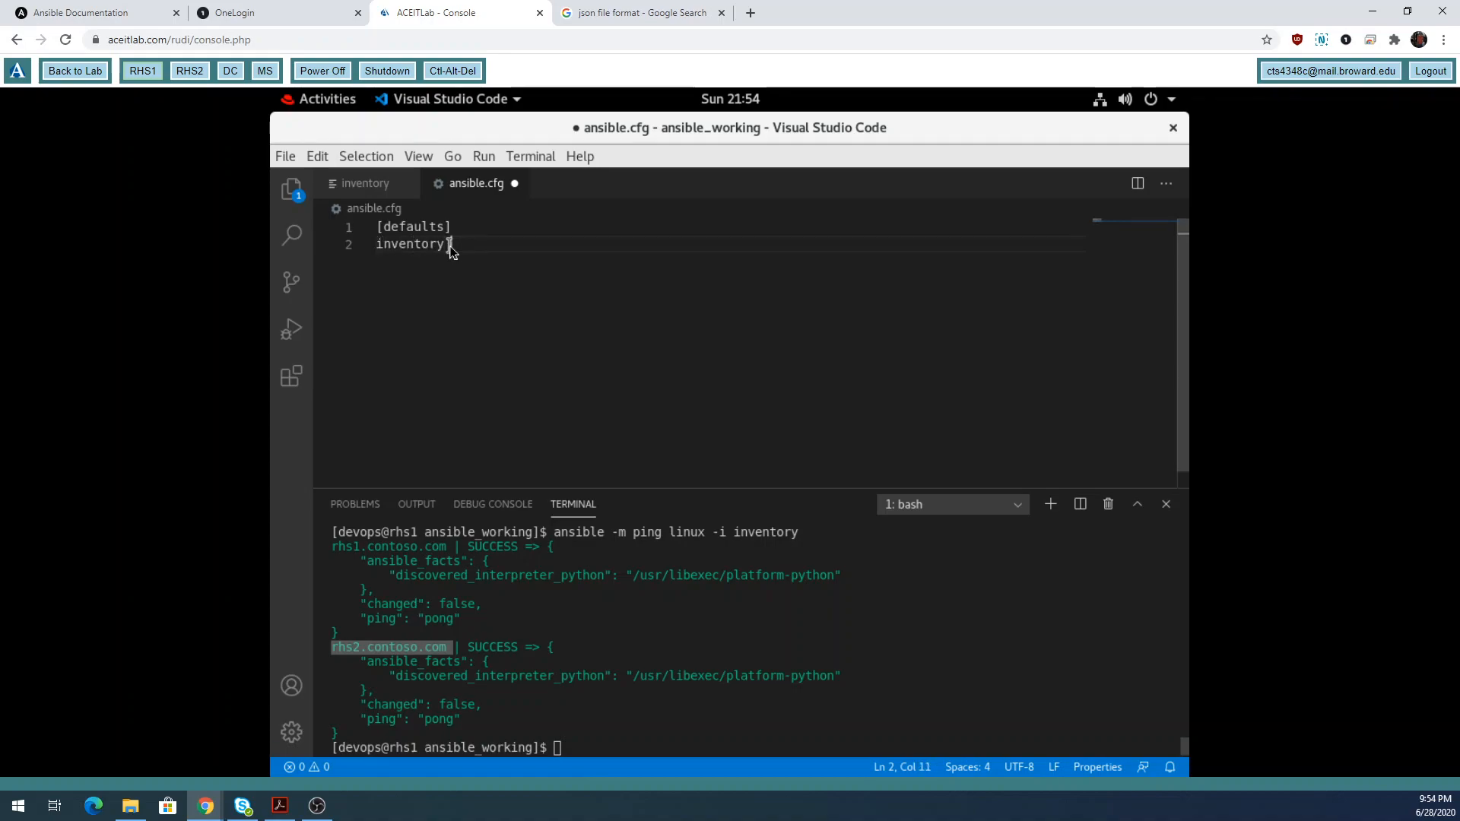
{"action": "type", "text": " = "}
{"action": "type", "text": "in"}
{"action": "type", "text": "ventory"}
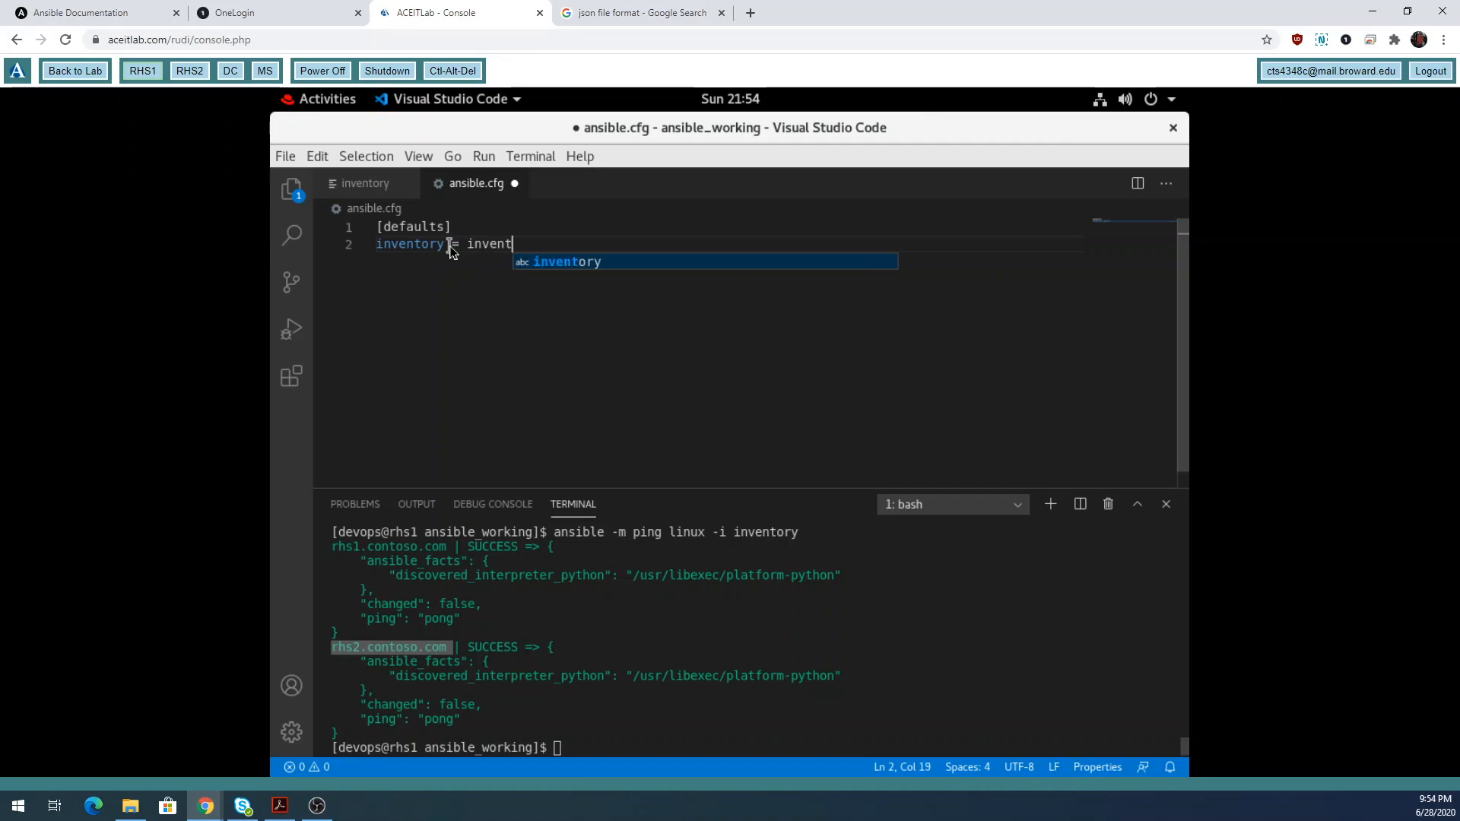
{"action": "key", "text": "Return"}
{"action": "key", "text": "Return"}
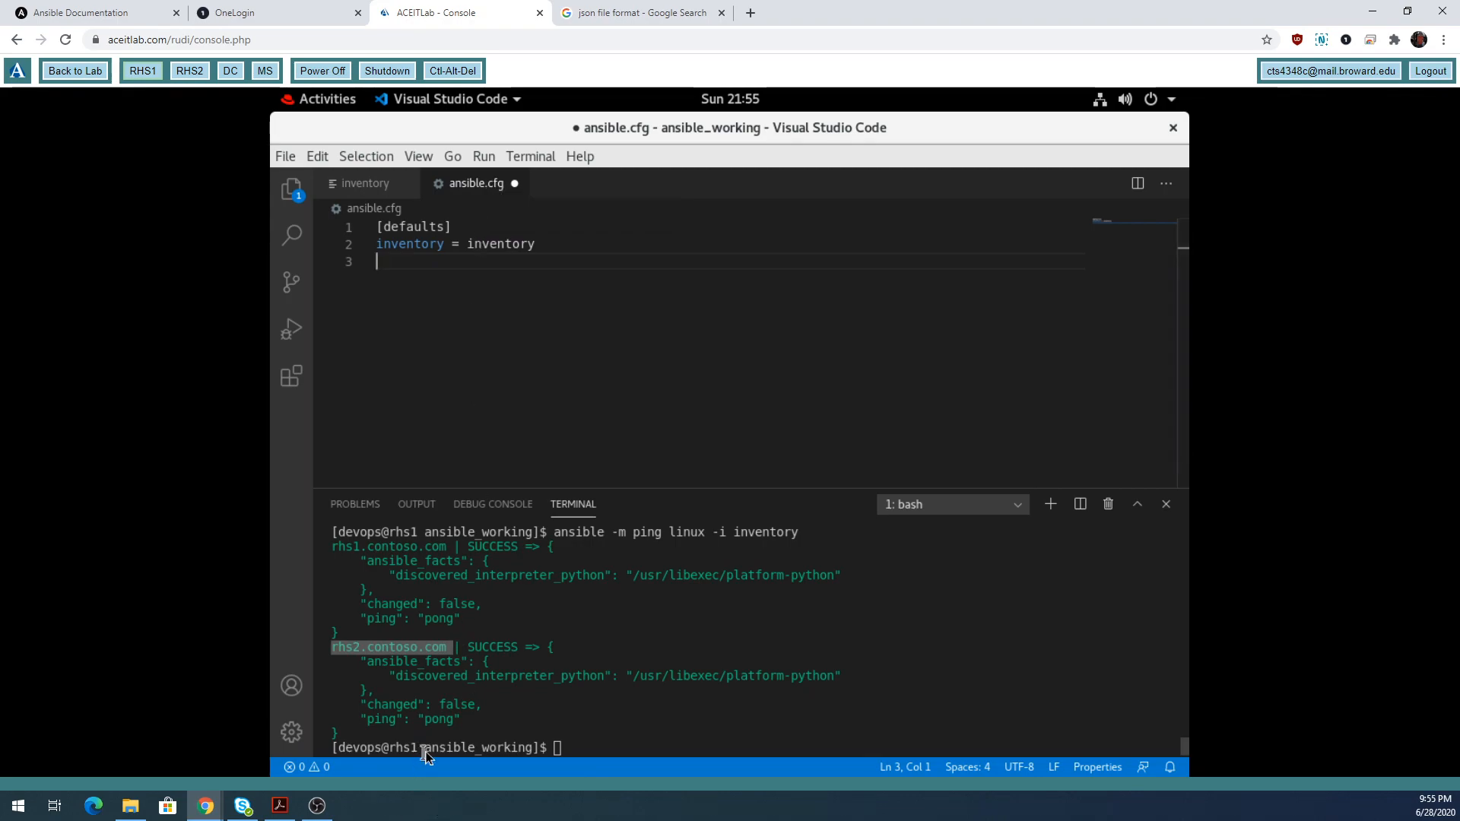
{"action": "left_click", "coordinate": [598, 749]}
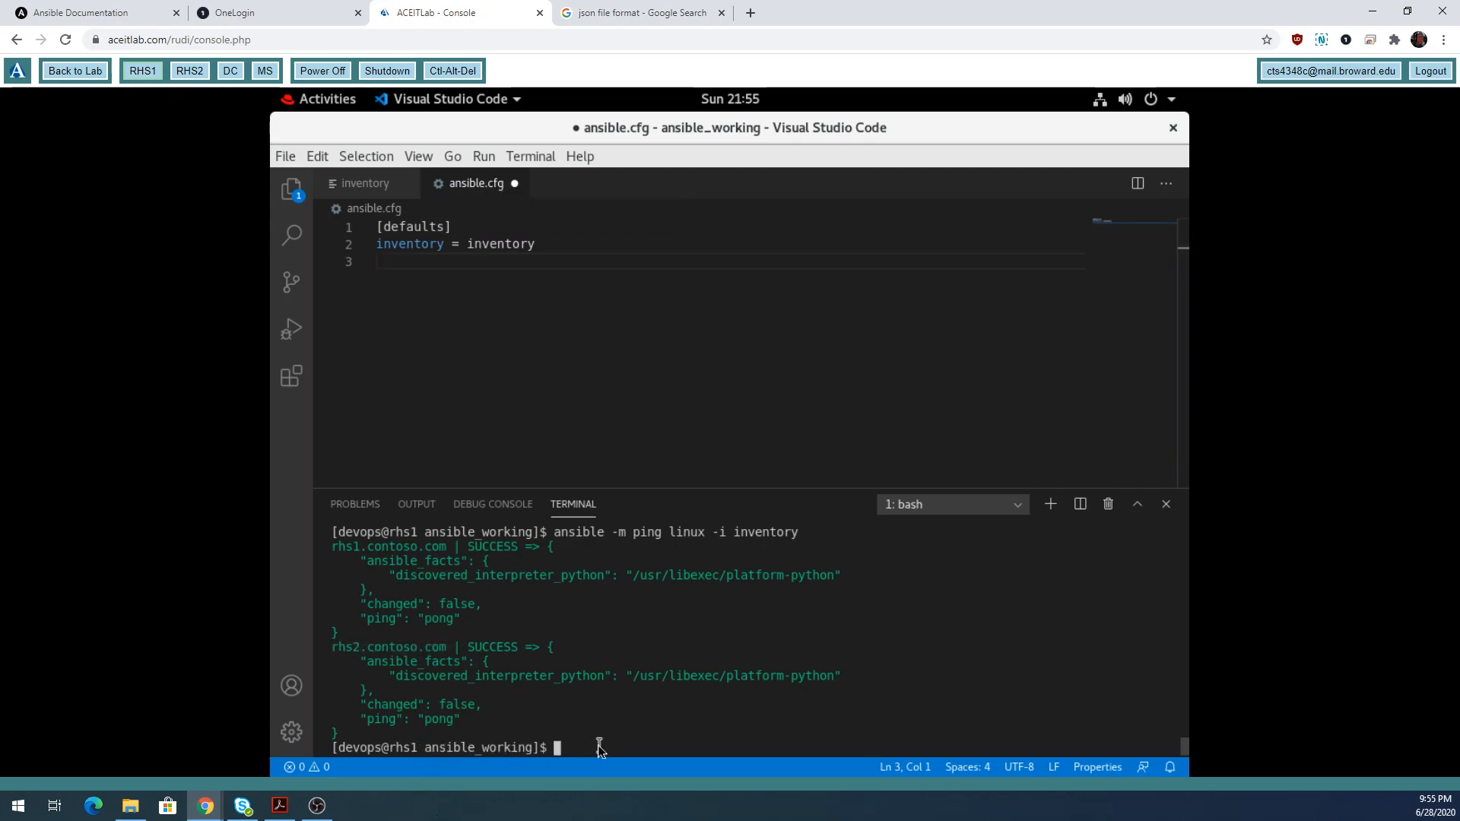
{"action": "type", "text": "ls"}
{"action": "key", "text": "Return"}
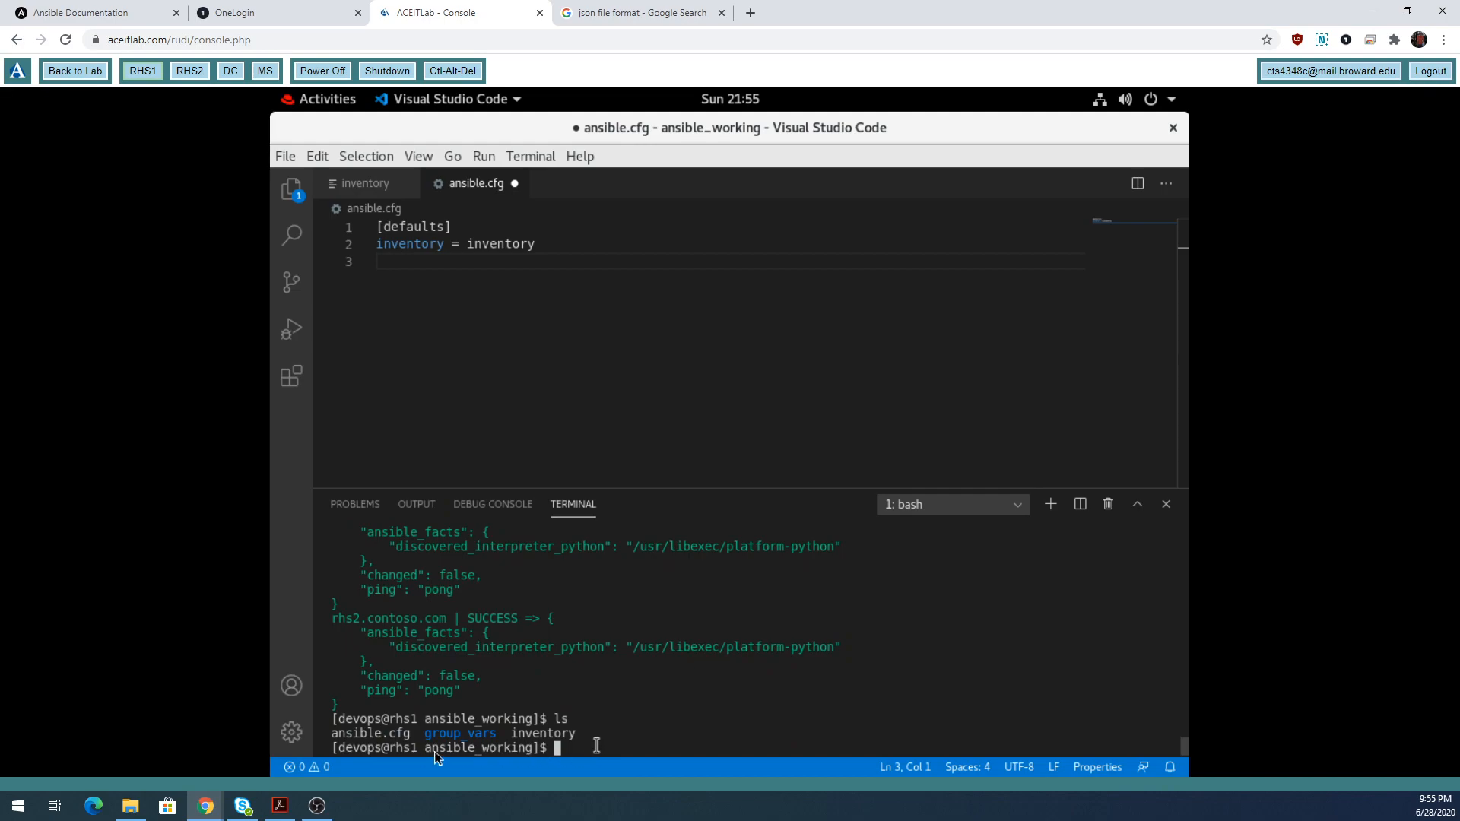
{"action": "left_click_drag", "start_coordinate": [511, 731], "coordinate": [572, 730]}
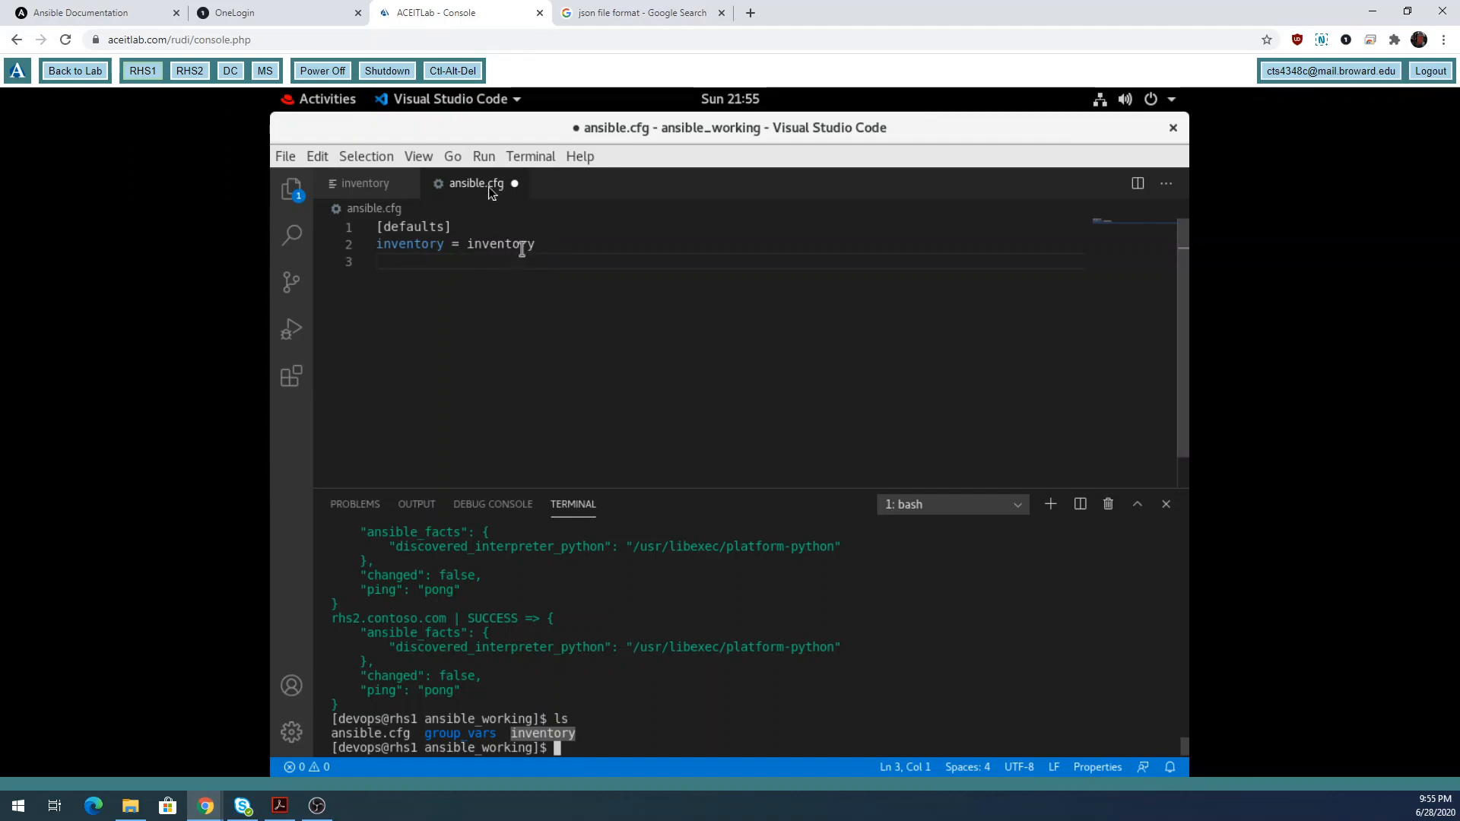
Type remote_user = devops and ask_pass = false on lines 3 and 4 of ansible.cfg, followed by blank lines.
{"action": "left_click", "coordinate": [438, 263]}
{"action": "type", "text": "remot"}
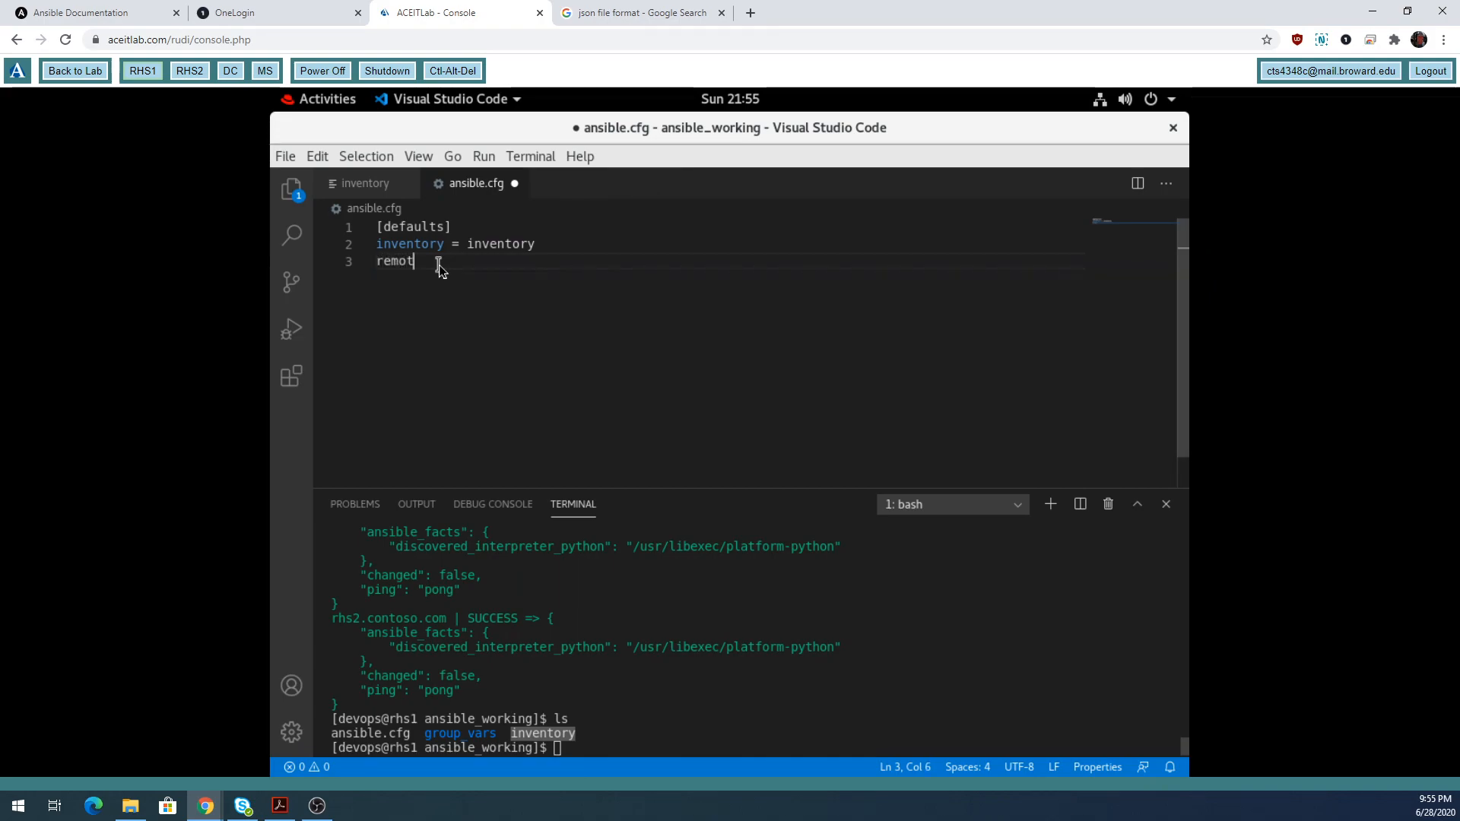
{"action": "type", "text": "e_user = devops"}
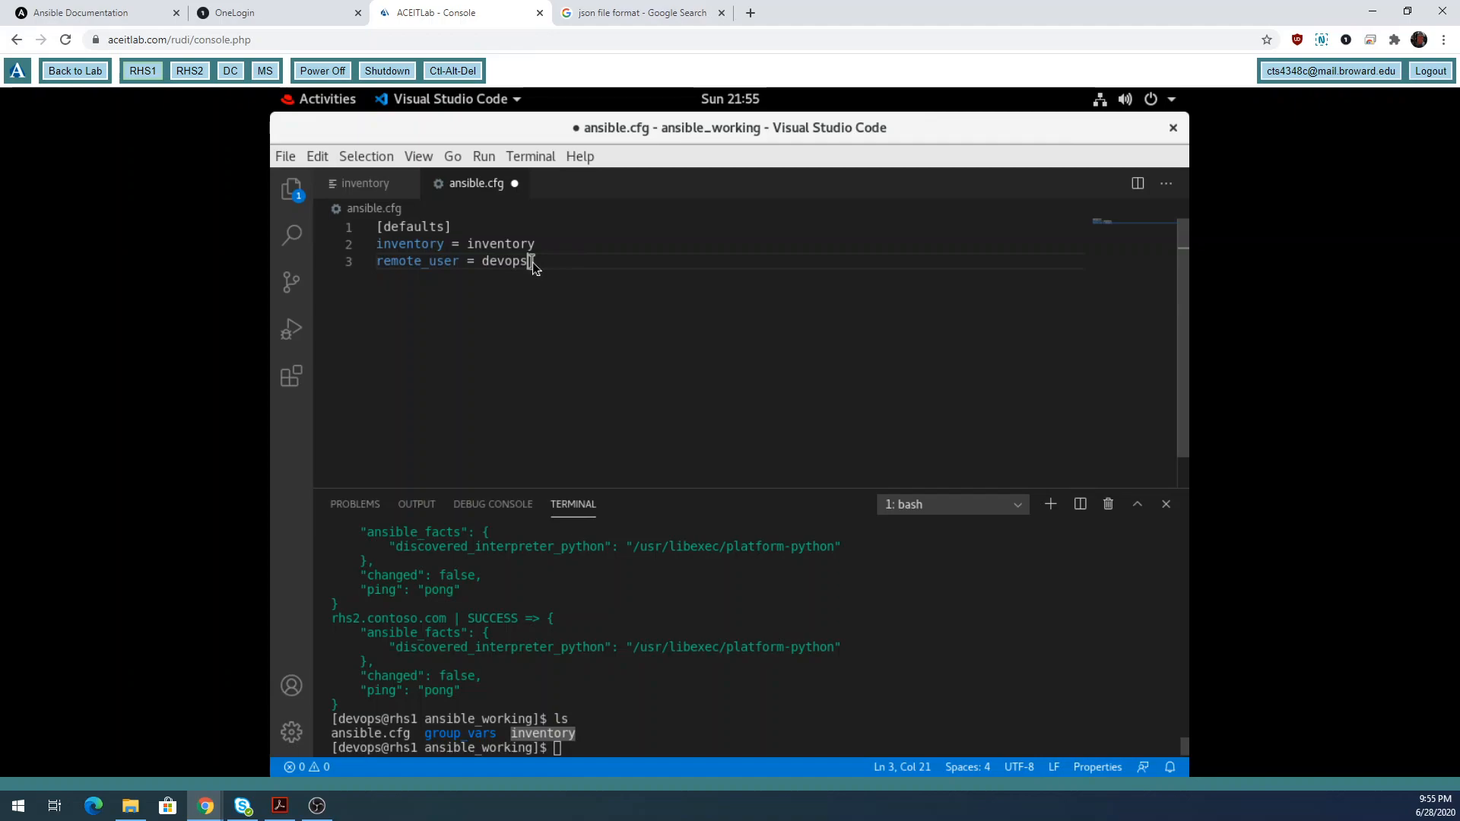
{"action": "key", "text": "Return"}
{"action": "type", "text": "ask_passs"}
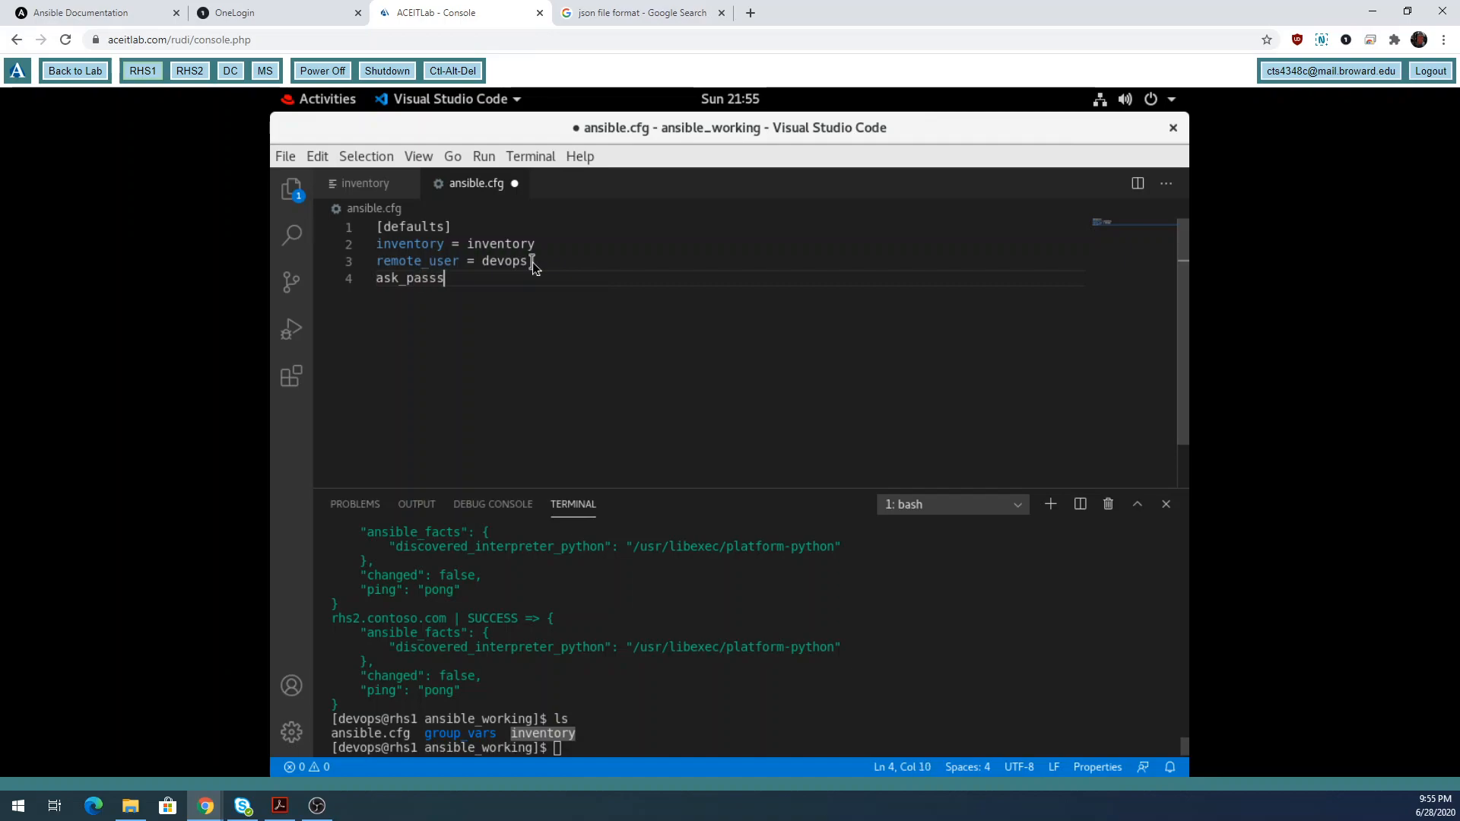
{"action": "key", "text": "BackSpace"}
{"action": "type", "text": "= false"}
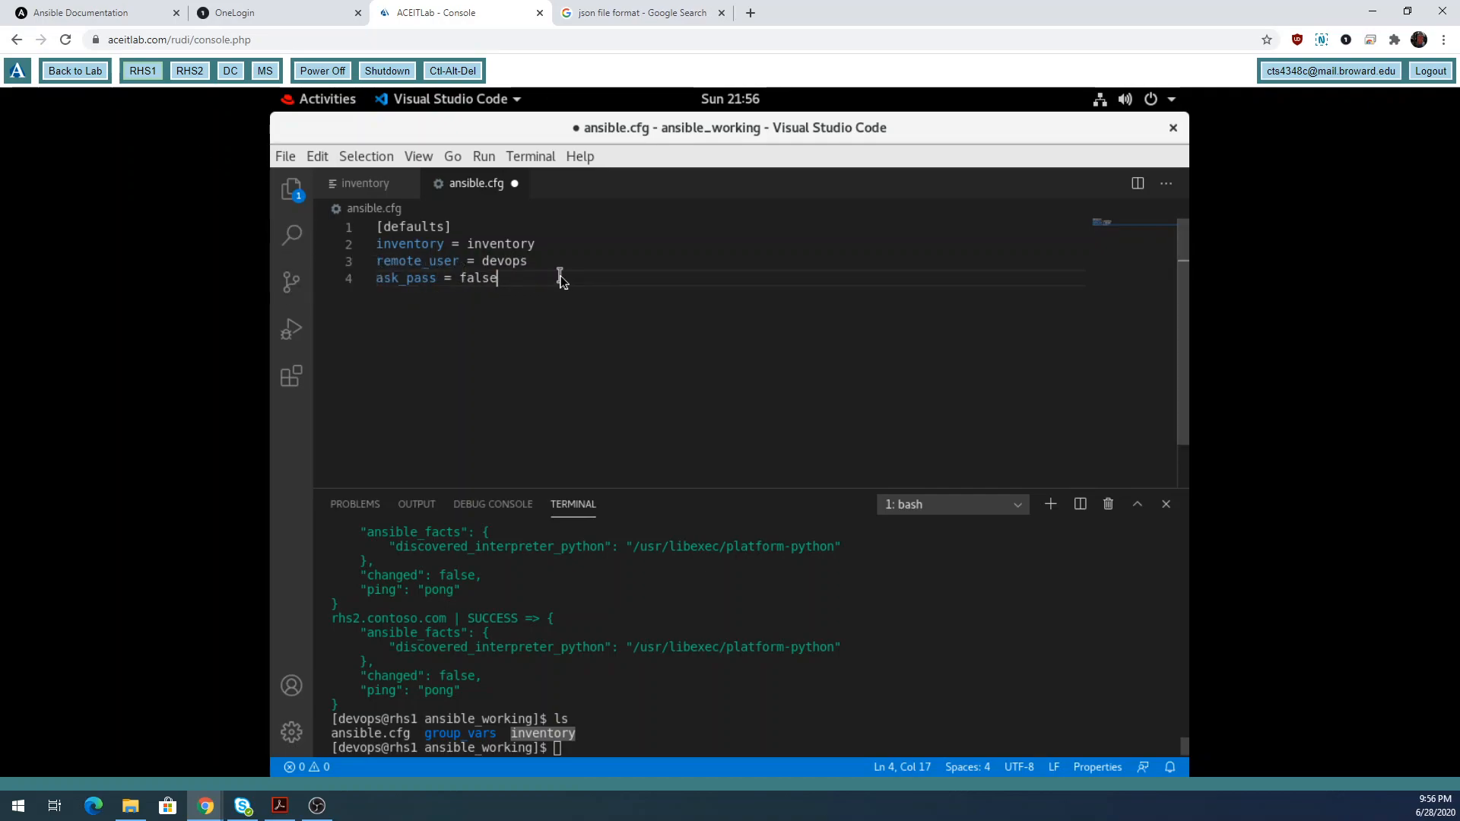
{"action": "key", "text": "Return"}
{"action": "key", "text": "Return"}
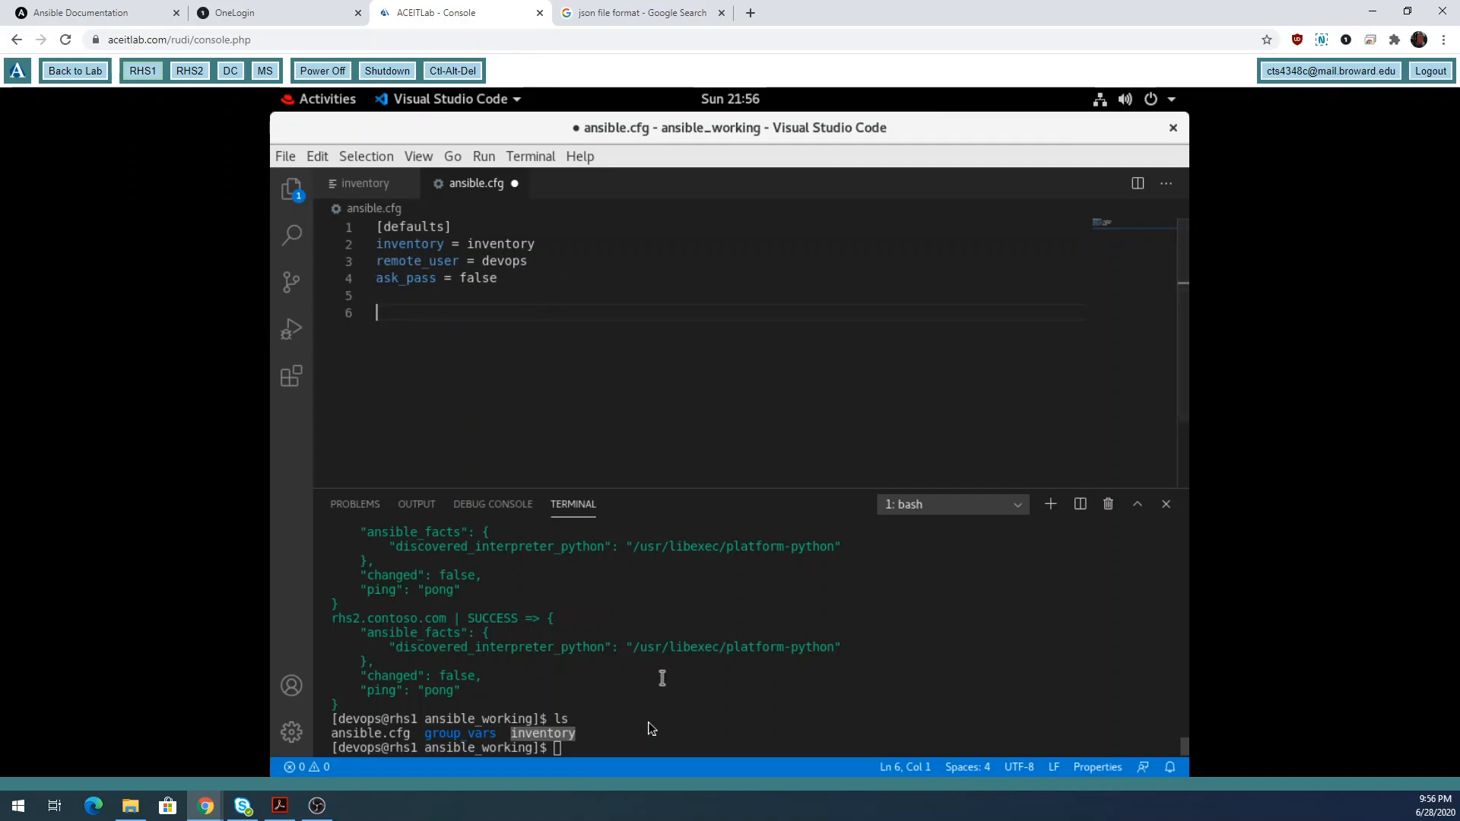
Run cat /etc/ansible/ansible.cfg | grep privilege and select the [privilege_escalation] heading it returns.
{"action": "left_click", "coordinate": [649, 747]}
{"action": "type", "text": "cat /et"}
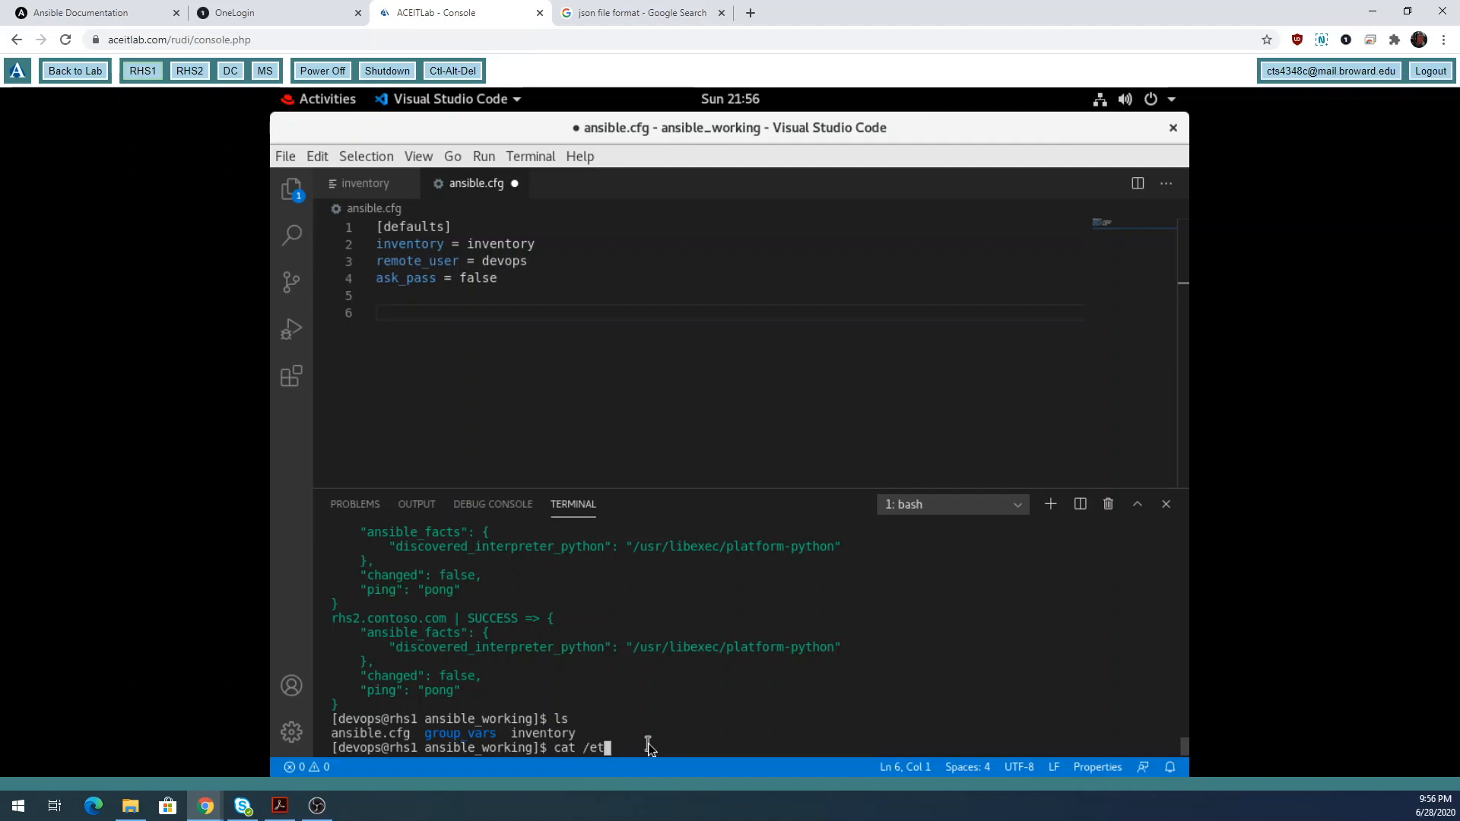
{"action": "type", "text": "c/ansible/"}
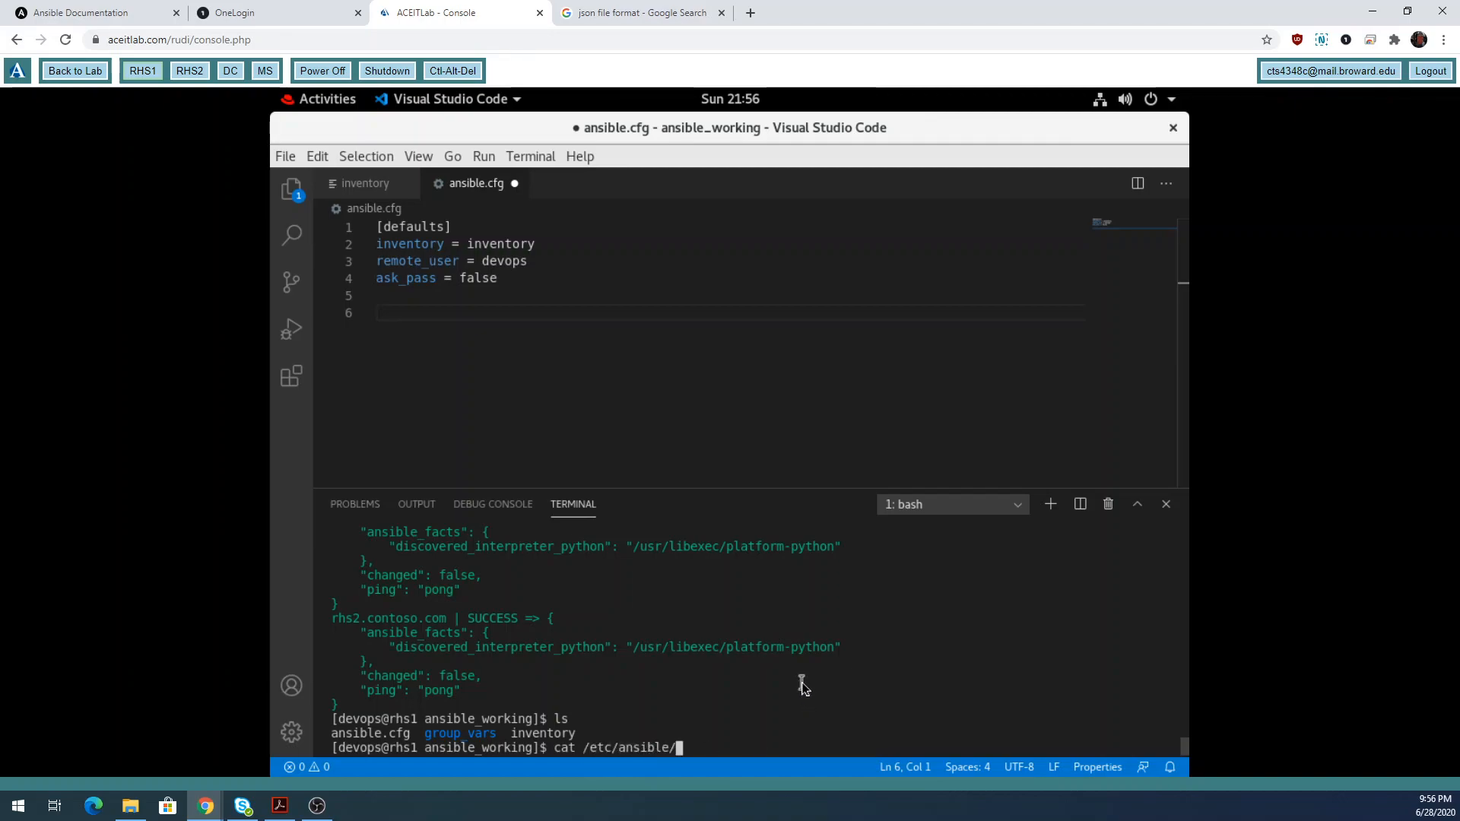
{"action": "type", "text": "ansi"}
{"action": "key", "text": "Tab"}
{"action": "type", "text": "| p"}
{"action": "key", "text": "BackSpace"}
{"action": "type", "text": "grep privilege"}
{"action": "key", "text": "Return"}
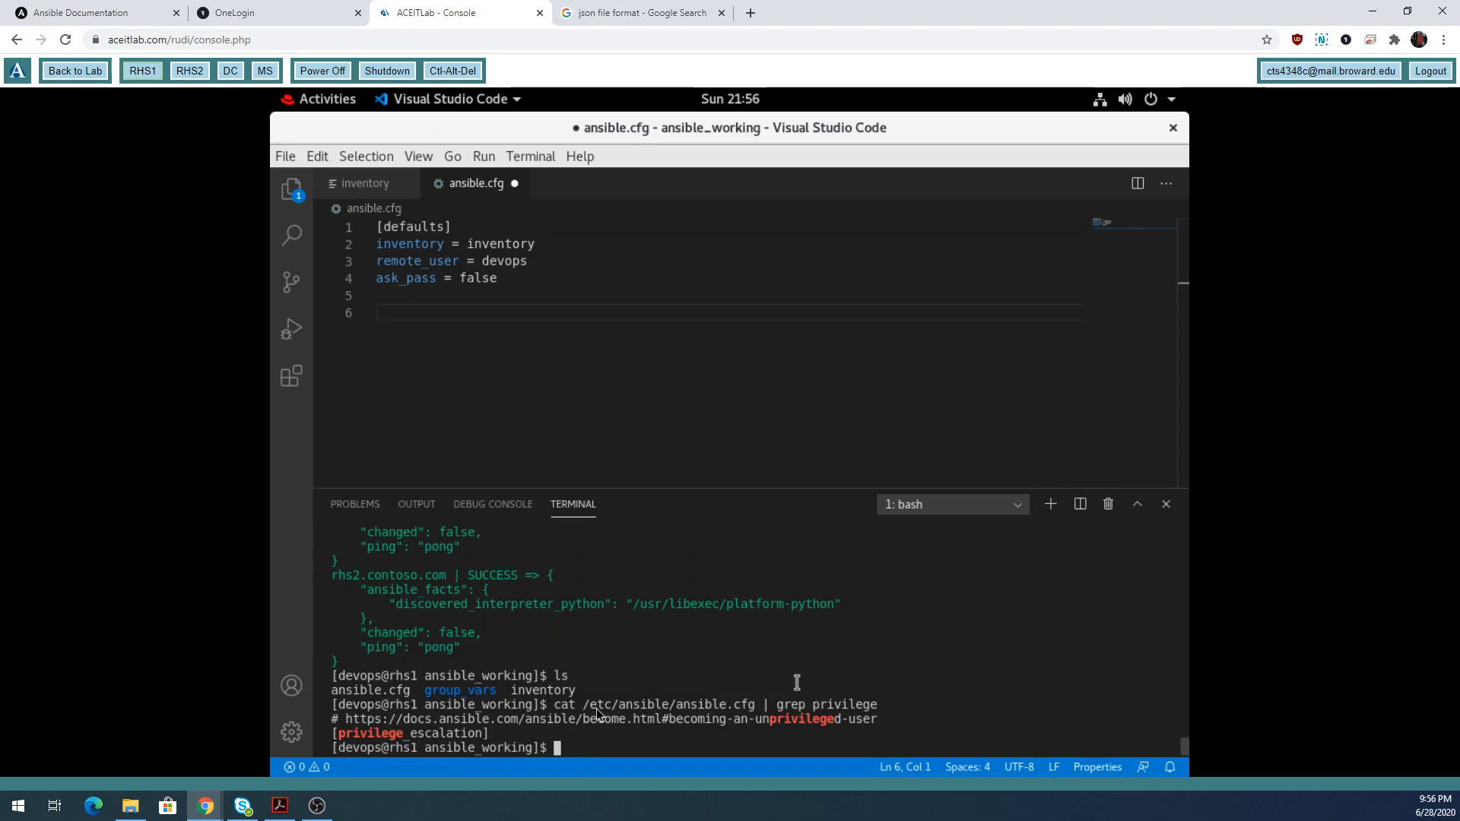
{"action": "left_click_drag", "start_coordinate": [496, 734], "coordinate": [332, 738]}
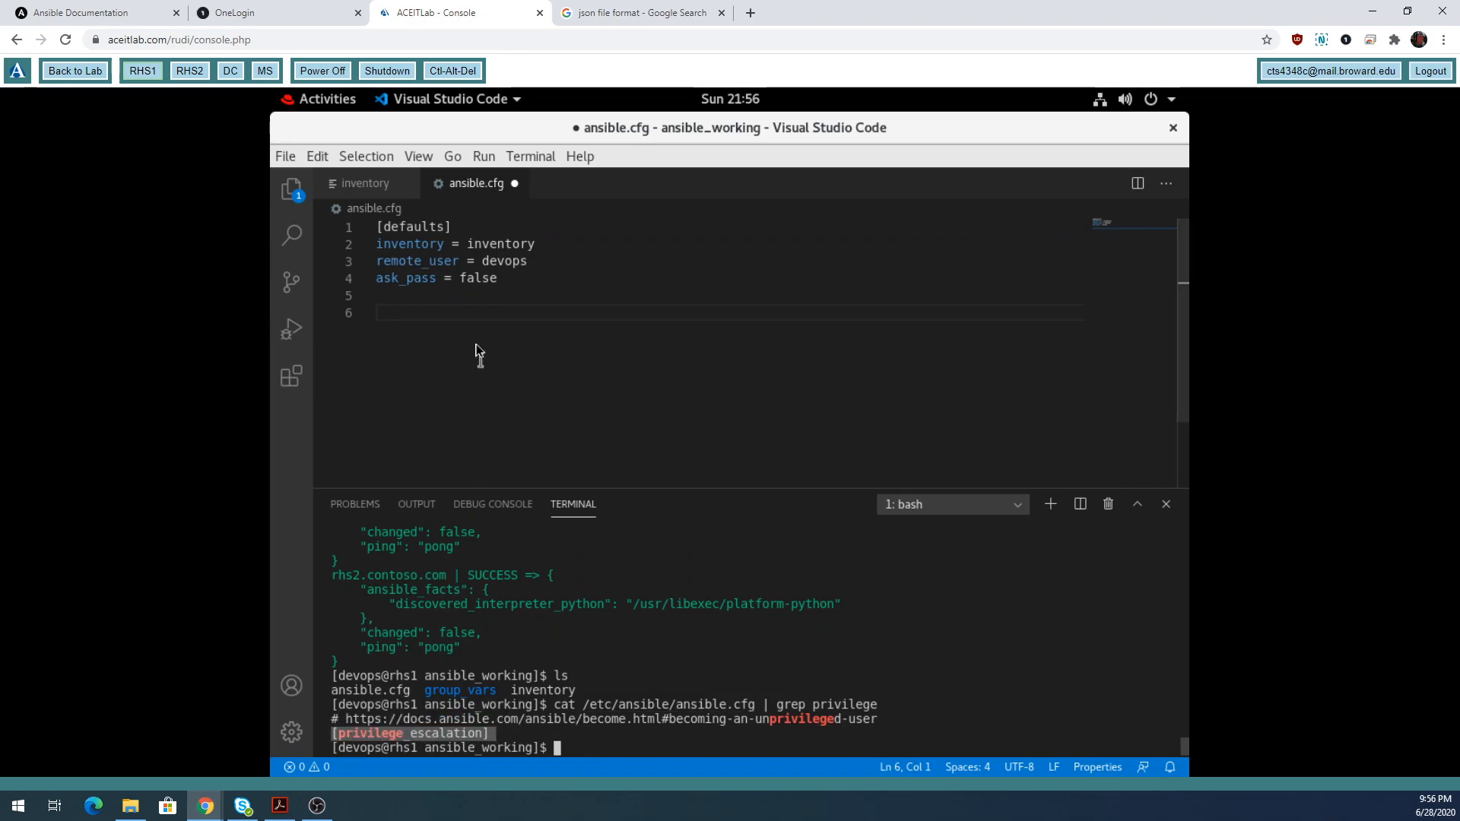
Type the [privilege_escalation] header on line 6 of ansible.cfg and start a new line beneath it.
{"action": "left_click", "coordinate": [462, 317]}
{"action": "type", "text": "[pr"}
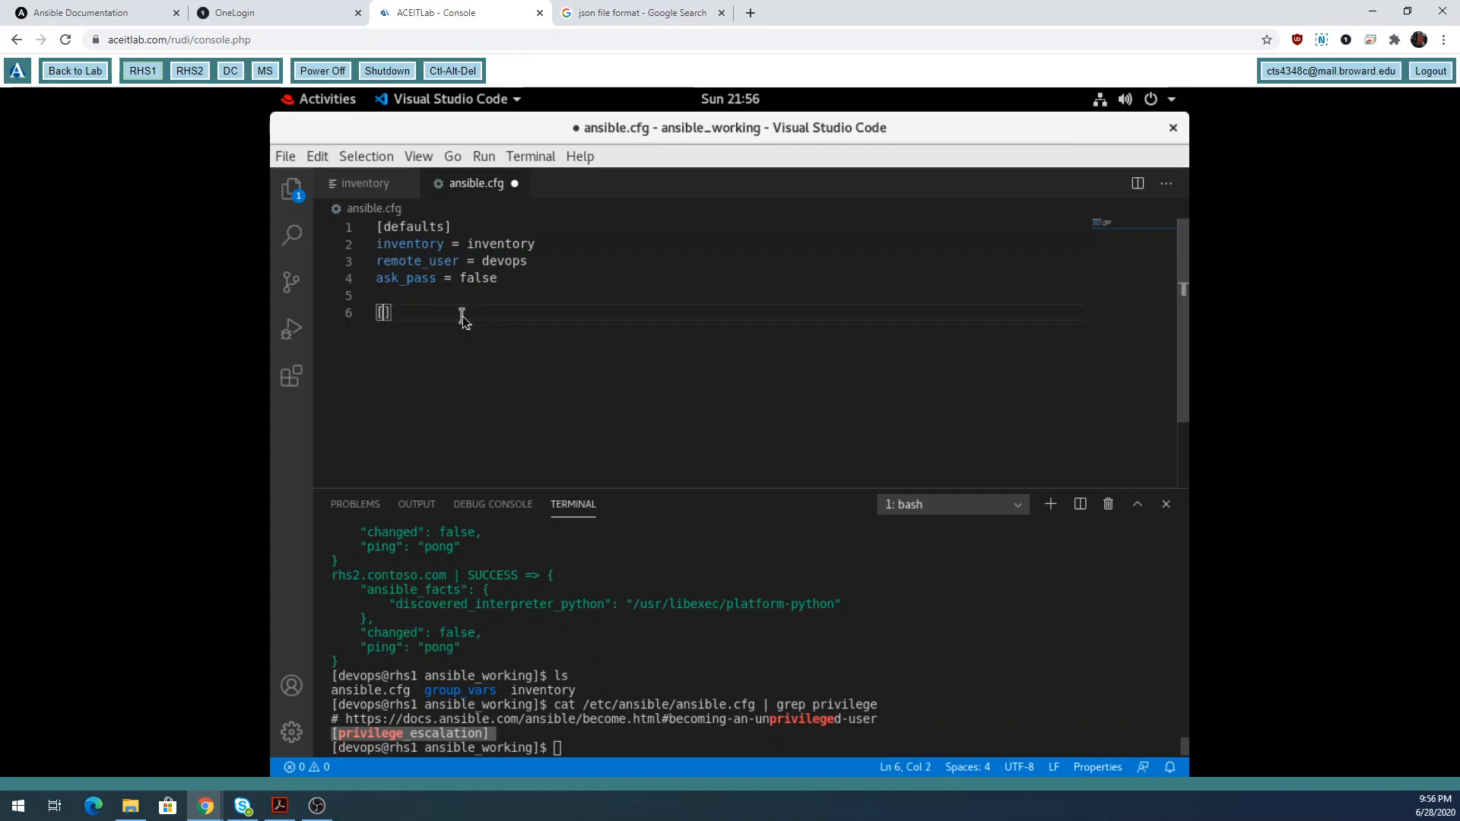
{"action": "type", "text": "ivil"}
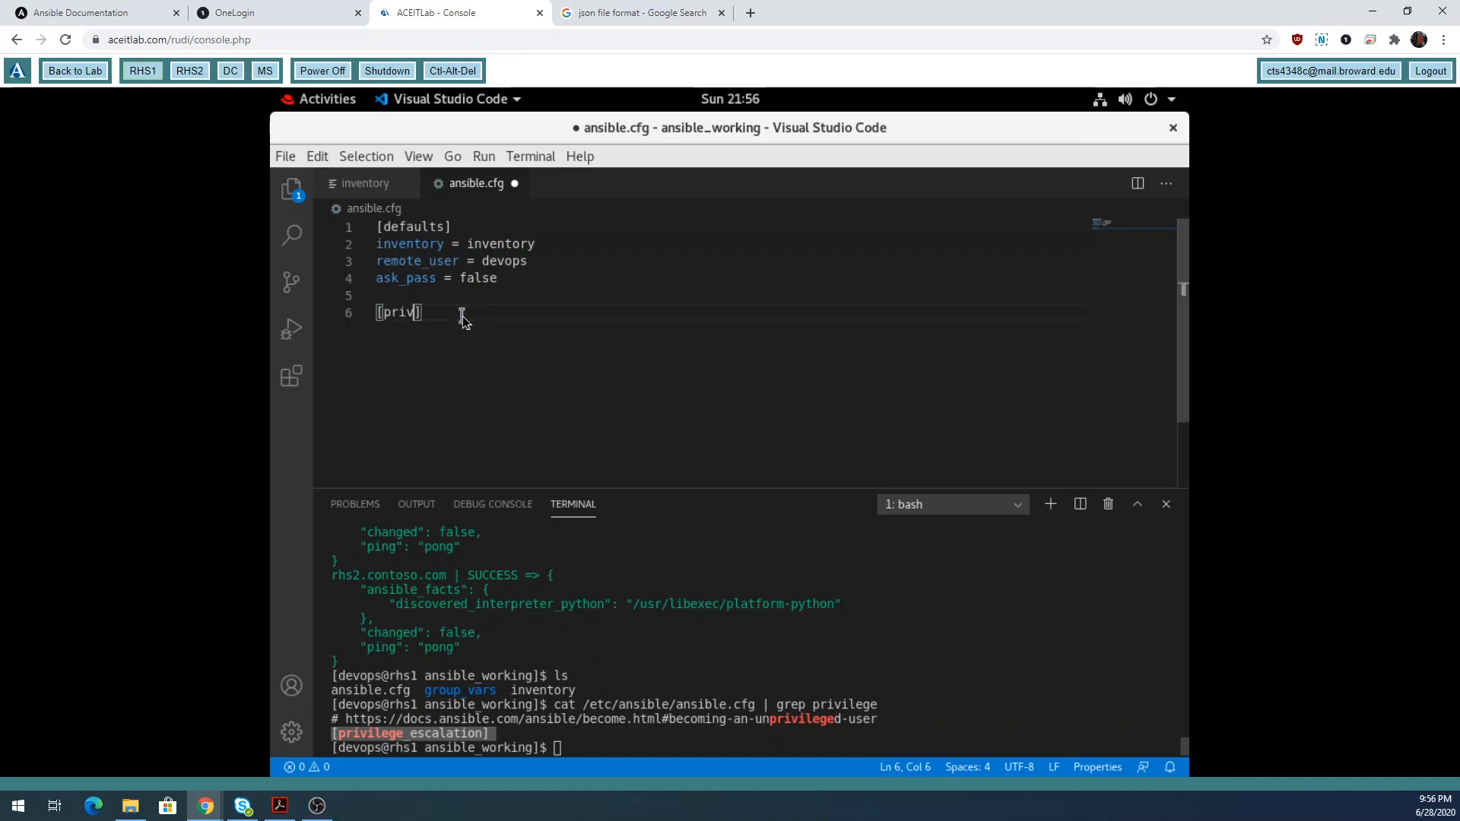
{"action": "type", "text": "ege"}
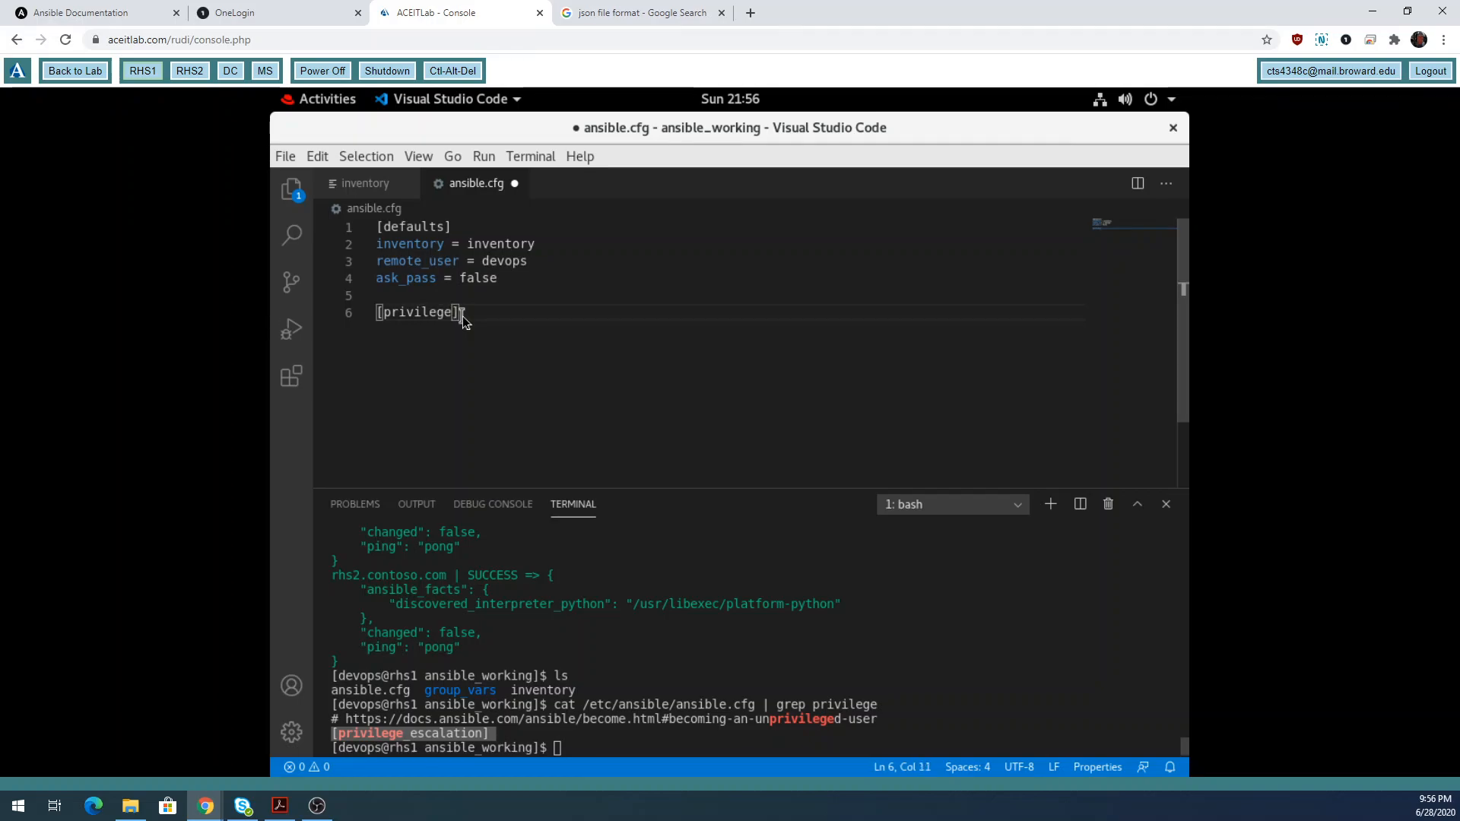
{"action": "type", "text": "_escalation"}
{"action": "left_click", "coordinate": [606, 320]}
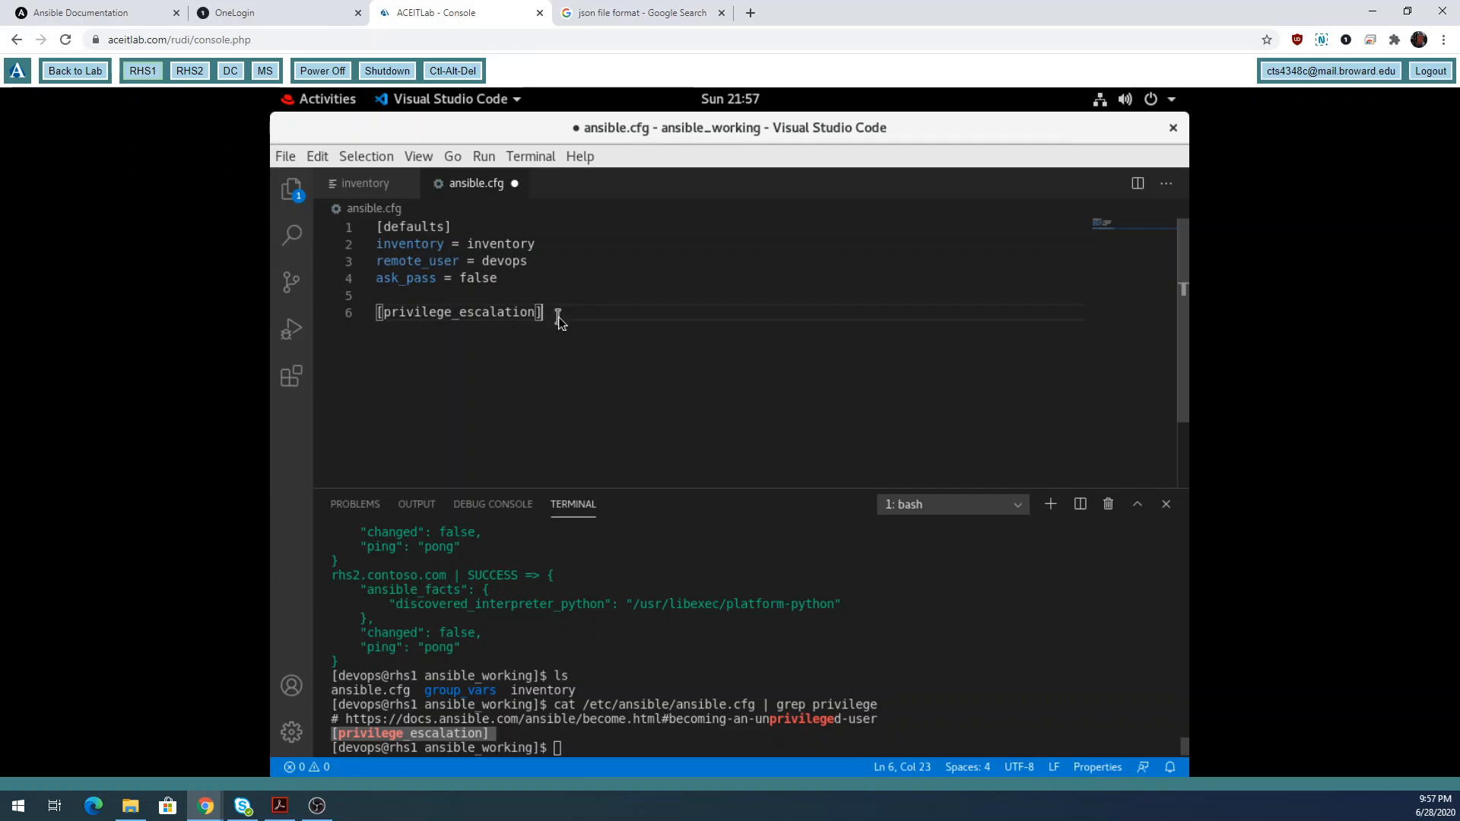
{"action": "key", "text": "Return"}
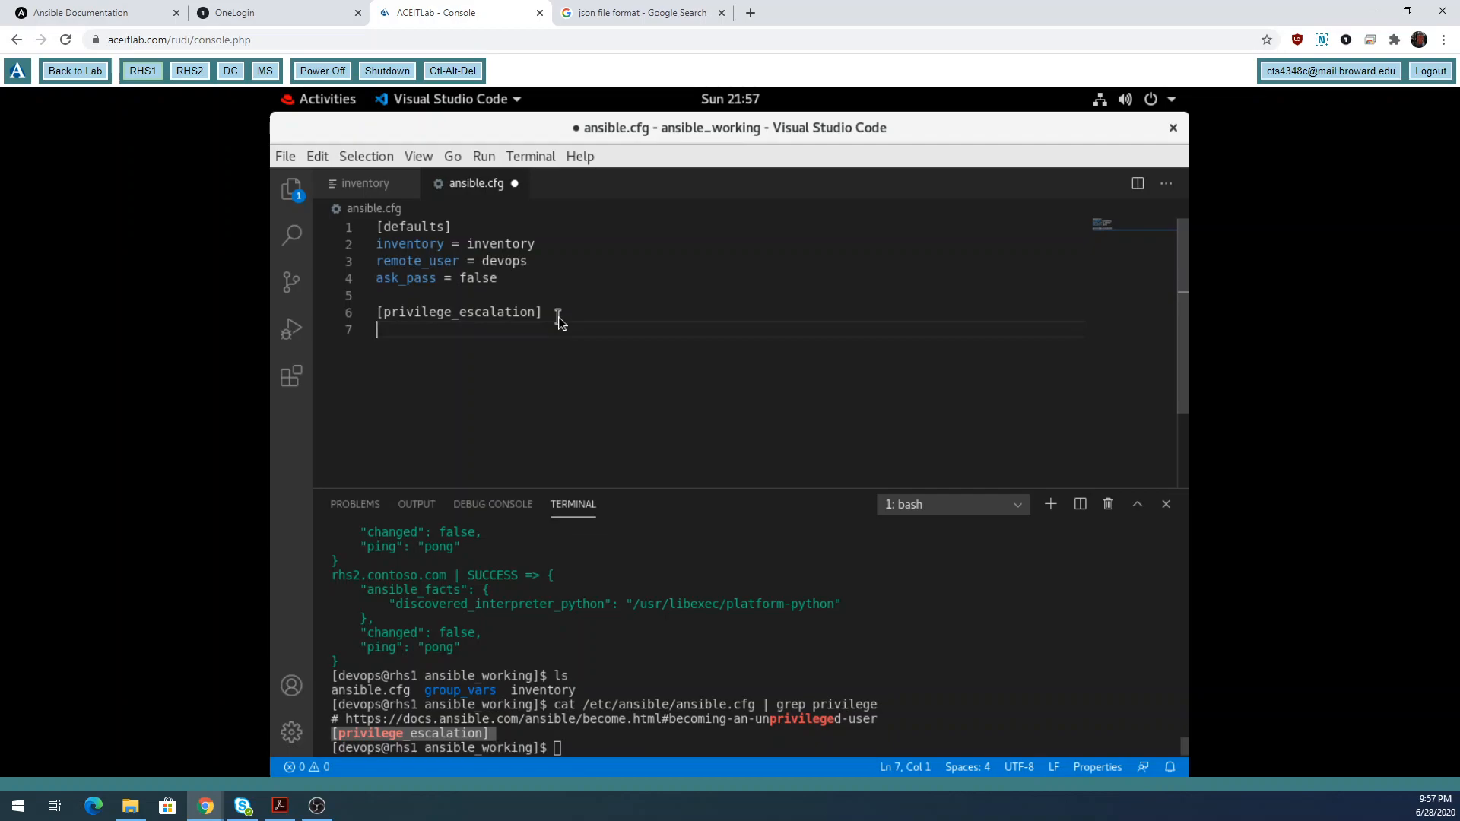
Add become = true as the first new line in ansible.cfg.
{"action": "type", "text": "become = true"}
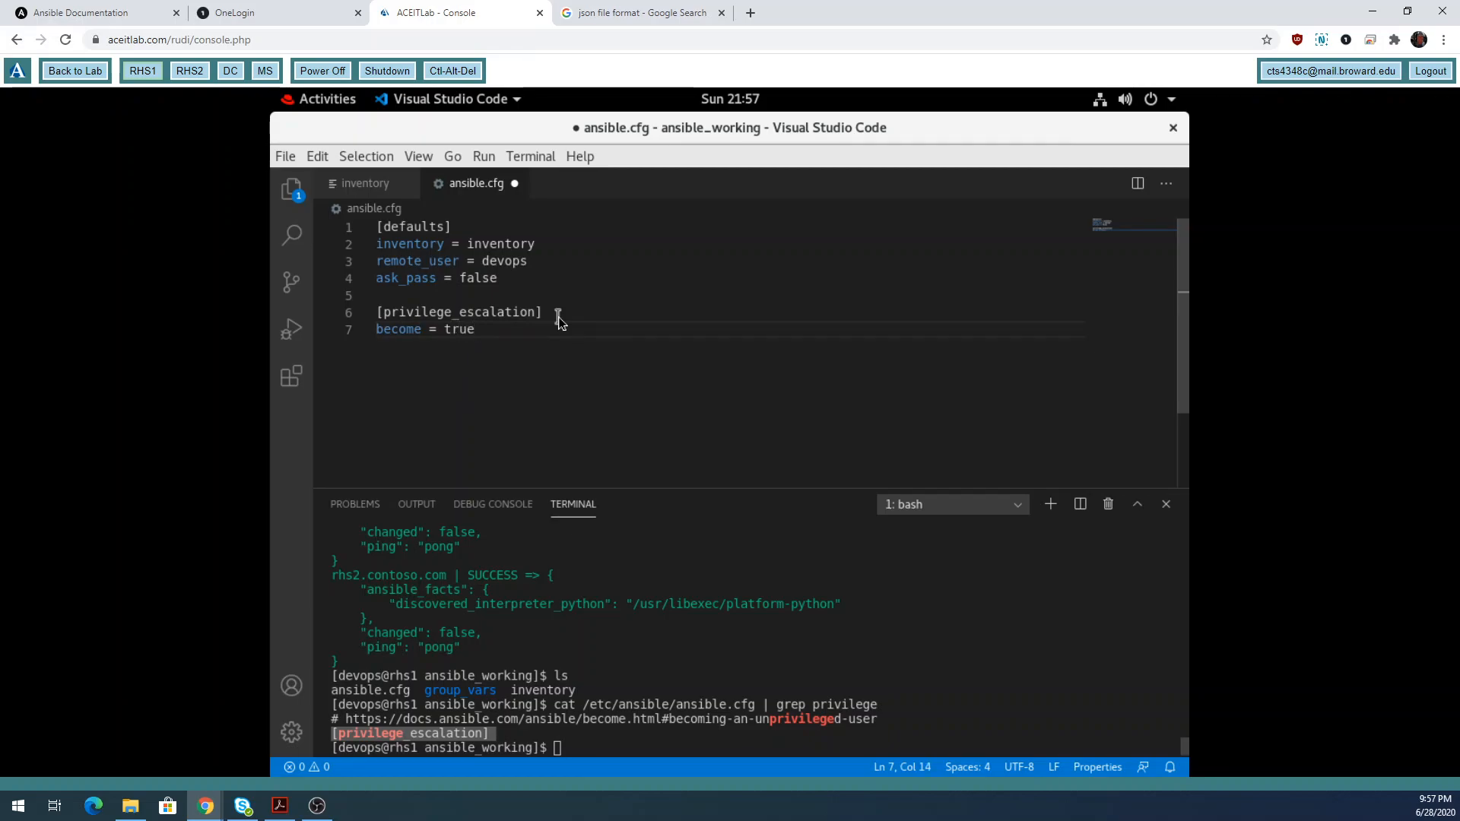
{"action": "key", "text": "BackSpace"}
{"action": "key", "text": "BackSpace"}
{"action": "key", "text": "BackSpace"}
{"action": "key", "text": "BackSpace"}
{"action": "type", "text": "True"}
{"action": "key", "text": "BackSpace"}
{"action": "key", "text": "BackSpace"}
{"action": "key", "text": "BackSpace"}
{"action": "key", "text": "BackSpace"}
{"action": "type", "text": "1"}
{"action": "key", "text": "BackSpace"}
{"action": "type", "text": "true"}
{"action": "key", "text": "Return"}
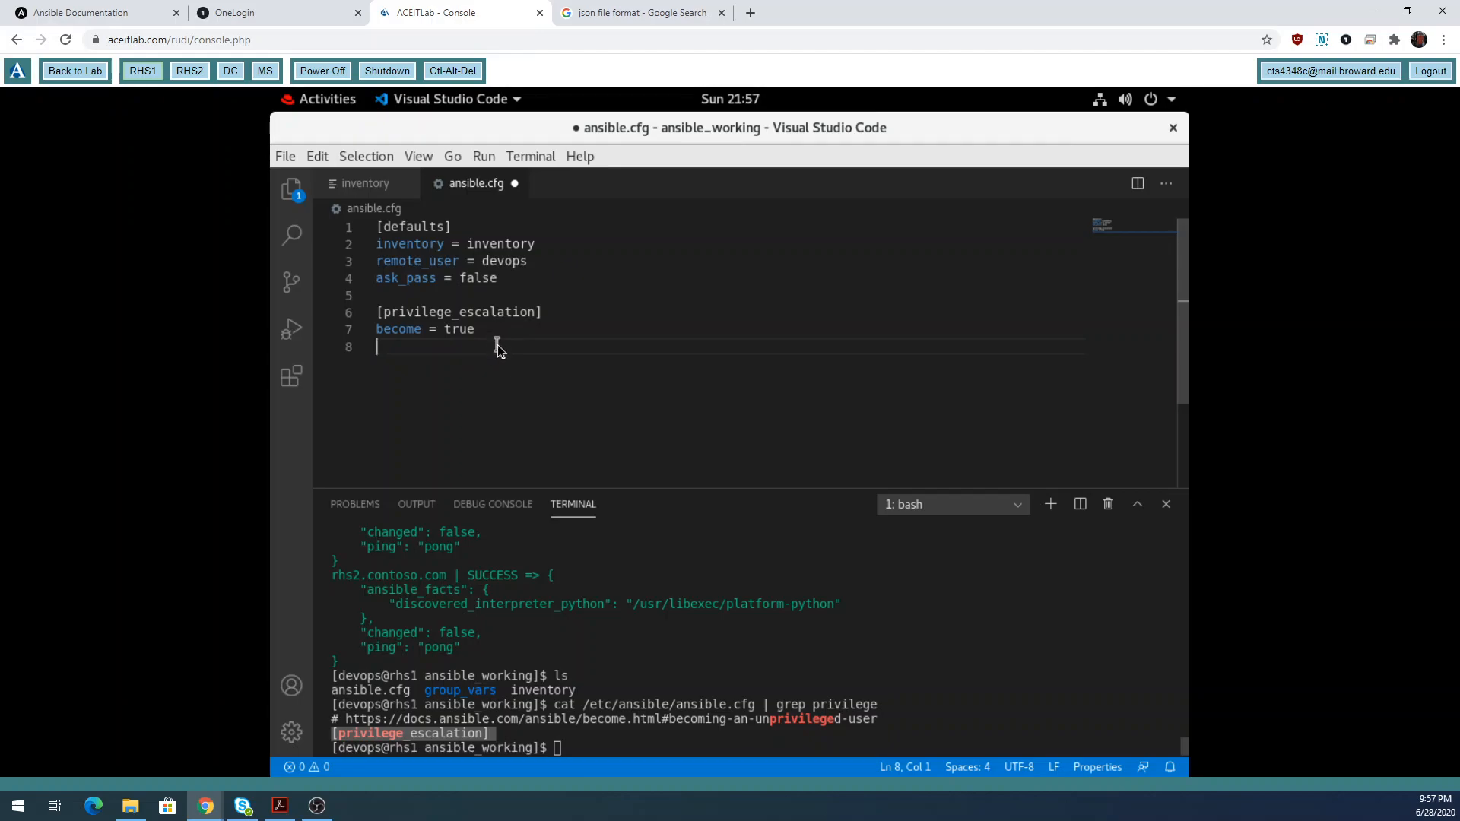
Add become_method = sudo, become_user = root and become_ask_pass = false.
{"action": "type", "text": "become_metho"}
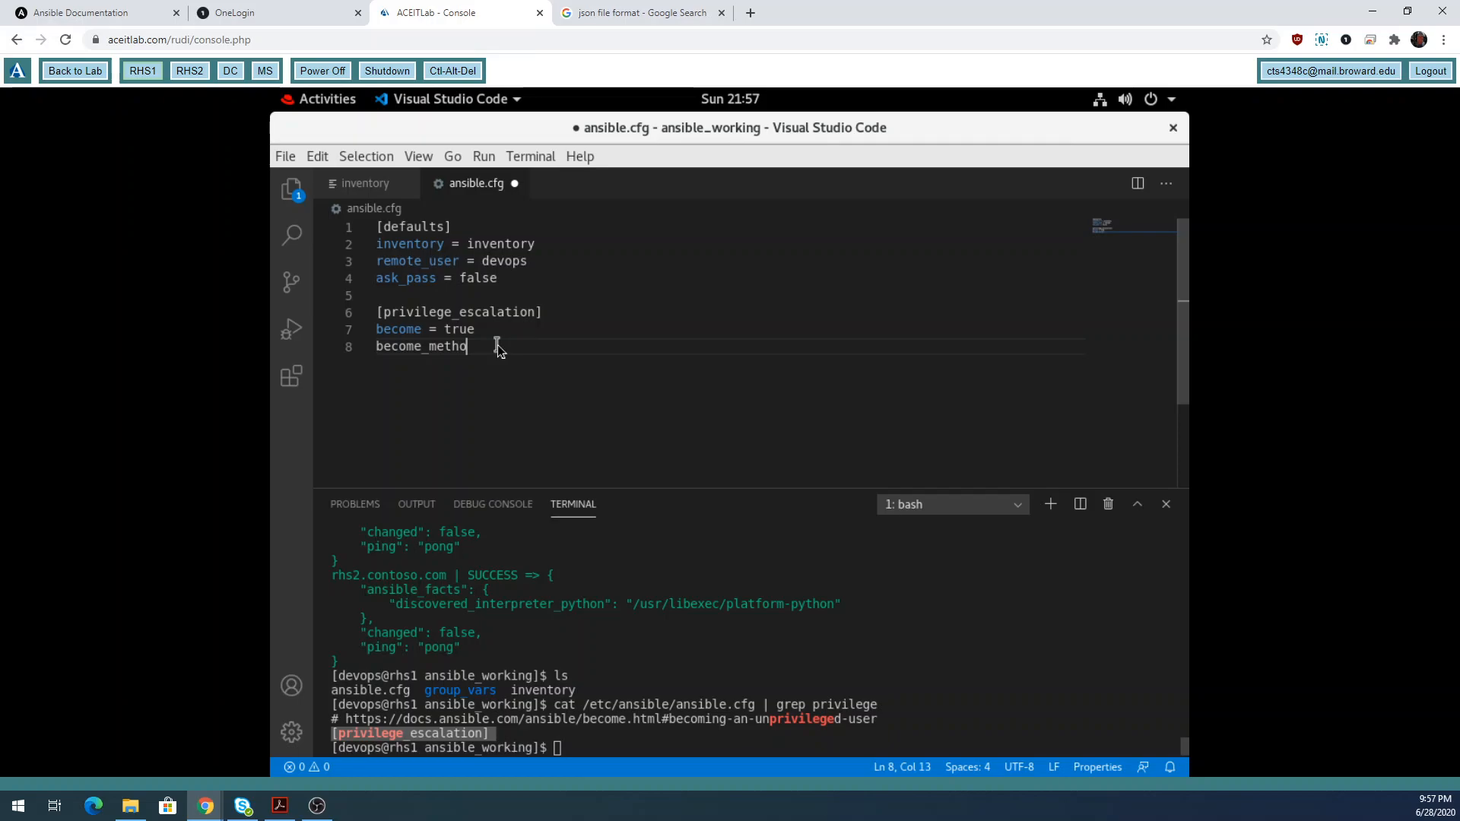
{"action": "type", "text": "d = sudo"}
{"action": "key", "text": "Return"}
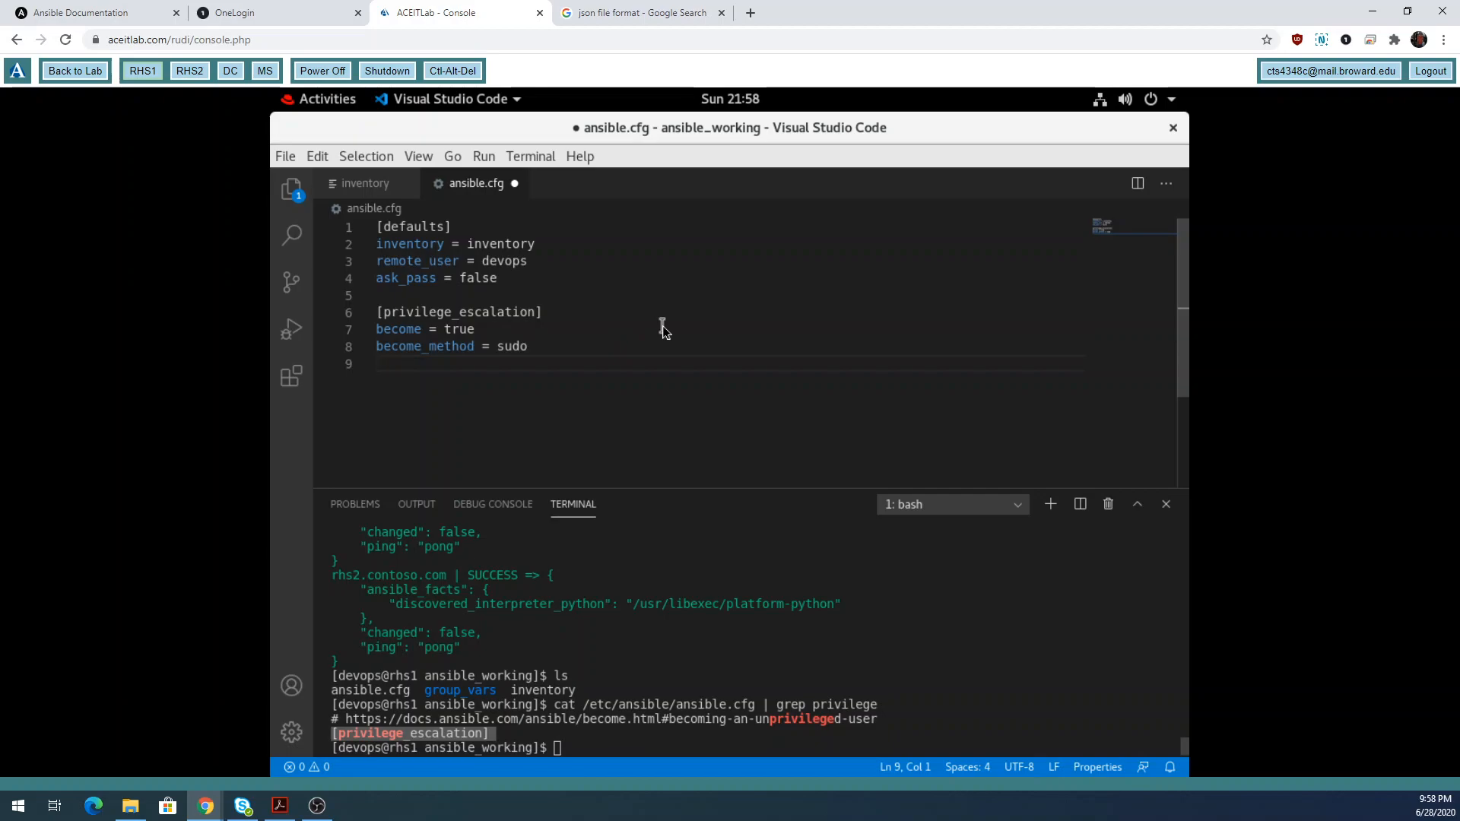
{"action": "type", "text": "become_"}
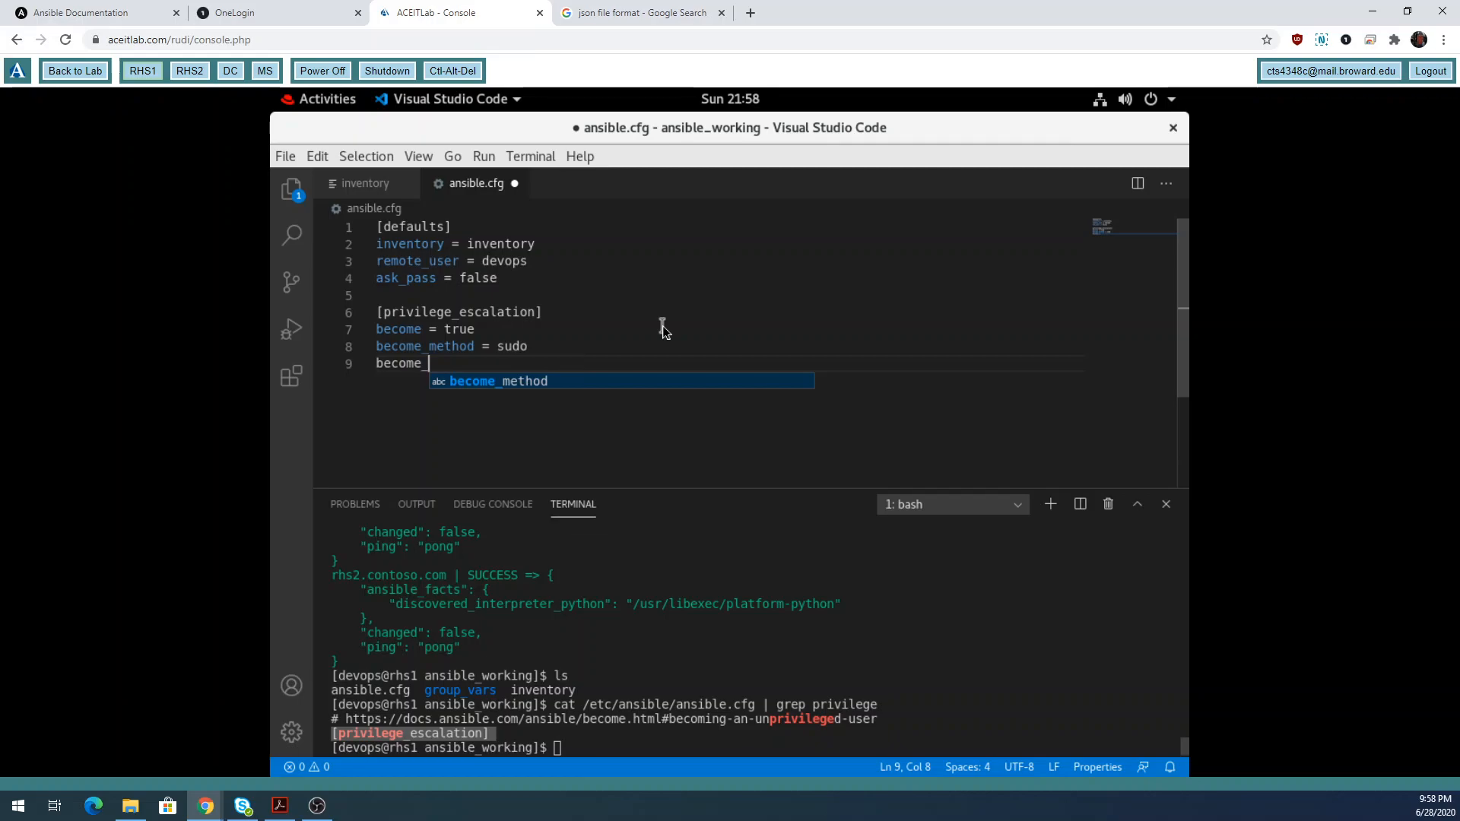
{"action": "type", "text": "user = r"}
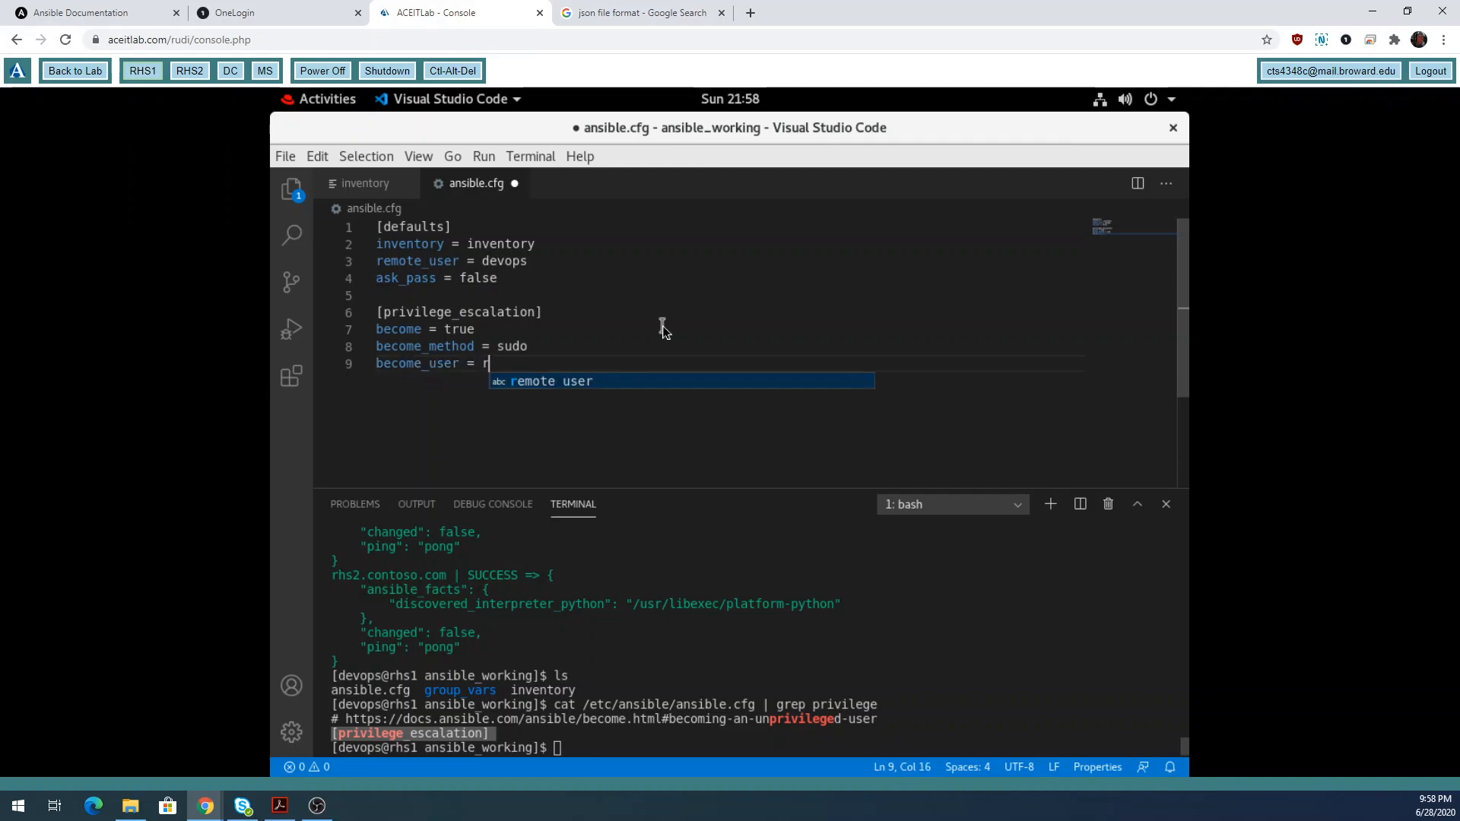
{"action": "type", "text": "oot"}
{"action": "key", "text": "Return"}
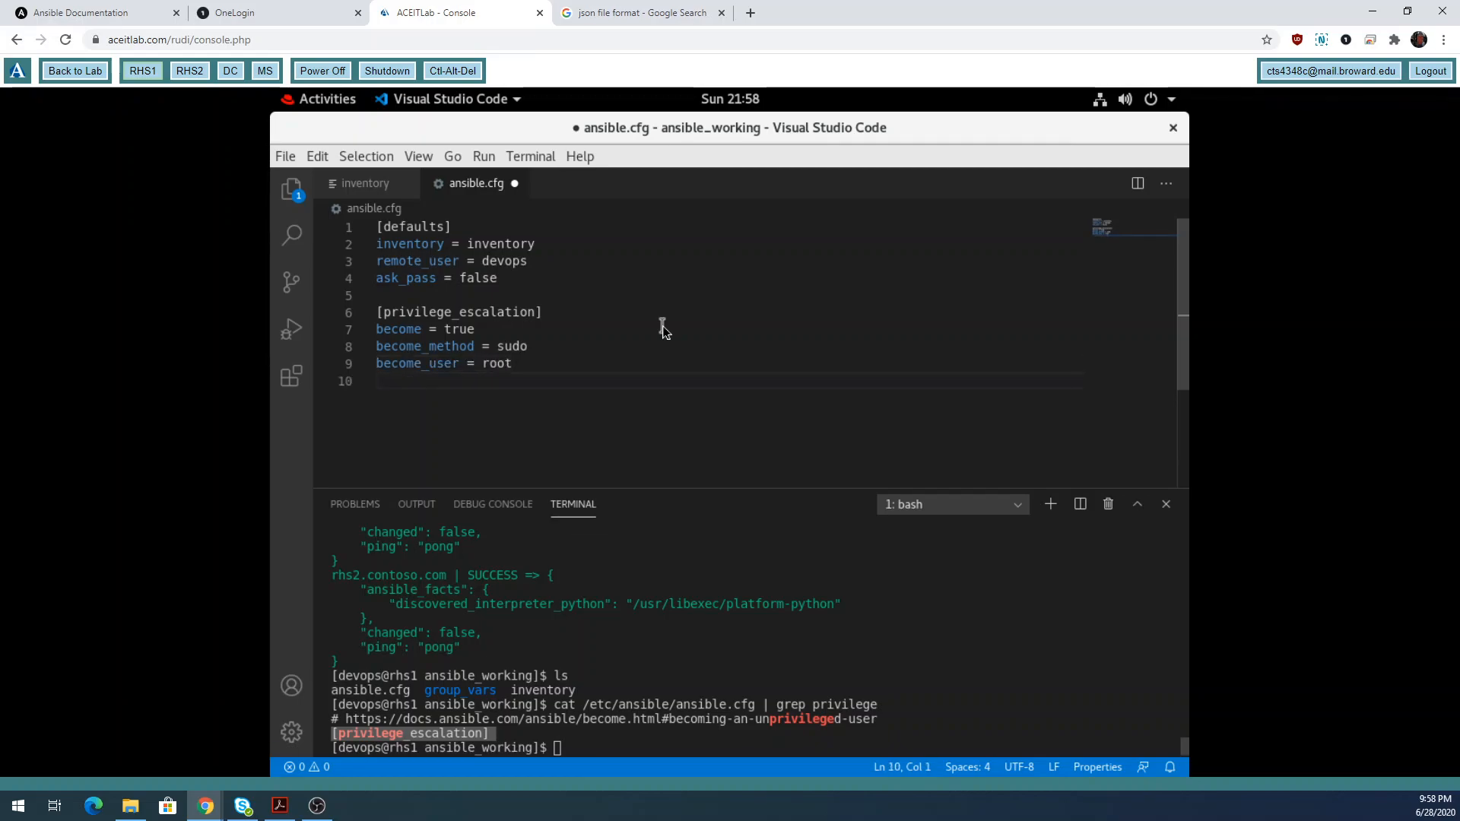
{"action": "type", "text": "bec"}
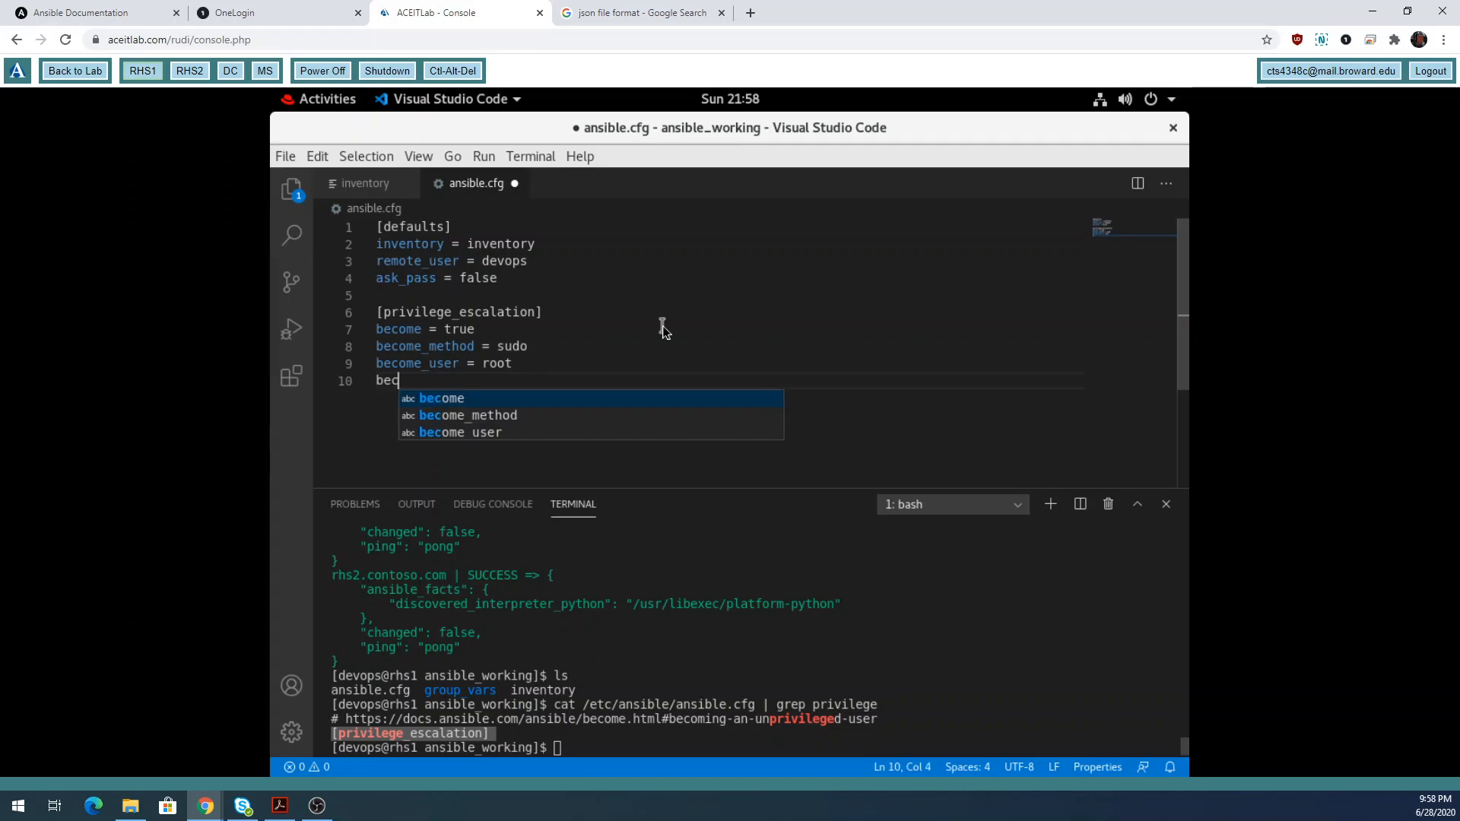
{"action": "type", "text": "ome_ask"}
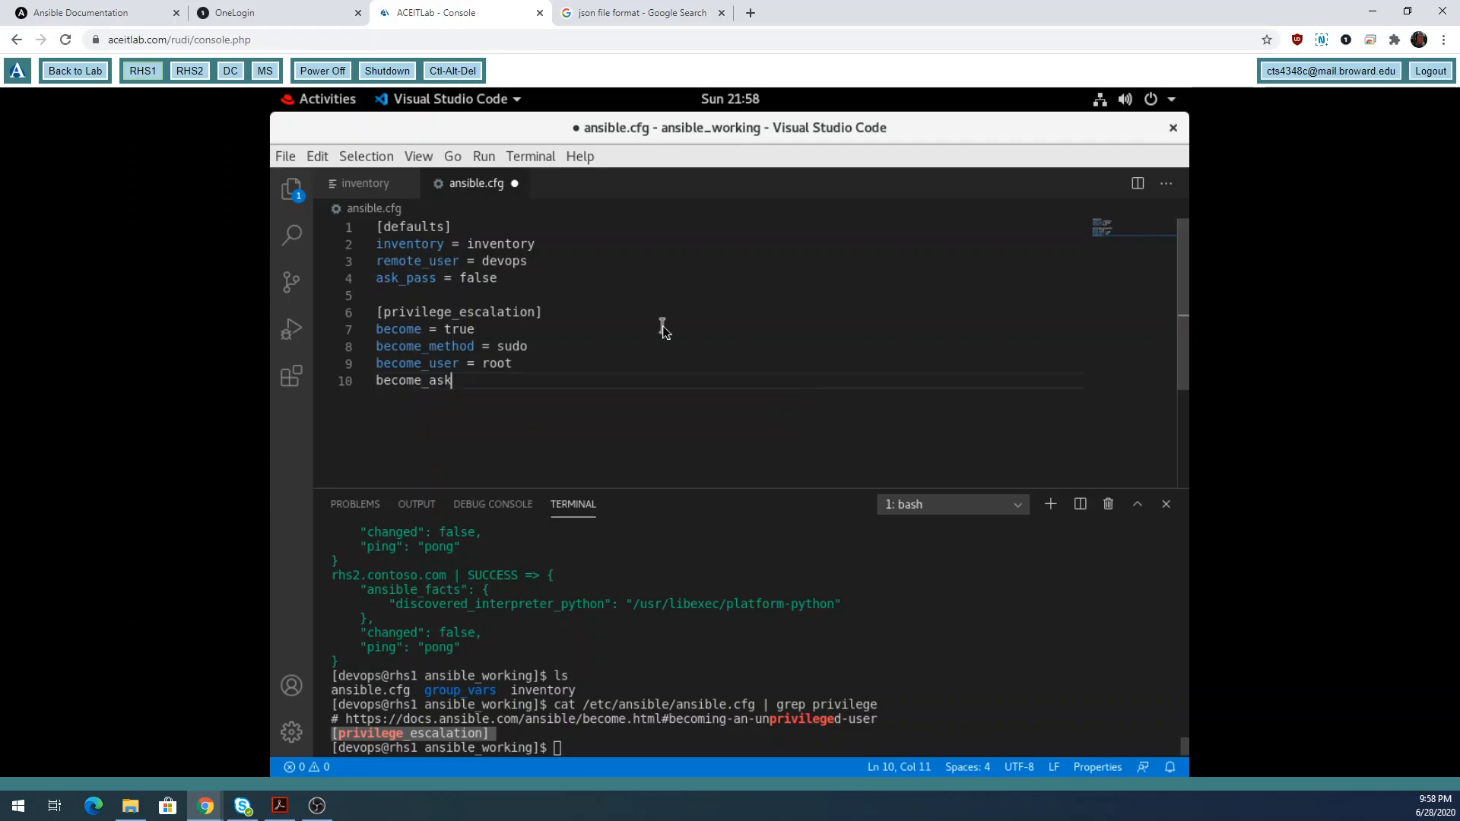
{"action": "type", "text": "_pass ="}
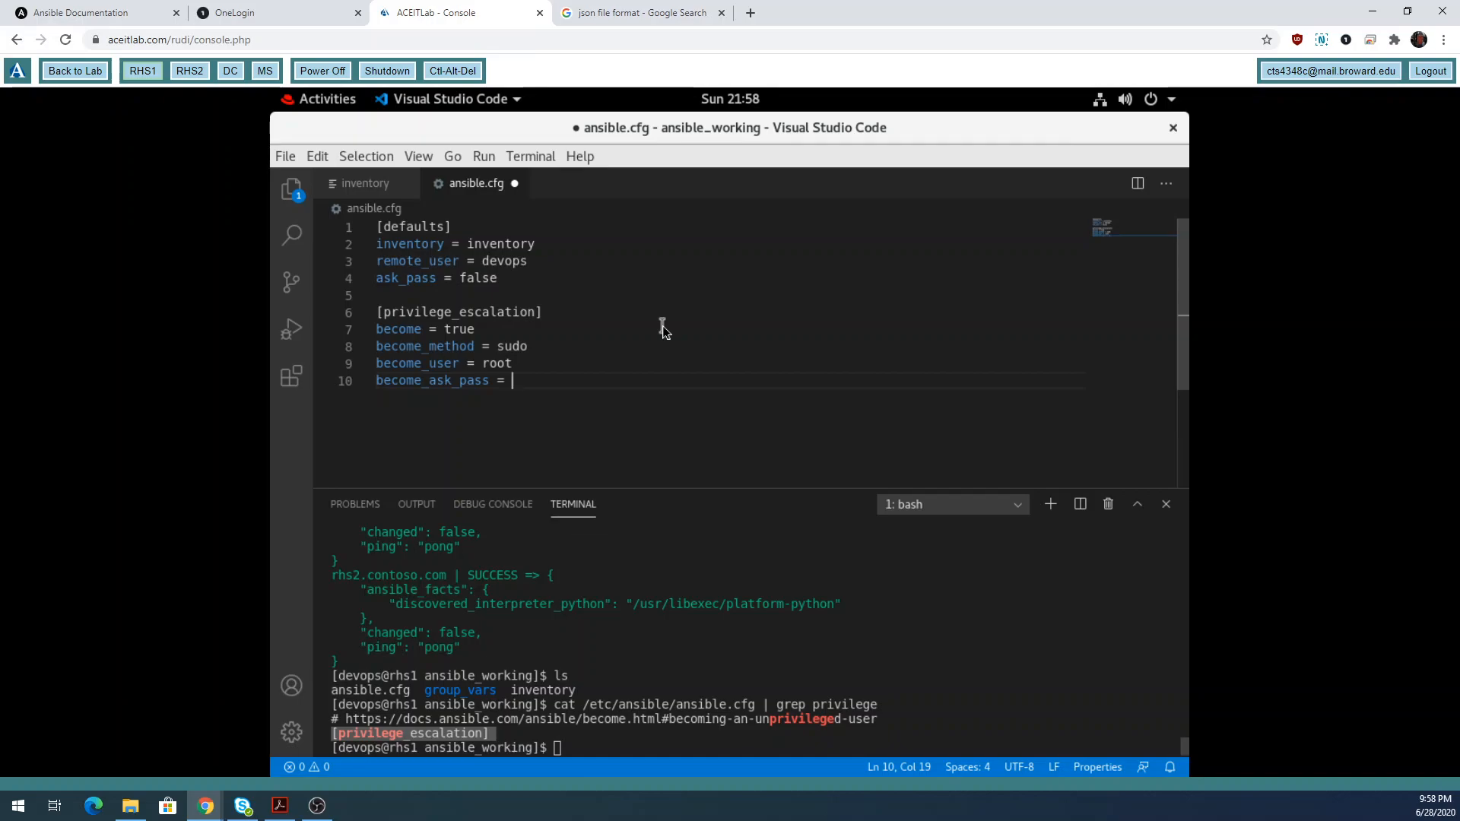
{"action": "type", "text": "false"}
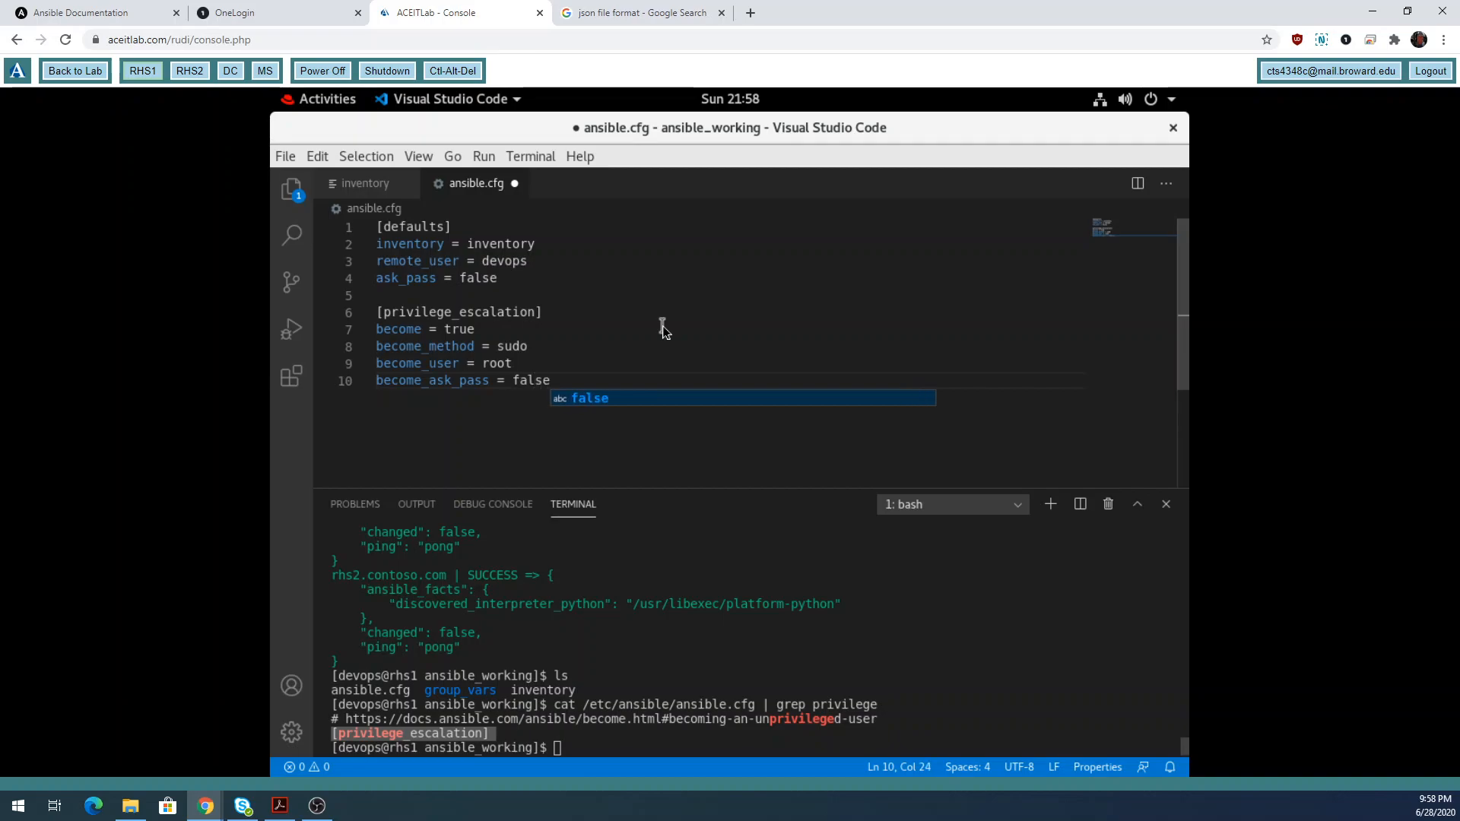
{"action": "key", "text": "Escape"}
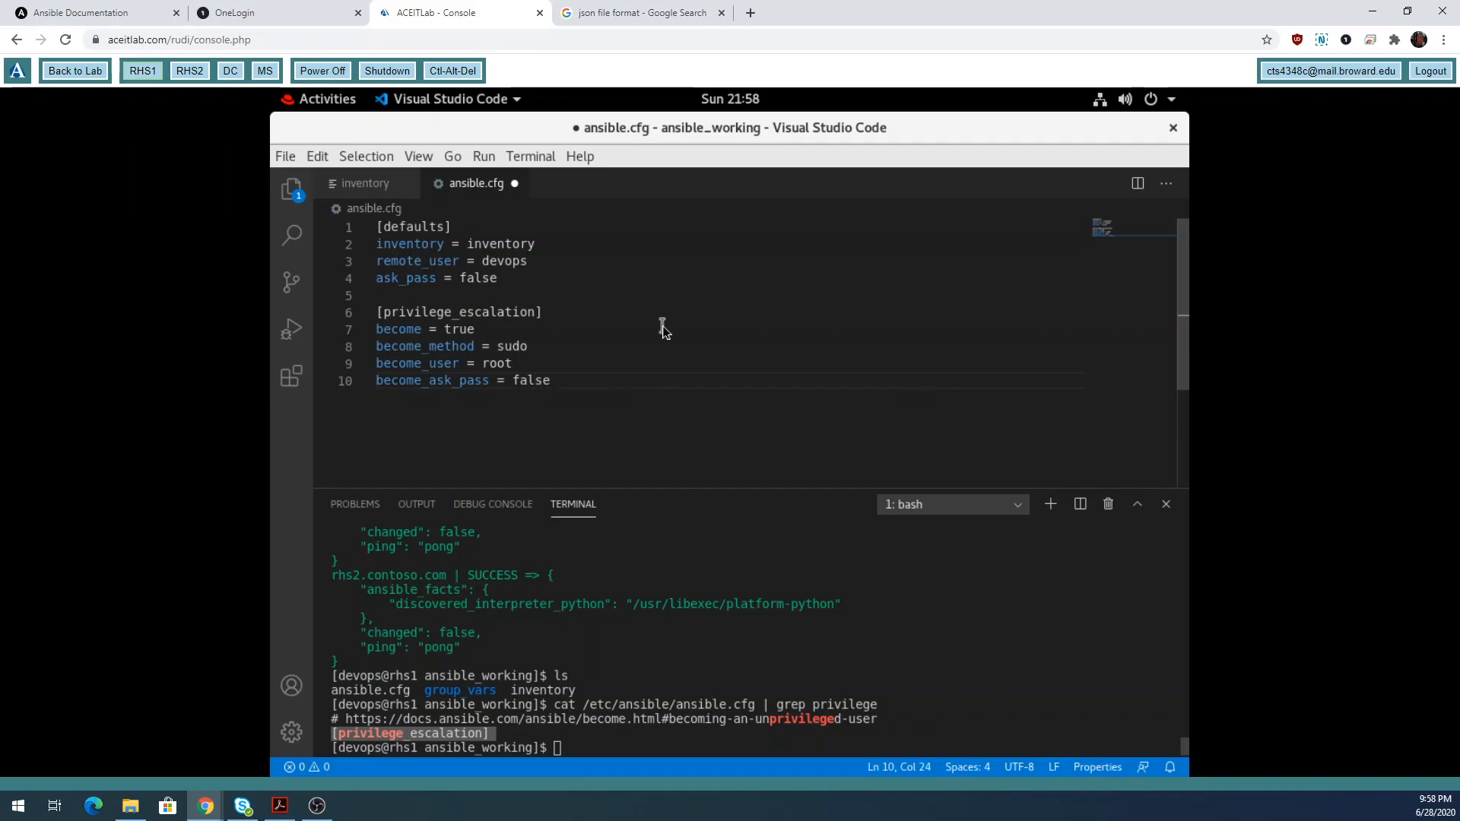
Save ansible.cfg and recall the earlier ping command in the terminal.
{"action": "left_click", "coordinate": [285, 156]}
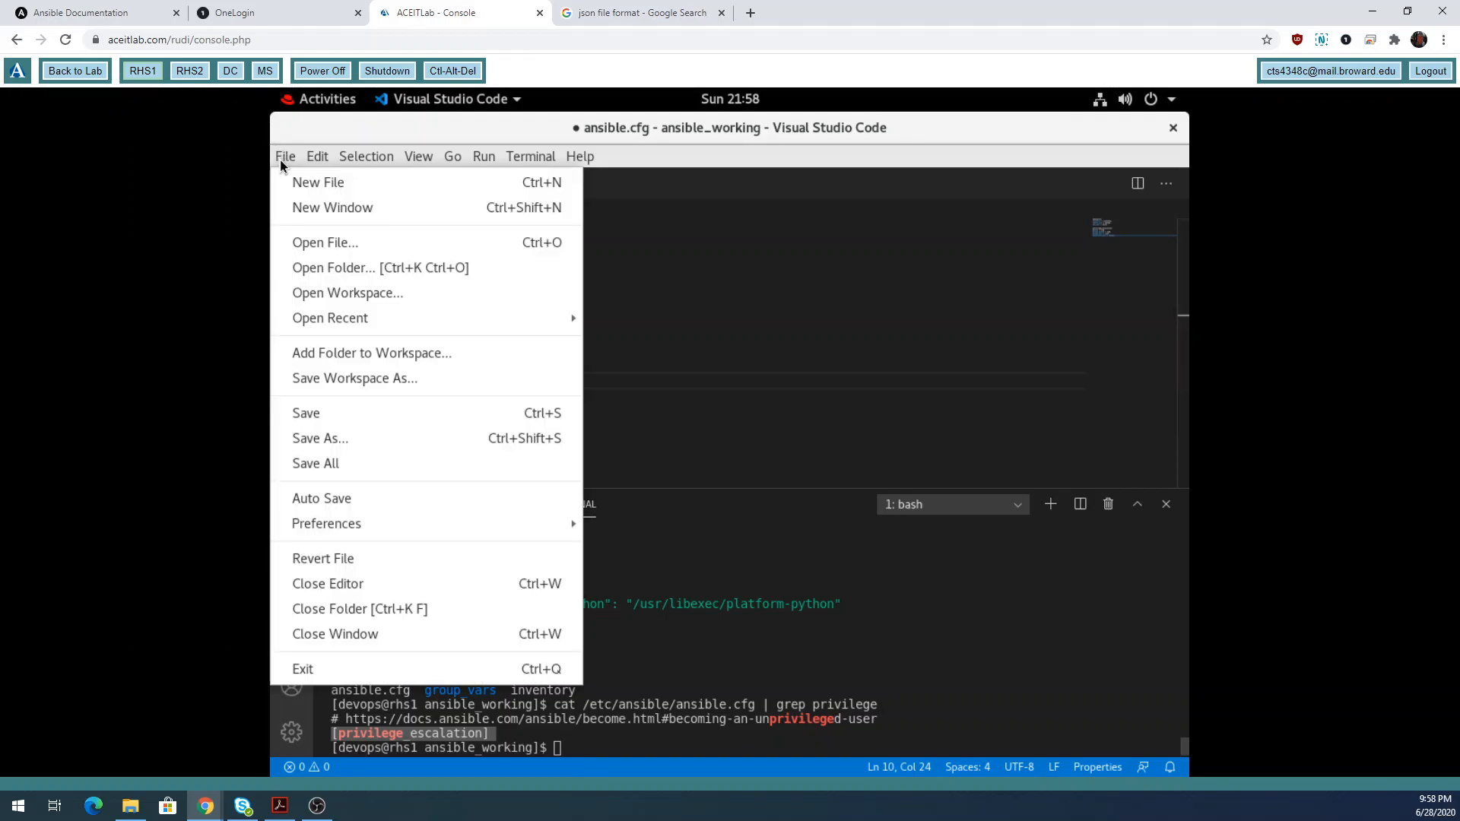
{"action": "left_click", "coordinate": [326, 413]}
{"action": "left_click_drag", "start_coordinate": [765, 733], "coordinate": [764, 743]}
{"action": "key", "text": "Up"}
{"action": "key", "text": "Up"}
{"action": "key", "text": "Up"}
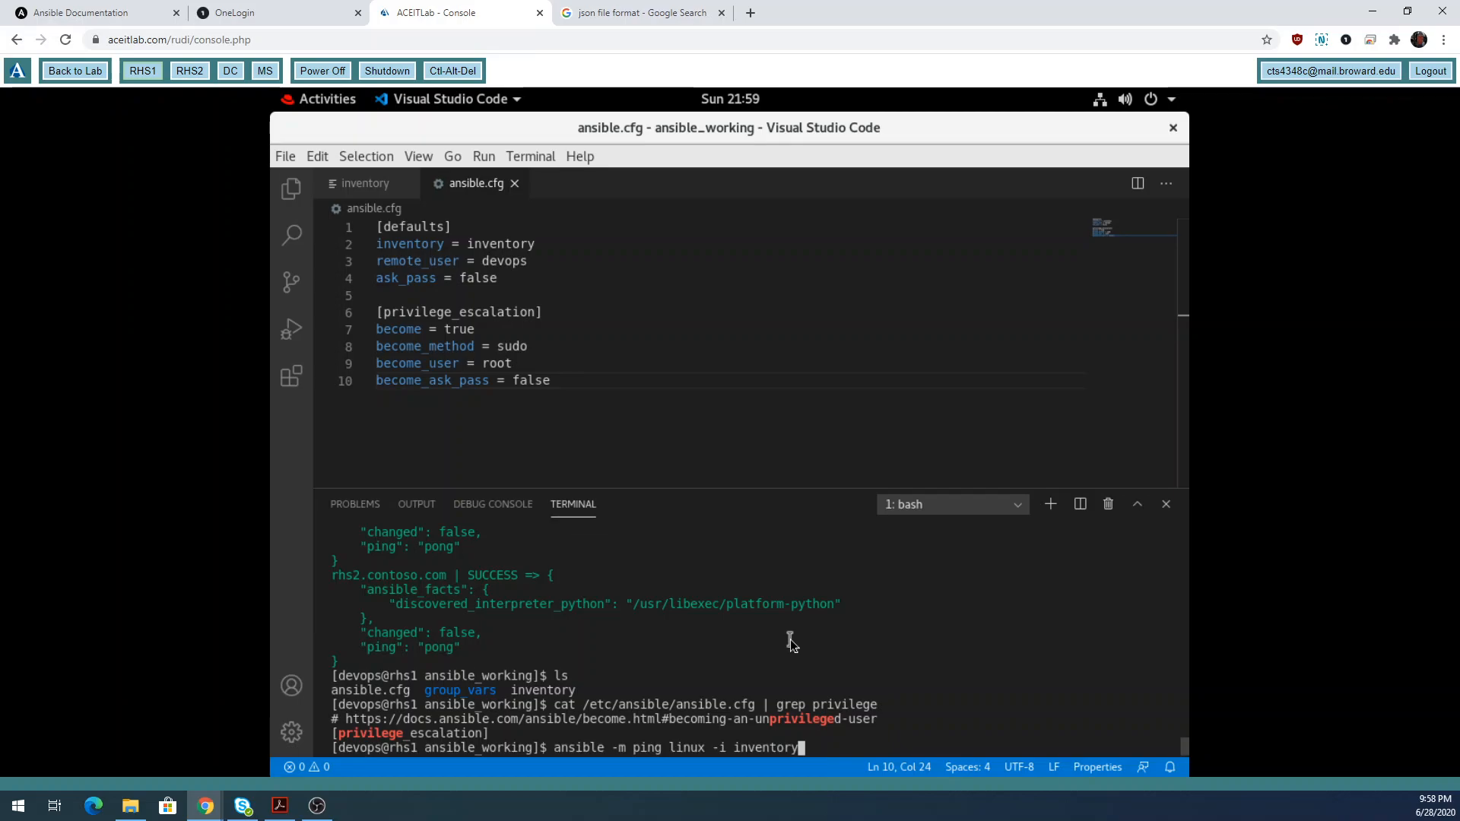
{"action": "key", "text": "BackSpace"}
{"action": "key", "text": "BackSpace"}
{"action": "key", "text": "BackSpace"}
{"action": "key", "text": "BackSpace"}
{"action": "key", "text": "BackSpace"}
{"action": "key", "text": "BackSpace"}
{"action": "key", "text": "BackSpace"}
{"action": "key", "text": "BackSpace"}
{"action": "key", "text": "BackSpace"}
{"action": "key", "text": "BackSpace"}
{"action": "key", "text": "BackSpace"}
{"action": "key", "text": "BackSpace"}
{"action": "key", "text": "Return"}
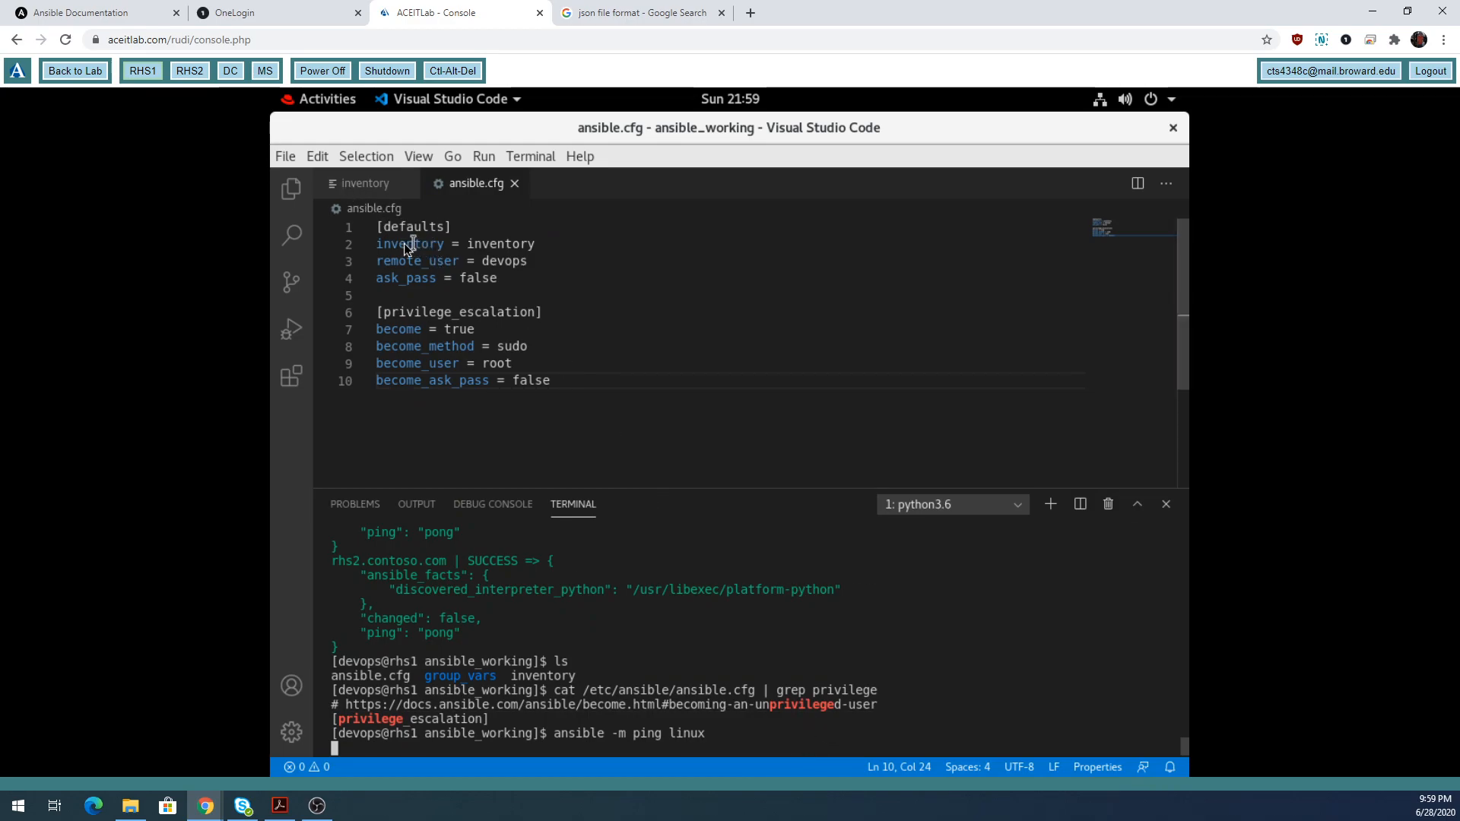
{"action": "left_click_drag", "start_coordinate": [468, 242], "coordinate": [550, 244]}
{"action": "left_click", "coordinate": [699, 741]}
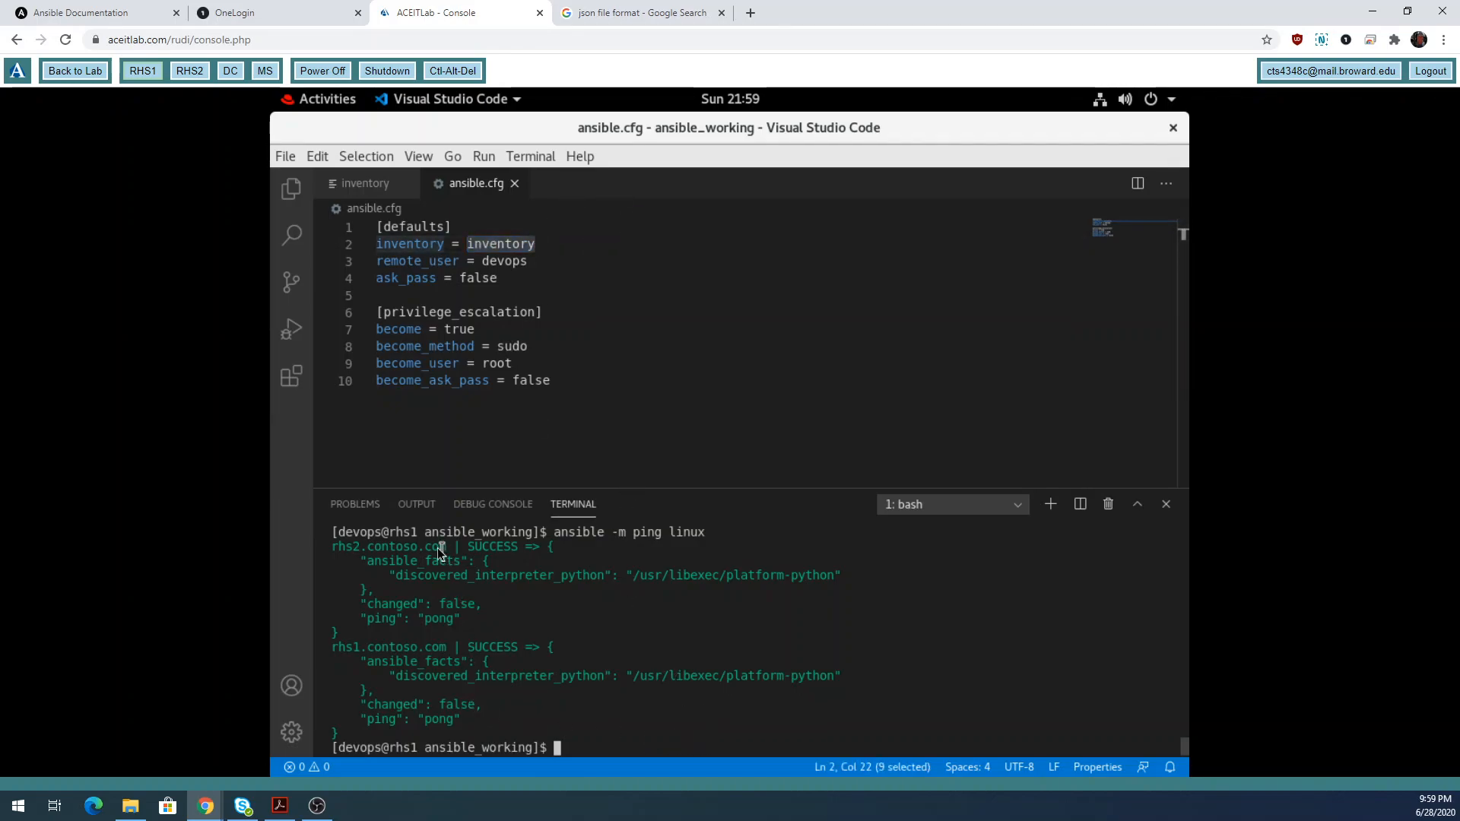
{"action": "left_click_drag", "start_coordinate": [334, 546], "coordinate": [451, 740]}
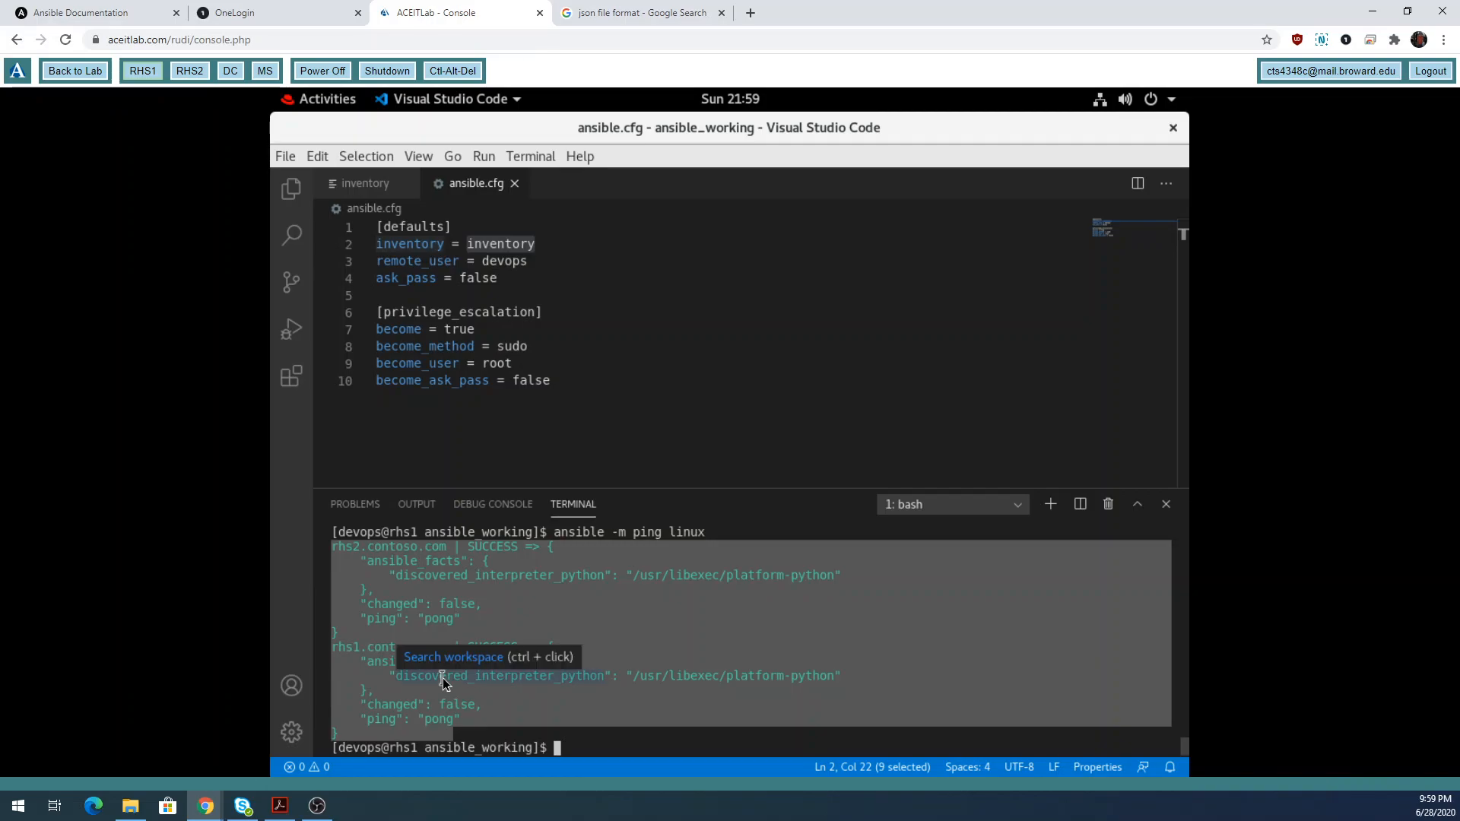
{"action": "left_click", "coordinate": [441, 612]}
{"action": "left_click_drag", "start_coordinate": [441, 605], "coordinate": [482, 607]}
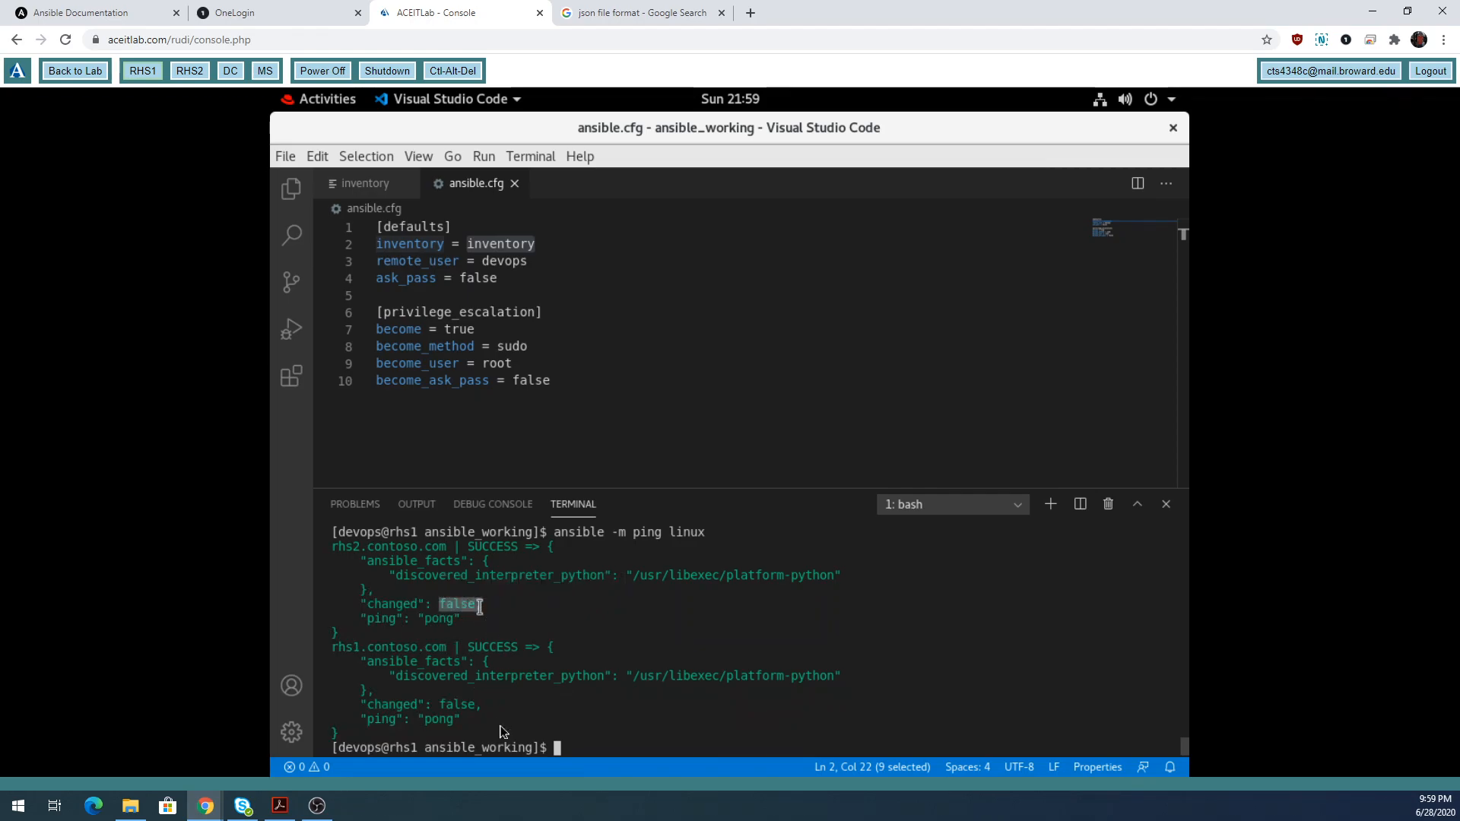
{"action": "double_click", "coordinate": [449, 705]}
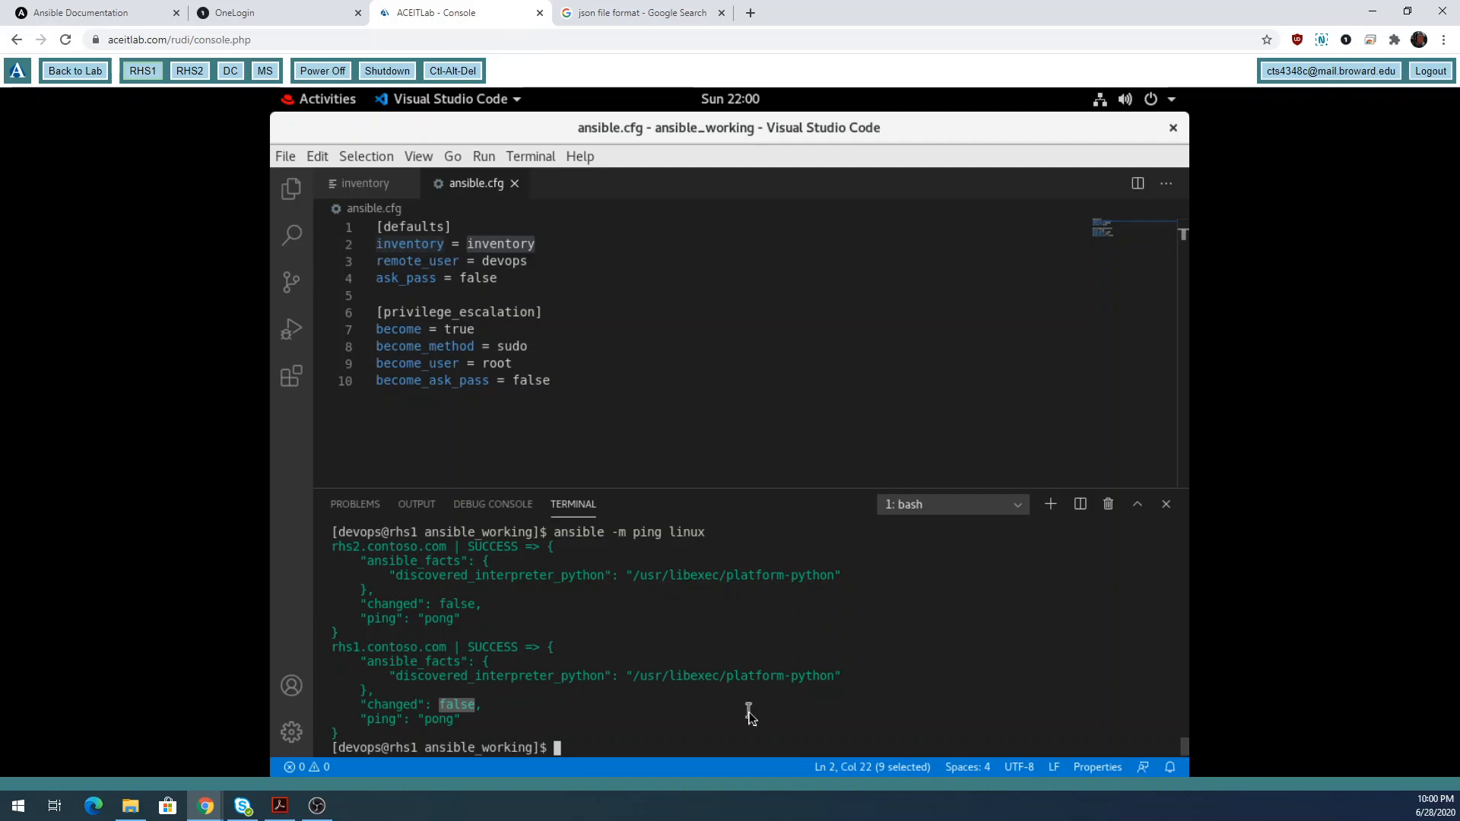
{"action": "left_click", "coordinate": [701, 744]}
List all Ansible modules with ansible-doc -l and search for win matches.
{"action": "type", "text": "ansibl"}
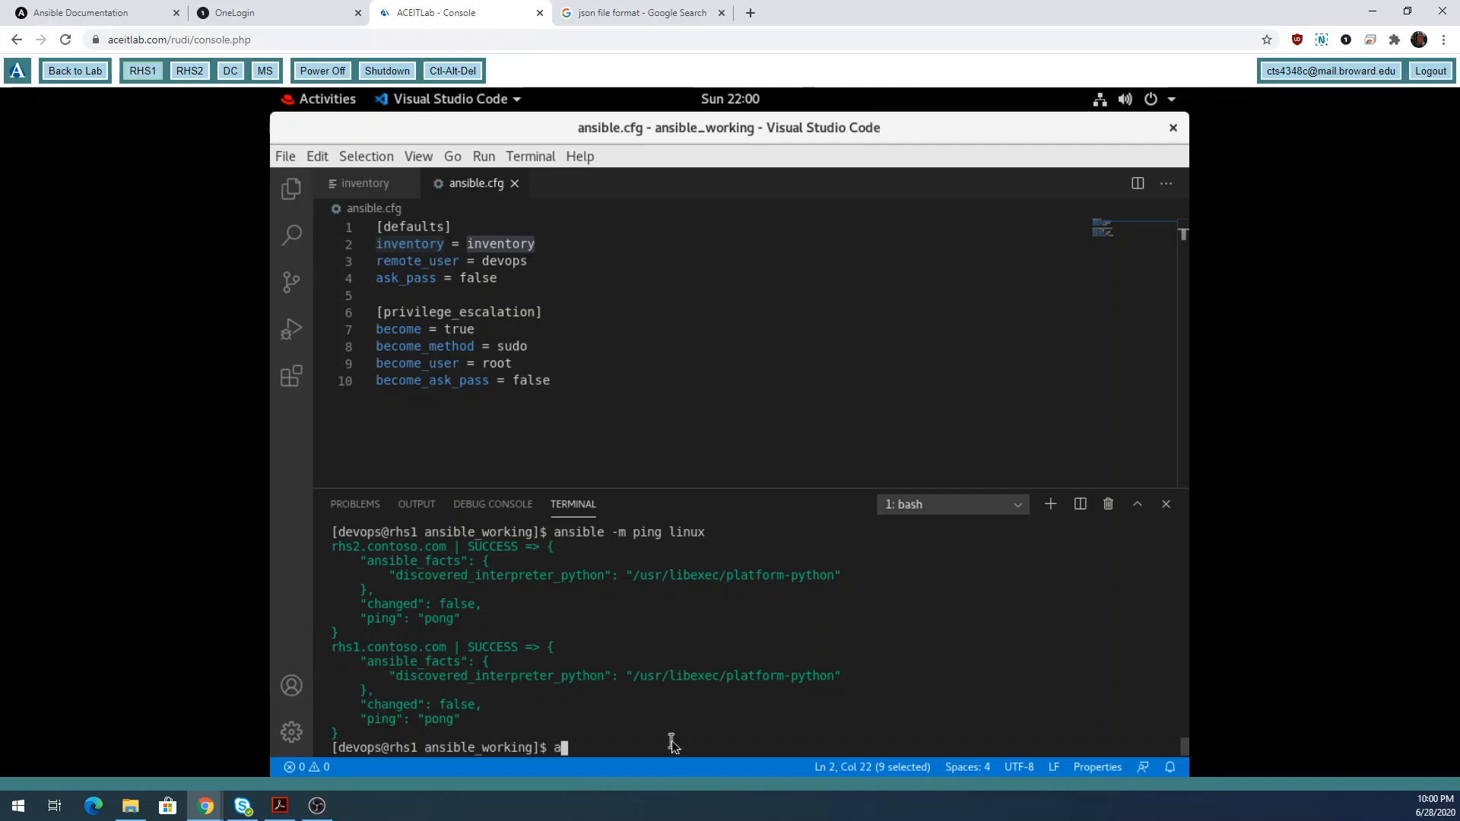
{"action": "type", "text": "e-doc -l"}
{"action": "key", "text": "Return"}
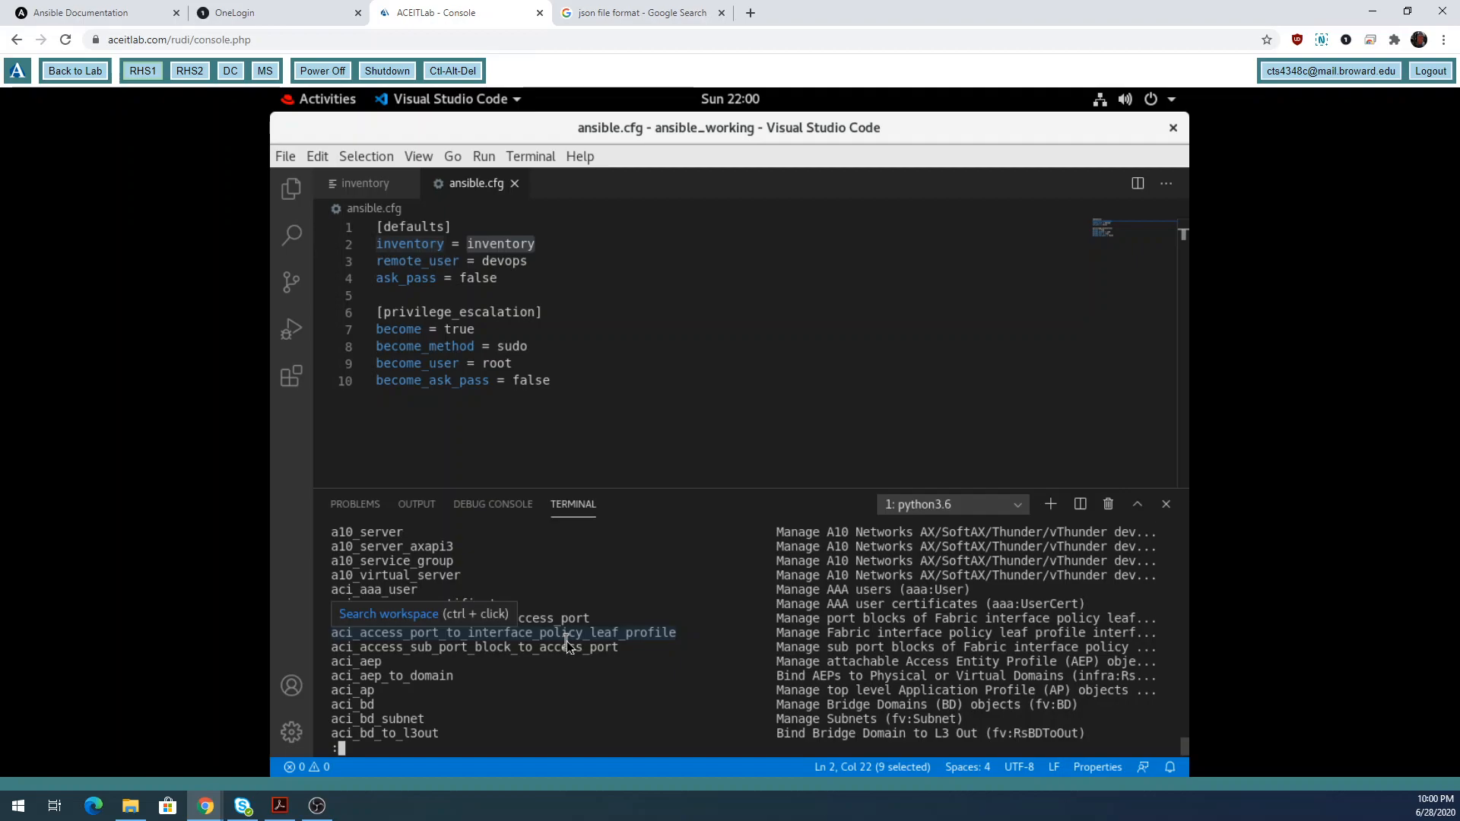
{"action": "key", "text": "n"}
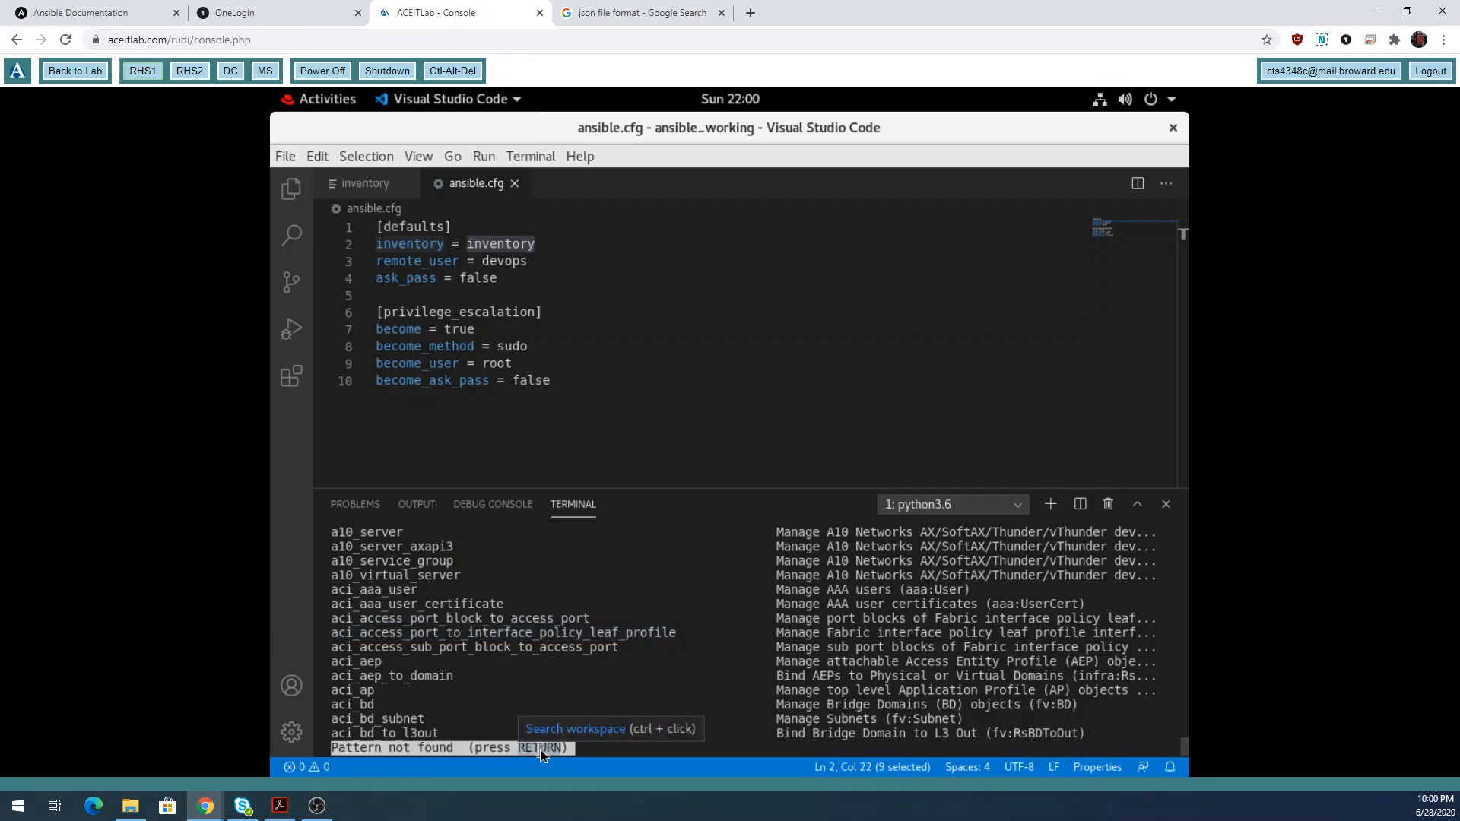
{"action": "key", "text": "Return"}
{"action": "type", "text": "/win"}
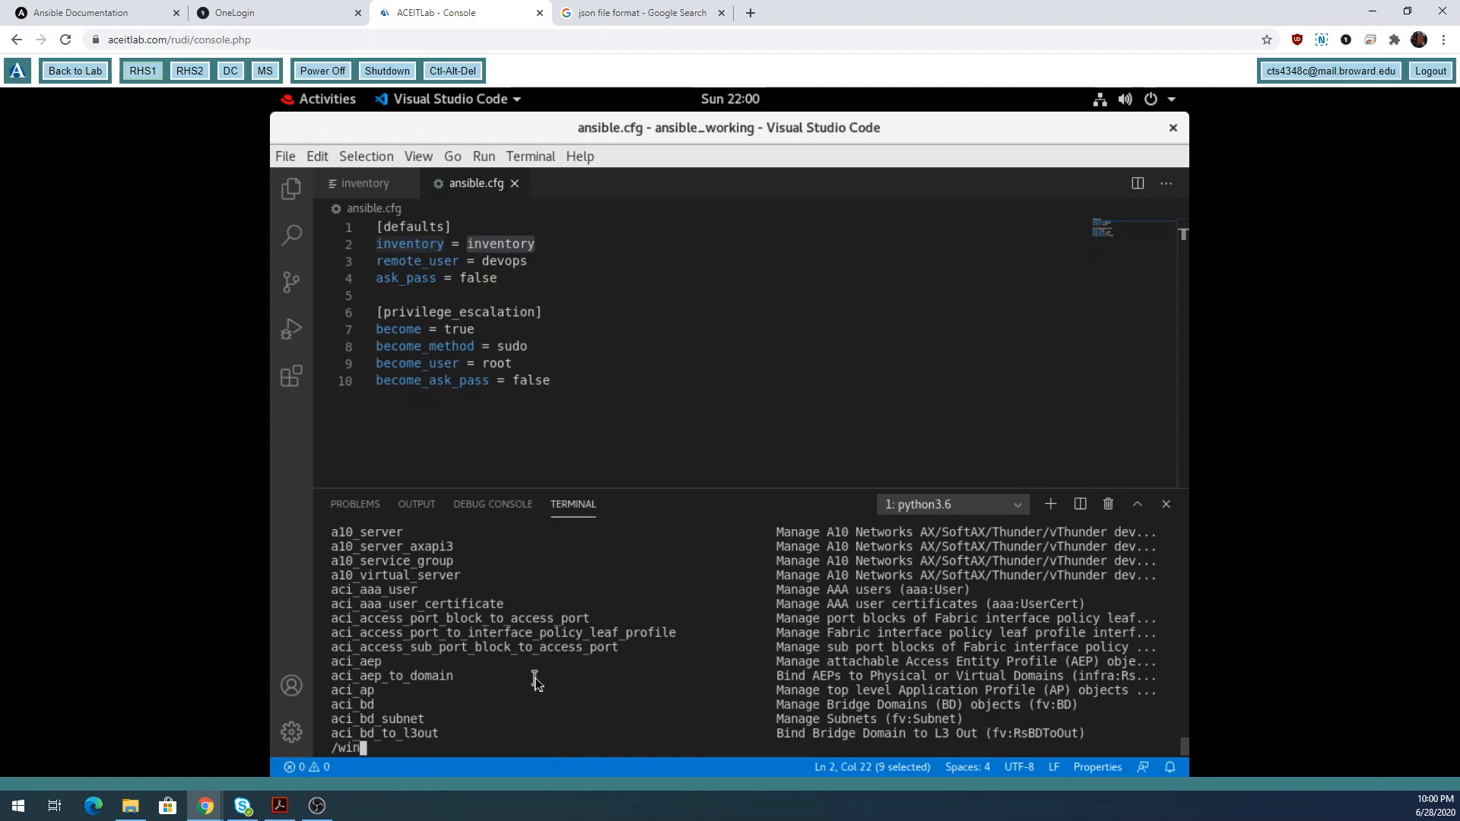
{"action": "key", "text": "Return"}
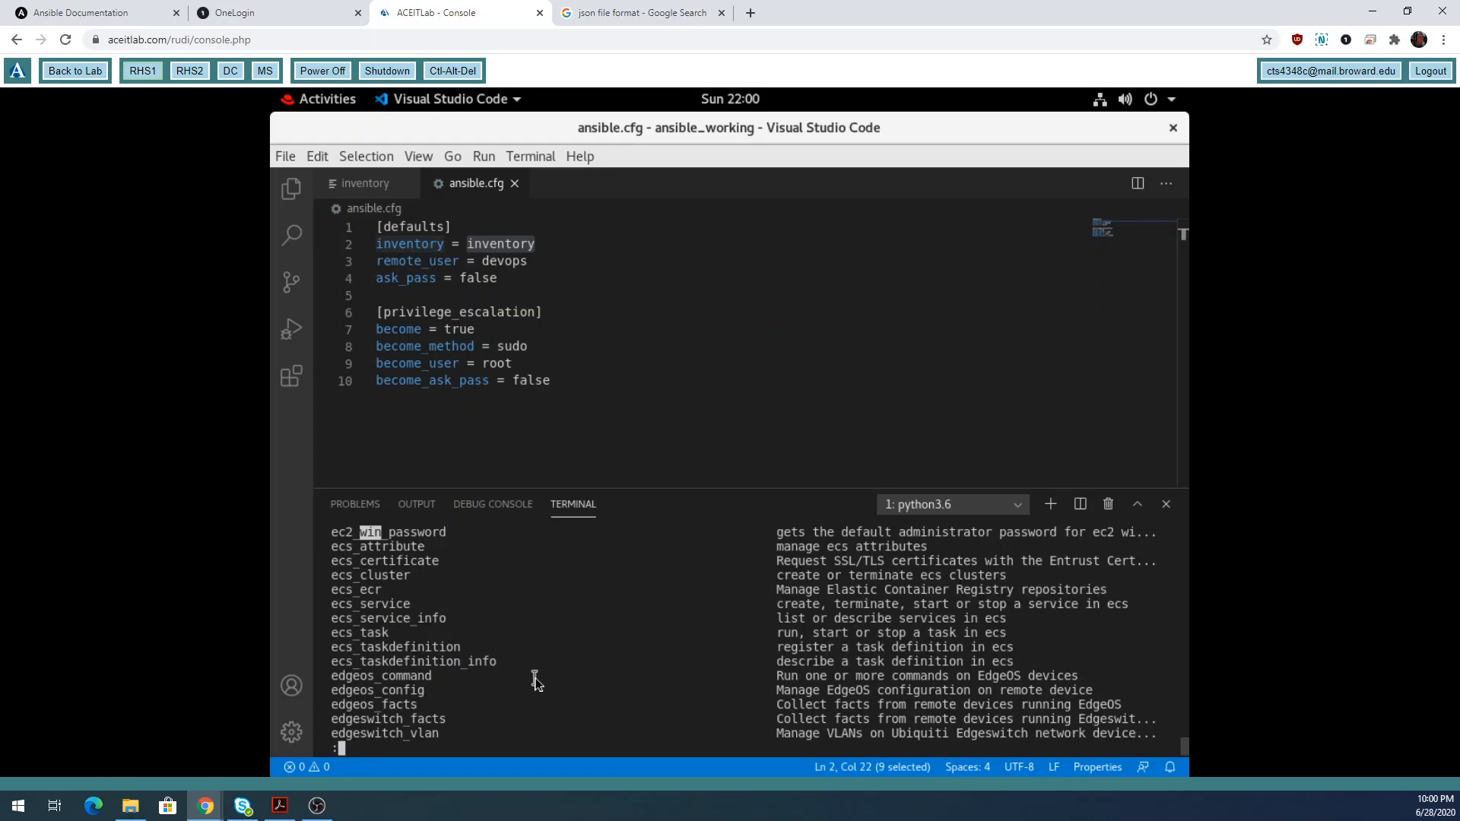
{"action": "key", "text": "n"}
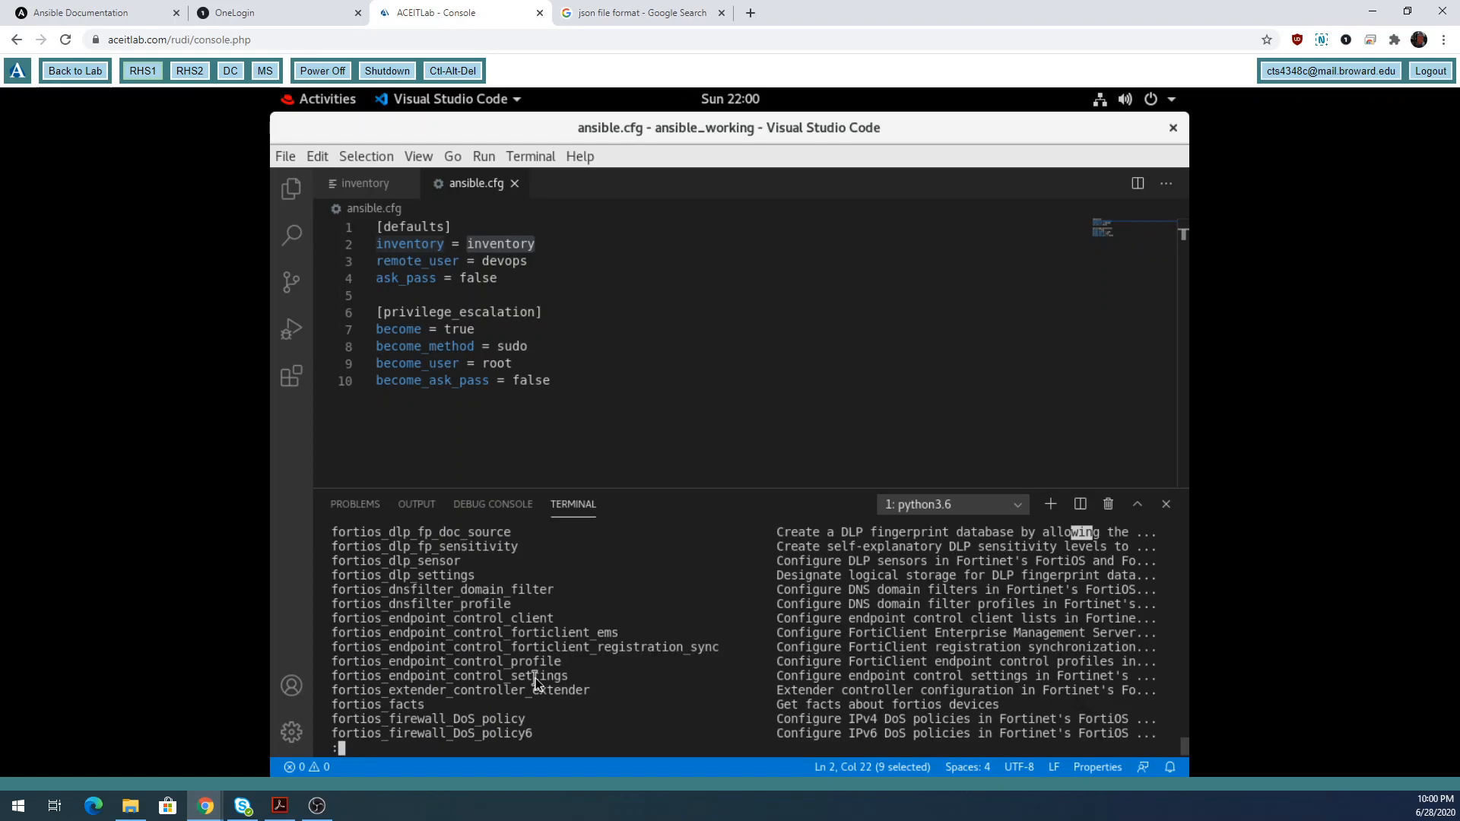
{"action": "key", "text": "n"}
{"action": "key", "text": "n"}
{"action": "key", "text": "n"}
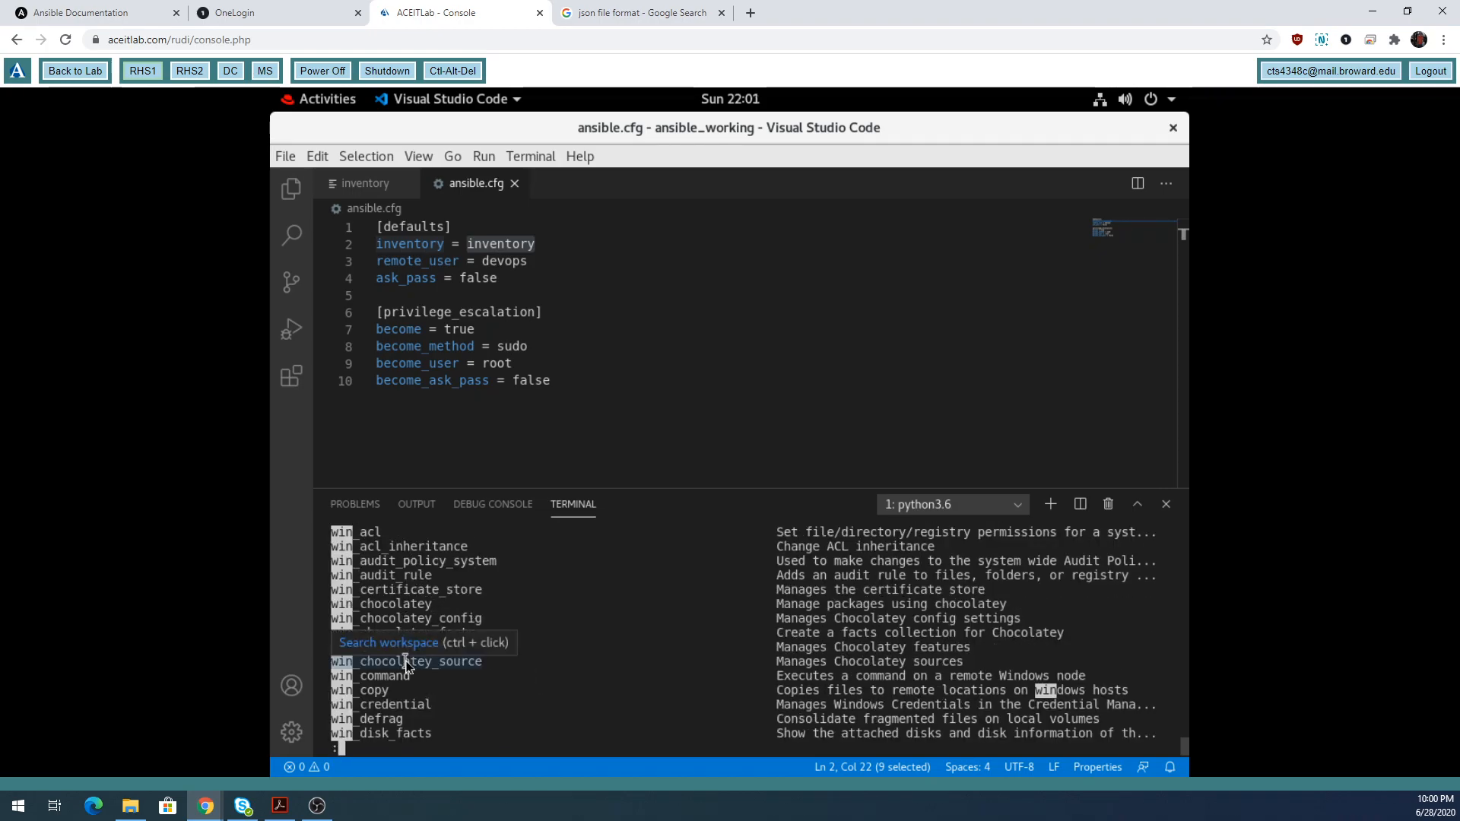
Find the win_ping module in the list, then quit the pager.
{"action": "key", "text": "Down"}
{"action": "key", "text": "Down"}
{"action": "key", "text": "Down"}
{"action": "key", "text": "Down"}
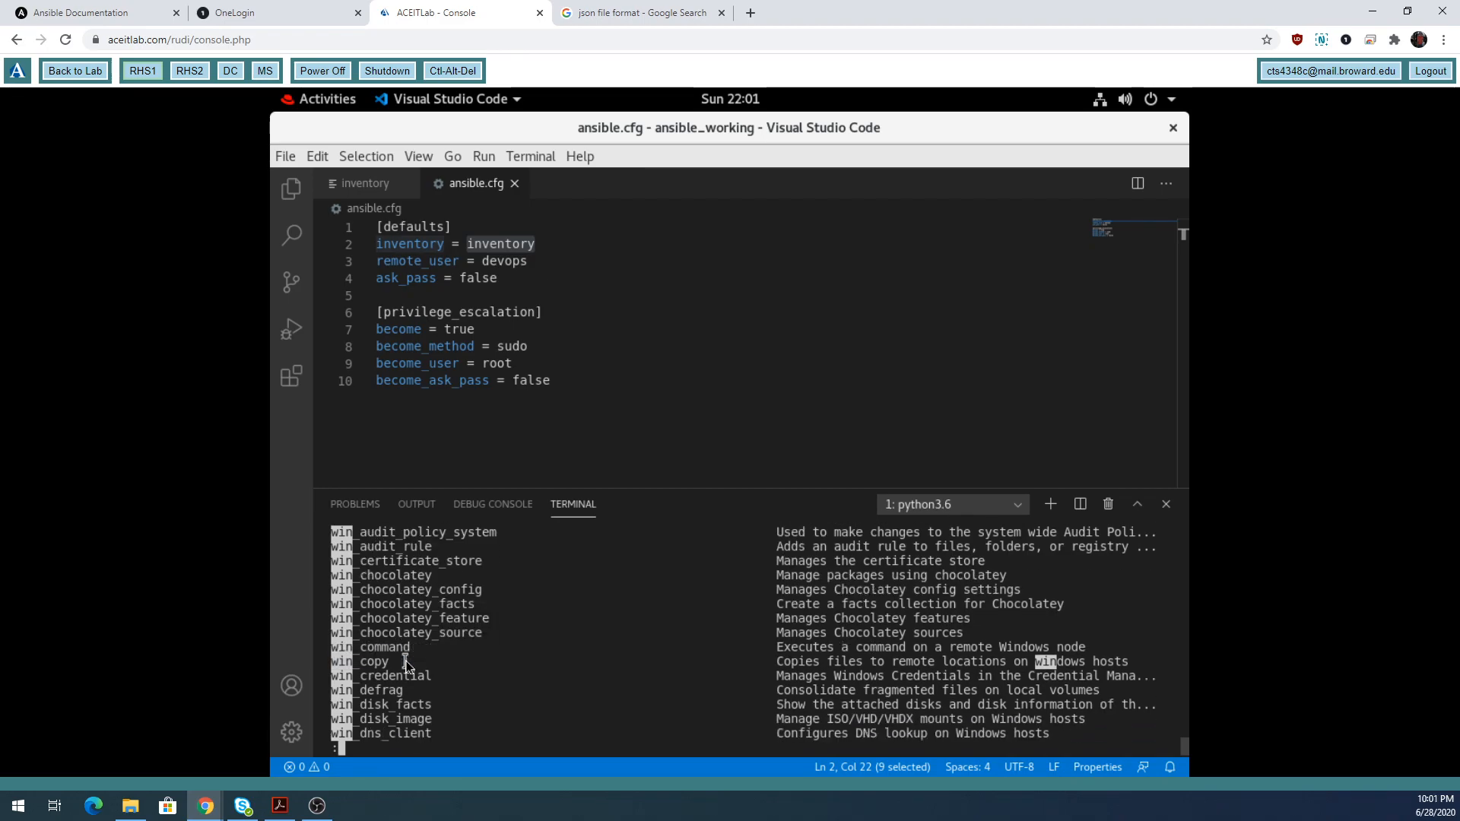
{"action": "key", "text": "Down"}
{"action": "key", "text": "Down"}
{"action": "key", "text": "Down"}
{"action": "key", "text": "Down"}
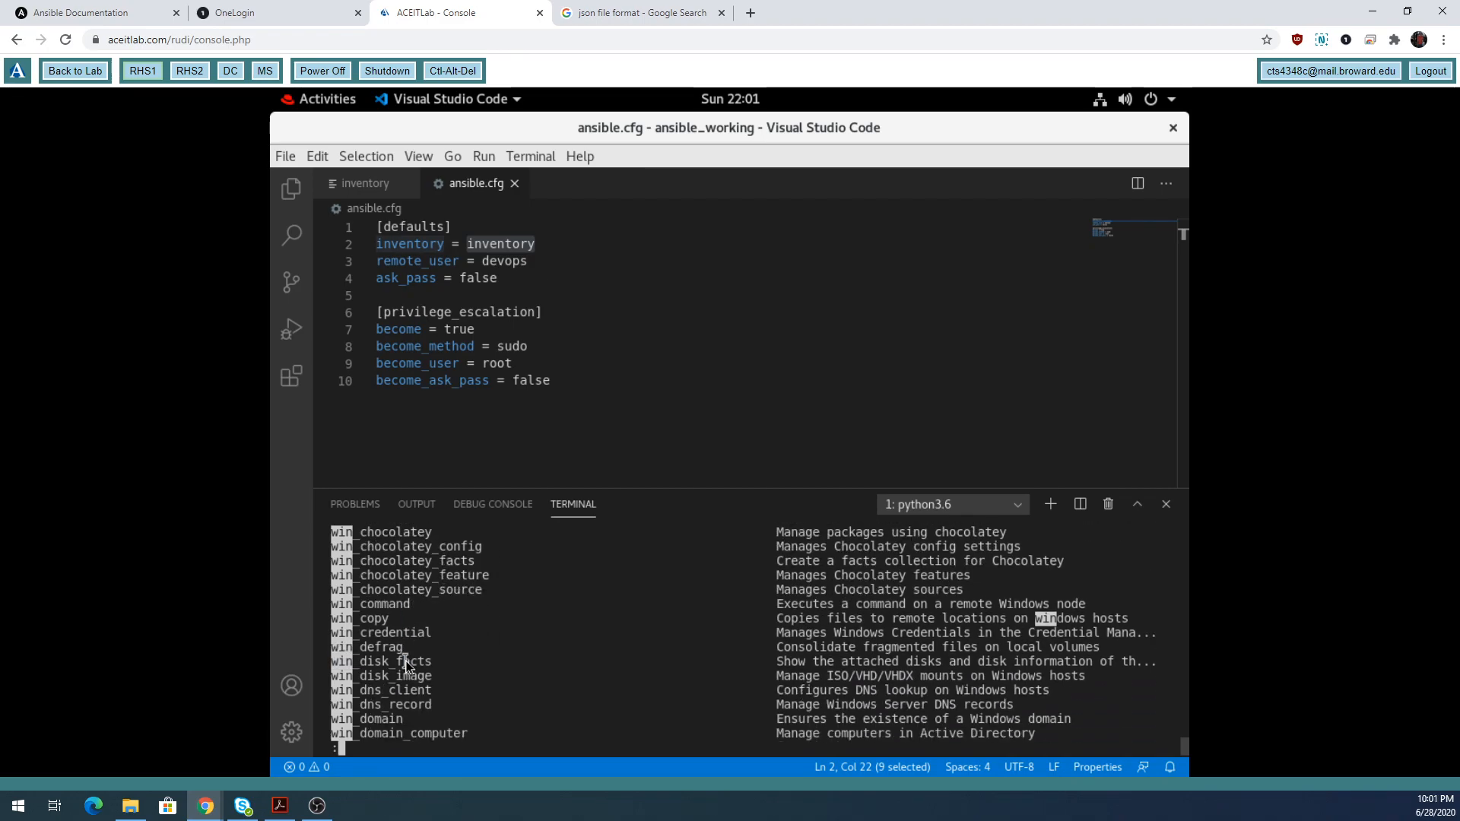
{"action": "key", "text": "Down"}
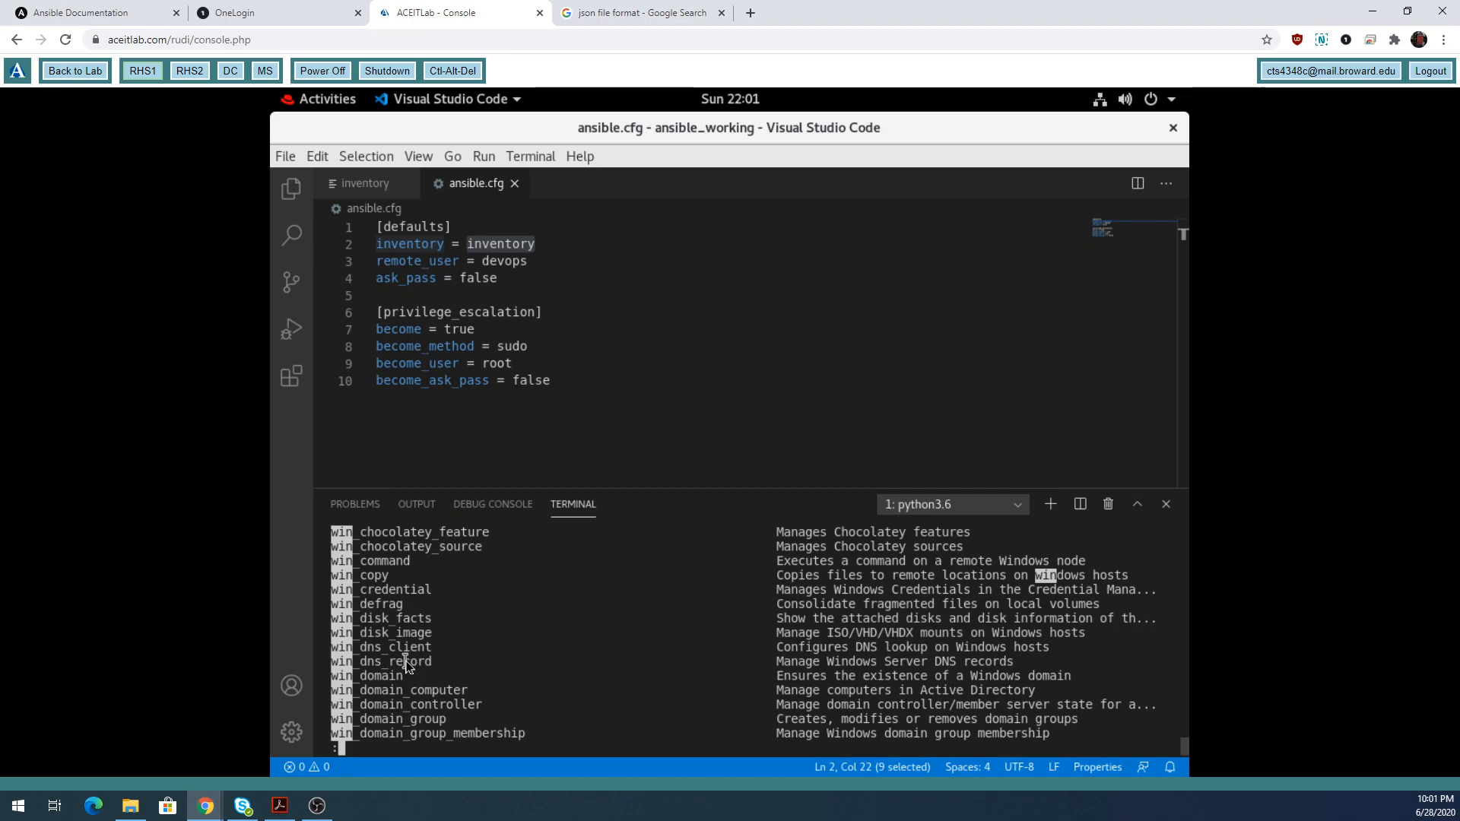
{"action": "type", "text": "wi"}
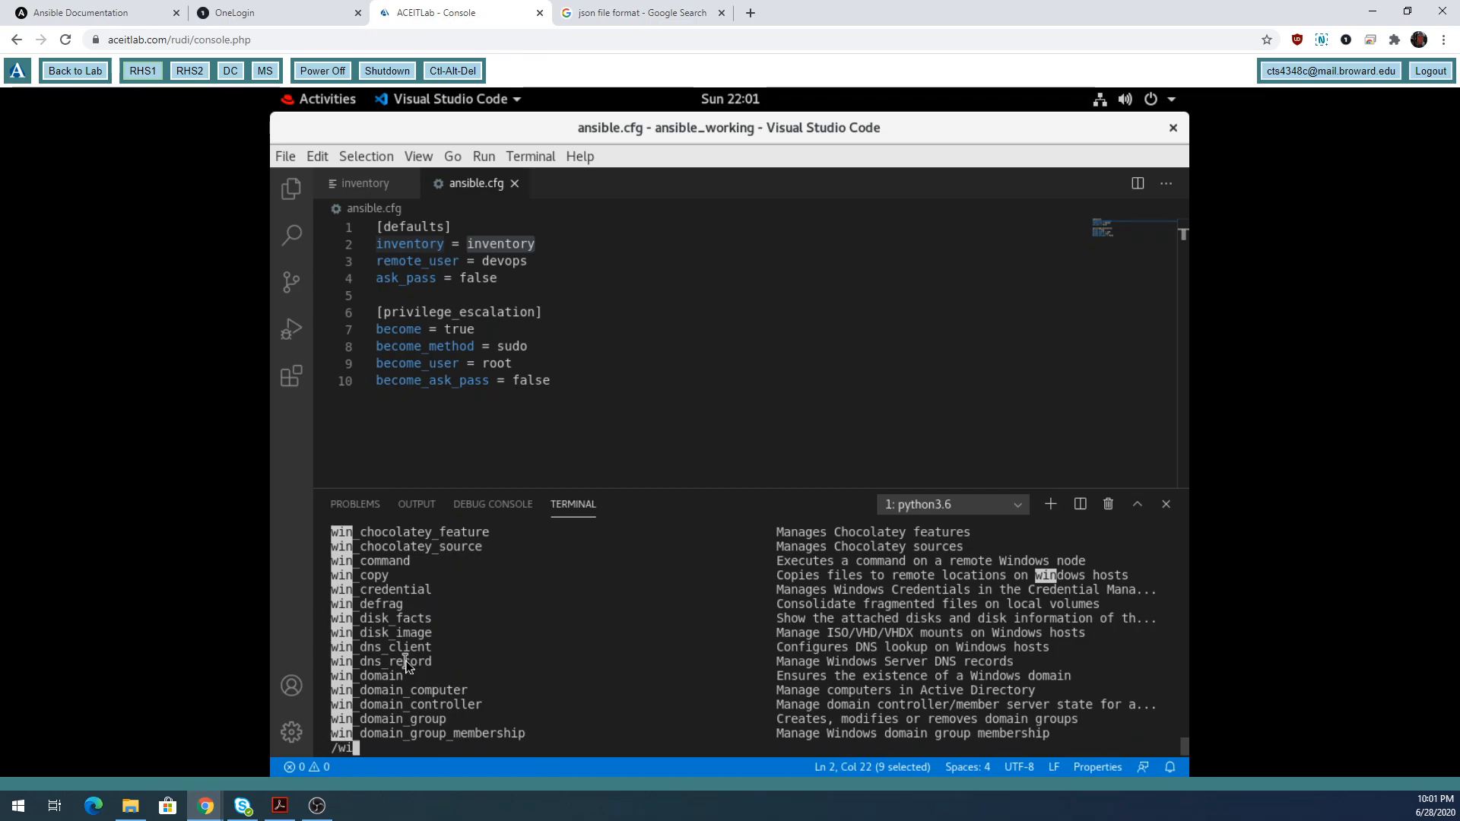
{"action": "type", "text": "n_ping"}
{"action": "key", "text": "Return"}
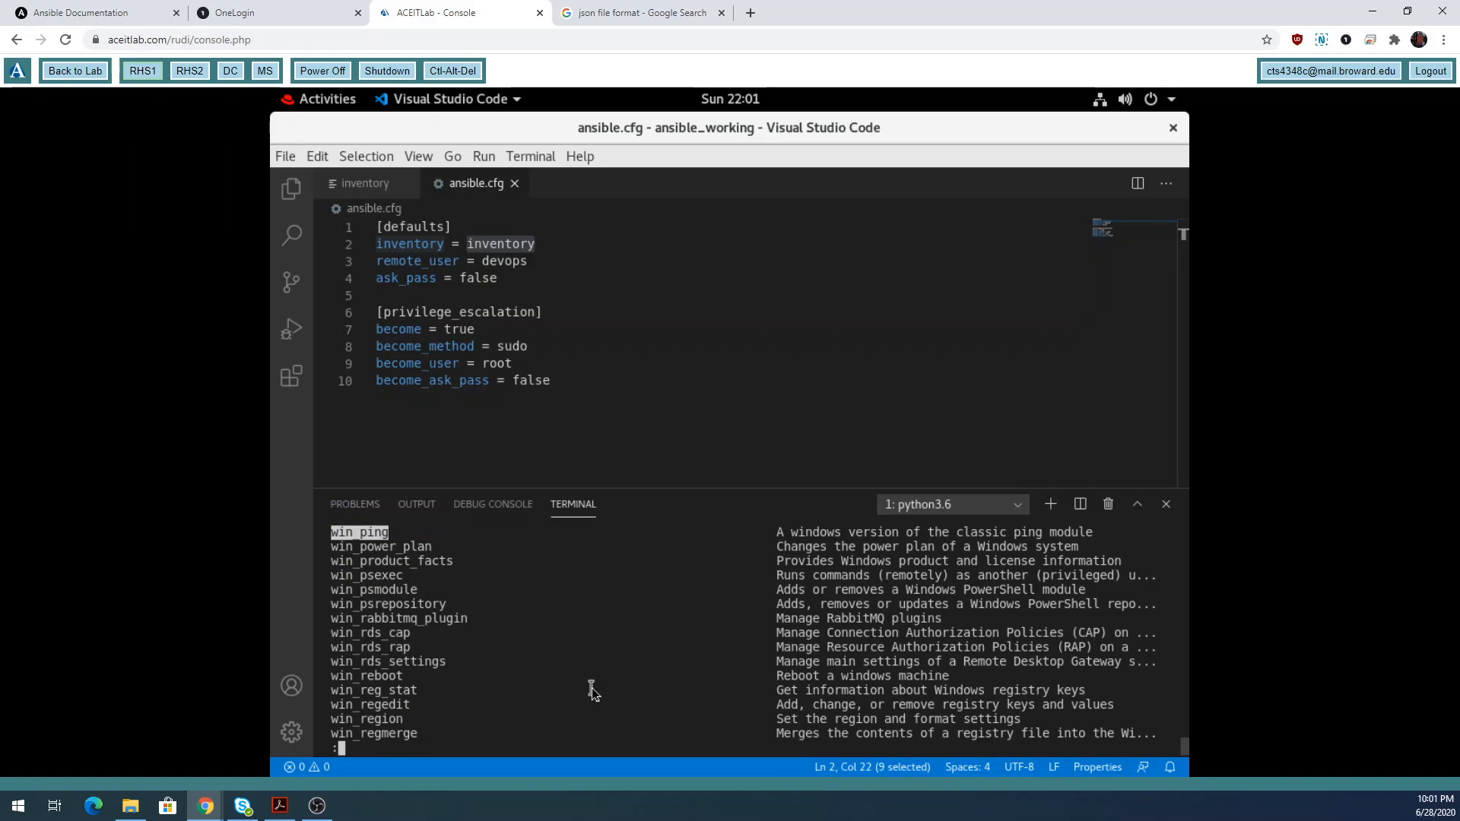
{"action": "key", "text": "q"}
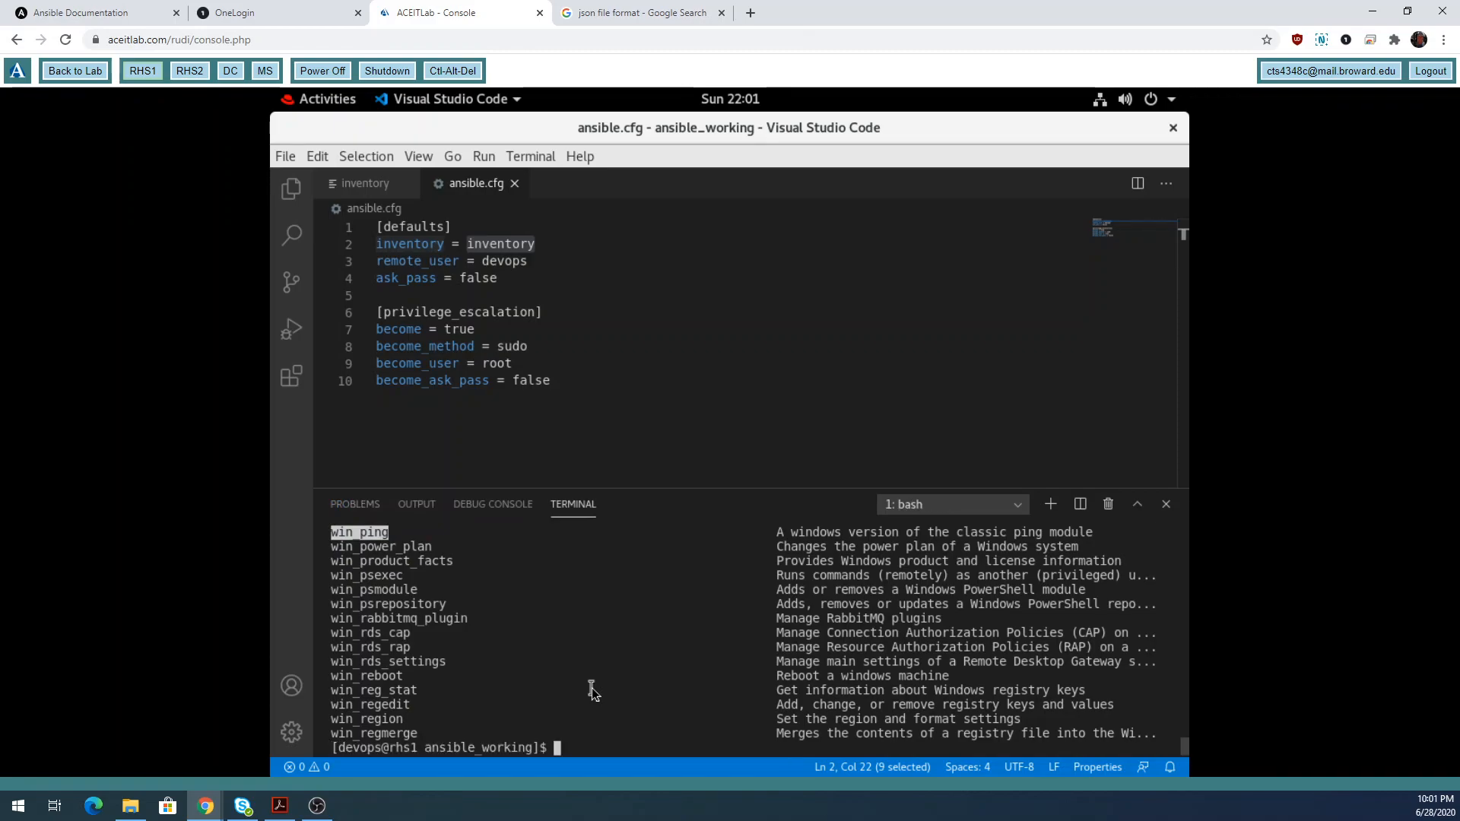
Run ansible -m ping windows by changing the recalled command's target from linux to windows.
{"action": "key", "text": "Up"}
{"action": "key", "text": "Up"}
{"action": "key", "text": "BackSpace"}
{"action": "key", "text": "BackSpace"}
{"action": "key", "text": "BackSpace"}
{"action": "key", "text": "BackSpace"}
{"action": "key", "text": "BackSpace"}
{"action": "key", "text": "BackSpace"}
{"action": "type", "text": "windows"}
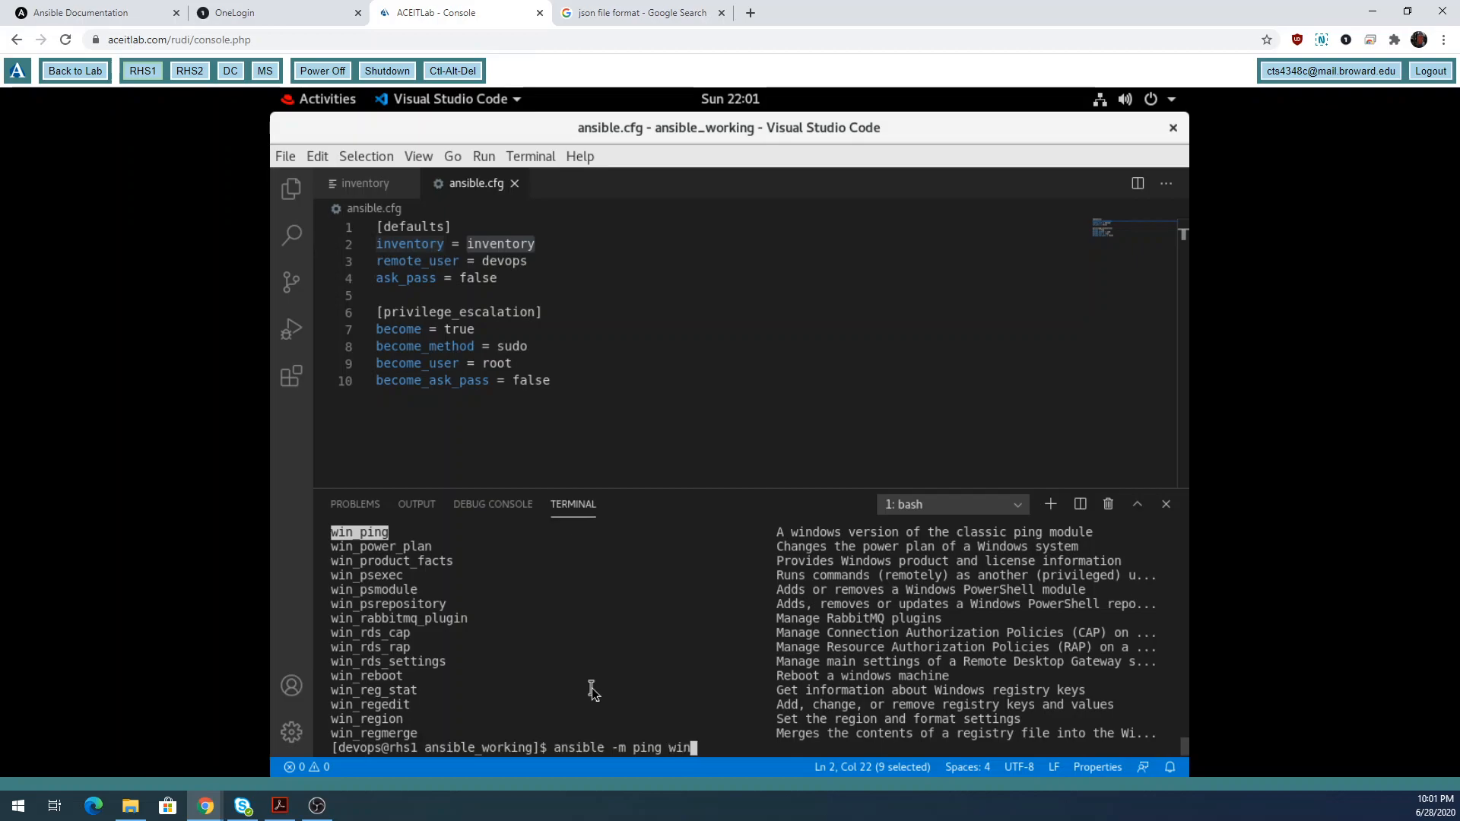
{"action": "double_click", "coordinate": [662, 747]}
{"action": "key", "text": "Return"}
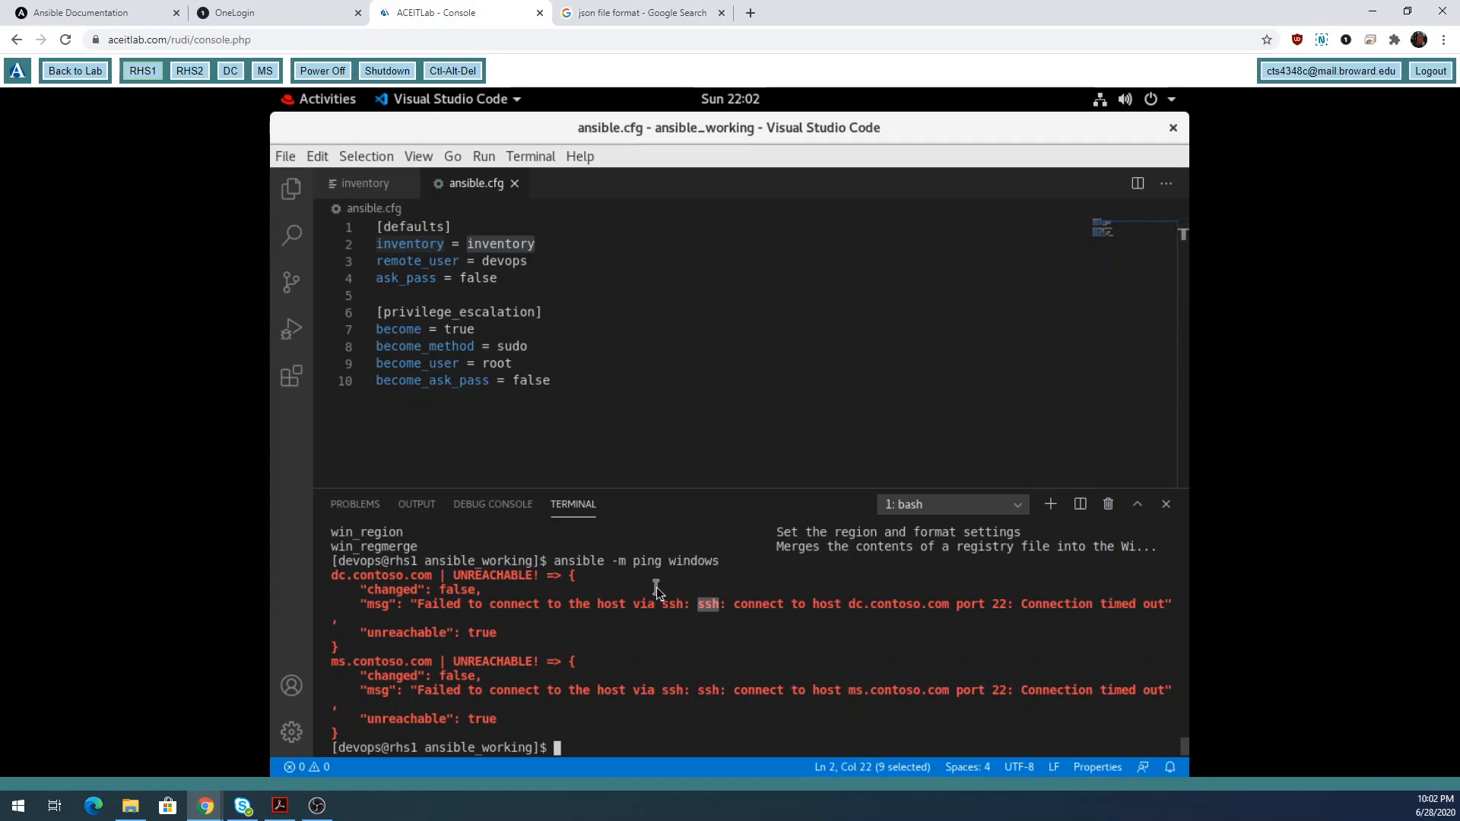
Run ansible -m win_ping windows and examine the ssh connection error.
{"action": "left_click", "coordinate": [633, 742]}
{"action": "type", "text": "anisb"}
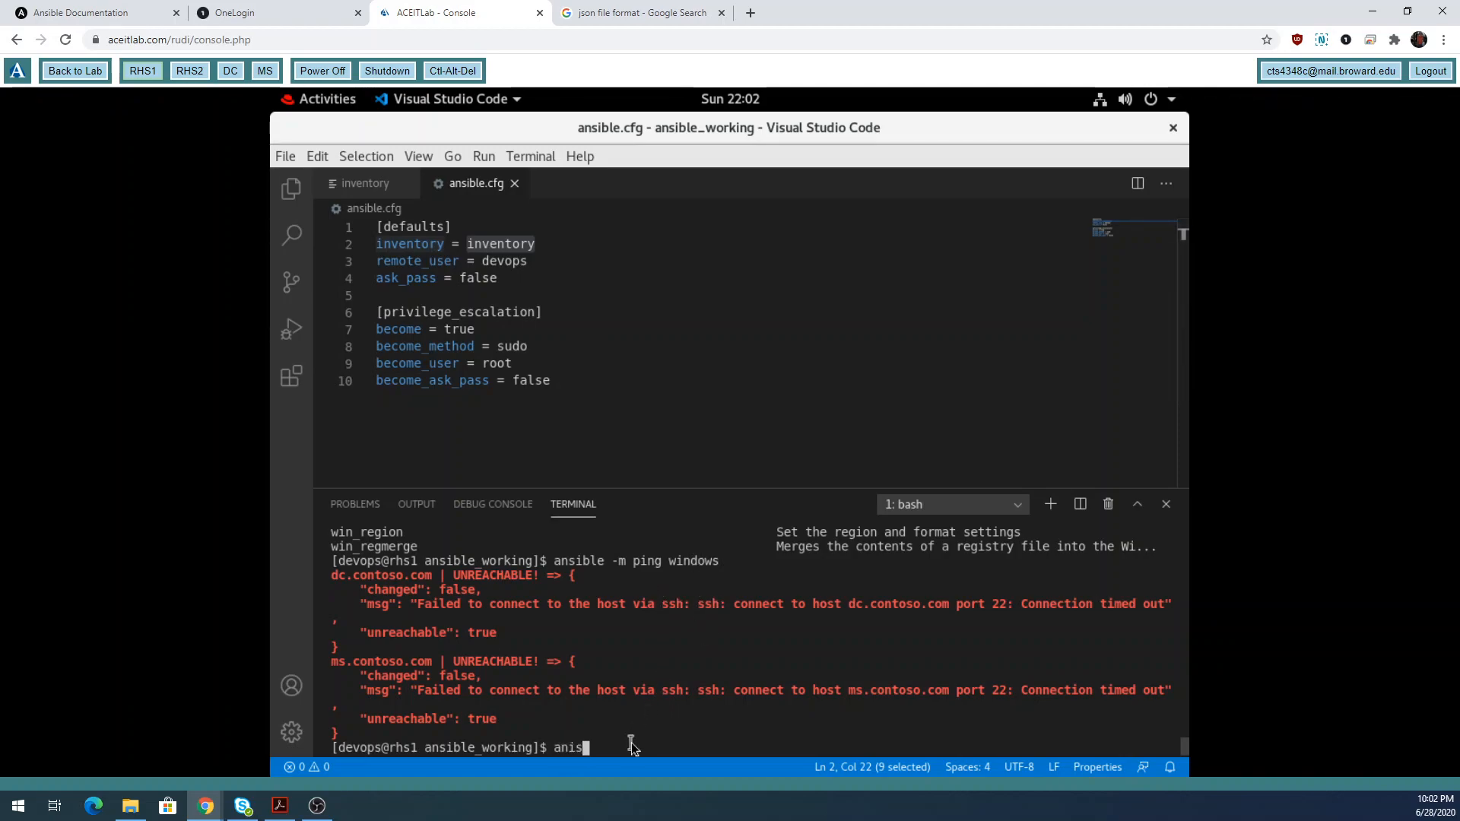
{"action": "key", "text": "BackSpace"}
{"action": "key", "text": "BackSpace"}
{"action": "key", "text": "BackSpace"}
{"action": "type", "text": "sible -m win_ping windows"}
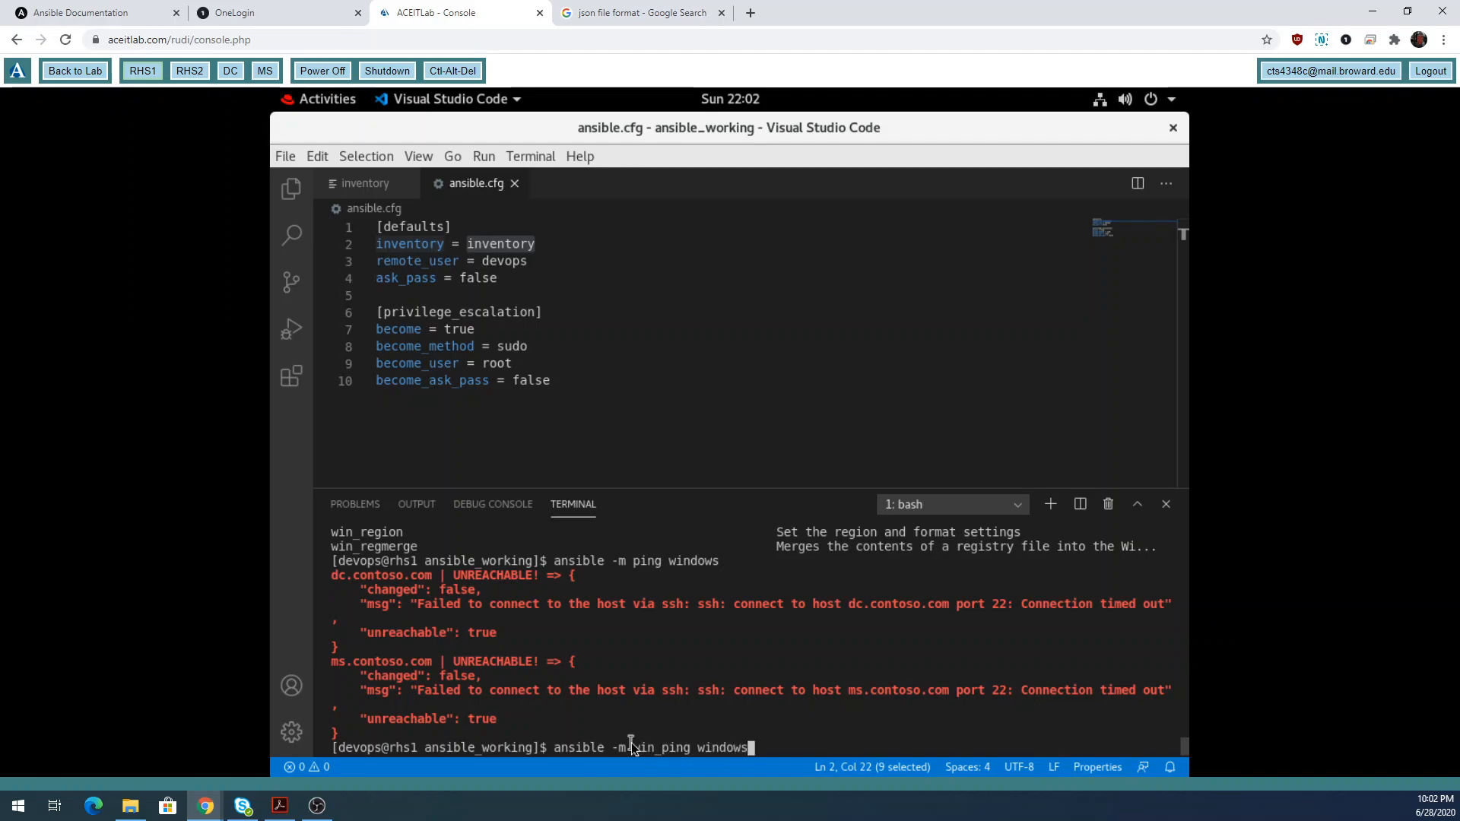
{"action": "key", "text": "Return"}
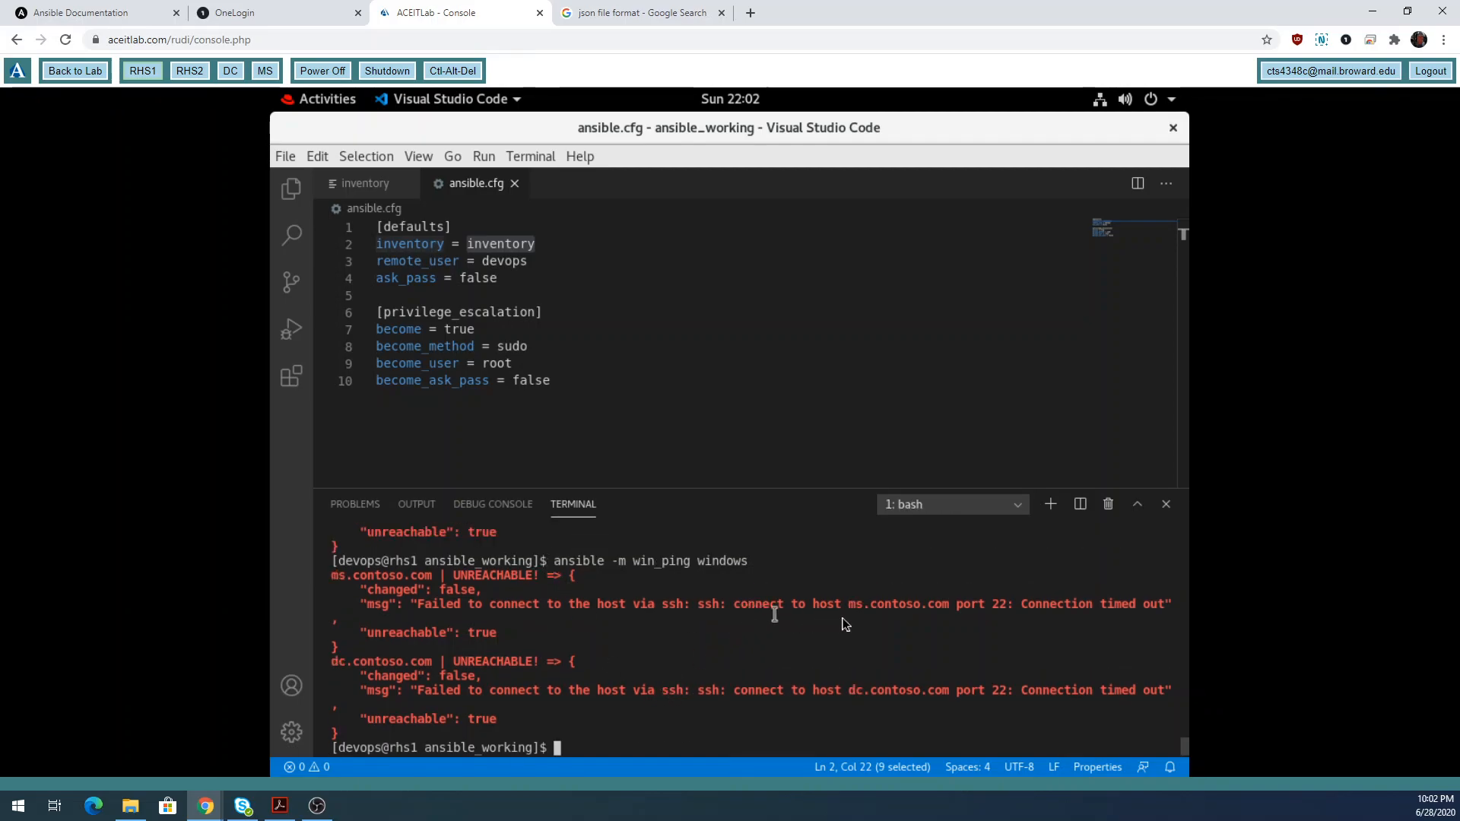
{"action": "left_click_drag", "start_coordinate": [708, 605], "coordinate": [721, 608]}
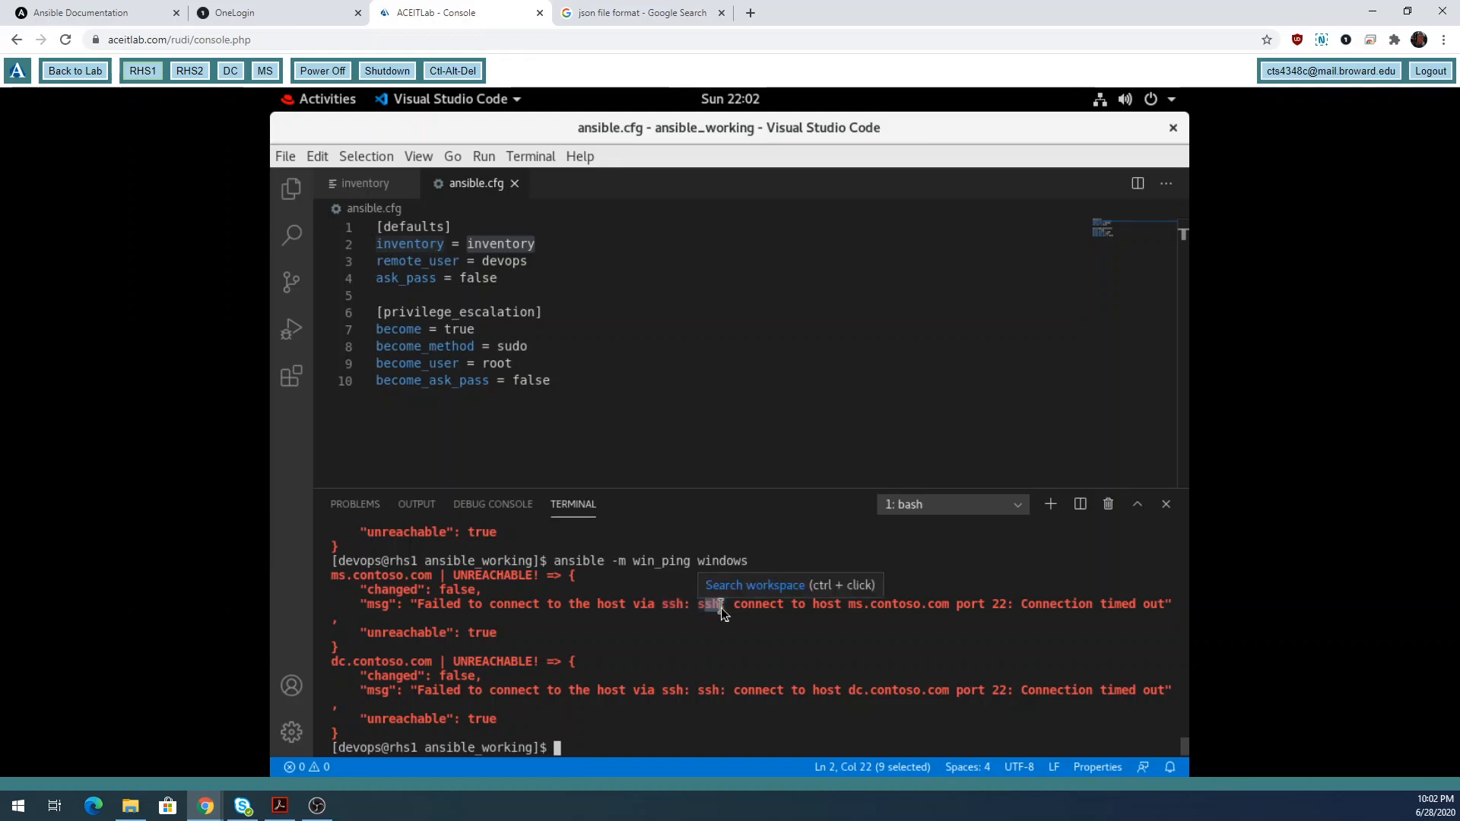
Review the become_method and become_user settings in ansible.cfg, then run ls.
{"action": "left_click", "coordinate": [503, 344]}
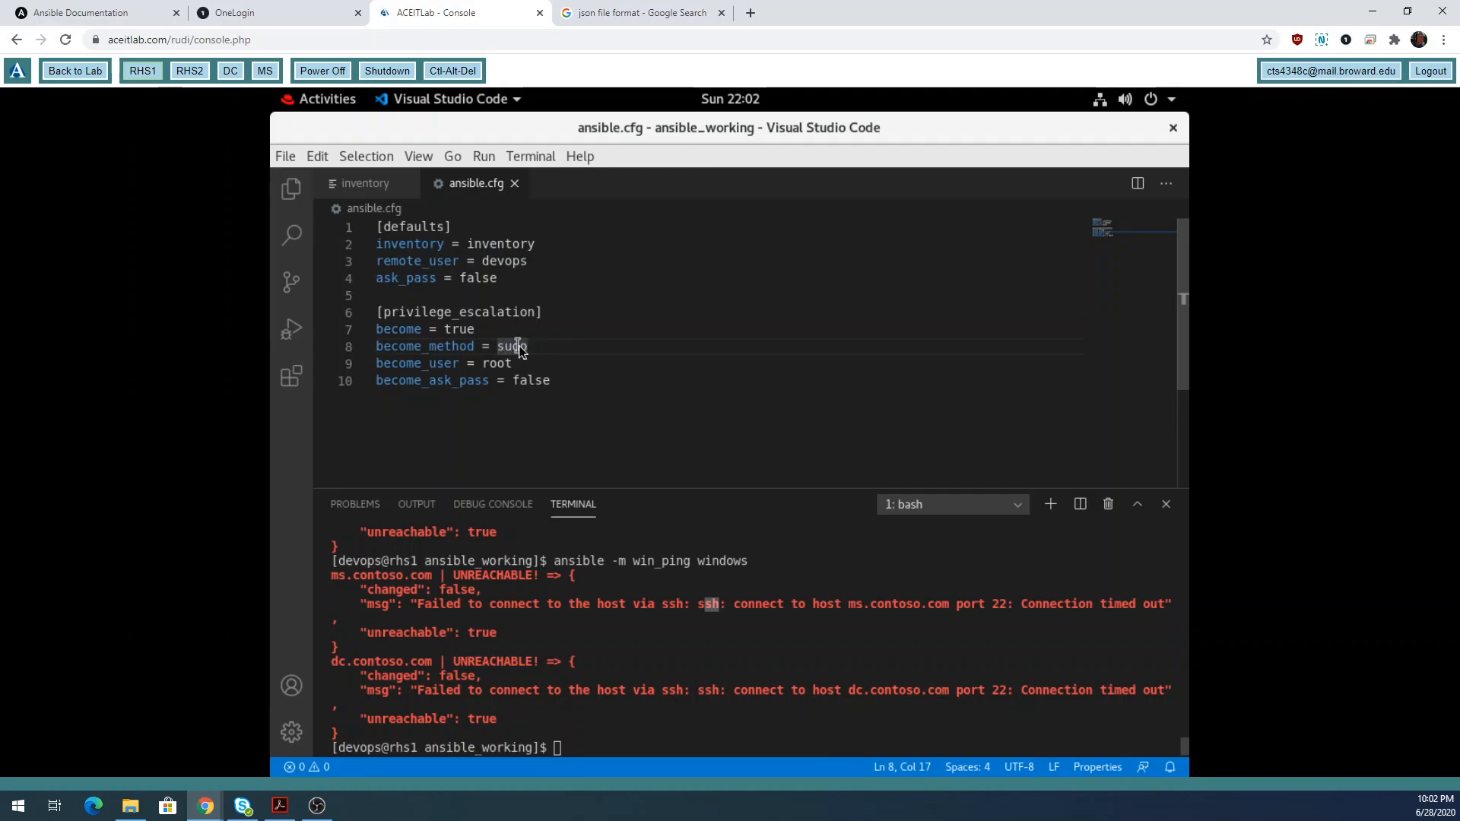
{"action": "double_click", "coordinate": [511, 364]}
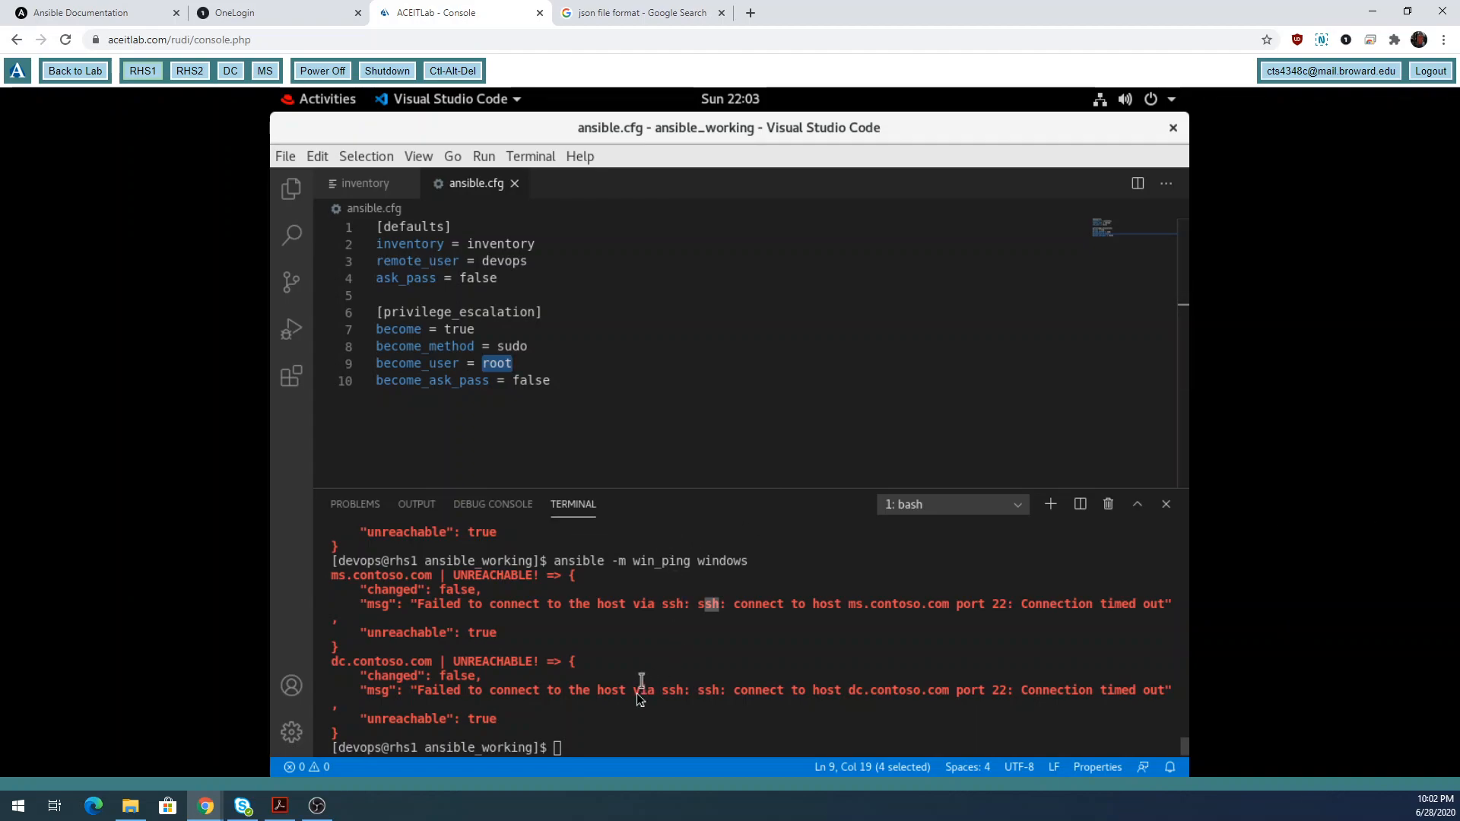
{"action": "left_click", "coordinate": [632, 741]}
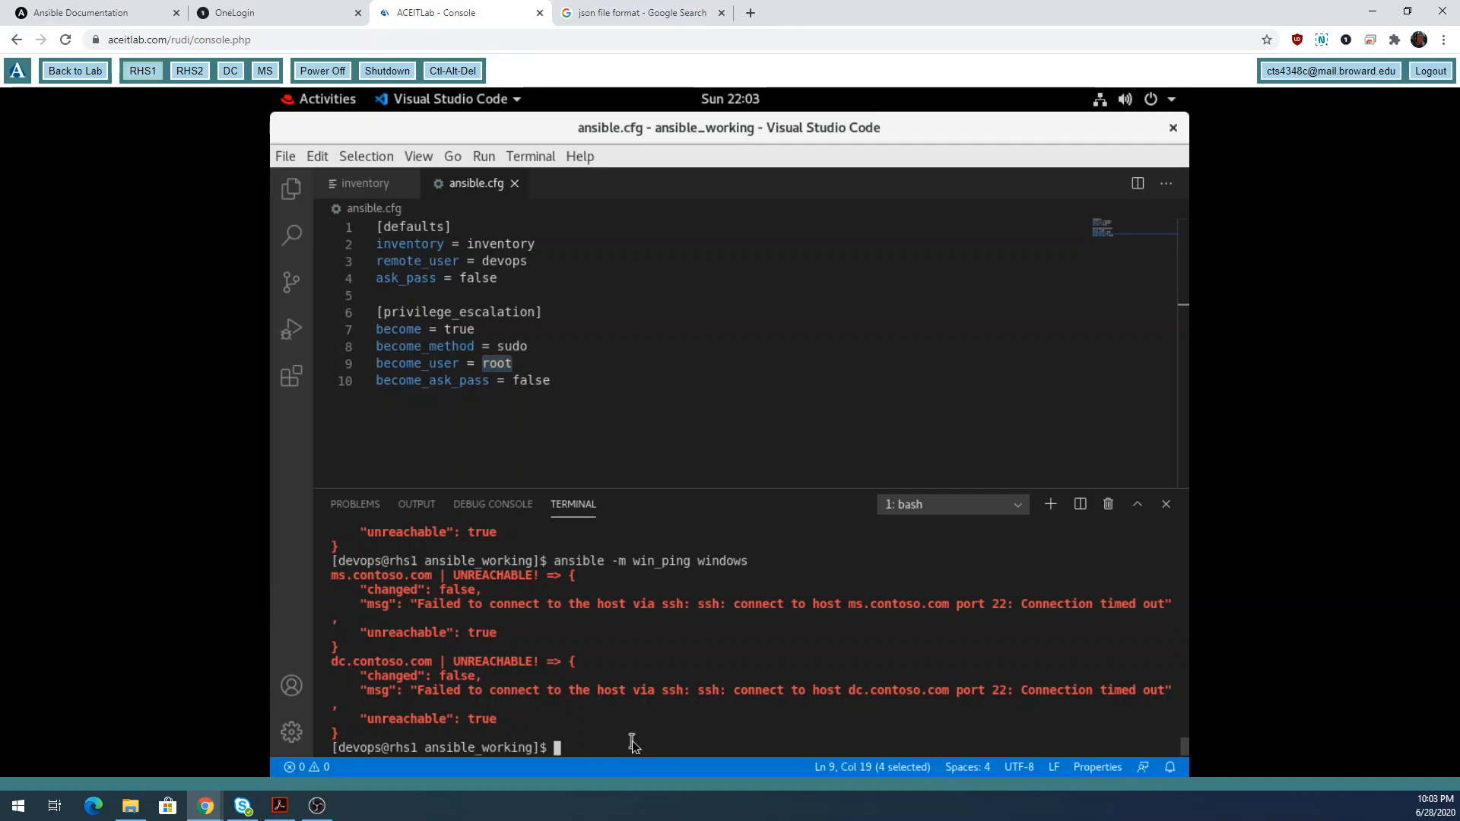
{"action": "type", "text": "ls"}
{"action": "key", "text": "Return"}
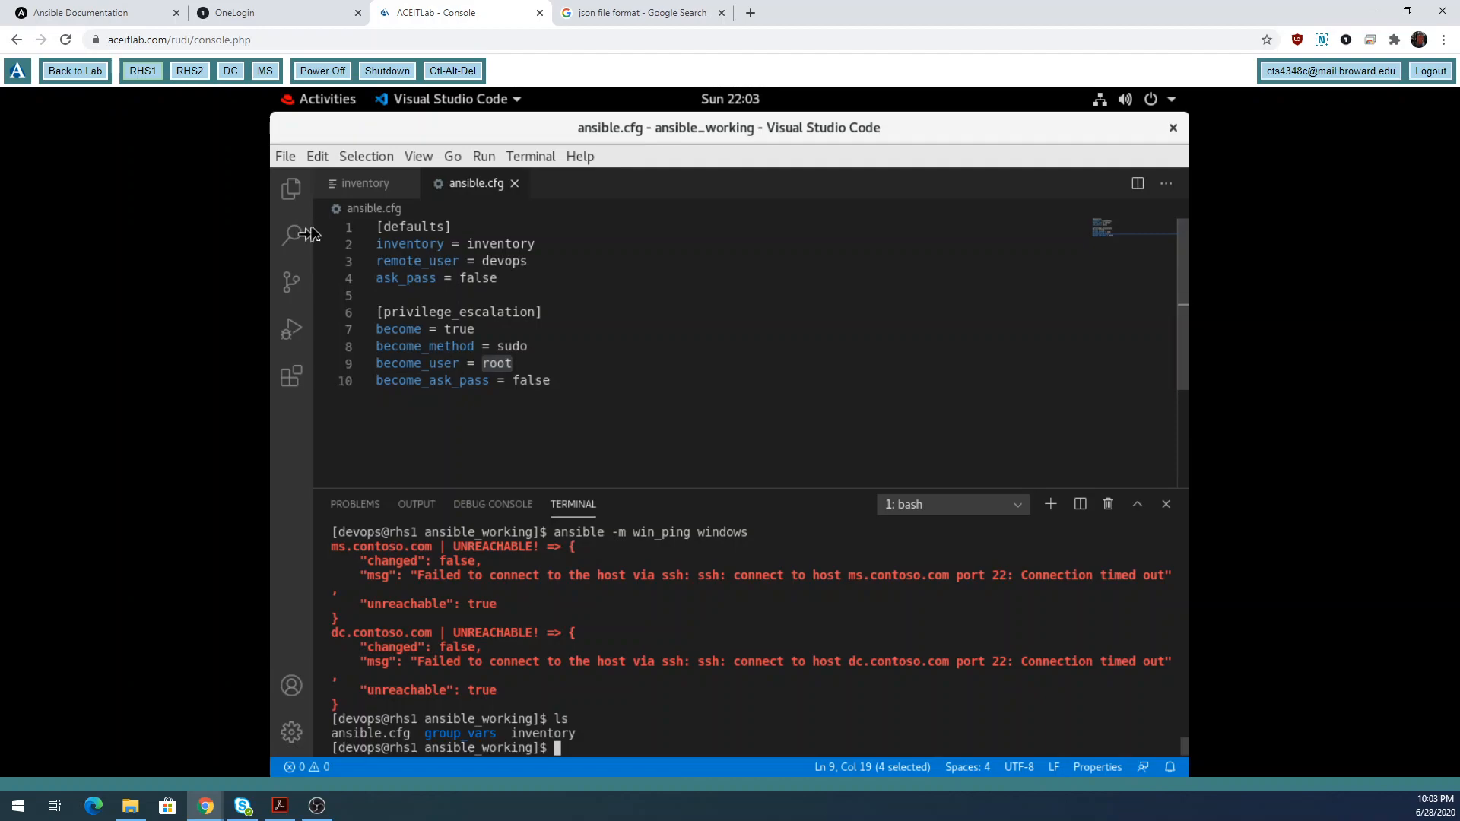
Create a new untitled file whose first line is ansible_user:.
{"action": "left_click", "coordinate": [285, 157]}
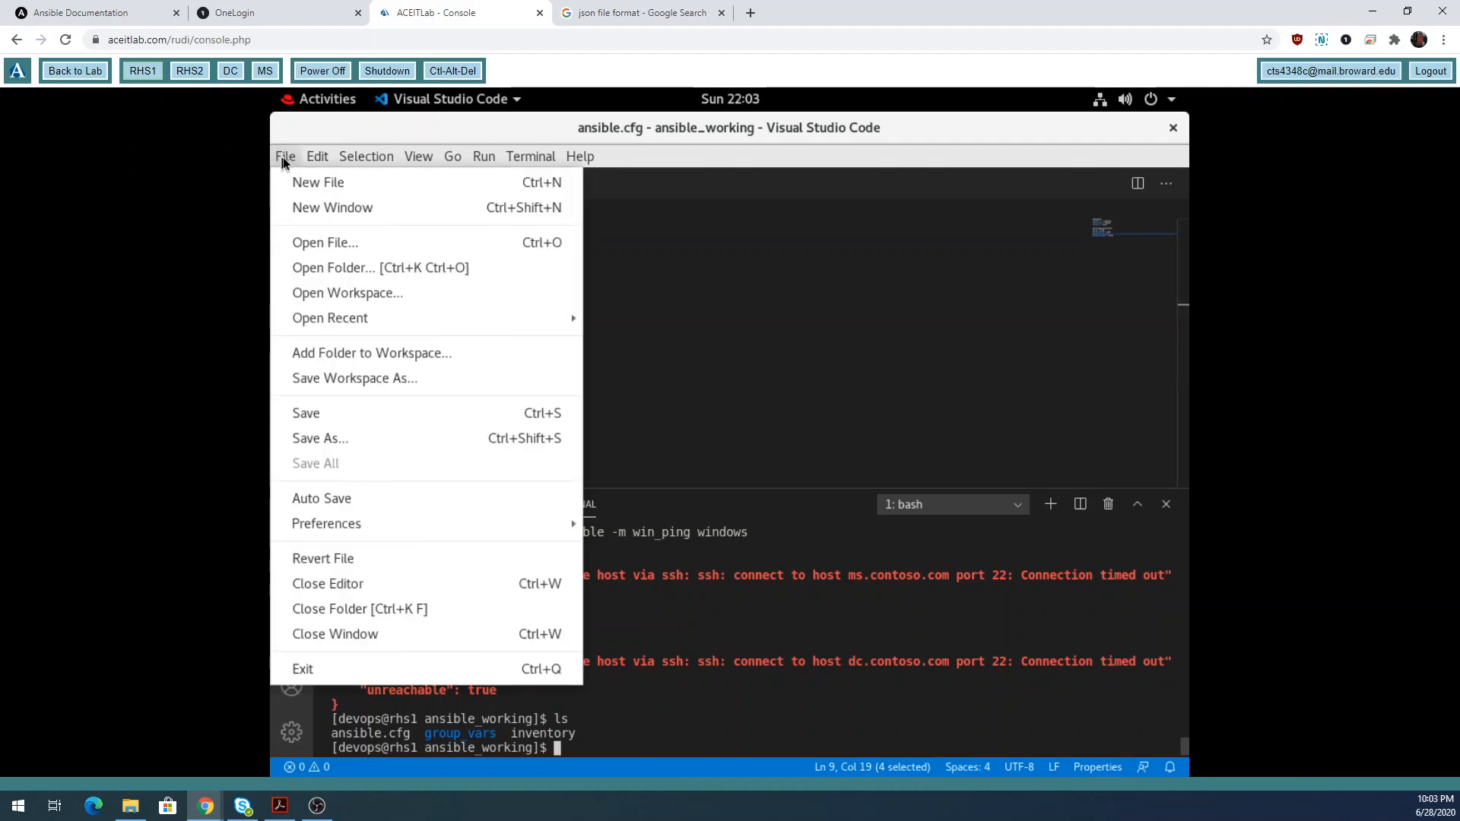
{"action": "left_click", "coordinate": [308, 183]}
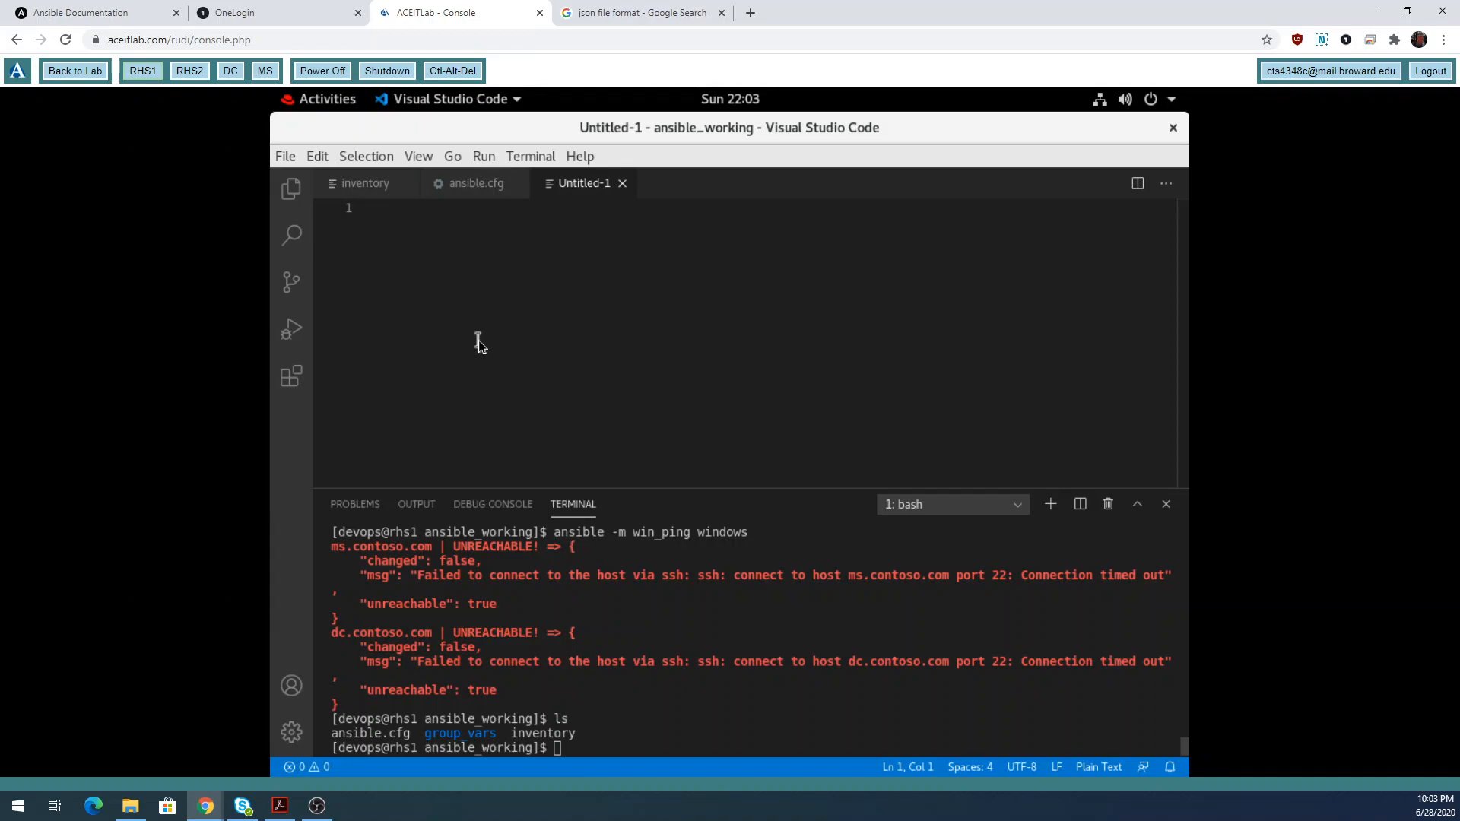
{"action": "type", "text": "ans"}
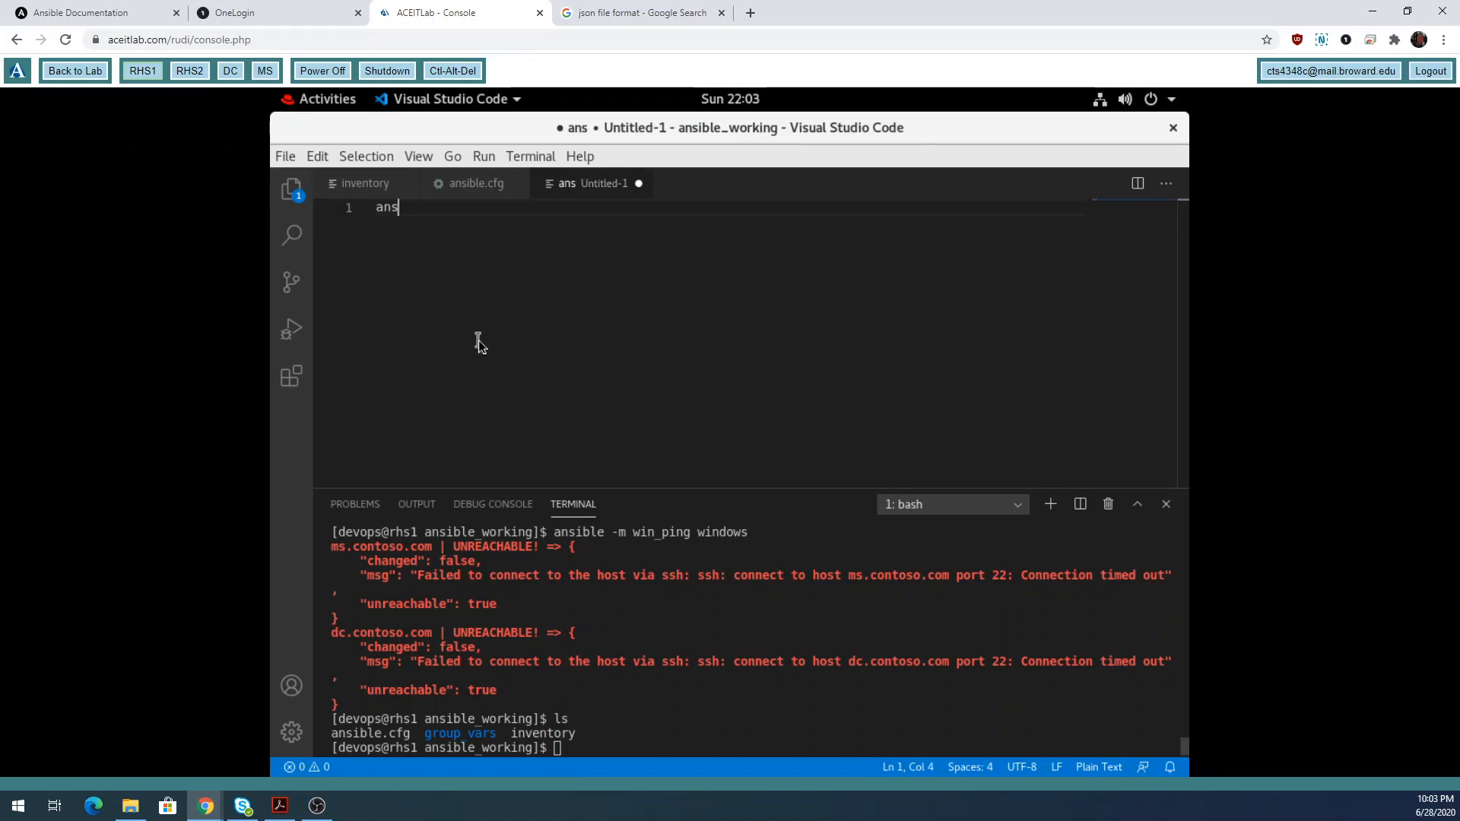
{"action": "type", "text": "ible_user"}
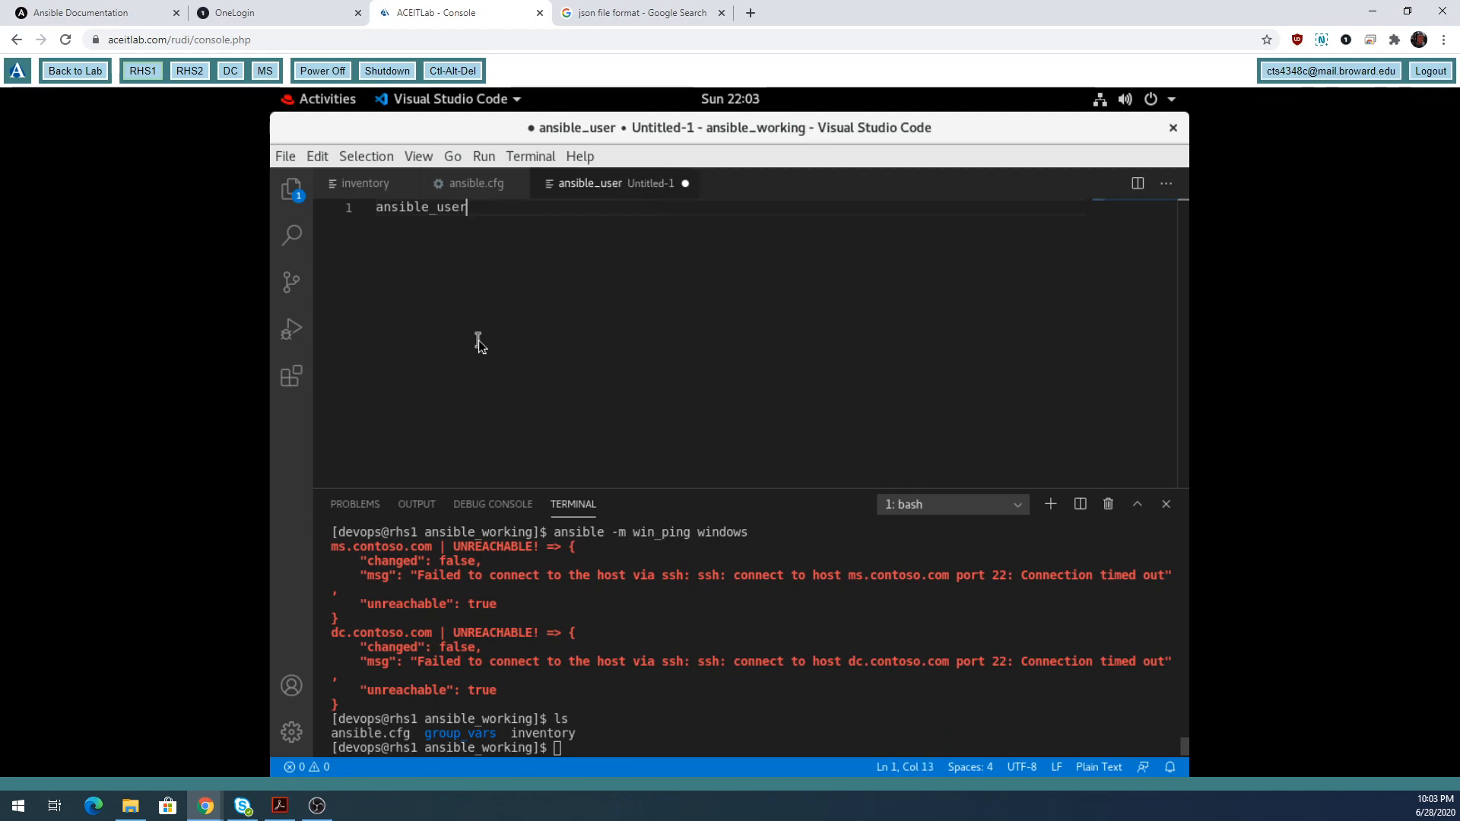
{"action": "left_click", "coordinate": [494, 187]}
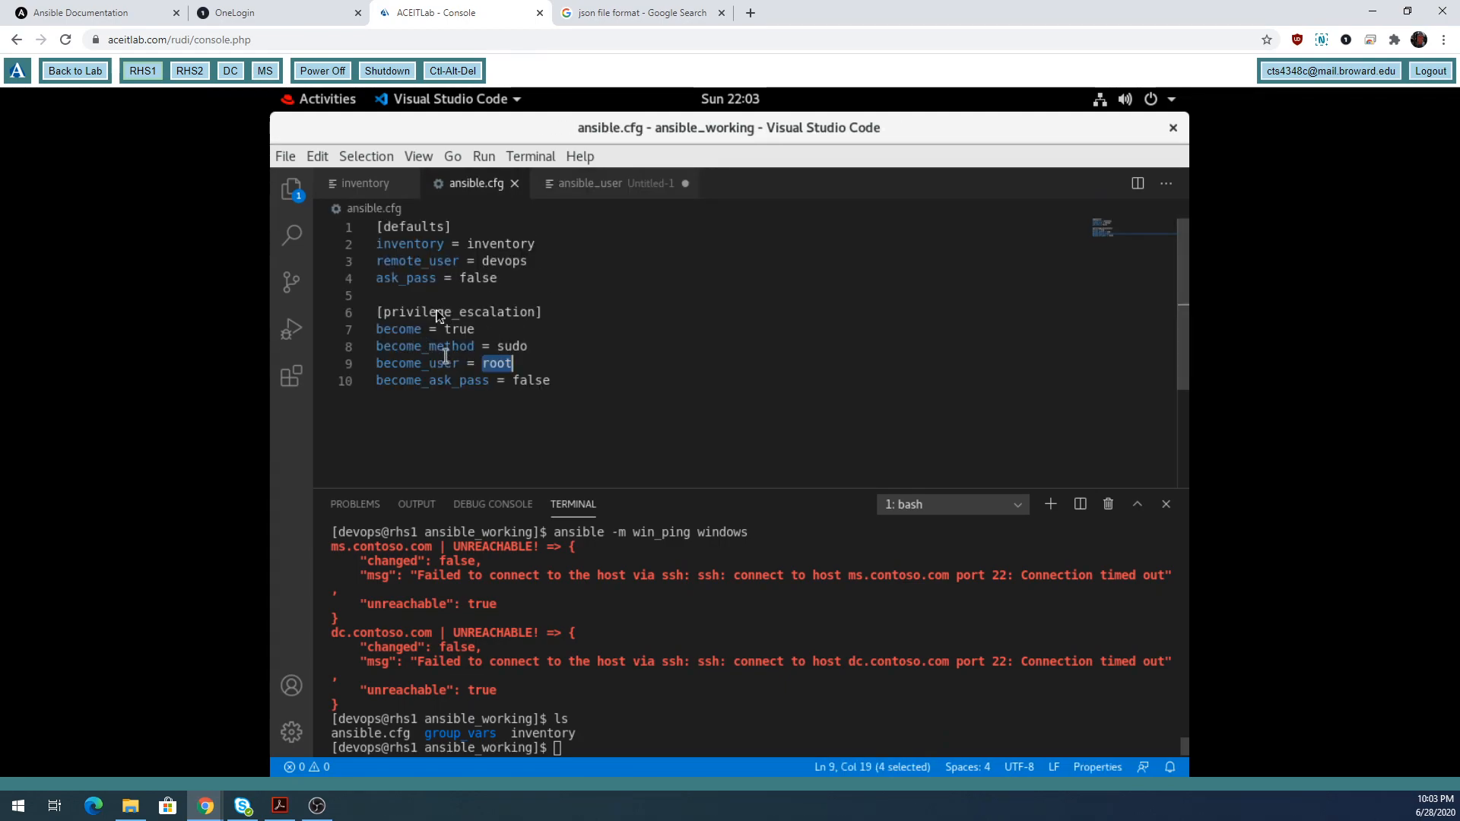
{"action": "left_click", "coordinate": [592, 190]}
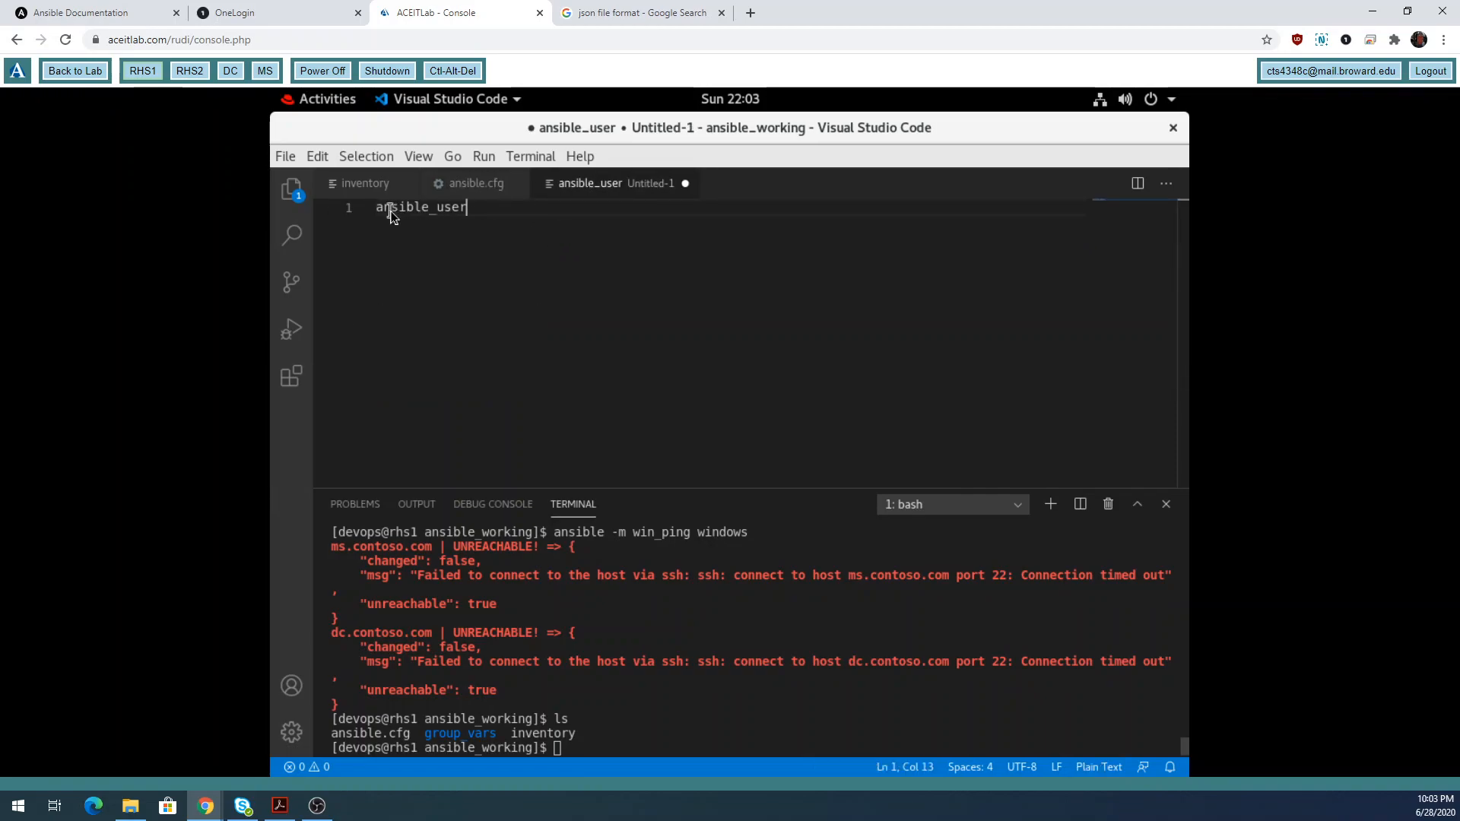
{"action": "left_click_drag", "start_coordinate": [378, 212], "coordinate": [438, 211]}
{"action": "left_click", "coordinate": [492, 214]}
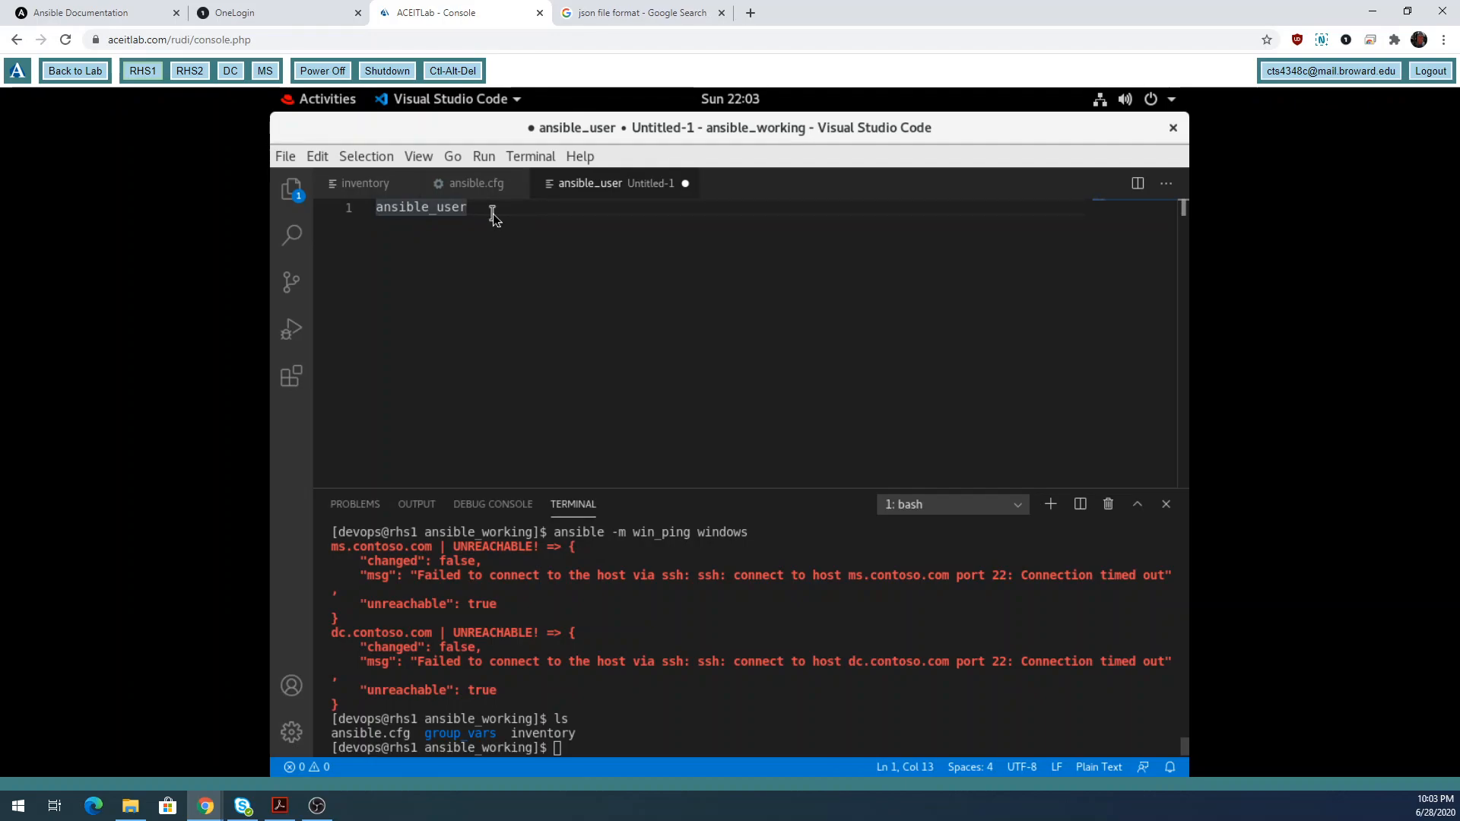
{"action": "type", "text": ":"}
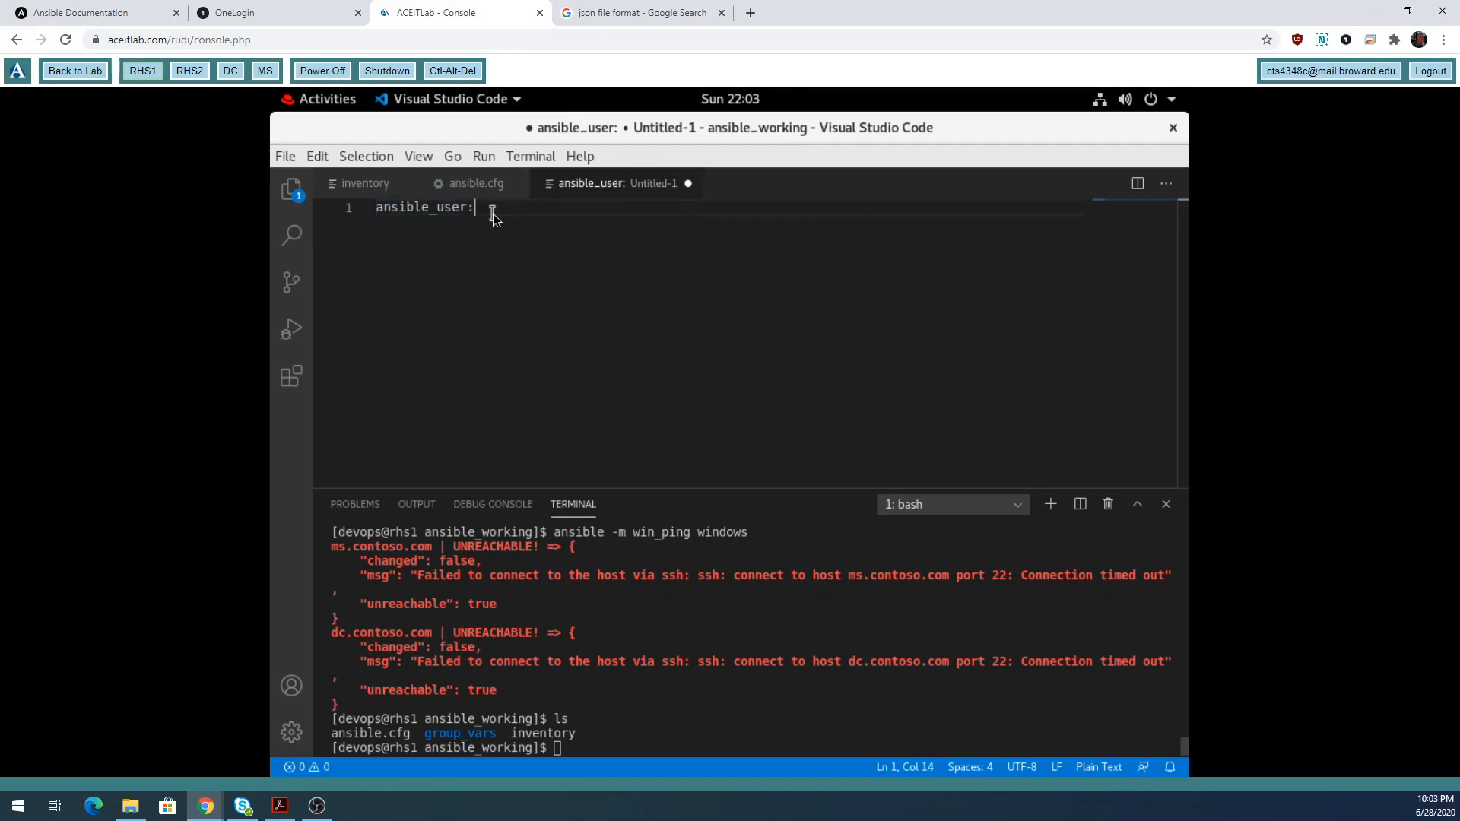
Review the become settings in ansible.cfg, then show the inventory file.
{"action": "left_click", "coordinate": [480, 187]}
{"action": "double_click", "coordinate": [496, 364]}
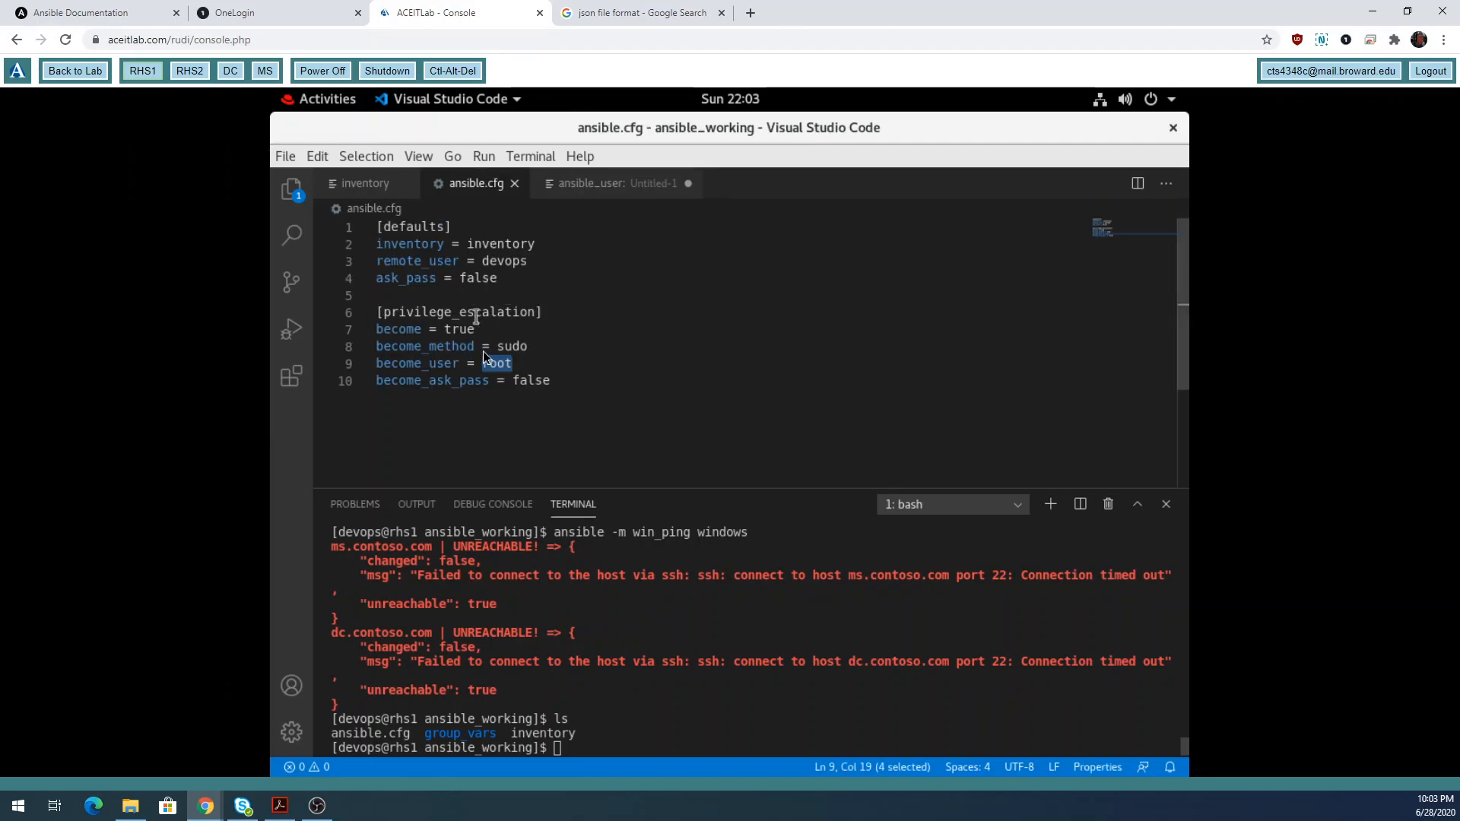
{"action": "left_click_drag", "start_coordinate": [376, 329], "coordinate": [494, 334]}
{"action": "left_click", "coordinate": [435, 330]}
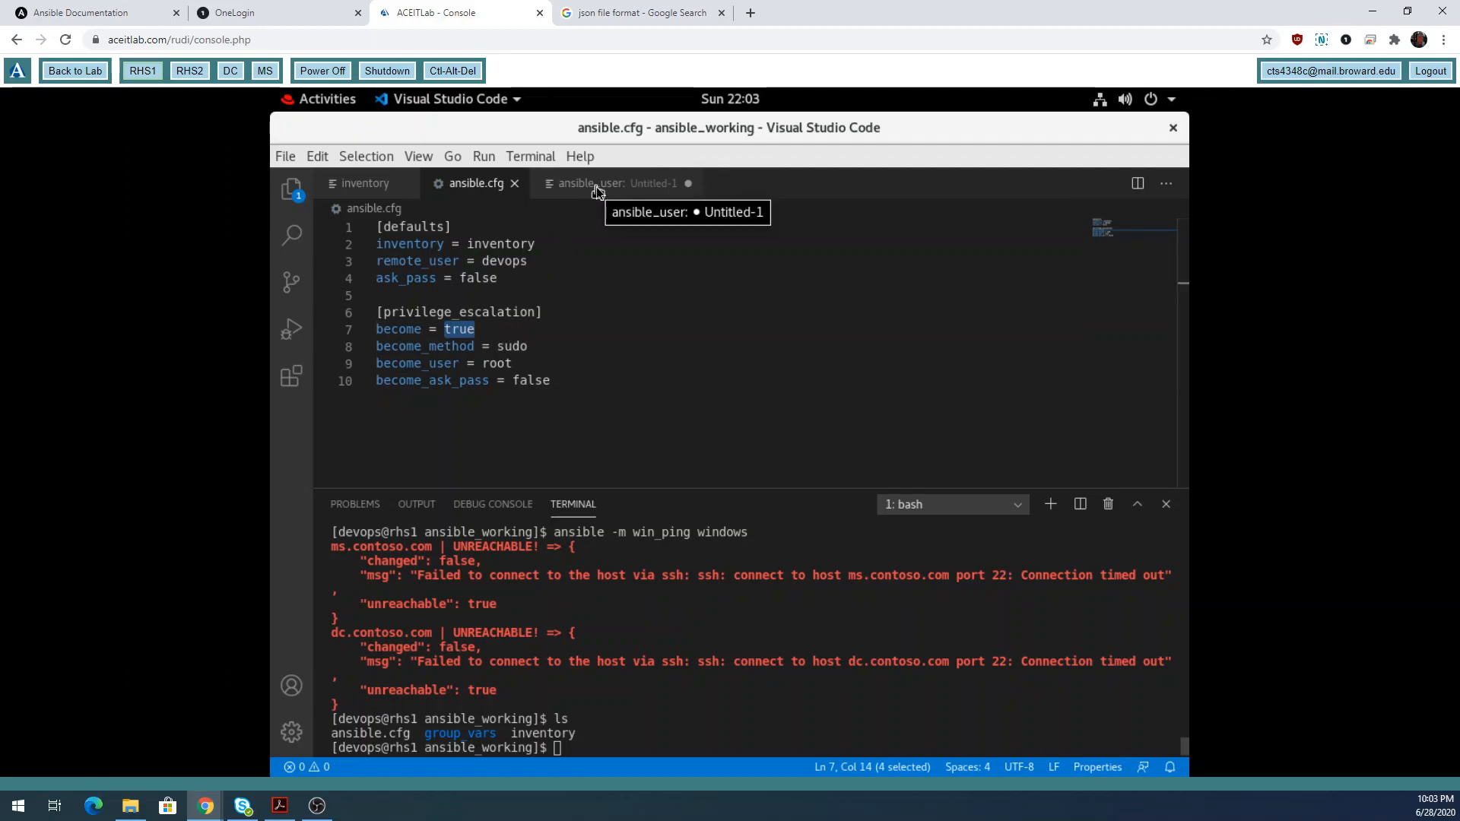
{"action": "left_click", "coordinate": [368, 185]}
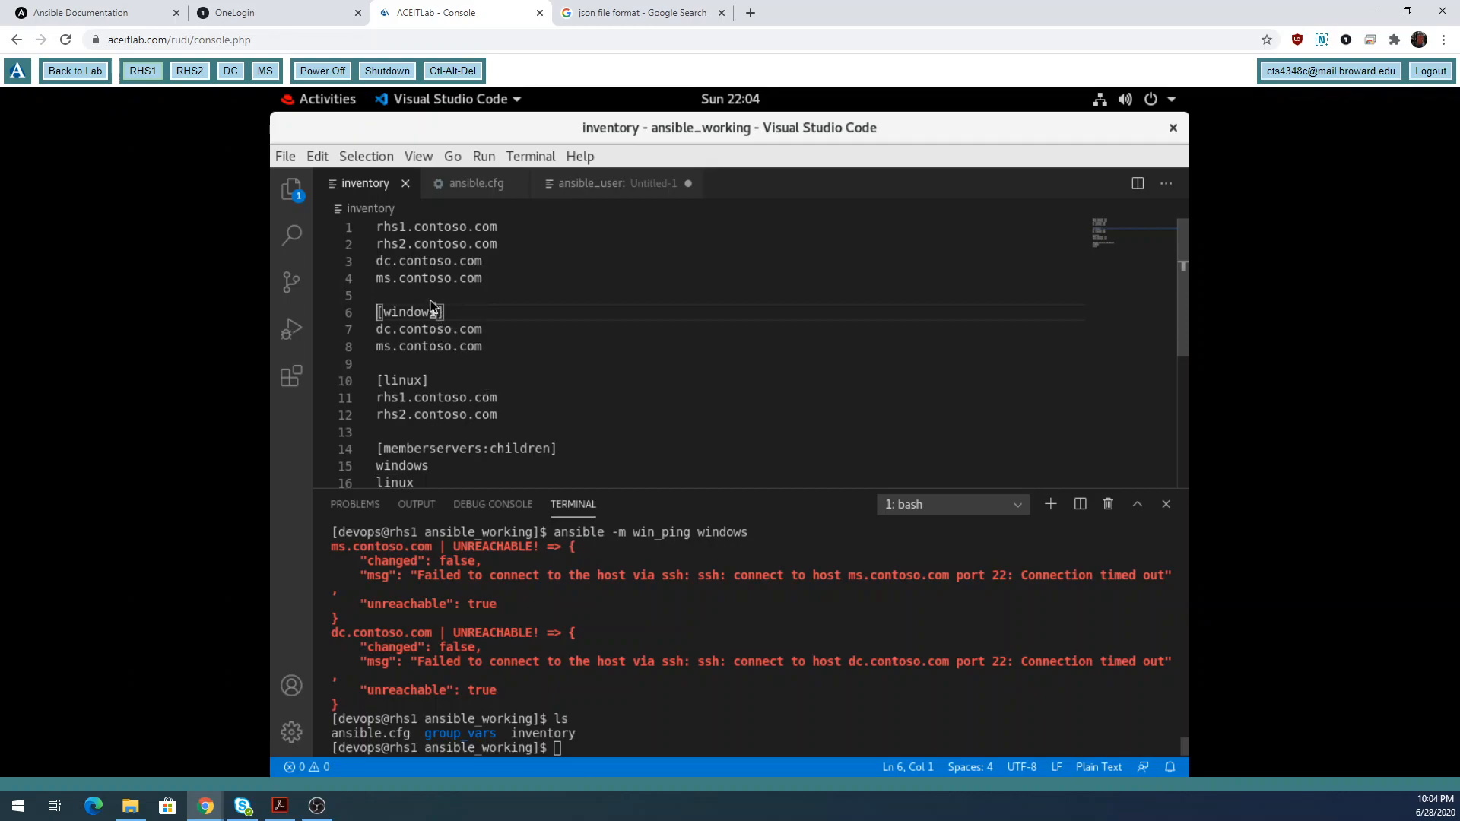
{"action": "left_click", "coordinate": [478, 188]}
{"action": "double_click", "coordinate": [459, 328]}
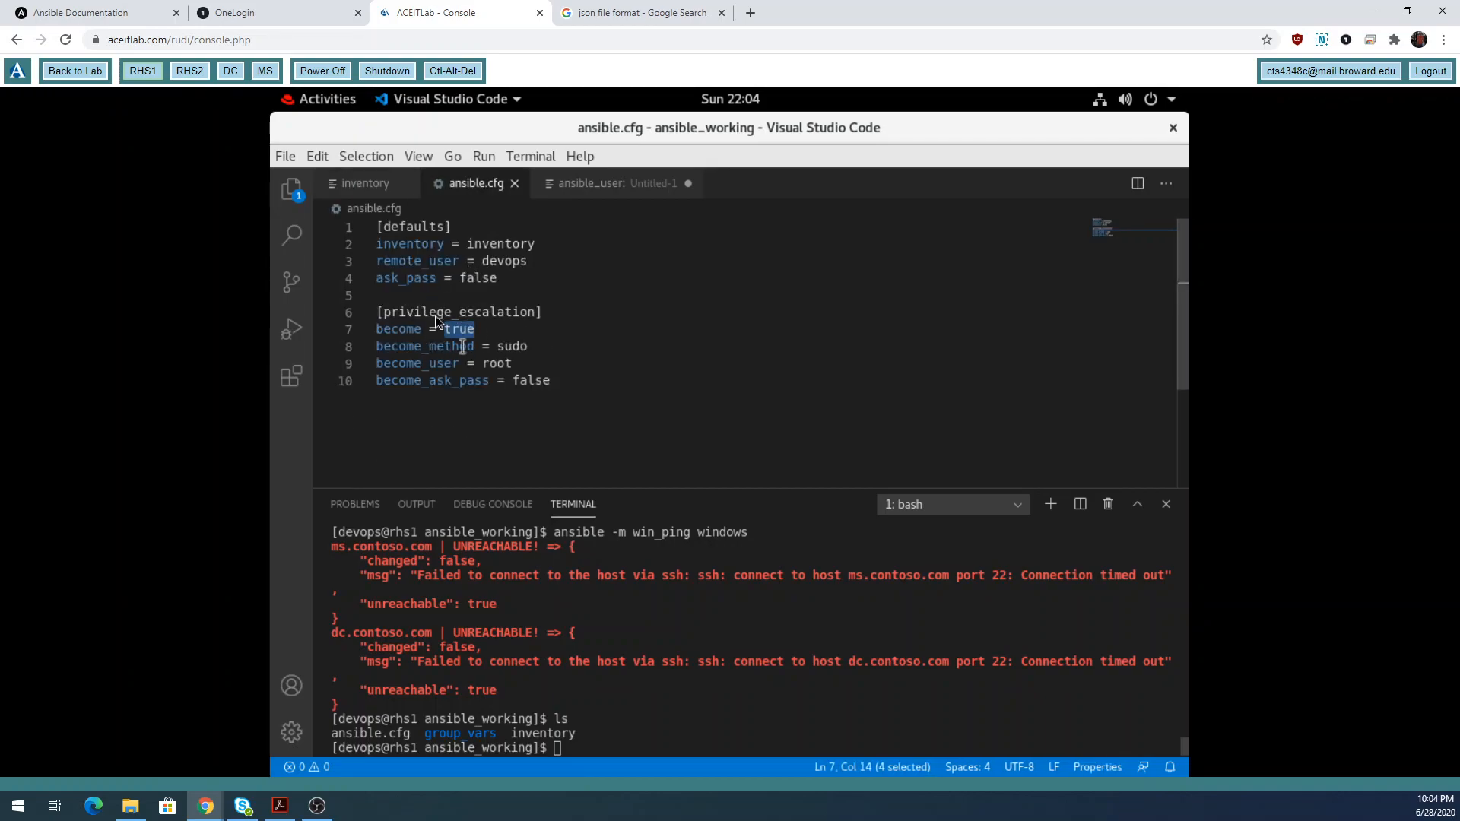
{"action": "left_click", "coordinate": [373, 183]}
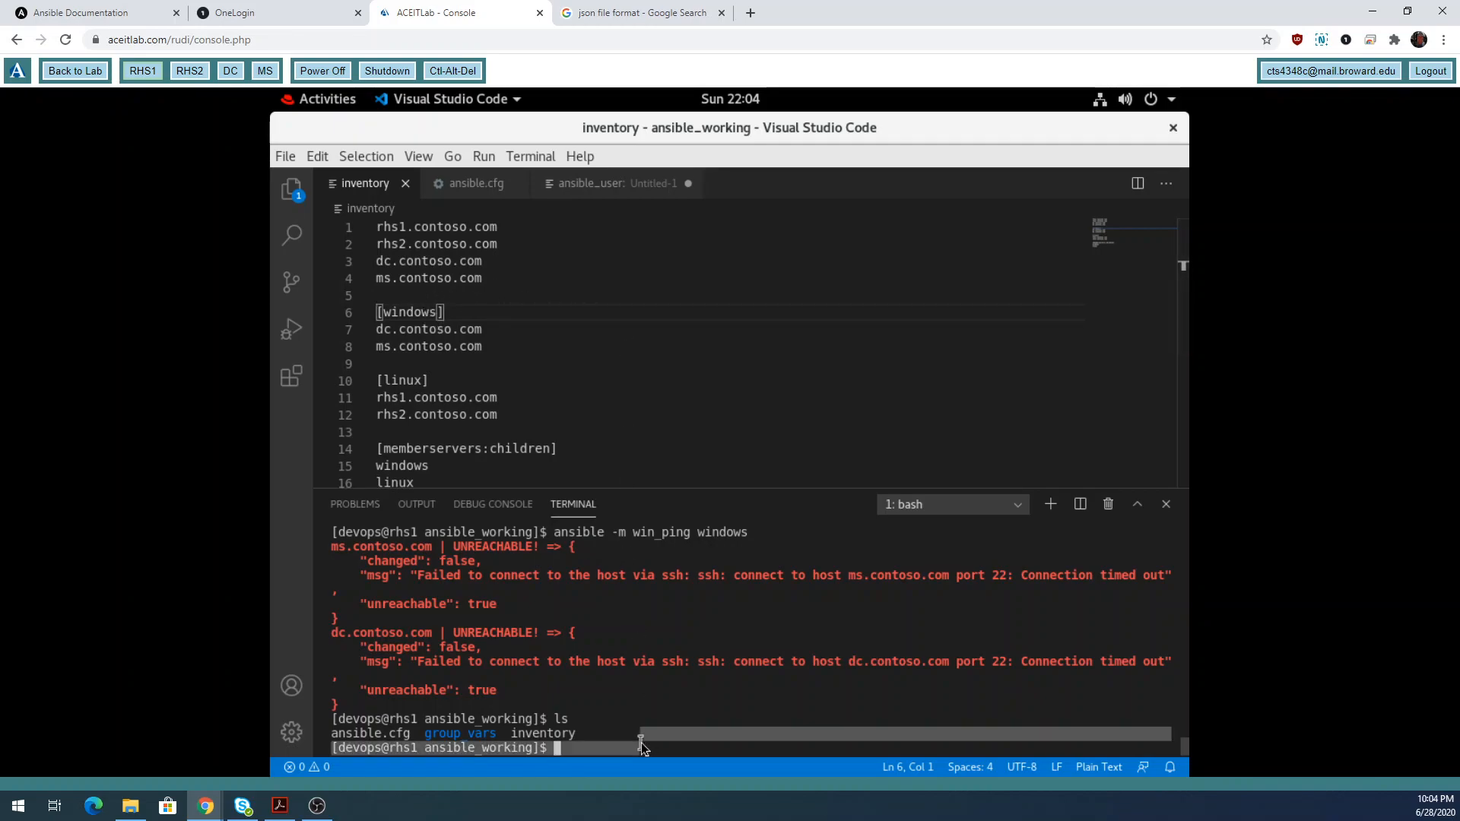
Run ansible --version to confirm 2.9.10, then return to the untitled ansible_user file.
{"action": "type", "text": "anis"}
{"action": "key", "text": "BackSpace"}
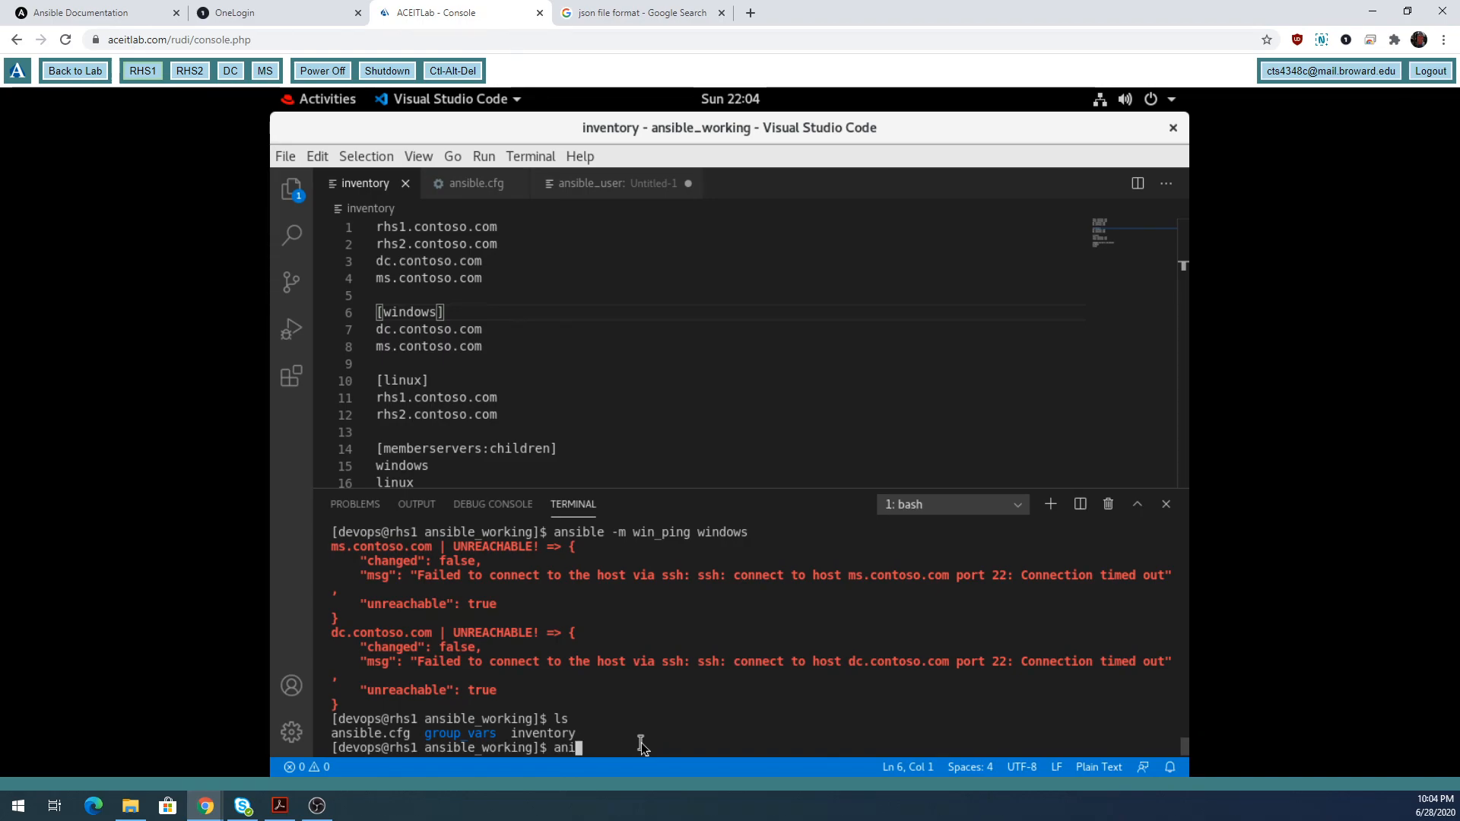
{"action": "key", "text": "BackSpace"}
{"action": "type", "text": "sible --version"}
{"action": "key", "text": "Return"}
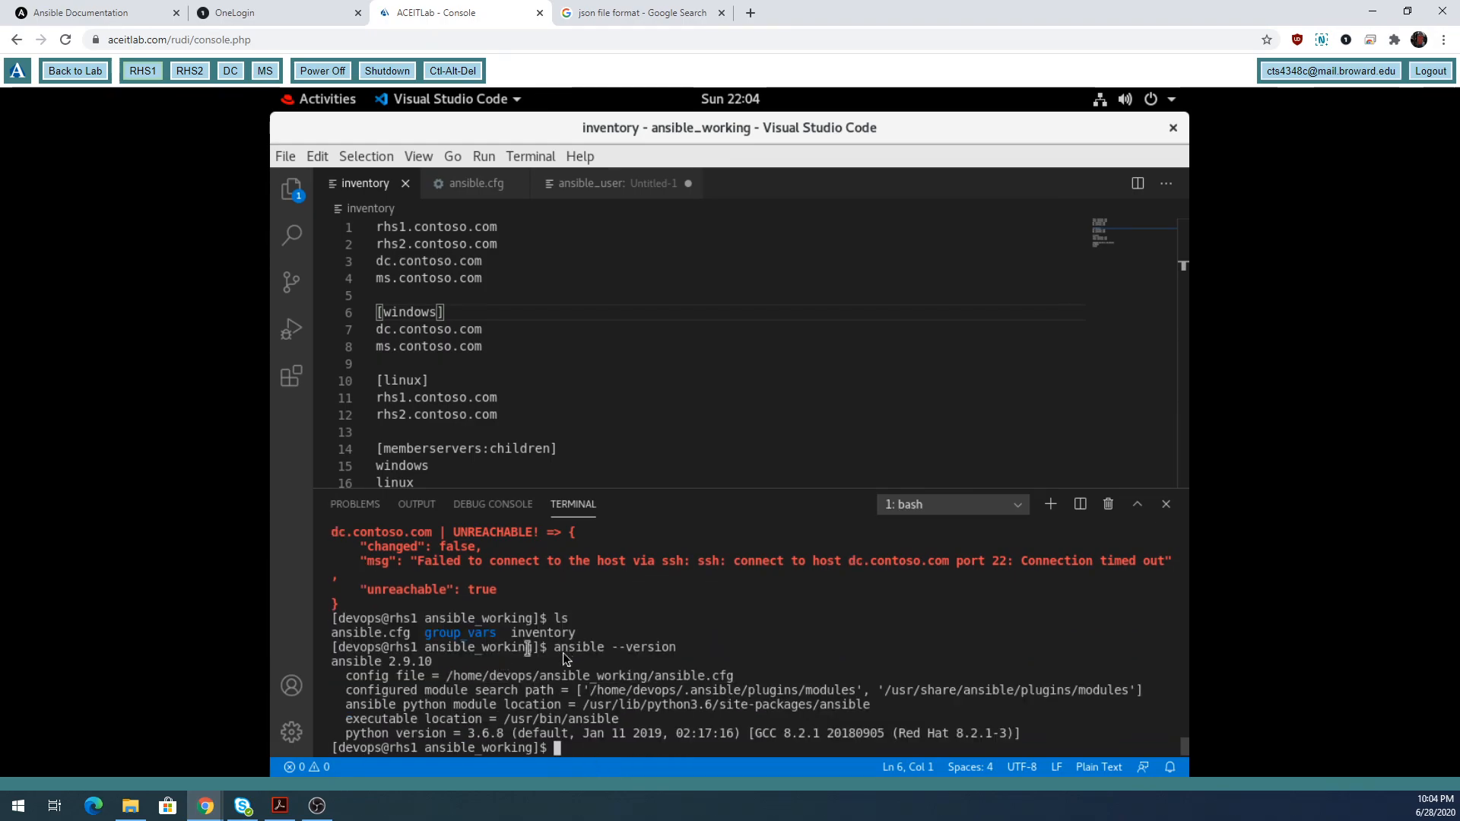
{"action": "left_click_drag", "start_coordinate": [440, 663], "coordinate": [392, 660]}
{"action": "left_click", "coordinate": [639, 183]}
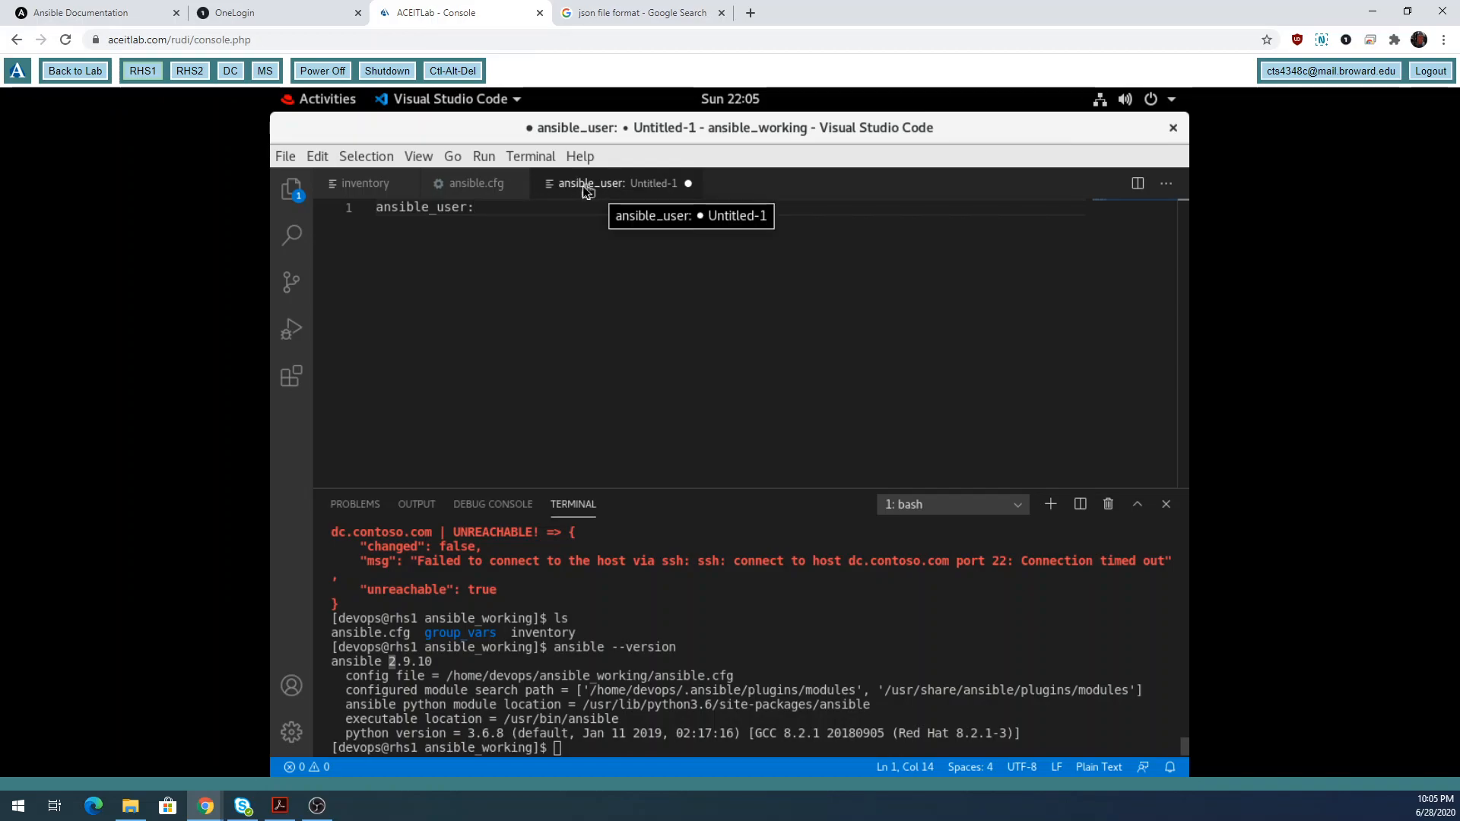
Set ansible_user to the CONTOSO.COM domain administrator account.
{"action": "right_click", "coordinate": [348, 185]}
{"action": "left_click", "coordinate": [756, 343]}
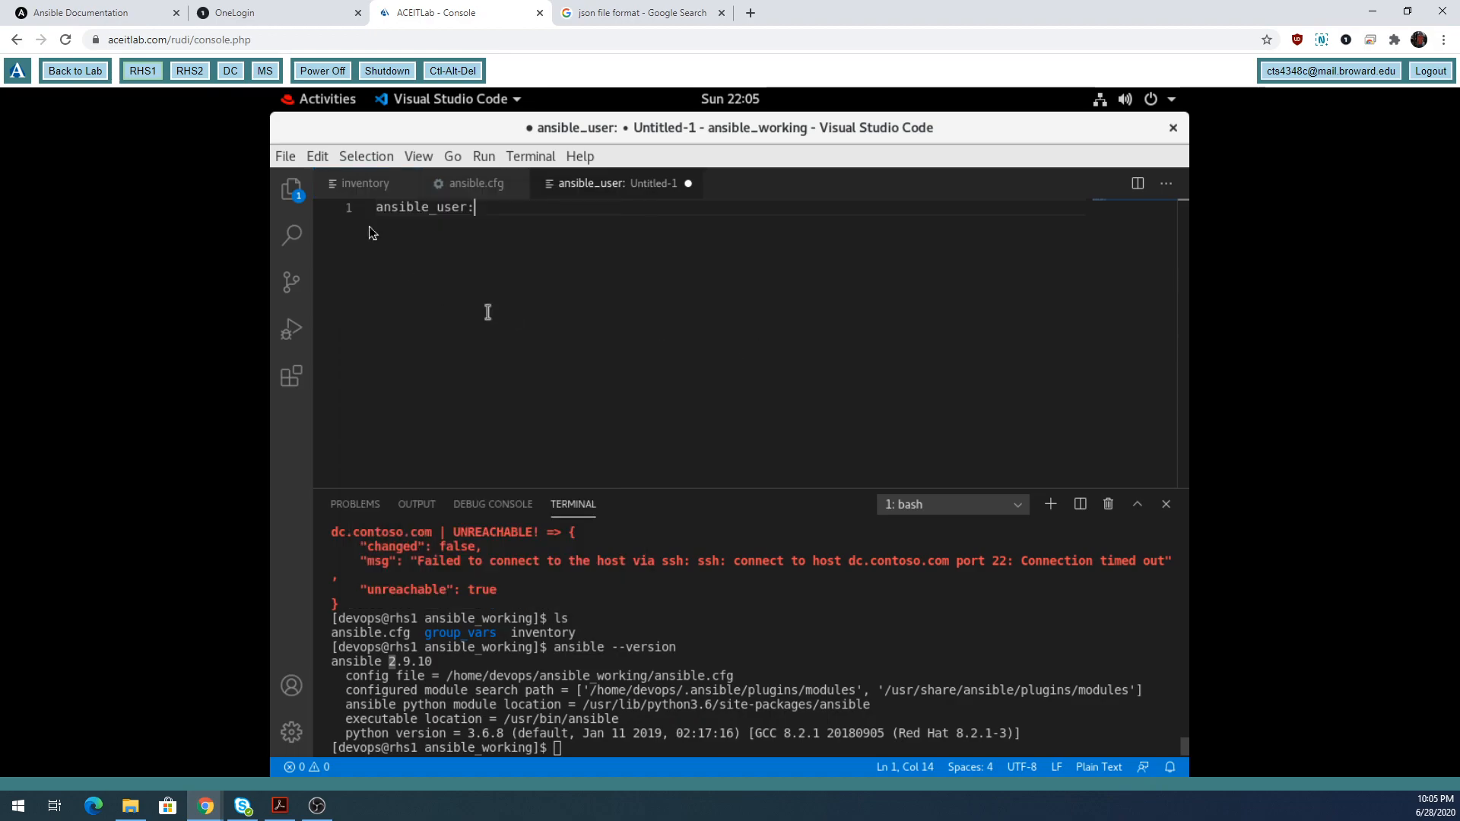
{"action": "right_click", "coordinate": [346, 185]}
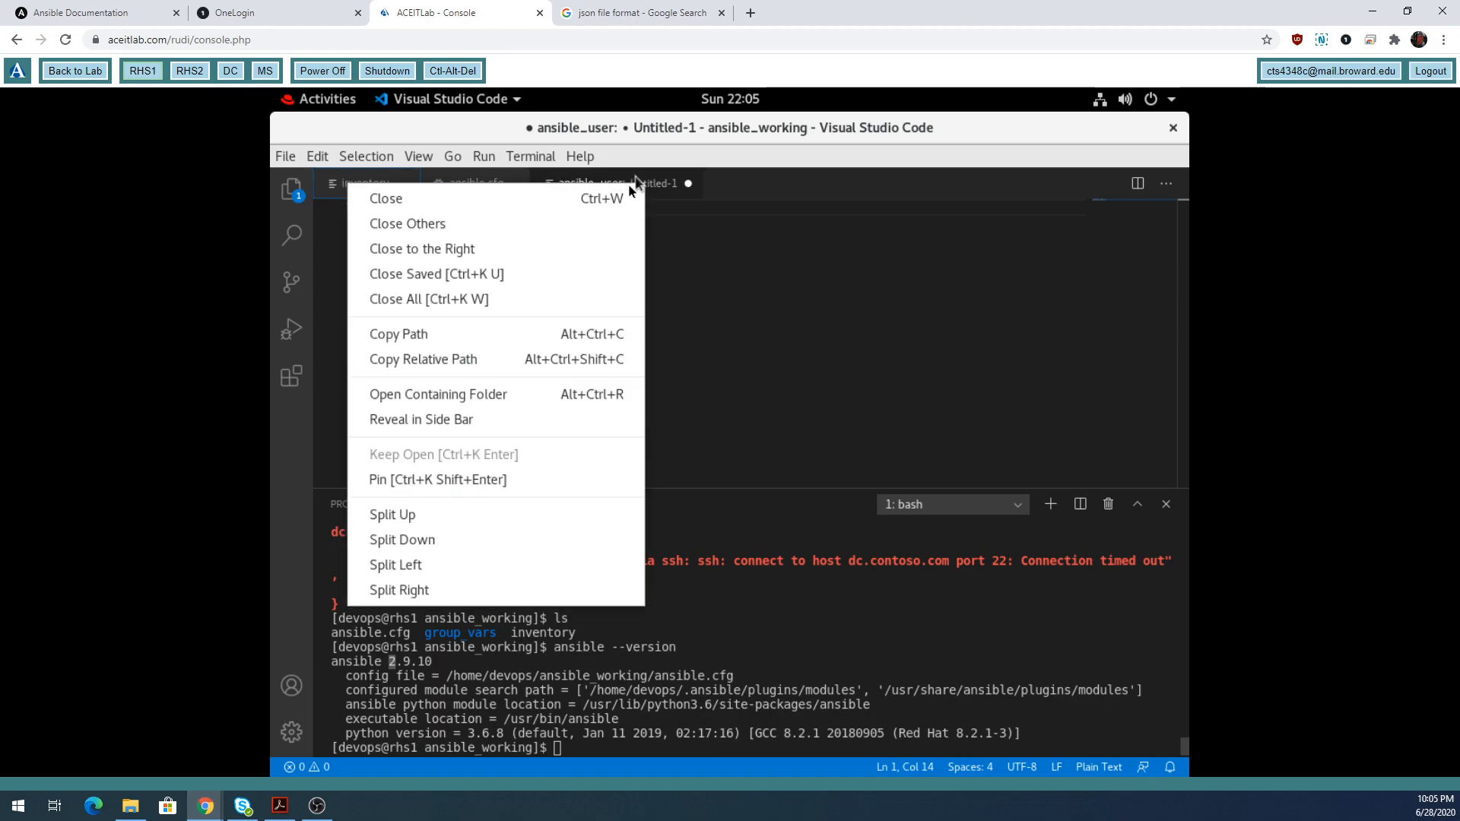
{"action": "left_click", "coordinate": [657, 192]}
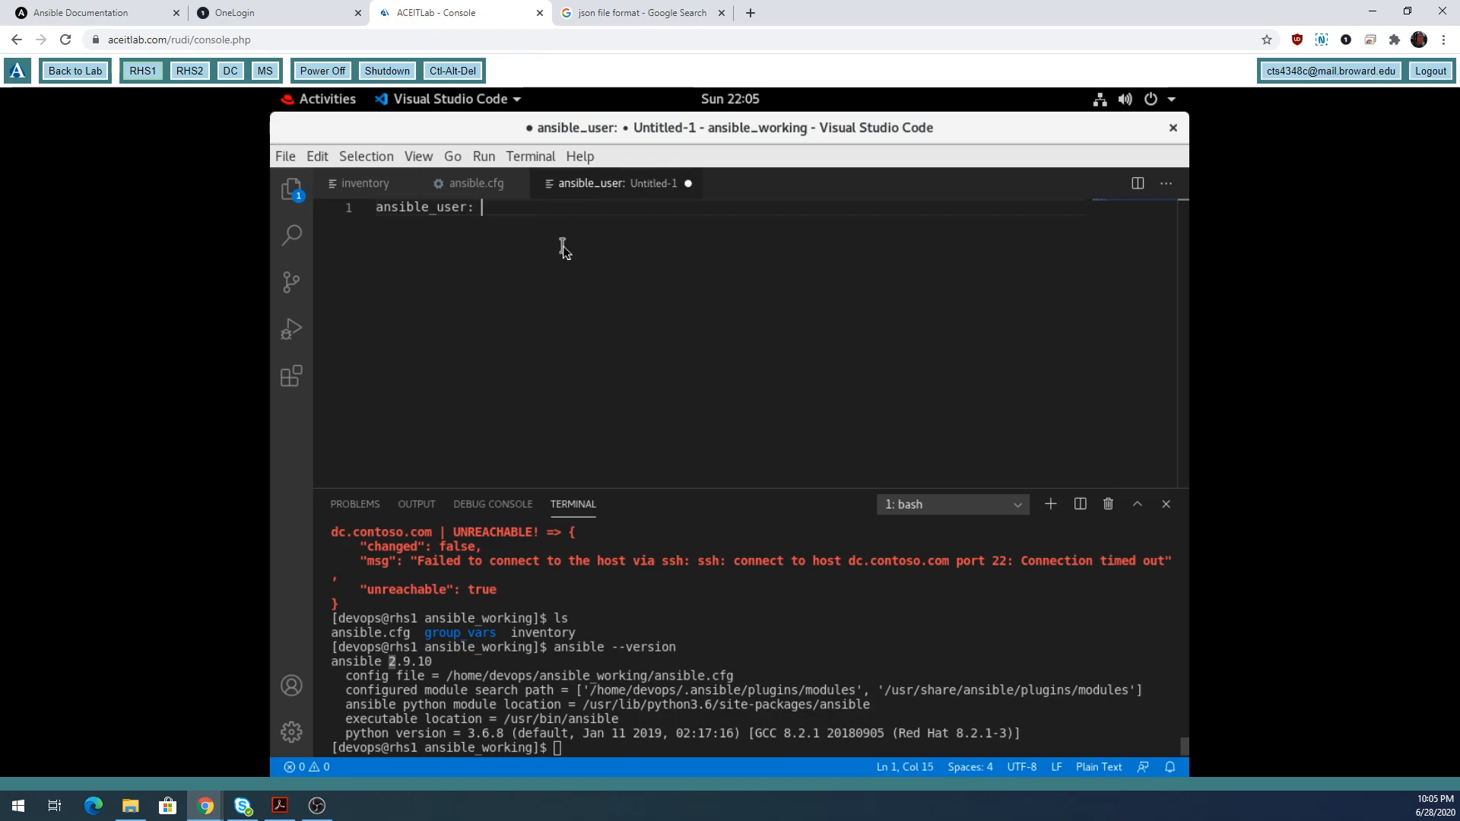
{"action": "type", "text": "administr"}
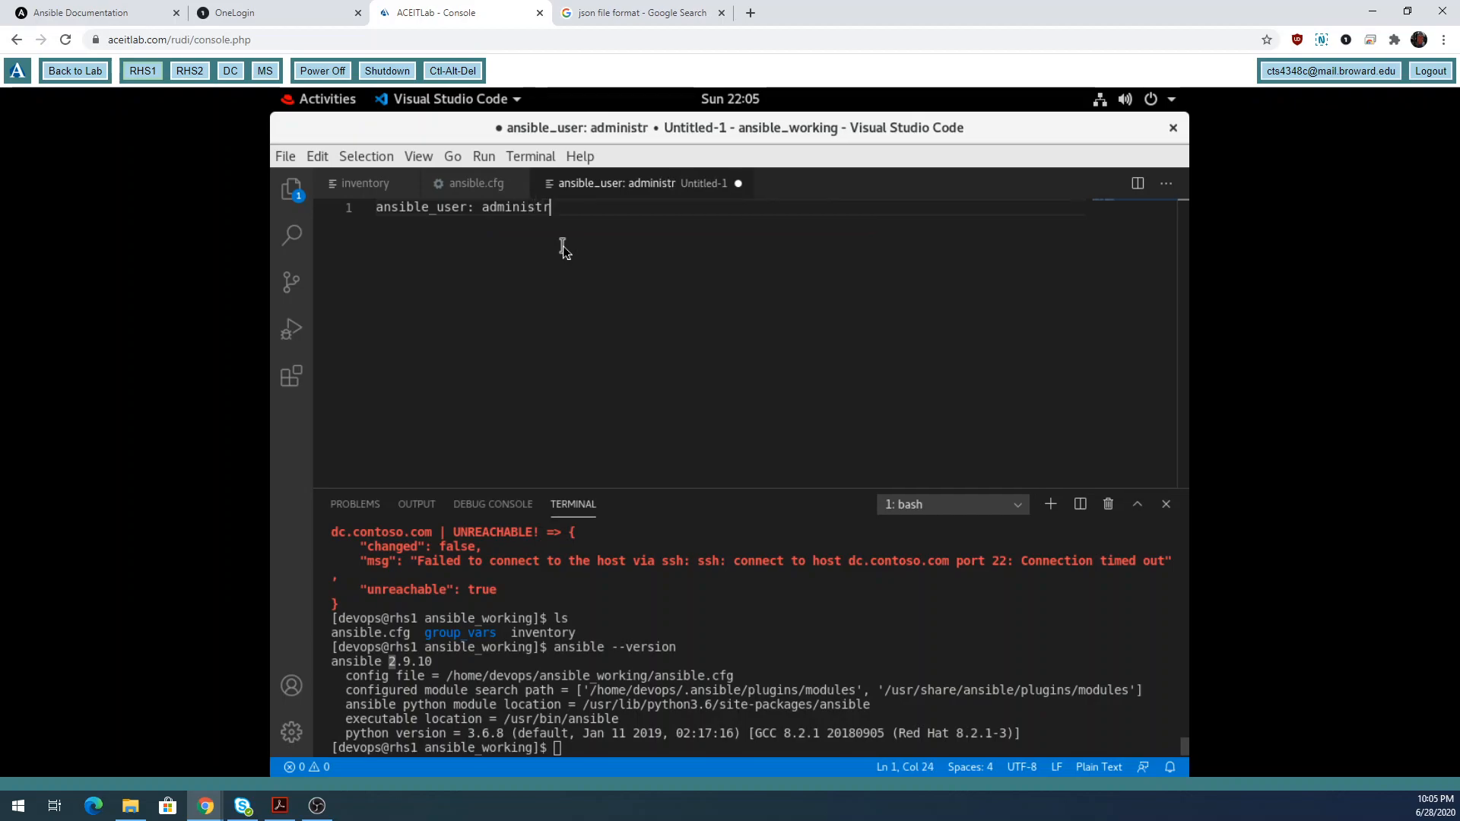
{"action": "type", "text": "a"}
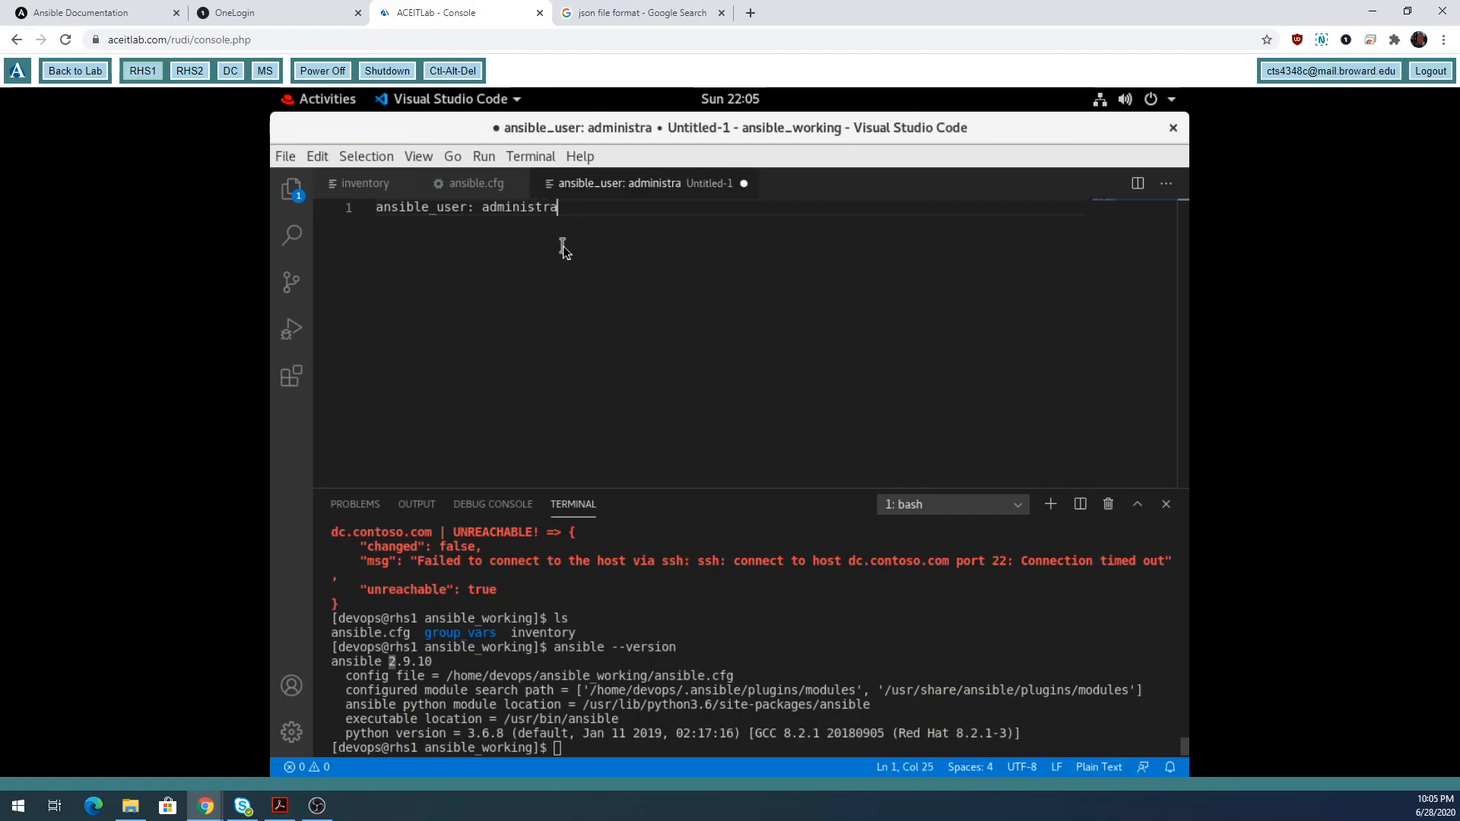
{"action": "type", "text": "tor"}
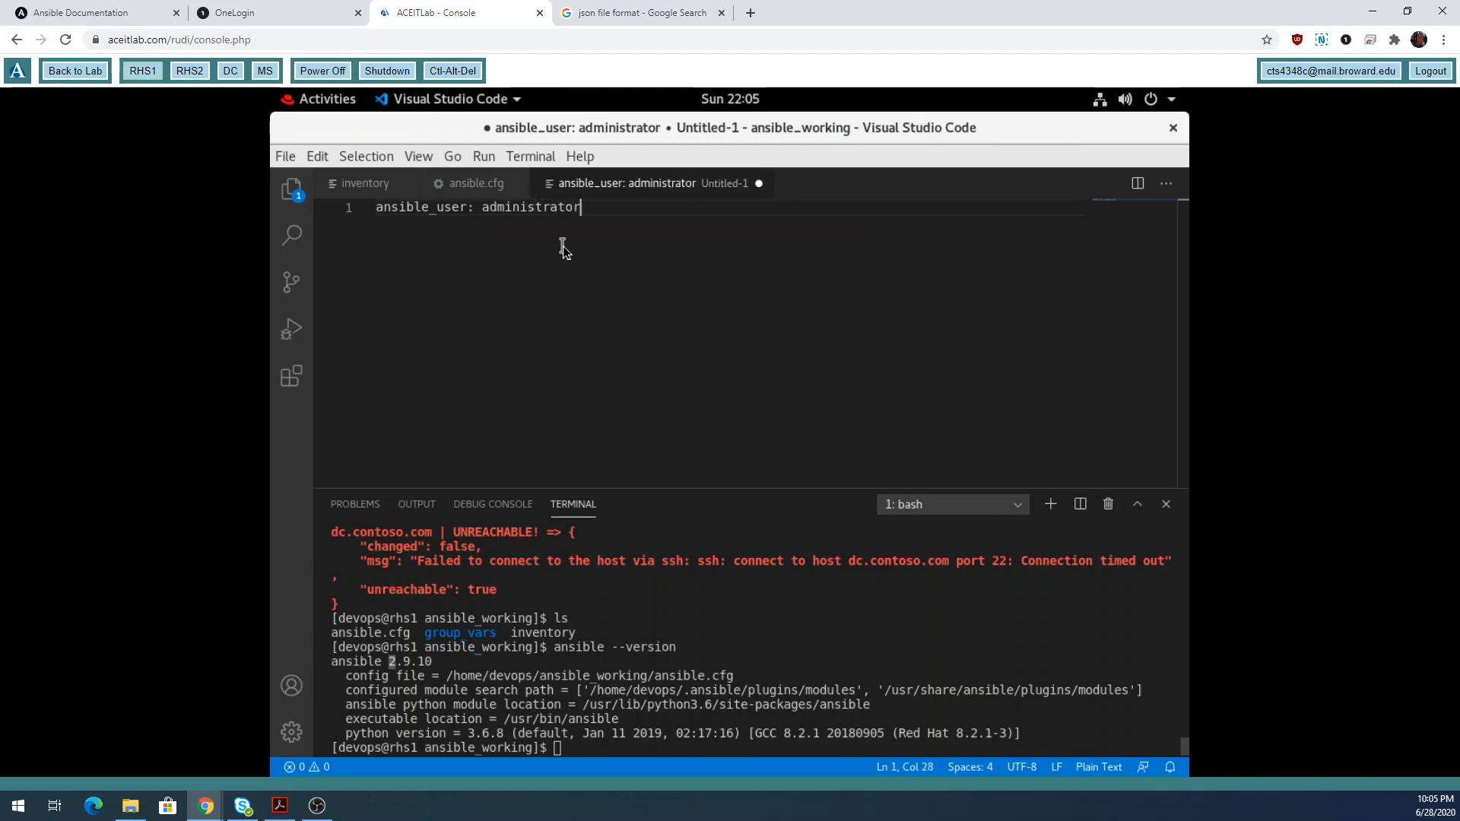
{"action": "type", "text": "@"}
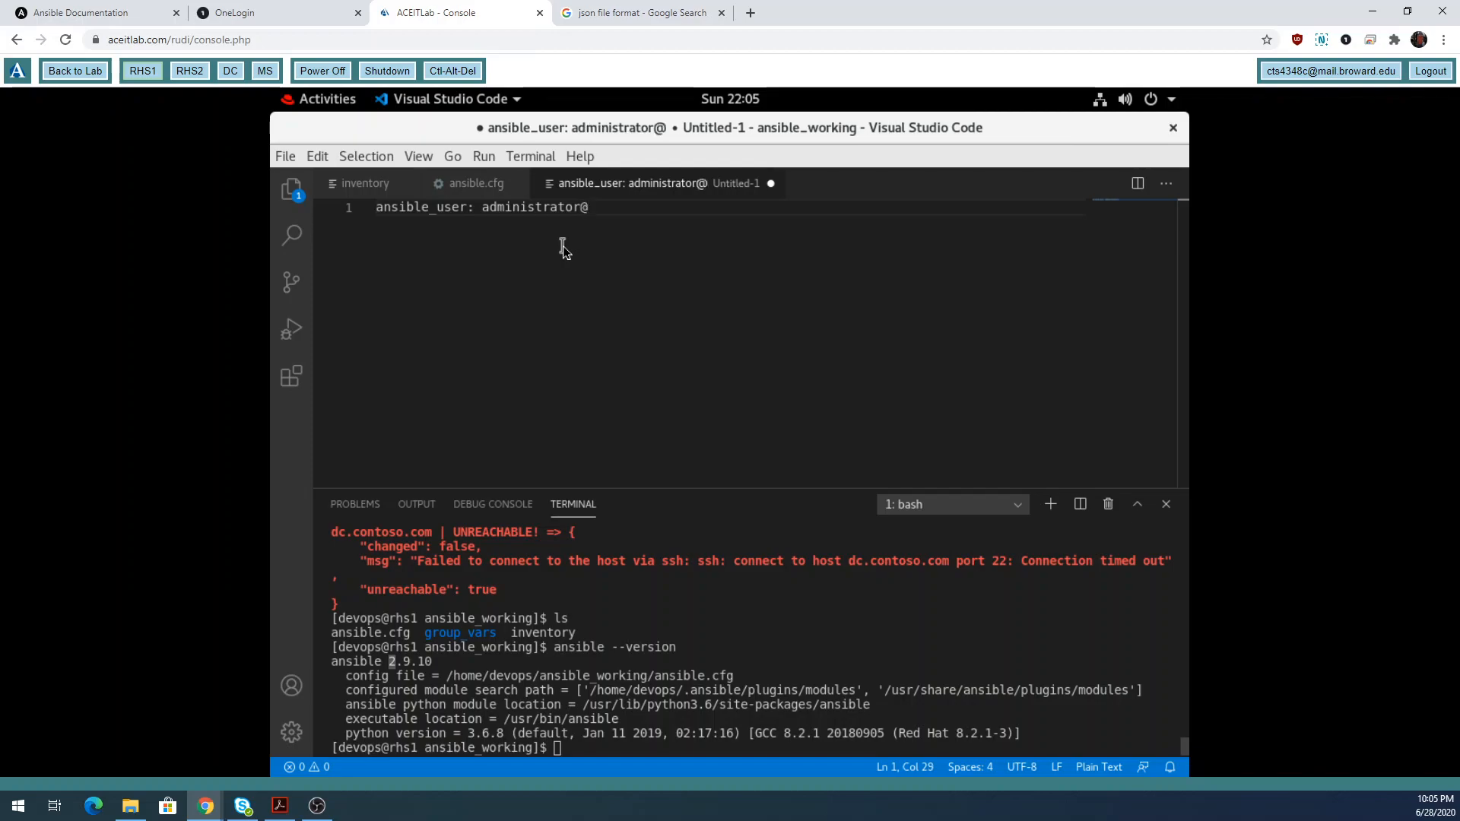
{"action": "type", "text": "CONTOSO"}
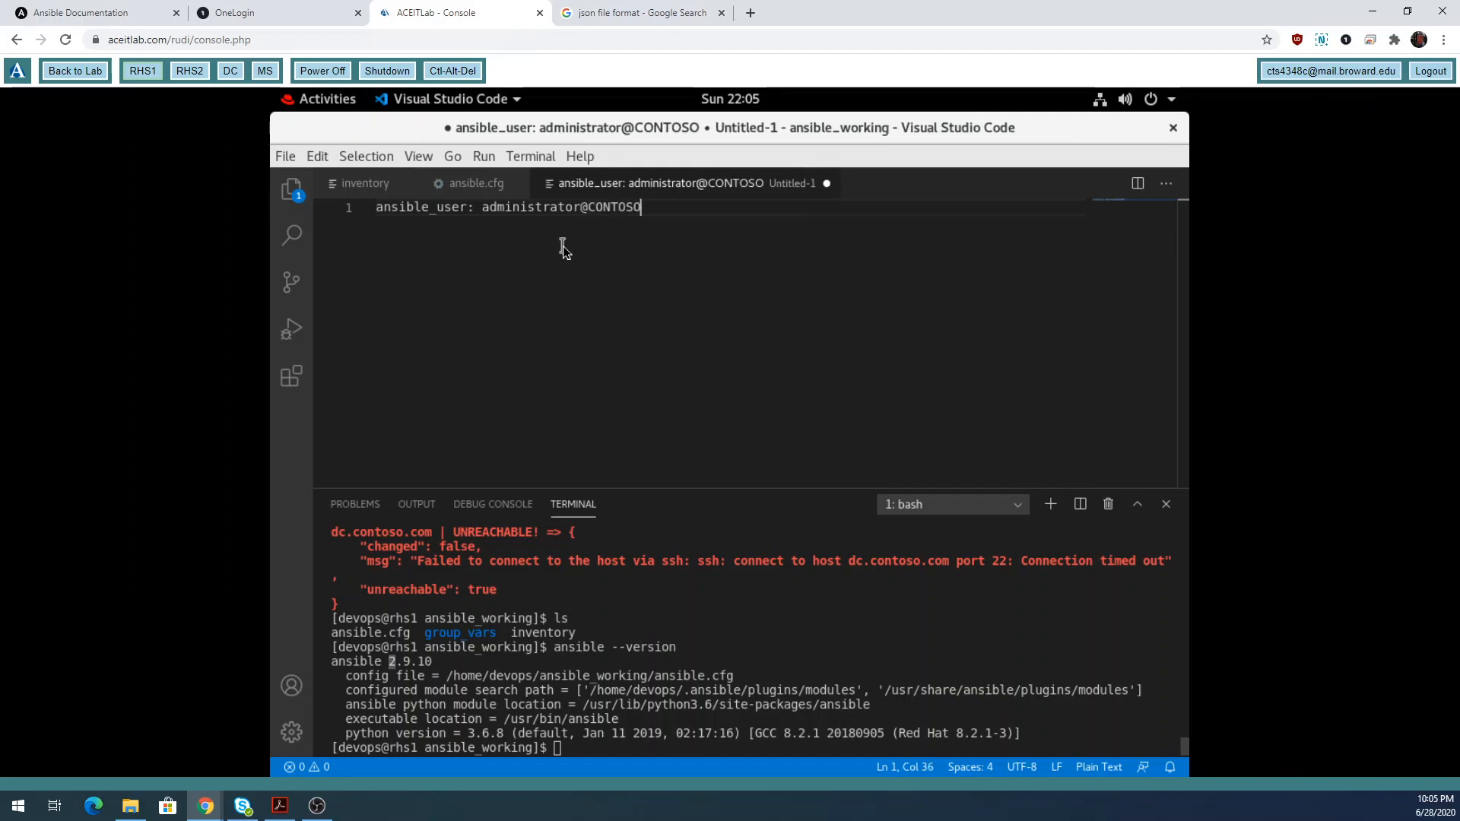
{"action": "type", "text": ".COM"}
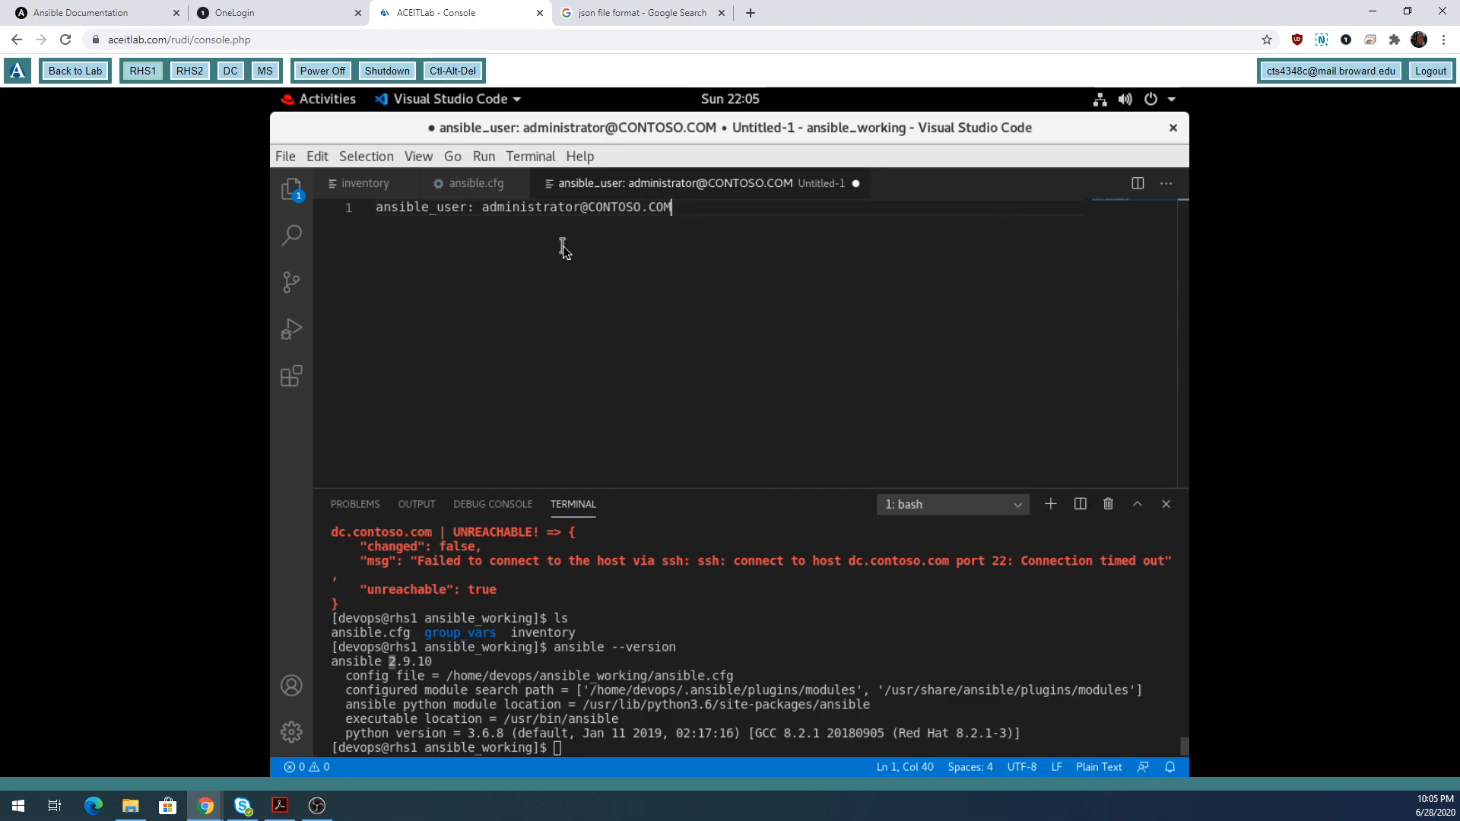
{"action": "key", "text": "Return"}
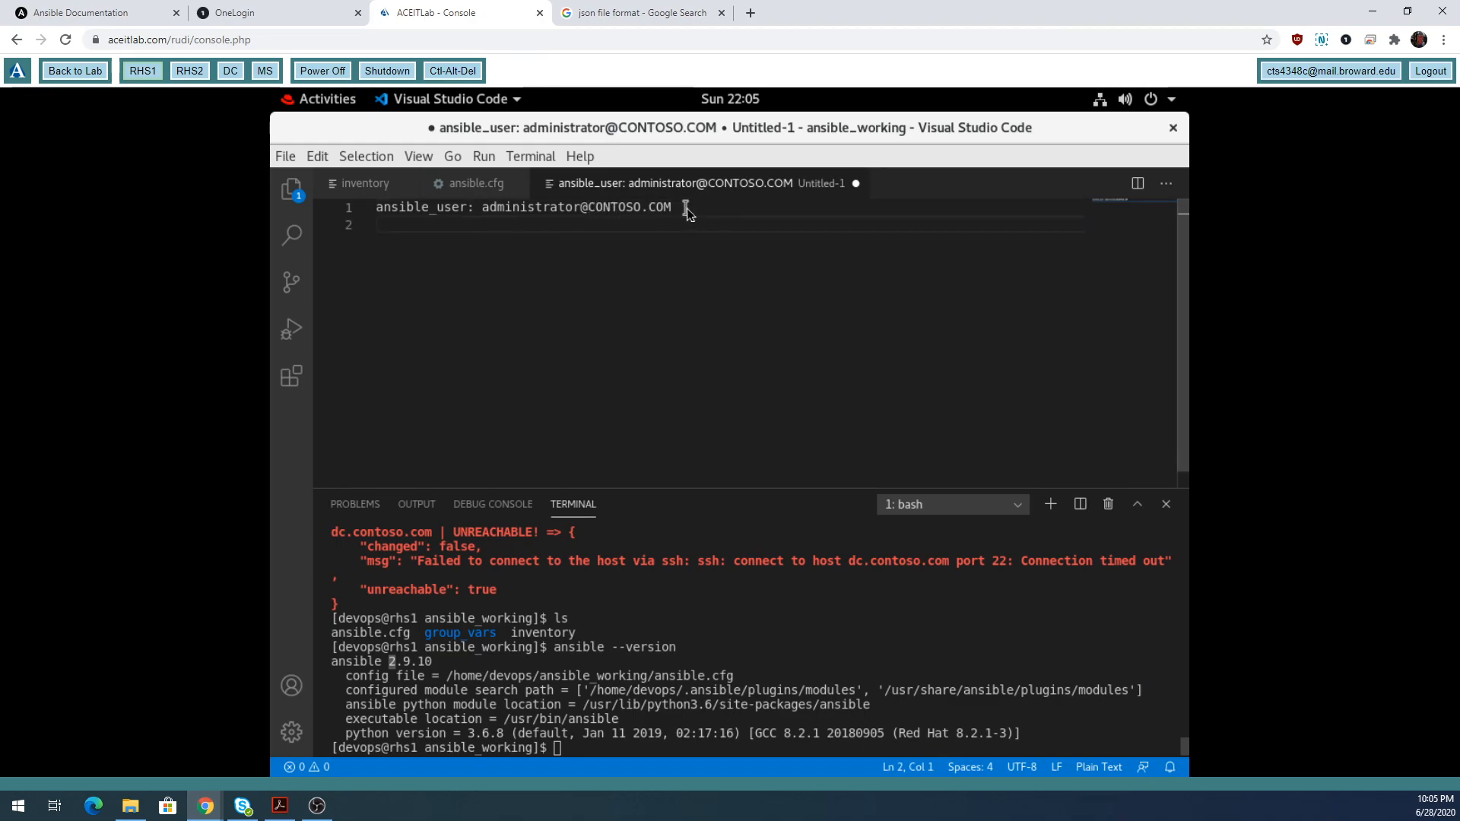
Insert a --- YAML document marker as the file's first line.
{"action": "left_click", "coordinate": [491, 185]}
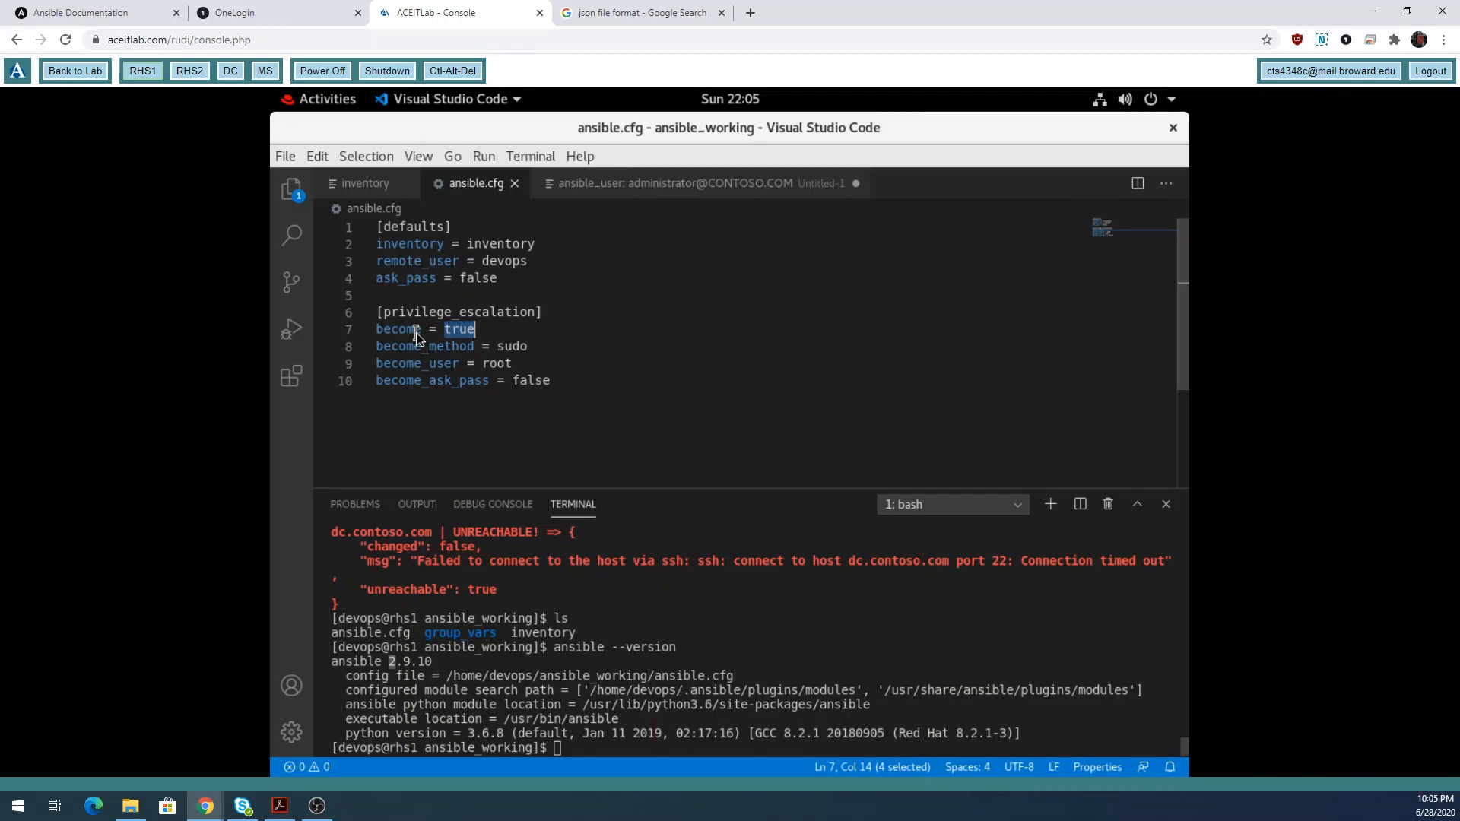
{"action": "left_click", "coordinate": [613, 186]}
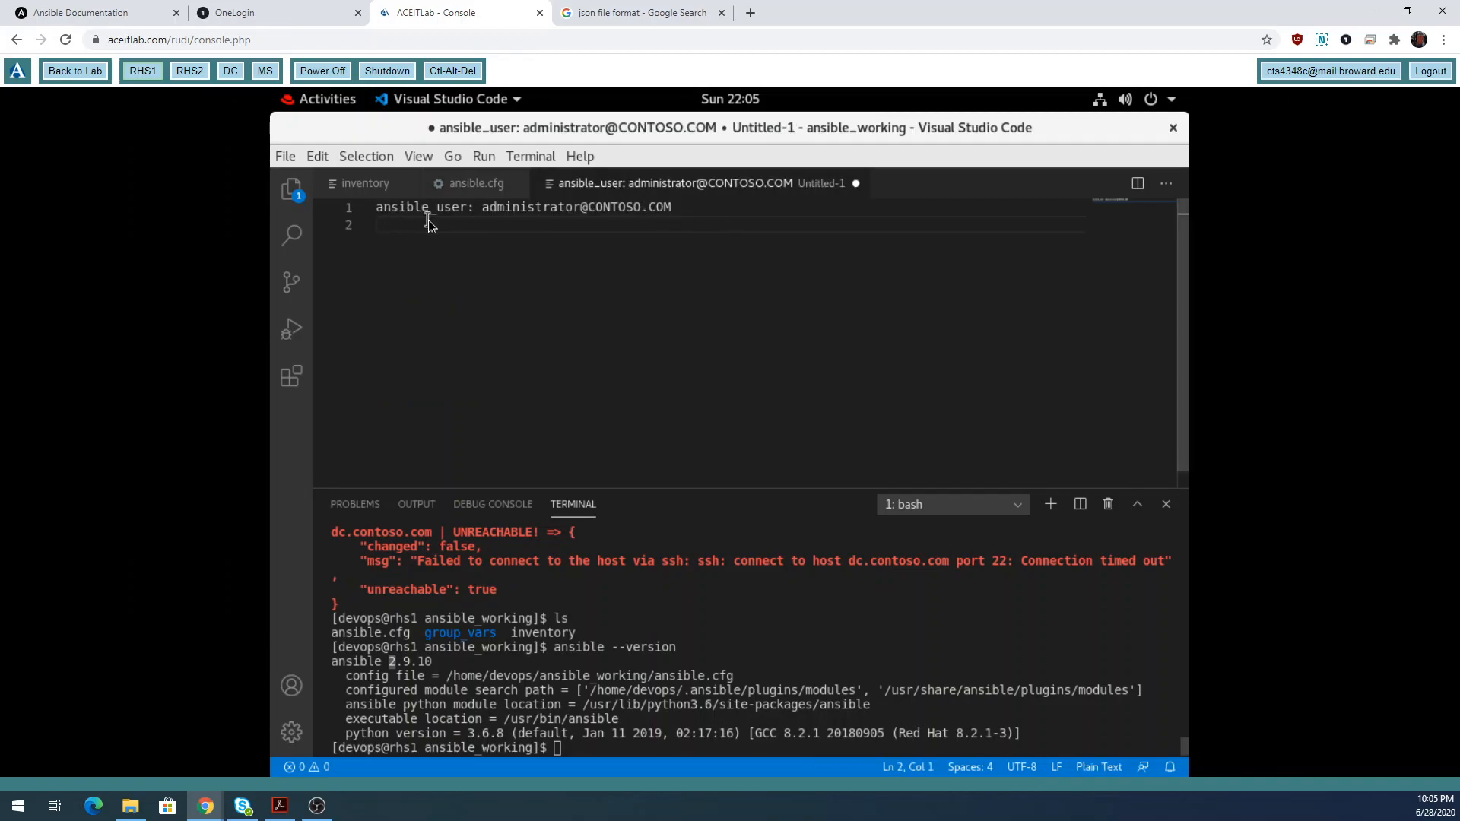
{"action": "key", "text": "Up"}
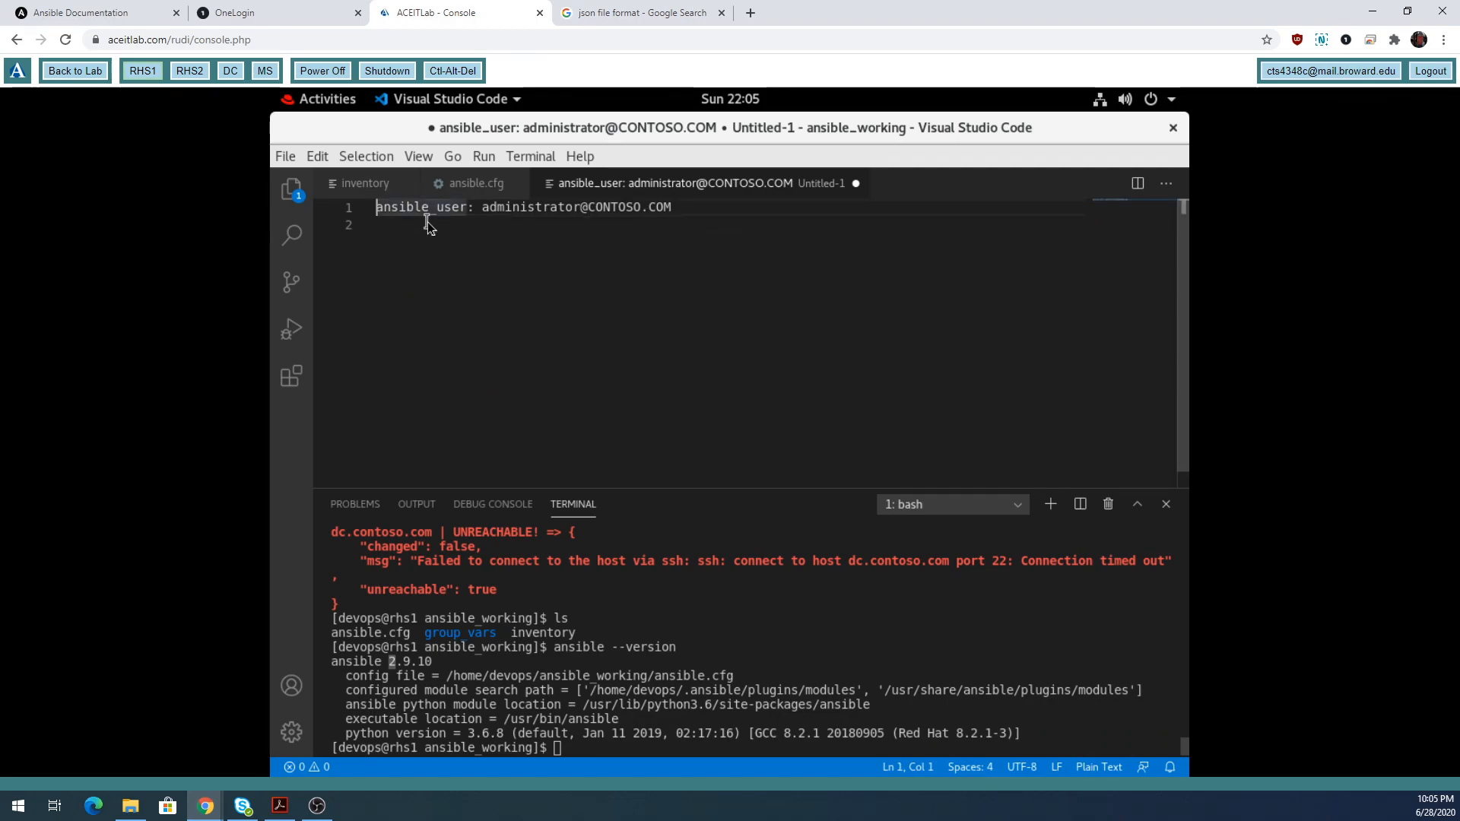
{"action": "key", "text": "Return"}
{"action": "key", "text": "Up"}
{"action": "type", "text": "---"}
{"action": "left_click", "coordinate": [397, 244]}
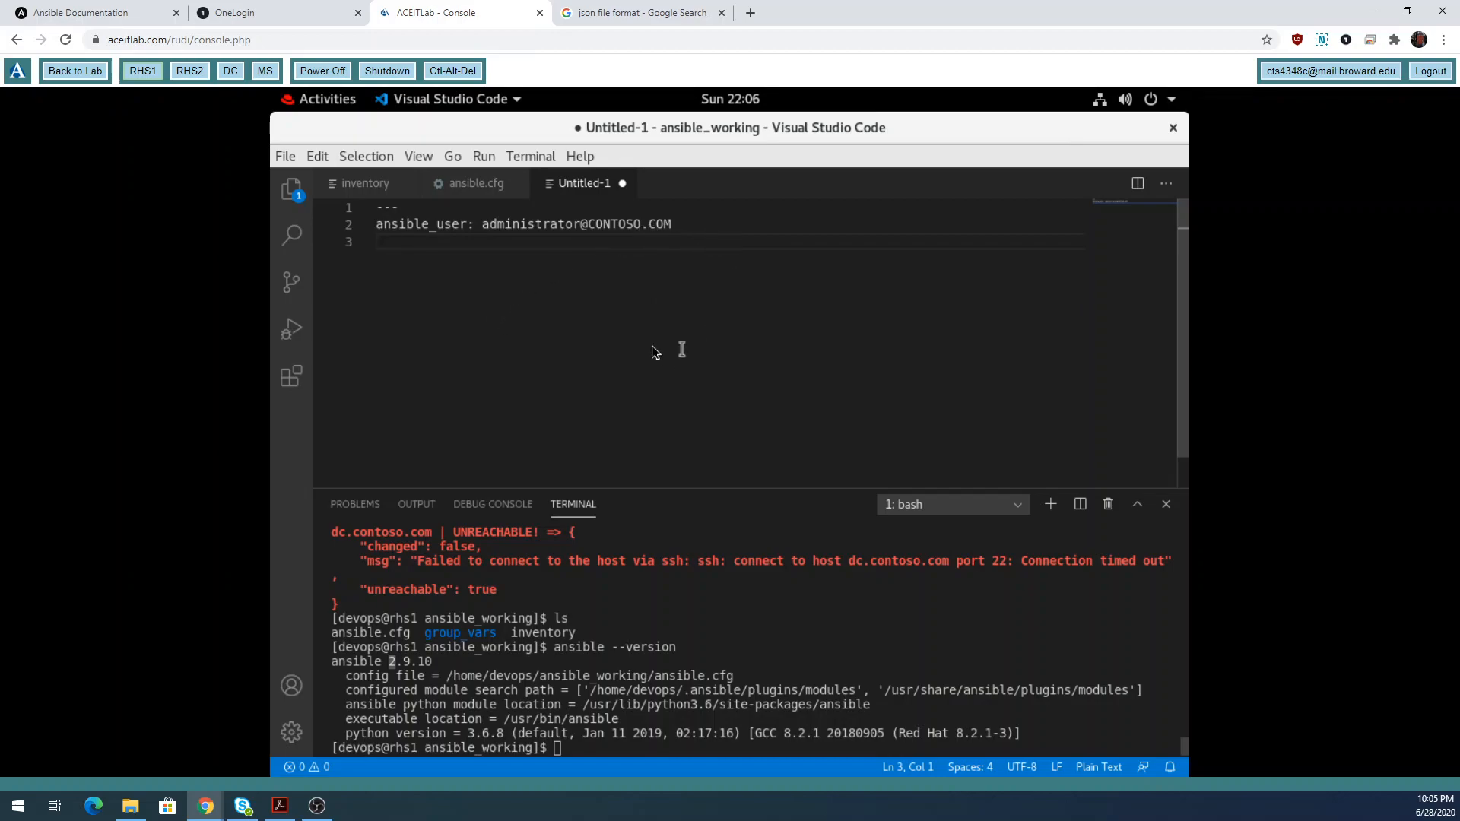
Replace the json query with a Google search for 'yaml file format'.
{"action": "left_click", "coordinate": [643, 13]}
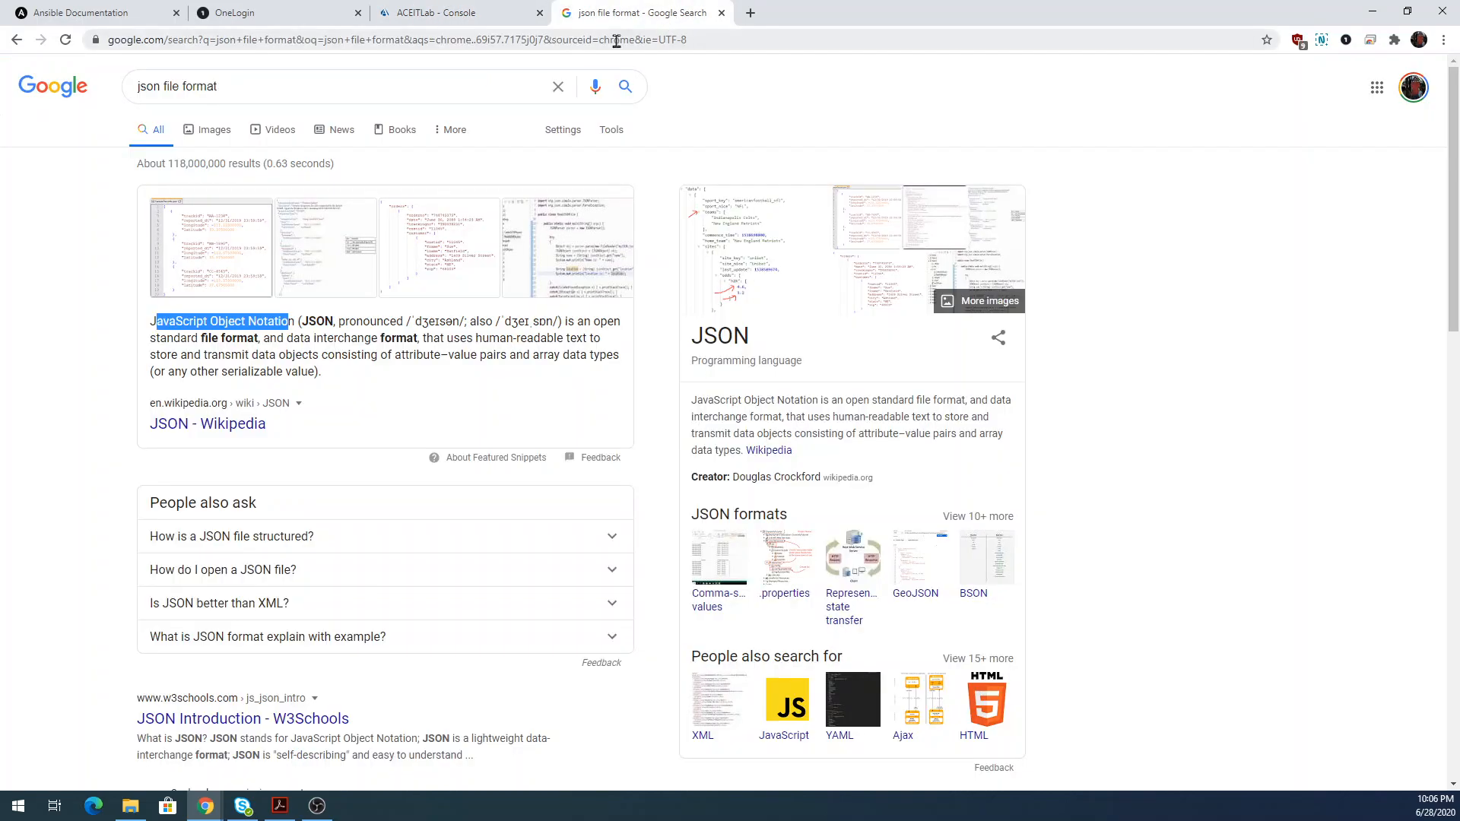
{"action": "left_click", "coordinate": [430, 87]}
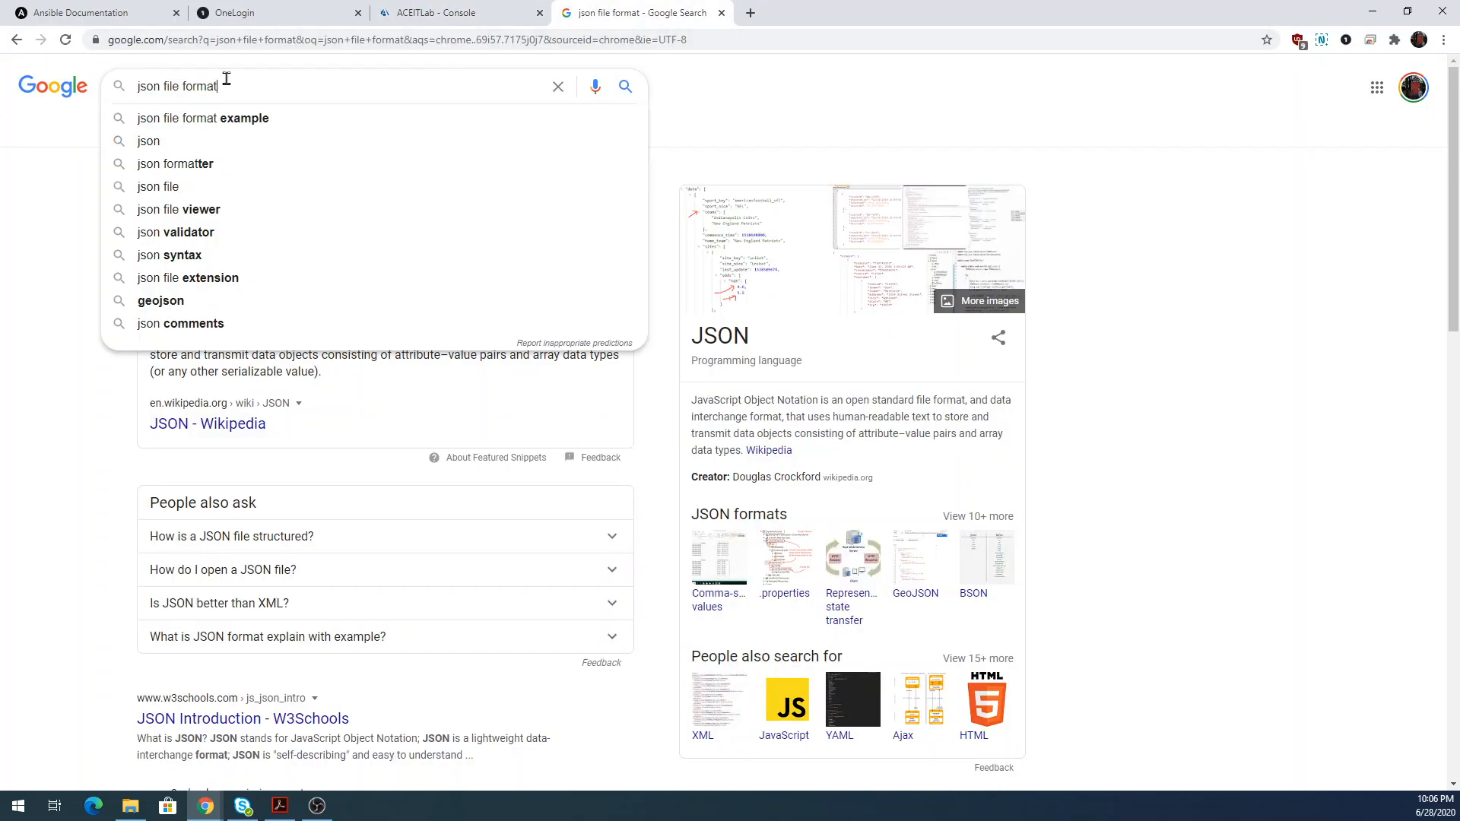
{"action": "left_click_drag", "start_coordinate": [241, 80], "coordinate": [129, 80]}
{"action": "key", "text": "BackSpace"}
{"action": "type", "text": "yaml "}
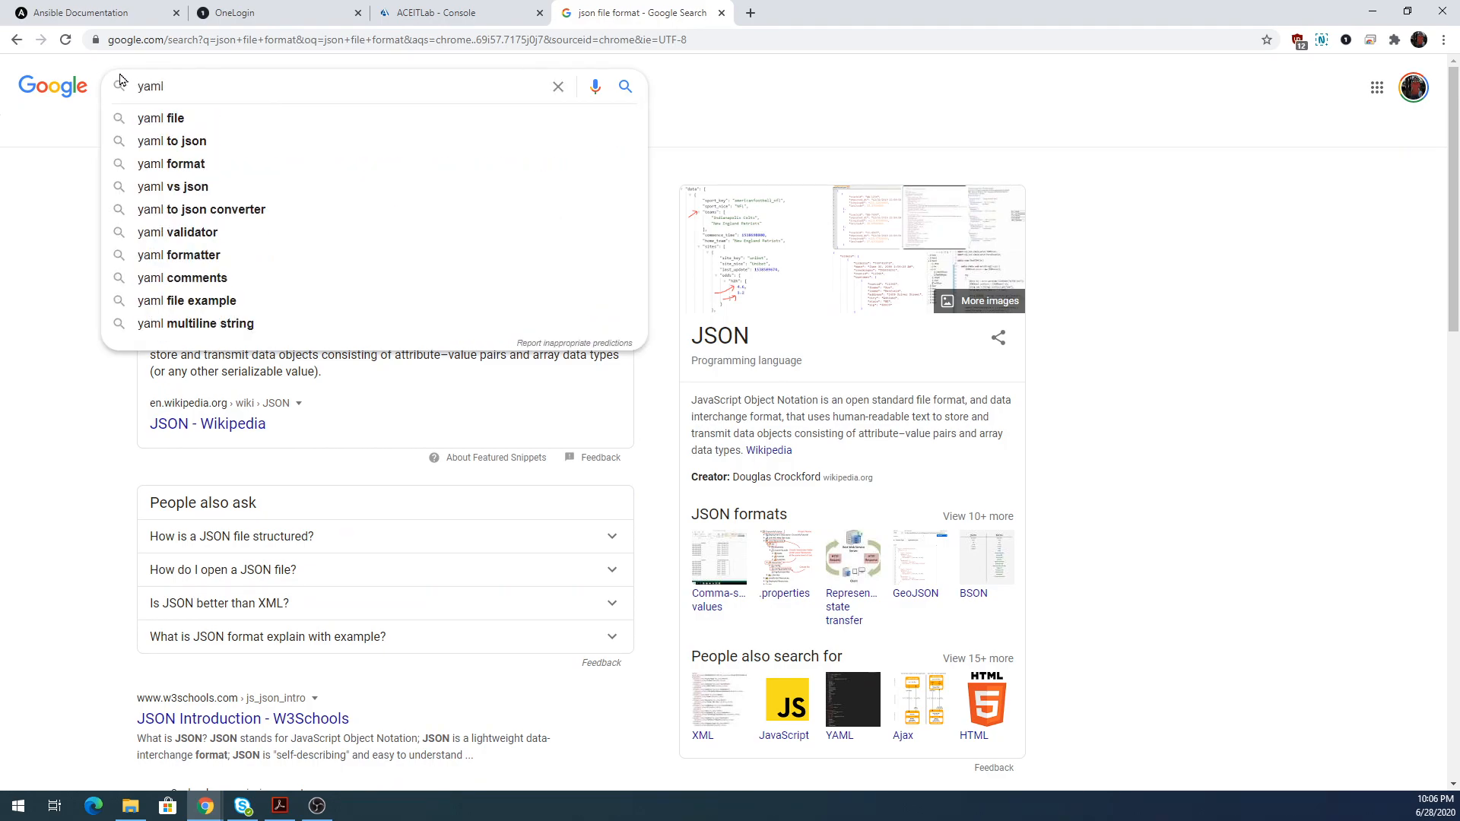
{"action": "type", "text": "file format"}
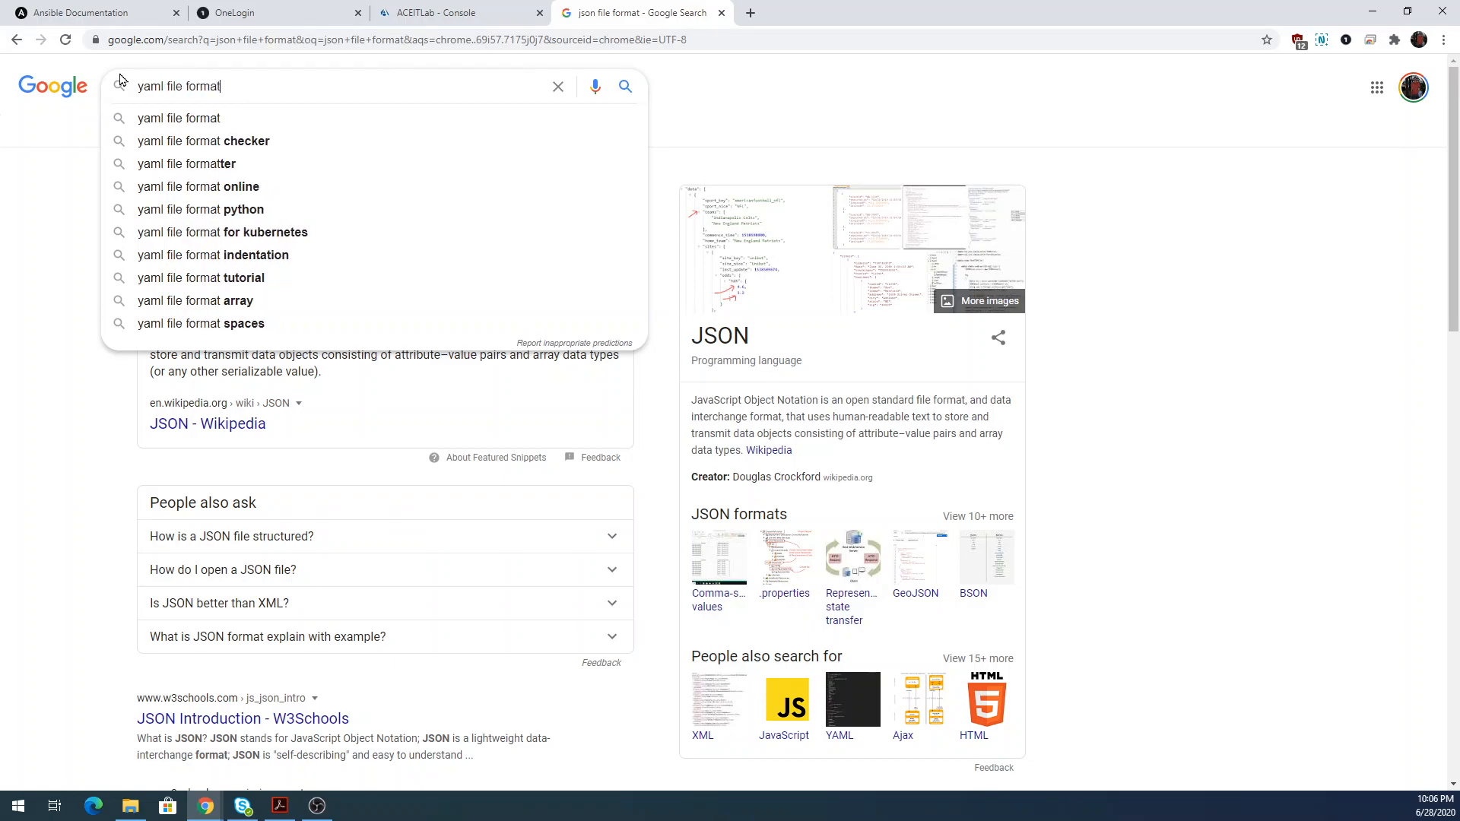
{"action": "key", "text": "Return"}
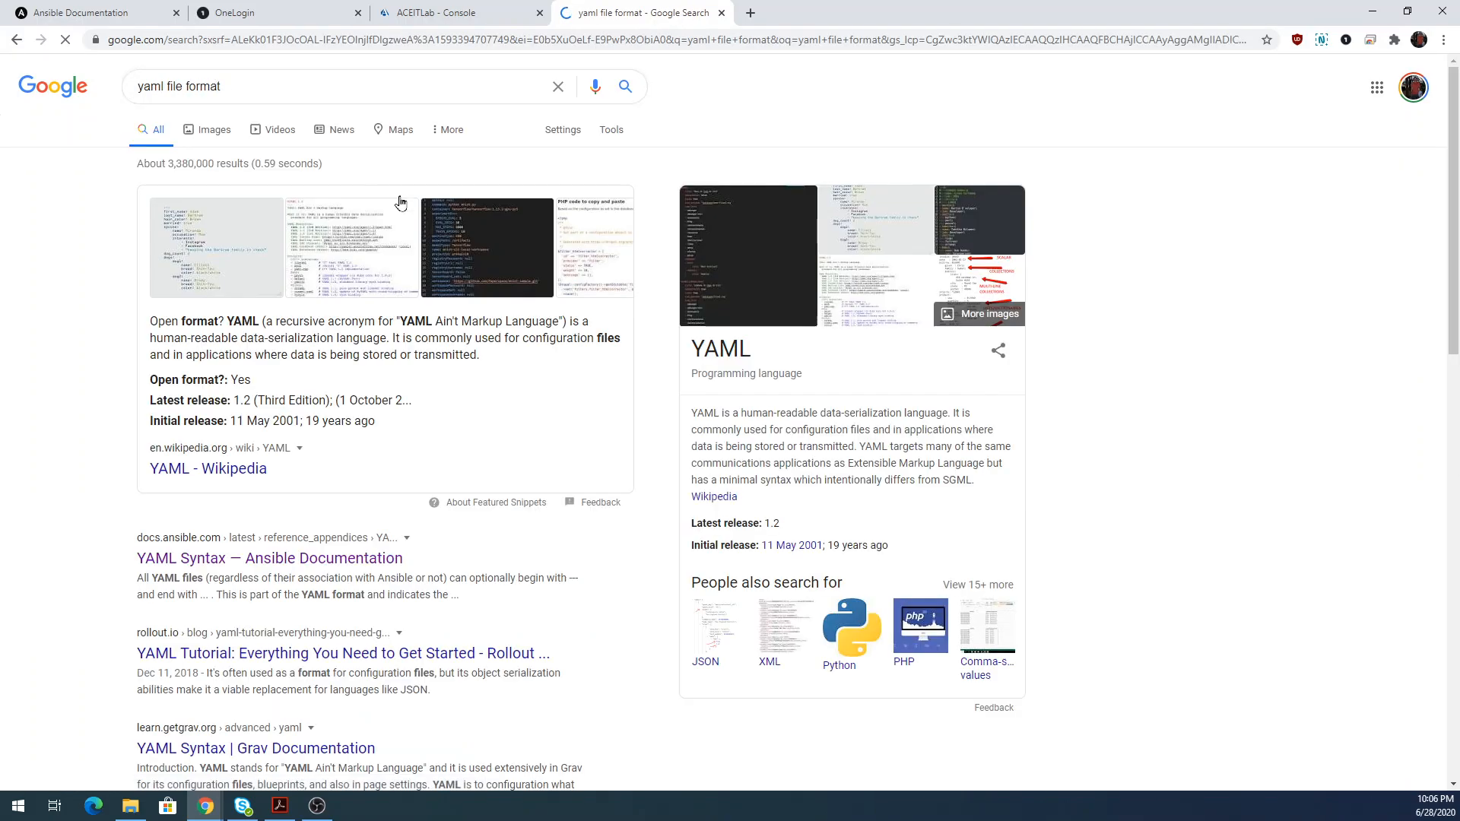
Preview YAML image examples, open the Medium YAML article, then return to the lab console.
{"action": "left_click", "coordinate": [212, 232]}
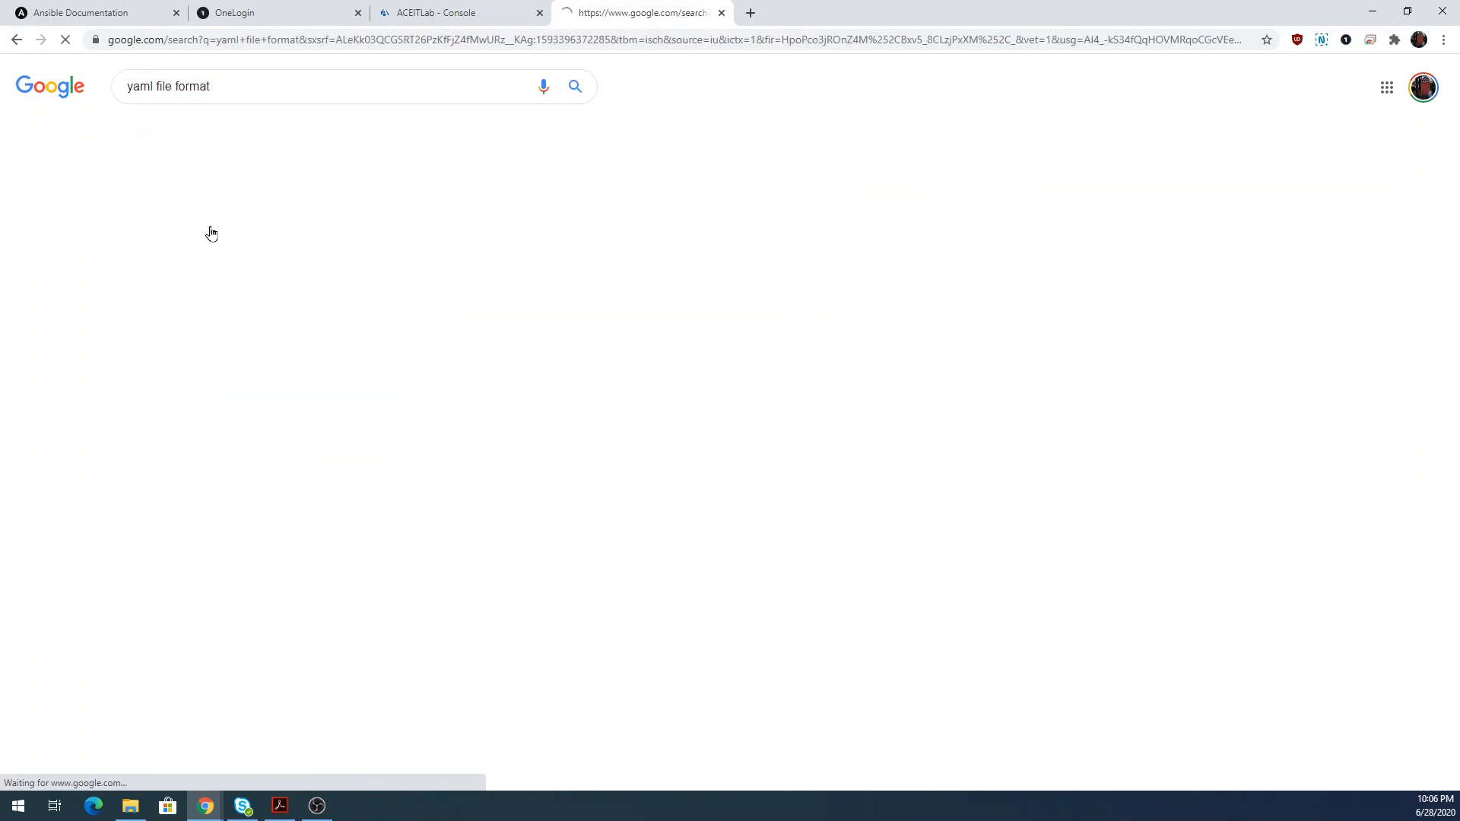
{"action": "left_click", "coordinate": [41, 272]}
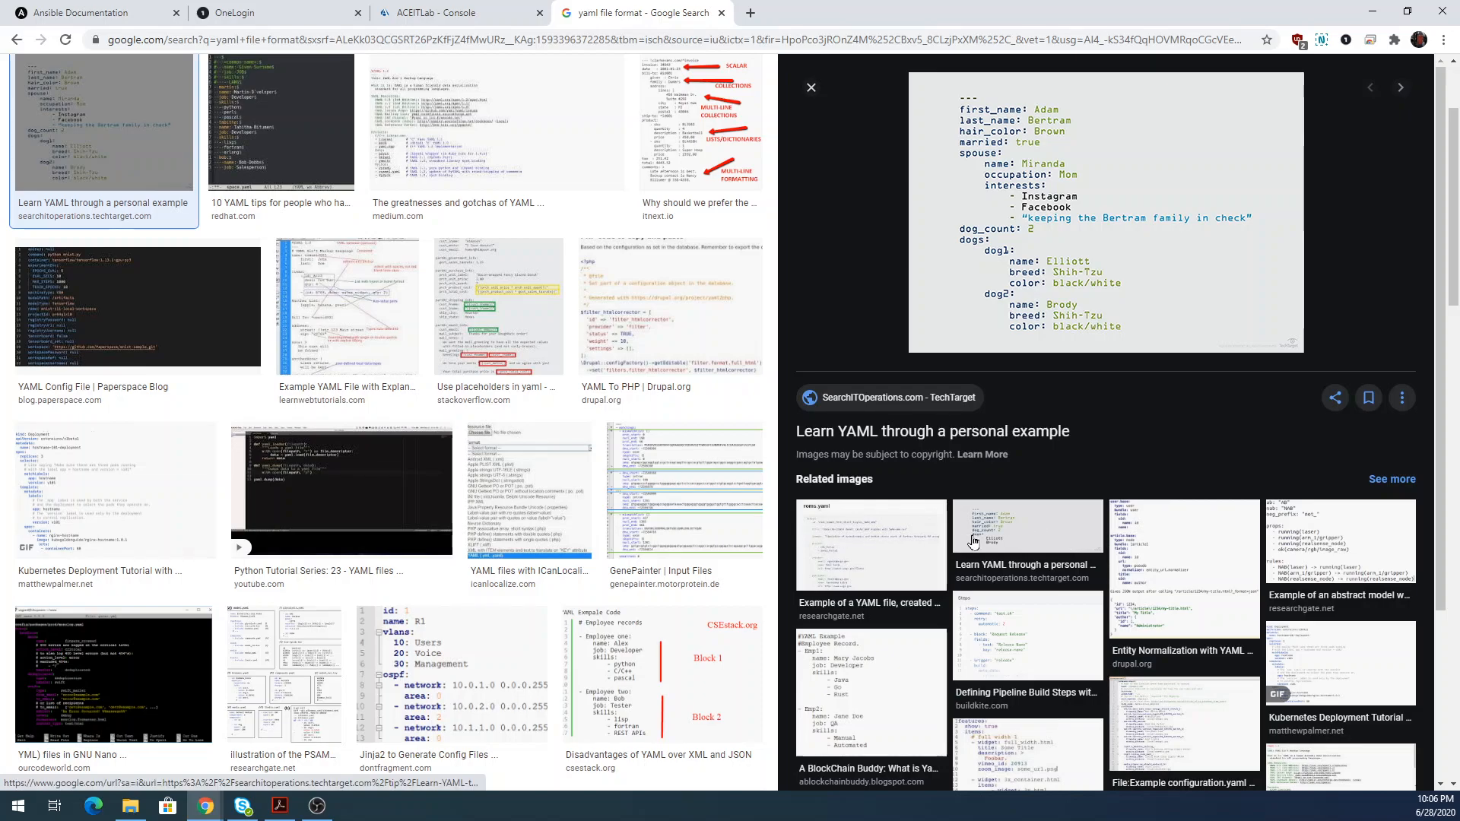
{"action": "left_click", "coordinate": [544, 178]}
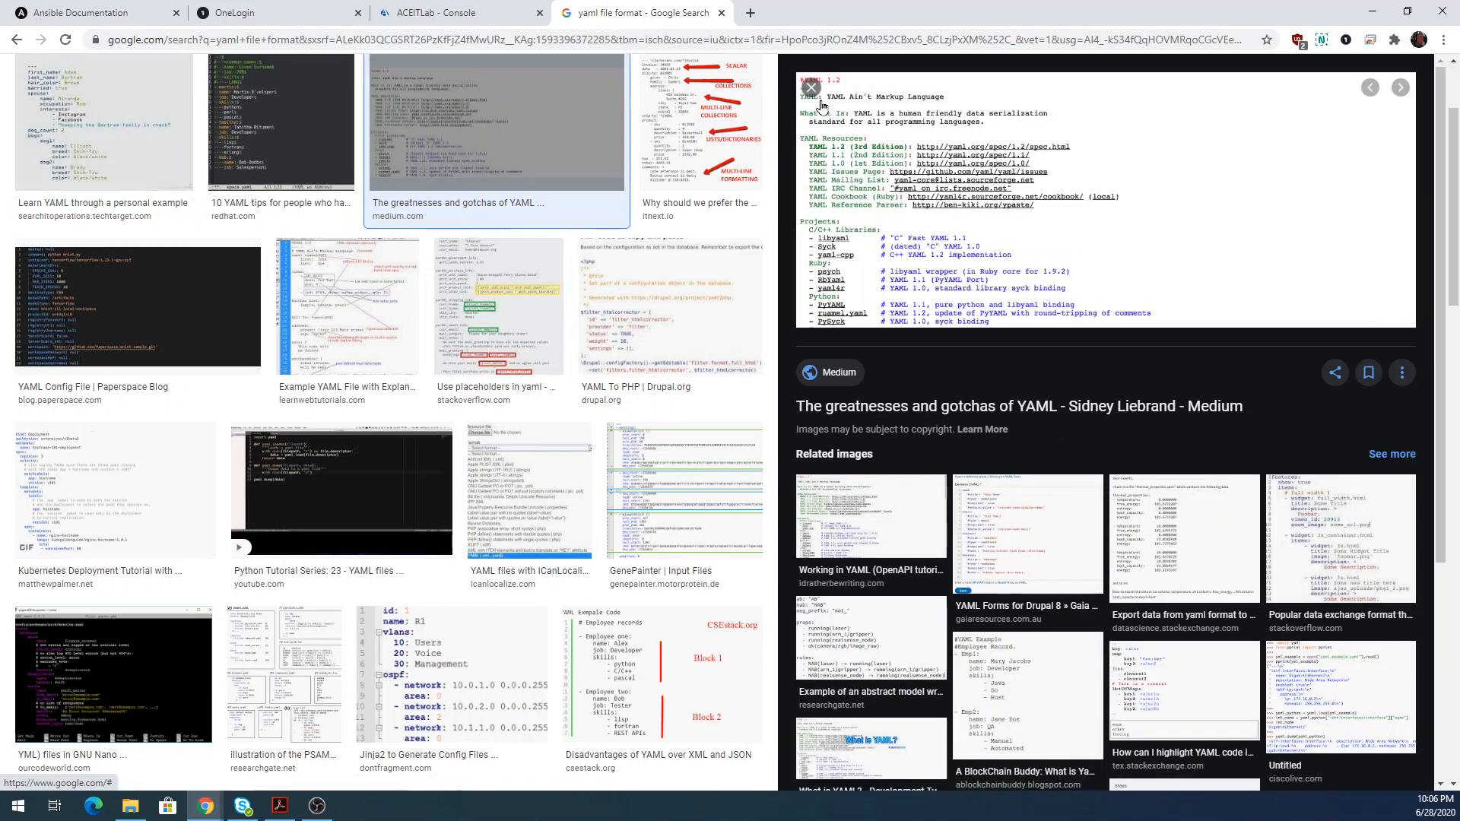
{"action": "left_click", "coordinate": [1170, 149]}
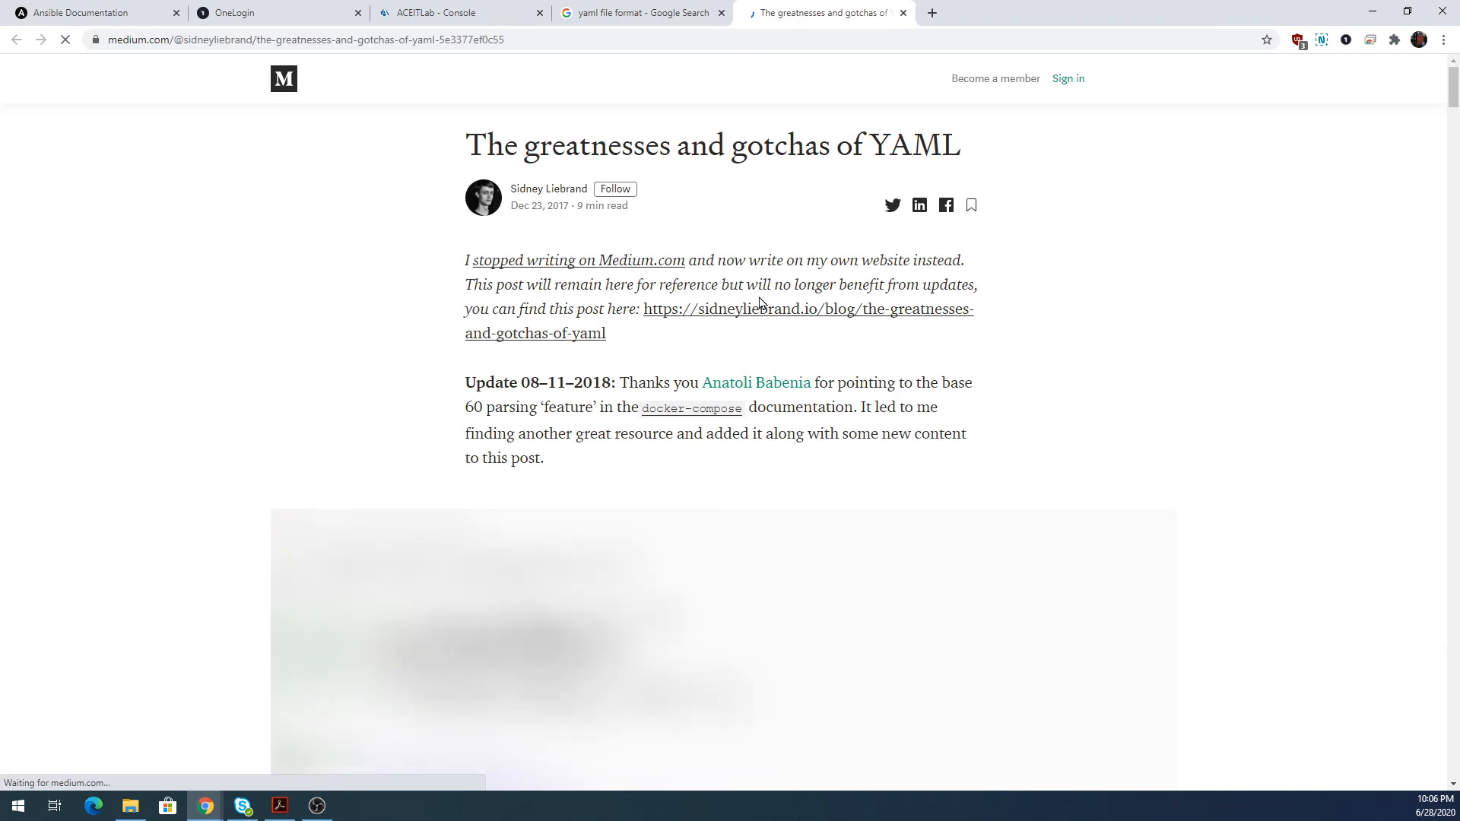
{"action": "scroll", "coordinate": [762, 305], "scroll_direction": "down", "scroll_amount": 5}
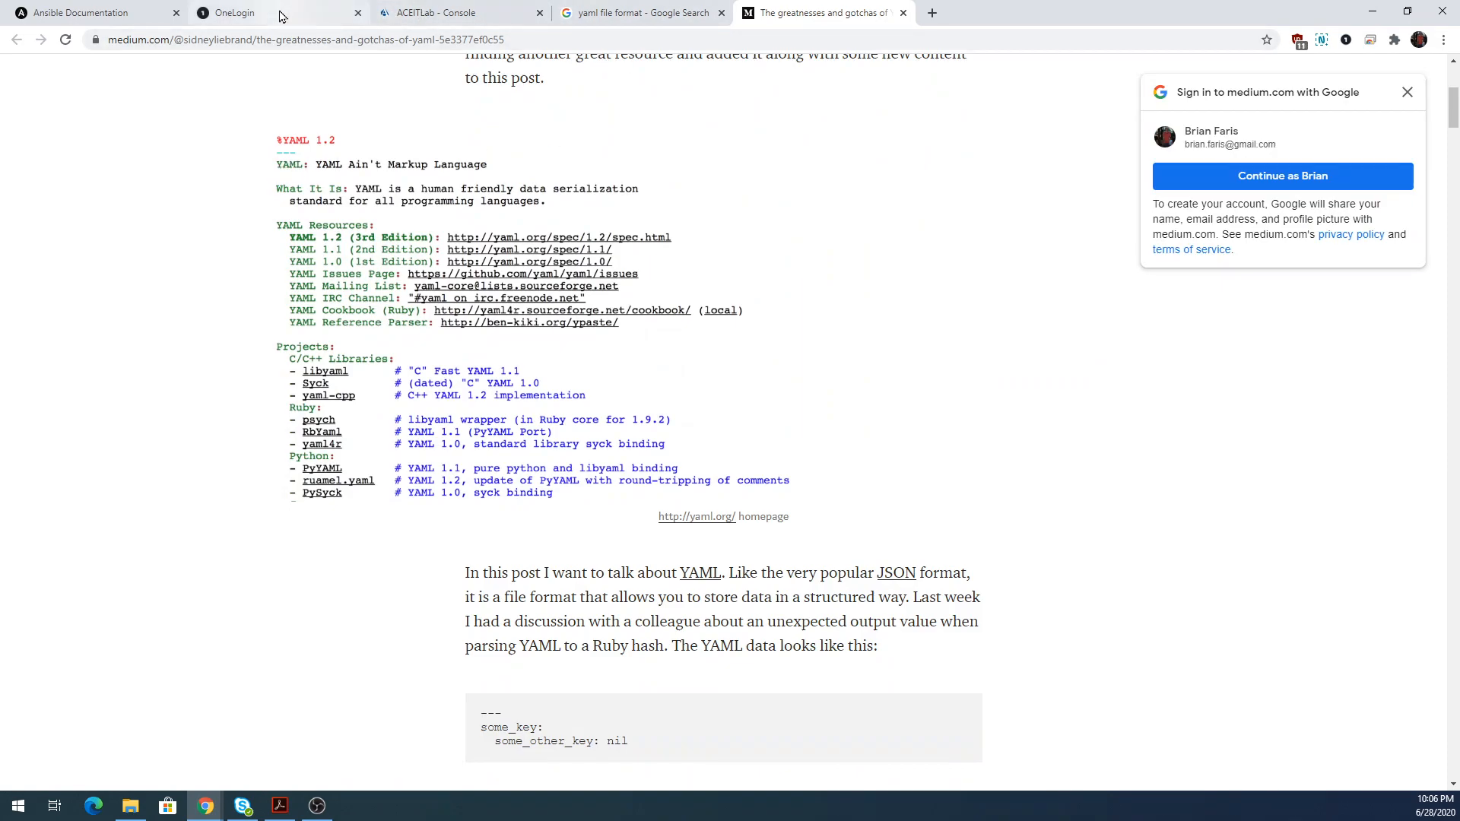
{"action": "left_click", "coordinate": [438, 13]}
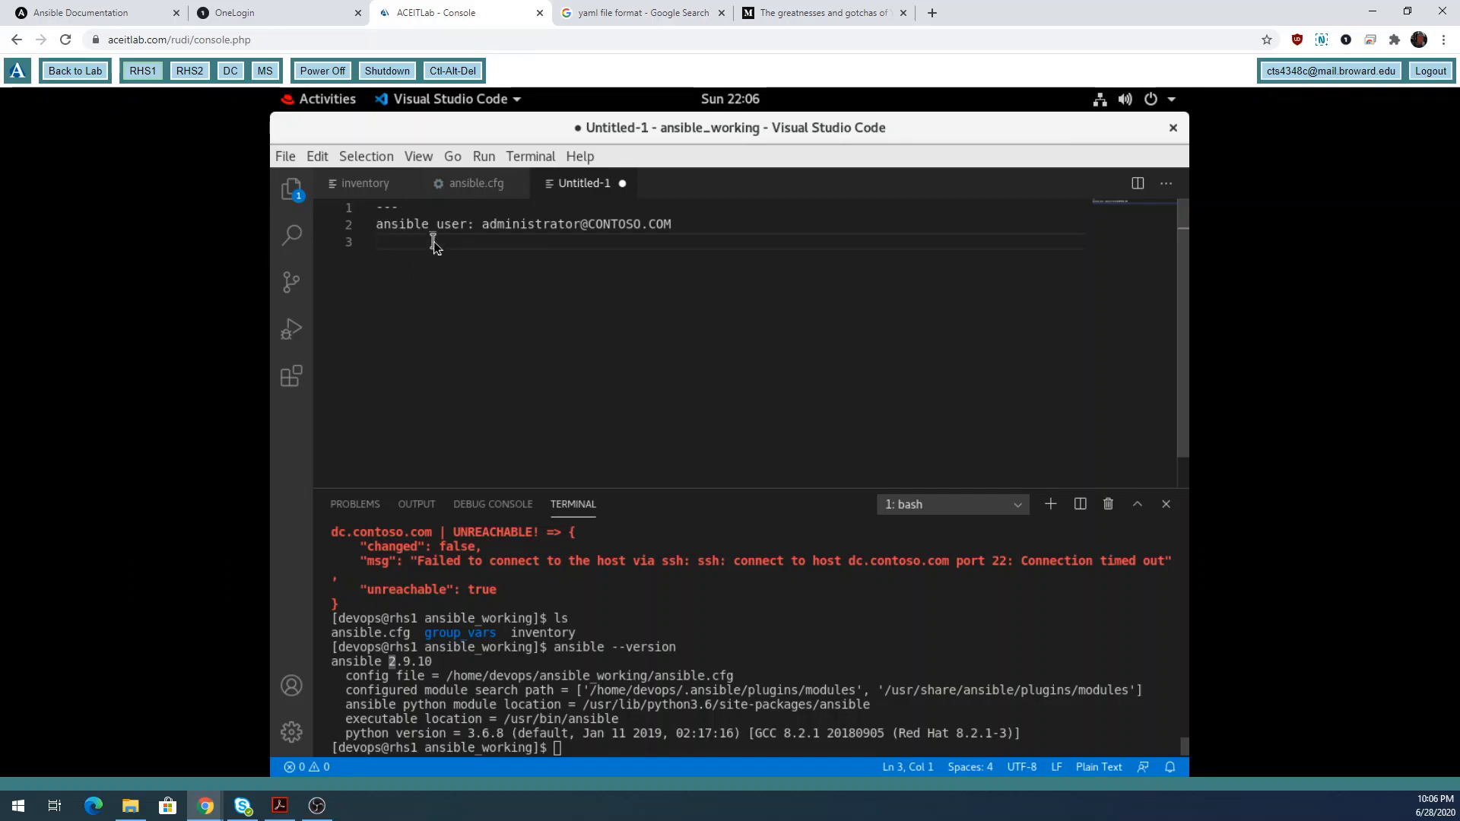
Add ansible_password with the account password and ansible_connection: winrm.
{"action": "type", "text": "ansible"}
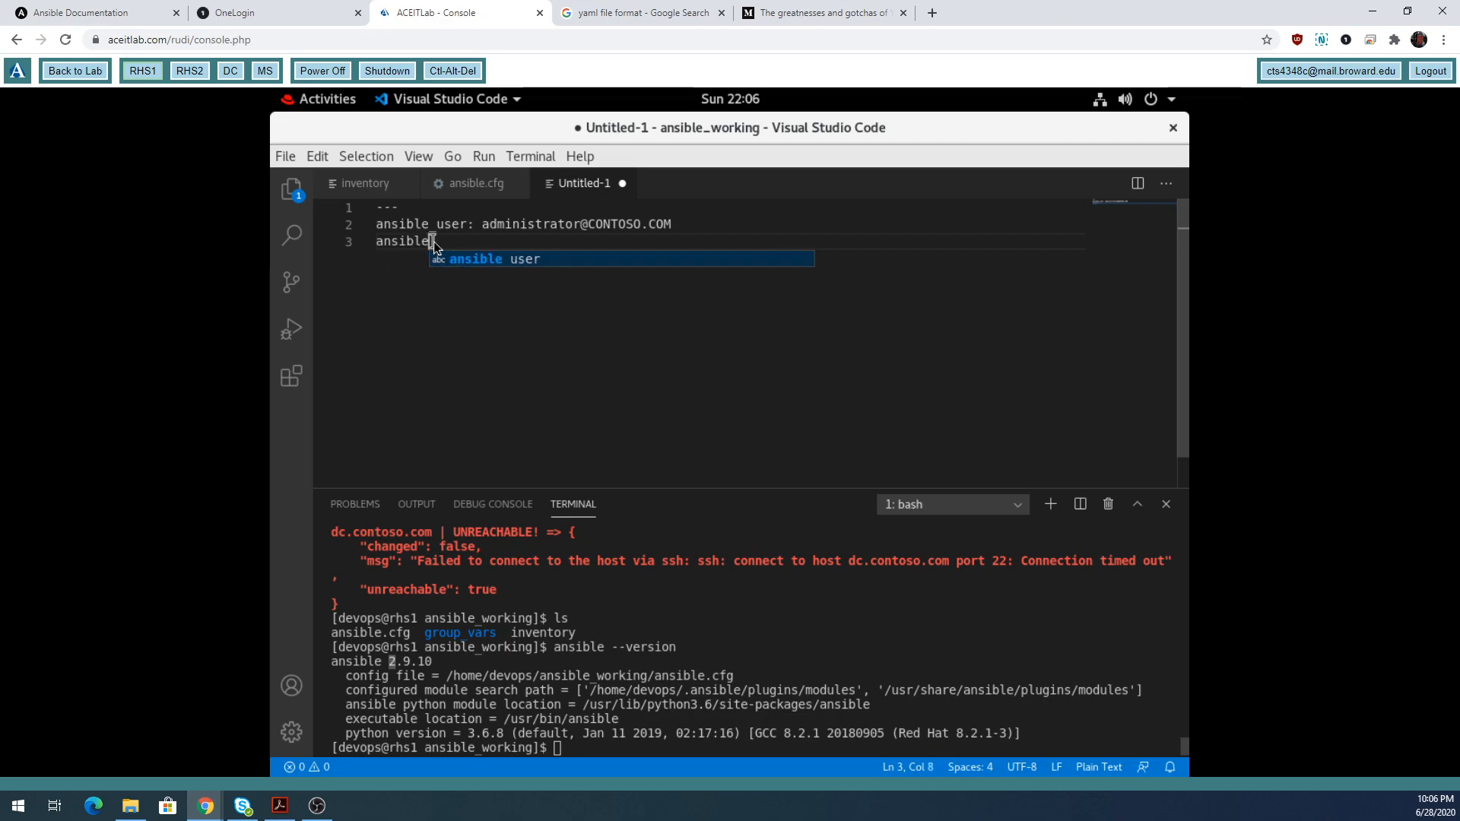
{"action": "type", "text": "_passw"}
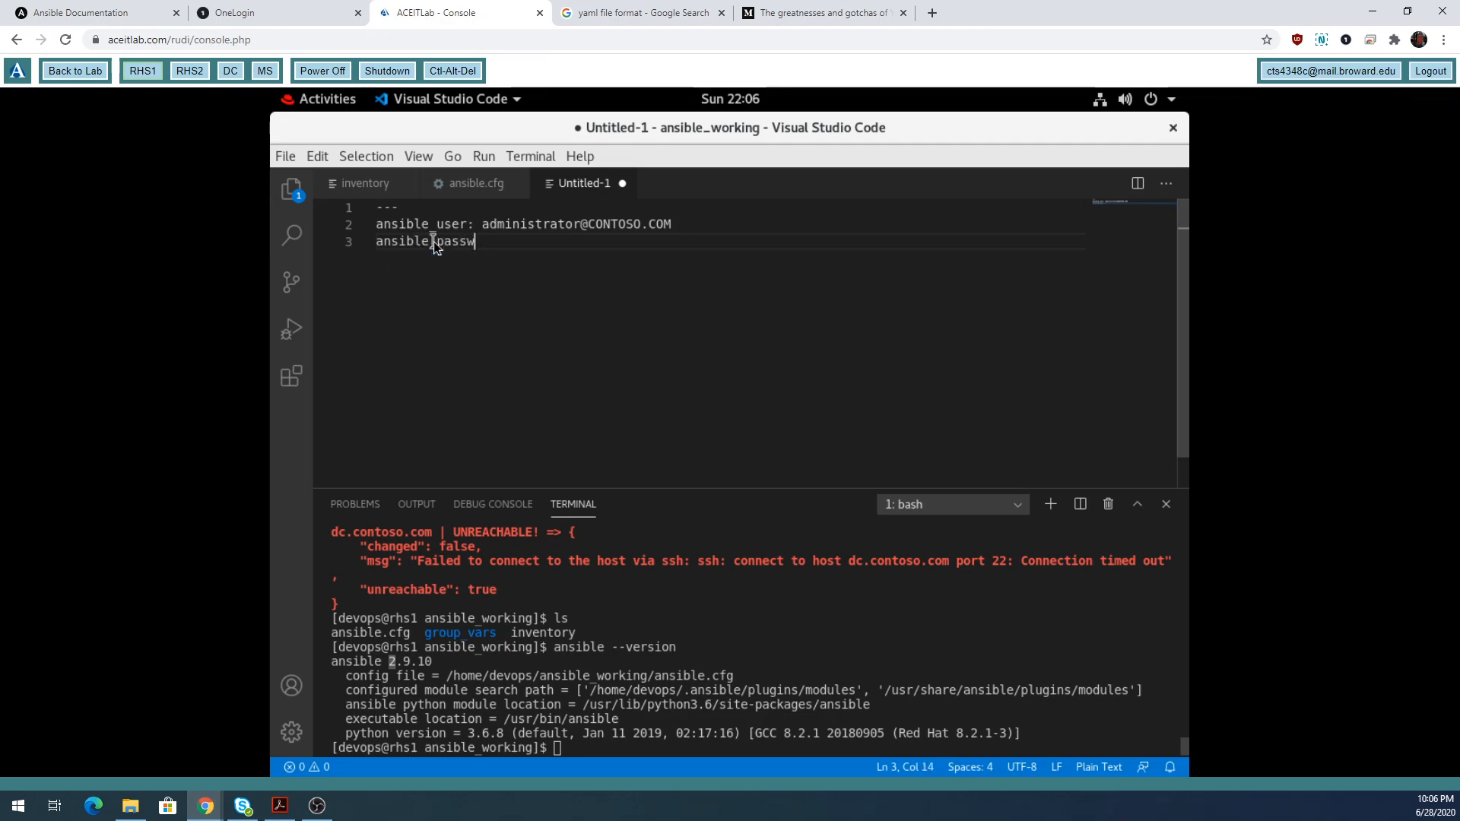
{"action": "type", "text": "ord: Pa11word"}
{"action": "key", "text": "Return"}
{"action": "type", "text": "ansib"}
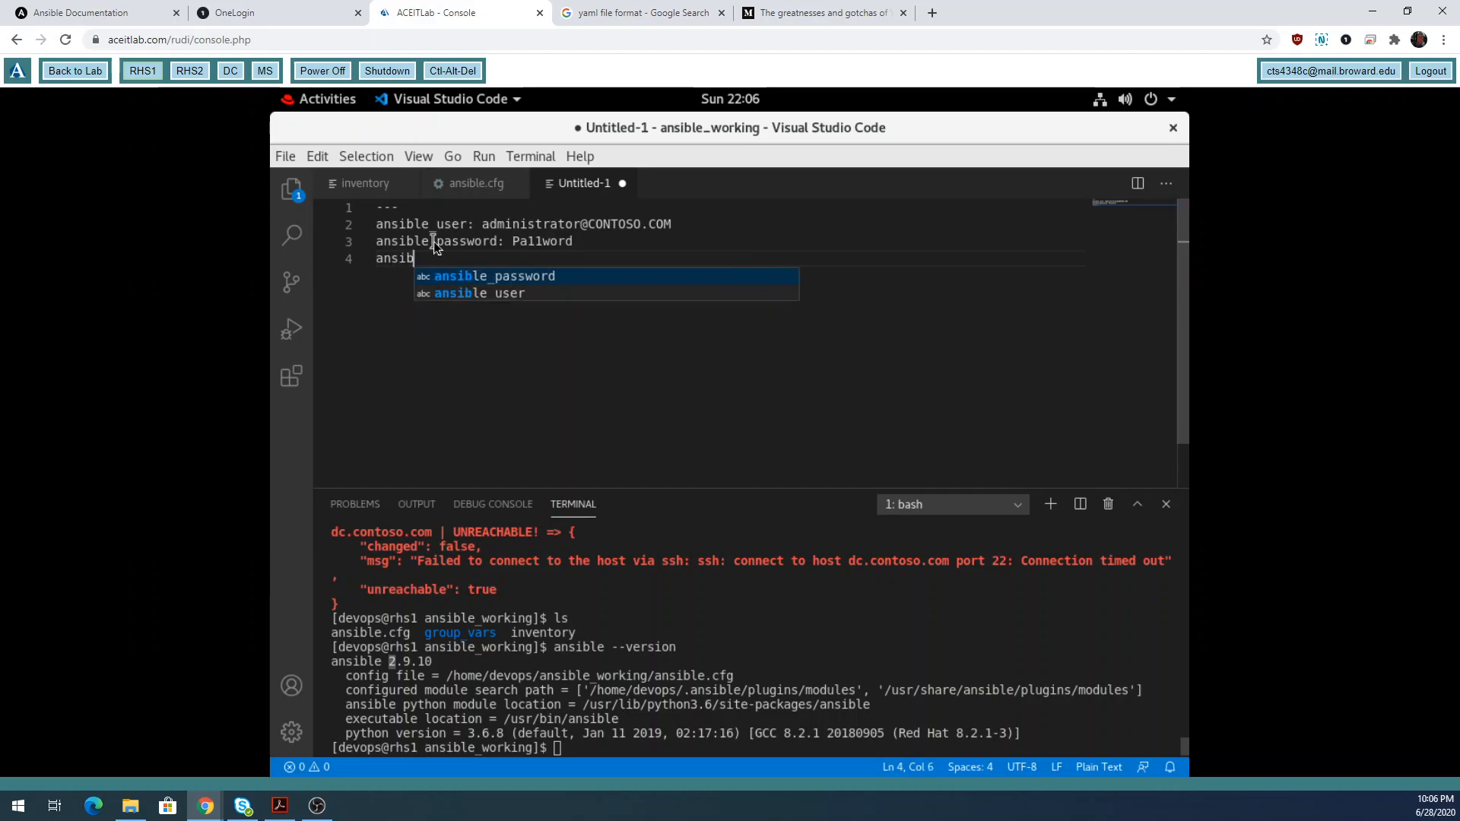
{"action": "type", "text": "le_"}
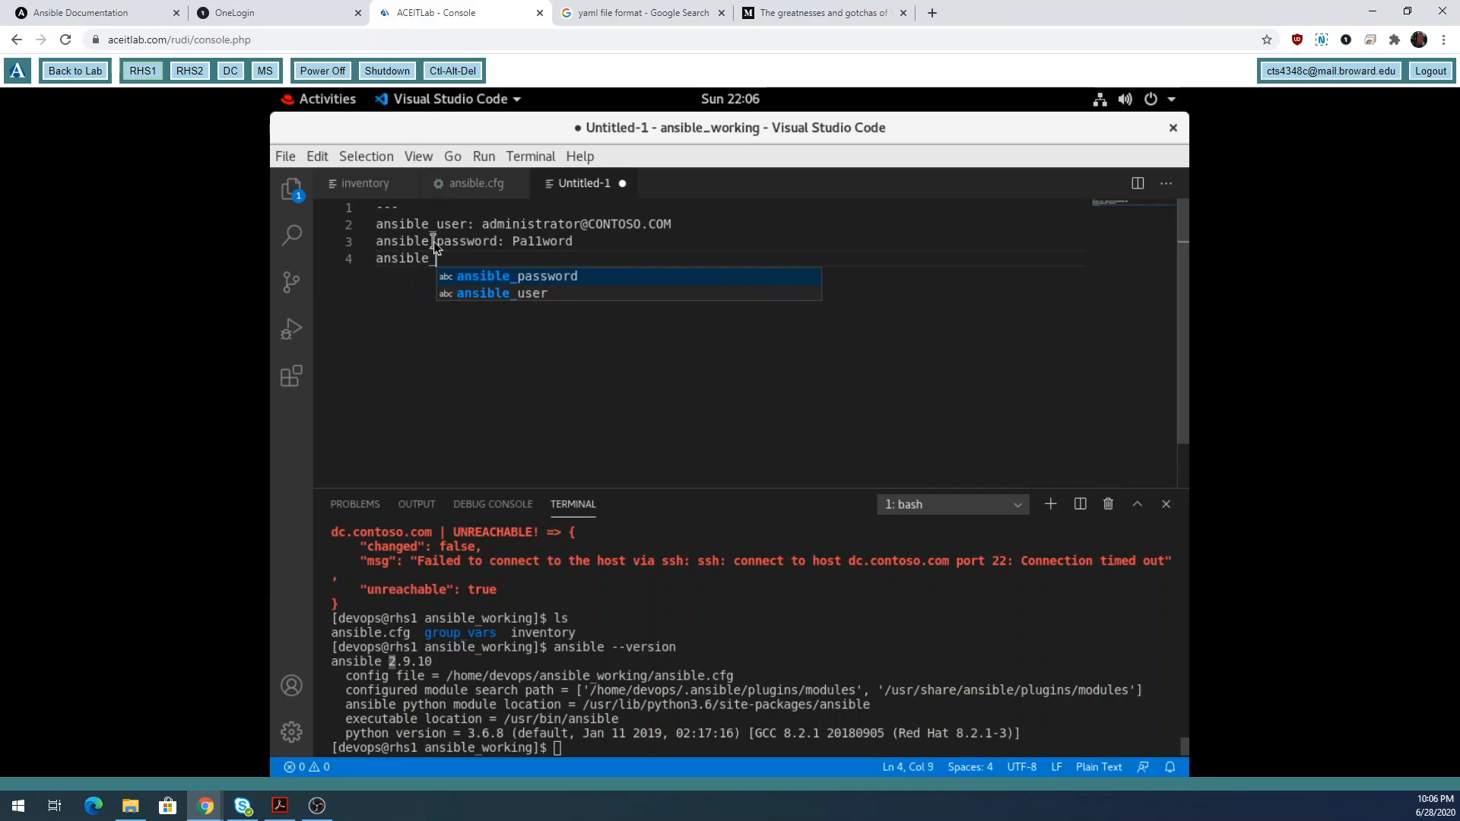
{"action": "type", "text": "conne"}
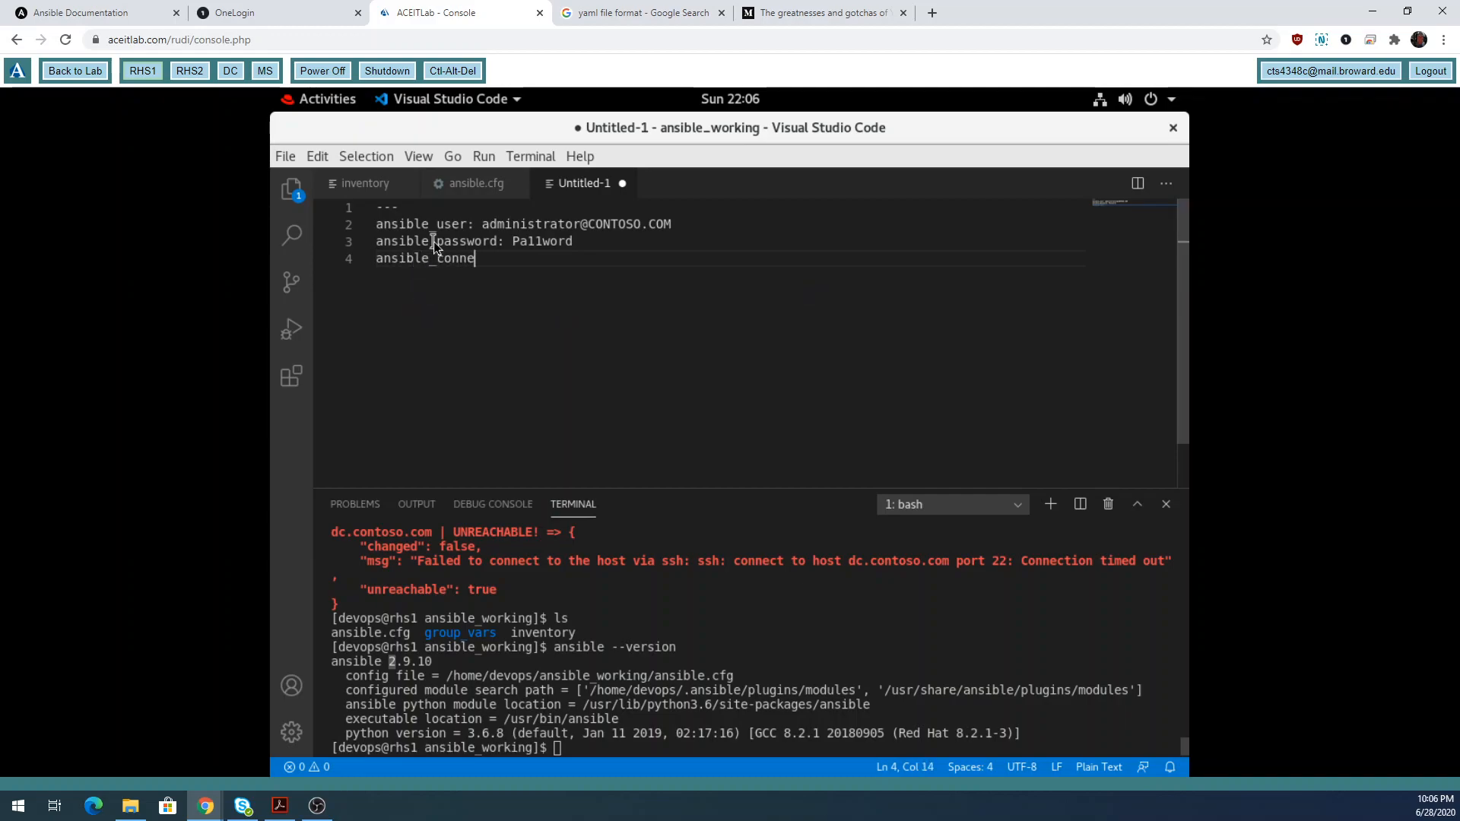
{"action": "type", "text": "ction: "}
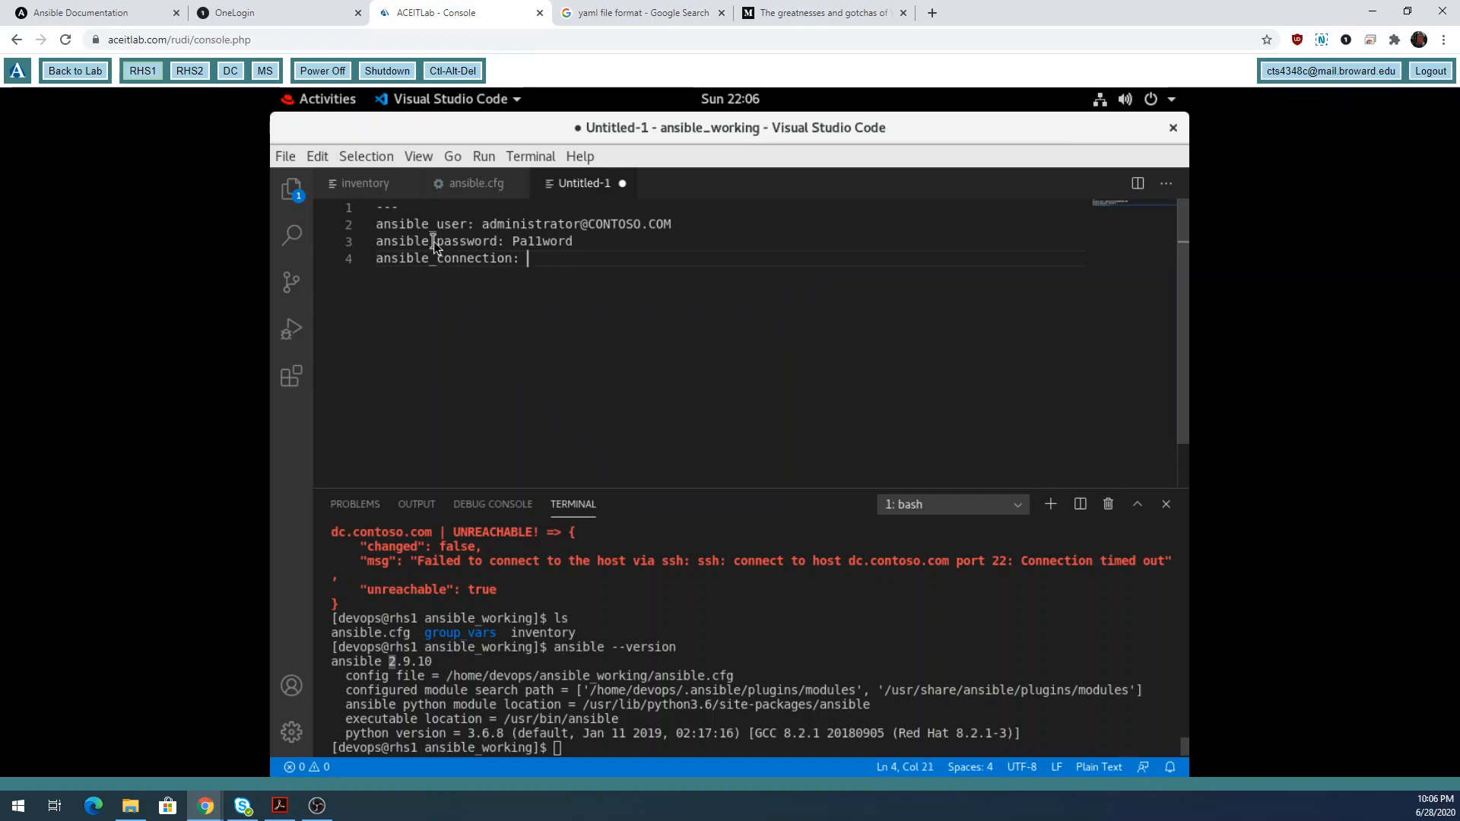
{"action": "type", "text": "winrom"}
{"action": "key", "text": "BackSpace"}
{"action": "key", "text": "BackSpace"}
{"action": "type", "text": "m"}
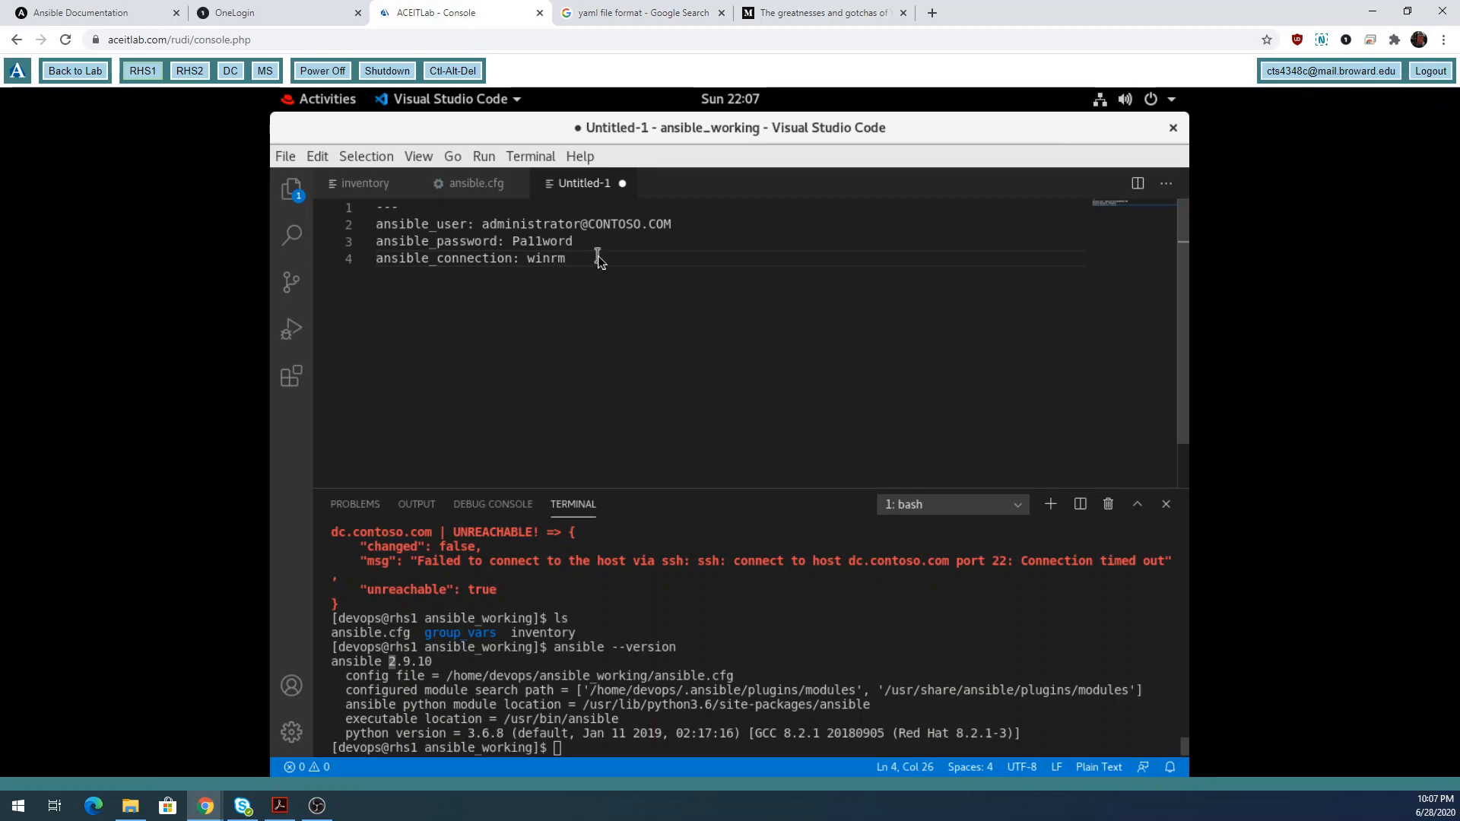
{"action": "key", "text": "Return"}
Add ansible_winrm_transport: kerberos, correcting the typos.
{"action": "type", "text": "anis"}
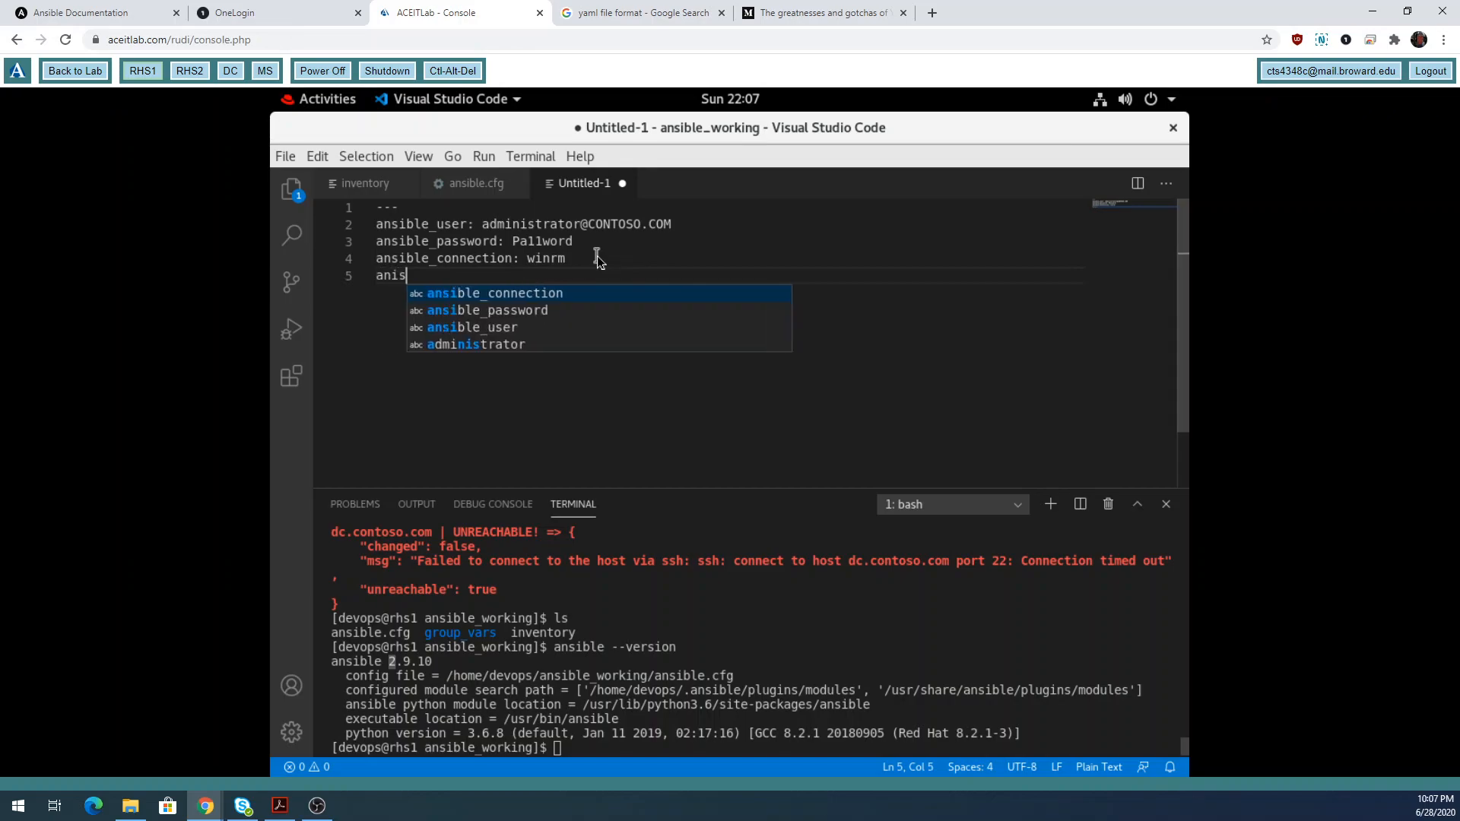
{"action": "type", "text": "i"}
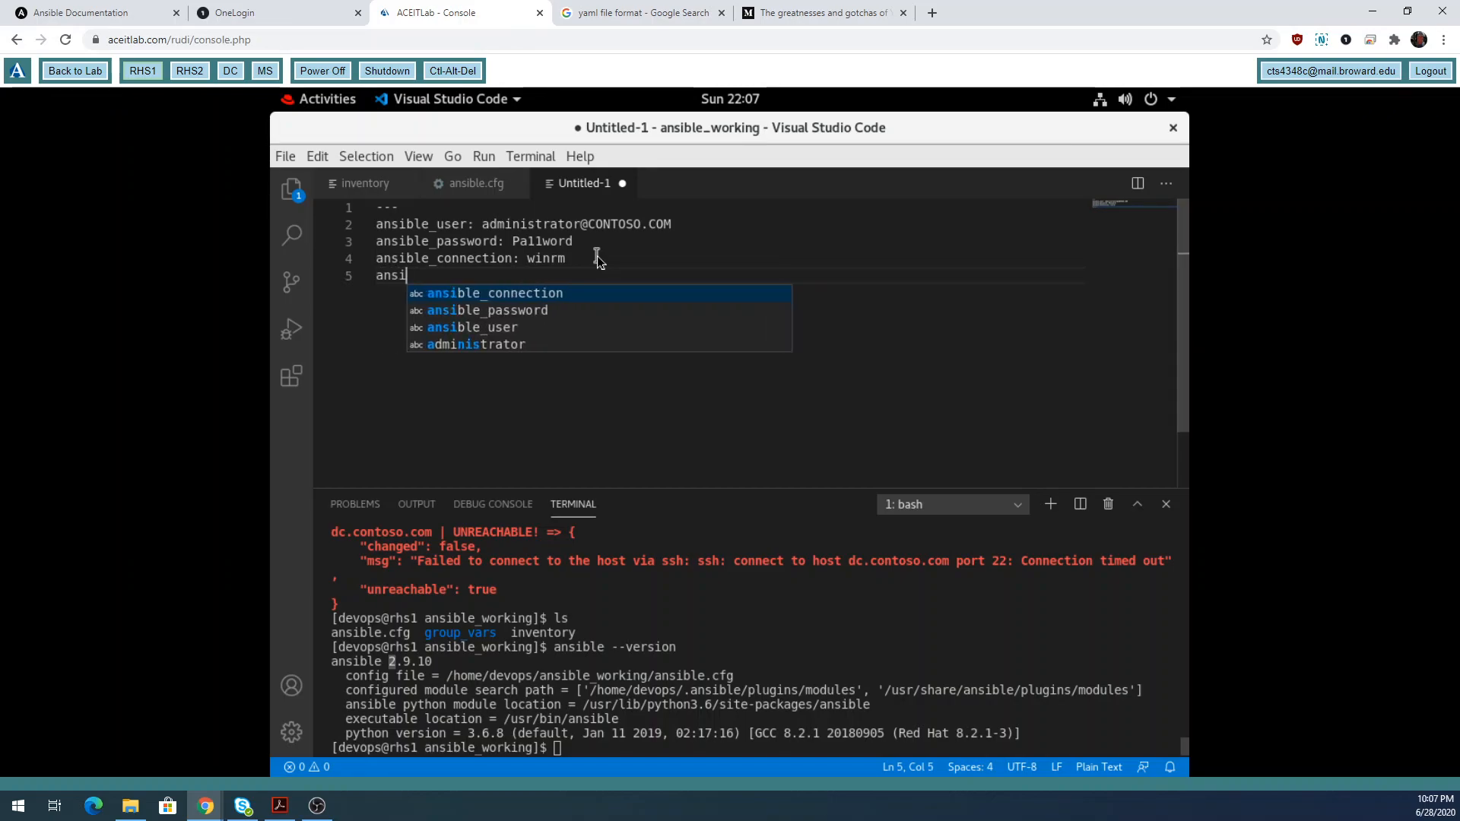
{"action": "type", "text": "ble_"}
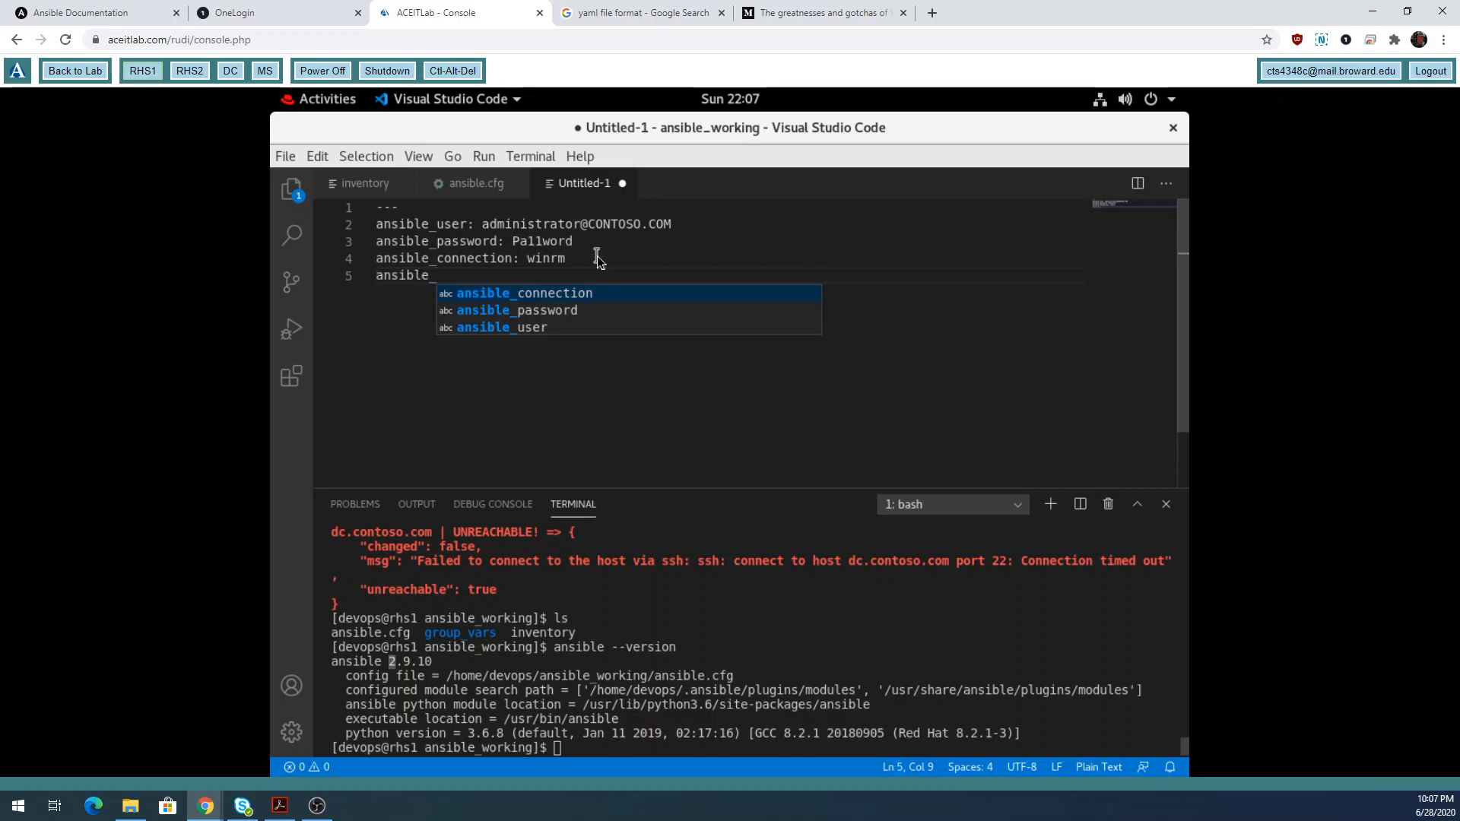
{"action": "type", "text": "winrom"}
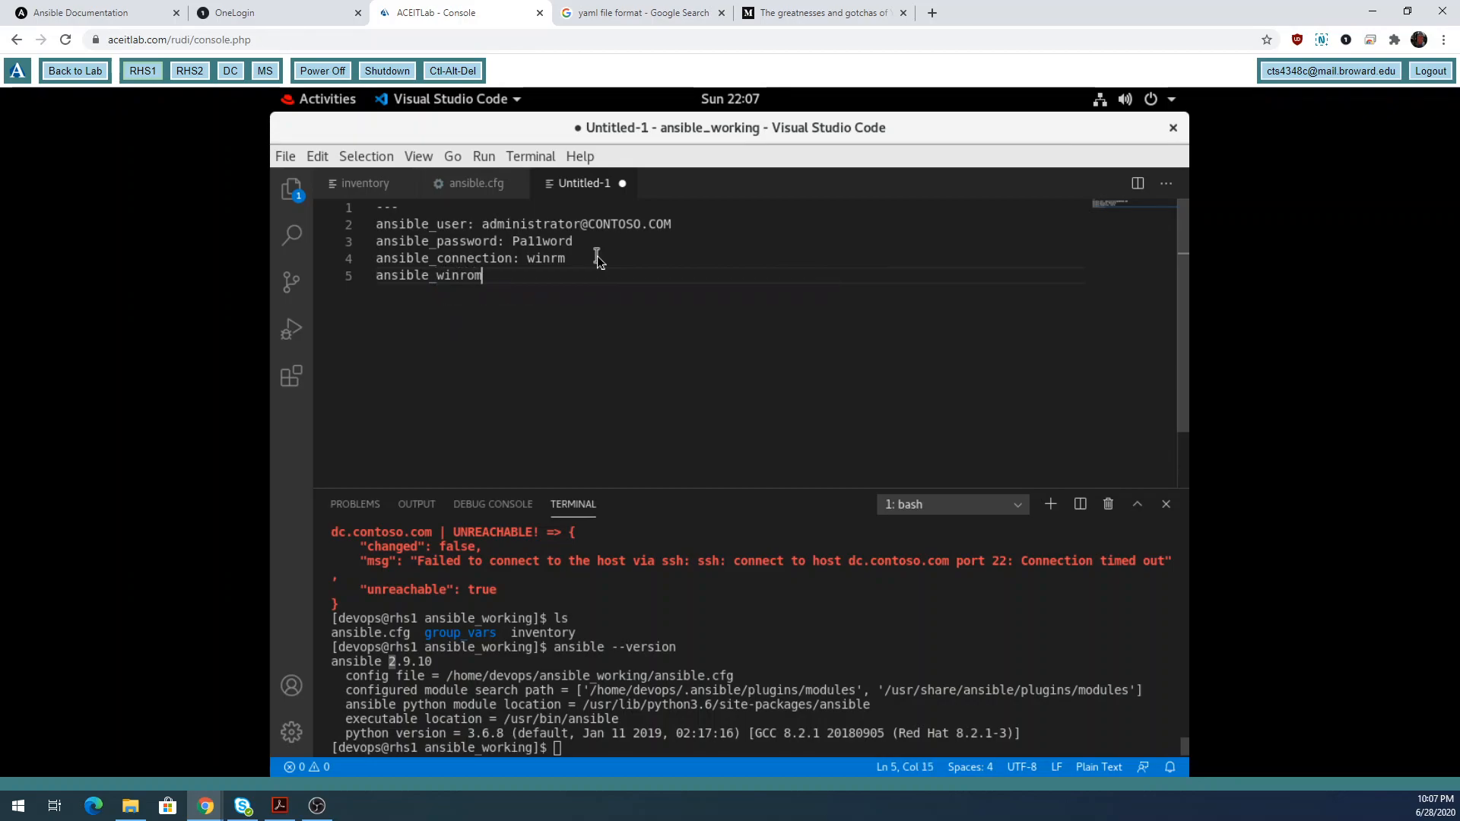
{"action": "key", "text": "BackSpace"}
{"action": "key", "text": "BackSpace"}
{"action": "type", "text": "m"}
{"action": "key", "text": "BackSpace"}
{"action": "type", "text": "_transpoert"}
{"action": "key", "text": "BackSpace"}
{"action": "key", "text": "BackSpace"}
{"action": "key", "text": "BackSpace"}
{"action": "type", "text": "rt: kerberos"}
{"action": "key", "text": "Return"}
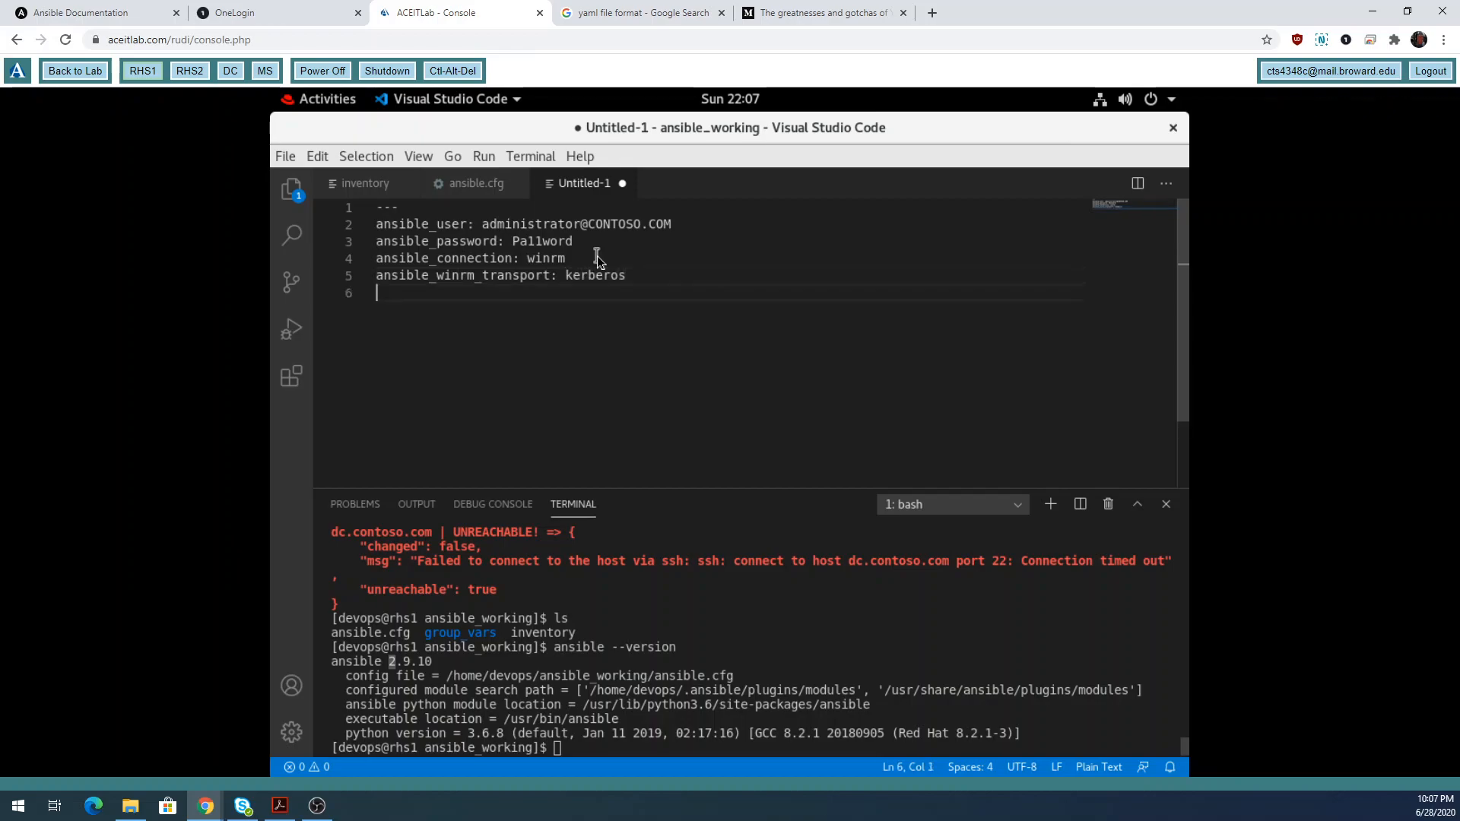
Add ansible_winrm_server_cert_validation: ignore.
{"action": "type", "text": "an"}
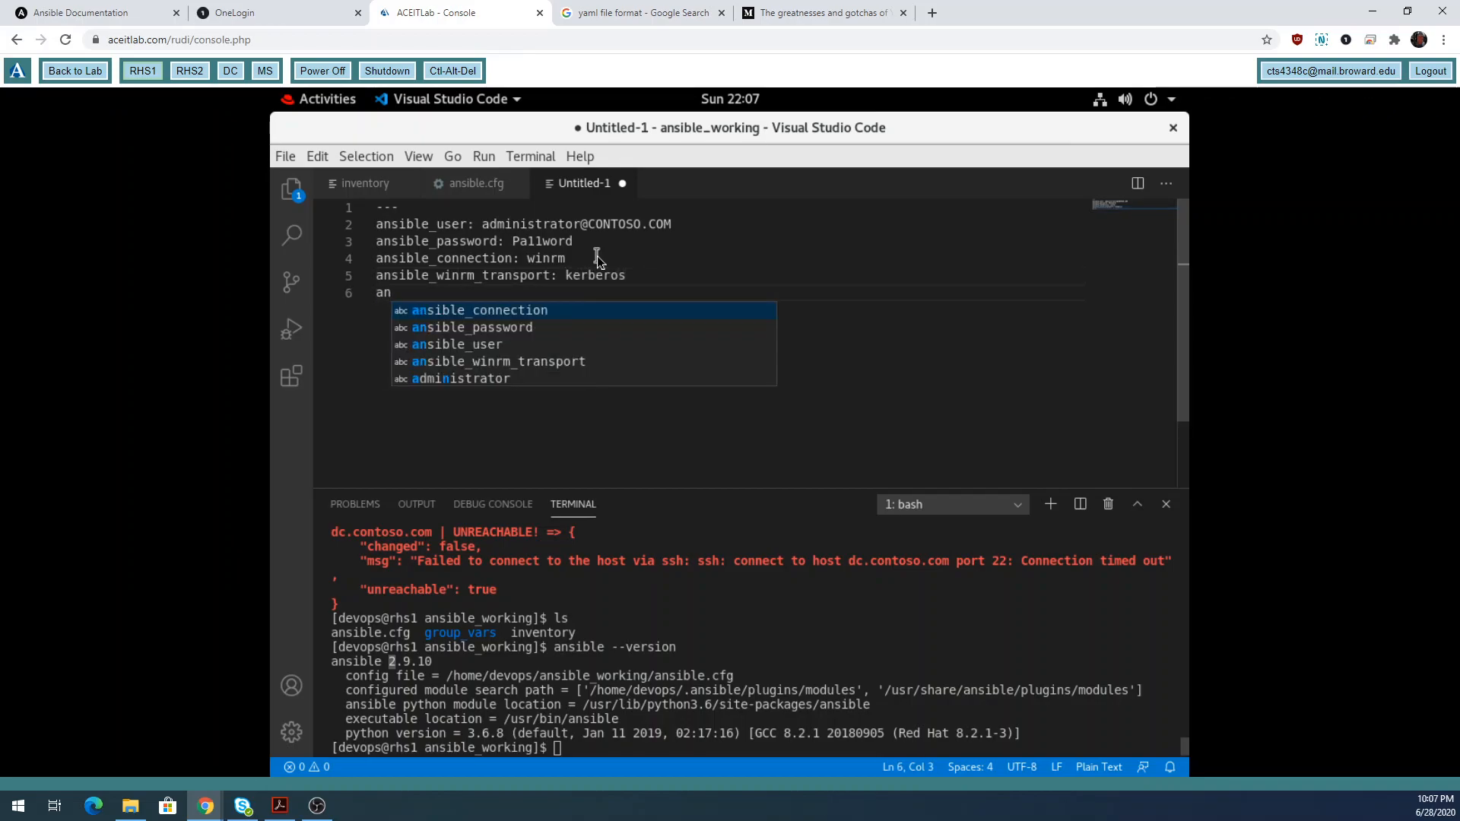
{"action": "type", "text": "sible"}
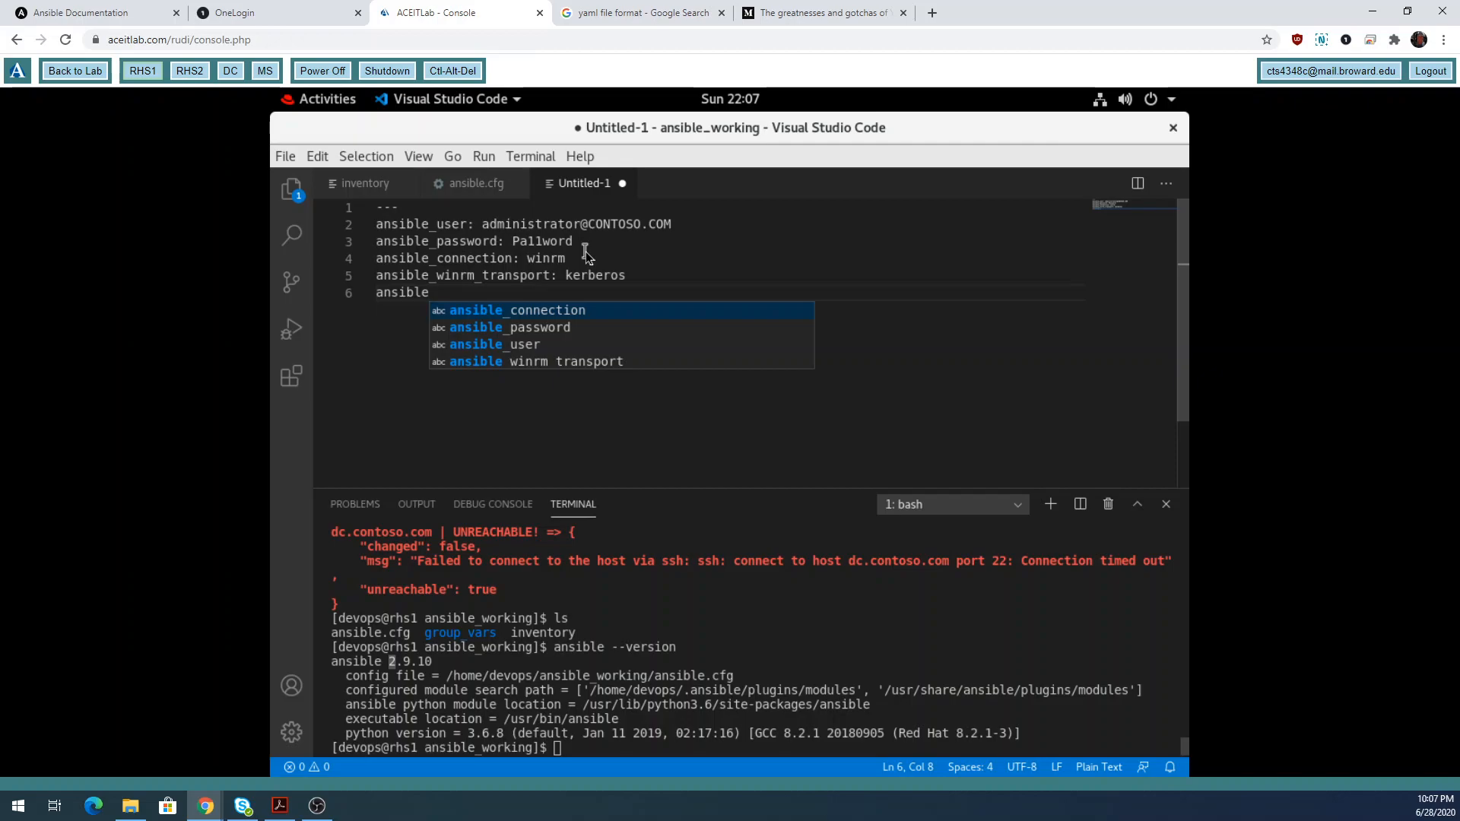
{"action": "type", "text": "_"}
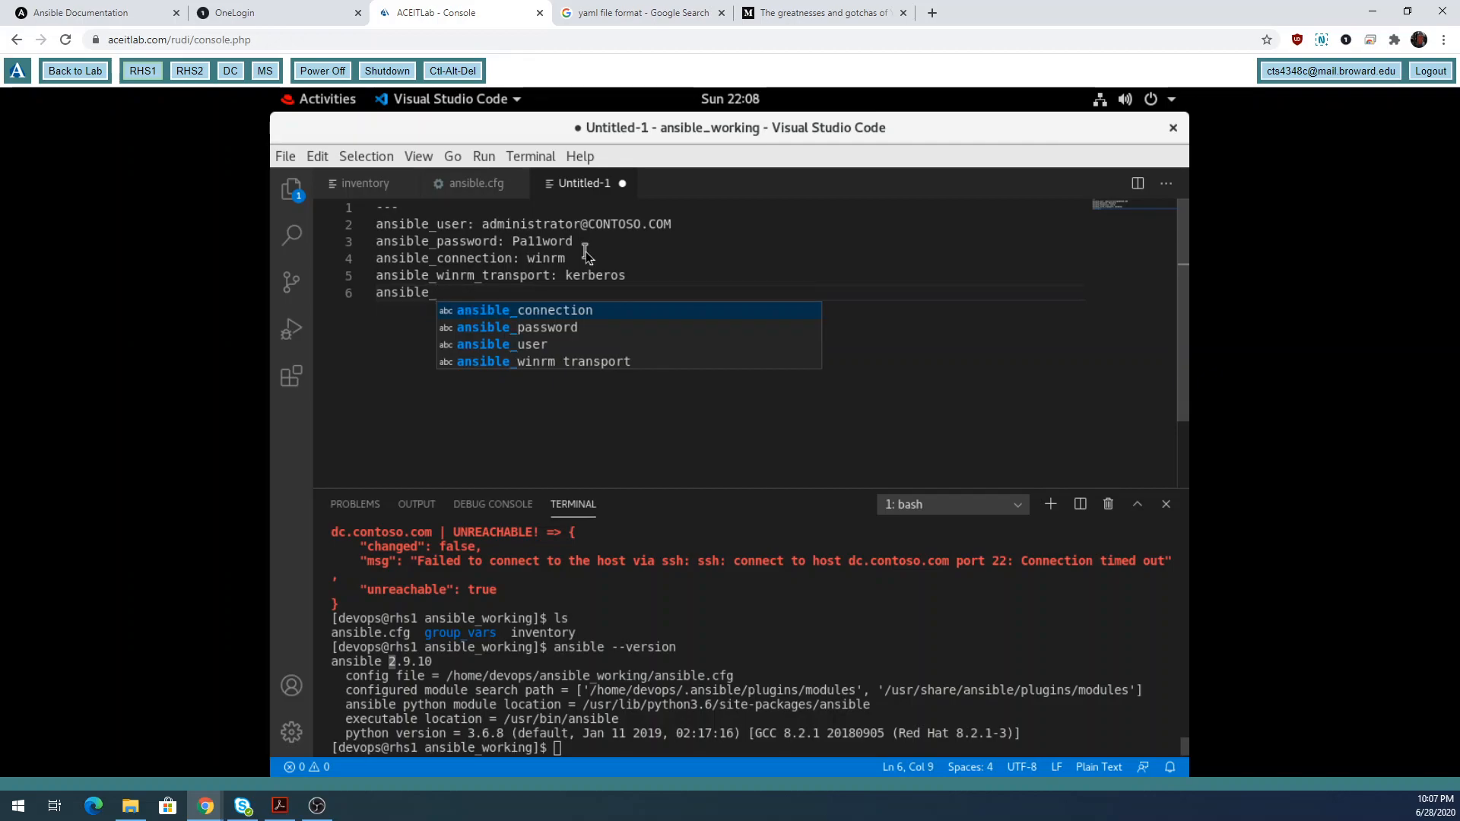
{"action": "type", "text": "winrm"}
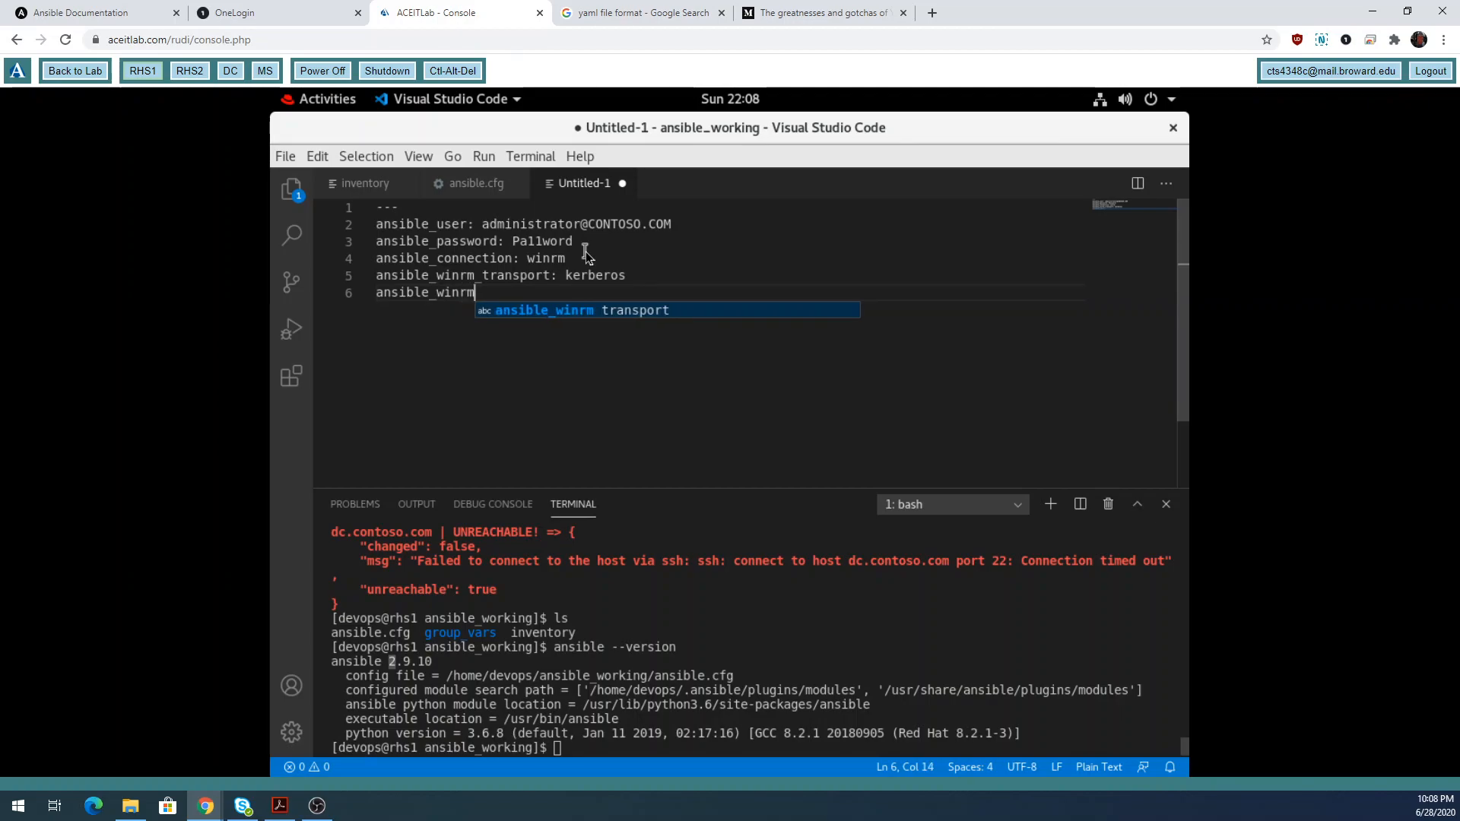
{"action": "type", "text": "_"}
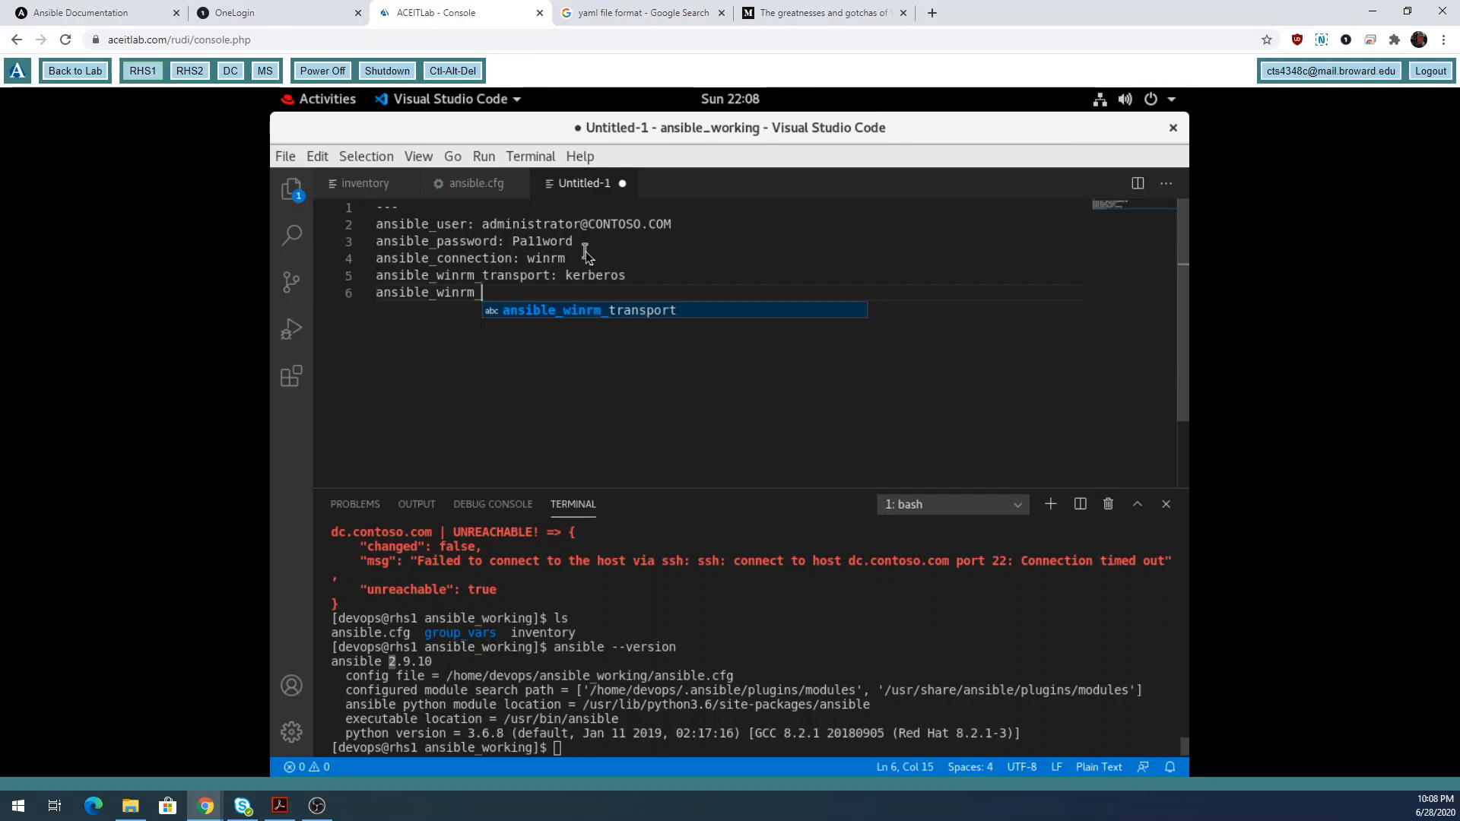
{"action": "type", "text": "server_"}
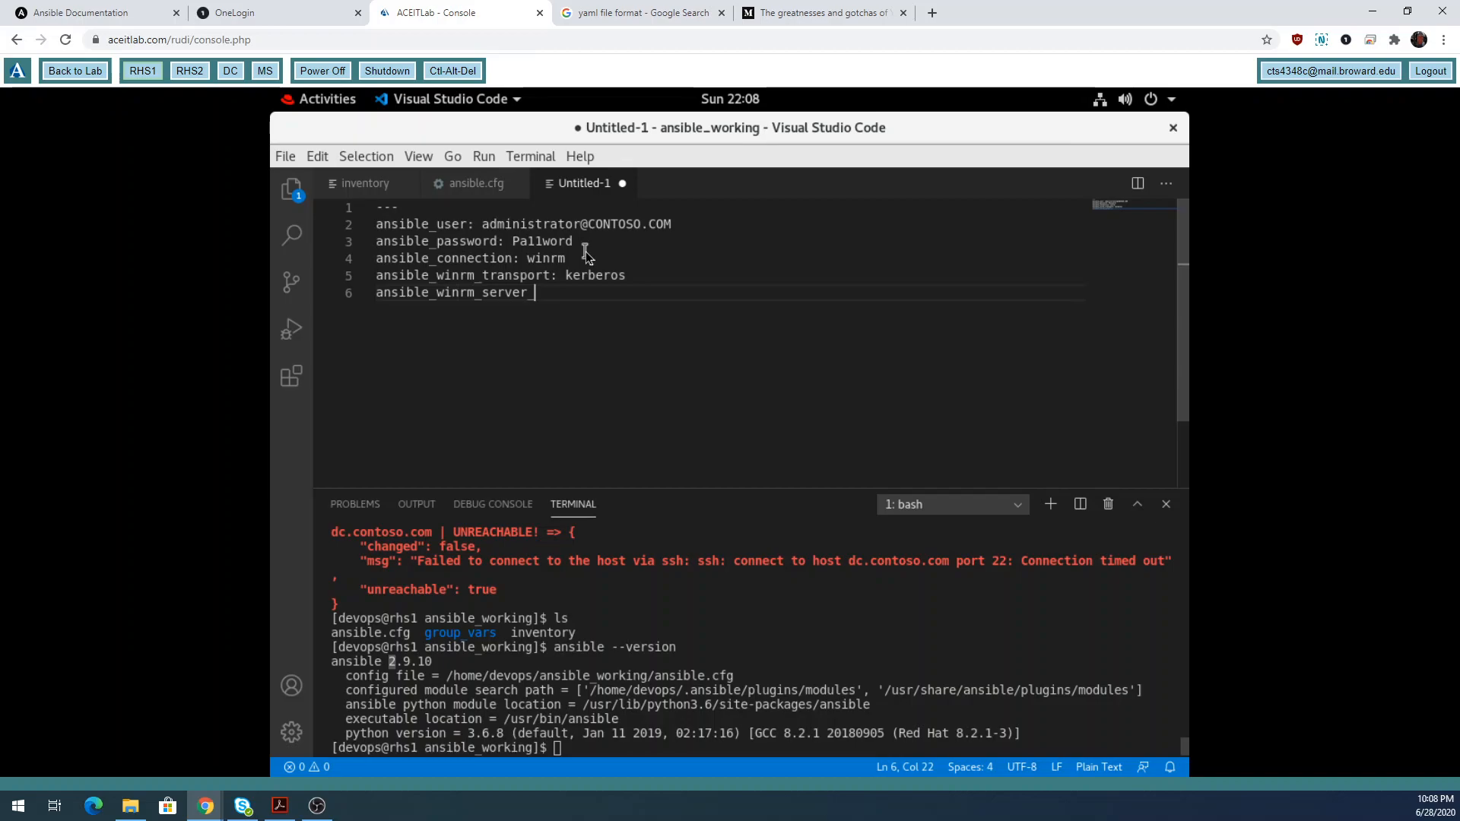
{"action": "type", "text": "ert_validation: ignore"}
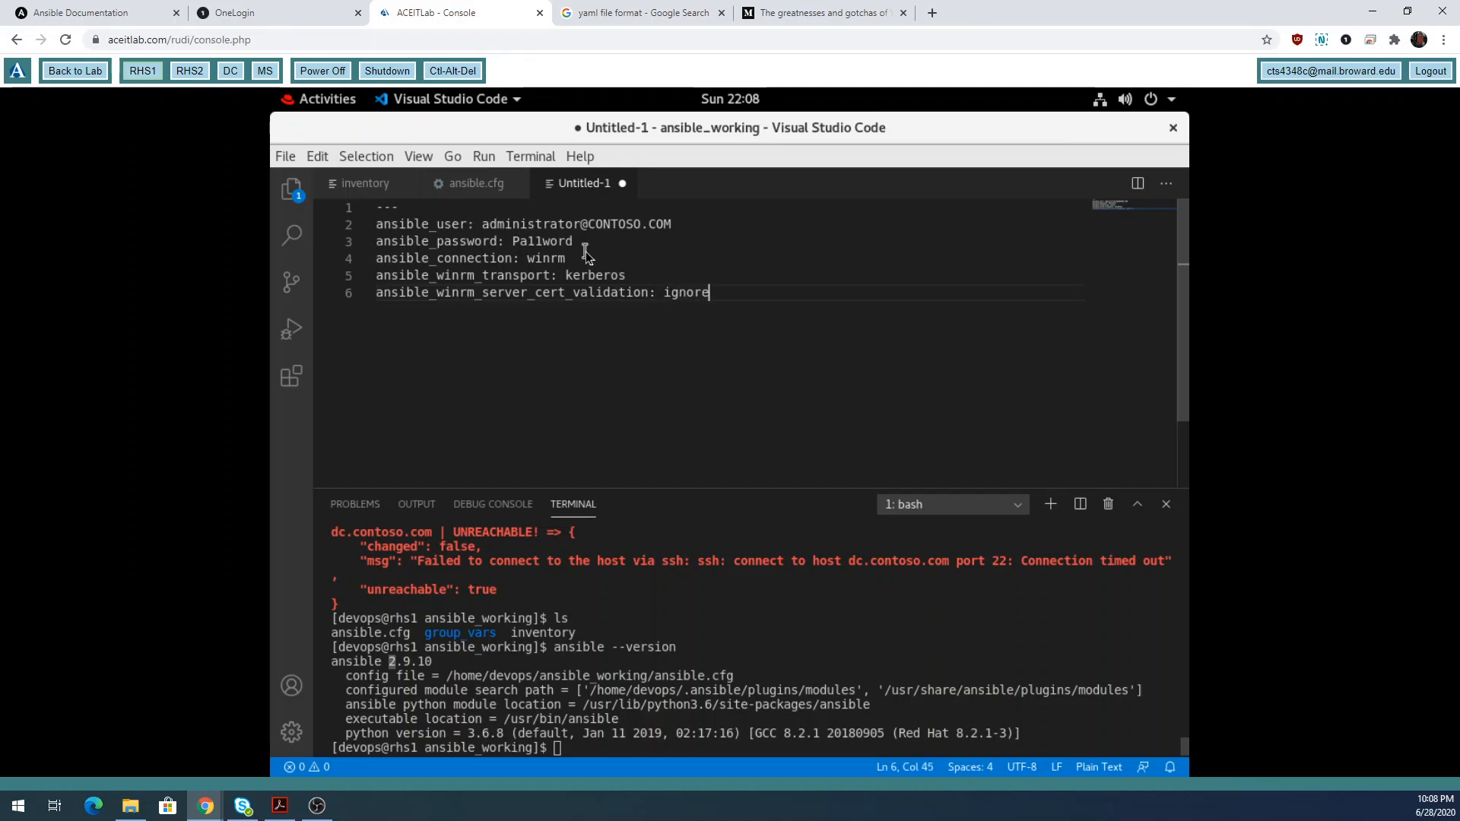
{"action": "key", "text": "Return"}
Add ansible_become: false on line 7.
{"action": "type", "text": "ansilb"}
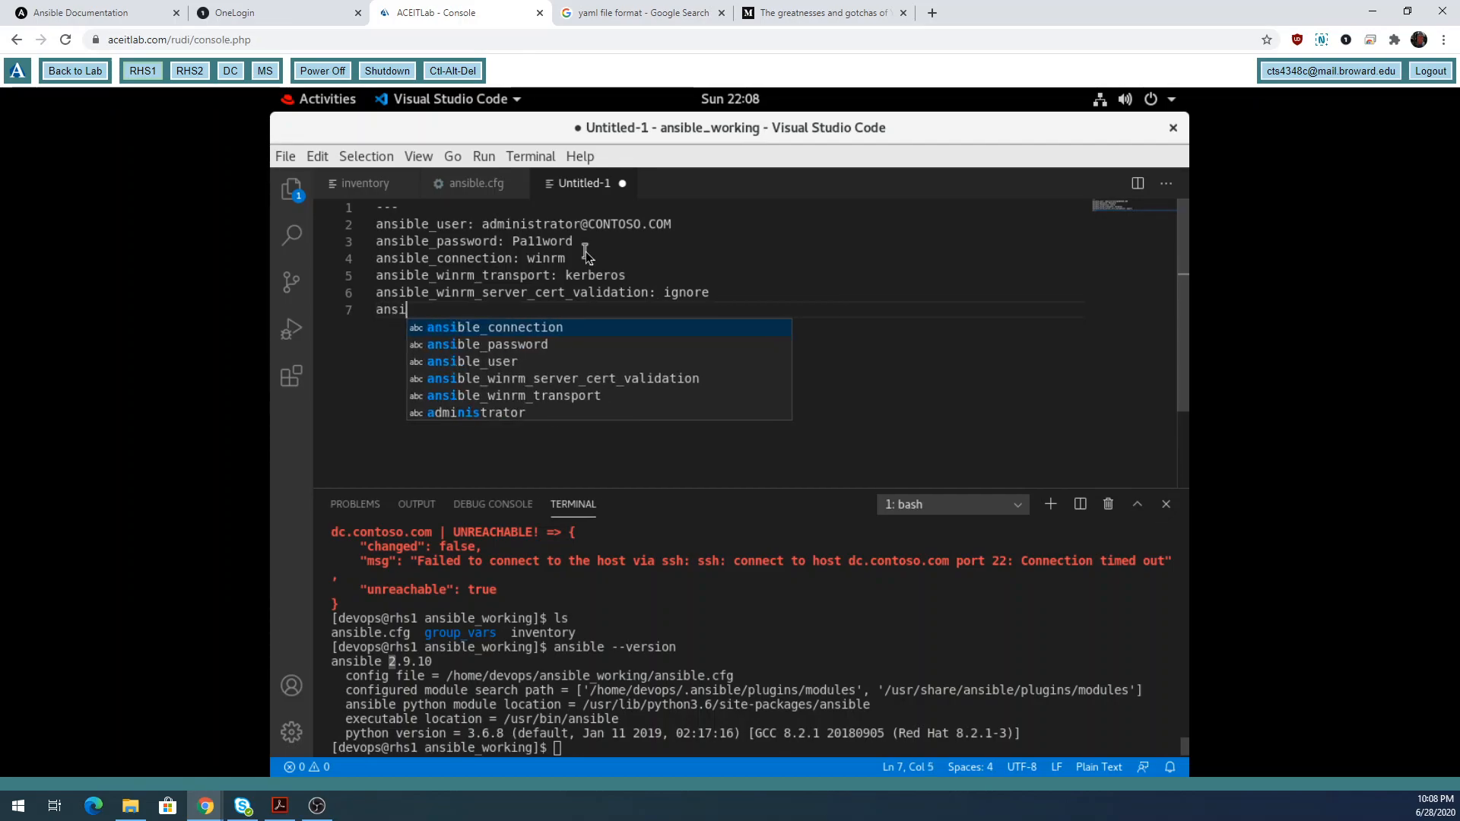
{"action": "key", "text": "BackSpace"}
{"action": "key", "text": "BackSpace"}
{"action": "type", "text": "ble_be"}
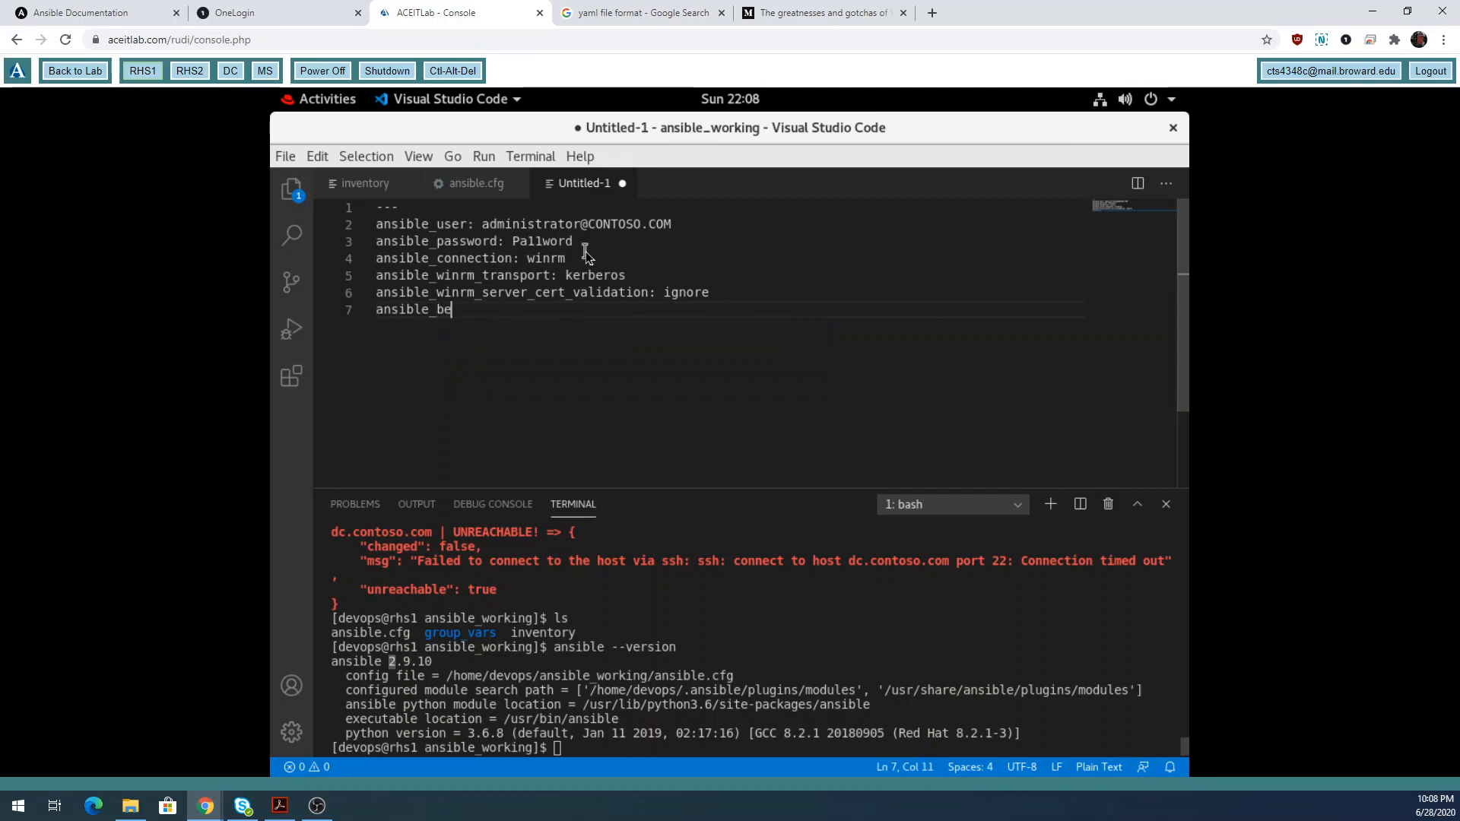
{"action": "type", "text": "come"}
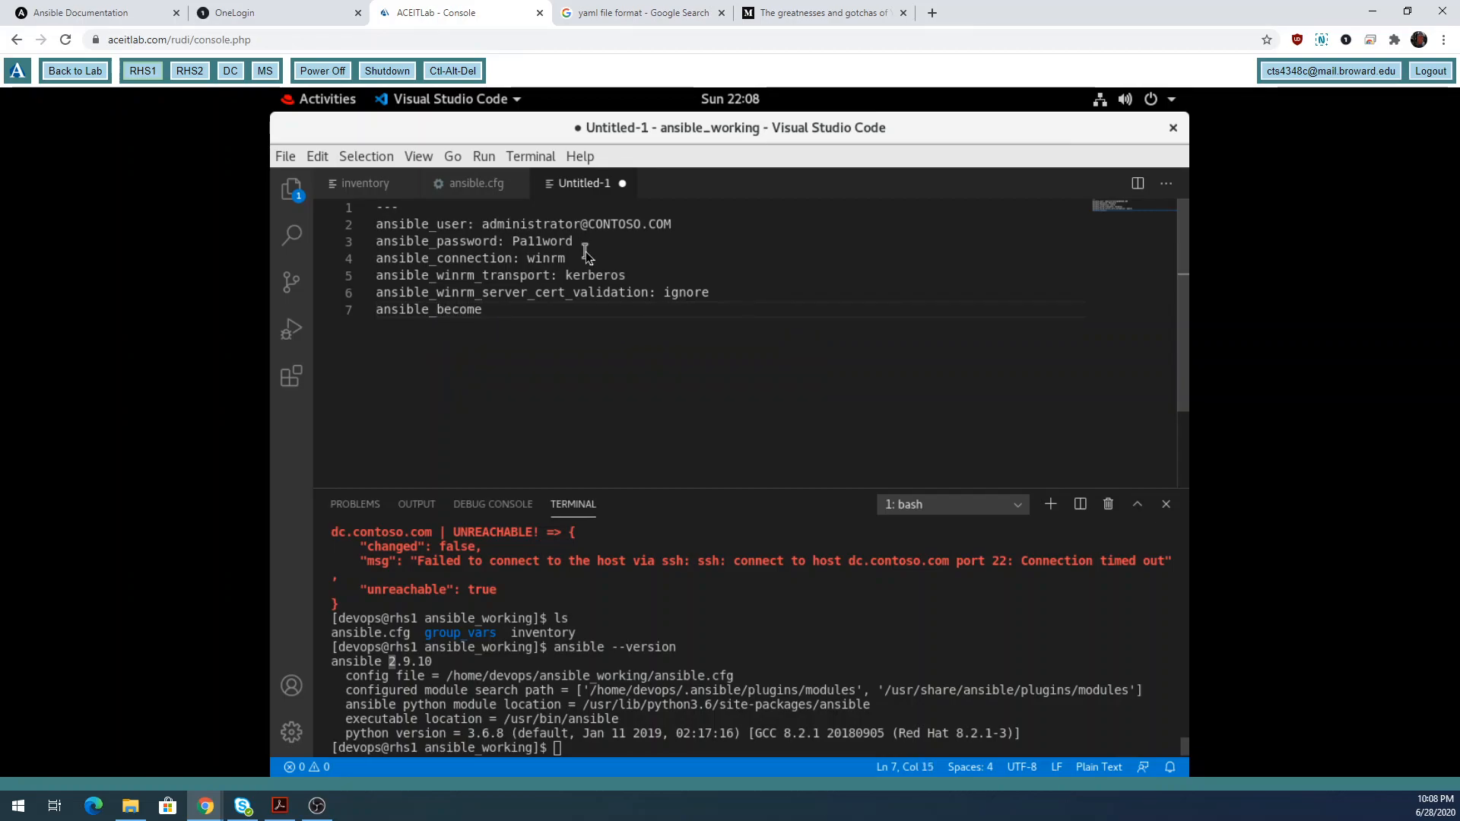
{"action": "type", "text": ": false"}
Save the YAML file as 'windows' inside ansible_working/group_vars.
{"action": "left_click", "coordinate": [290, 163]}
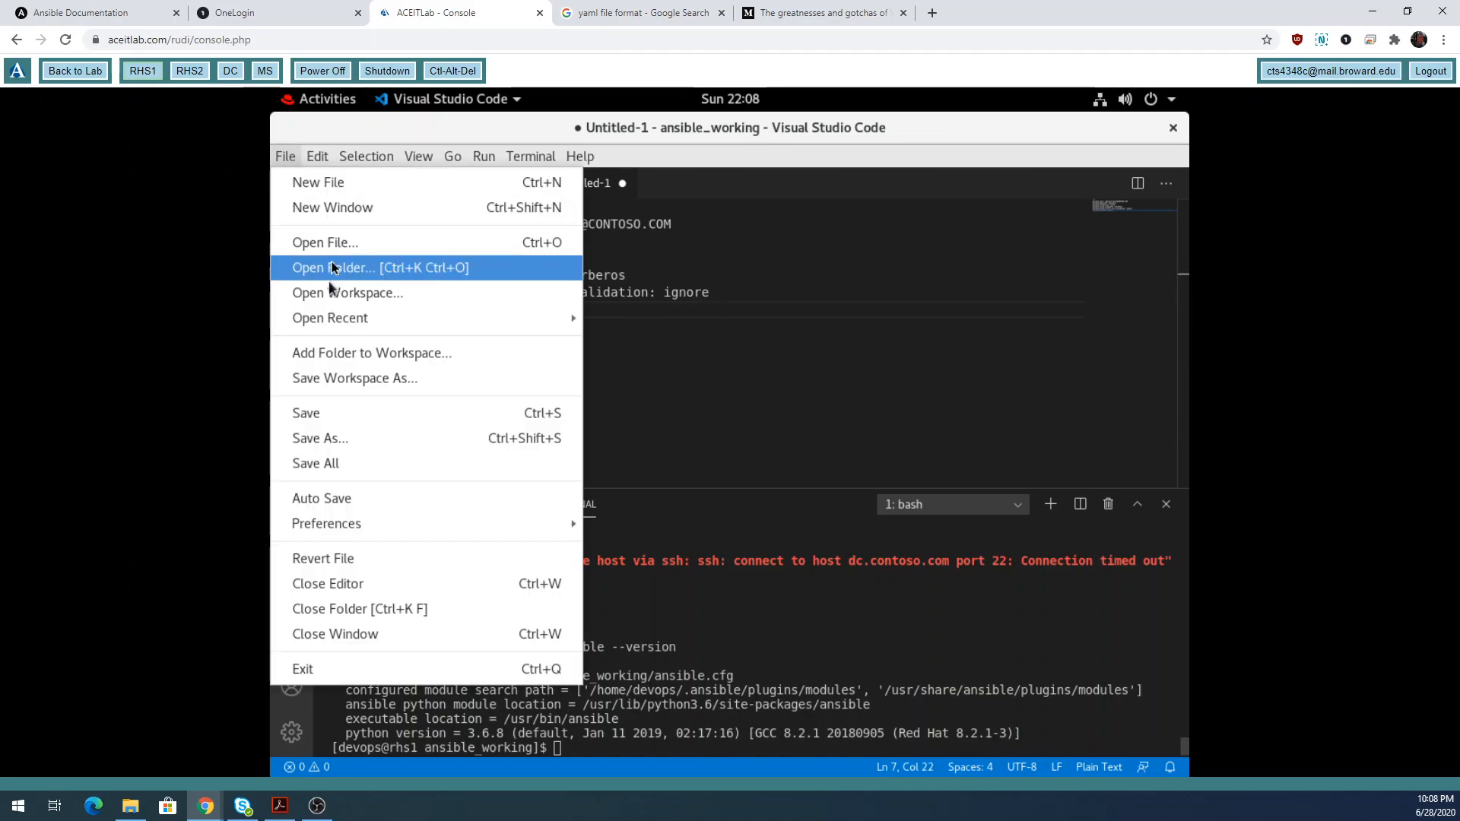
{"action": "left_click", "coordinate": [334, 438]}
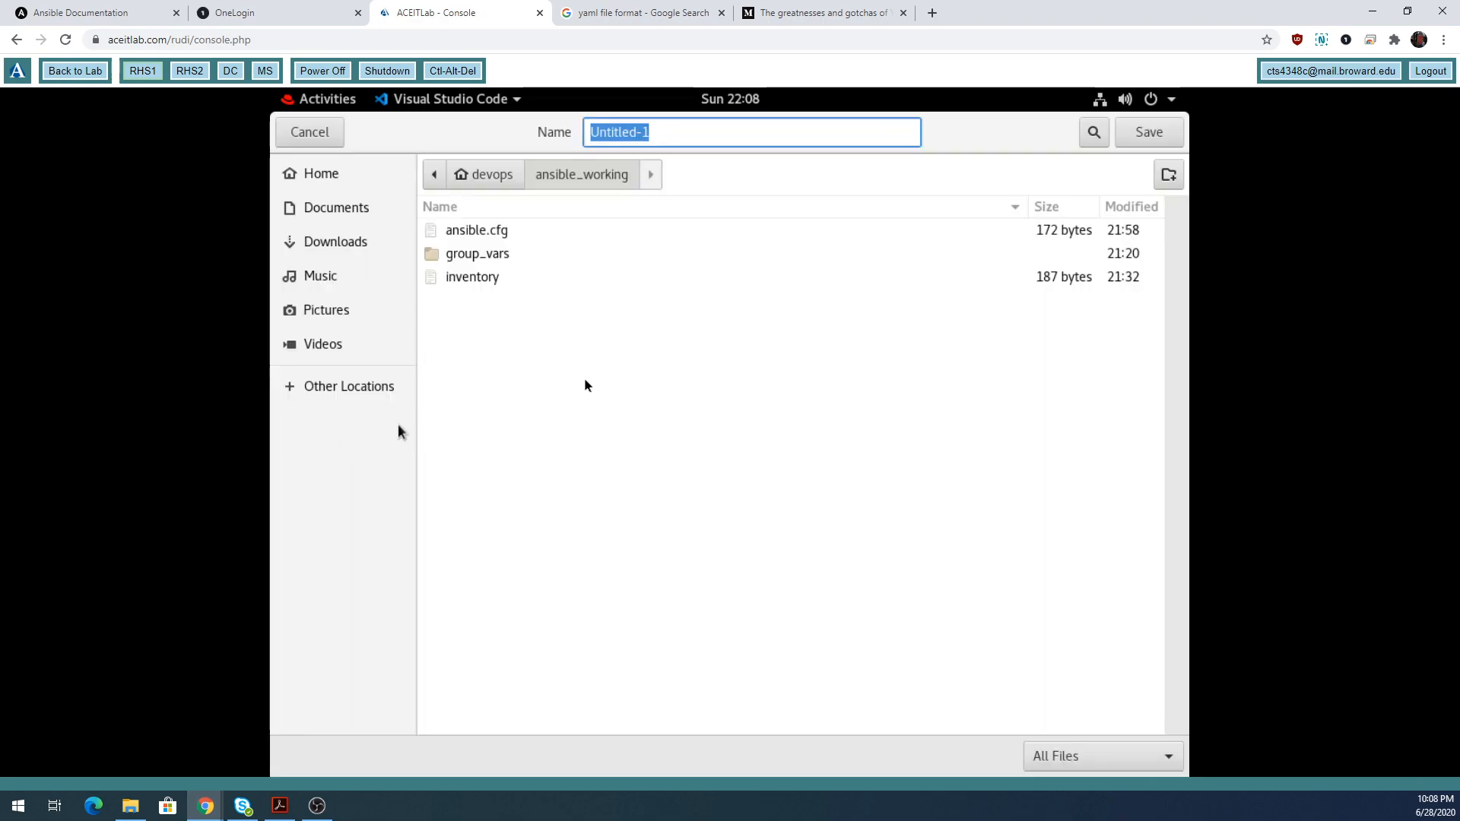
{"action": "double_click", "coordinate": [499, 257]}
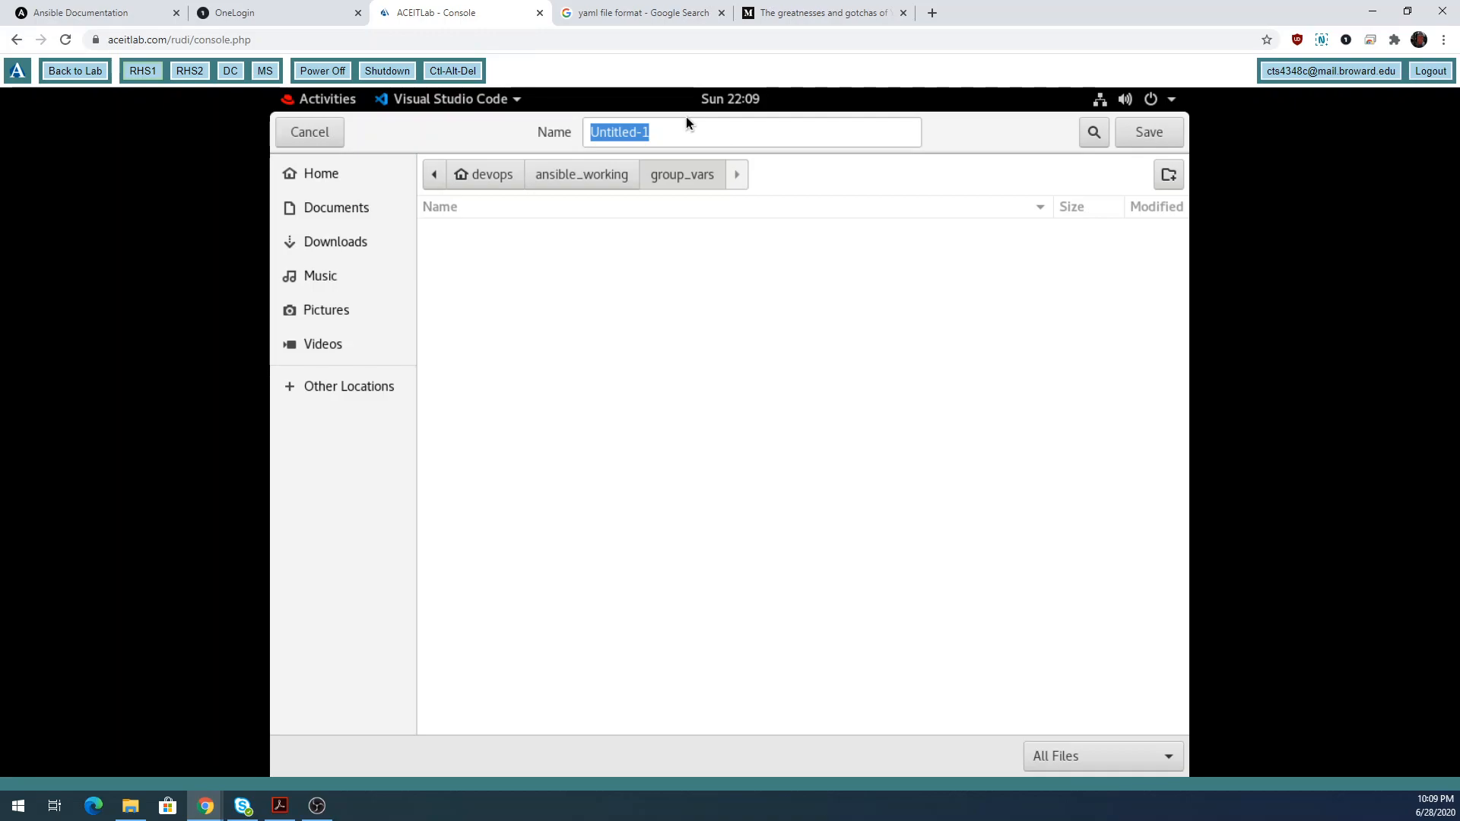
{"action": "type", "text": "window"}
{"action": "left_click", "coordinate": [677, 134]}
{"action": "key", "text": "ctrl+a"}
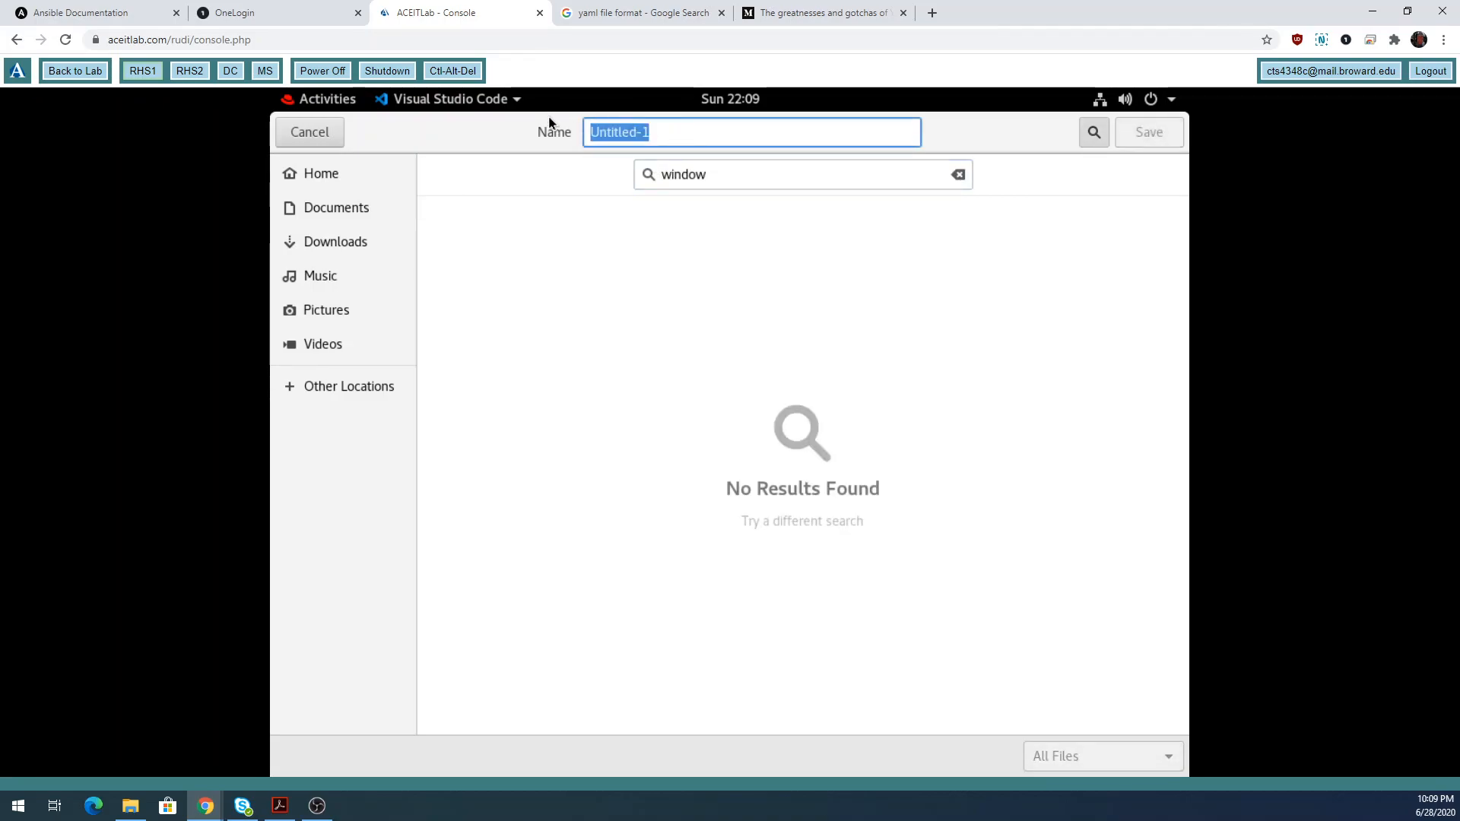
{"action": "type", "text": "winodw"}
{"action": "key", "text": "BackSpace"}
{"action": "key", "text": "BackSpace"}
{"action": "key", "text": "BackSpace"}
{"action": "type", "text": "dows"}
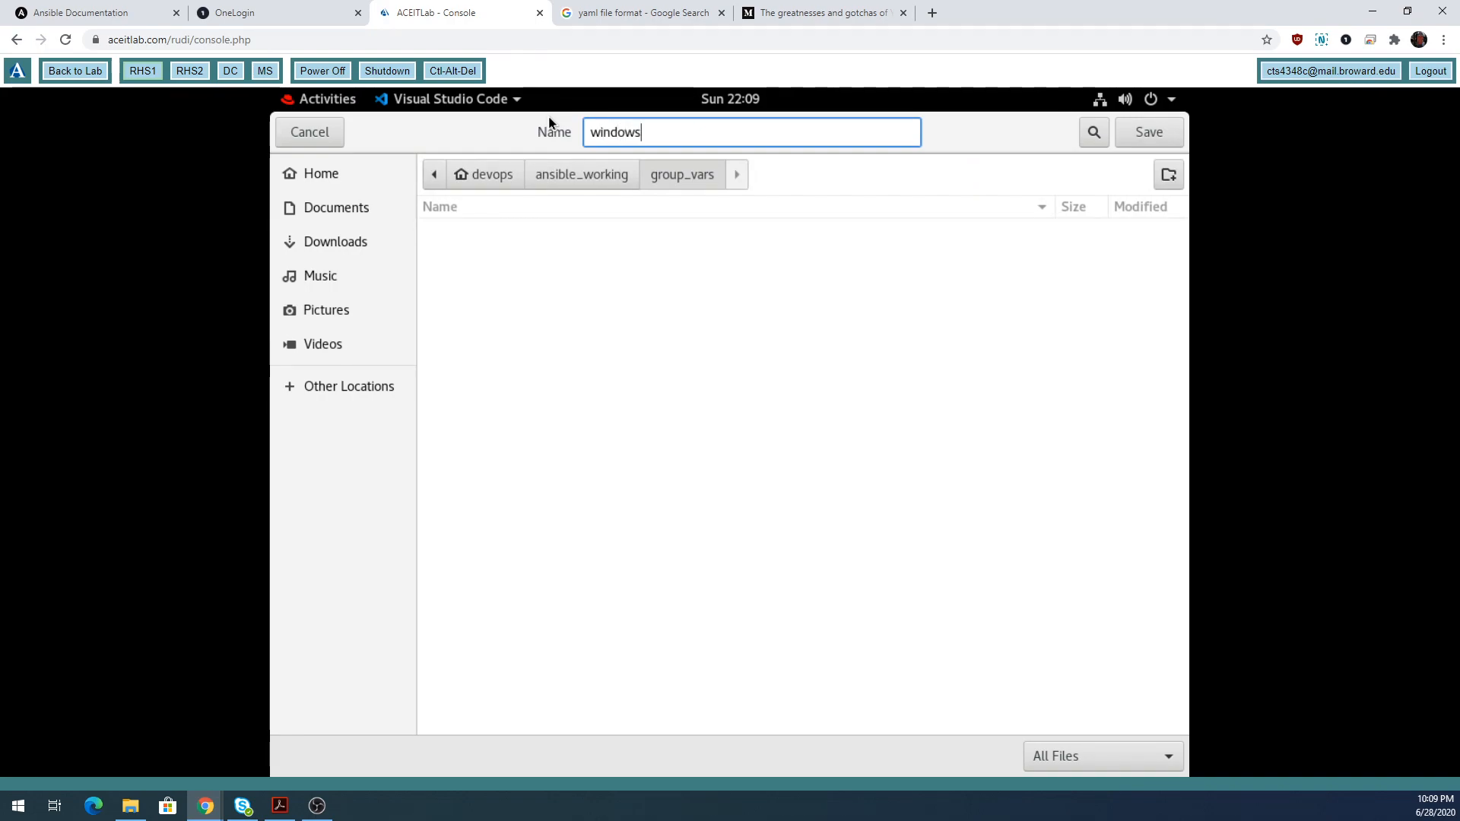
{"action": "left_click", "coordinate": [1169, 133]}
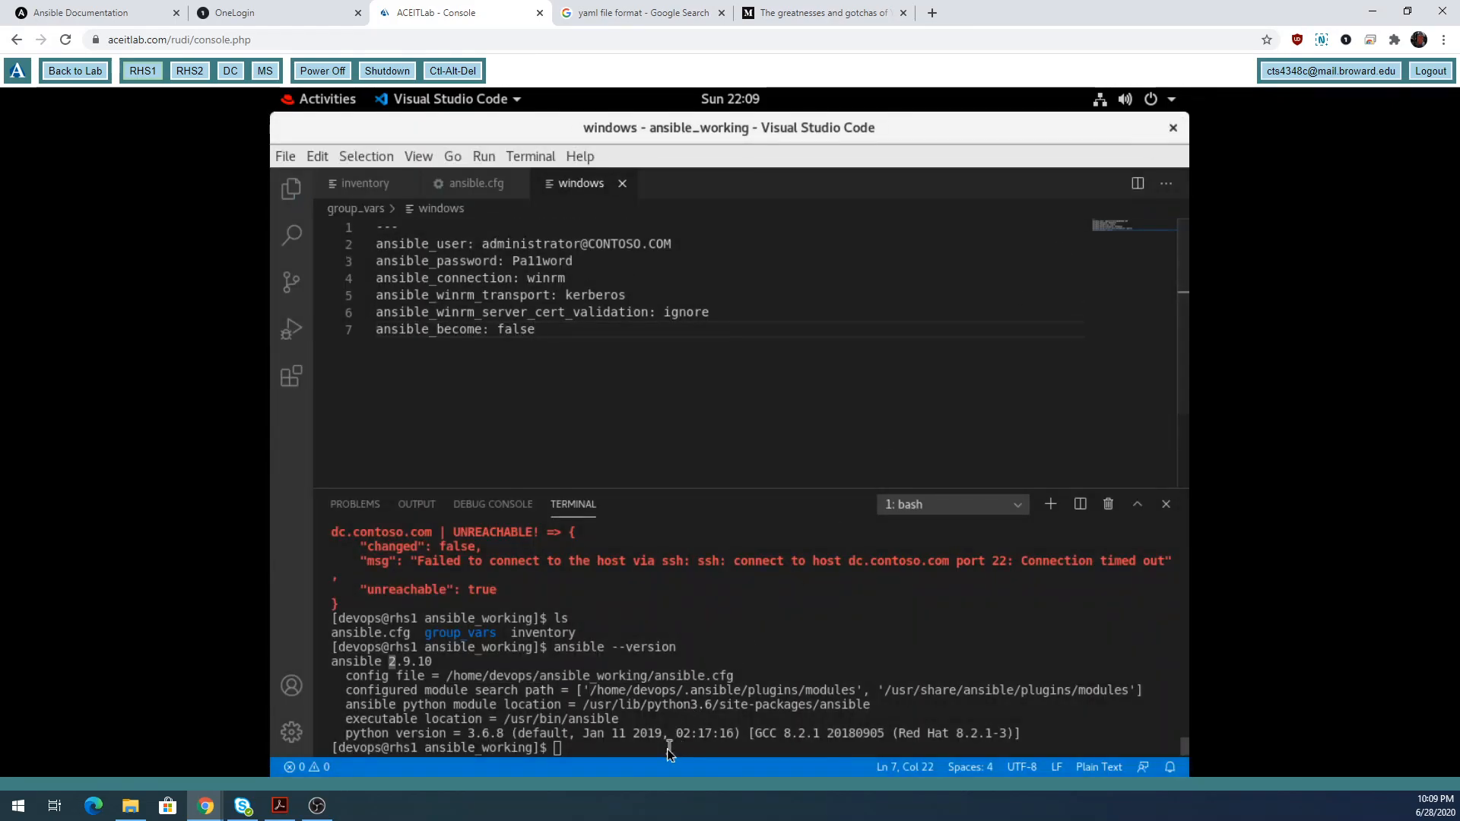
{"action": "left_click", "coordinate": [668, 750]}
Run 'tree ./' to list ansible.cfg, group_vars/windows and inventory, then show the inventory file.
{"action": "type", "text": "tree ./"}
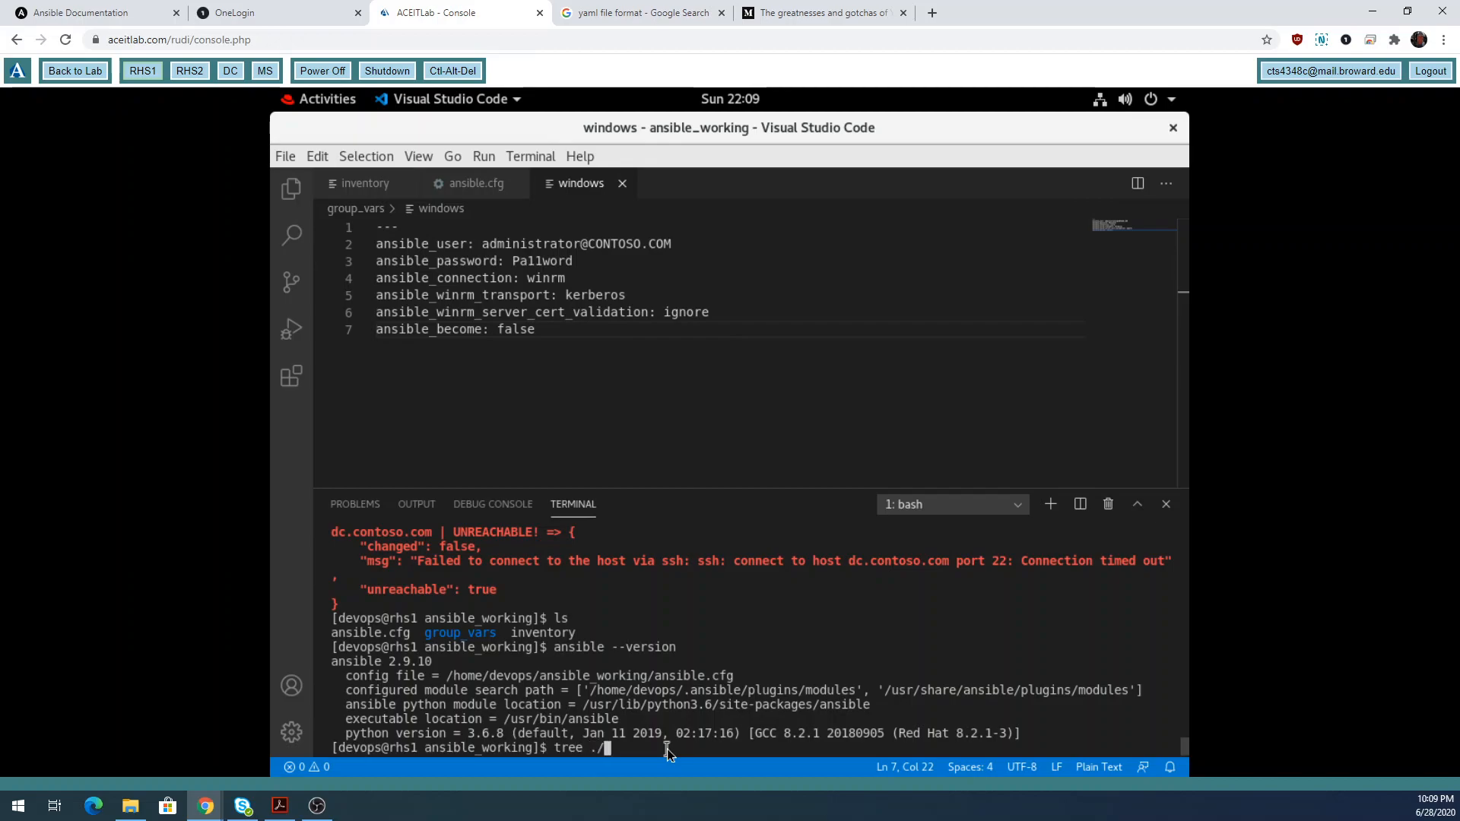
{"action": "key", "text": "Return"}
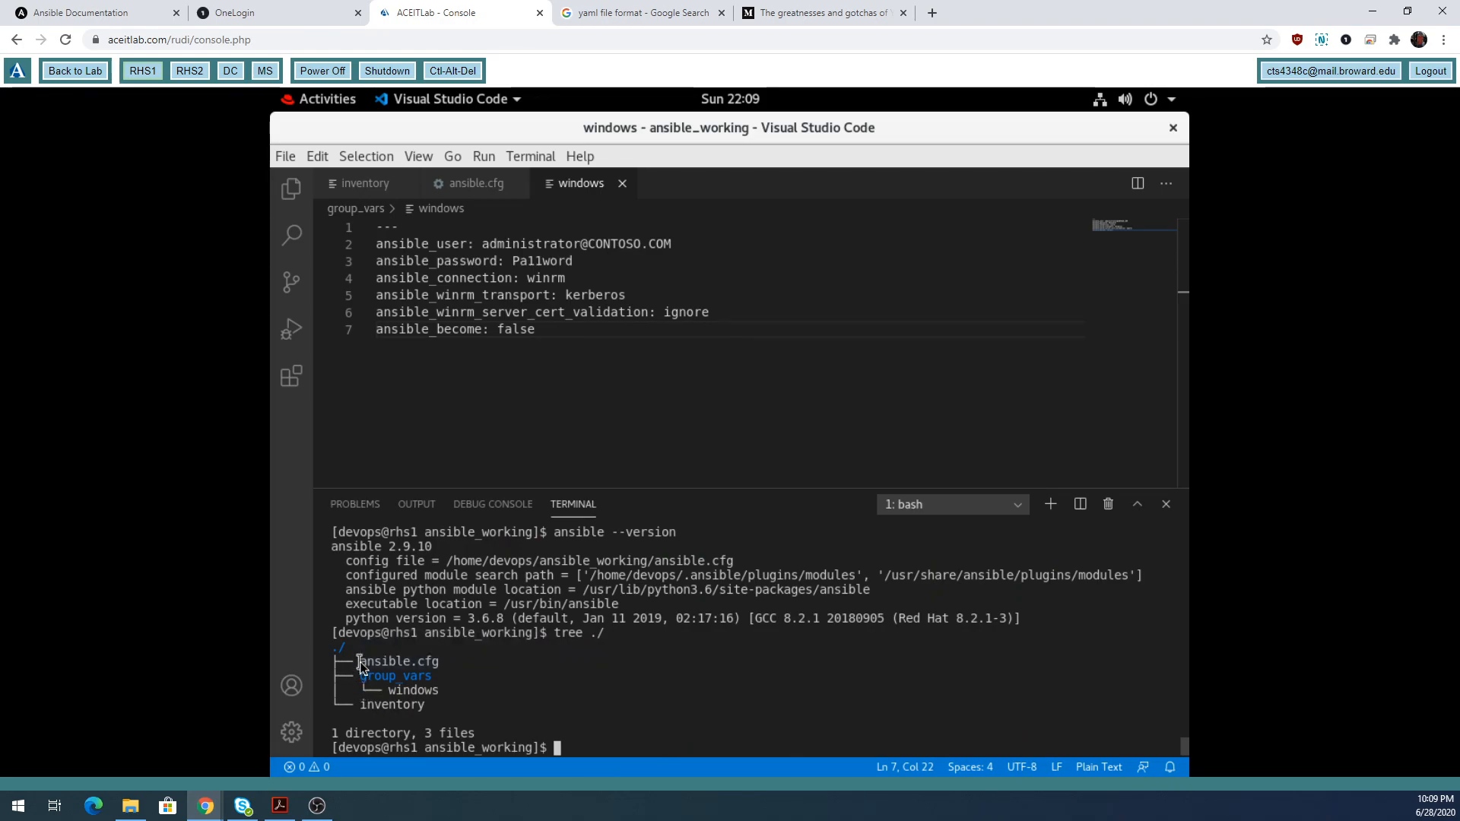
{"action": "left_click_drag", "start_coordinate": [361, 662], "coordinate": [441, 663]}
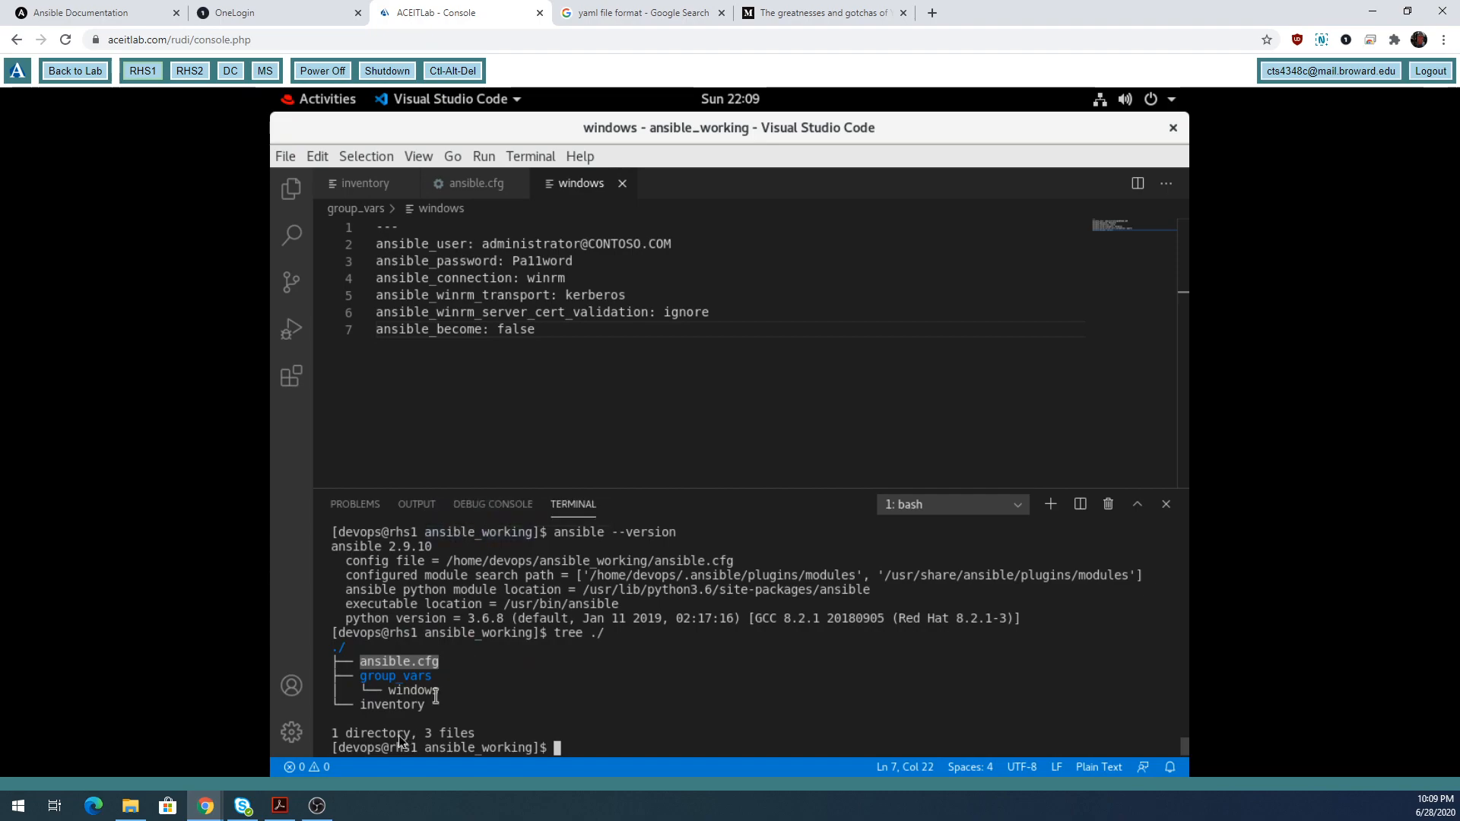
{"action": "left_click_drag", "start_coordinate": [360, 677], "coordinate": [433, 692]}
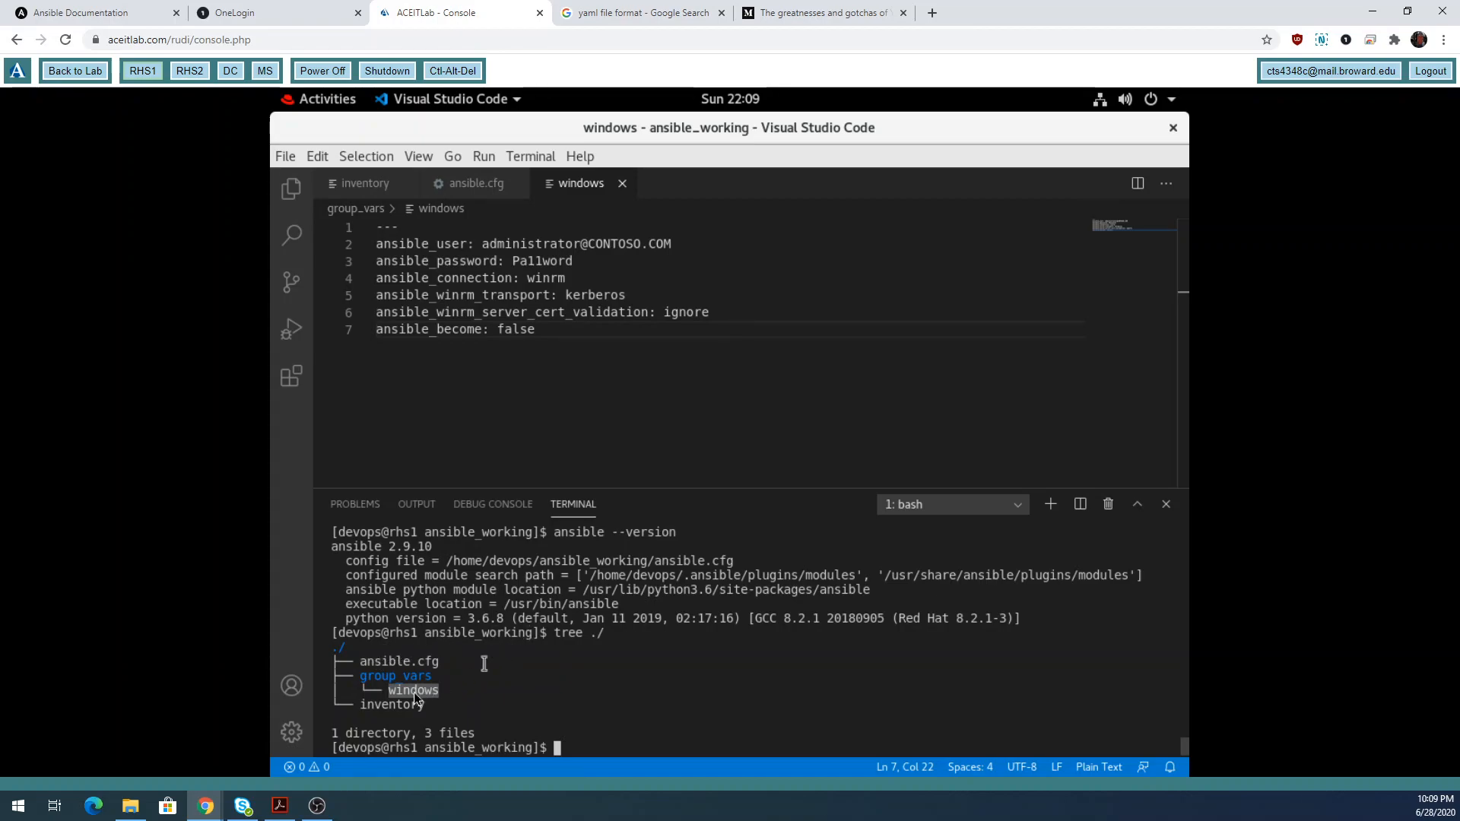
{"action": "double_click", "coordinate": [411, 706]}
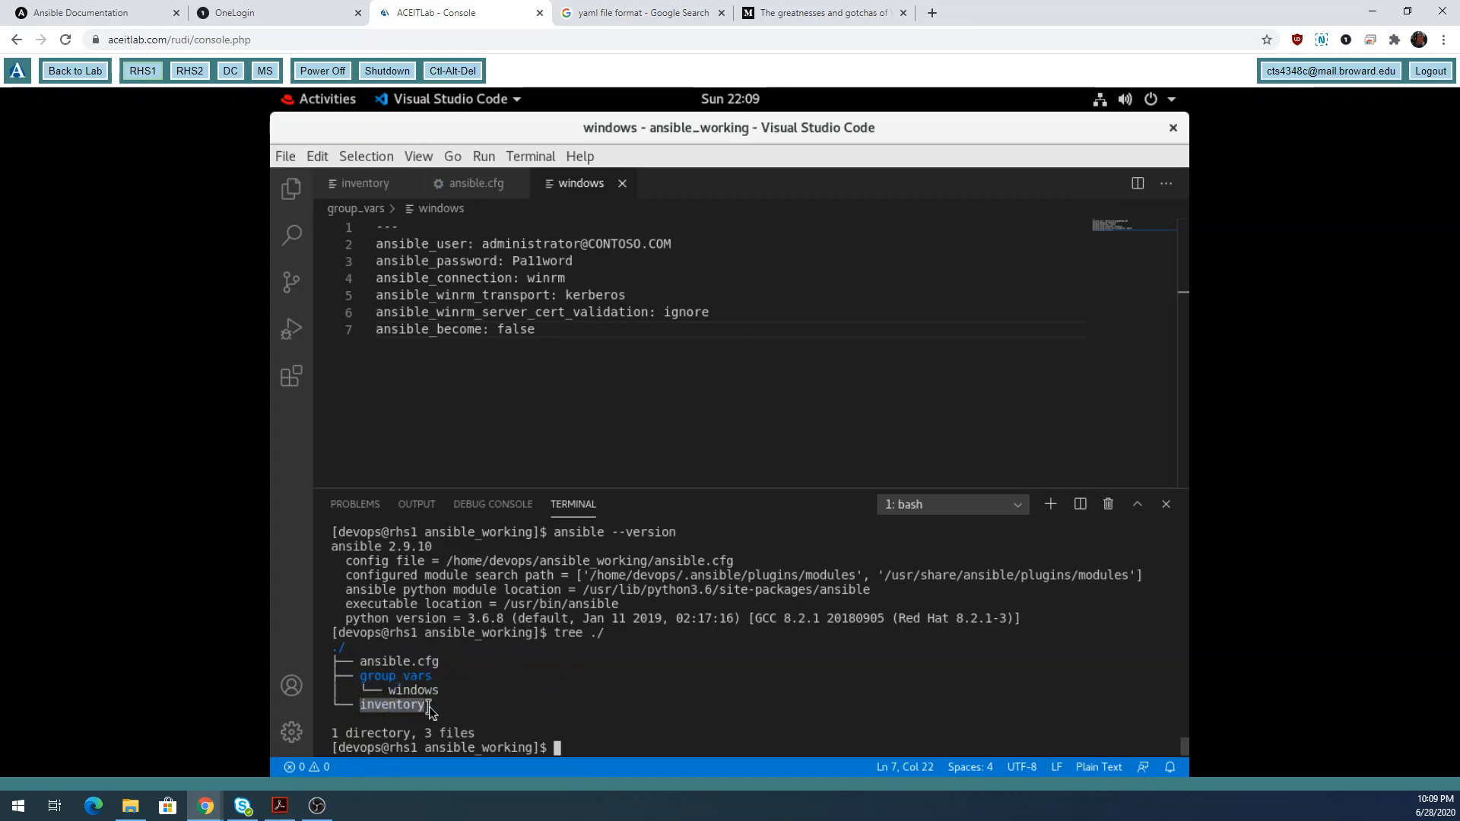
{"action": "left_click", "coordinate": [656, 742]}
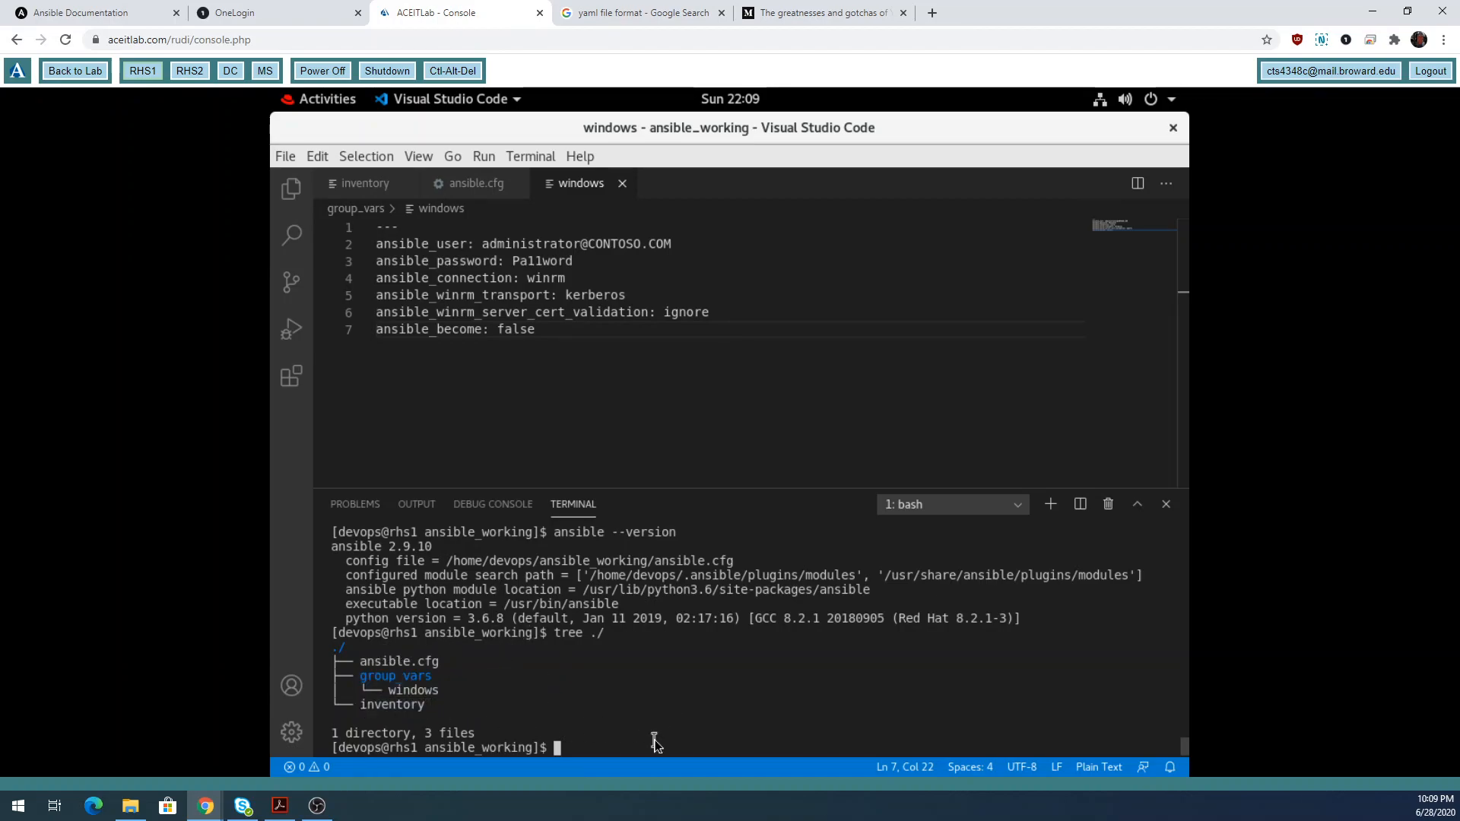
{"action": "left_click", "coordinate": [364, 185]}
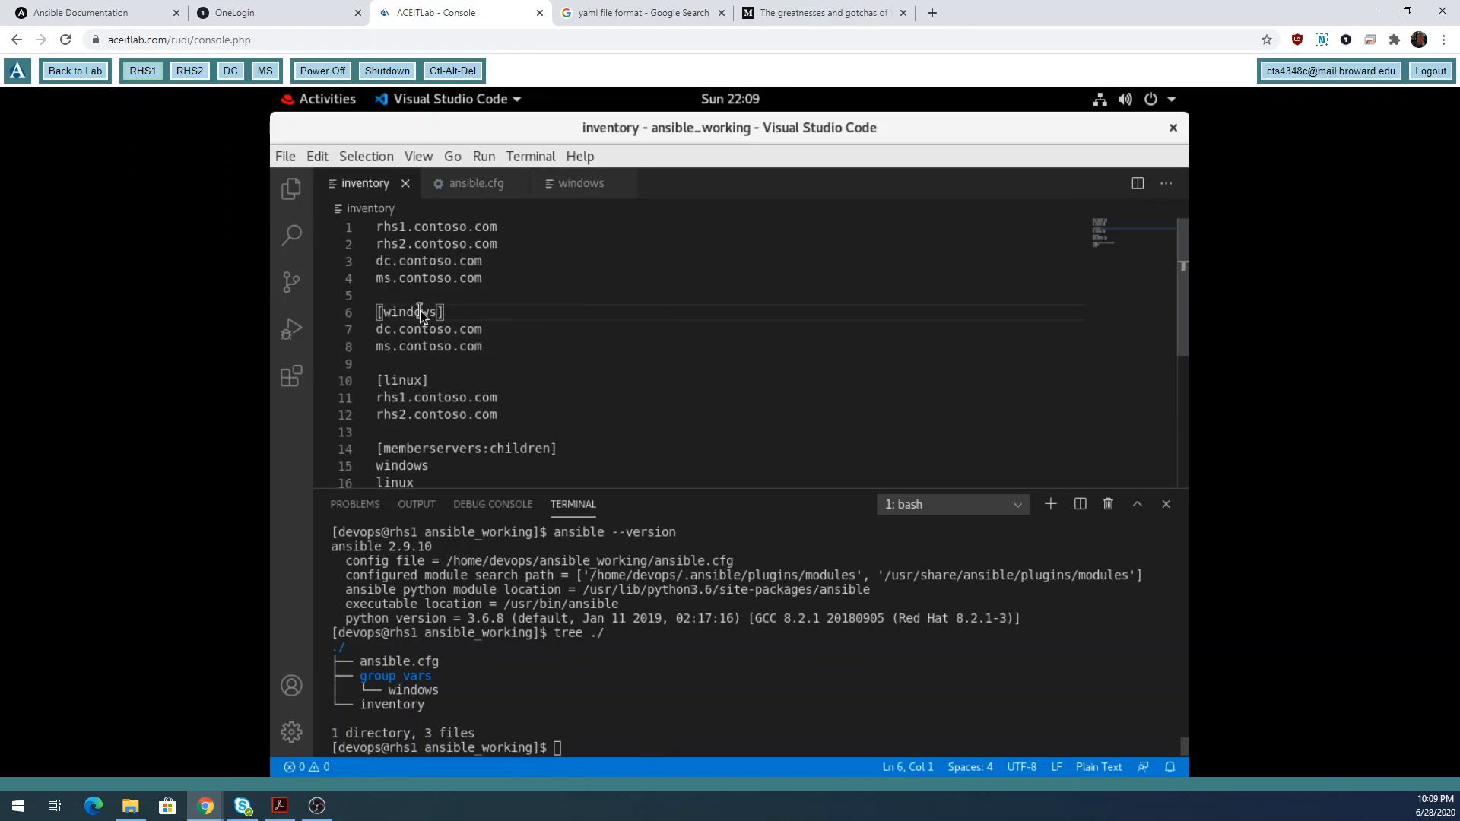
Back in group_vars/windows, add a new line 8 below ansible_become: false.
{"action": "left_click", "coordinate": [584, 181]}
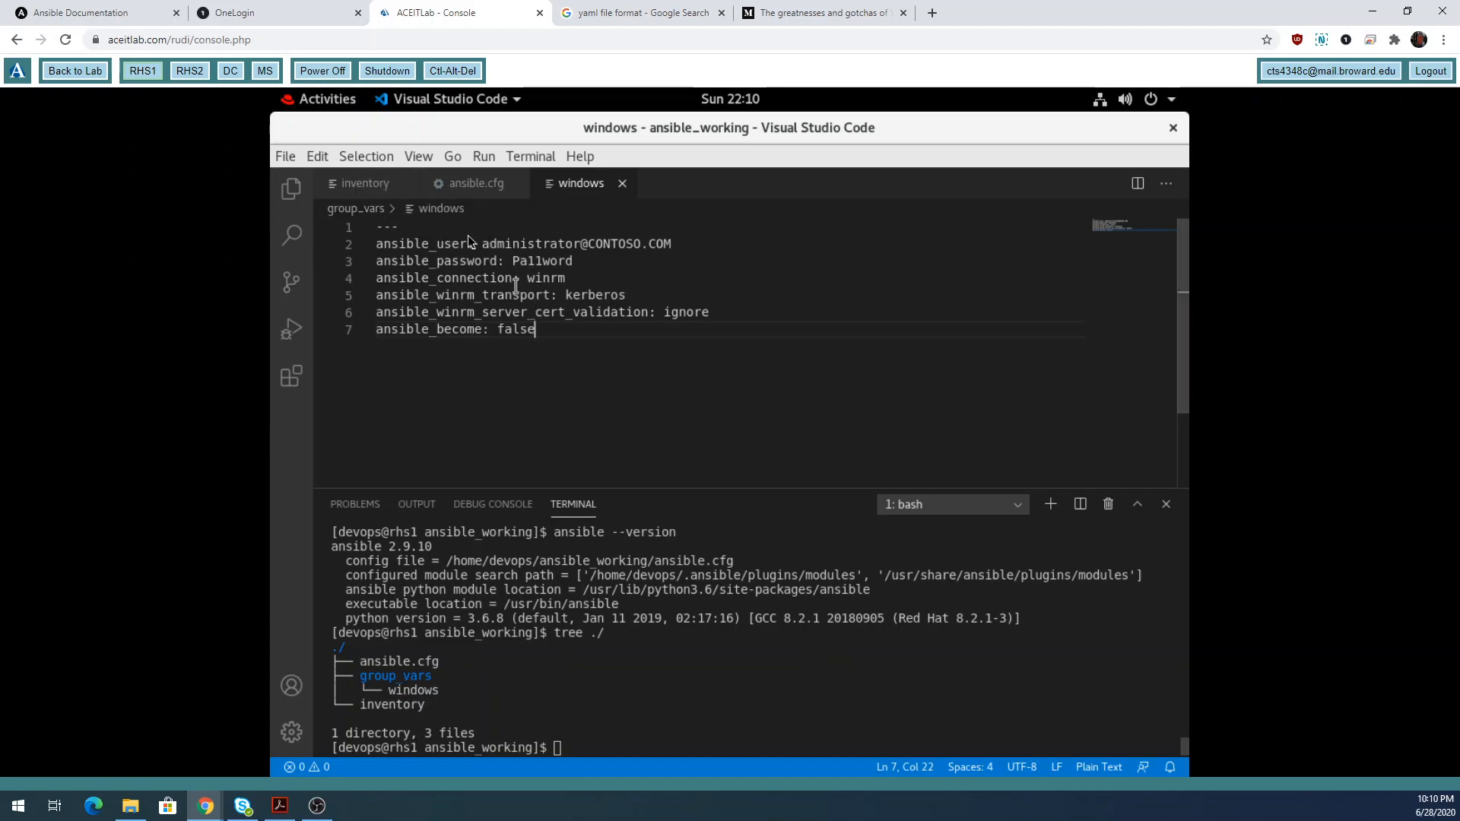
{"action": "key", "text": "Return"}
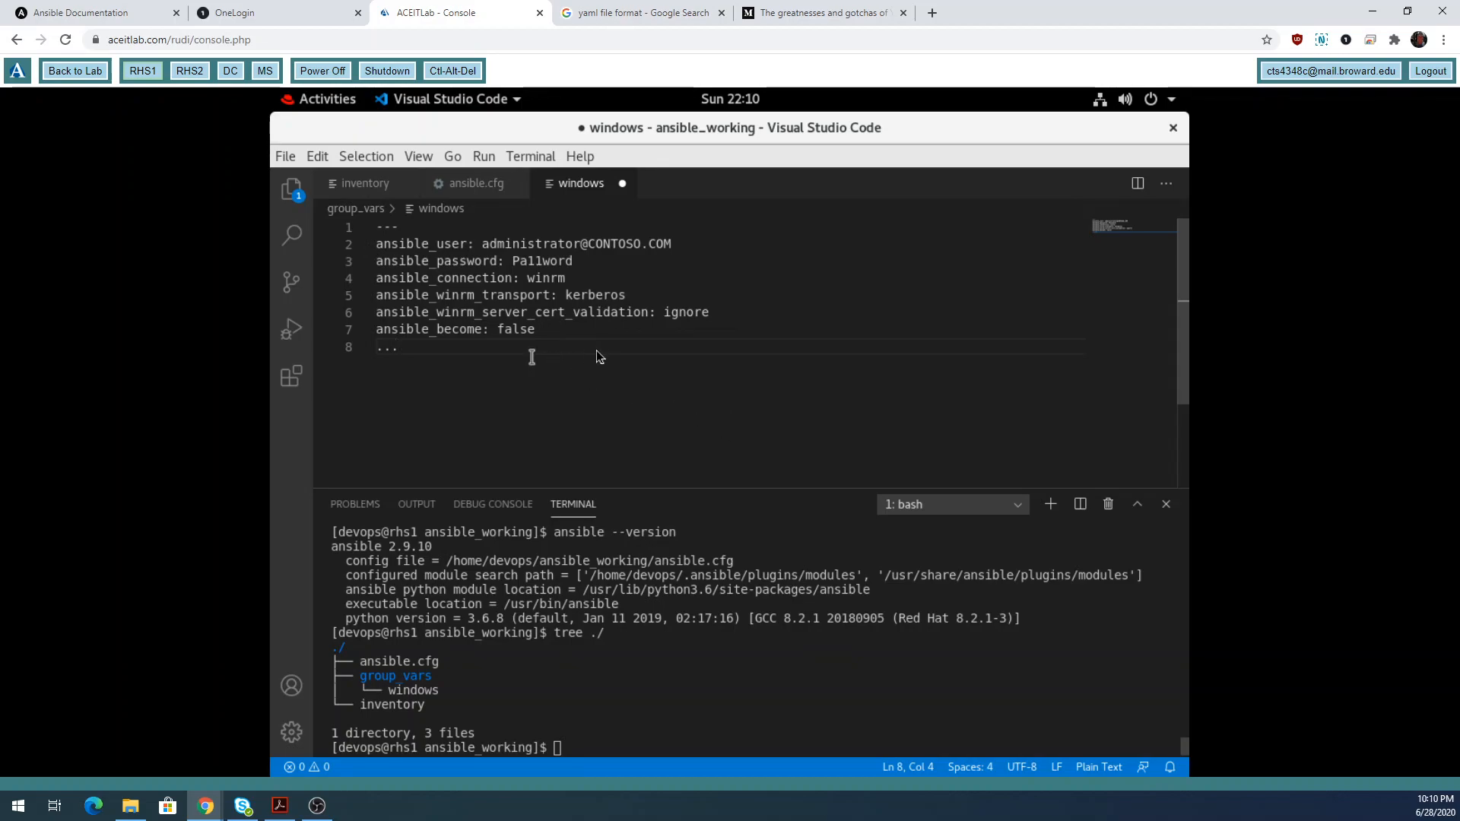
{"action": "left_click", "coordinate": [480, 187]}
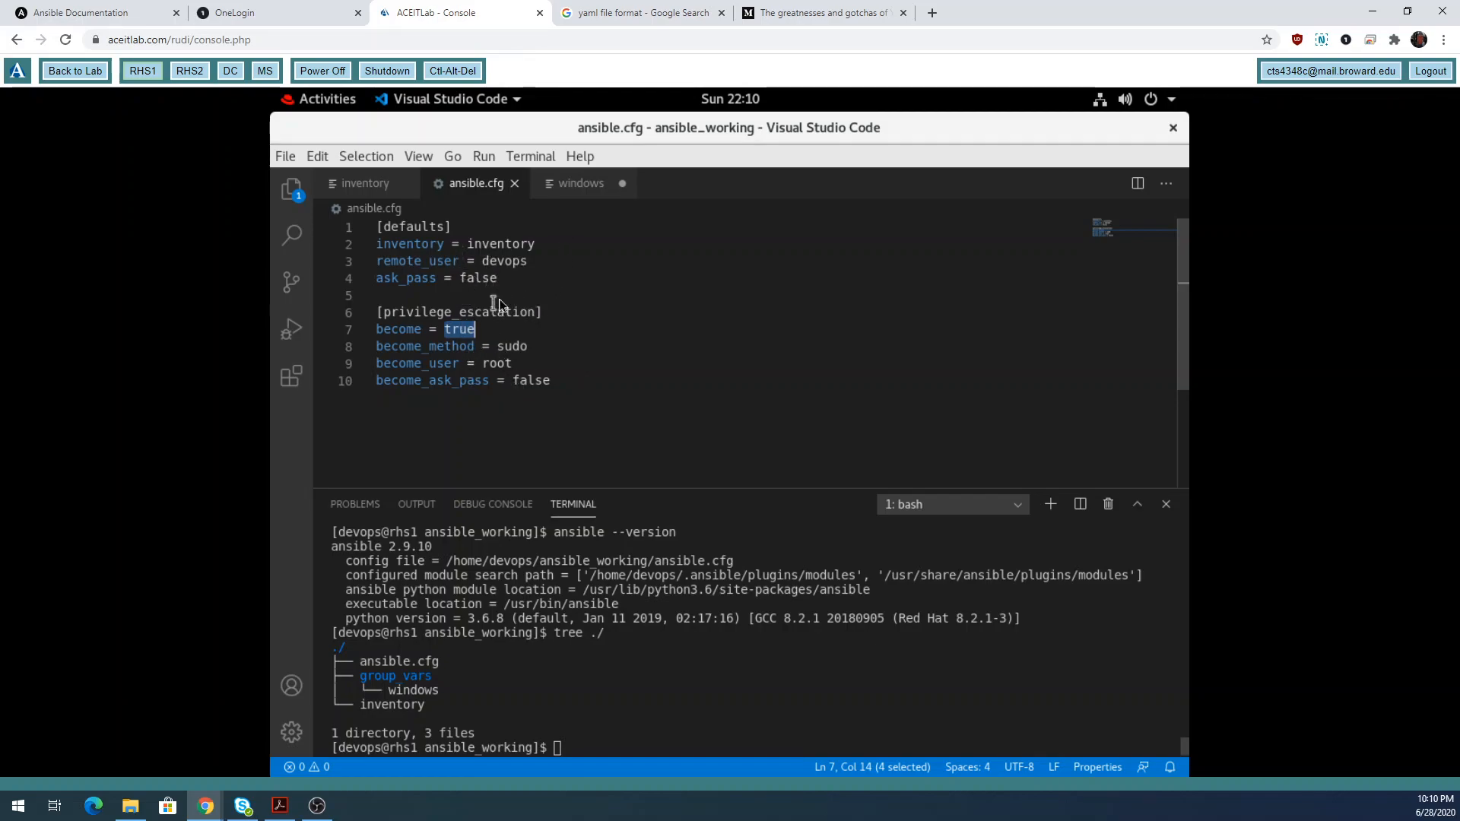
{"action": "left_click", "coordinate": [582, 187]}
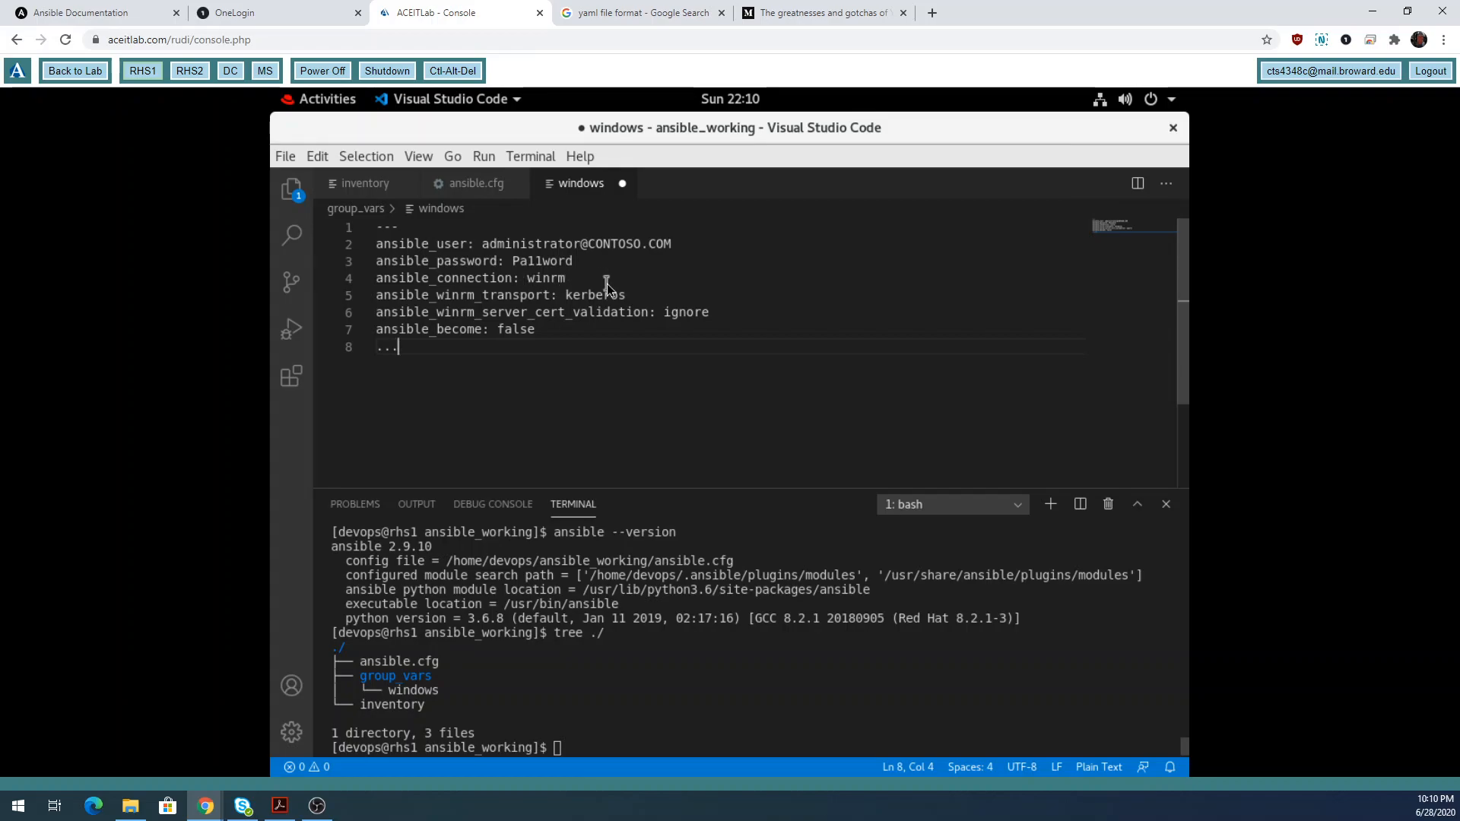
{"action": "left_click", "coordinate": [450, 183]}
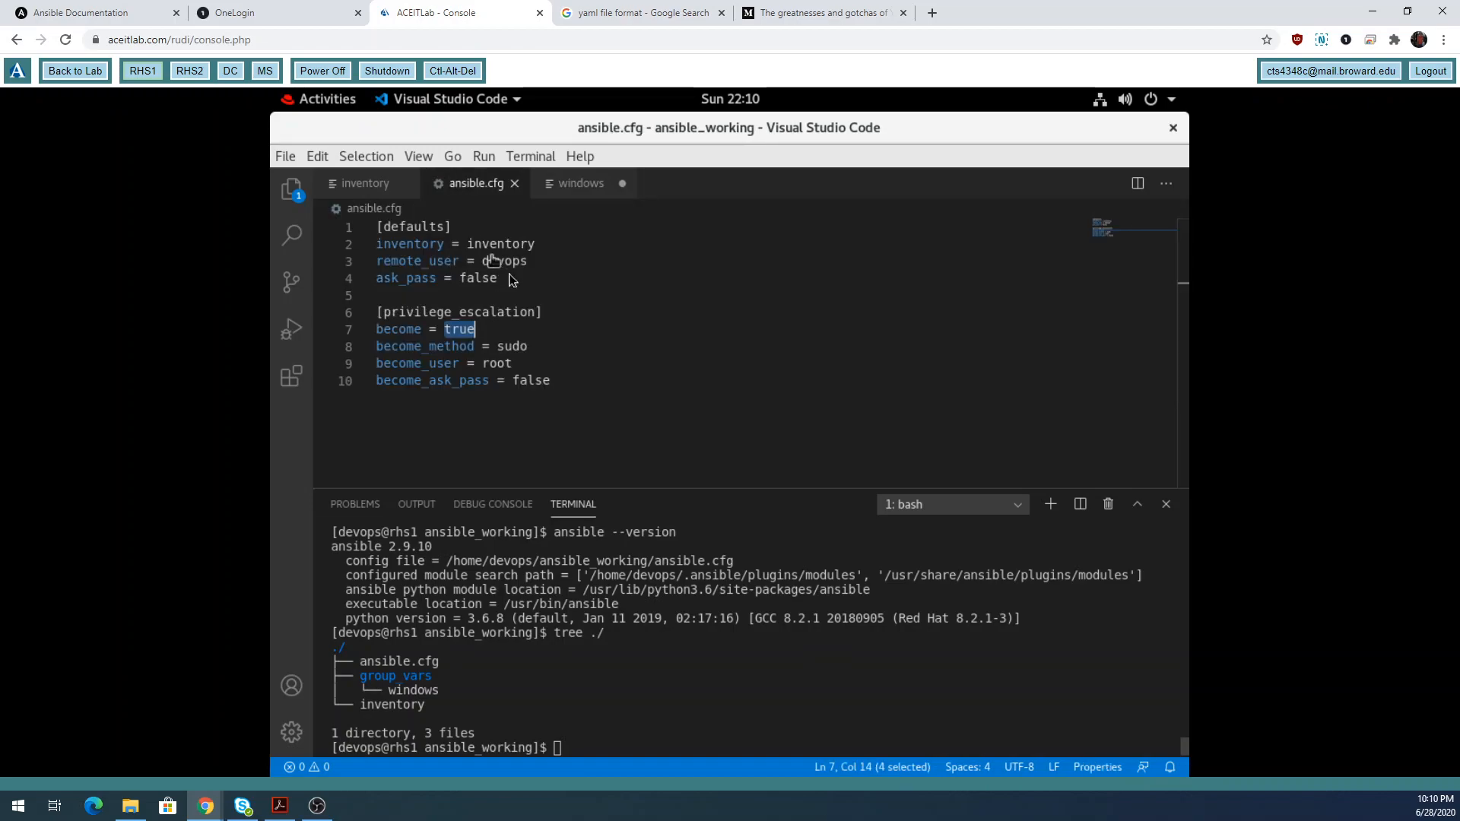
{"action": "left_click", "coordinate": [579, 185]}
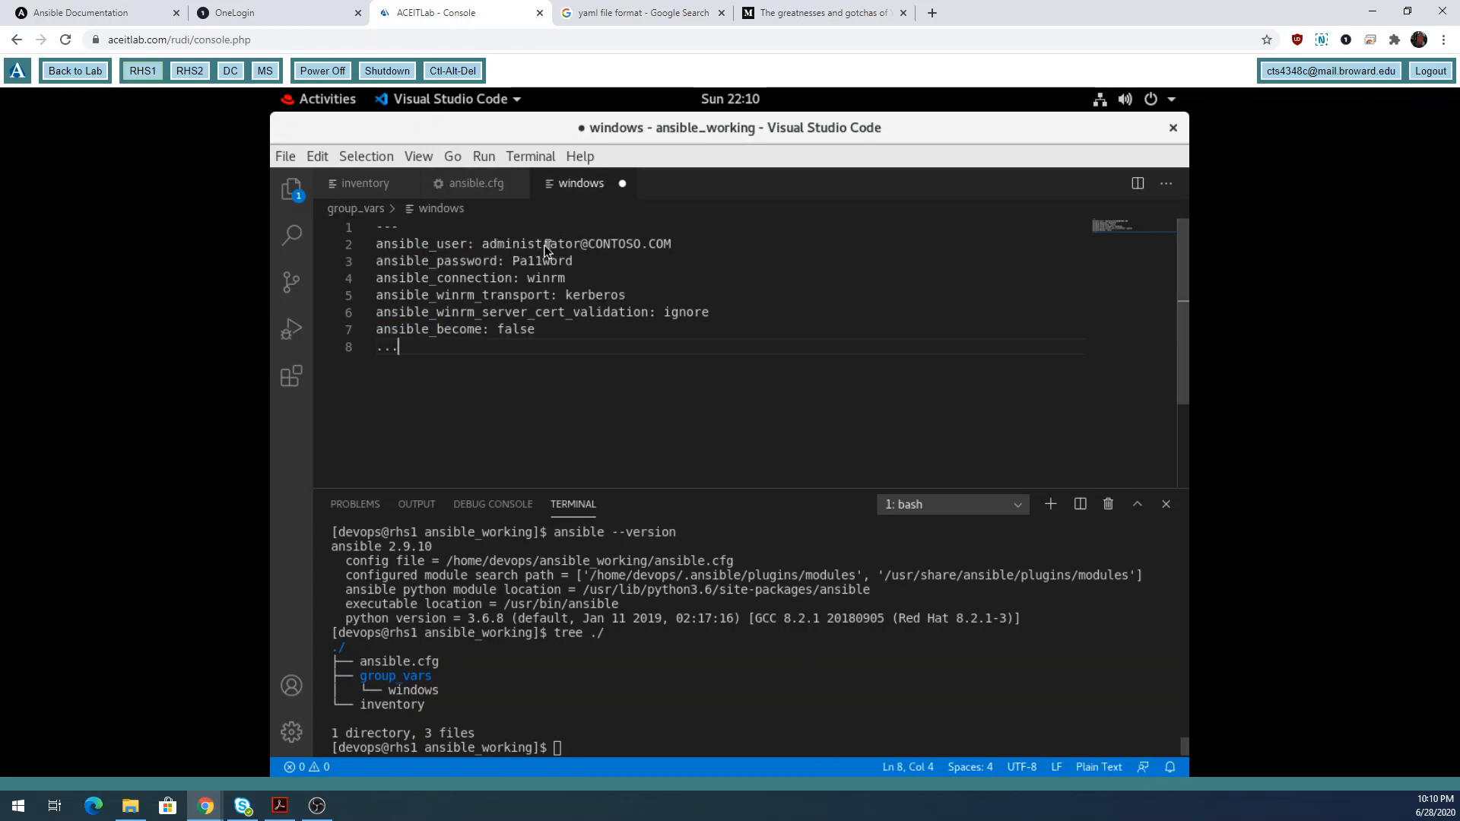
{"action": "left_click", "coordinate": [481, 185]}
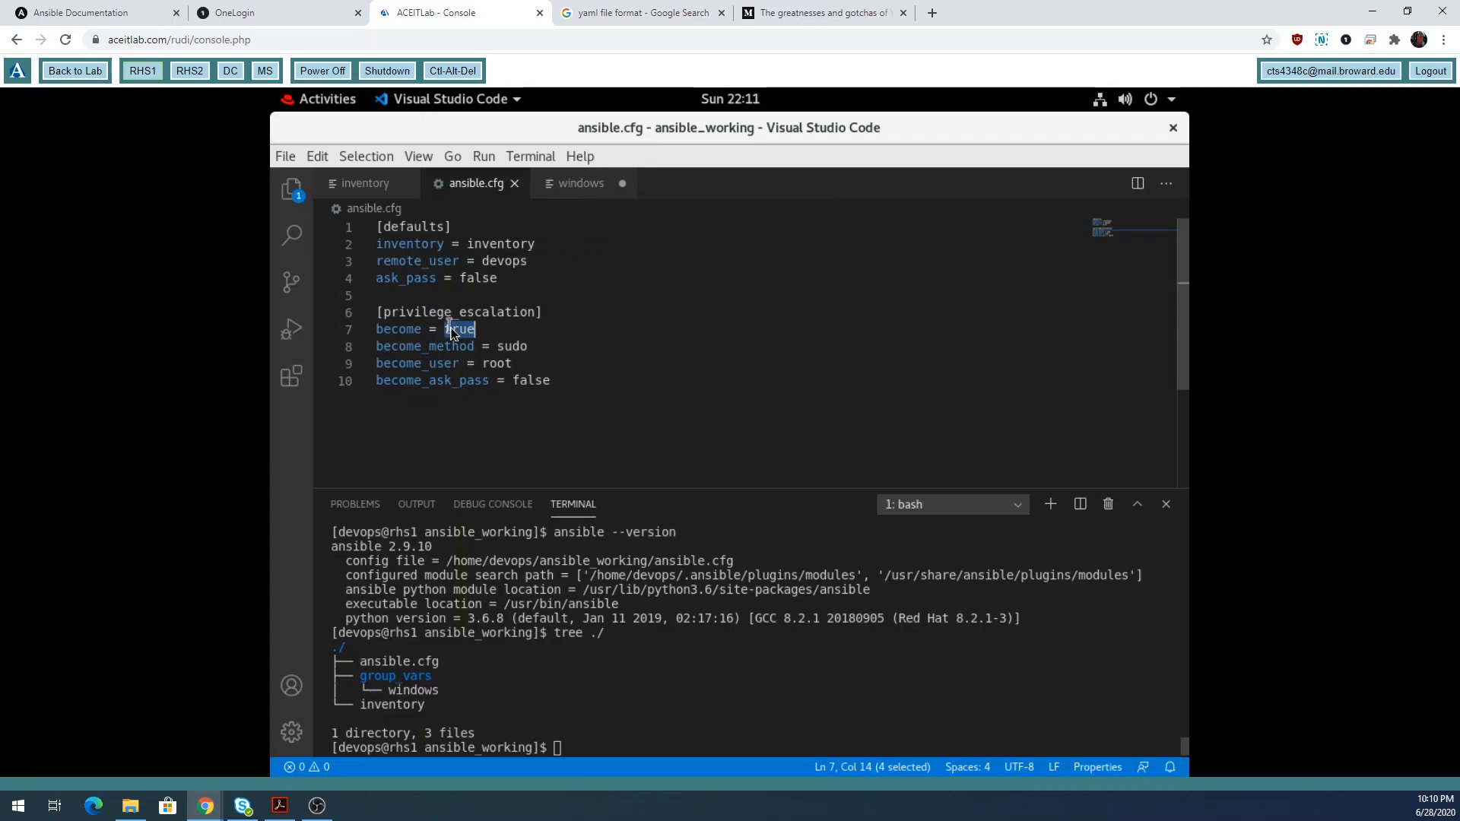
{"action": "left_click", "coordinate": [584, 184]}
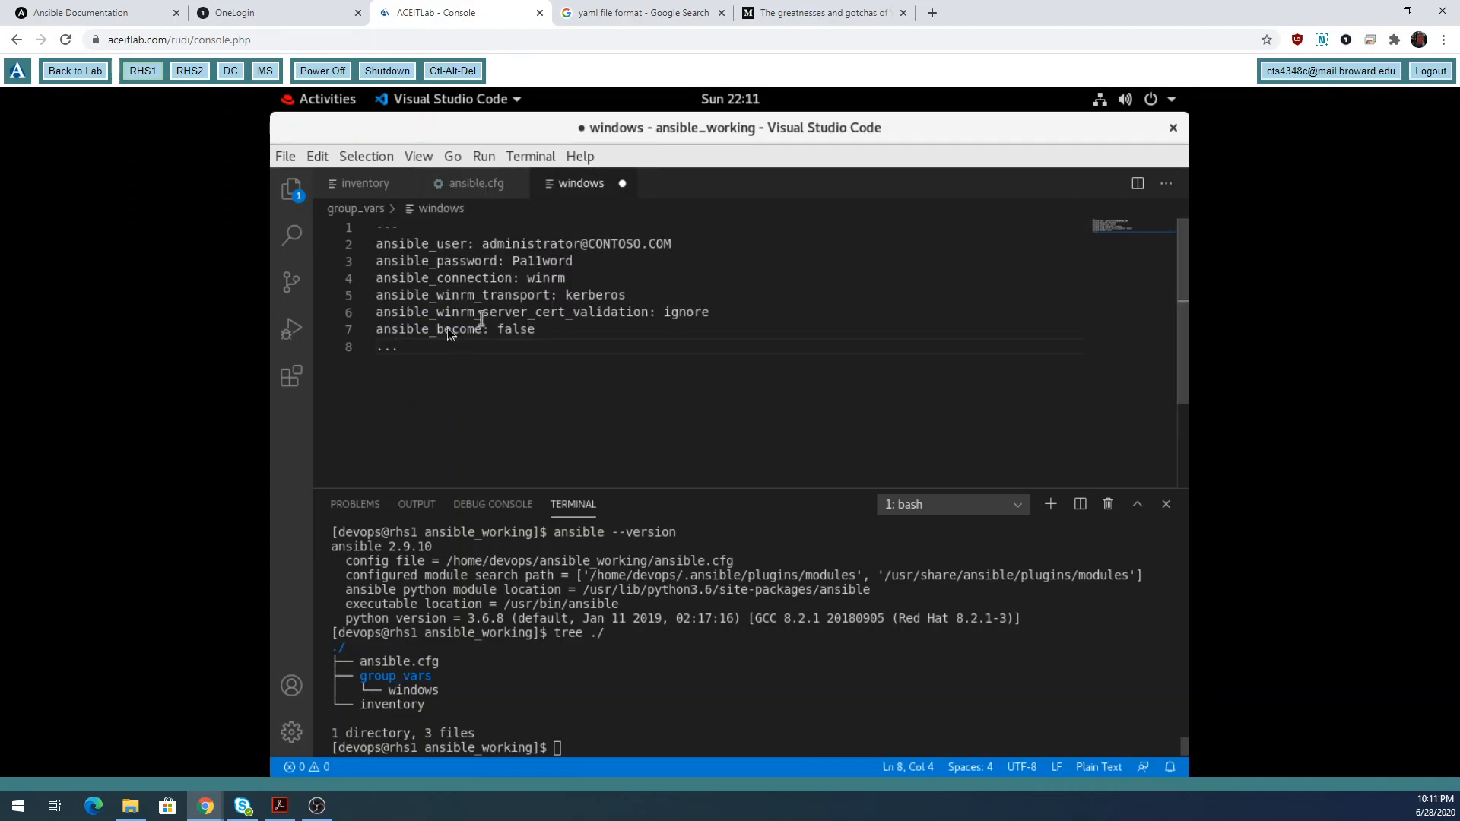
{"action": "left_click_drag", "start_coordinate": [437, 328], "coordinate": [485, 328]}
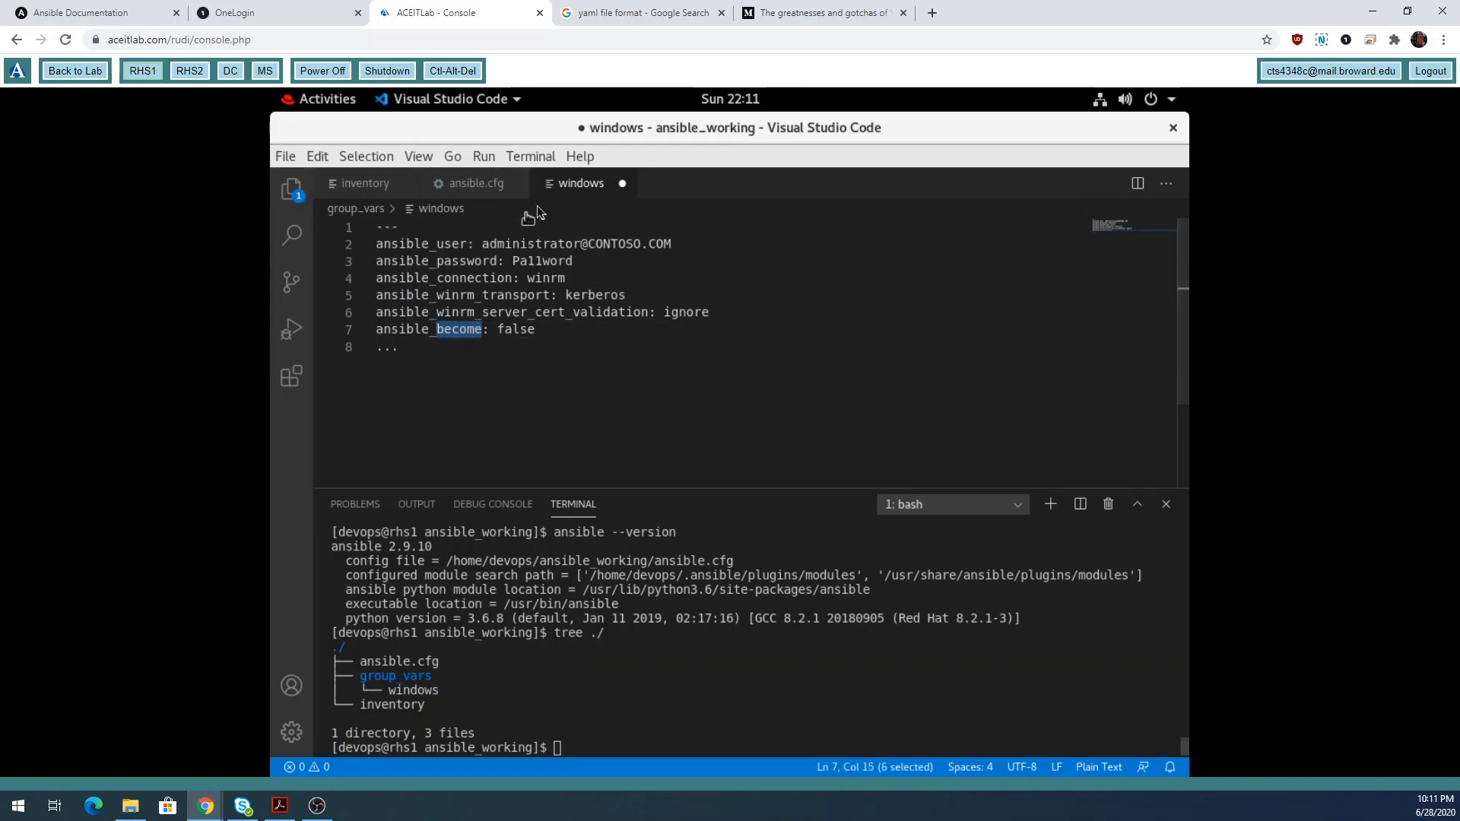
{"action": "left_click_drag", "start_coordinate": [376, 329], "coordinate": [438, 332]}
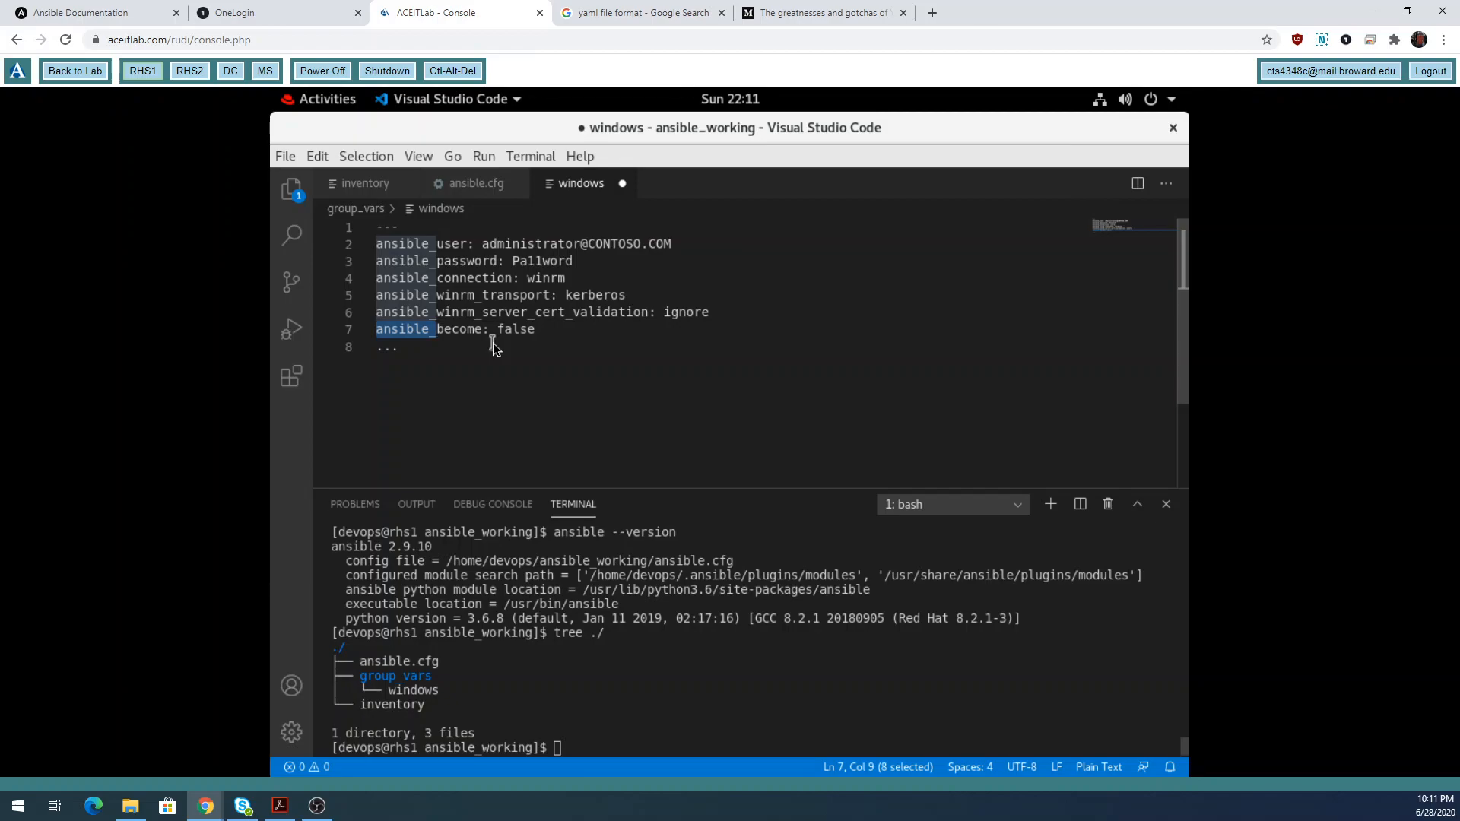
Search Google for 'uac windows 10' and highlight User Account Control in the results.
{"action": "left_click", "coordinate": [821, 13]}
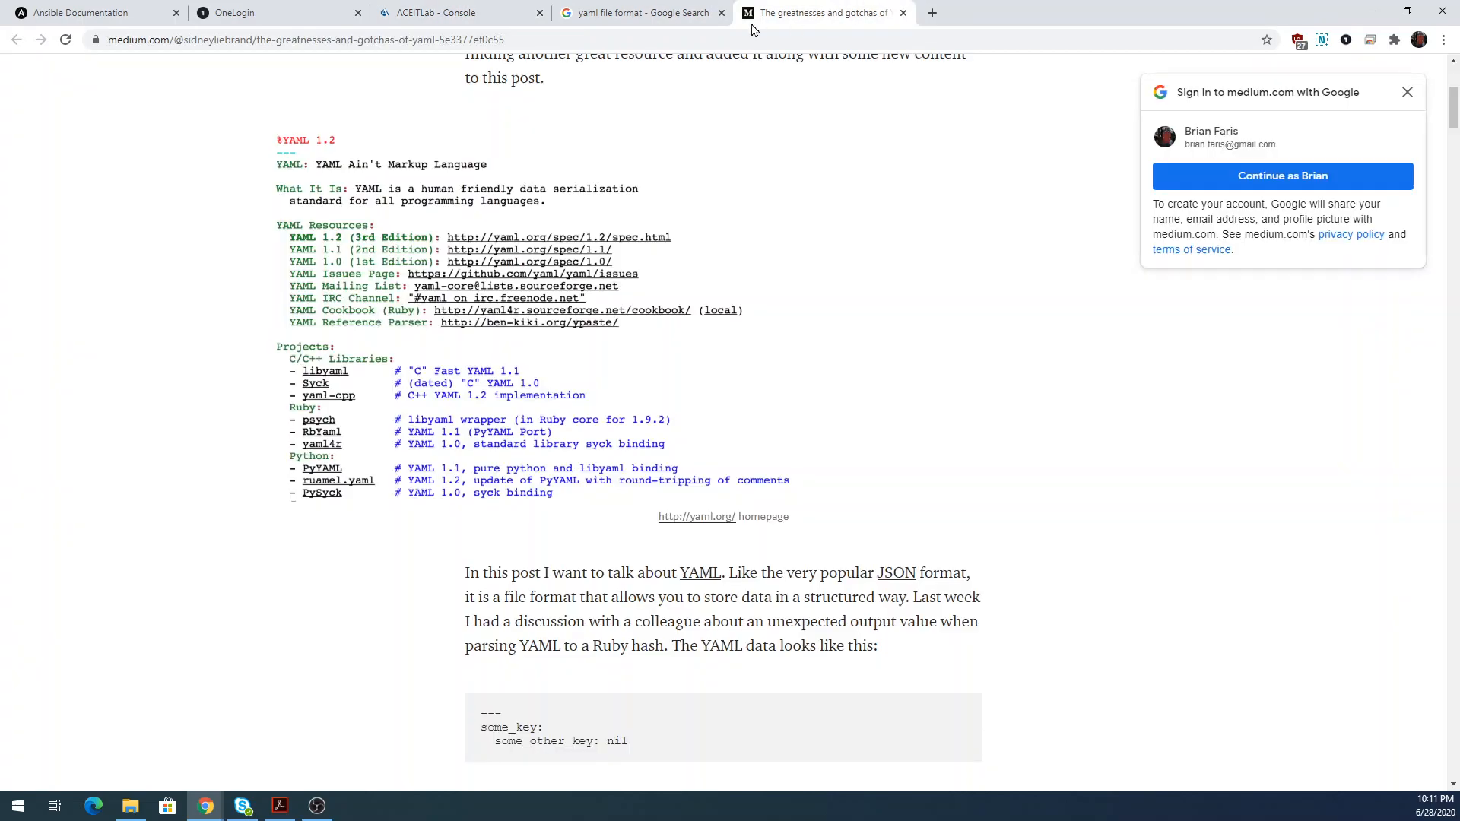
{"action": "left_click", "coordinate": [717, 32]}
{"action": "type", "text": "uac"}
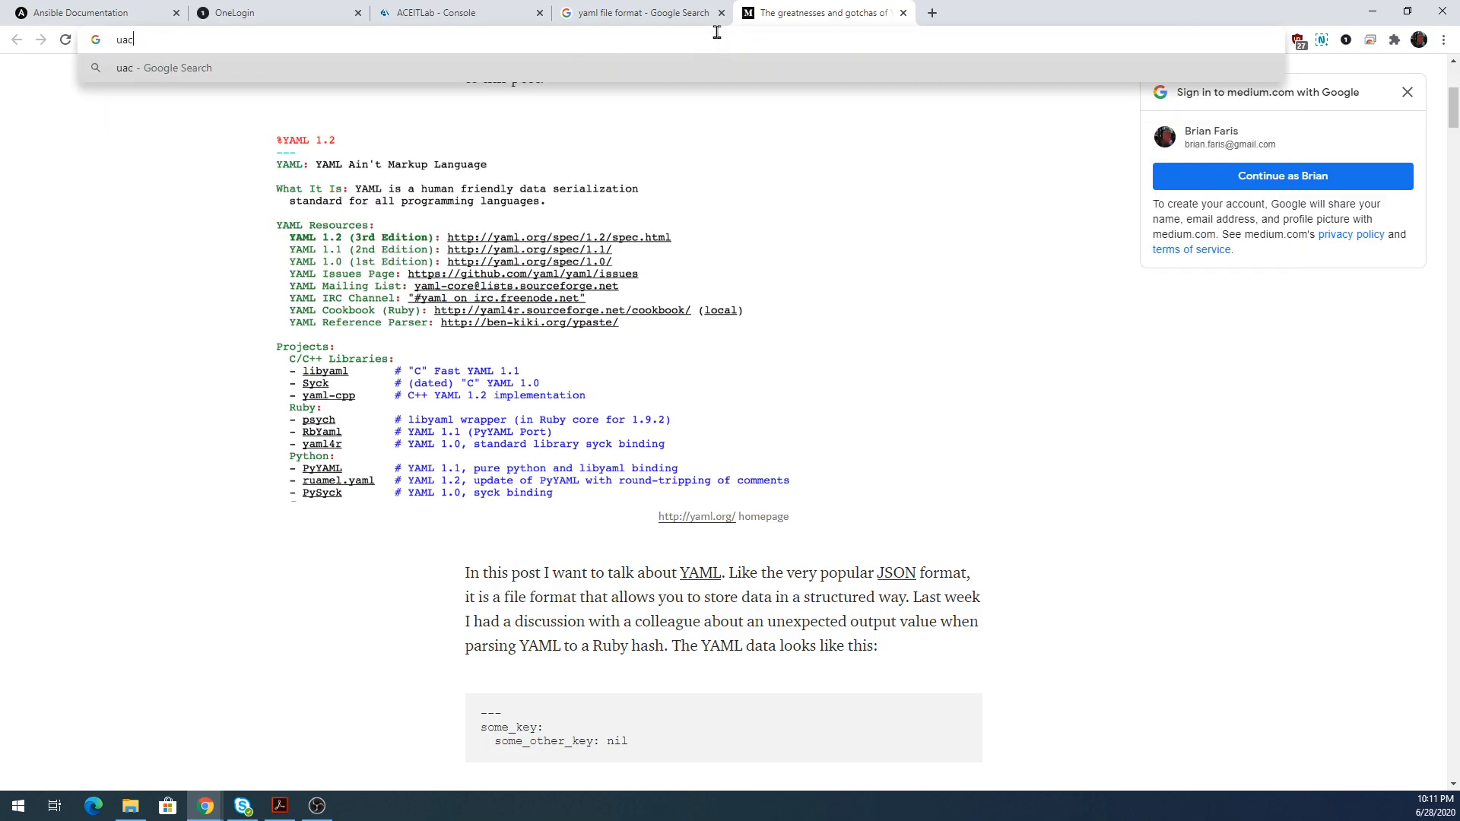
{"action": "type", "text": " windows 10"}
{"action": "key", "text": "Return"}
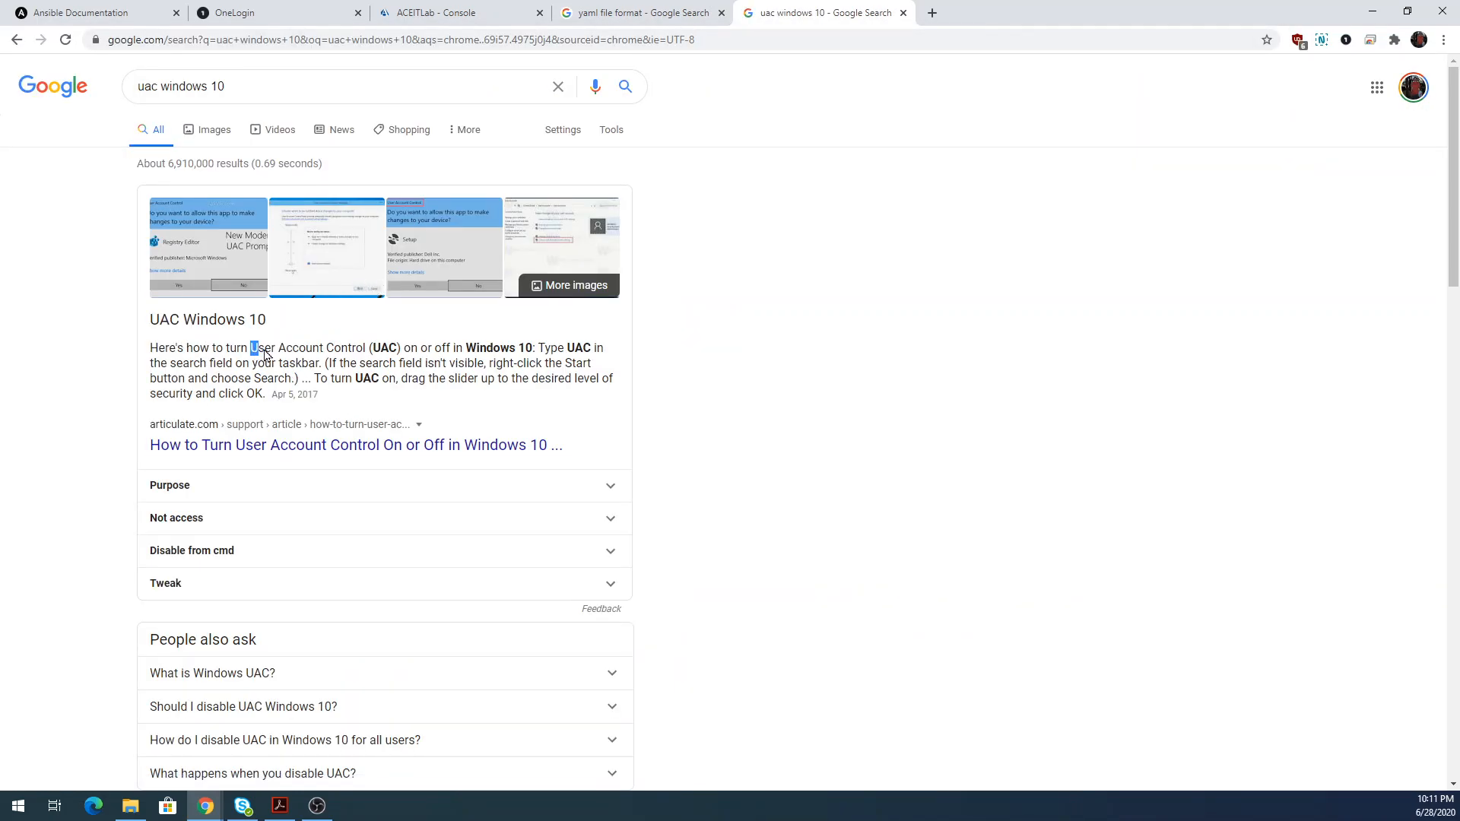
{"action": "left_click_drag", "start_coordinate": [251, 351], "coordinate": [366, 354]}
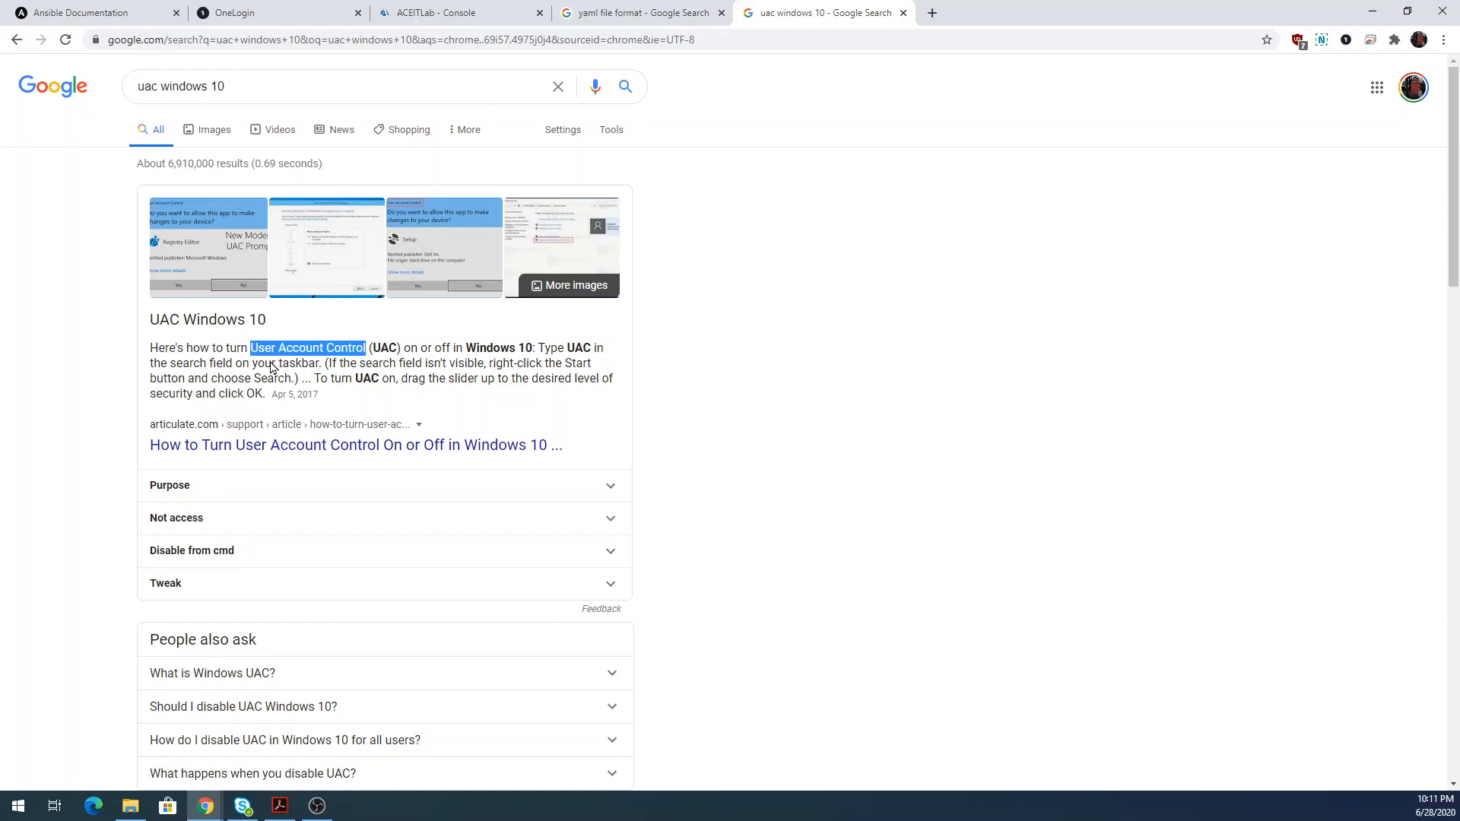
Launch the Windows Control Panel from the Start menu using 'con'.
{"action": "left_click", "coordinate": [16, 807]}
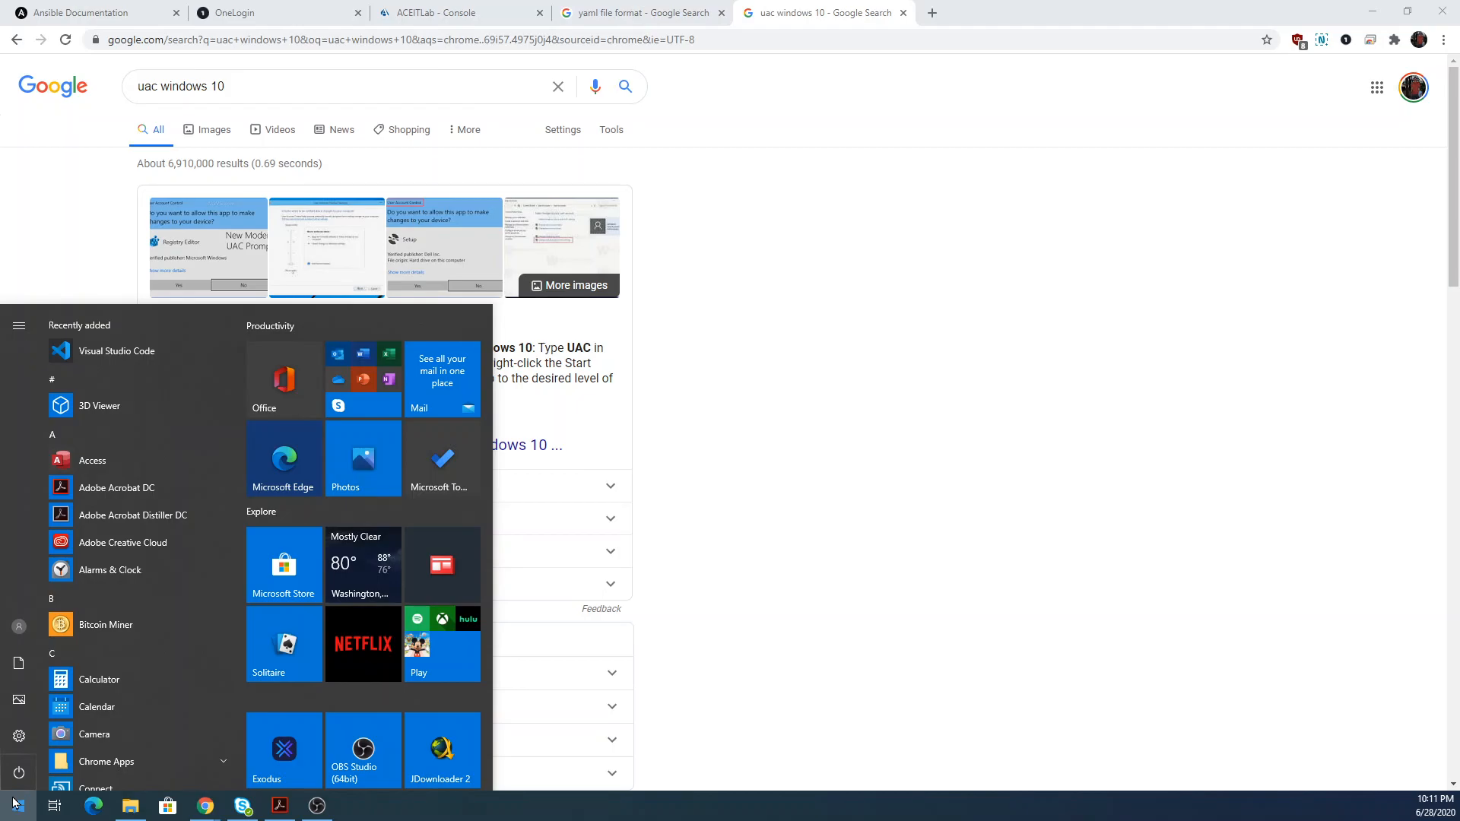
{"action": "type", "text": "con"}
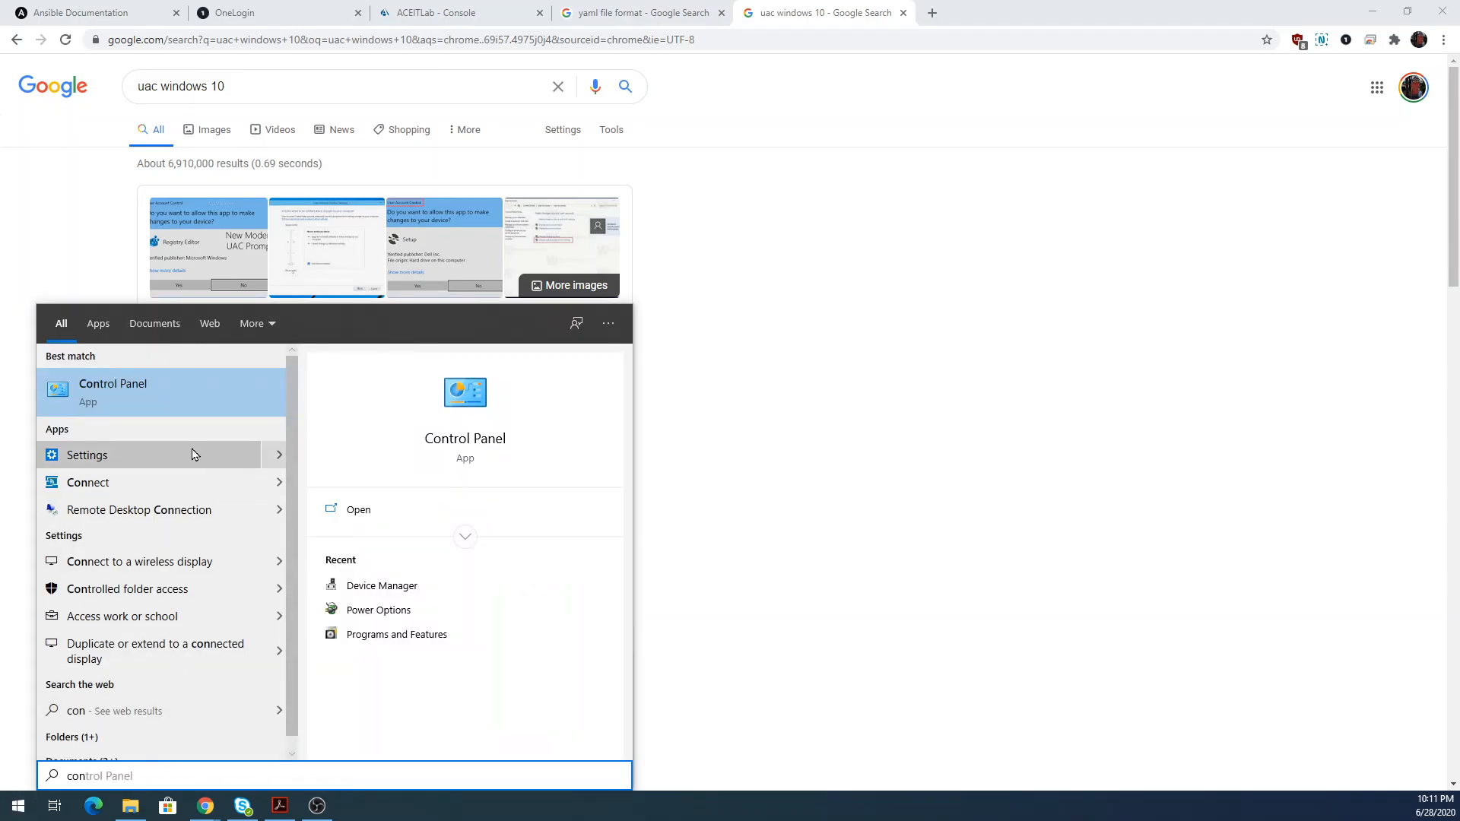
{"action": "left_click", "coordinate": [173, 396]}
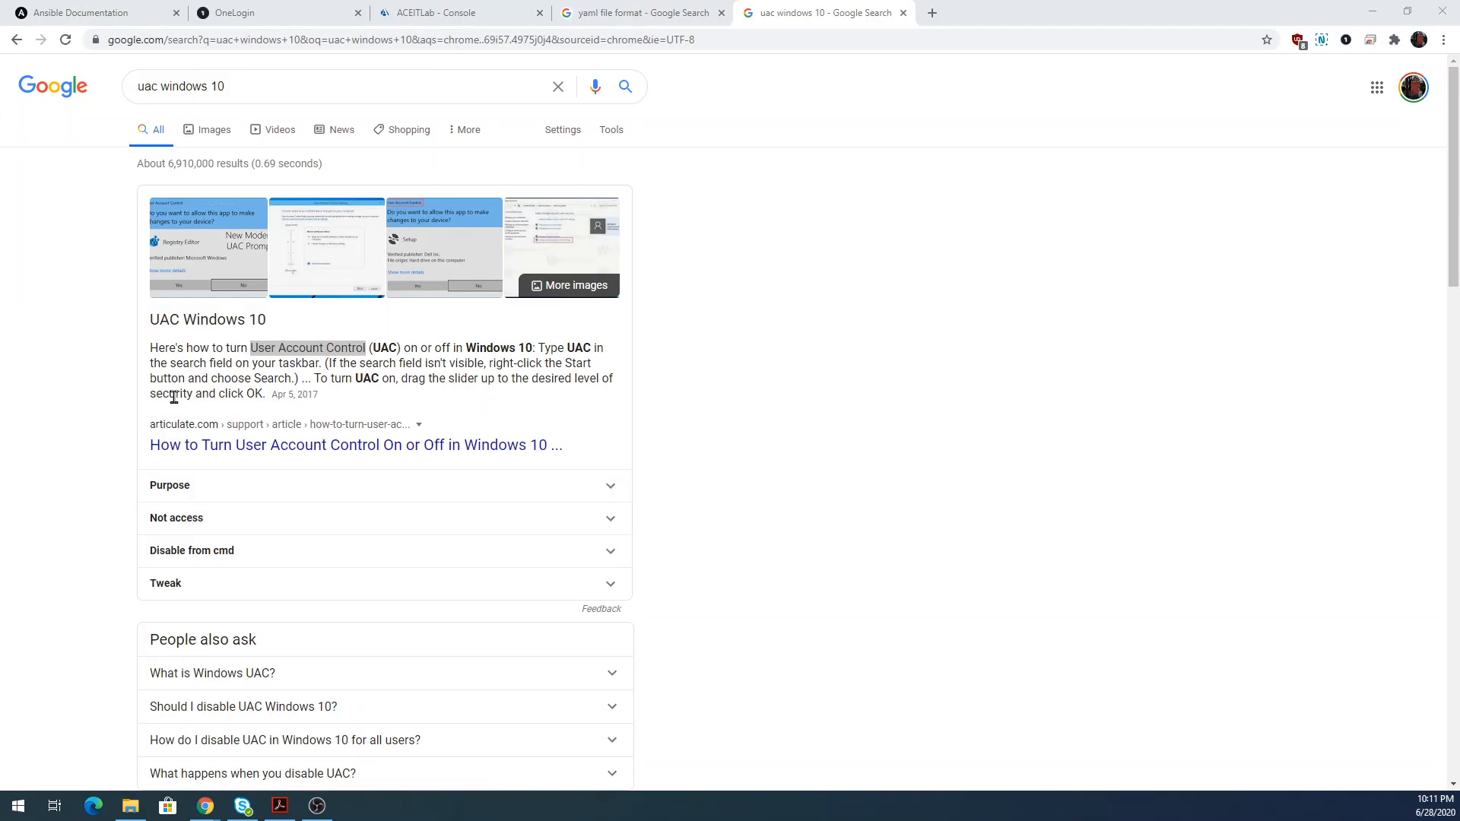
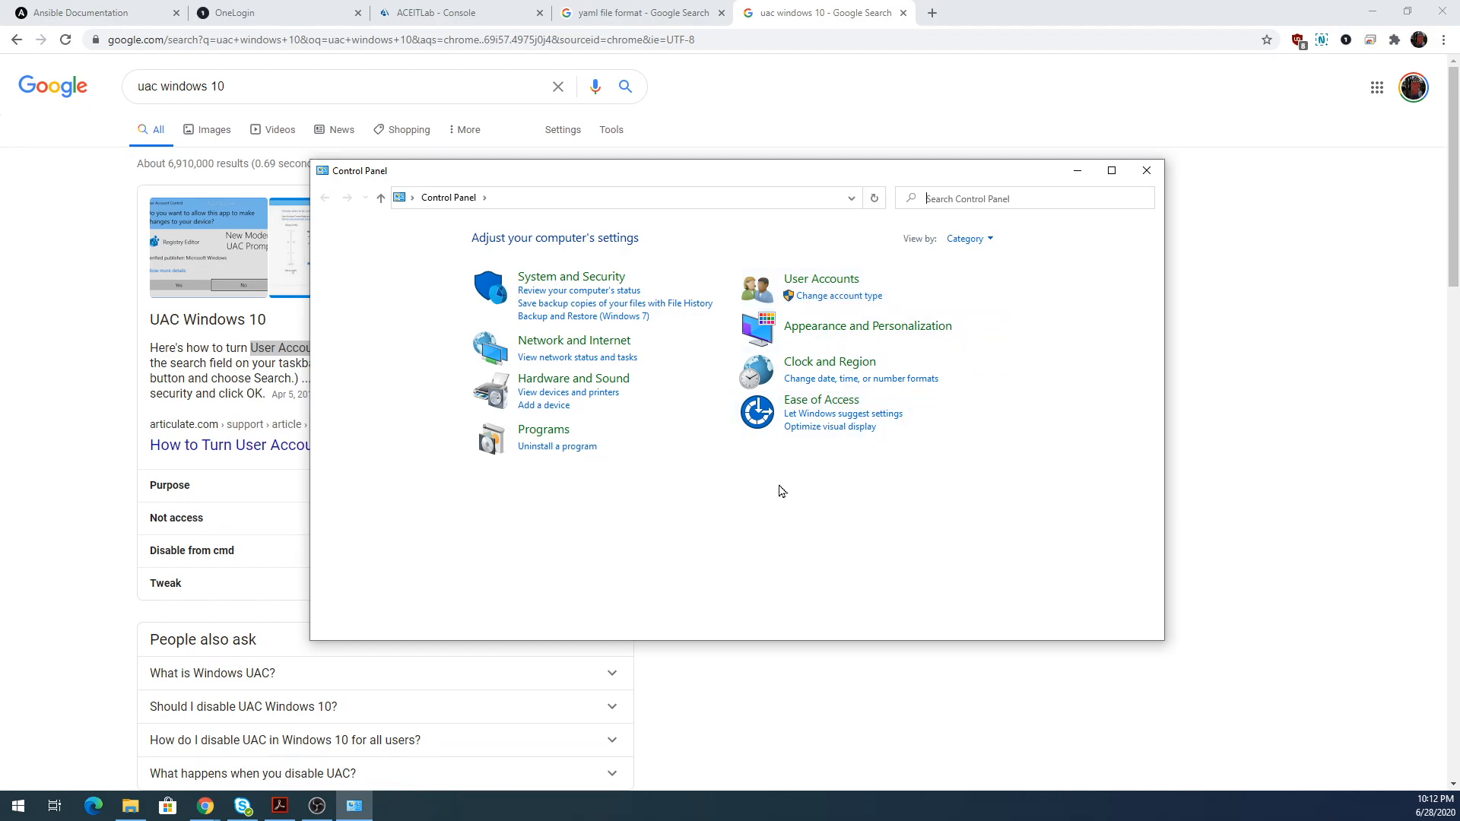
Close the Control Panel and return to the ACEITLab console tab showing VS Code.
{"action": "left_click", "coordinate": [1147, 171]}
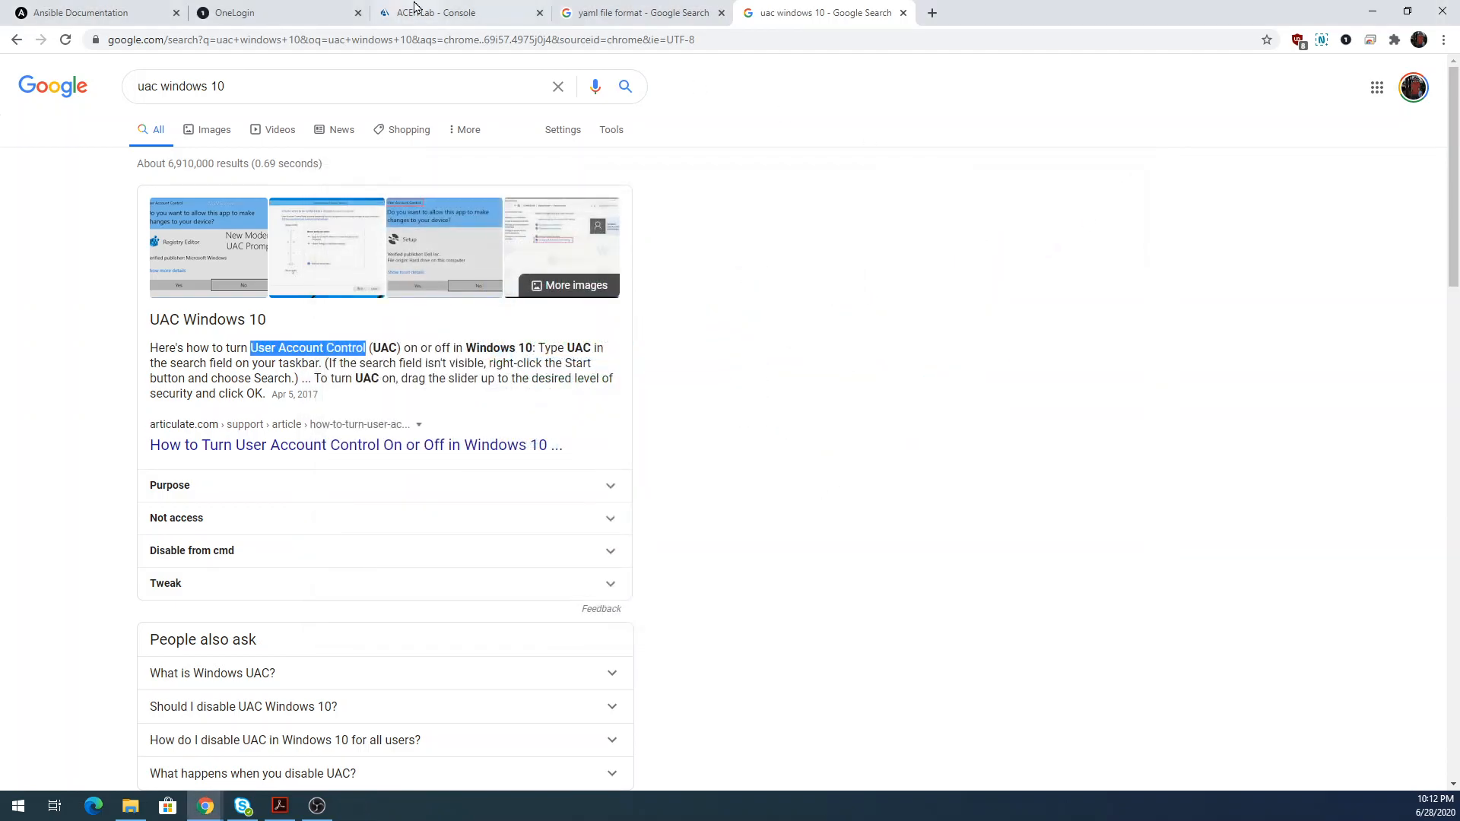
{"action": "left_click", "coordinate": [425, 13]}
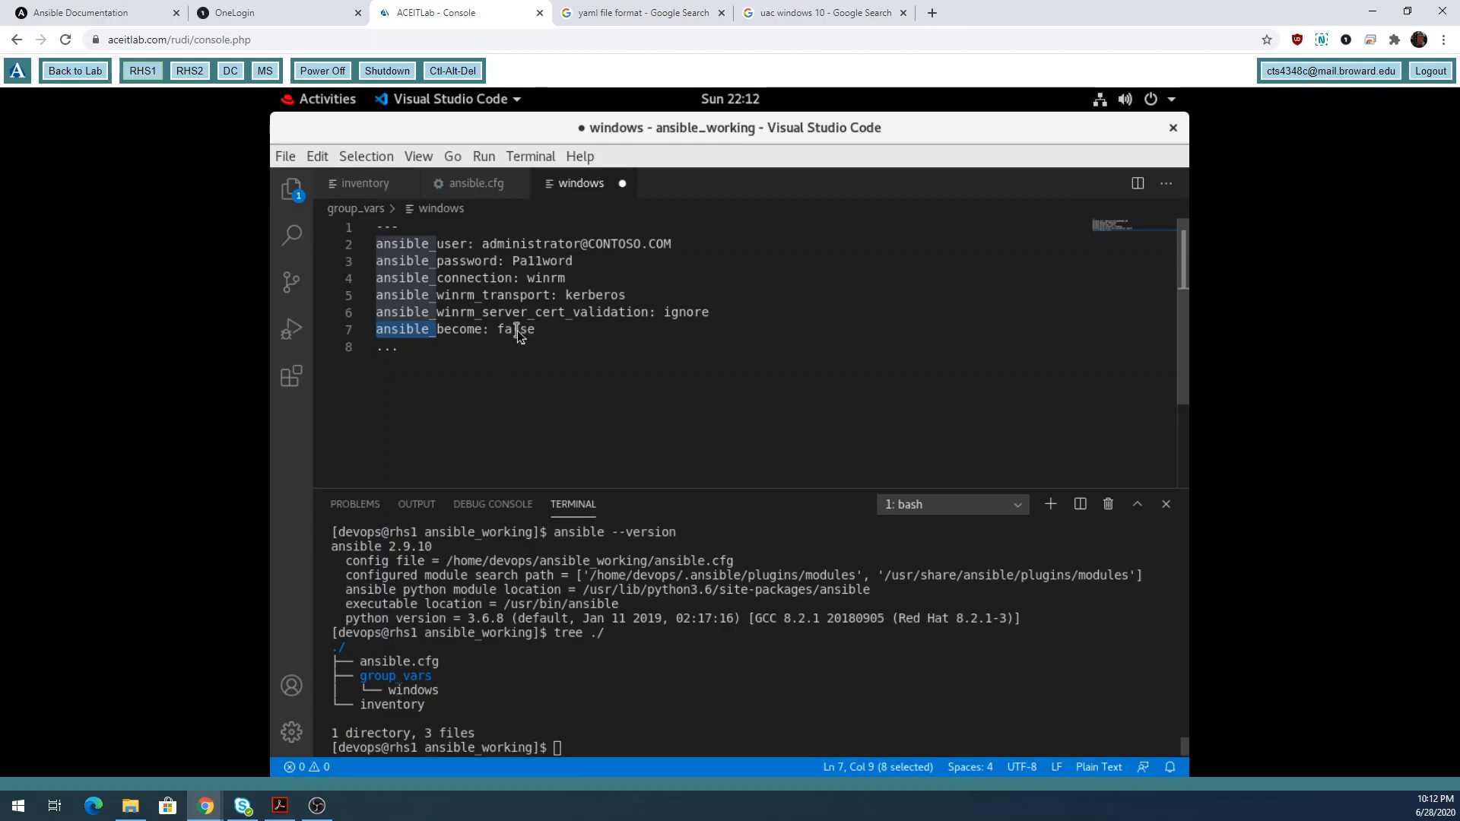
Save the group_vars/windows file and enter 'ansible -m win_ping windows' in the terminal.
{"action": "left_click_drag", "start_coordinate": [482, 244], "coordinate": [674, 259]}
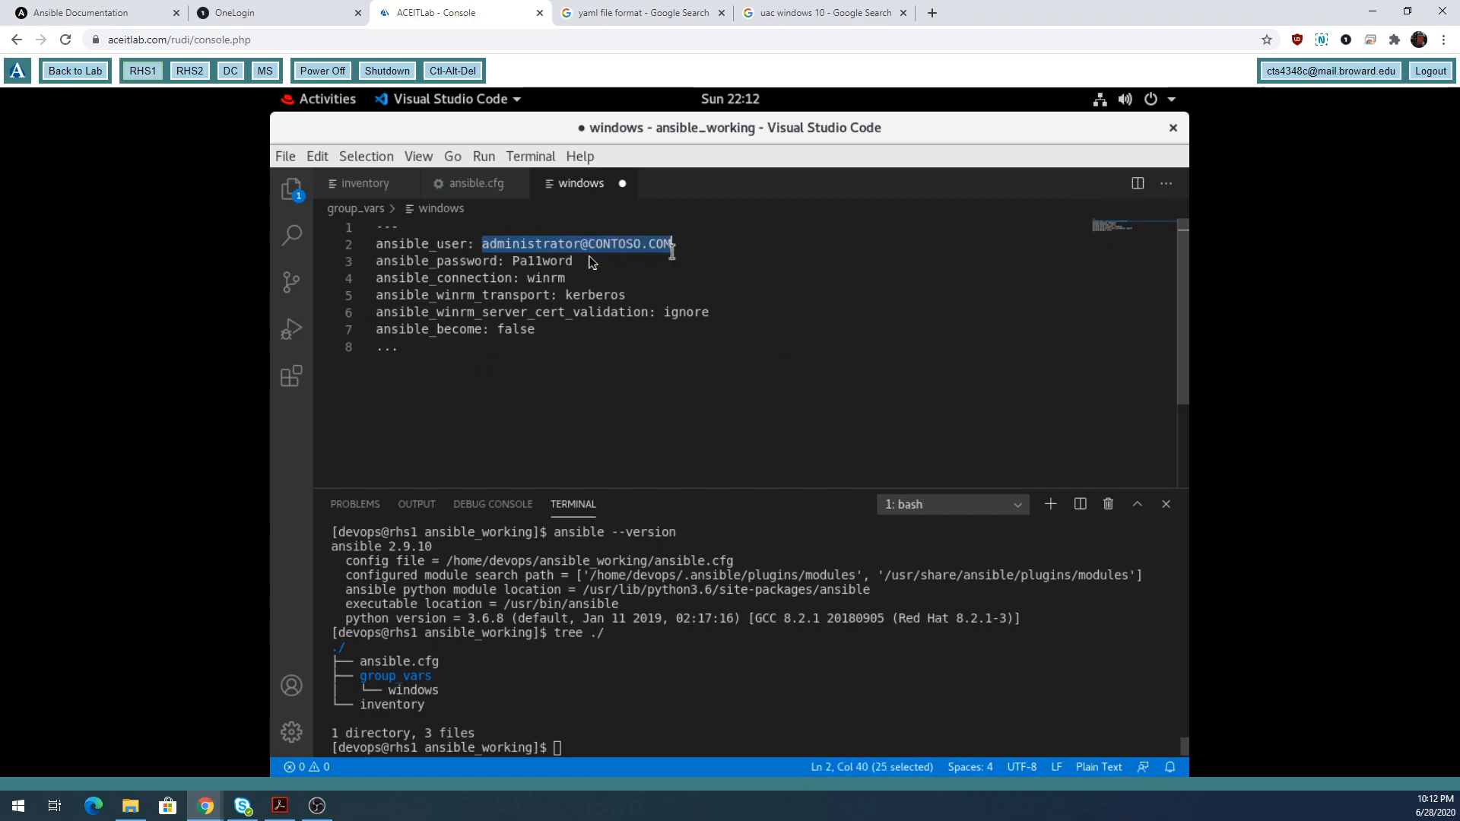
{"action": "left_click", "coordinate": [295, 161]}
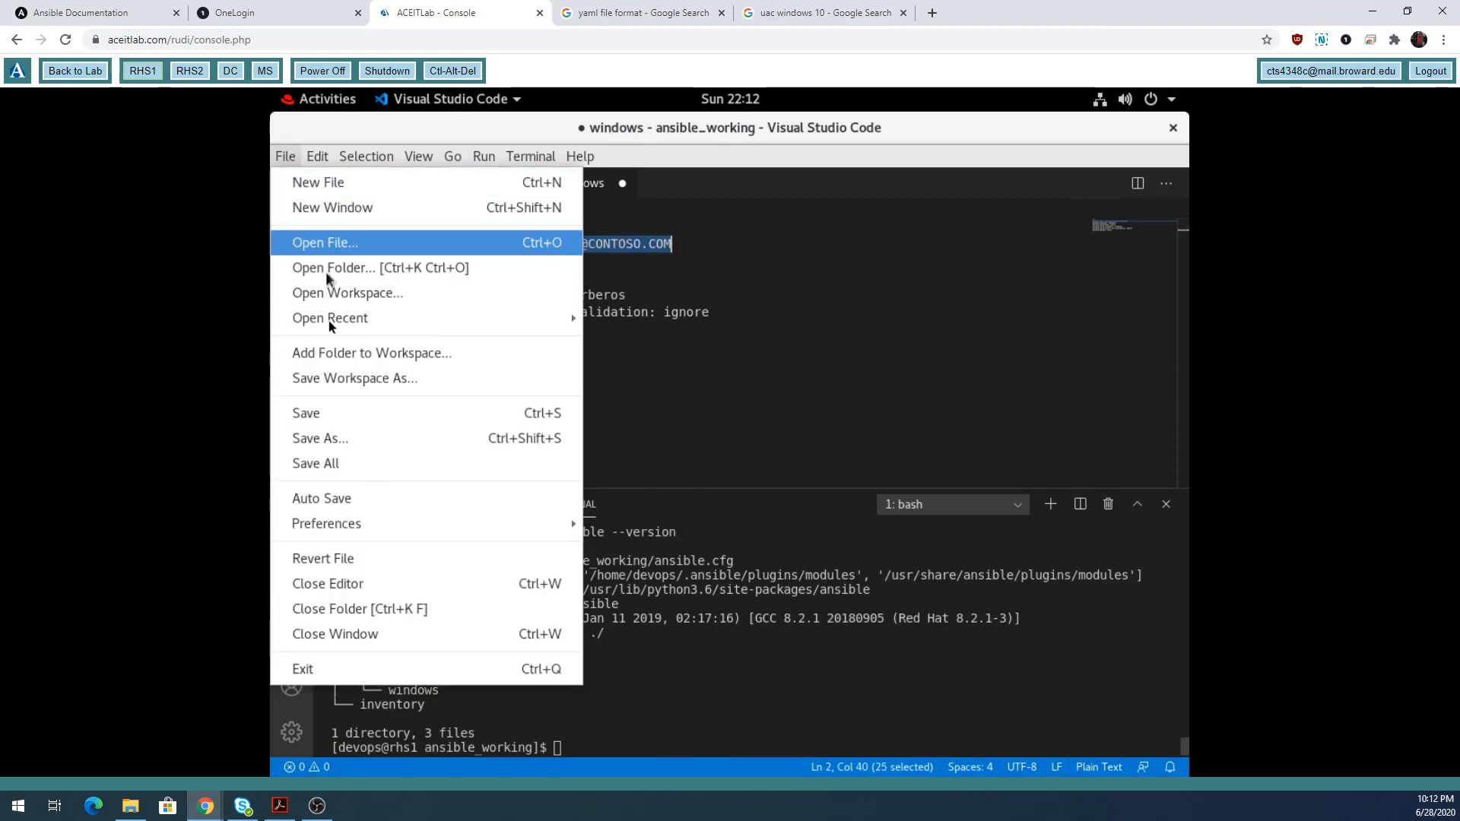
{"action": "left_click", "coordinate": [335, 419]}
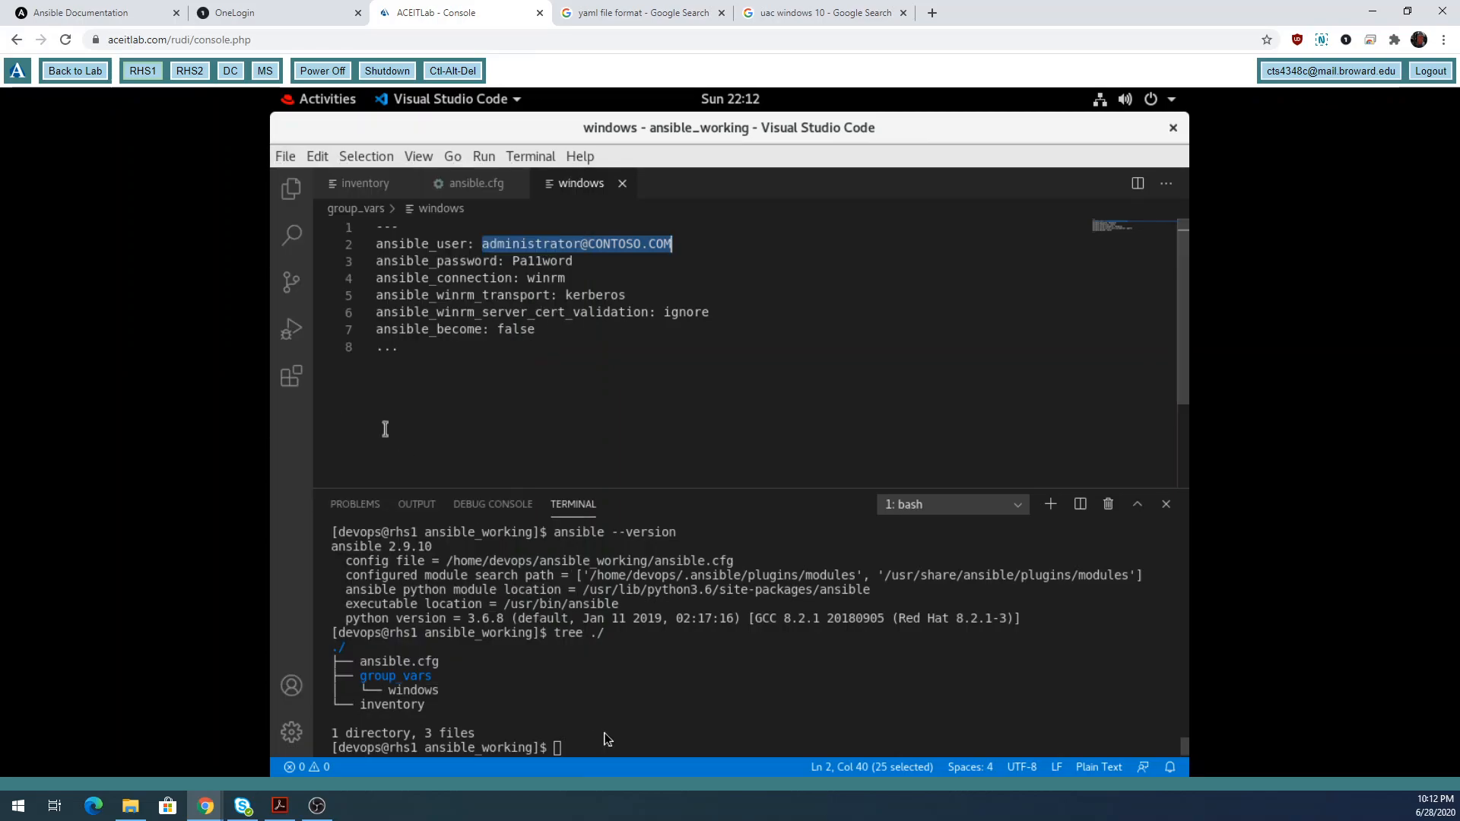
{"action": "type", "text": "ansible"}
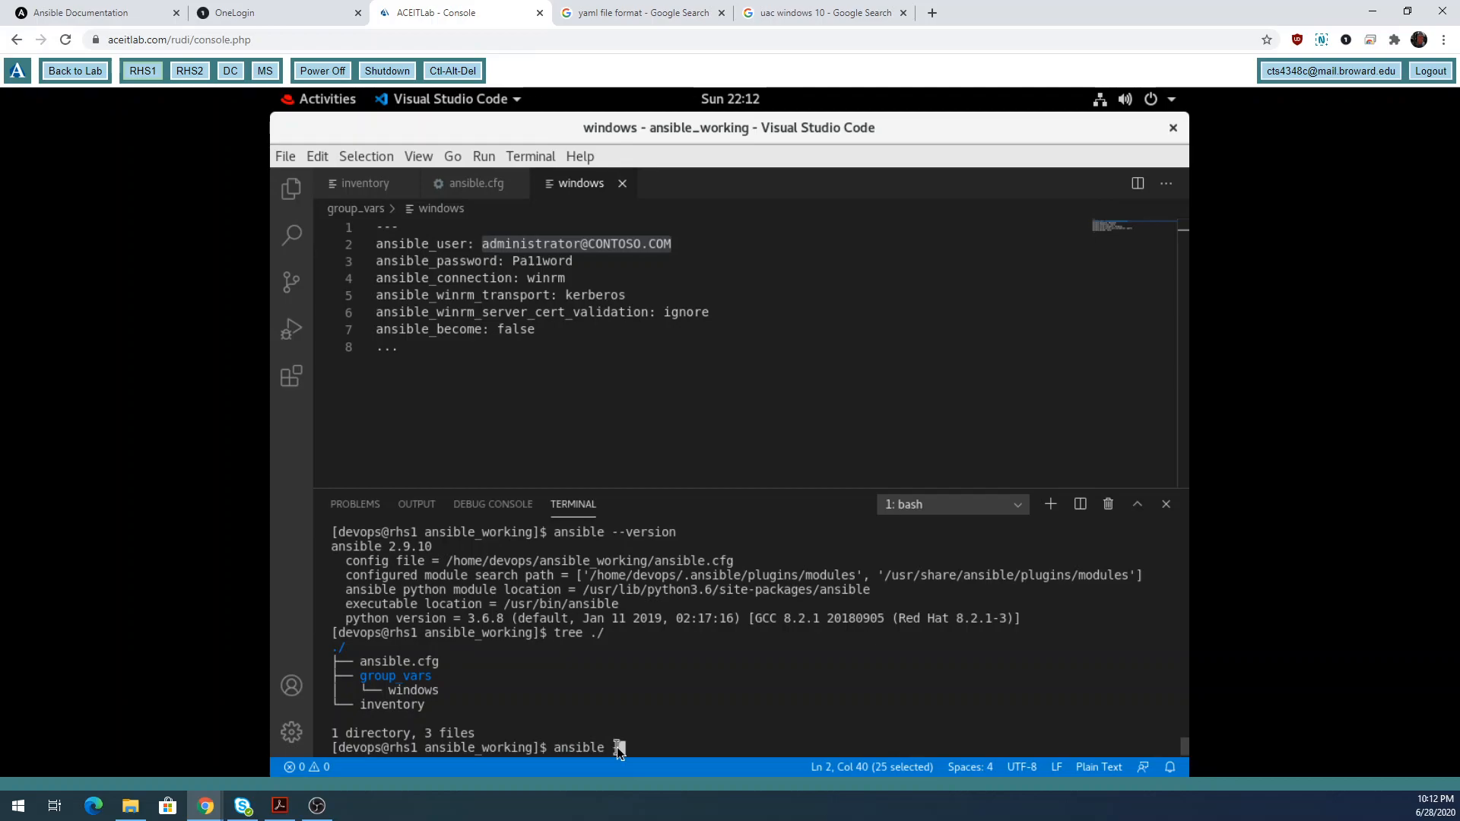
{"action": "type", "text": " -m win_ping"}
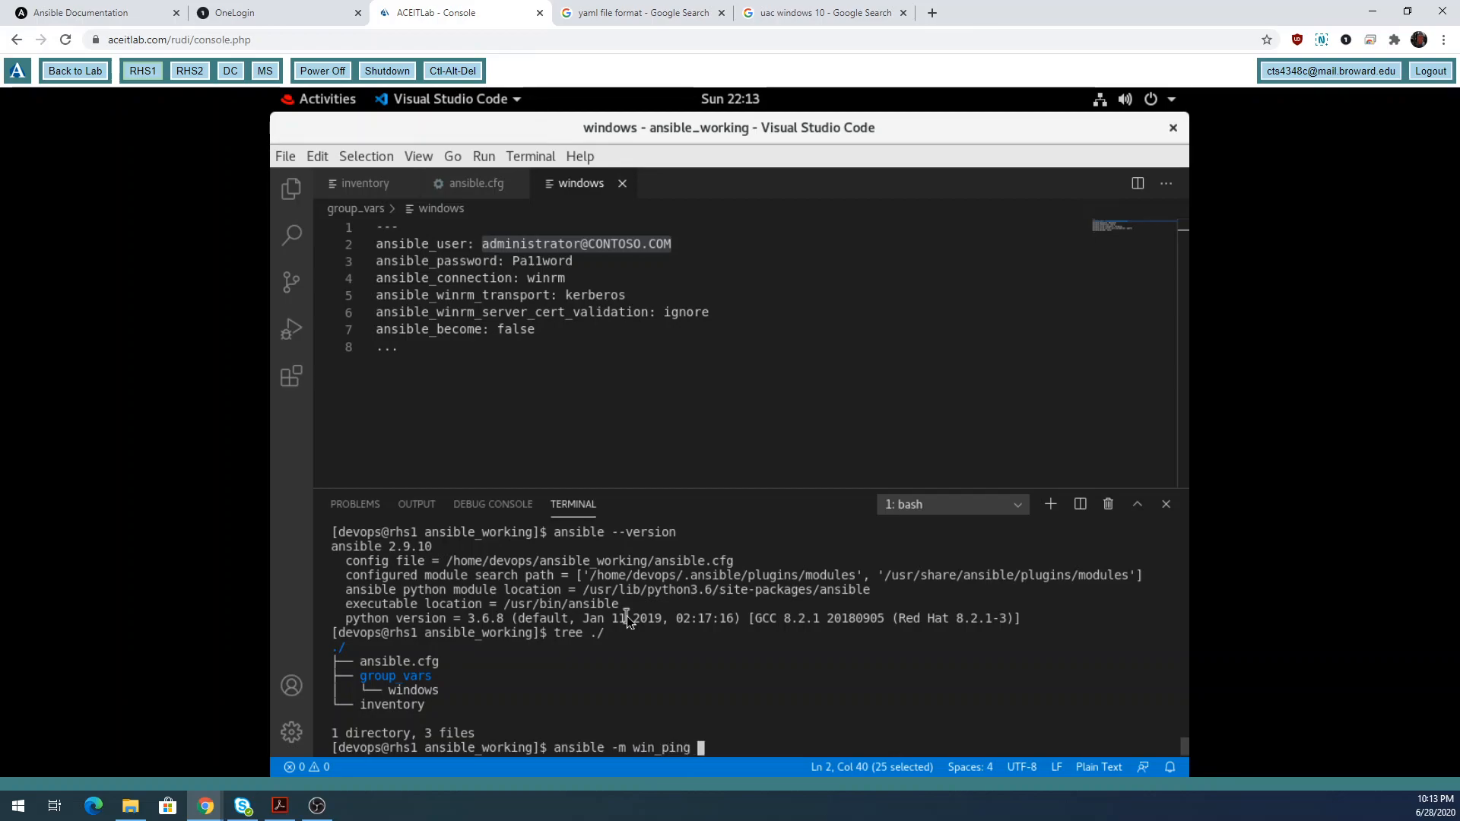
{"action": "type", "text": " windows"}
Run win_ping so both hosts return pong, then enter 'ansible -m win_whoami windows'.
{"action": "key", "text": "Return"}
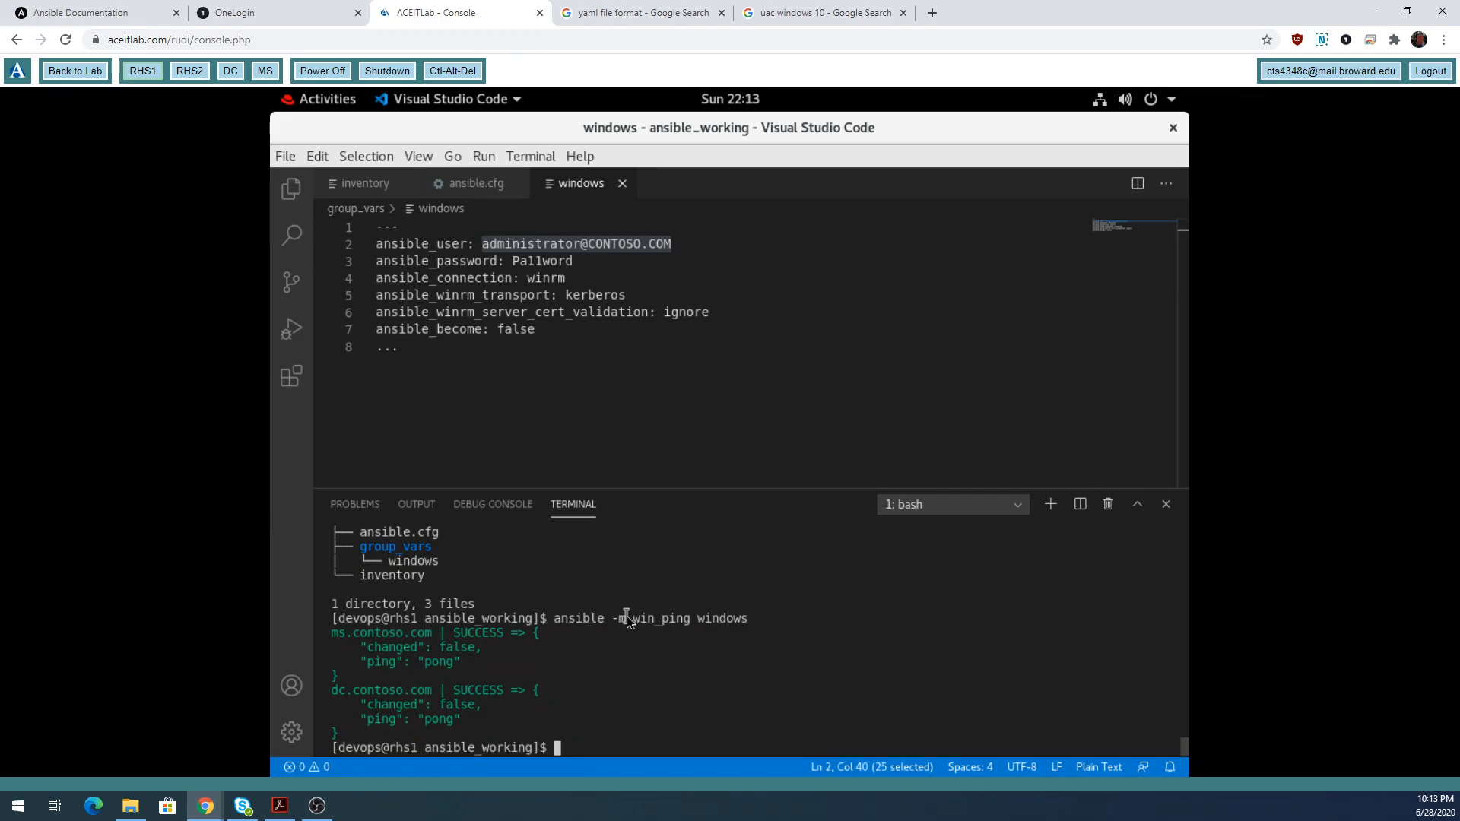
{"action": "type", "text": "ansible -m win_whoami windows"}
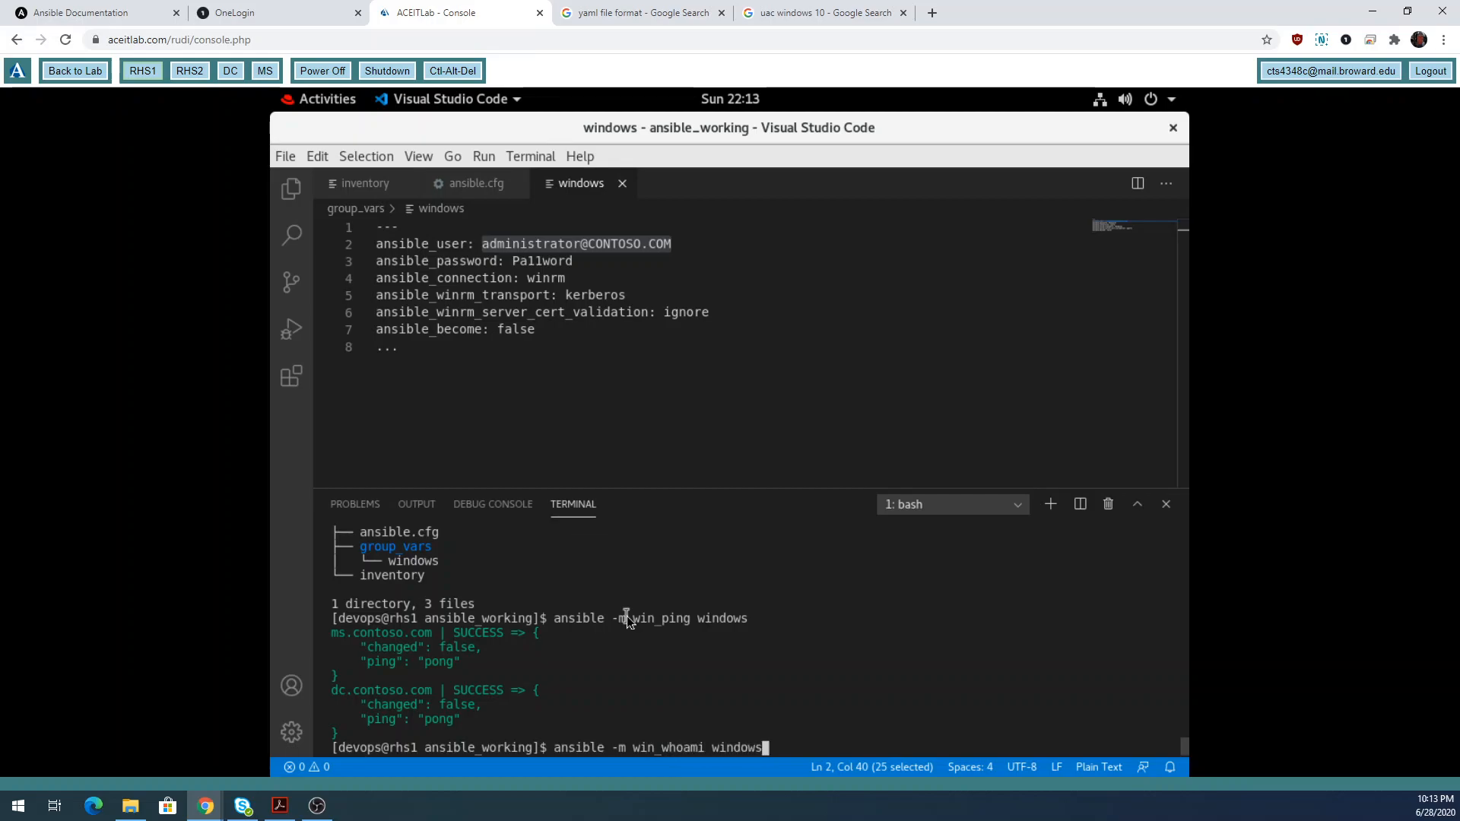
Run win_whoami against the windows group and refresh the remote console connection.
{"action": "key", "text": "Return"}
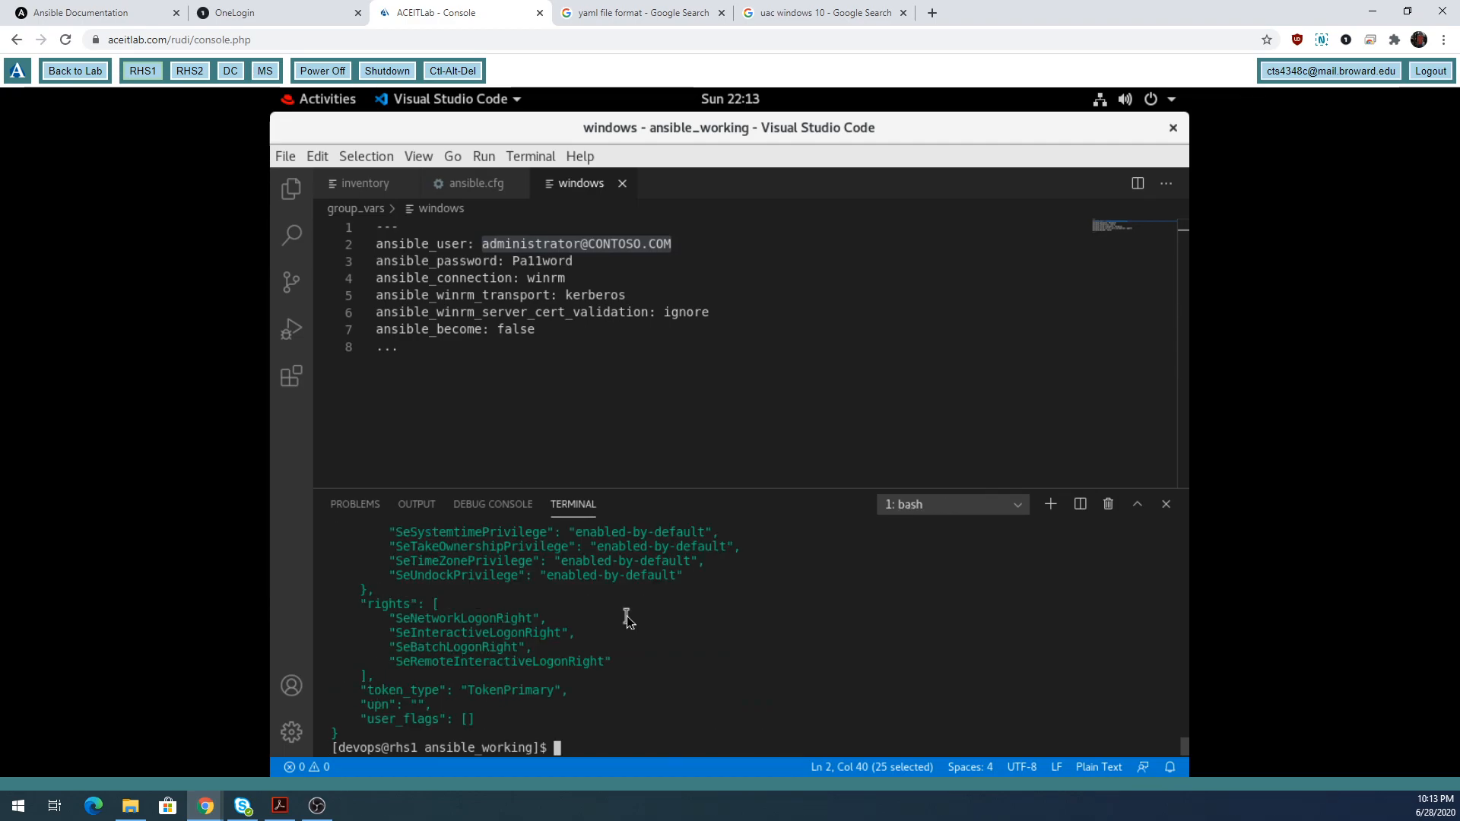
{"action": "scroll", "coordinate": [632, 706], "scroll_direction": "up", "scroll_amount": 5}
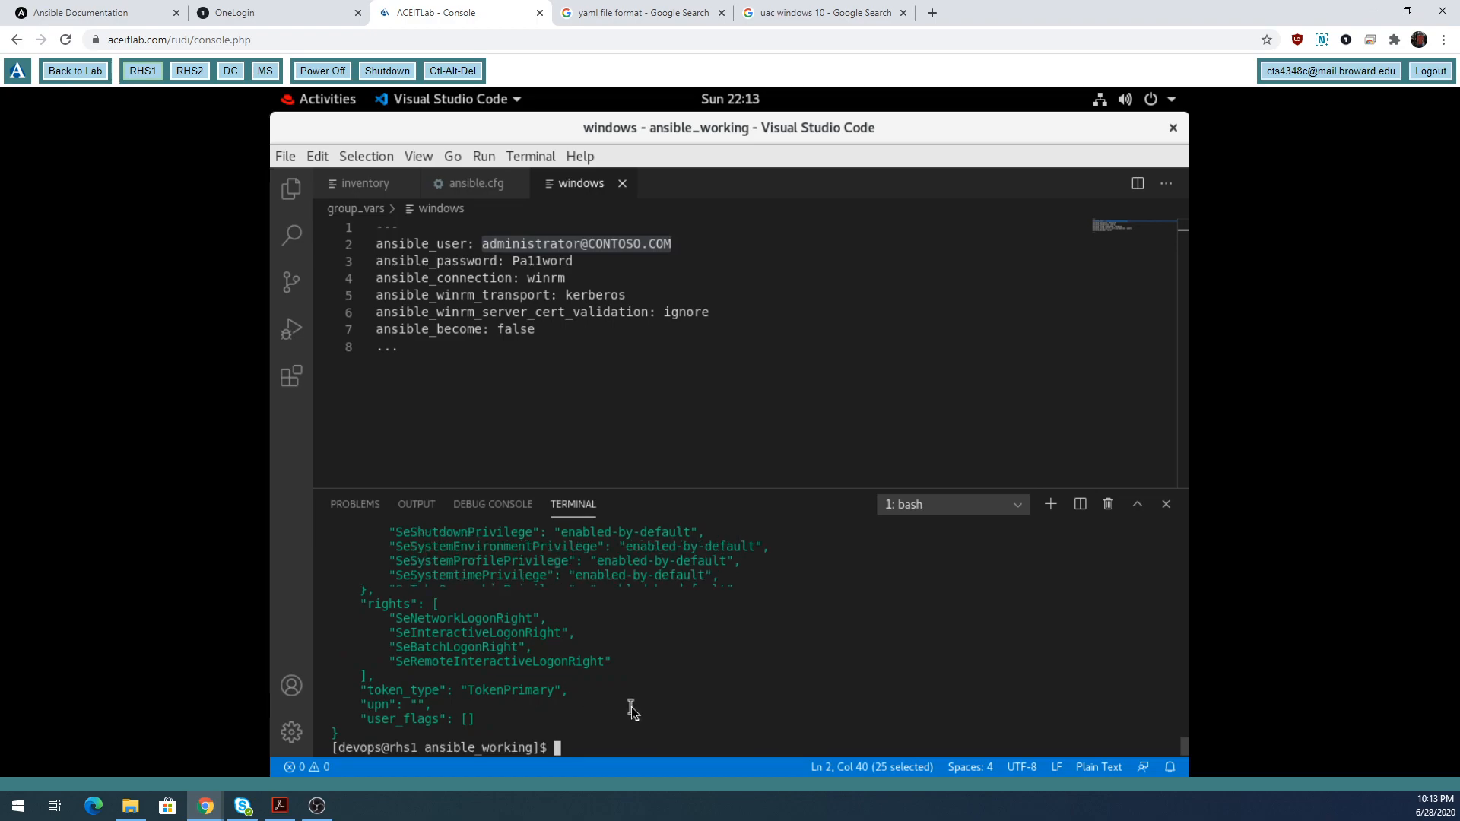
{"action": "scroll", "coordinate": [631, 706], "scroll_direction": "up", "scroll_amount": 6}
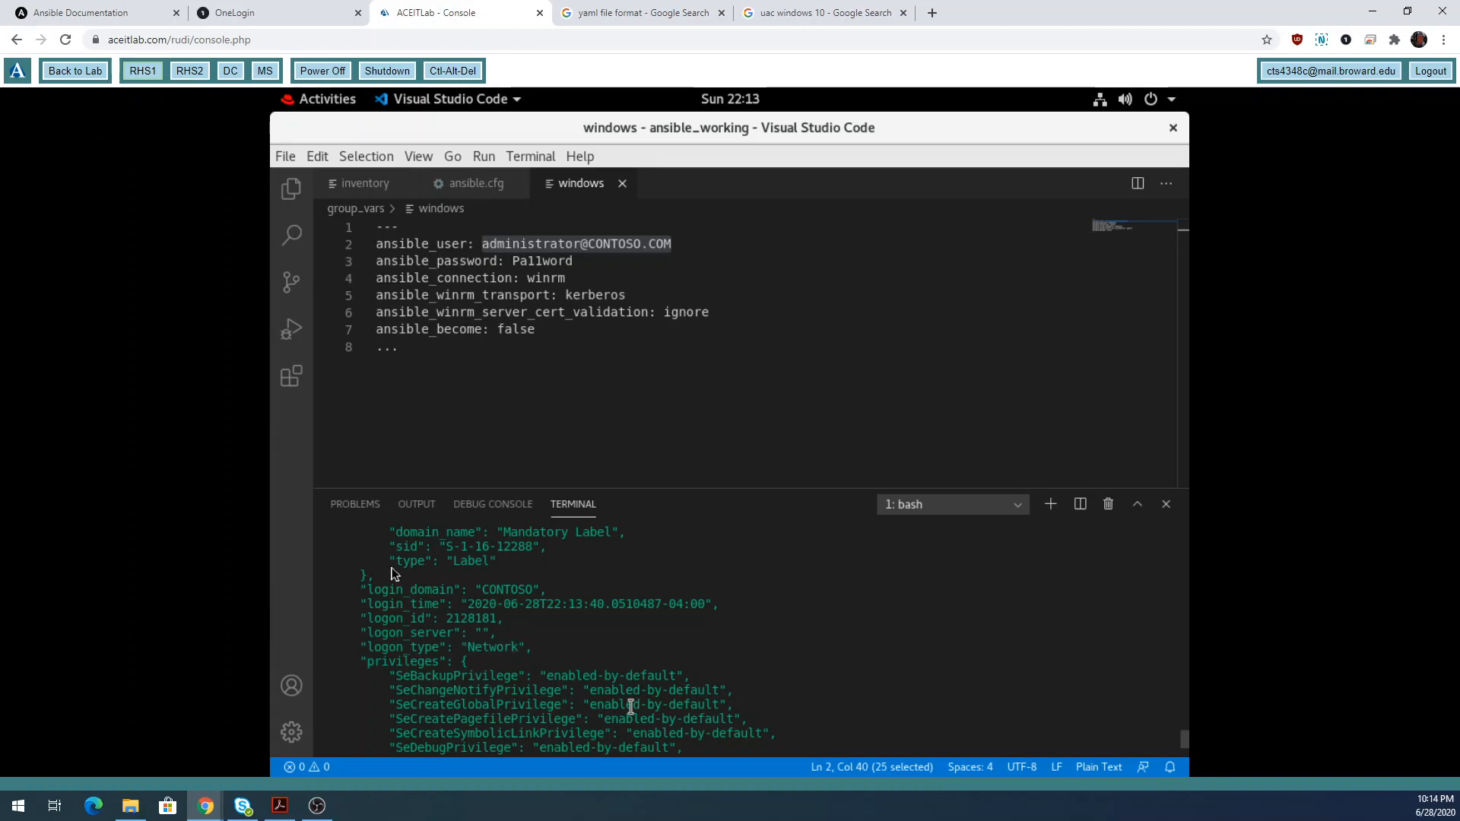
{"action": "left_click", "coordinate": [185, 72]}
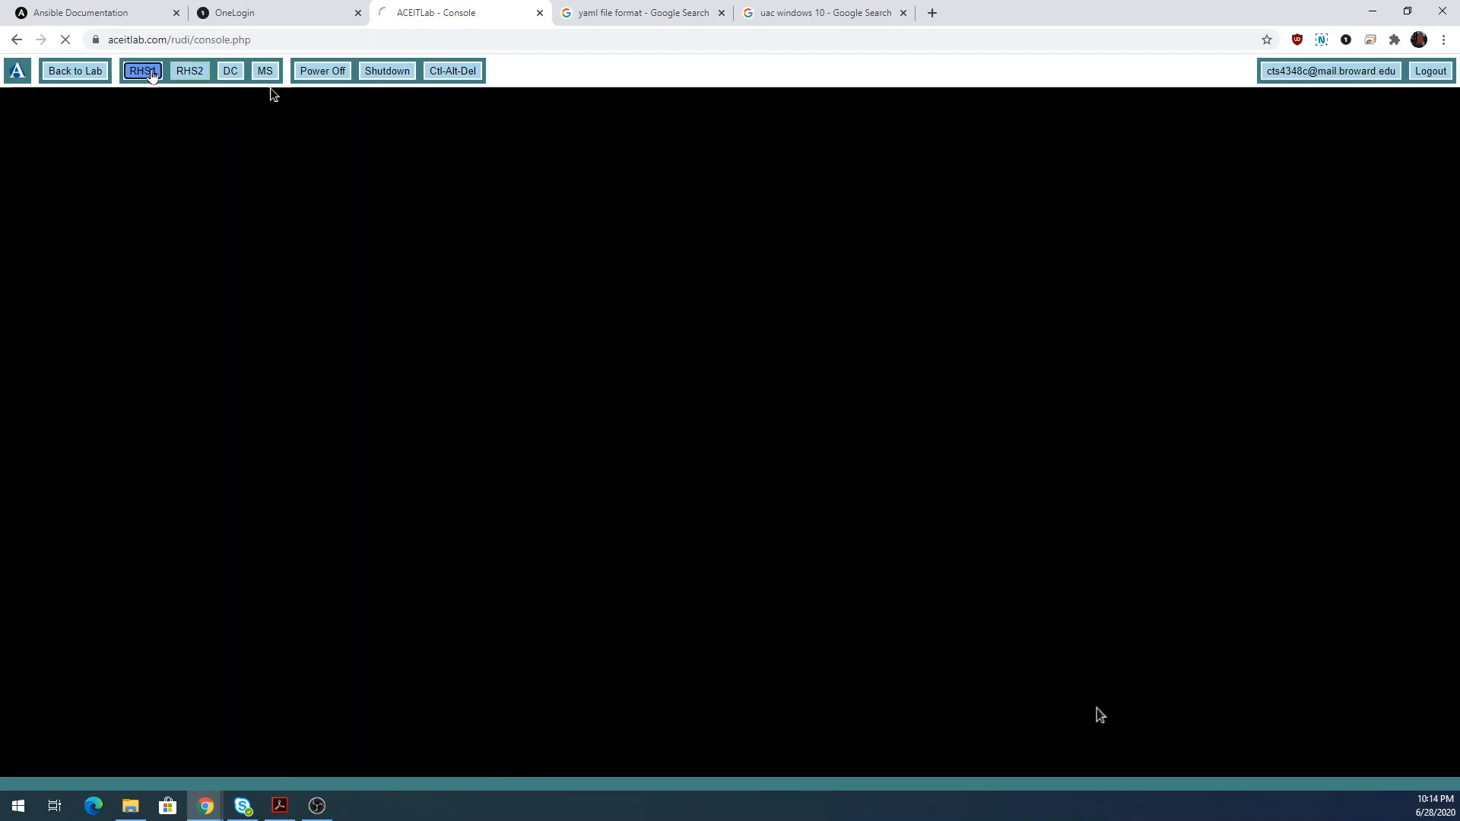
Scroll through the win_whoami output reviewing each host's account, groups and privileges.
{"action": "scroll", "coordinate": [751, 666], "scroll_direction": "up", "scroll_amount": 5}
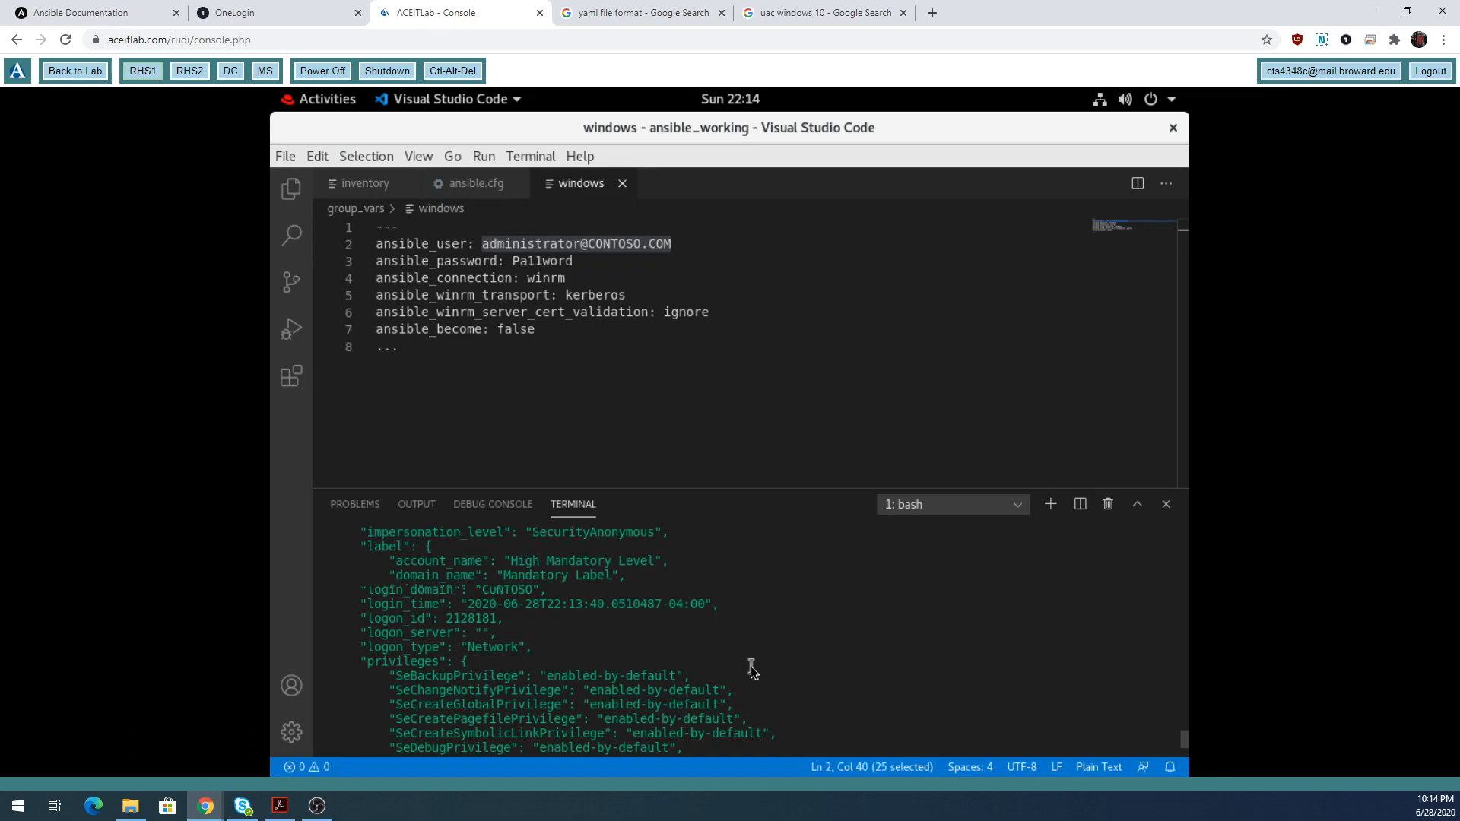
{"action": "scroll", "coordinate": [726, 660], "scroll_direction": "up", "scroll_amount": 5}
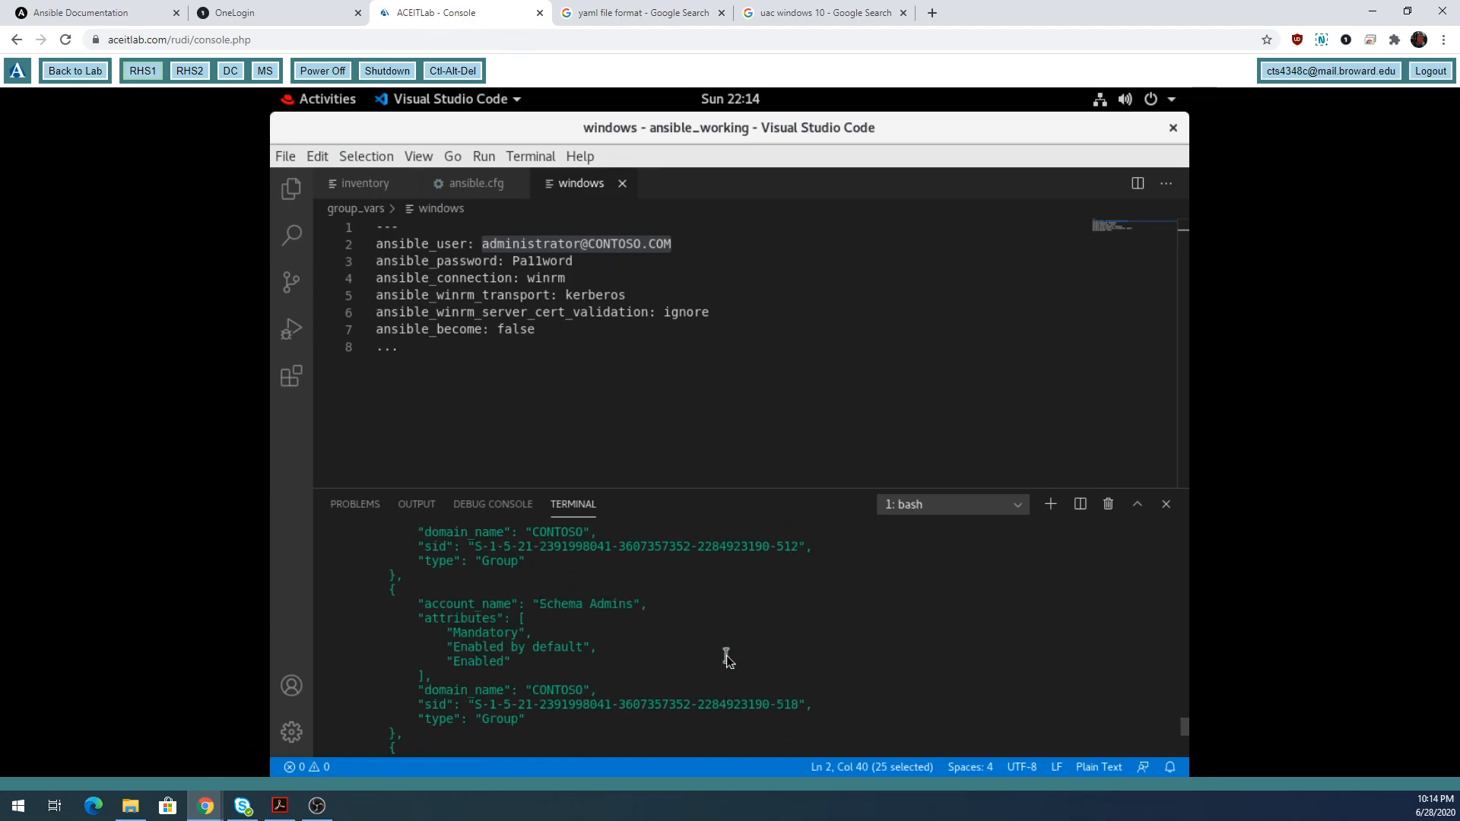
{"action": "scroll", "coordinate": [727, 661], "scroll_direction": "up", "scroll_amount": 8}
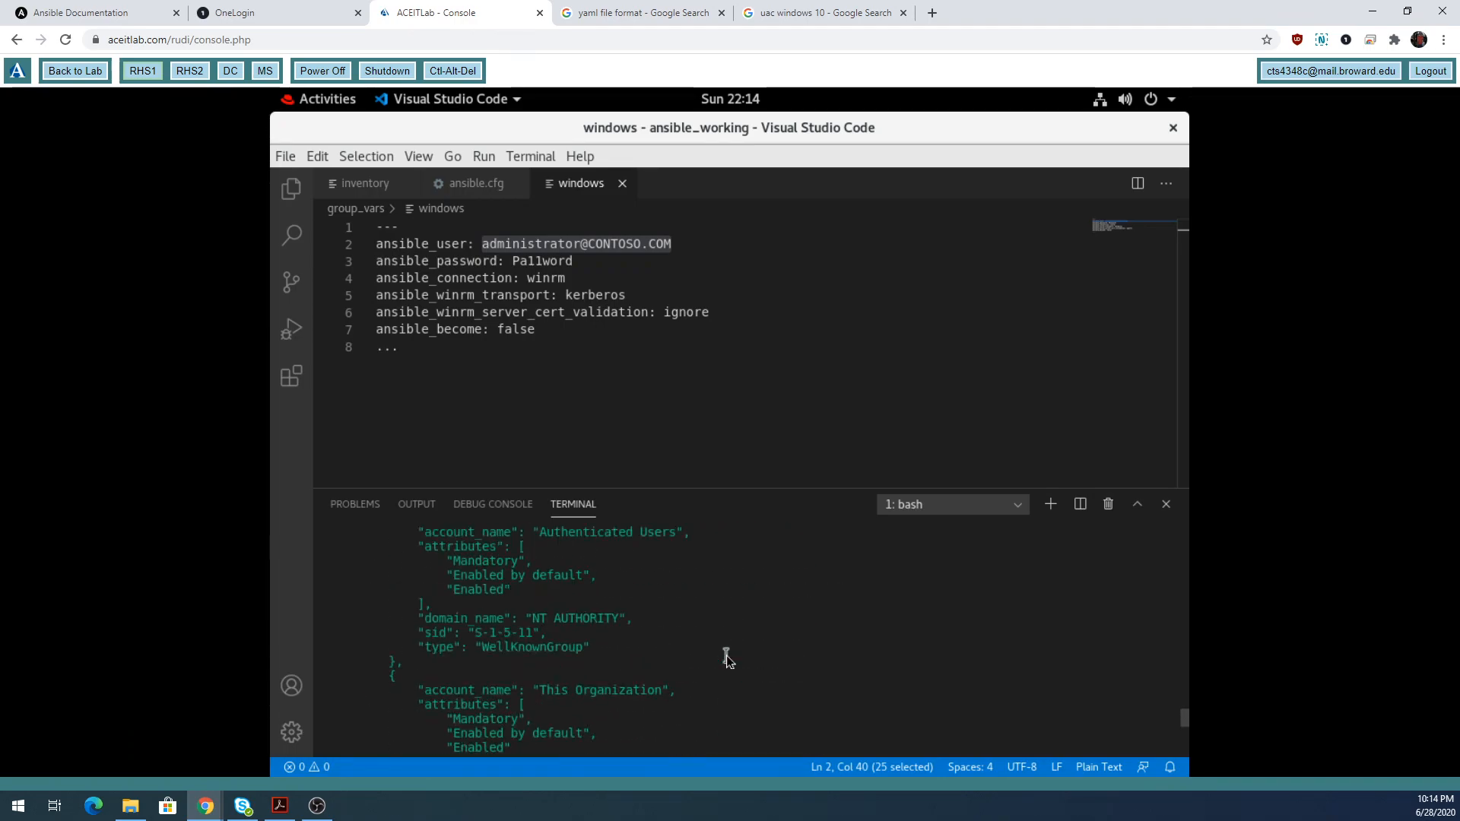
{"action": "scroll", "coordinate": [727, 658], "scroll_direction": "up", "scroll_amount": 5}
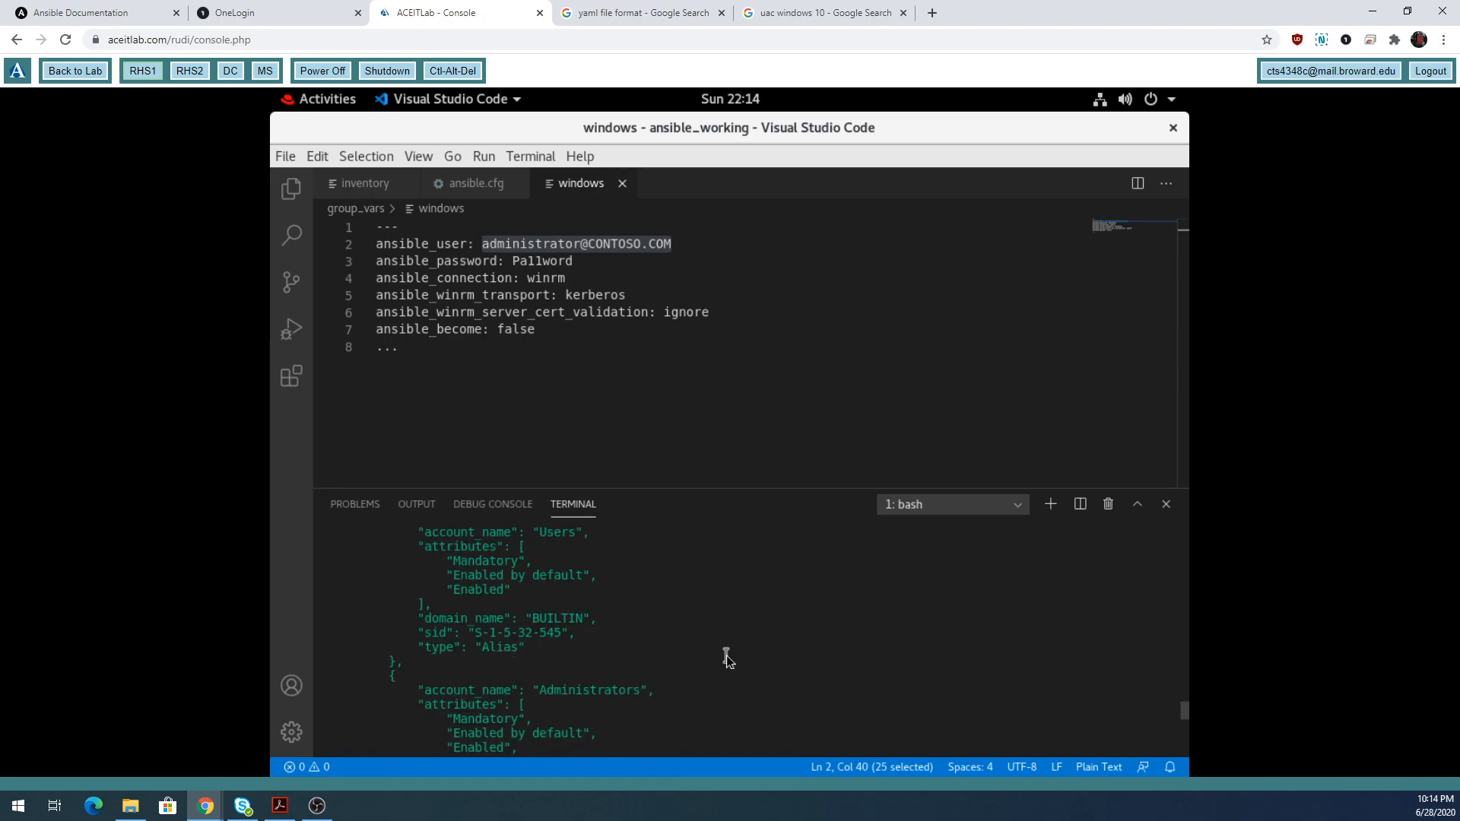
{"action": "scroll", "coordinate": [727, 656], "scroll_direction": "up", "scroll_amount": 10}
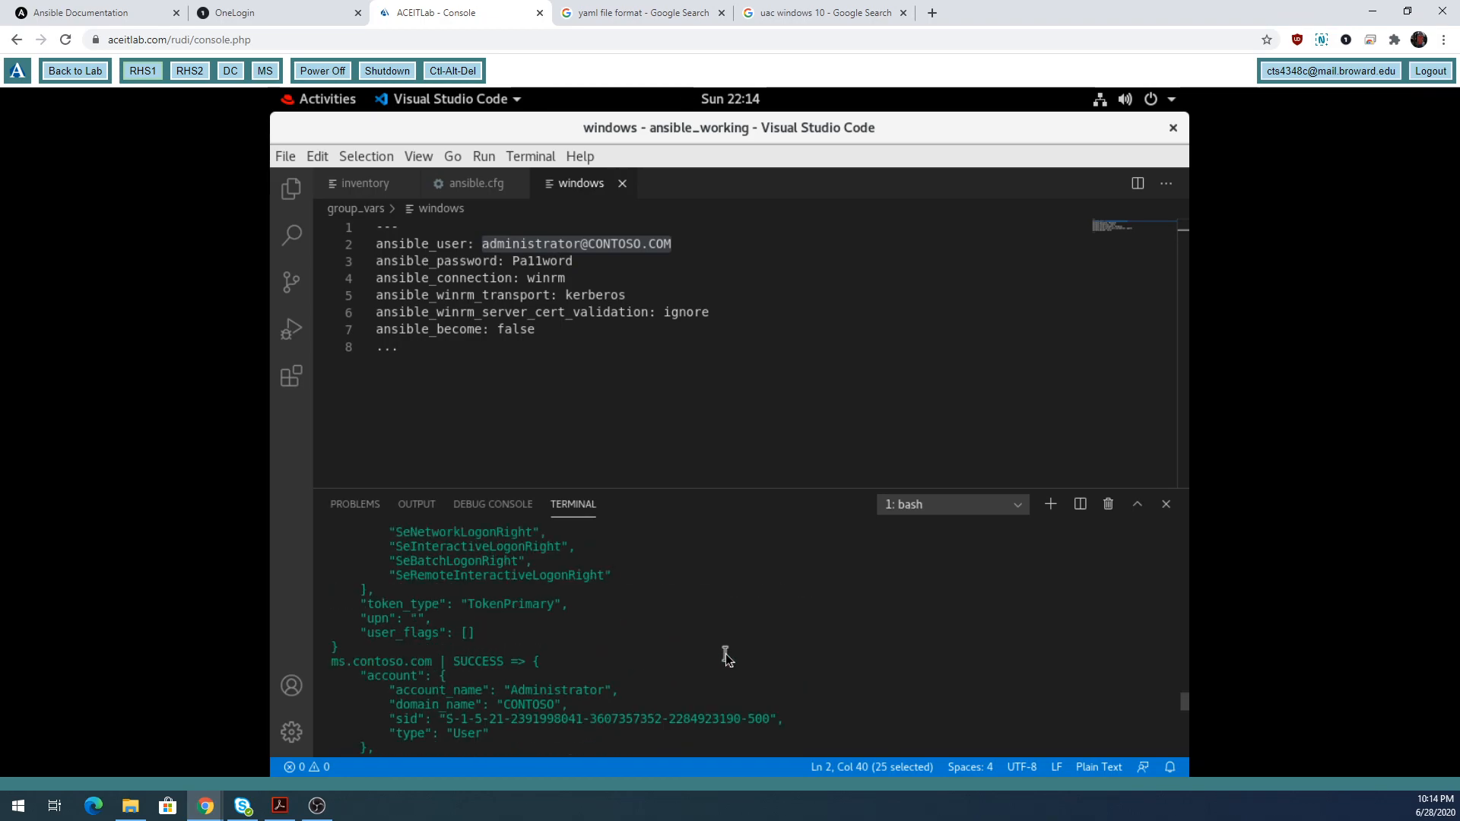
{"action": "scroll", "coordinate": [726, 655], "scroll_direction": "down", "scroll_amount": 5}
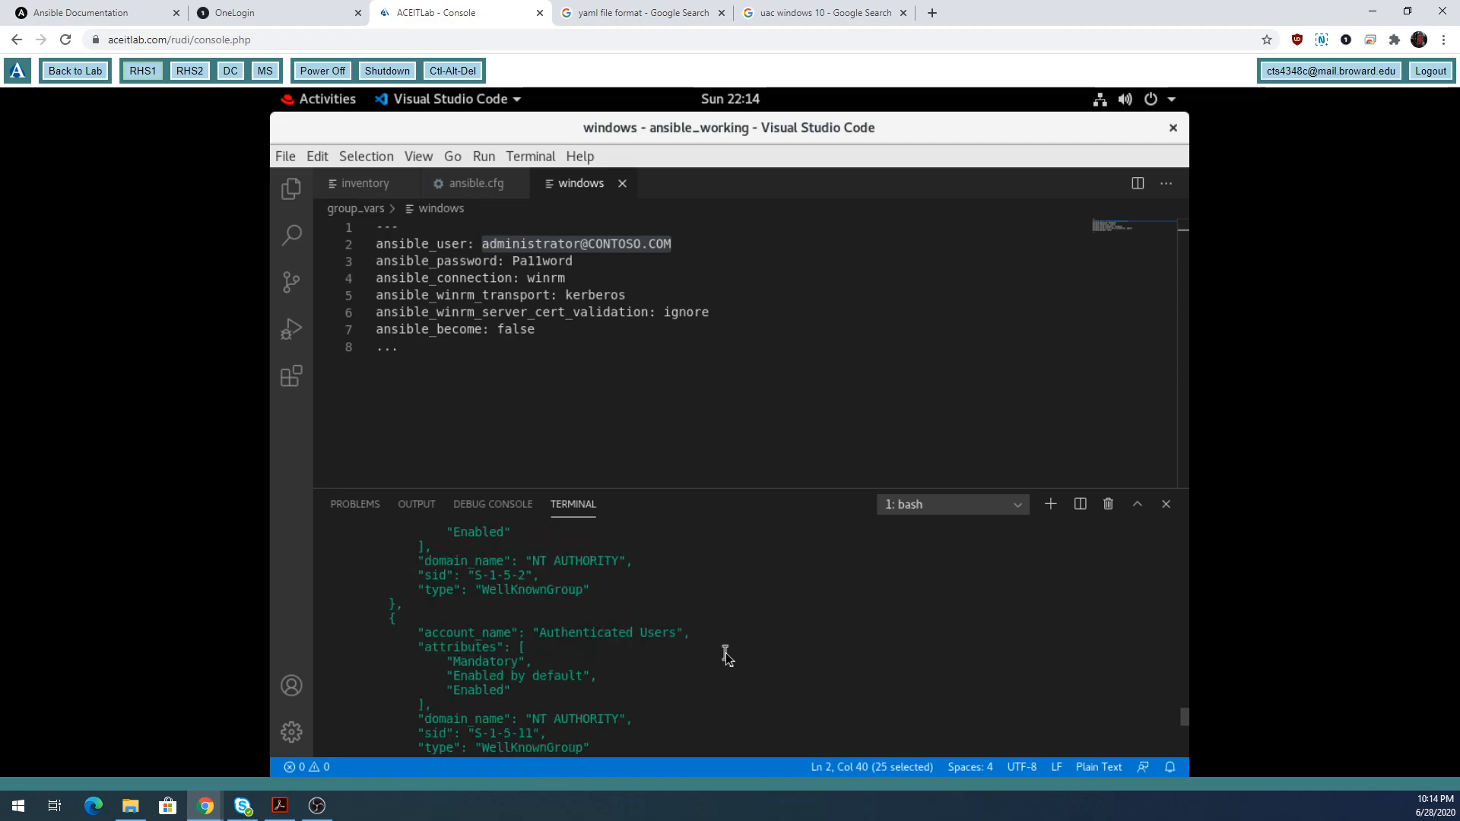
{"action": "scroll", "coordinate": [726, 655], "scroll_direction": "down", "scroll_amount": 10}
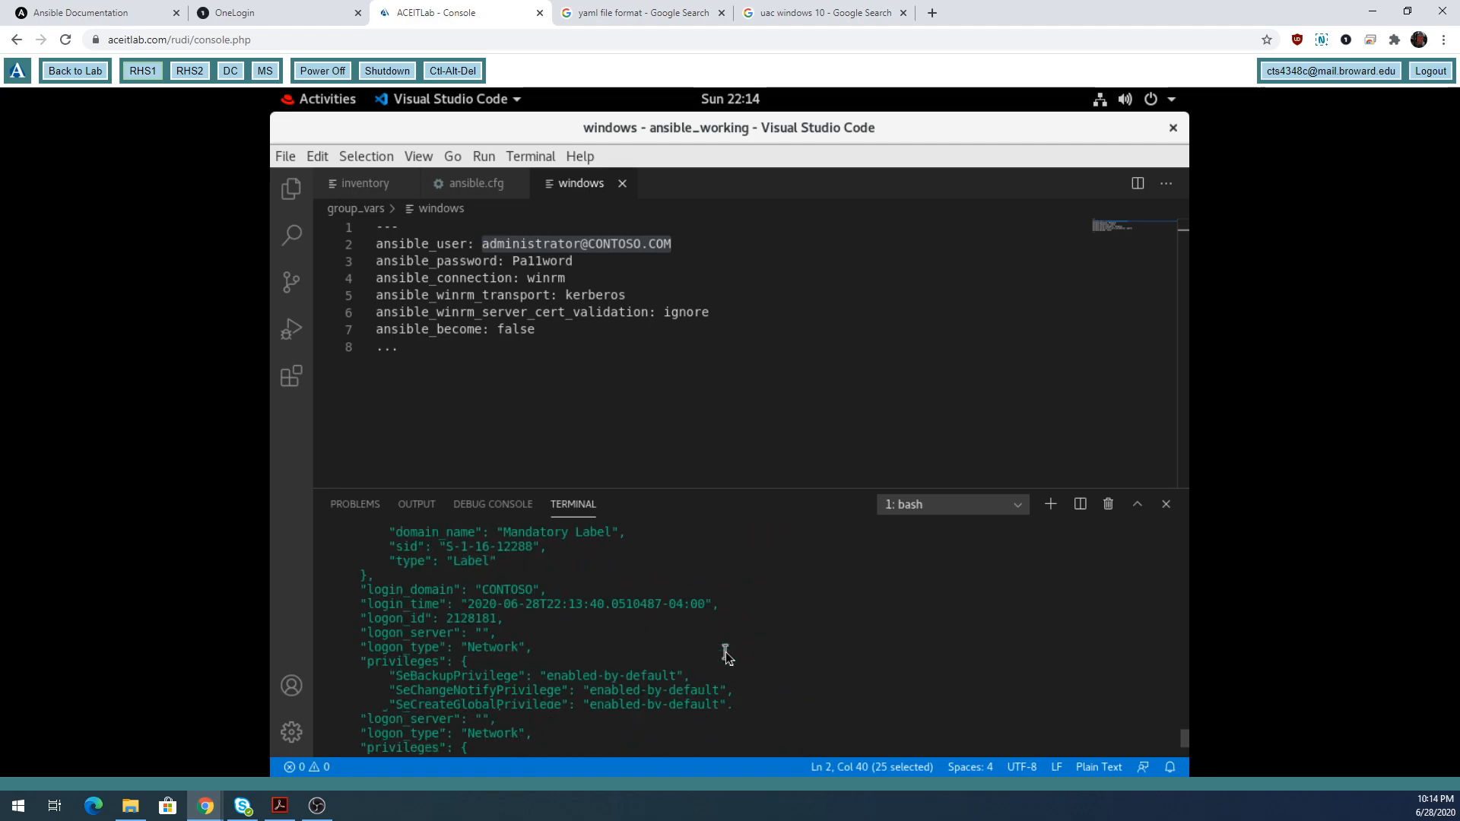
{"action": "scroll", "coordinate": [725, 656], "scroll_direction": "down", "scroll_amount": 5}
{"action": "scroll", "coordinate": [725, 656], "scroll_direction": "up", "scroll_amount": 1}
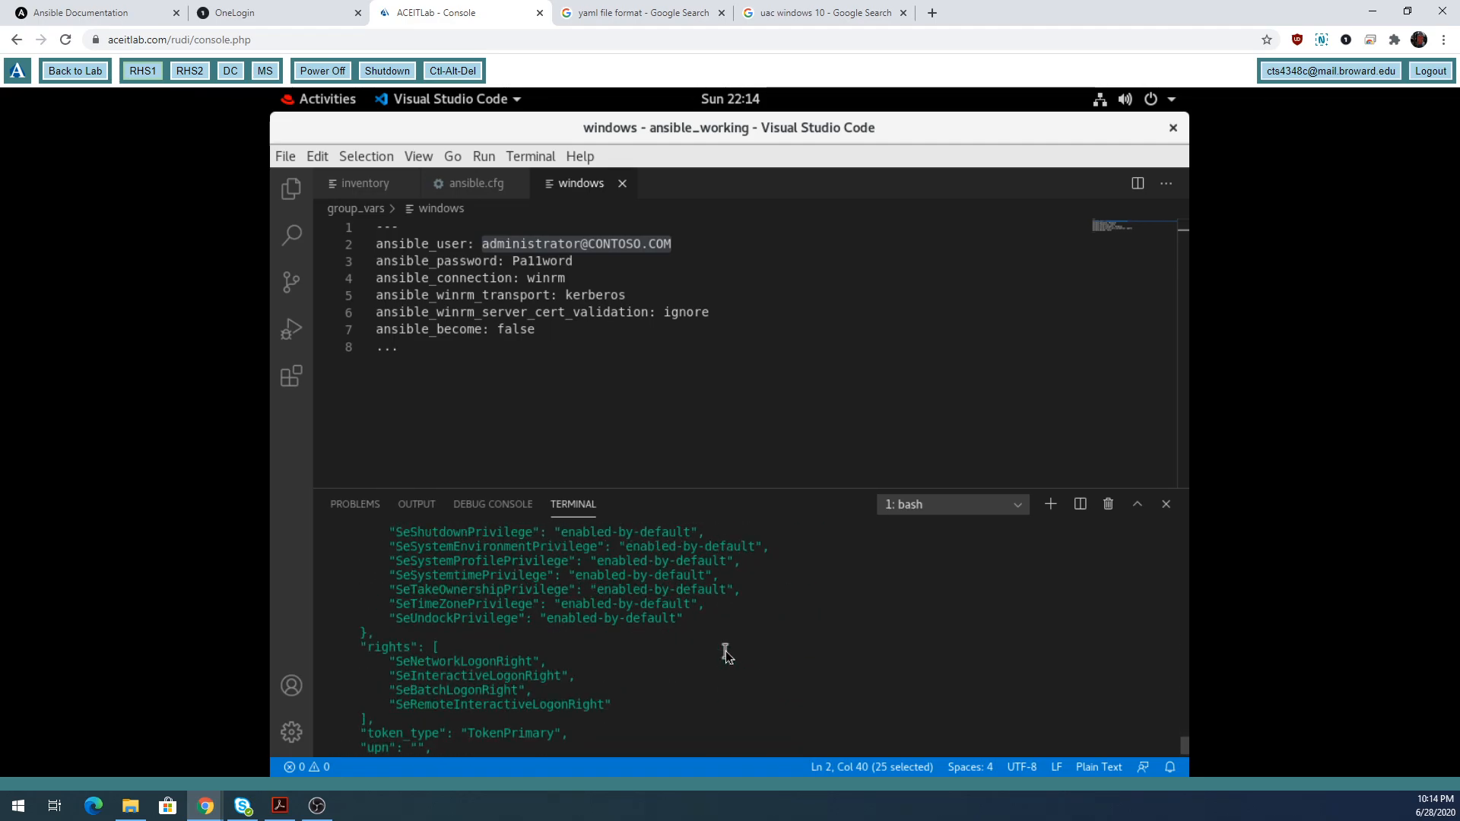
Rerun the recalled win_whoami command with the target changed from windows to ms.contoso.com.
{"action": "key", "text": "Return"}
{"action": "key", "text": "Return"}
{"action": "key", "text": "Return"}
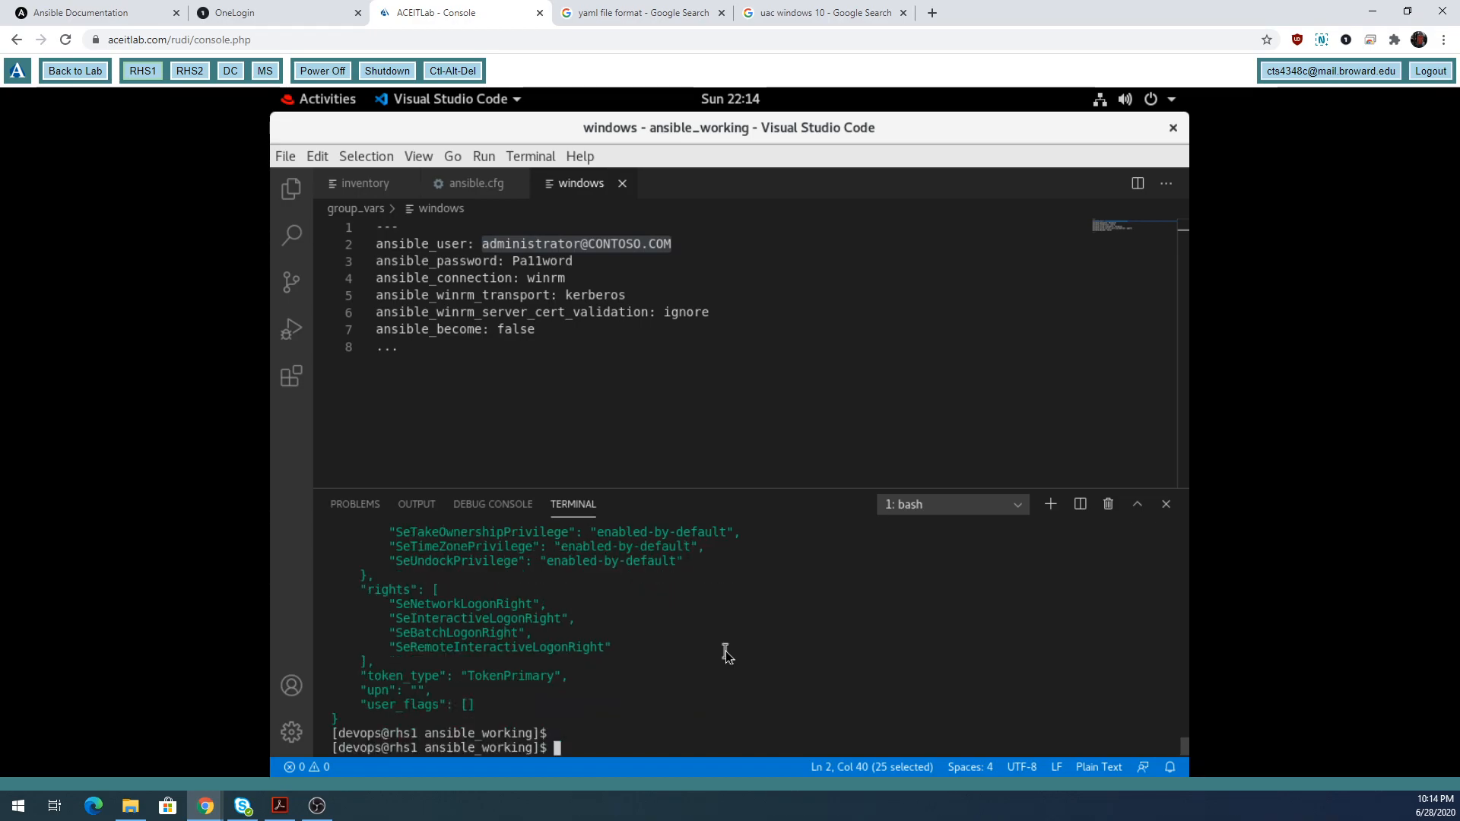
{"action": "key", "text": "Up"}
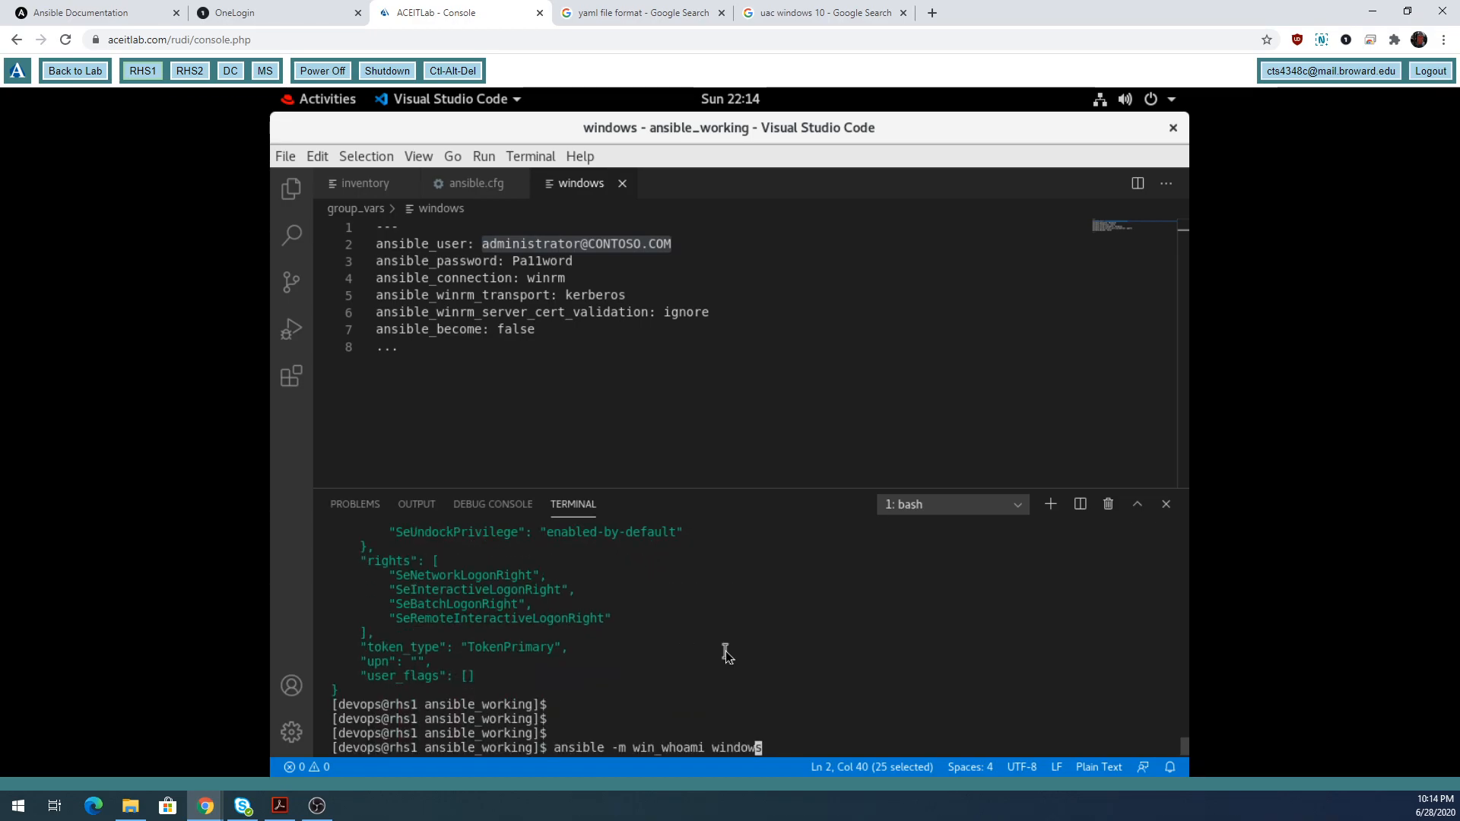
{"action": "key", "text": "BackSpace"}
{"action": "key", "text": "BackSpace"}
{"action": "key", "text": "BackSpace"}
{"action": "key", "text": "BackSpace"}
{"action": "key", "text": "BackSpace"}
{"action": "key", "text": "BackSpace"}
{"action": "key", "text": "BackSpace"}
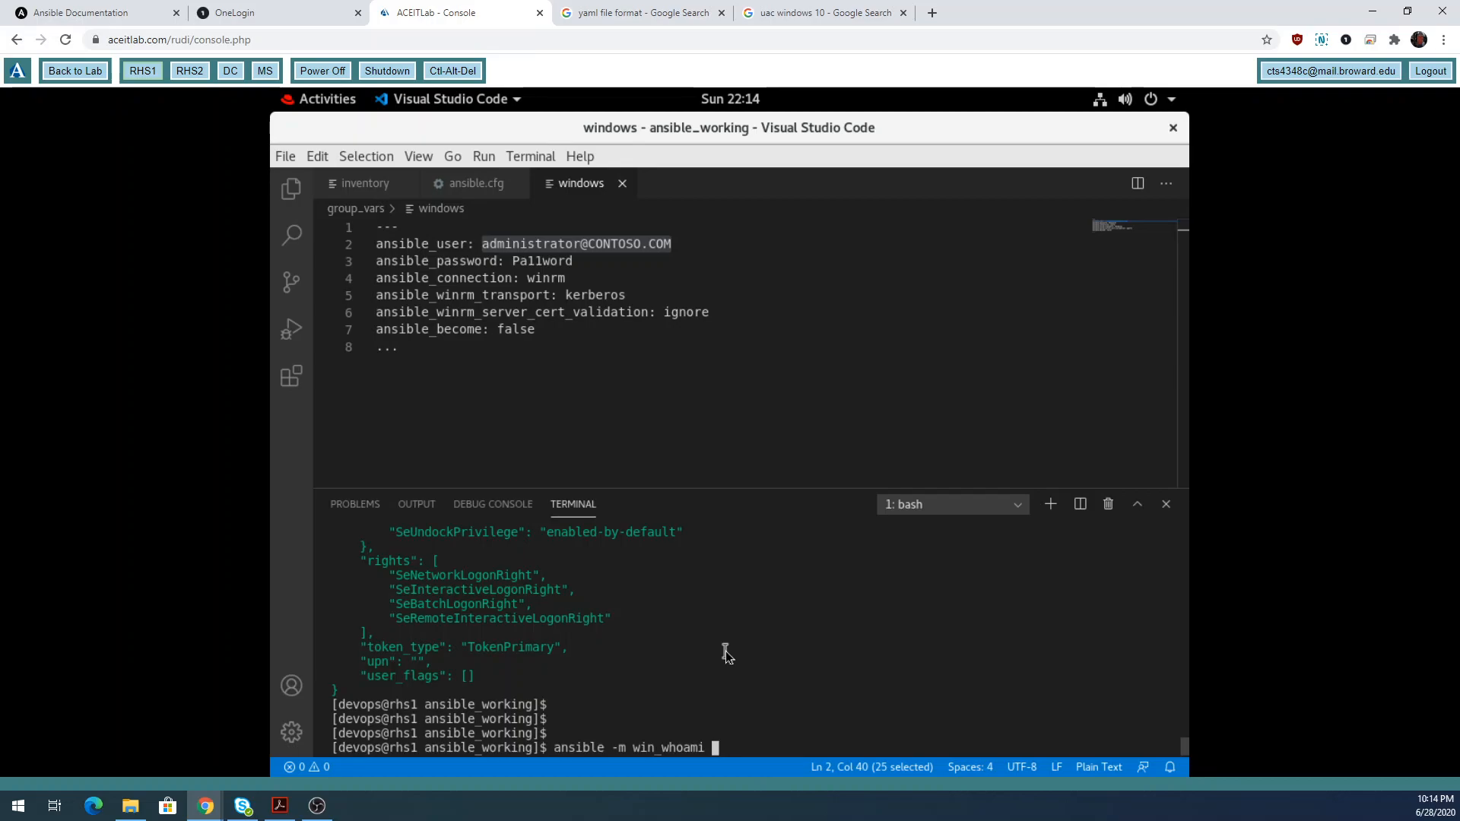
{"action": "type", "text": "ms.co"}
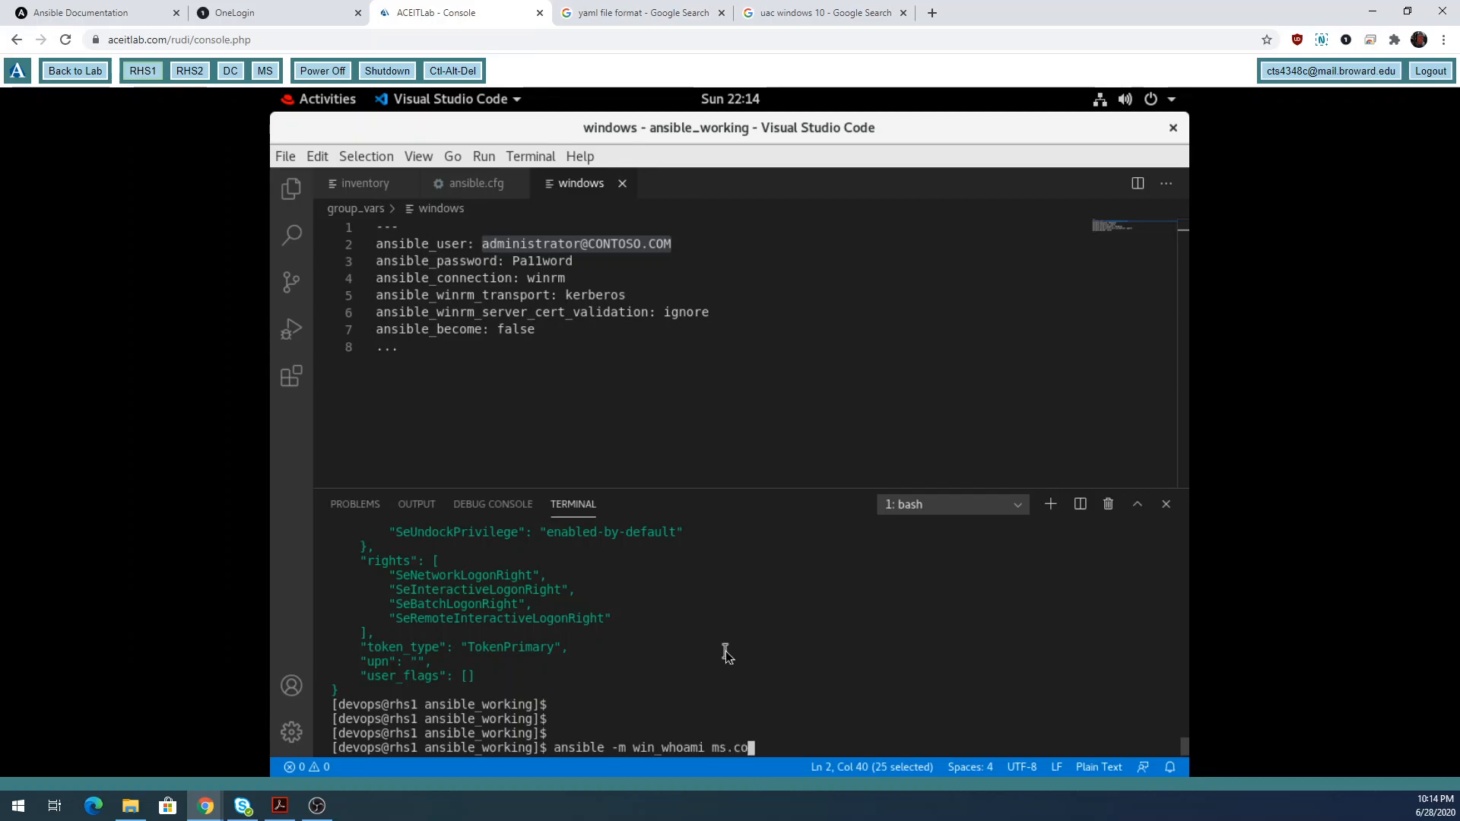
{"action": "type", "text": "ntoso.com"}
{"action": "key", "text": "Return"}
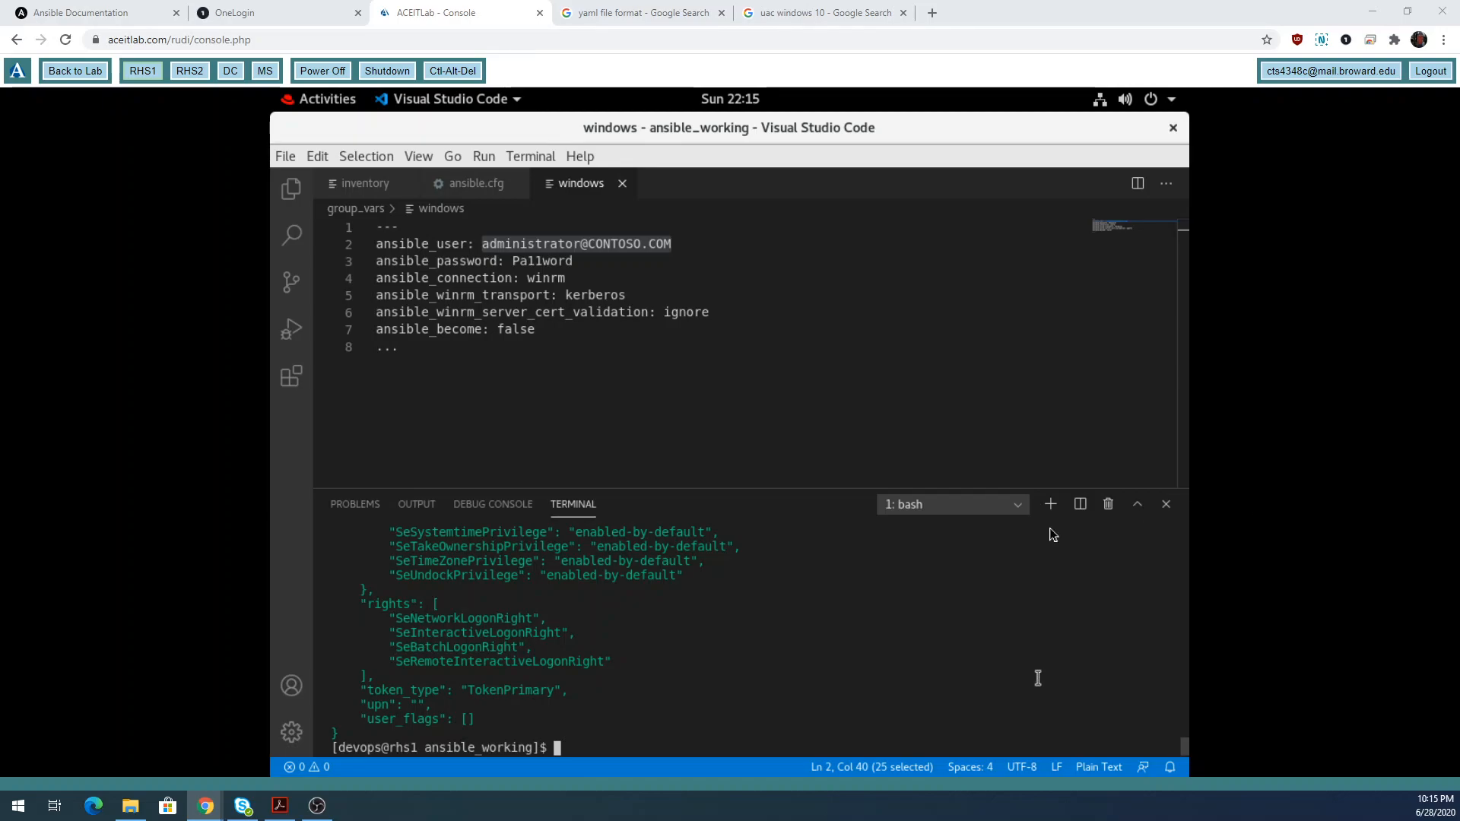
View the inventory, shrink the terminal, and highlight ansible.cfg's defaults and privilege escalation settings.
{"action": "left_click", "coordinate": [384, 185]}
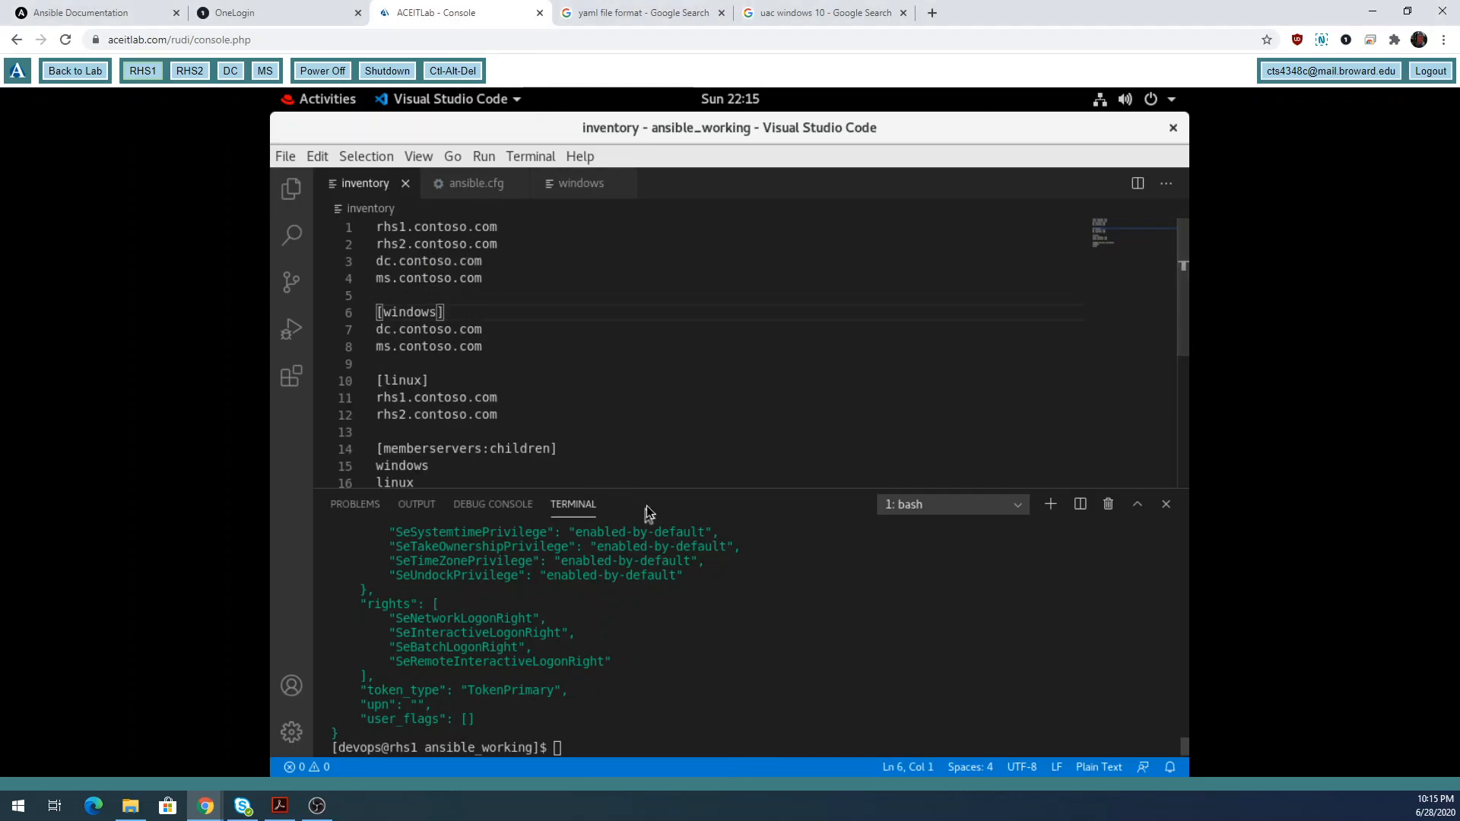
{"action": "left_click_drag", "start_coordinate": [650, 492], "coordinate": [647, 592]}
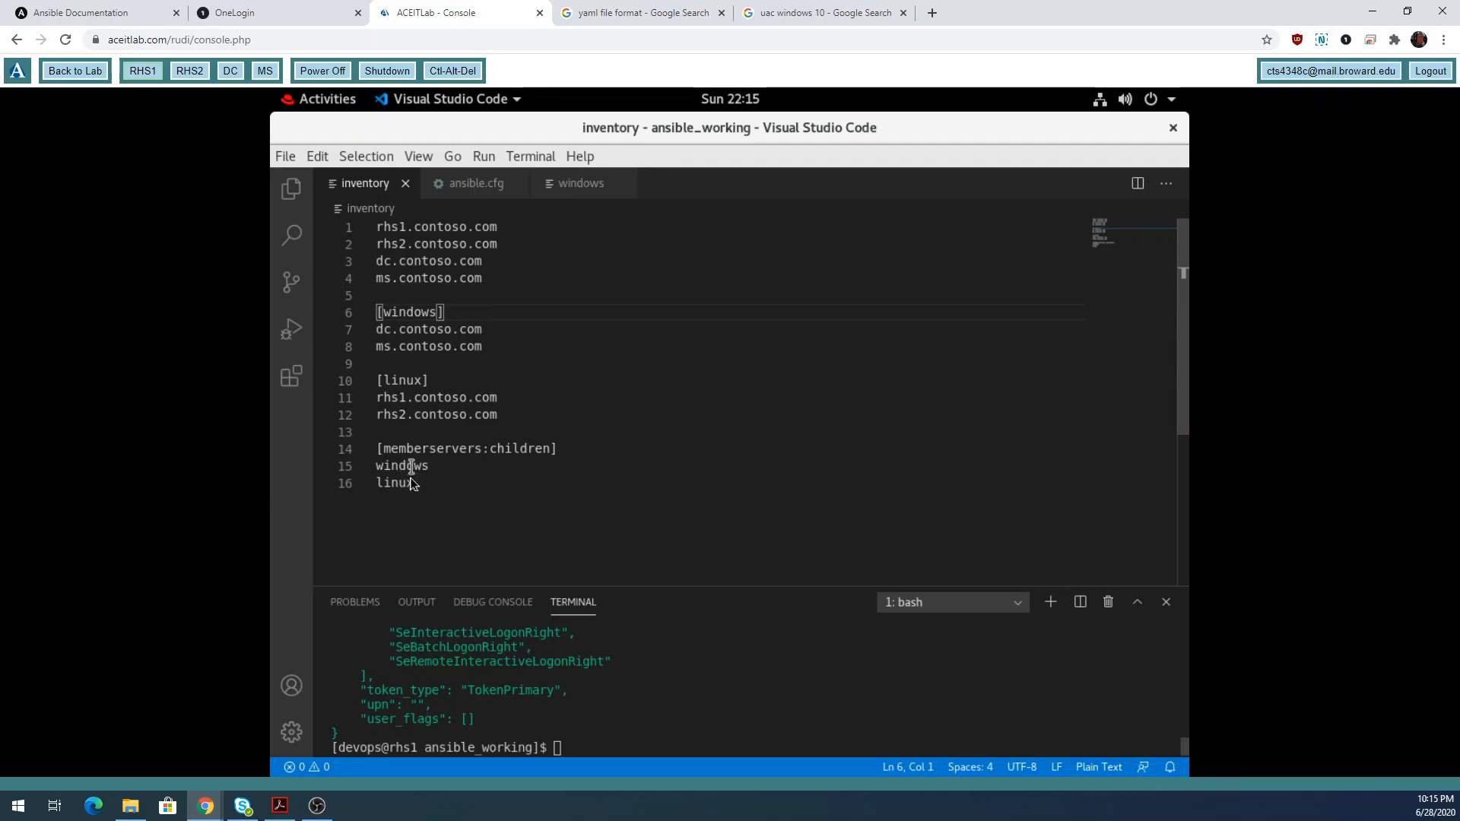
{"action": "left_click", "coordinate": [475, 185]}
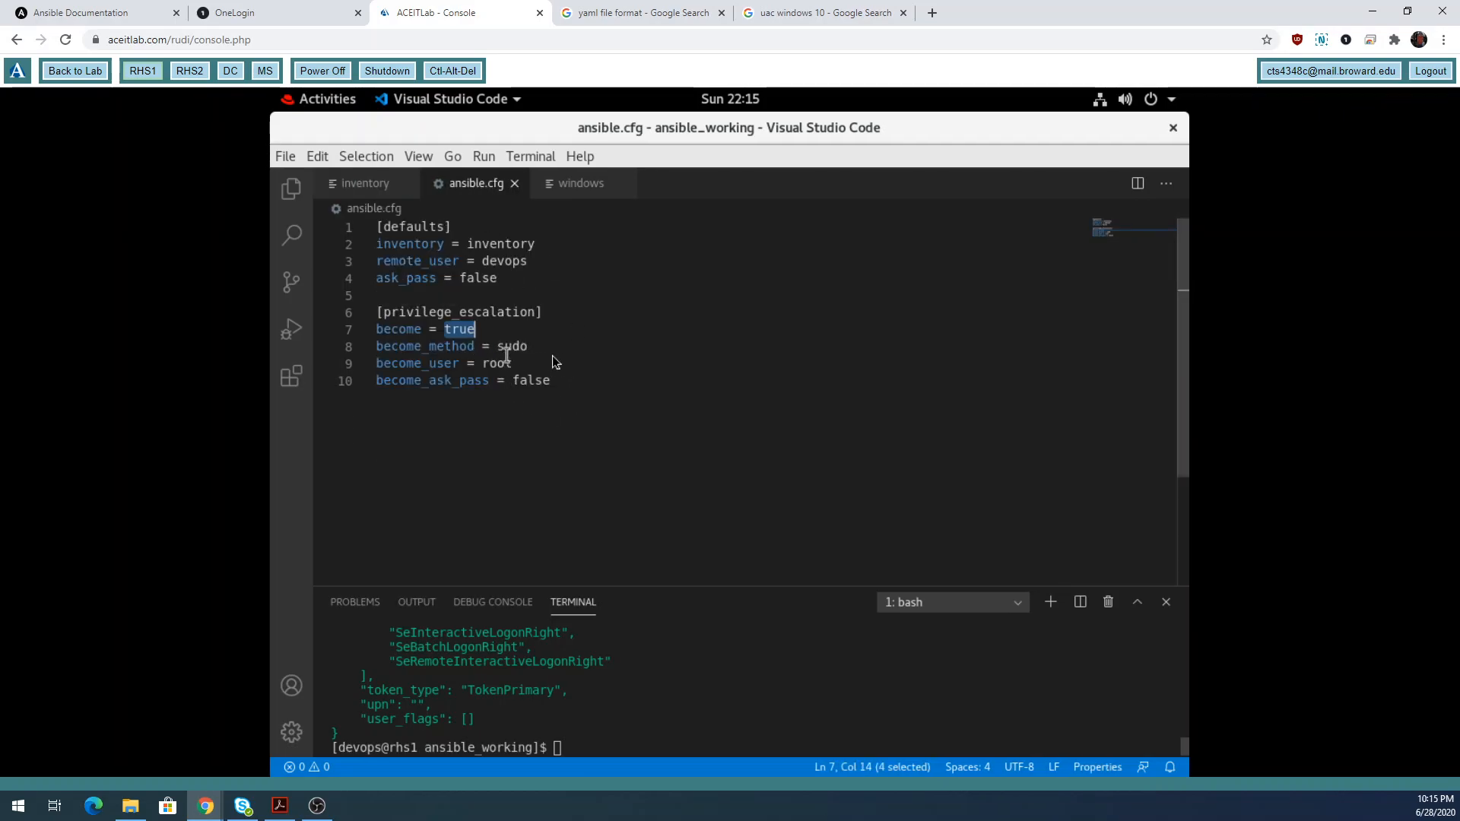
{"action": "left_click_drag", "start_coordinate": [516, 283], "coordinate": [364, 245]}
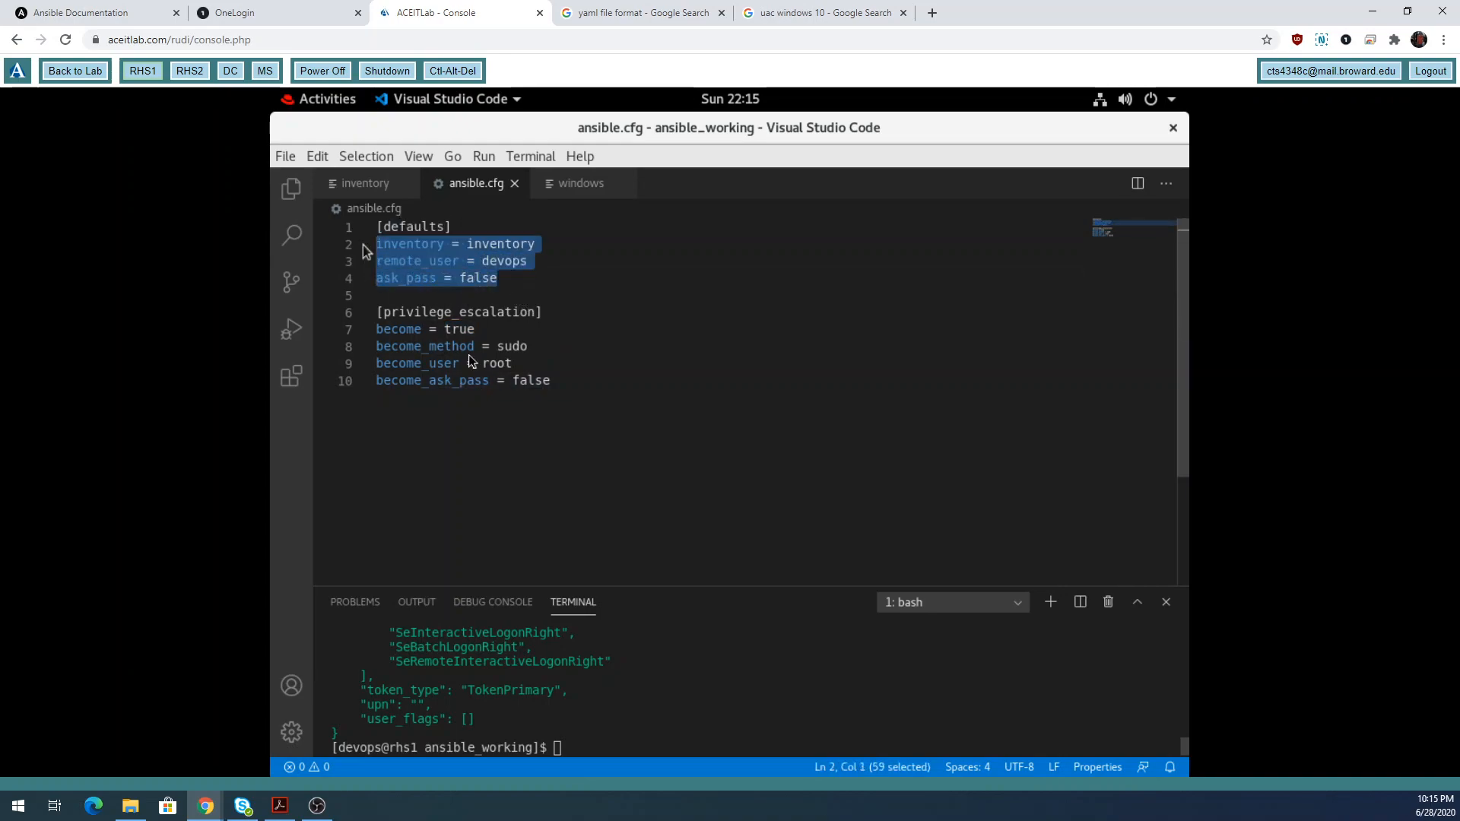
{"action": "left_click_drag", "start_coordinate": [561, 380], "coordinate": [374, 335]}
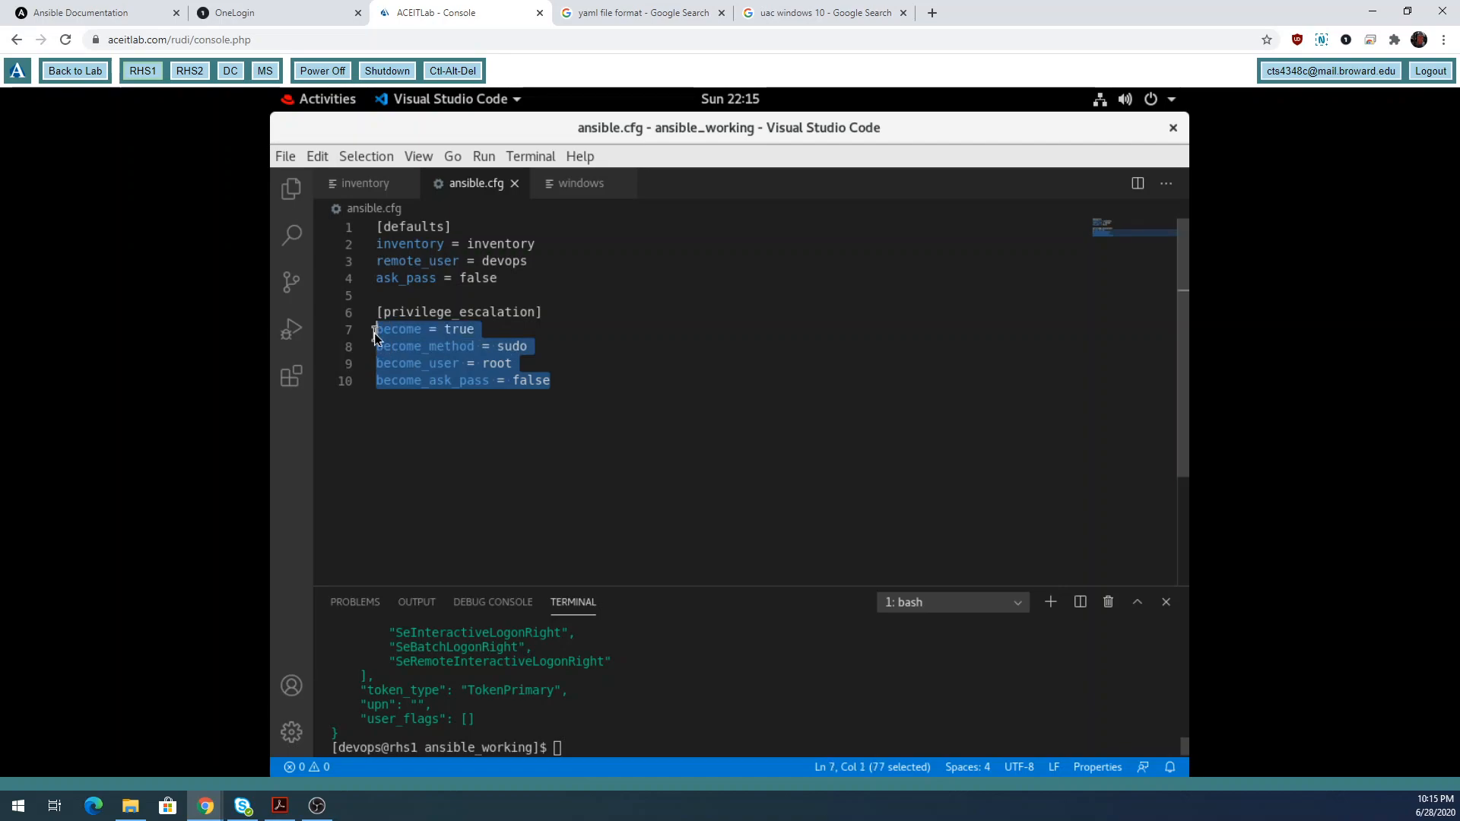
Switch among ansible.cfg, inventory and the windows group_vars file, ending on windows.
{"action": "left_click", "coordinate": [581, 186]}
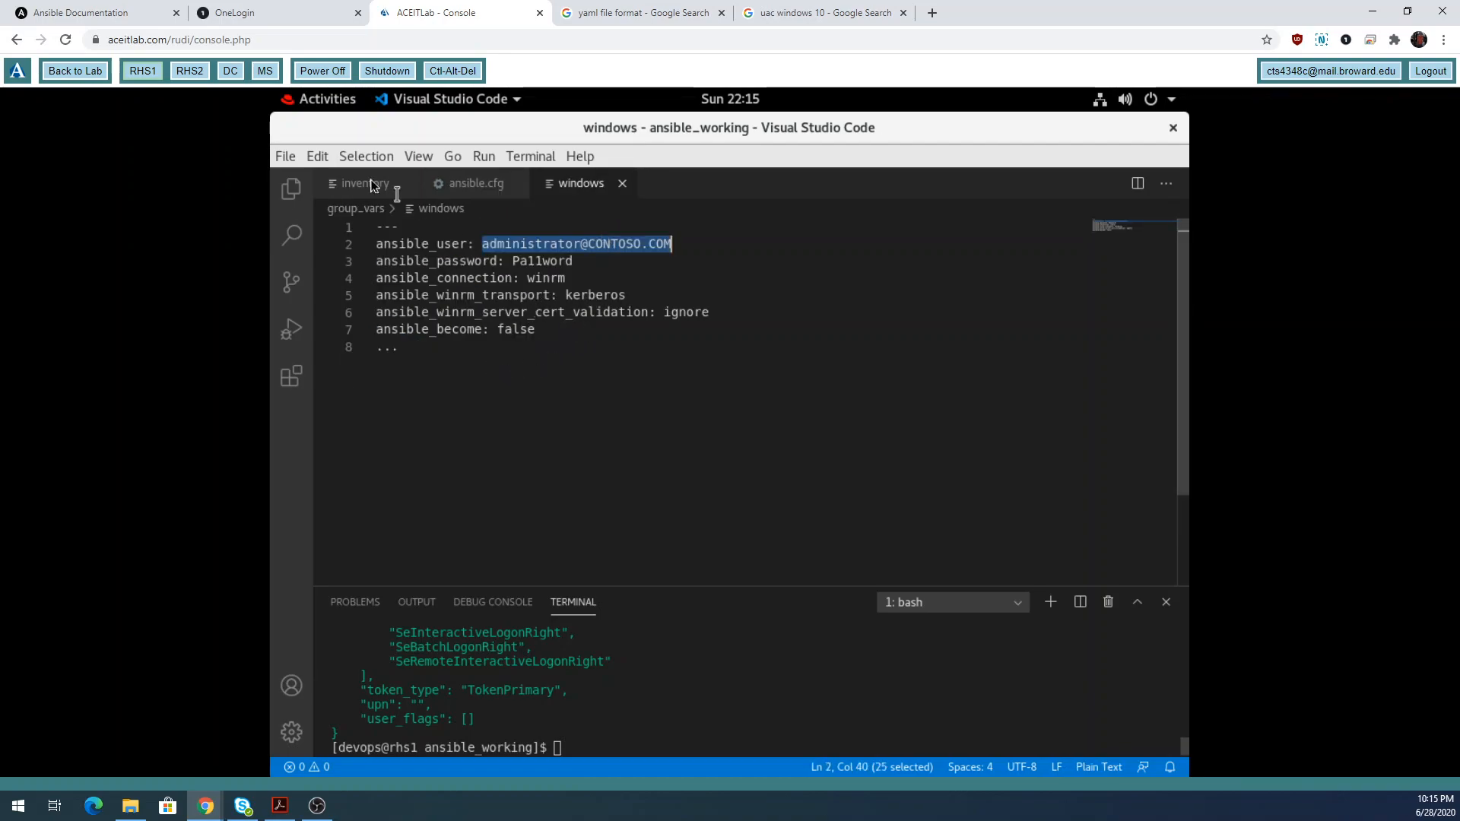
{"action": "left_click", "coordinate": [473, 186]}
{"action": "left_click", "coordinate": [563, 186]}
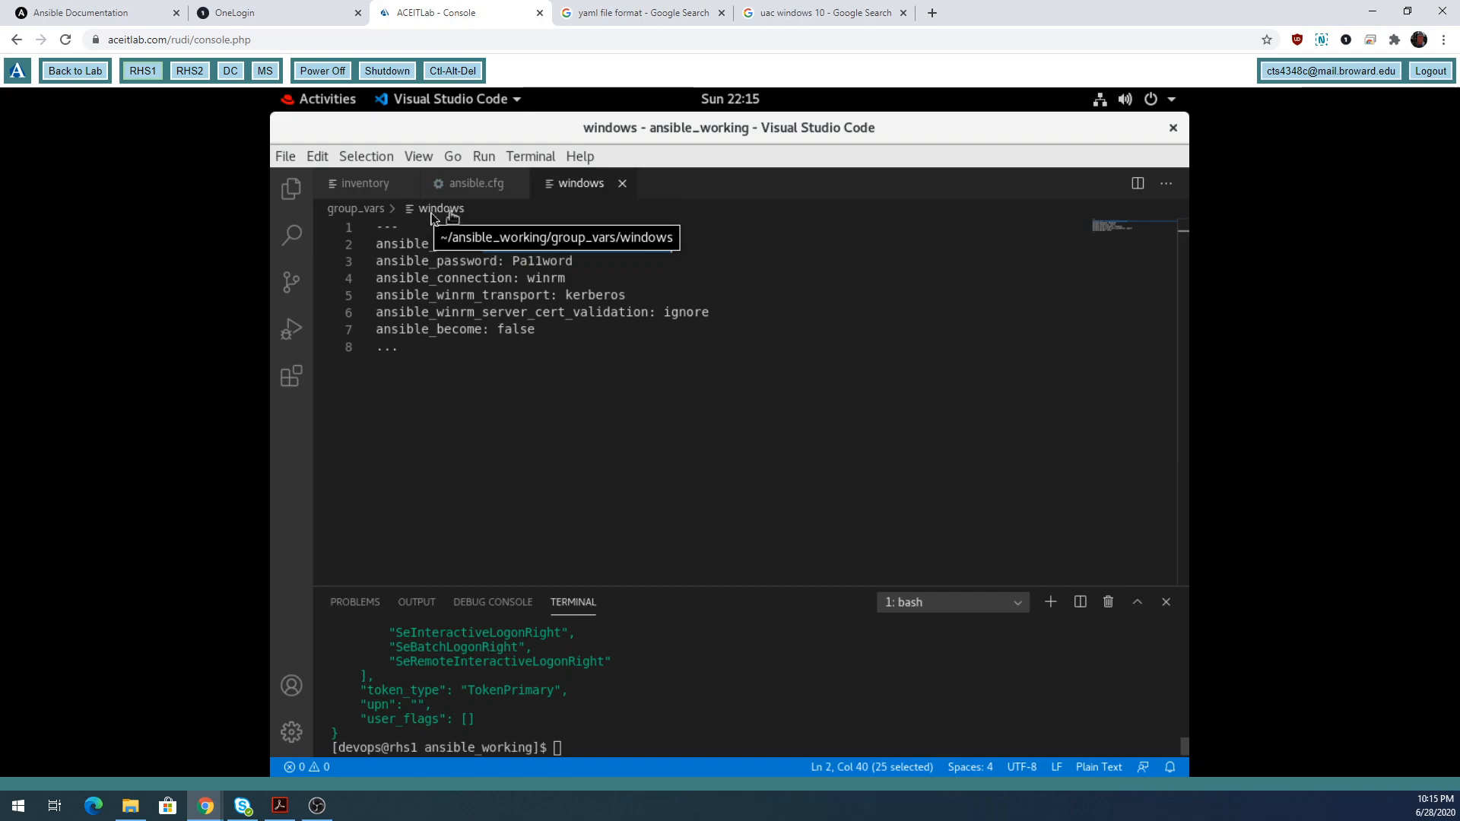
{"action": "left_click", "coordinate": [369, 185]}
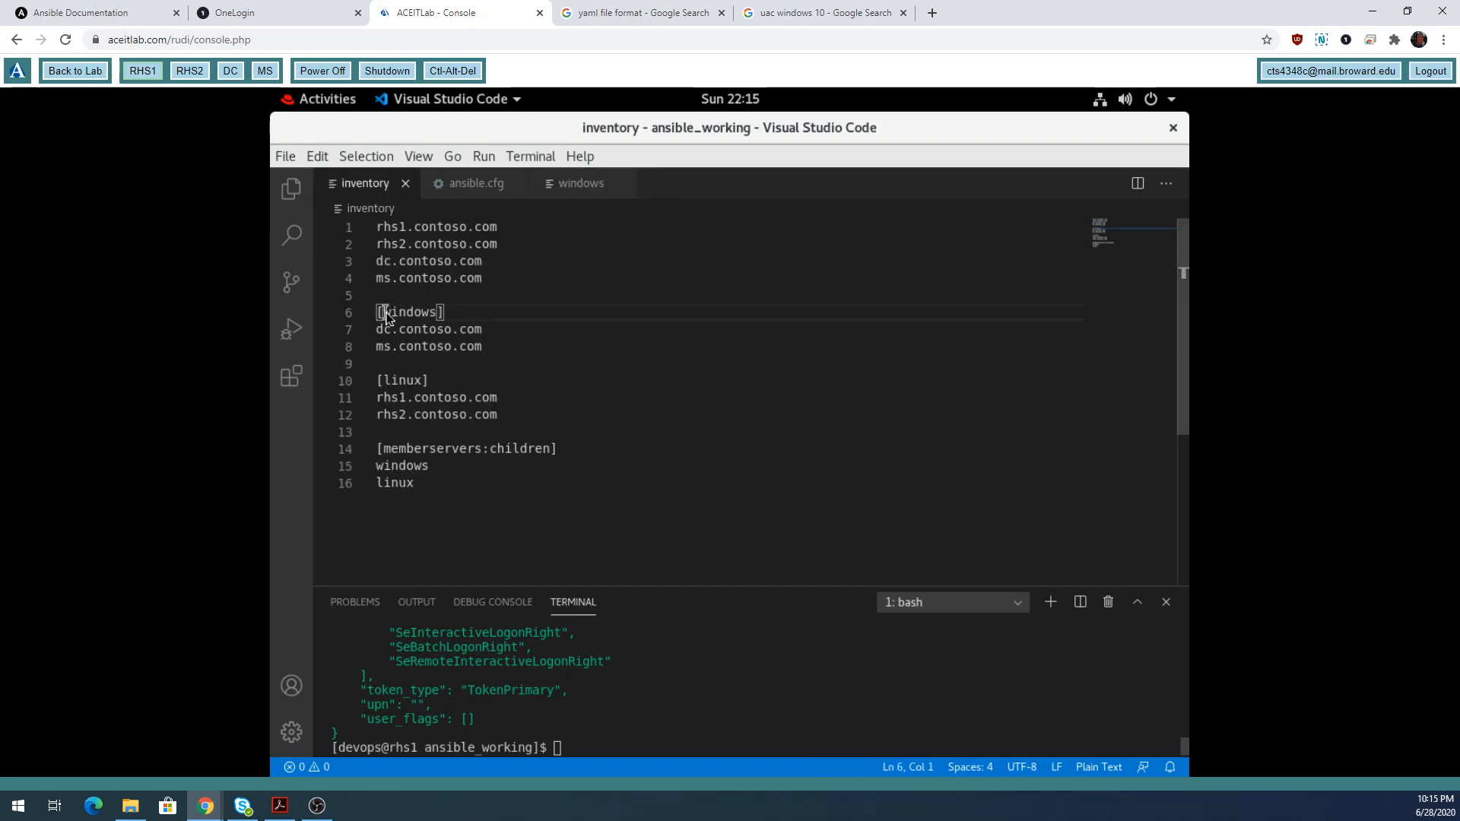
{"action": "left_click", "coordinate": [583, 184]}
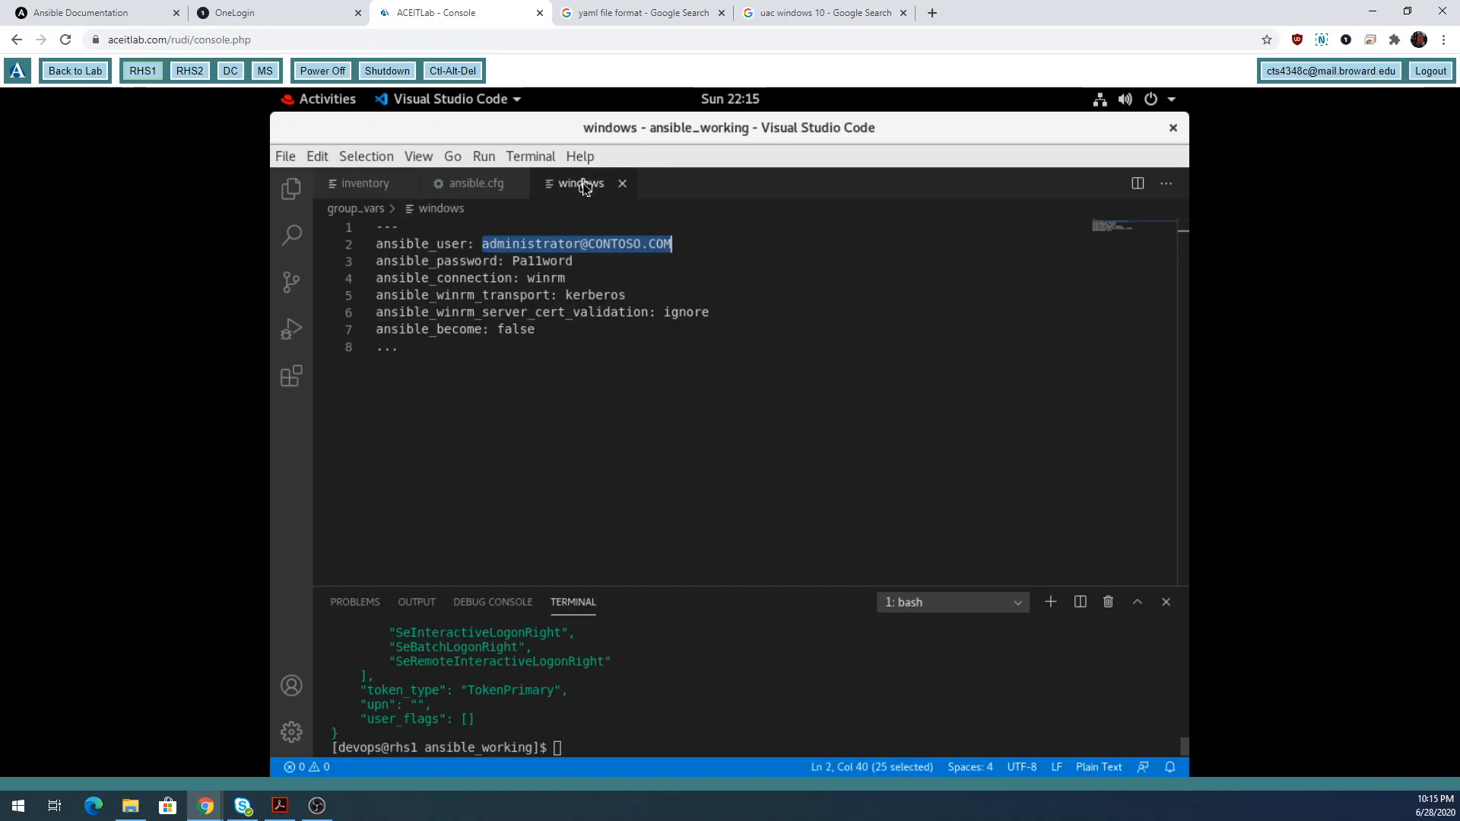